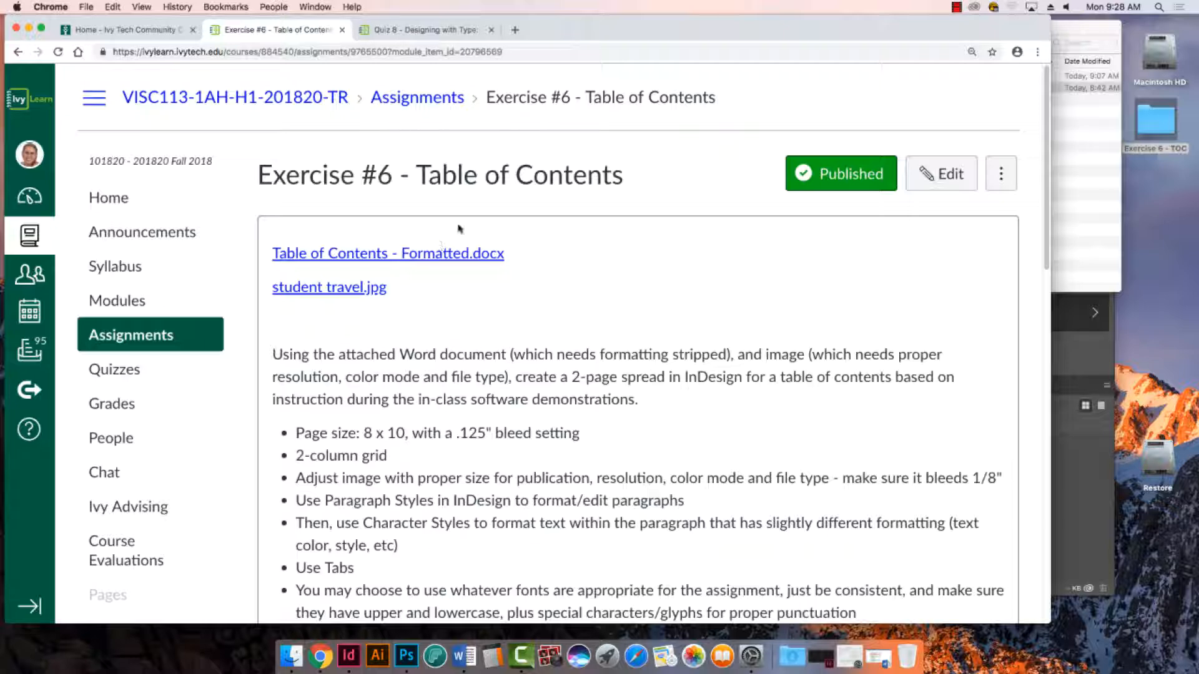
- Open the formatted Table of Contents Word document from the Exercise 6 - TOC folder and look through its listings and image notes
{"action": "left_click", "coordinate": [28, 30]}
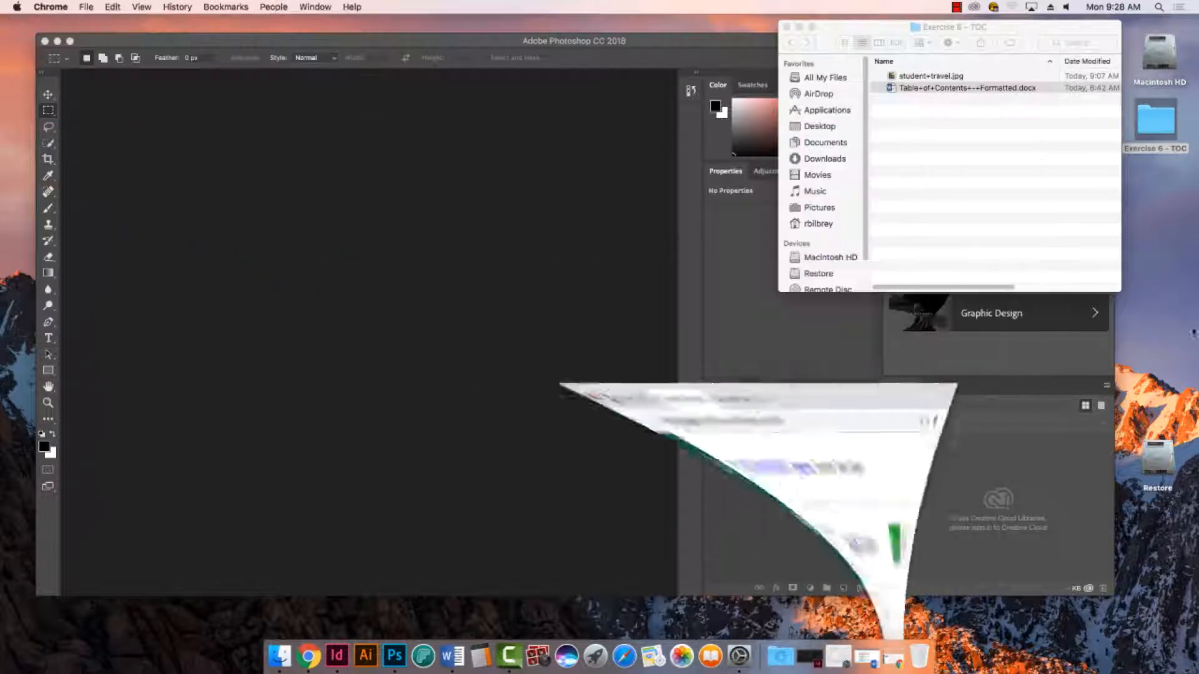
{"action": "double_click", "coordinate": [891, 89]}
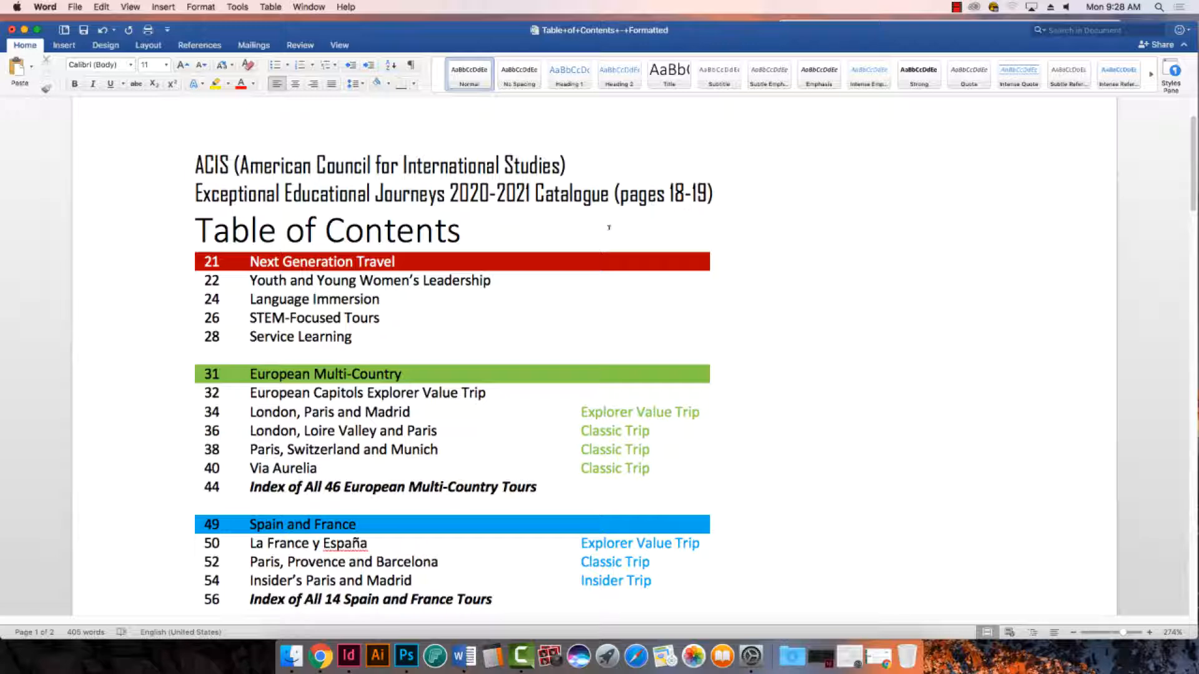
{"action": "scroll", "coordinate": [654, 334], "scroll_direction": "down", "scroll_amount": 5}
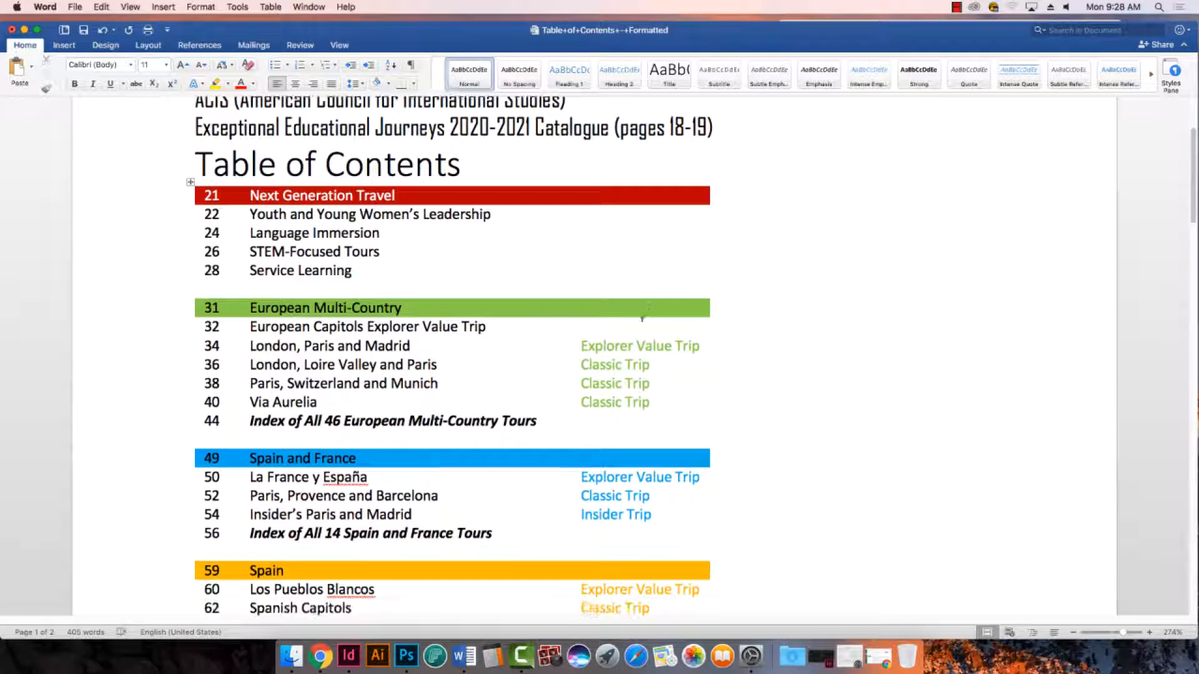
{"action": "scroll", "coordinate": [635, 317], "scroll_direction": "down", "scroll_amount": 12}
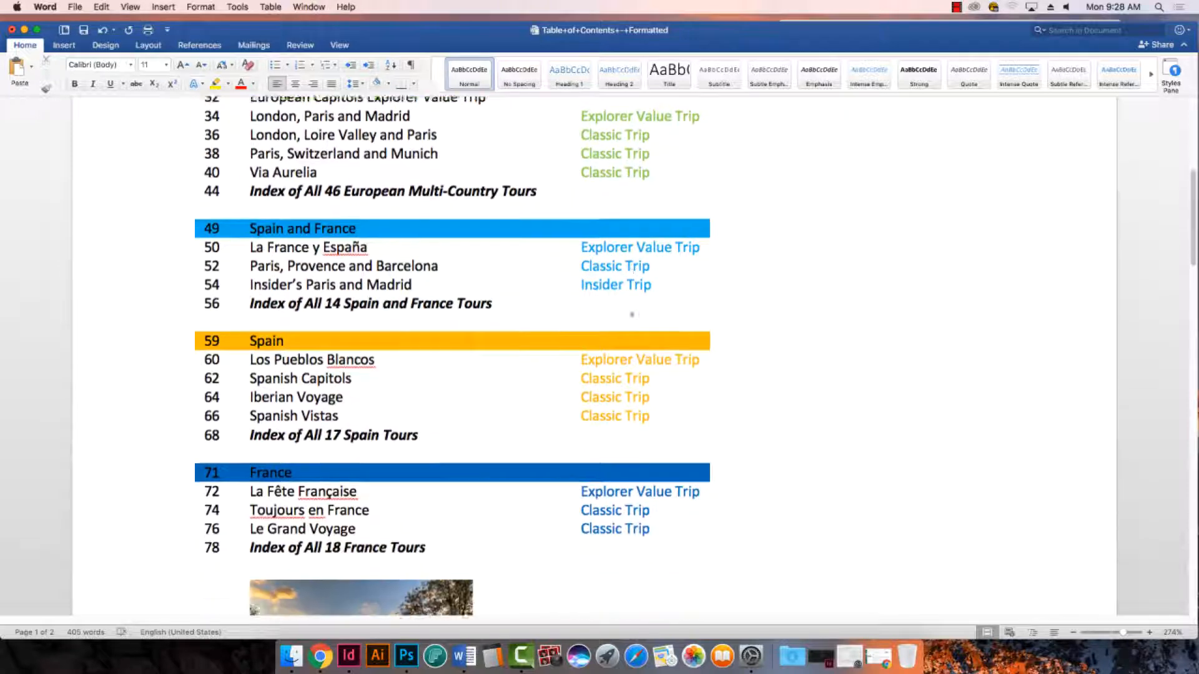
{"action": "scroll", "coordinate": [624, 317], "scroll_direction": "down", "scroll_amount": 20}
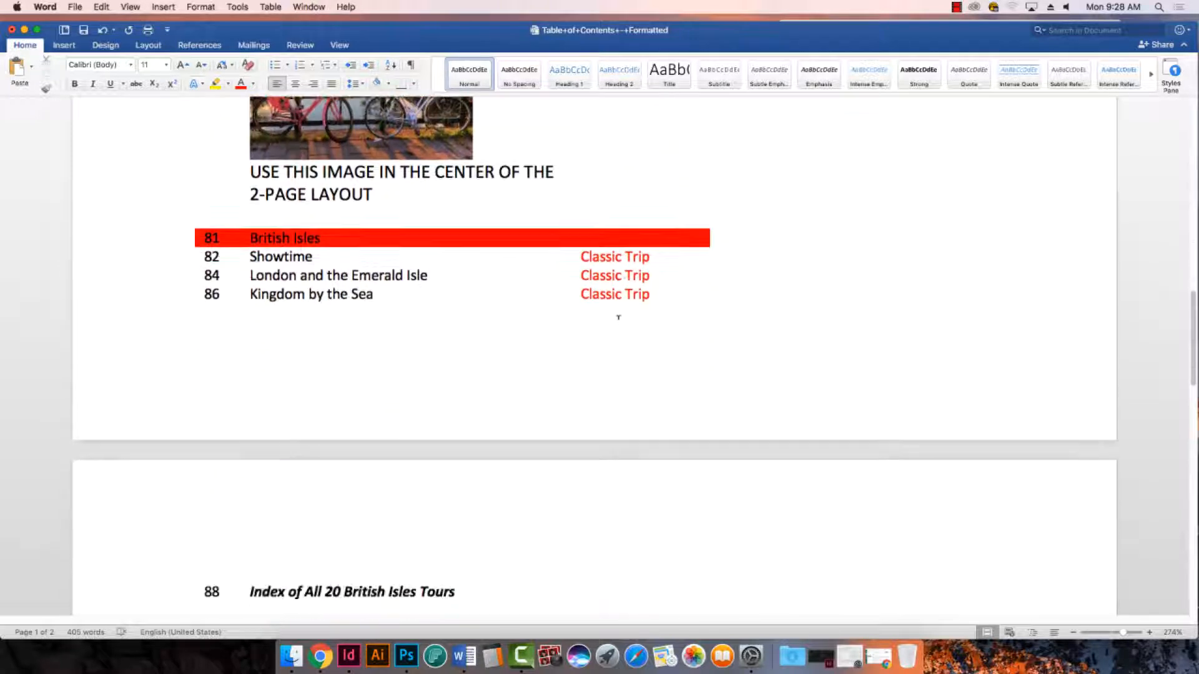
{"action": "scroll", "coordinate": [613, 315], "scroll_direction": "down", "scroll_amount": 12}
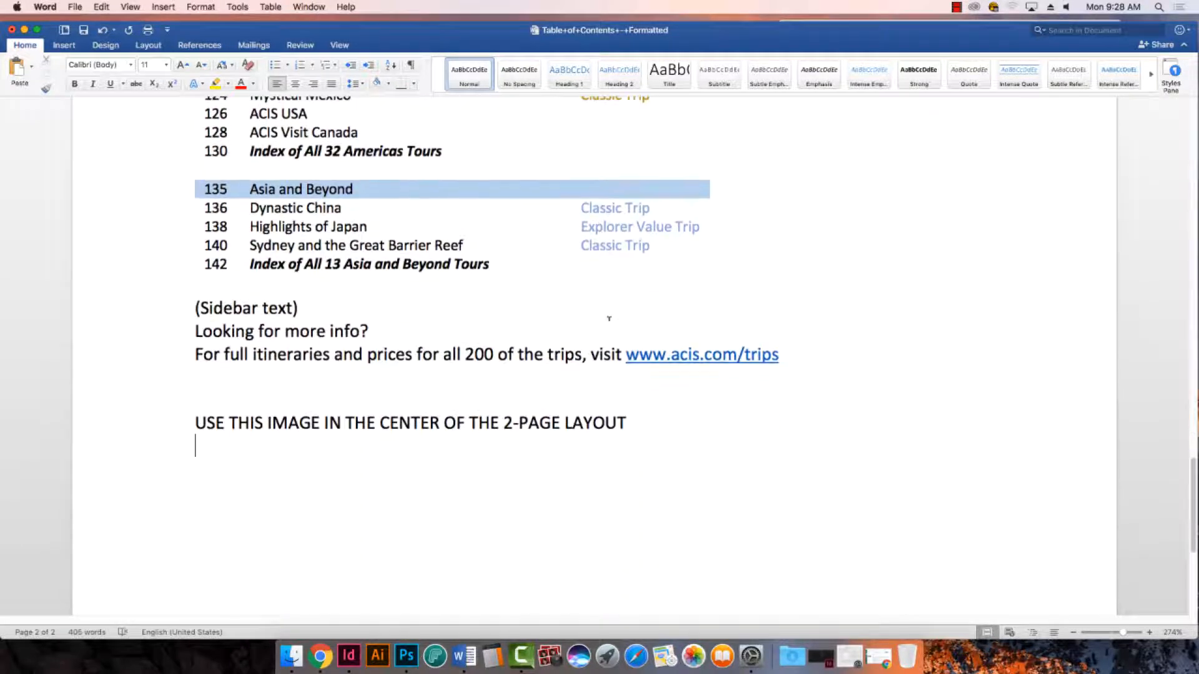
{"action": "scroll", "coordinate": [609, 315], "scroll_direction": "up", "scroll_amount": 20}
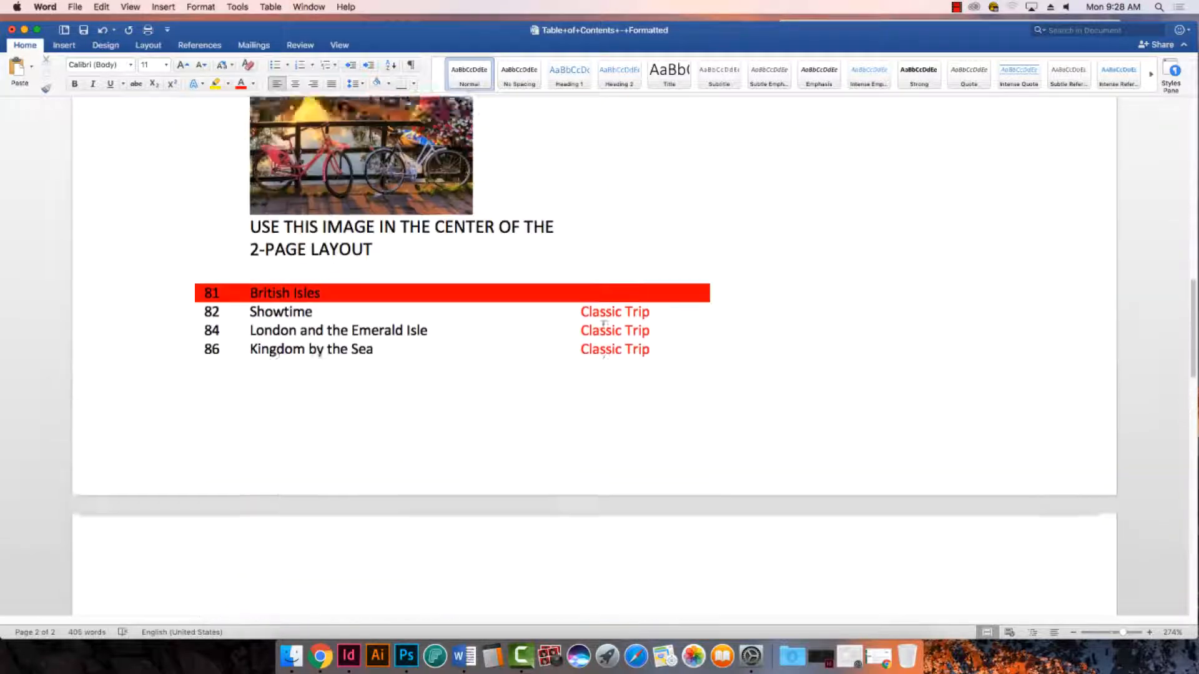
{"action": "scroll", "coordinate": [190, 338], "scroll_direction": "up", "scroll_amount": 5}
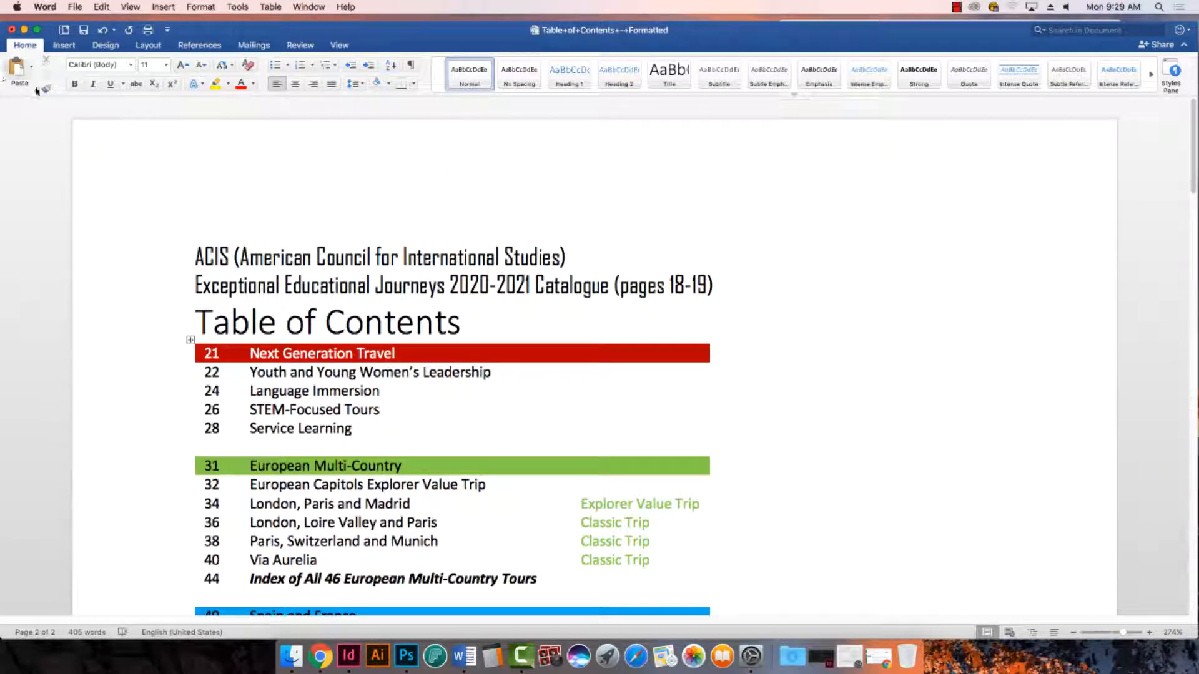
{"action": "left_click", "coordinate": [24, 30]}
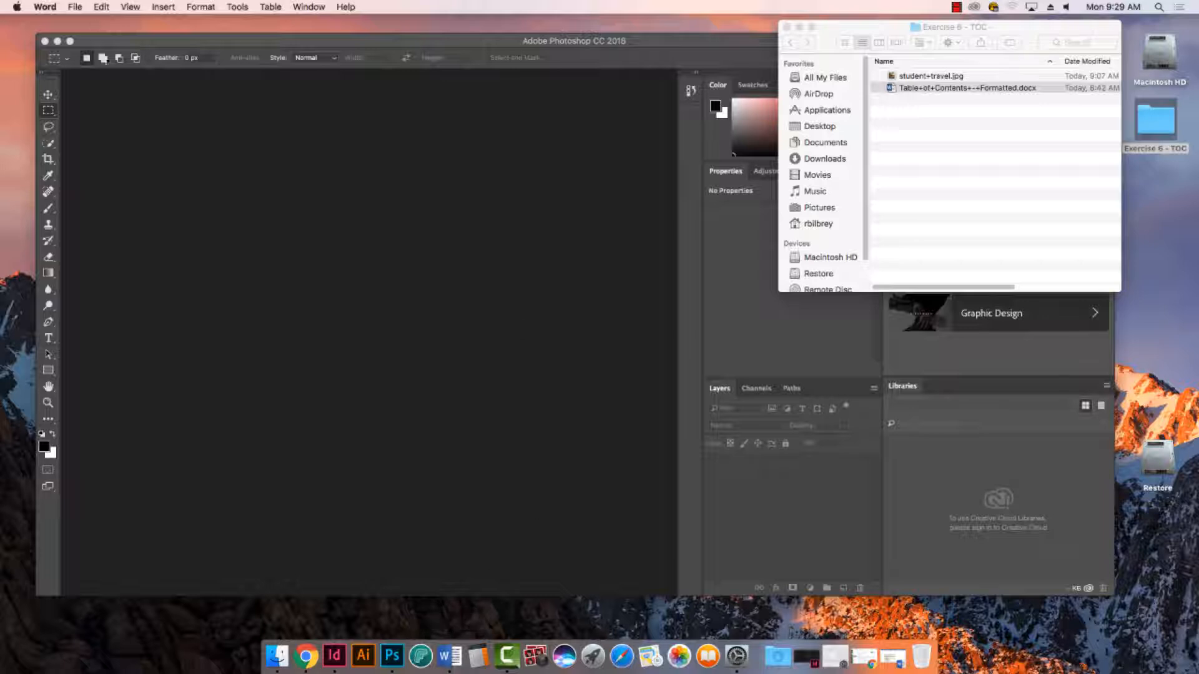
- Switch to InDesign and start a new document, showing the blank presets for print
{"action": "left_click", "coordinate": [336, 656]}
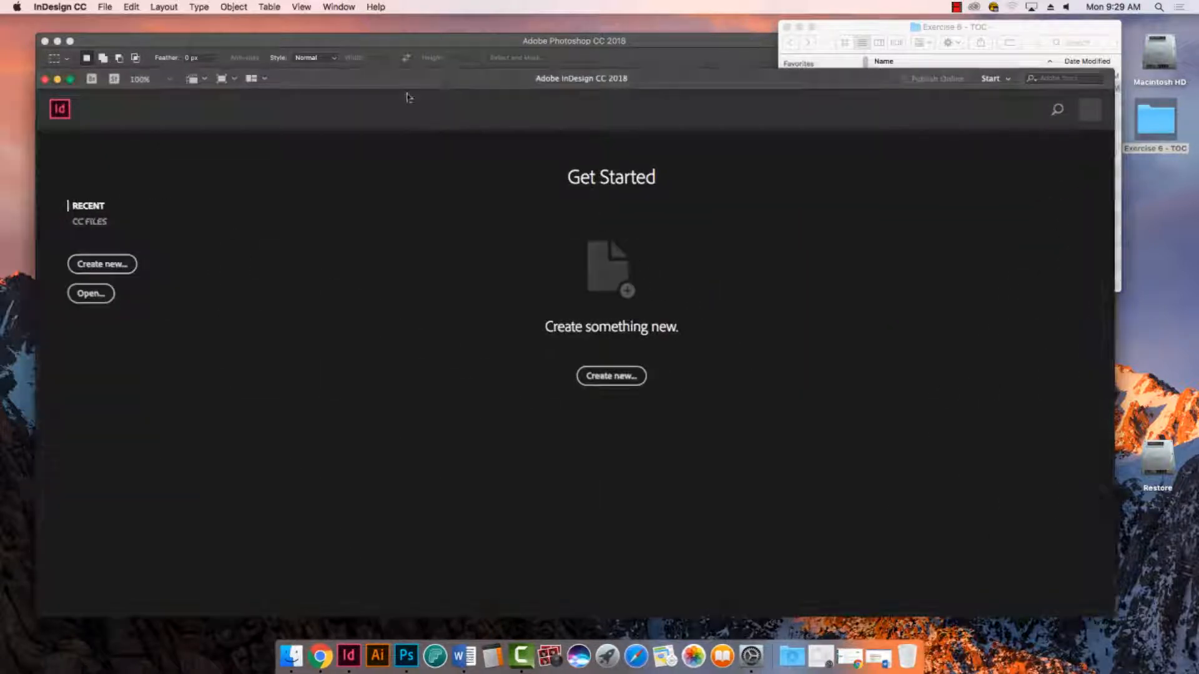
{"action": "left_click_drag", "start_coordinate": [360, 19], "coordinate": [378, 20]}
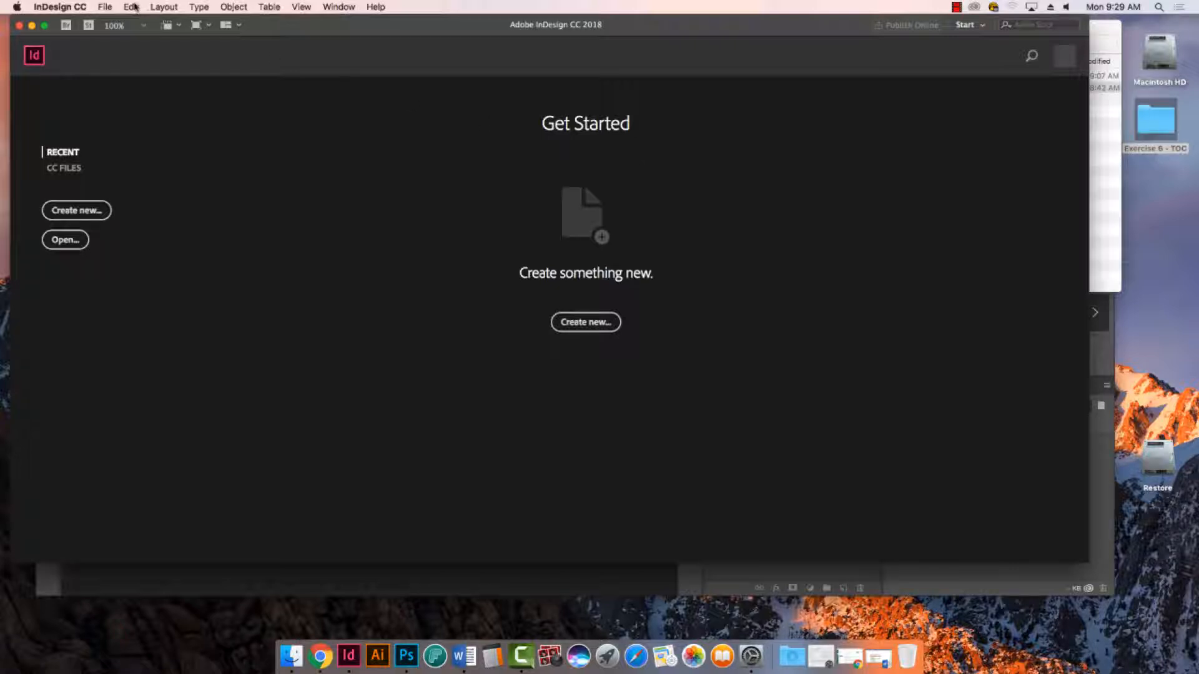
{"action": "left_click", "coordinate": [104, 7]}
{"action": "mouse_move", "coordinate": [123, 25]}
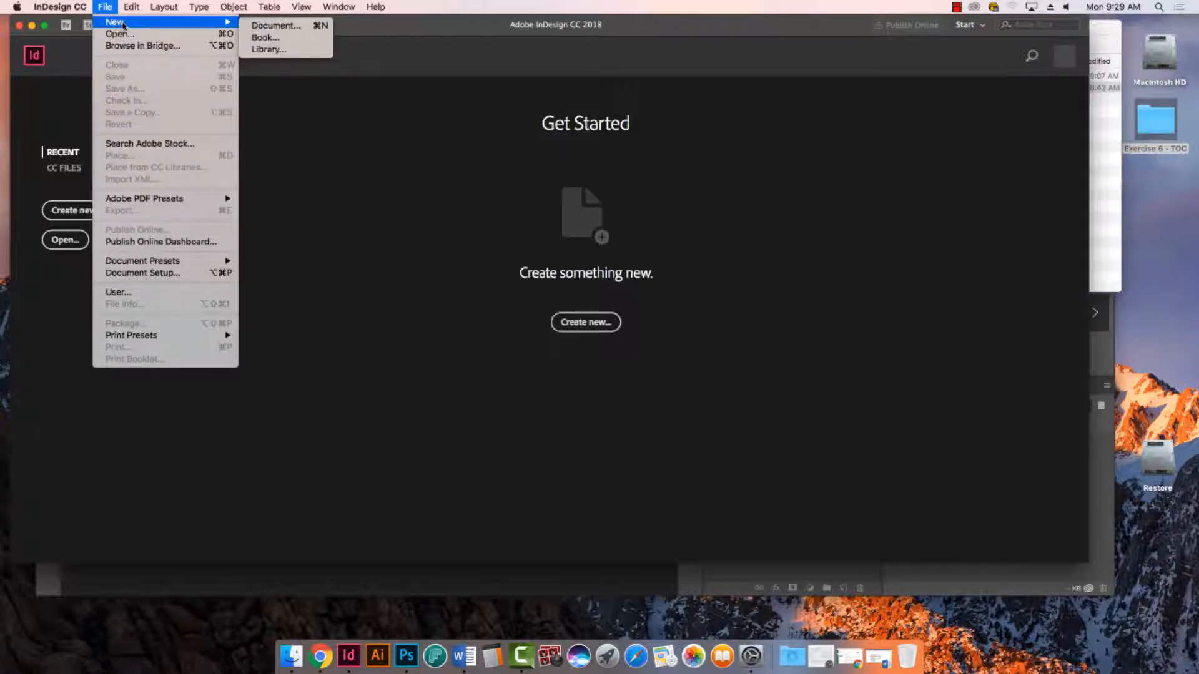
{"action": "left_click", "coordinate": [302, 27]}
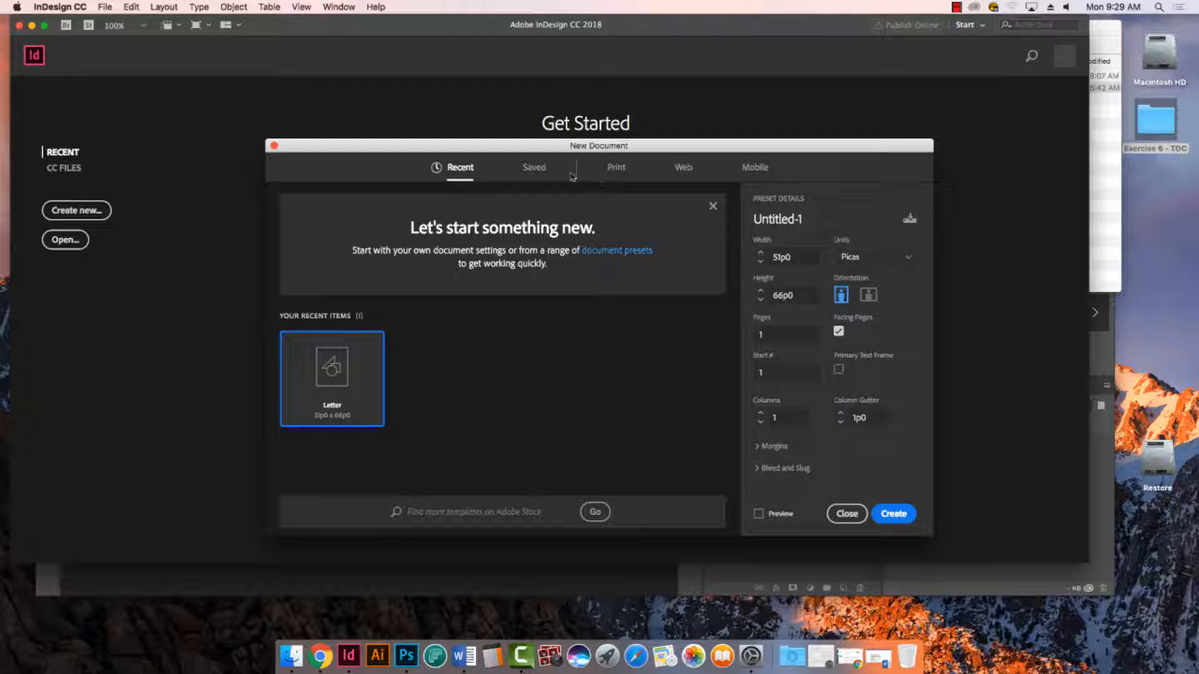
{"action": "left_click", "coordinate": [617, 169]}
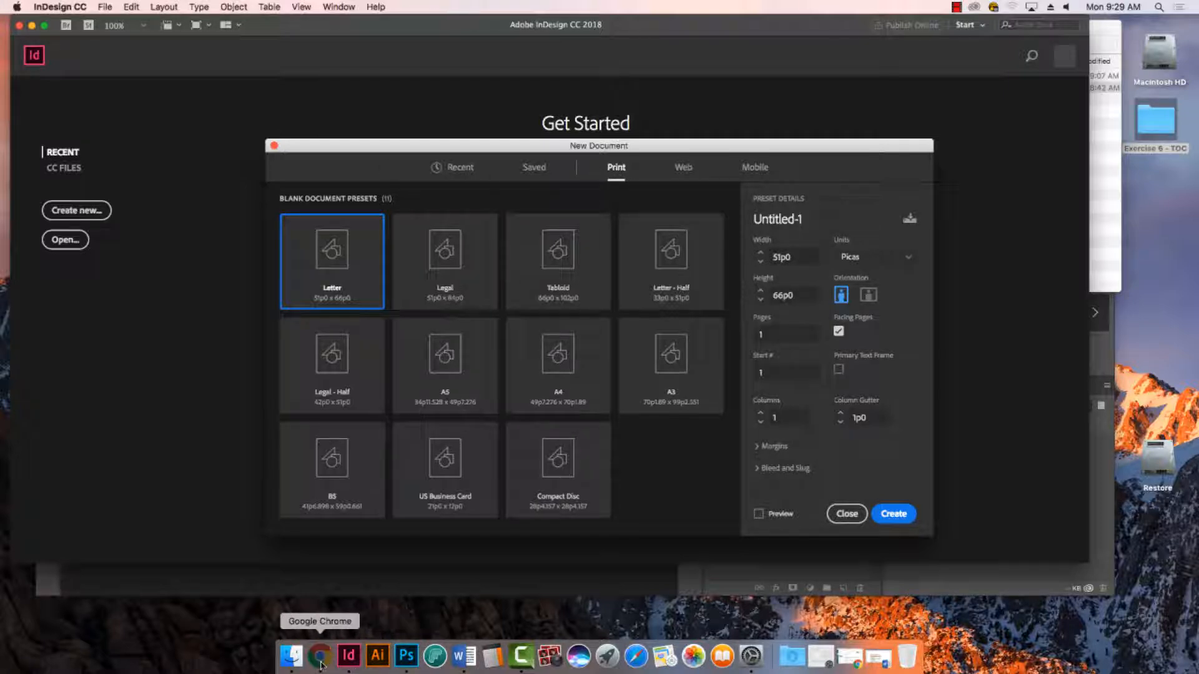
- Check the page size in the Exercise #6 brief in Chrome, and set the new InDesign document to inches, 8 in wide and 10 in high
{"action": "left_click", "coordinate": [320, 656]}
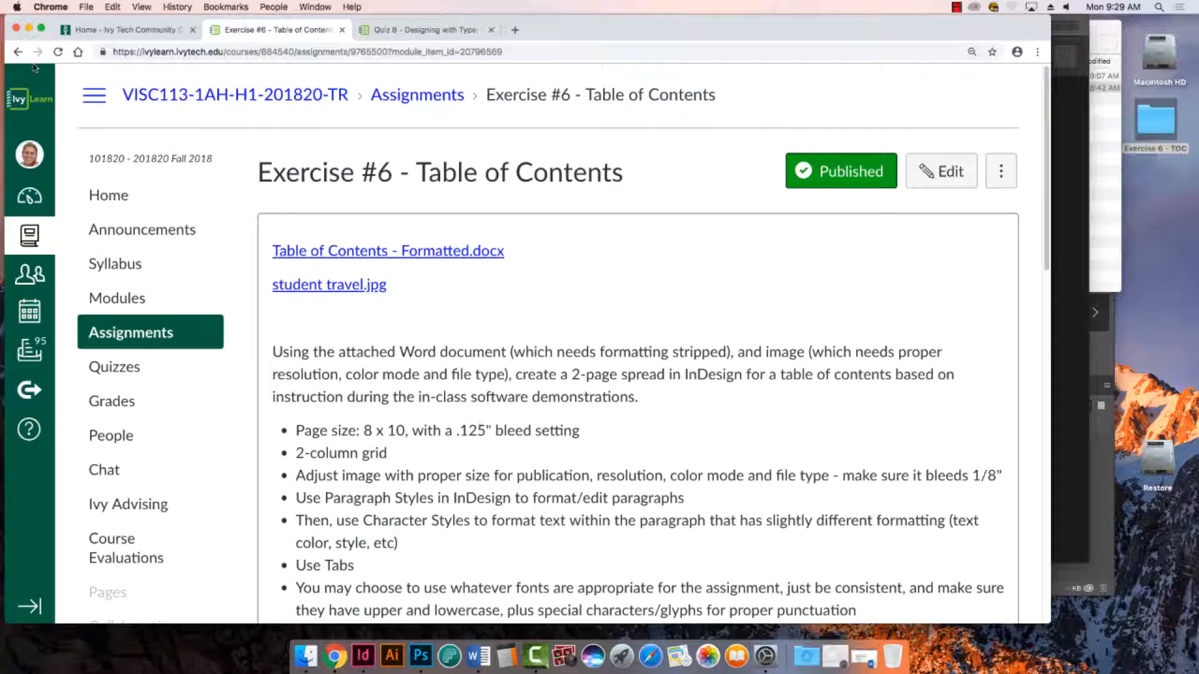
{"action": "left_click", "coordinate": [29, 28]}
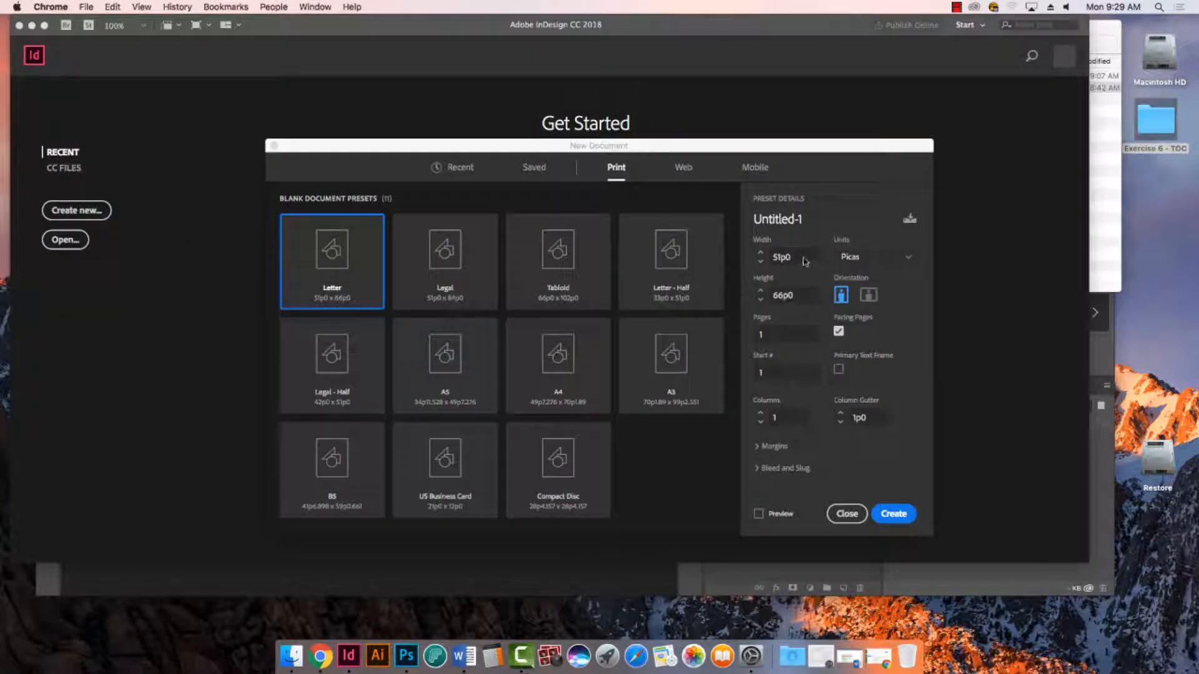
{"action": "left_click", "coordinate": [868, 258]}
{"action": "left_click", "coordinate": [864, 322]}
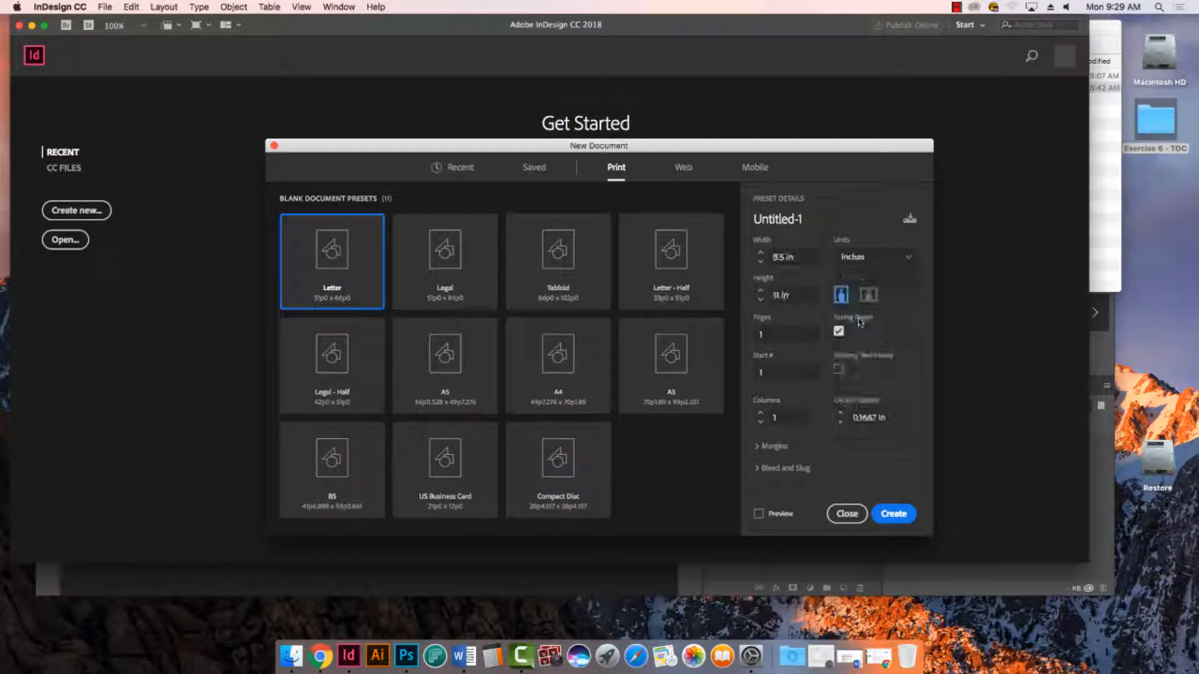
{"action": "left_click", "coordinate": [783, 256]}
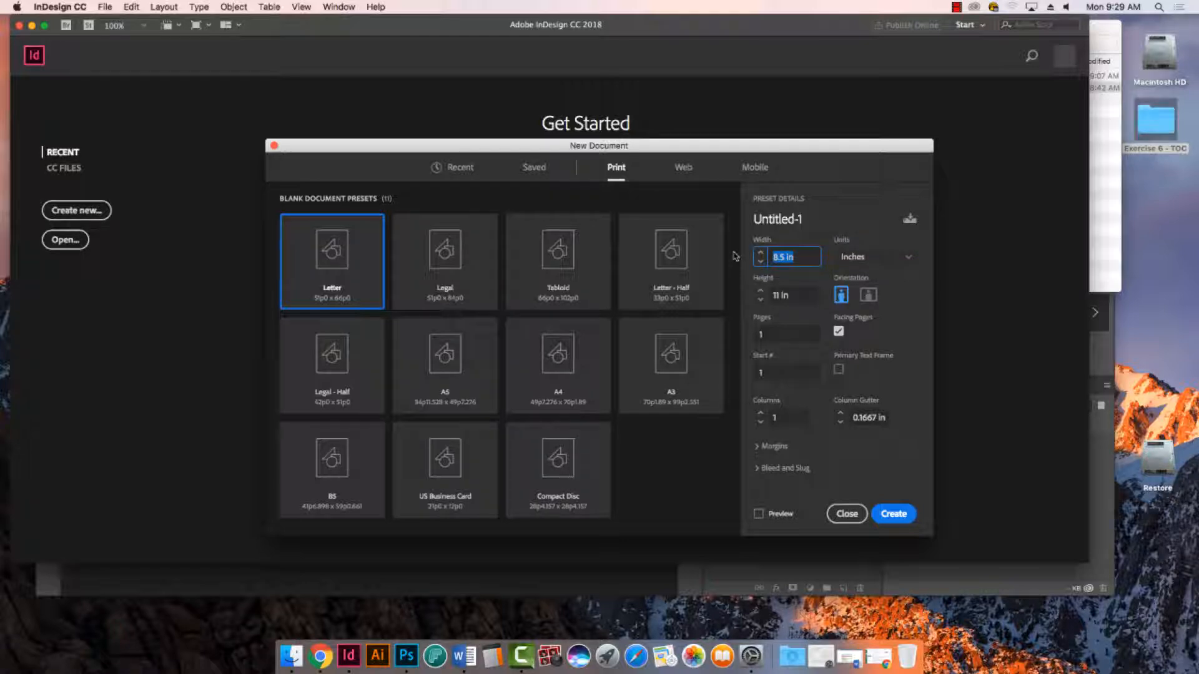
{"action": "type", "text": "8"}
{"action": "key", "text": "Tab"}
{"action": "type", "text": "10"}
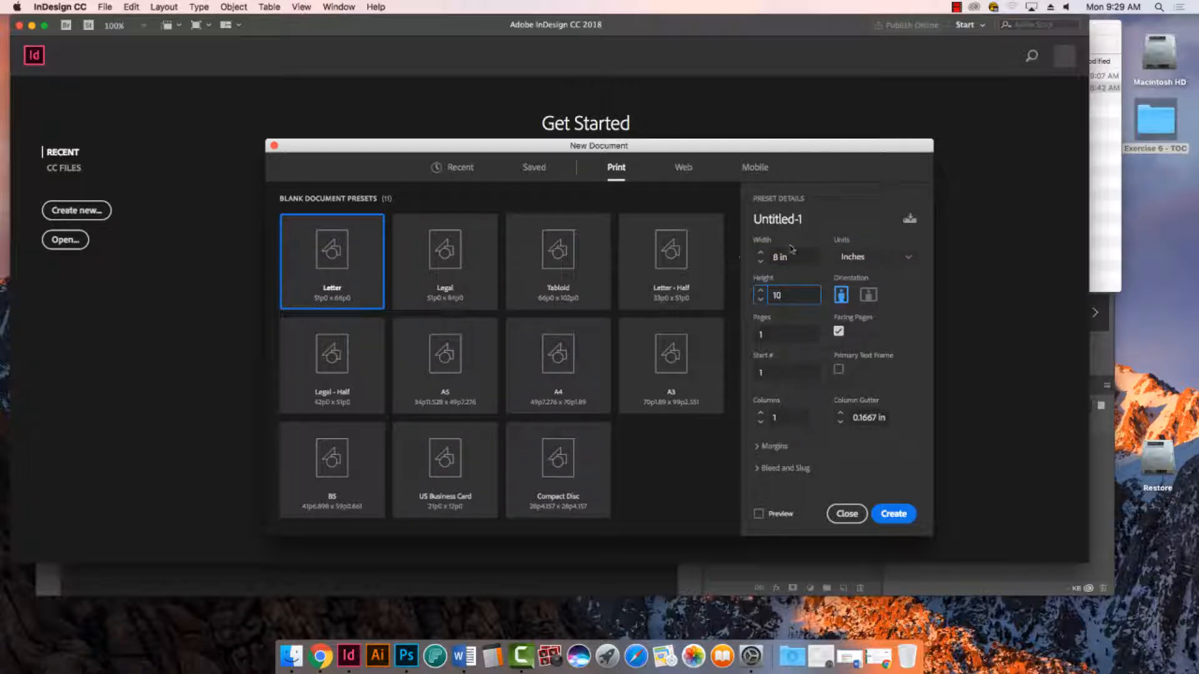
{"action": "key", "text": "Tab"}
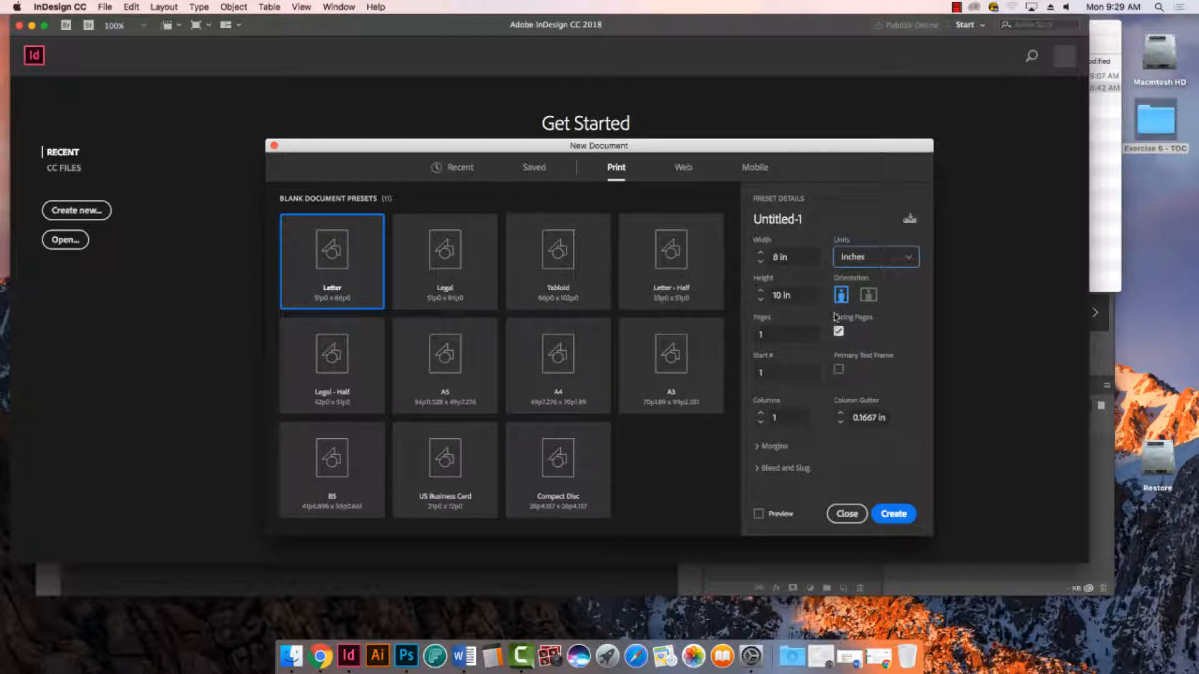
- Give the new document 2 columns with a 0.625 in column gutter, with the page preview turned on
{"action": "left_click_drag", "start_coordinate": [780, 418], "coordinate": [753, 416]}
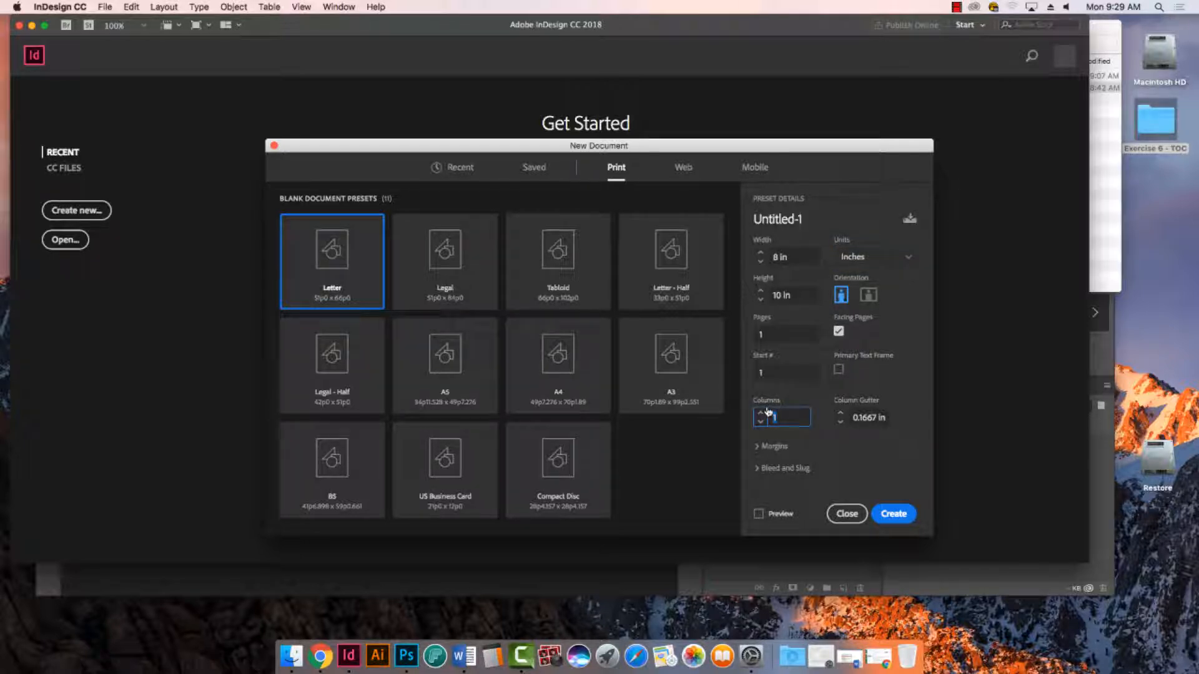
{"action": "type", "text": "2"}
{"action": "left_click", "coordinate": [758, 514]}
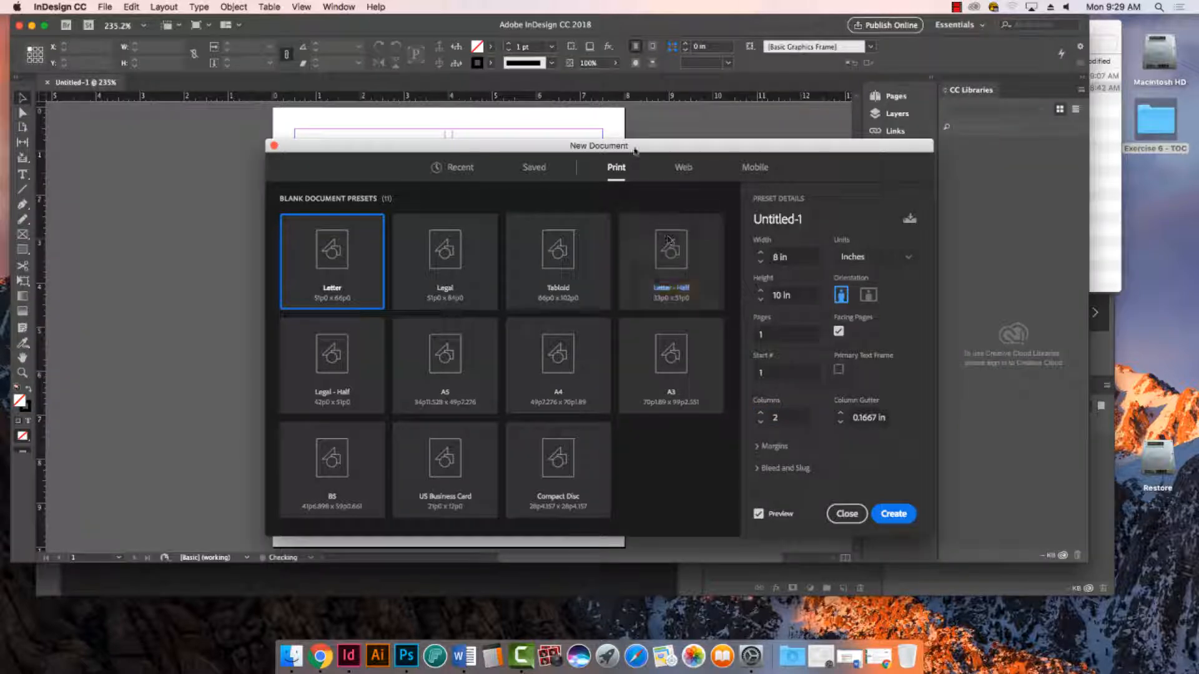
{"action": "left_click_drag", "start_coordinate": [651, 186], "coordinate": [884, 138]}
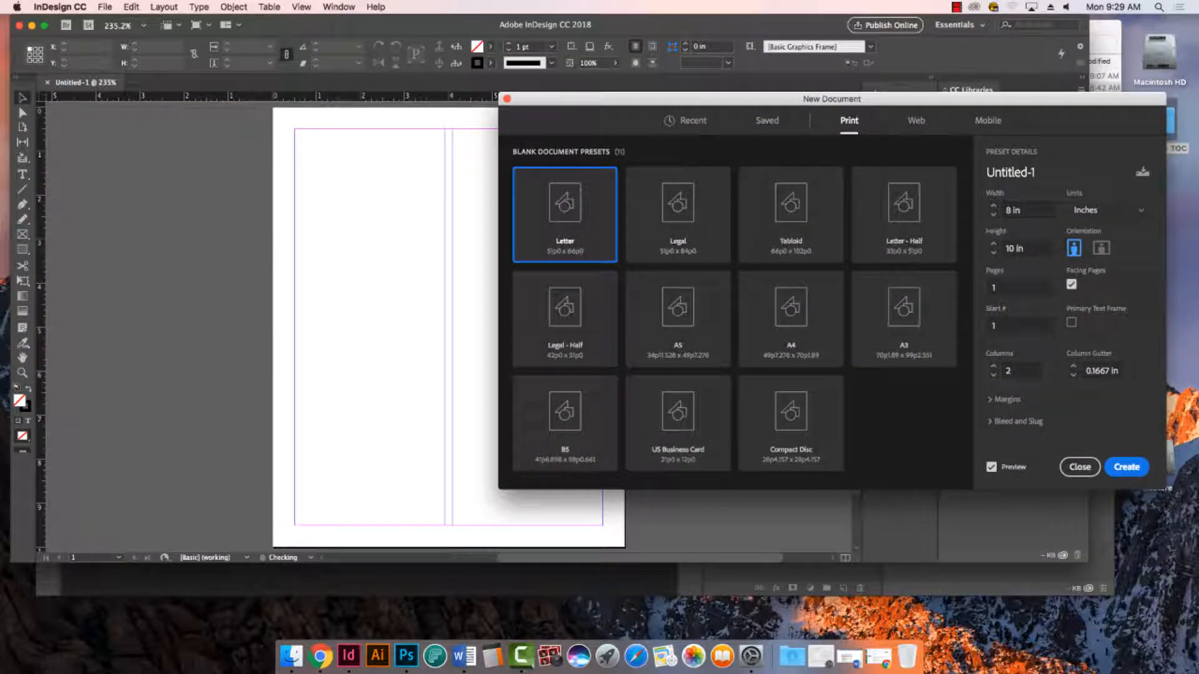
{"action": "left_click", "coordinate": [1073, 367]}
{"action": "left_click", "coordinate": [1073, 368]}
{"action": "left_click", "coordinate": [1074, 368]}
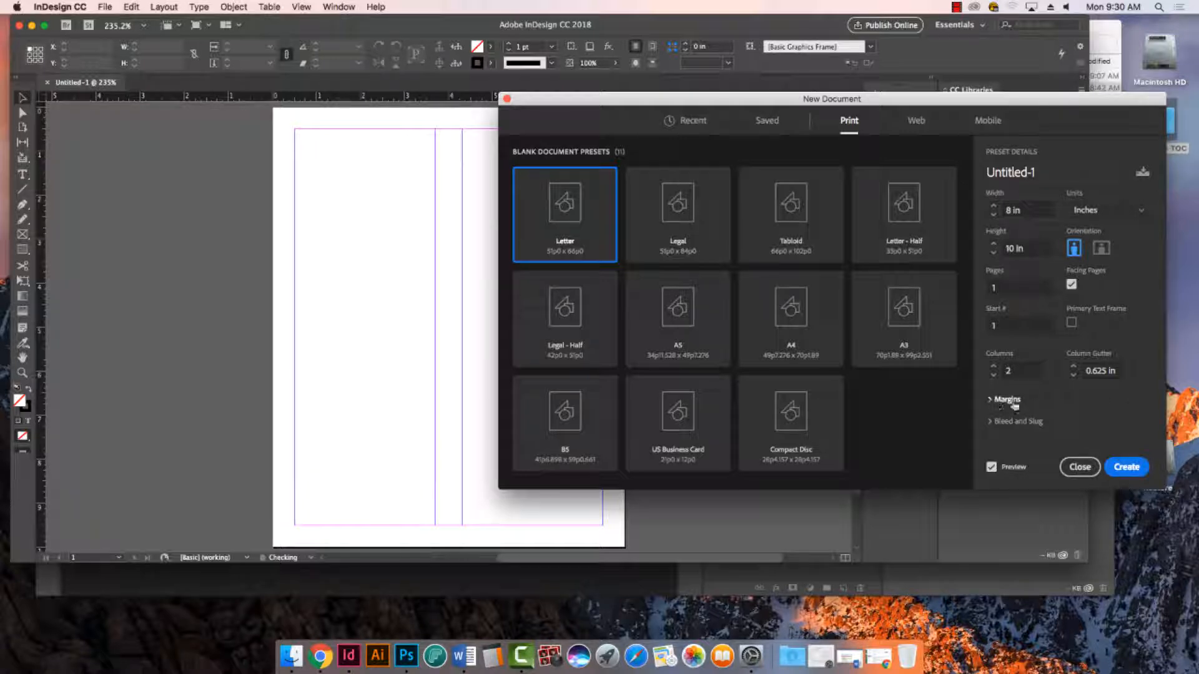
- Unlink the page margins and set the inside margin to 0.625 in and the outside margin to 0.75 in
{"action": "left_click", "coordinate": [991, 401]}
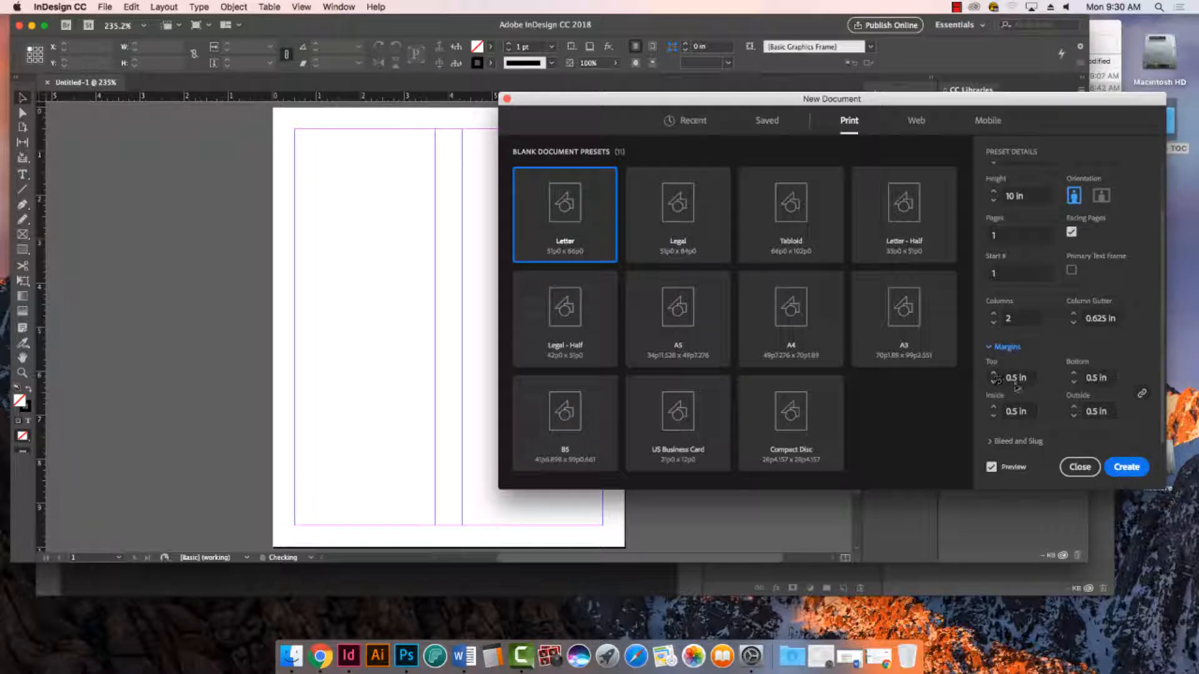
{"action": "left_click", "coordinate": [1141, 394]}
{"action": "left_click", "coordinate": [994, 407]}
{"action": "left_click", "coordinate": [1074, 407]}
{"action": "left_click", "coordinate": [1074, 407]}
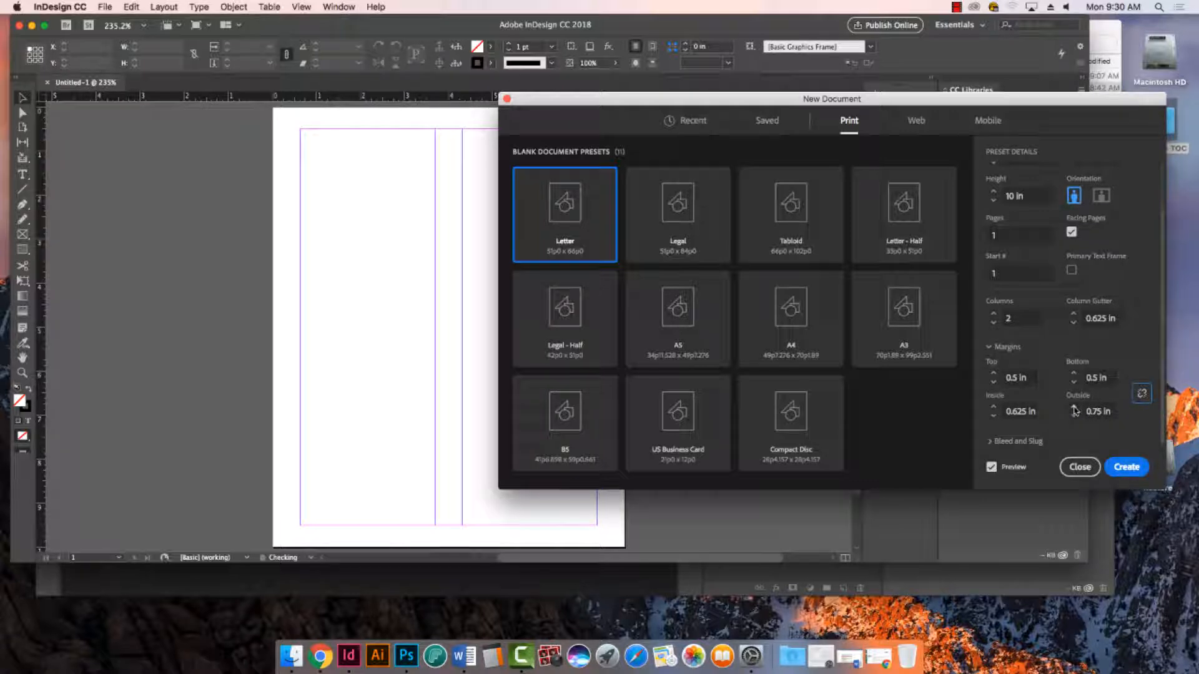
- Set the bleed to 0.125 in on all four sides and check the bleed guides in the page preview
{"action": "left_click", "coordinate": [1011, 441]}
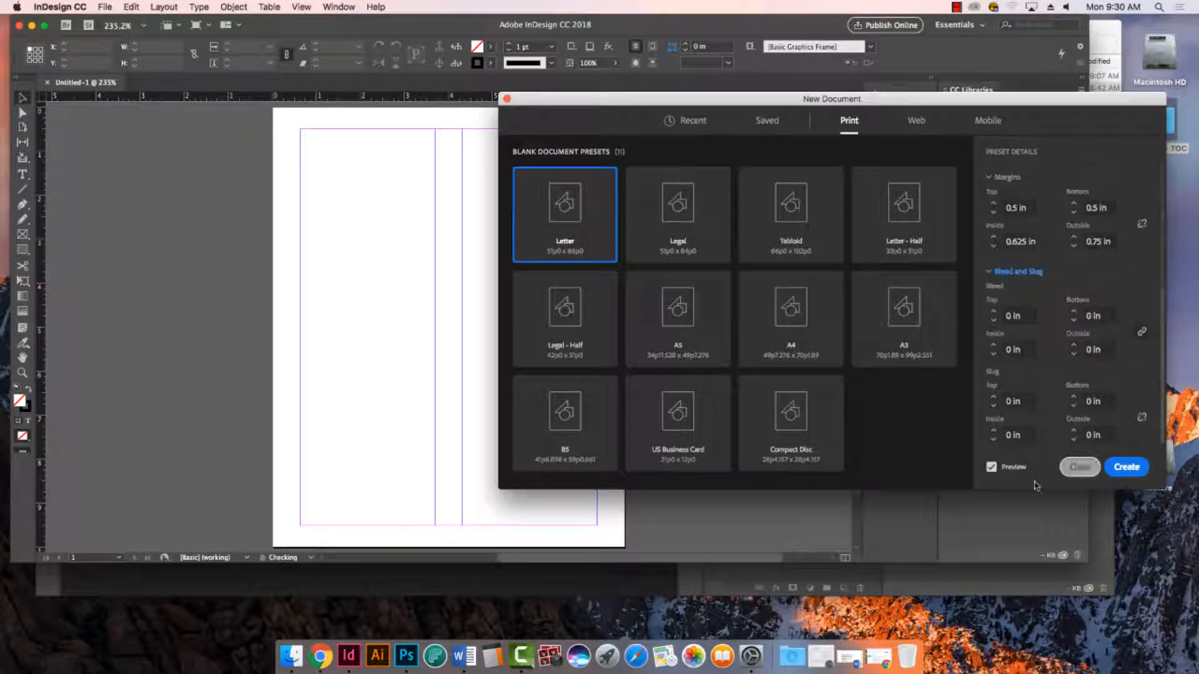
{"action": "left_click_drag", "start_coordinate": [1023, 316], "coordinate": [979, 316]}
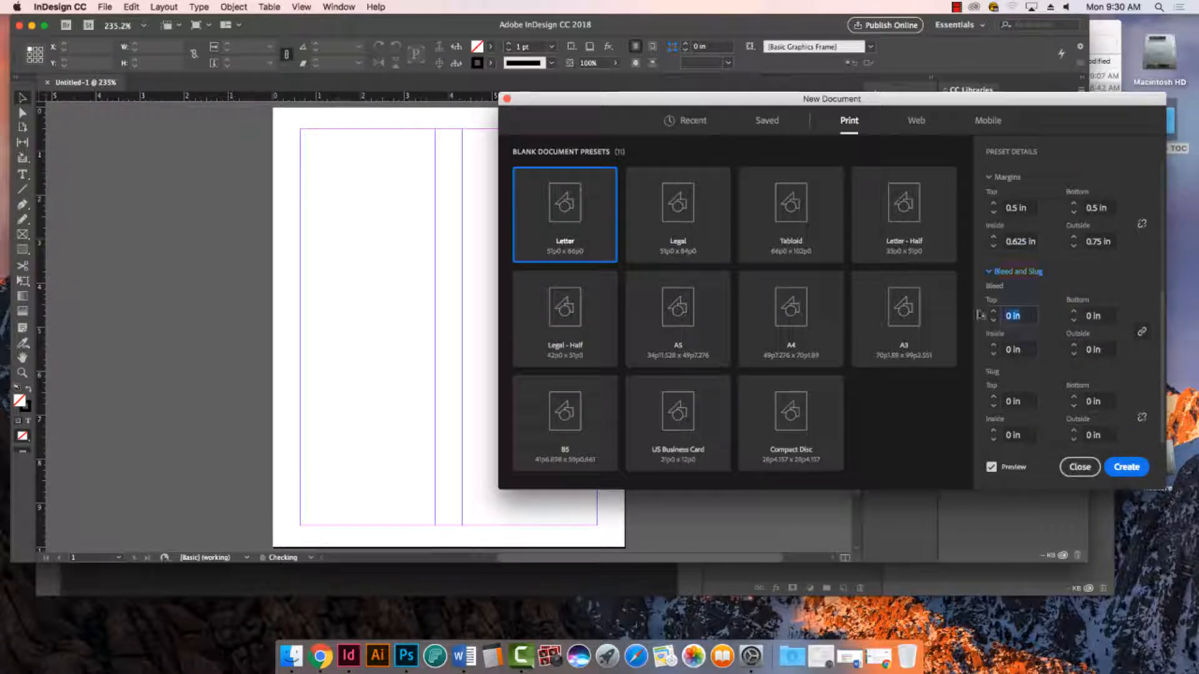
{"action": "type", "text": ".125"}
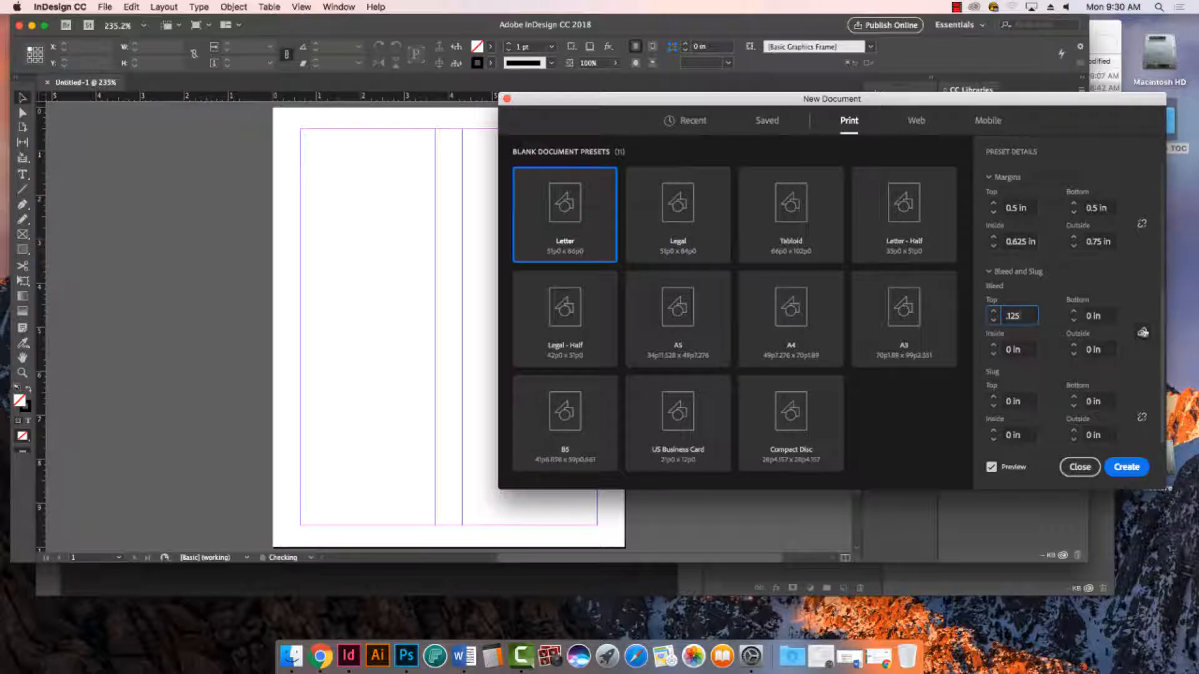
{"action": "left_click", "coordinate": [1141, 332]}
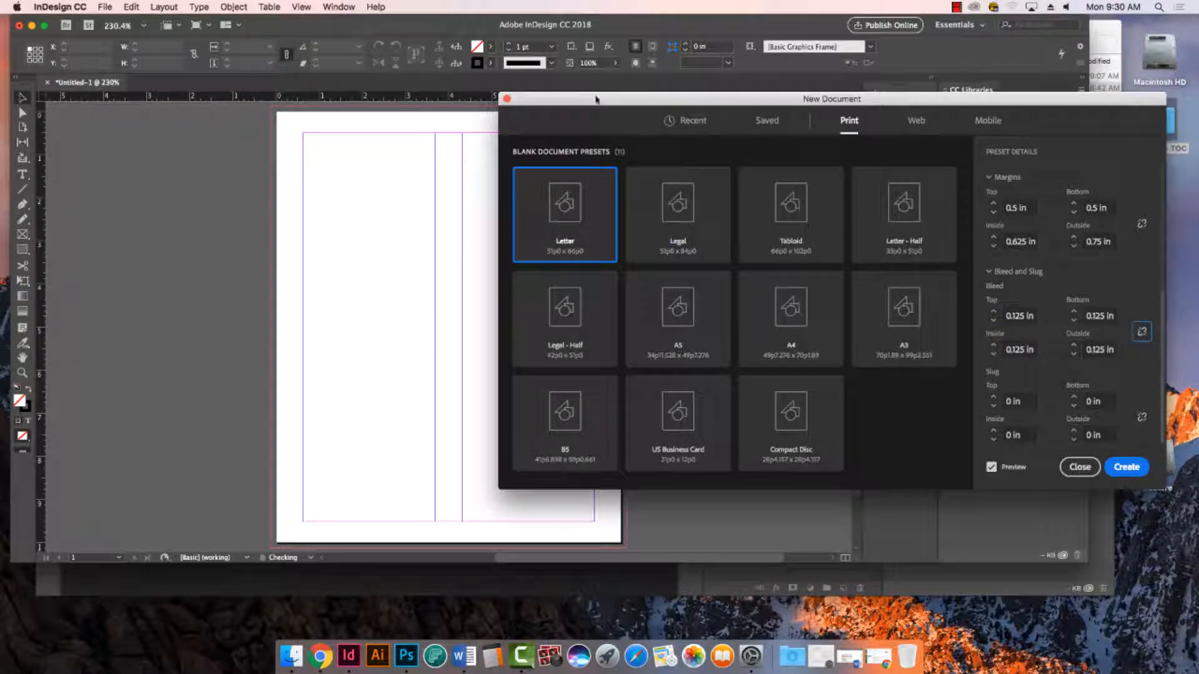
{"action": "left_click_drag", "start_coordinate": [626, 104], "coordinate": [841, 135]}
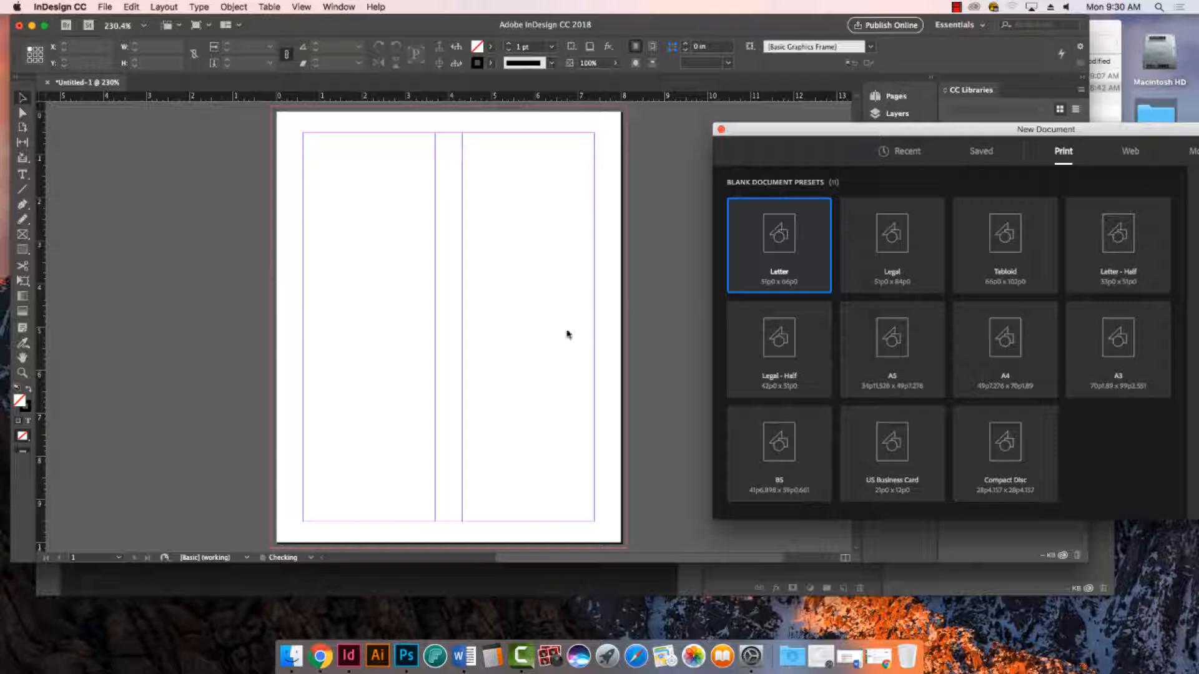
{"action": "left_click_drag", "start_coordinate": [1001, 131], "coordinate": [649, 96]}
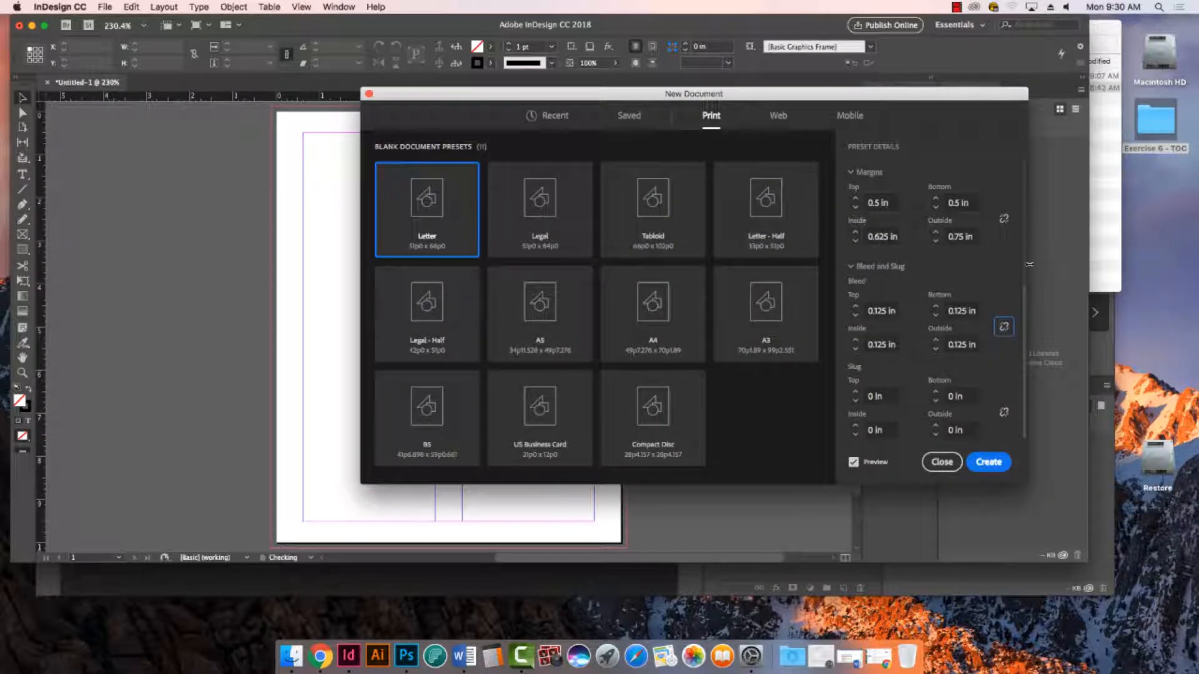
- Set the new document to 2 pages with start number 18, and check the page range in the Word document
{"action": "left_click_drag", "start_coordinate": [1026, 306], "coordinate": [1024, 185]}
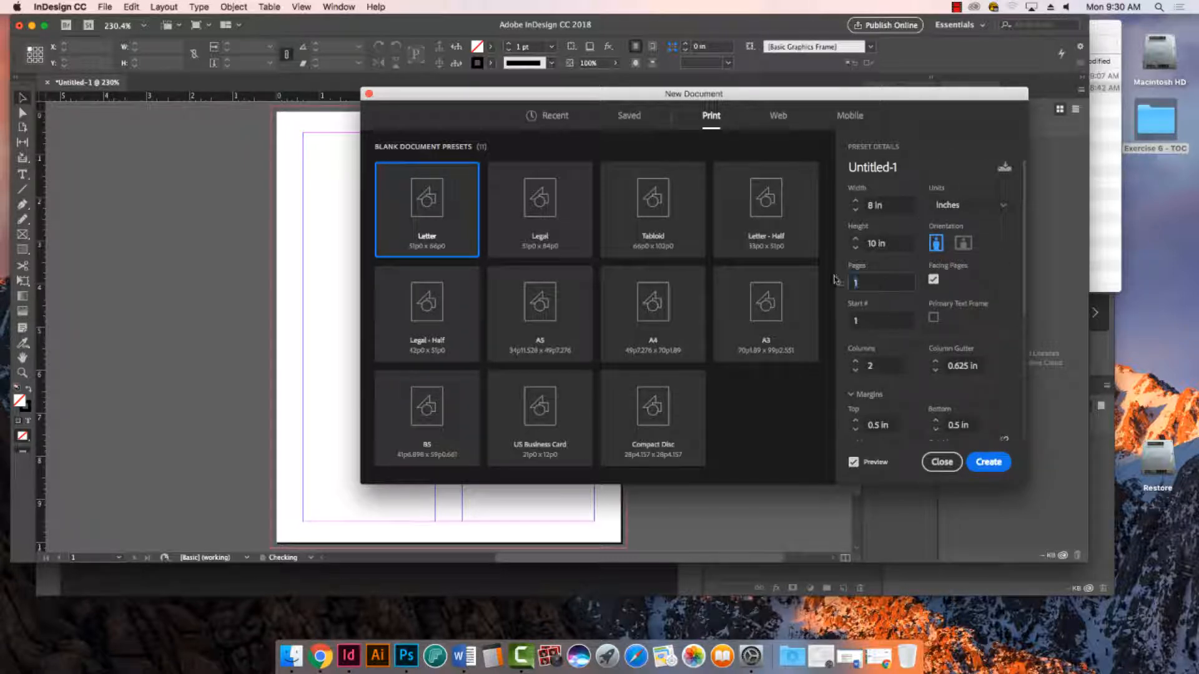
{"action": "left_click", "coordinate": [840, 282]}
{"action": "type", "text": "2"}
{"action": "key", "text": "Tab"}
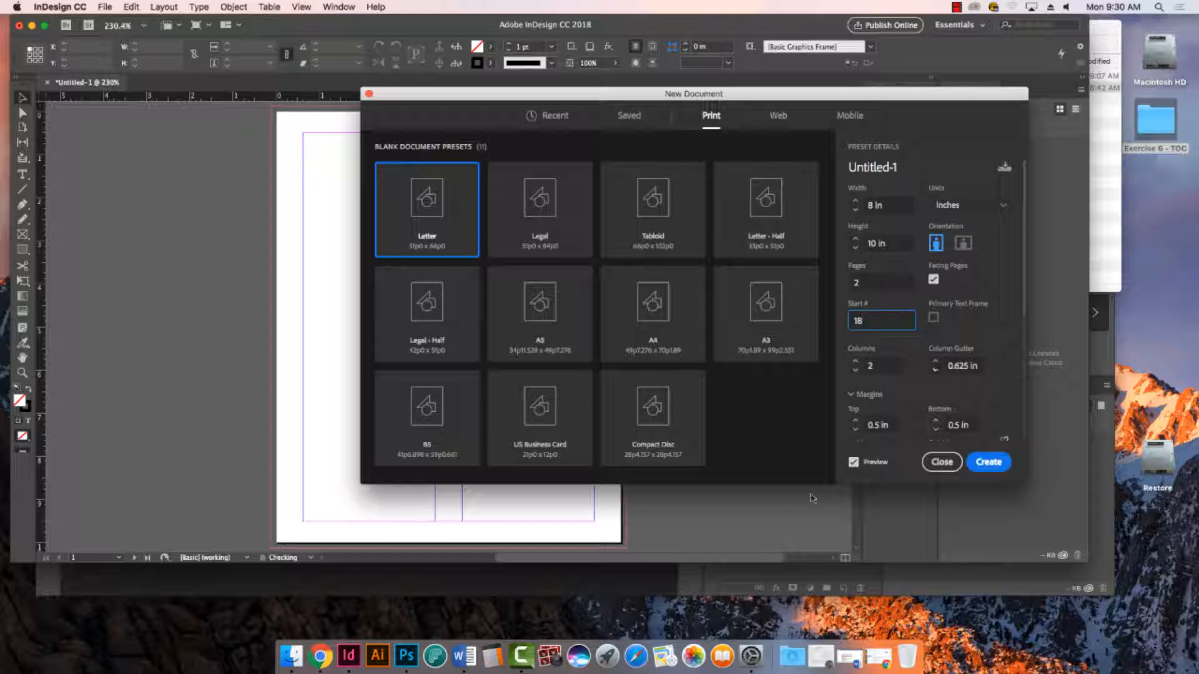
{"action": "left_click", "coordinate": [464, 656]}
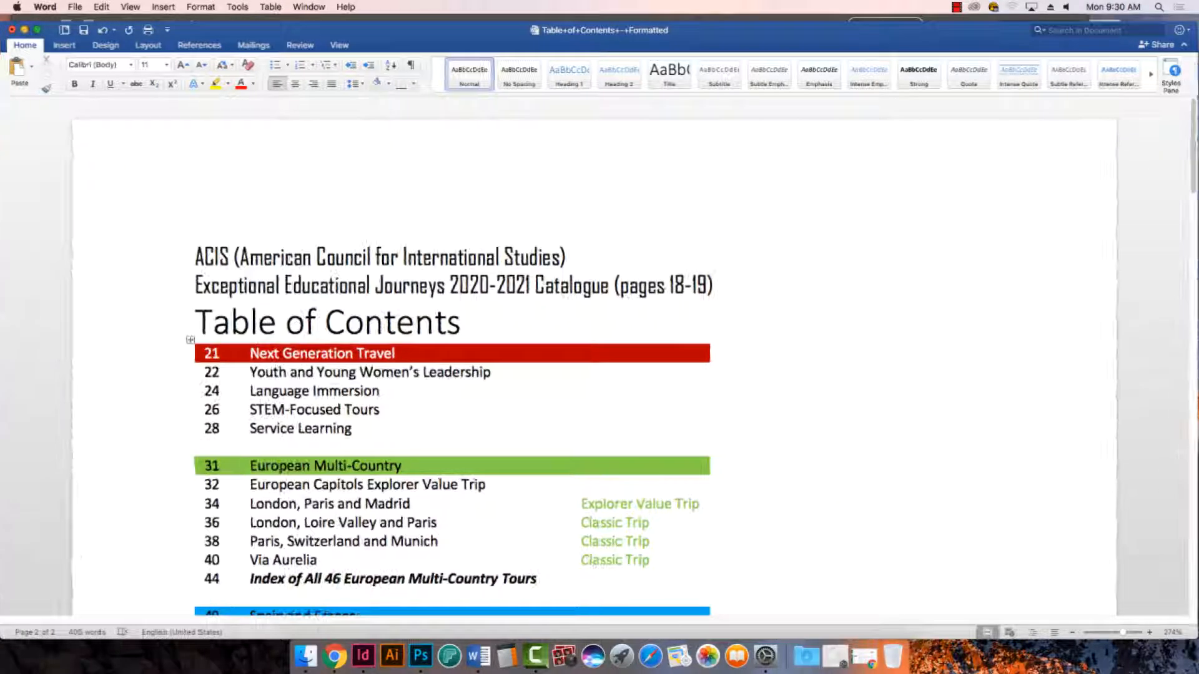
- Create the InDesign document from the entered settings and enlarge its window to show the whole spread
{"action": "left_click_drag", "start_coordinate": [621, 286], "coordinate": [768, 300]}
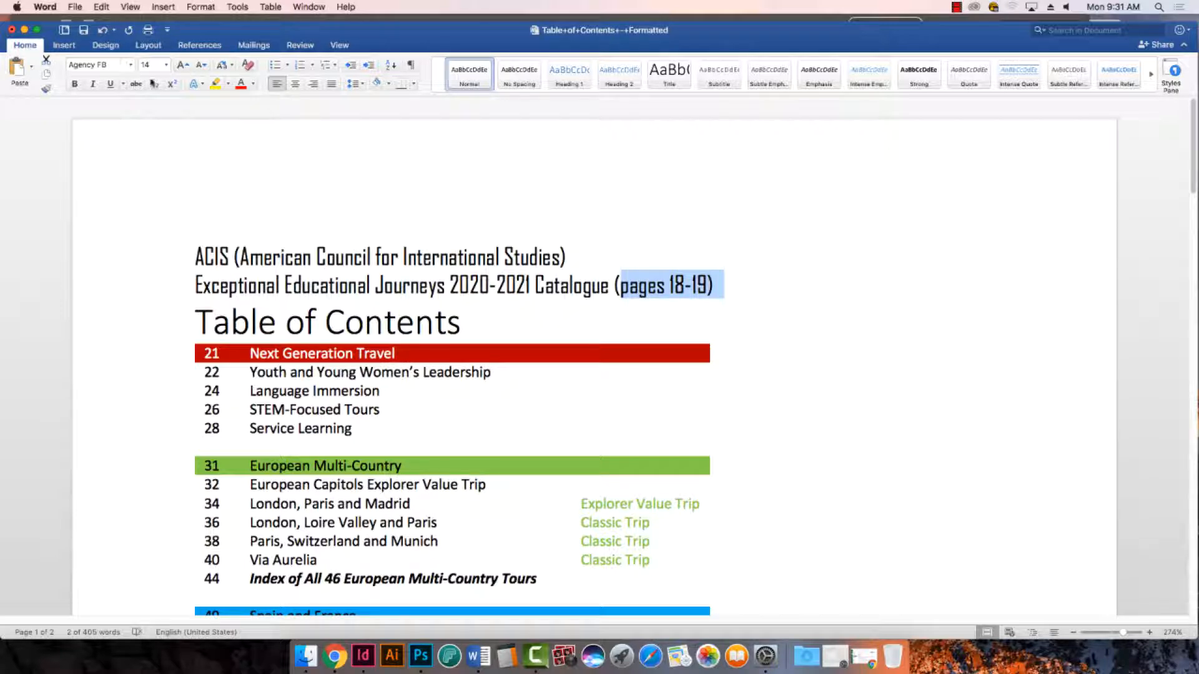
{"action": "left_click", "coordinate": [25, 30]}
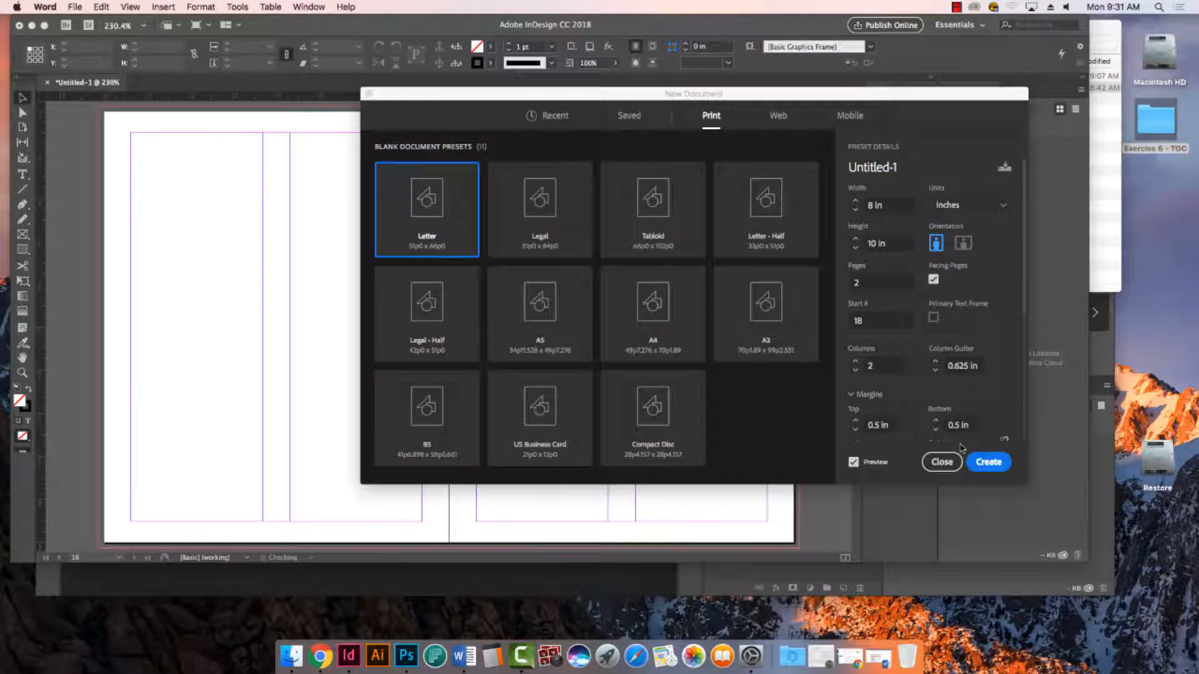
{"action": "left_click", "coordinate": [989, 462]}
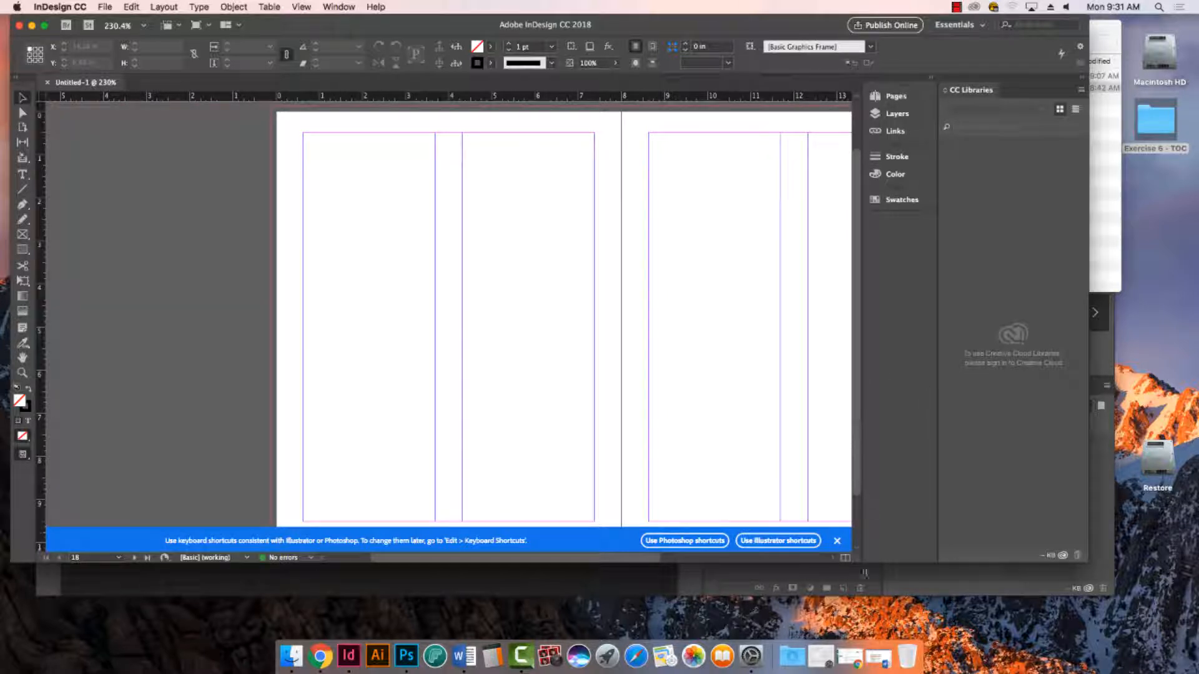
{"action": "left_click", "coordinate": [837, 542]}
{"action": "left_click_drag", "start_coordinate": [1087, 562], "coordinate": [1198, 620]}
{"action": "key", "text": "super+minus"}
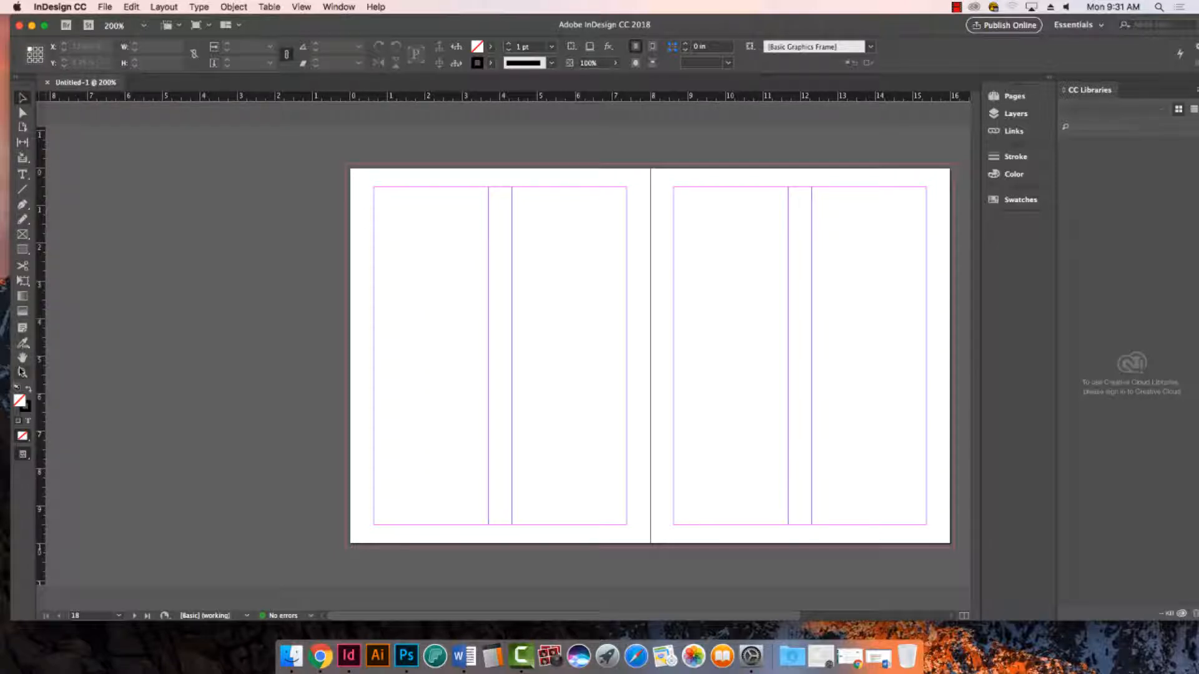
- Inspect the bleed guides at the left page's upper corner and check the bleed values in the document setup
{"action": "left_click_drag", "start_coordinate": [325, 154], "coordinate": [400, 194]}
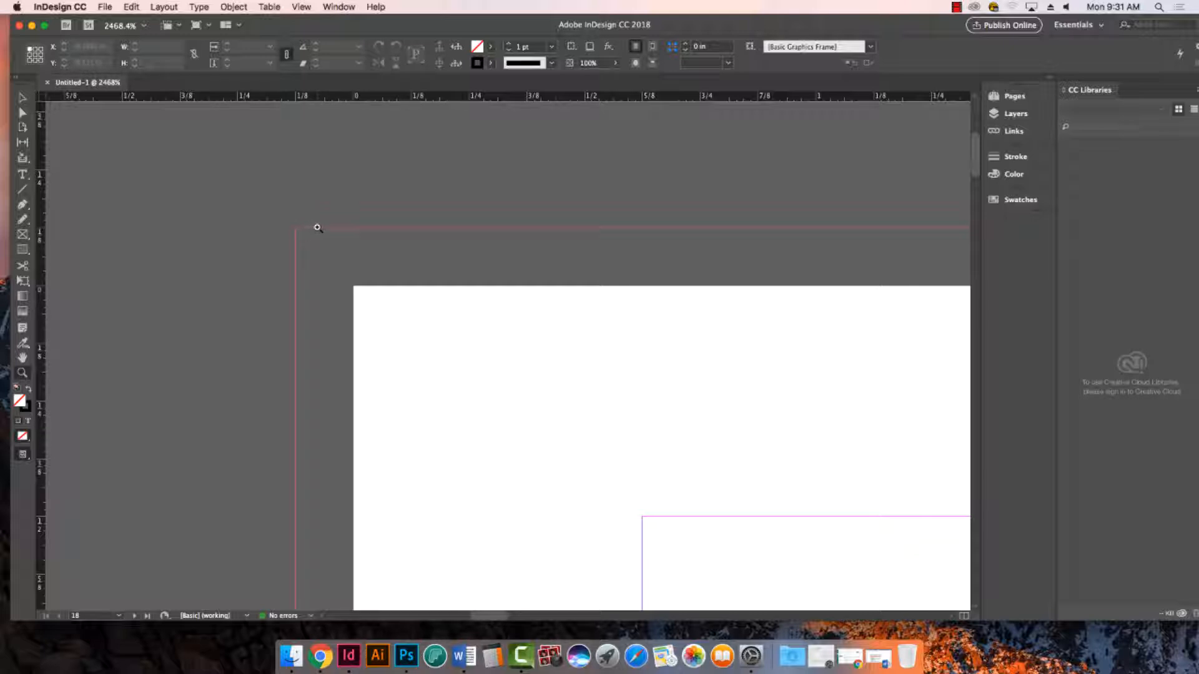
{"action": "left_click", "coordinate": [104, 7]}
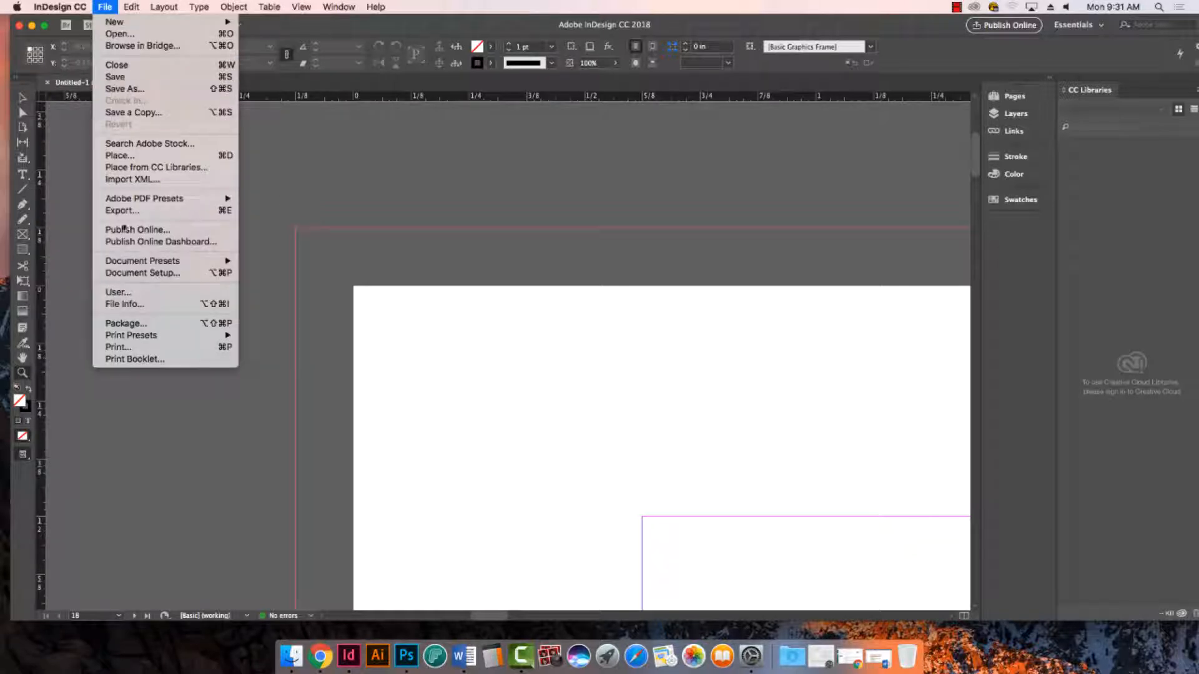
{"action": "left_click", "coordinate": [138, 274]}
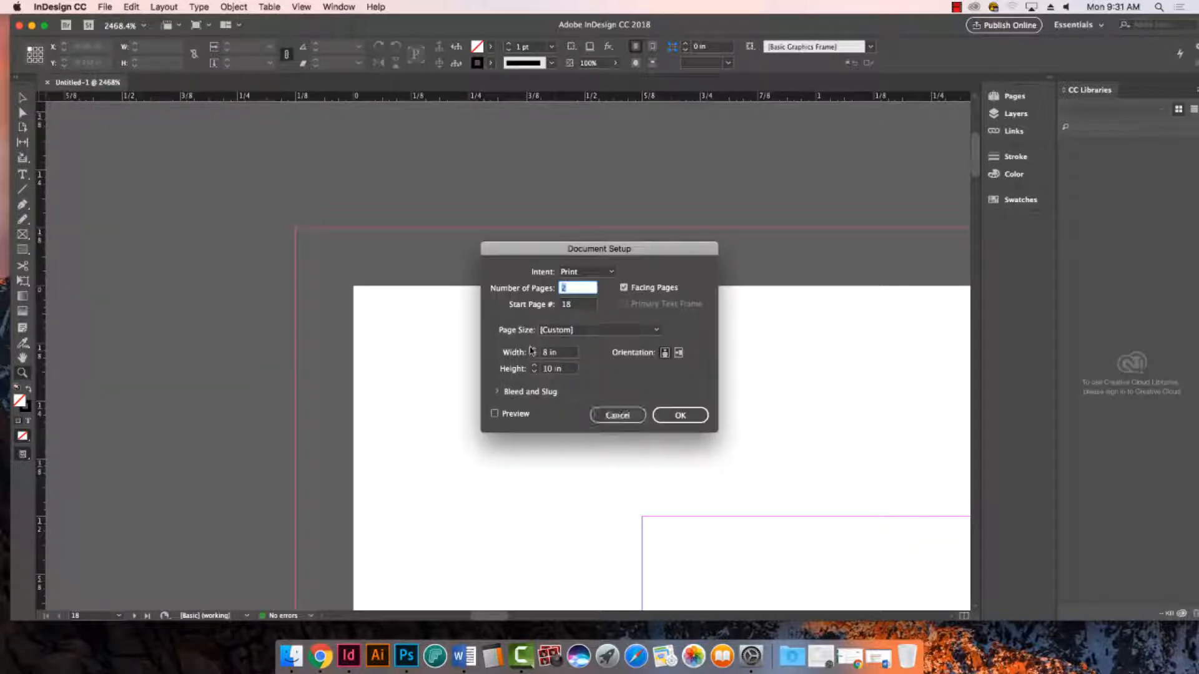
{"action": "left_click", "coordinate": [499, 394]}
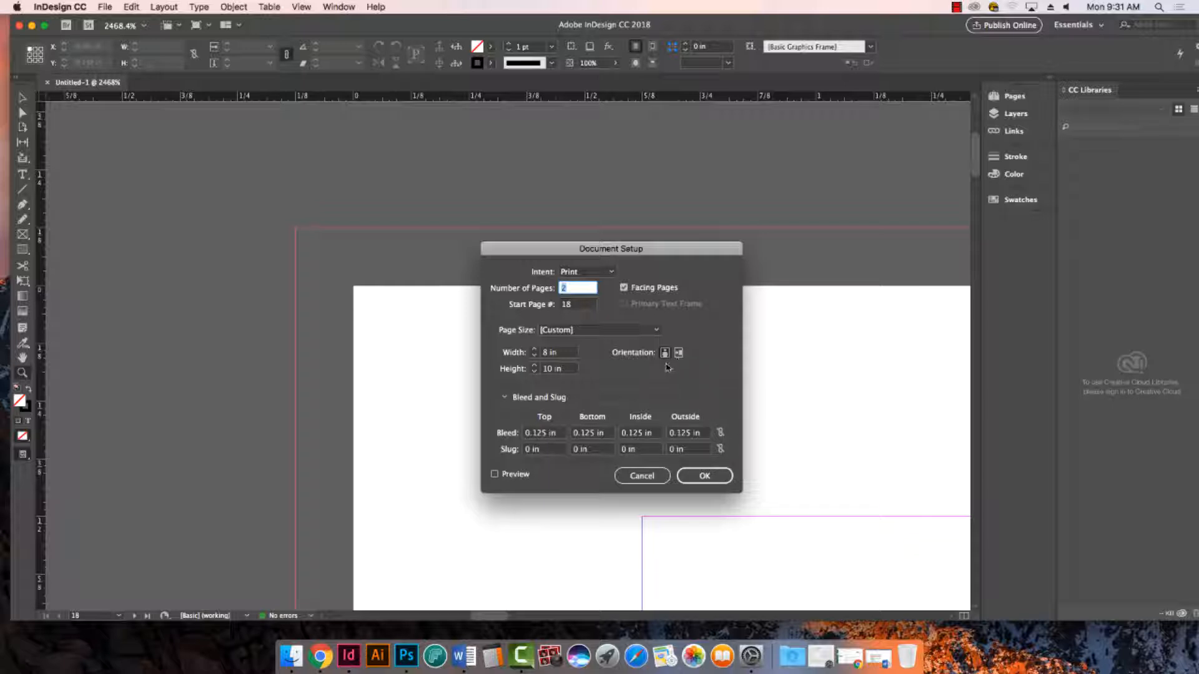
{"action": "left_click", "coordinate": [642, 476]}
{"action": "key", "text": "super+0"}
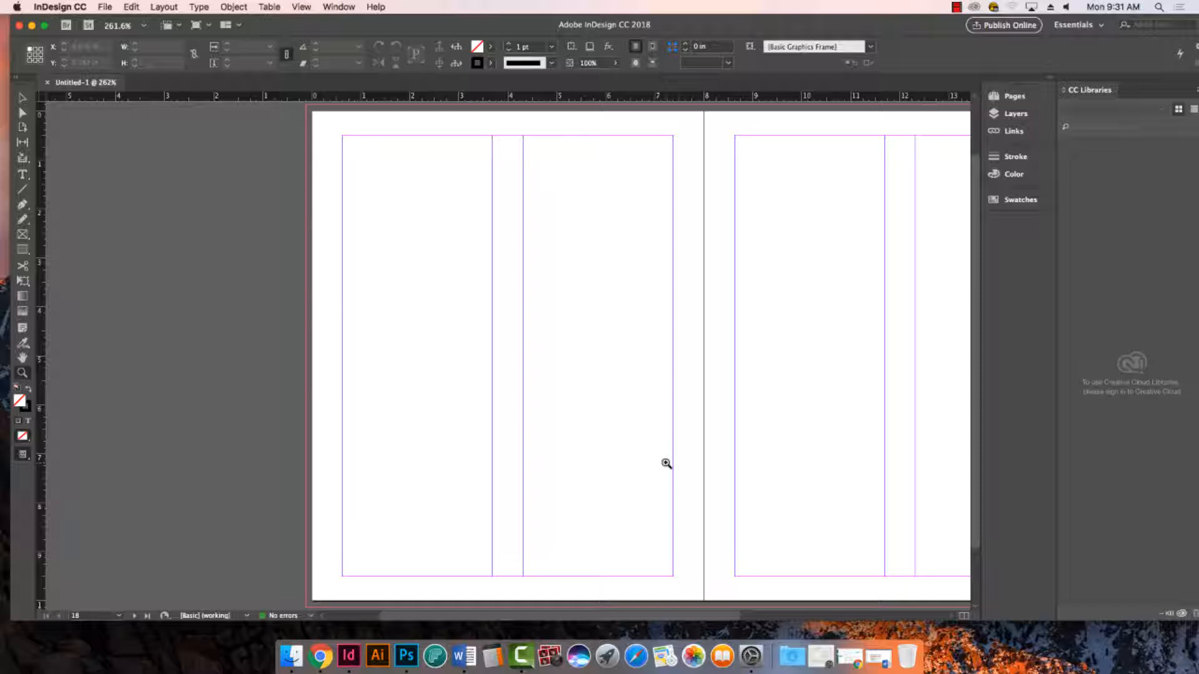
- Save the document in the Desktop folder Exercise 6 - TOC, named with the student's name followed by "Ex. 6"
{"action": "key", "text": "super+s"}
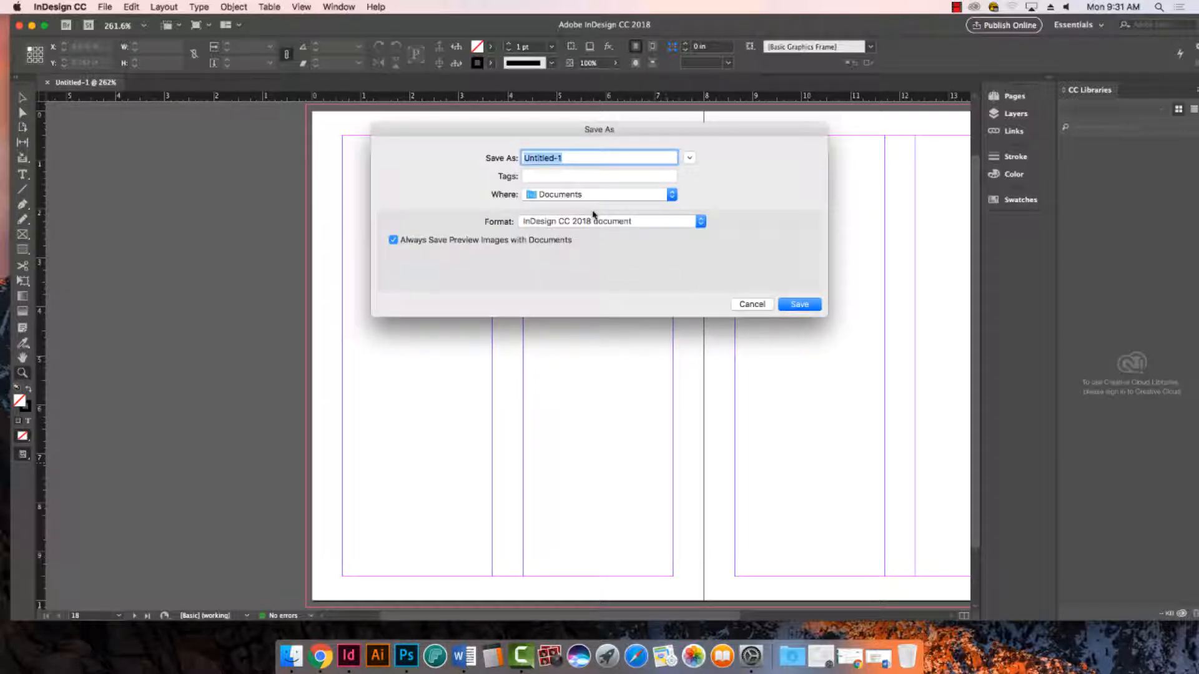
{"action": "type", "text": "Bilbrey,"}
{"action": "type", "text": "R. Ex. 6"}
{"action": "left_click", "coordinate": [690, 159]}
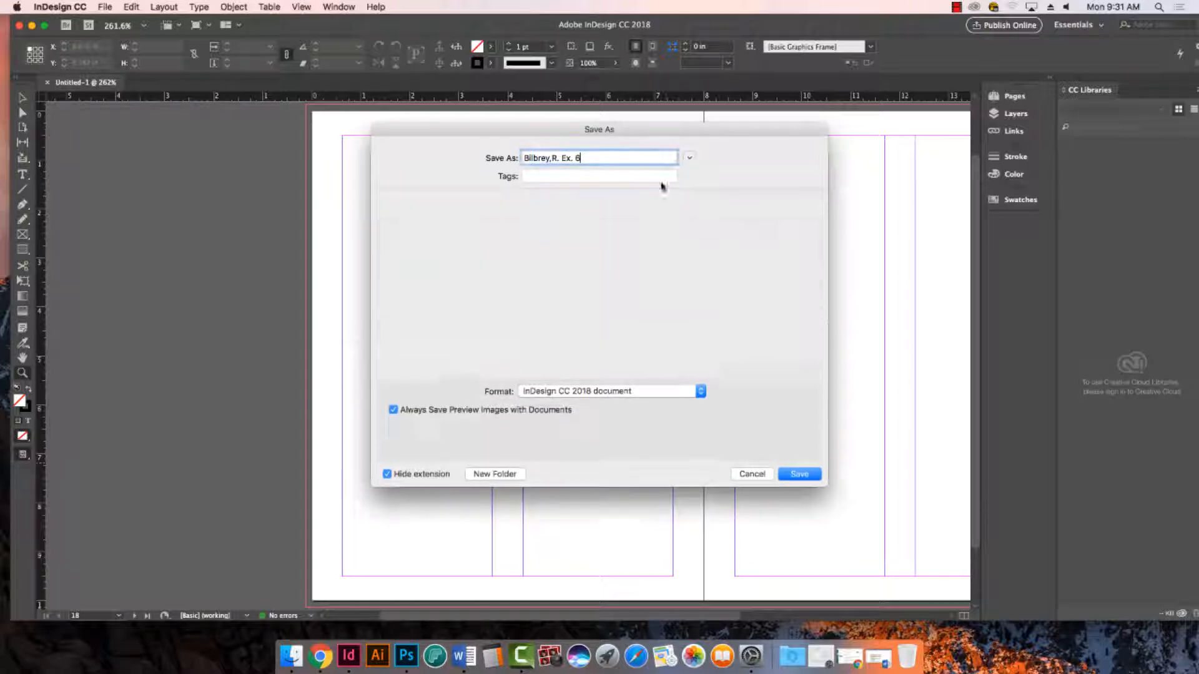
{"action": "left_click", "coordinate": [417, 262]}
{"action": "left_click", "coordinate": [511, 226]}
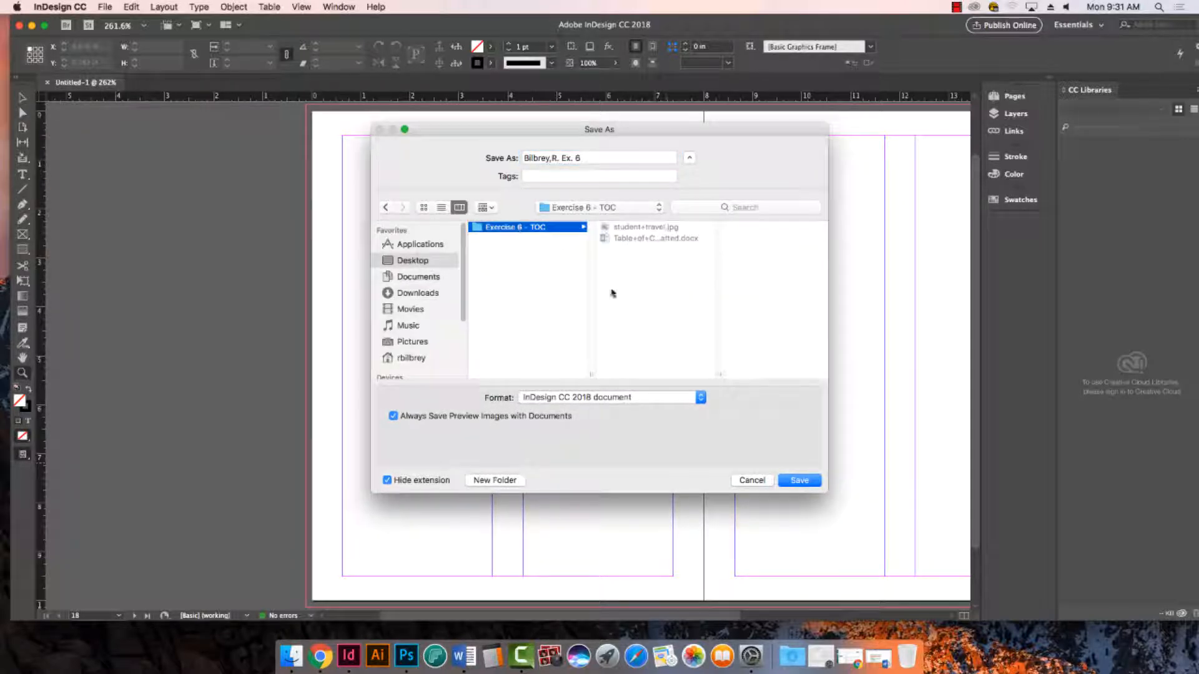
{"action": "left_click", "coordinate": [815, 482]}
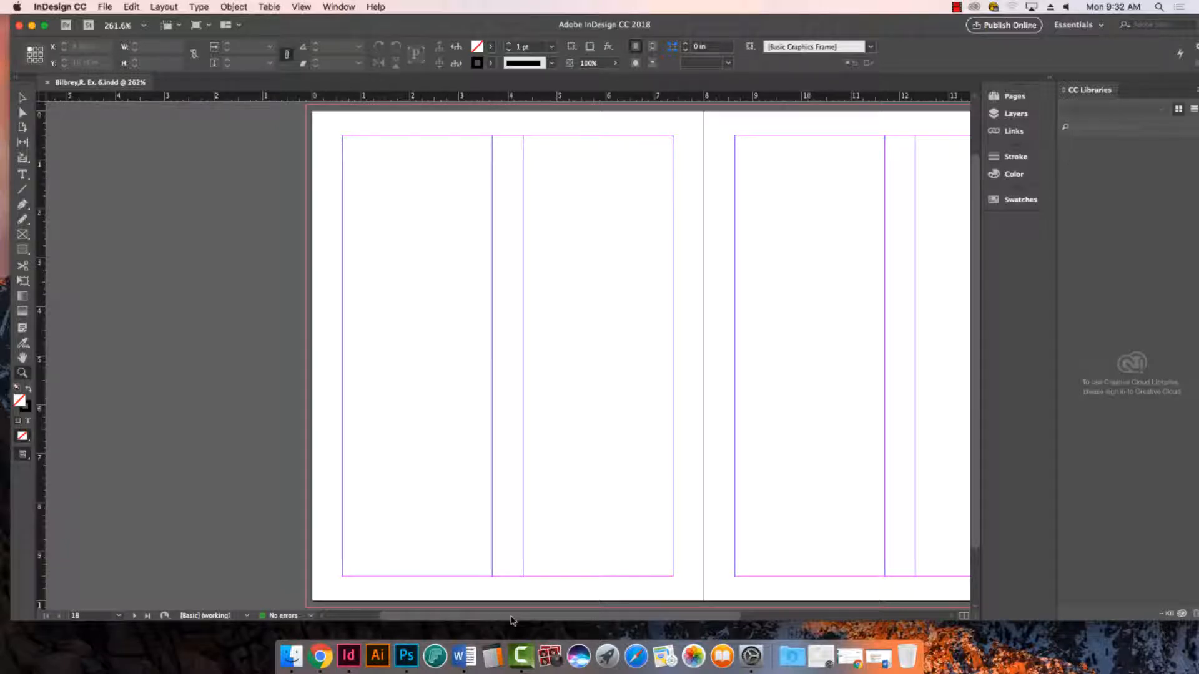
- Place Table+of+Contents+-+Formatted.docx into the first column of the left page, accepting substitution of the missing fonts
{"action": "left_click_drag", "start_coordinate": [512, 617], "coordinate": [575, 605]}
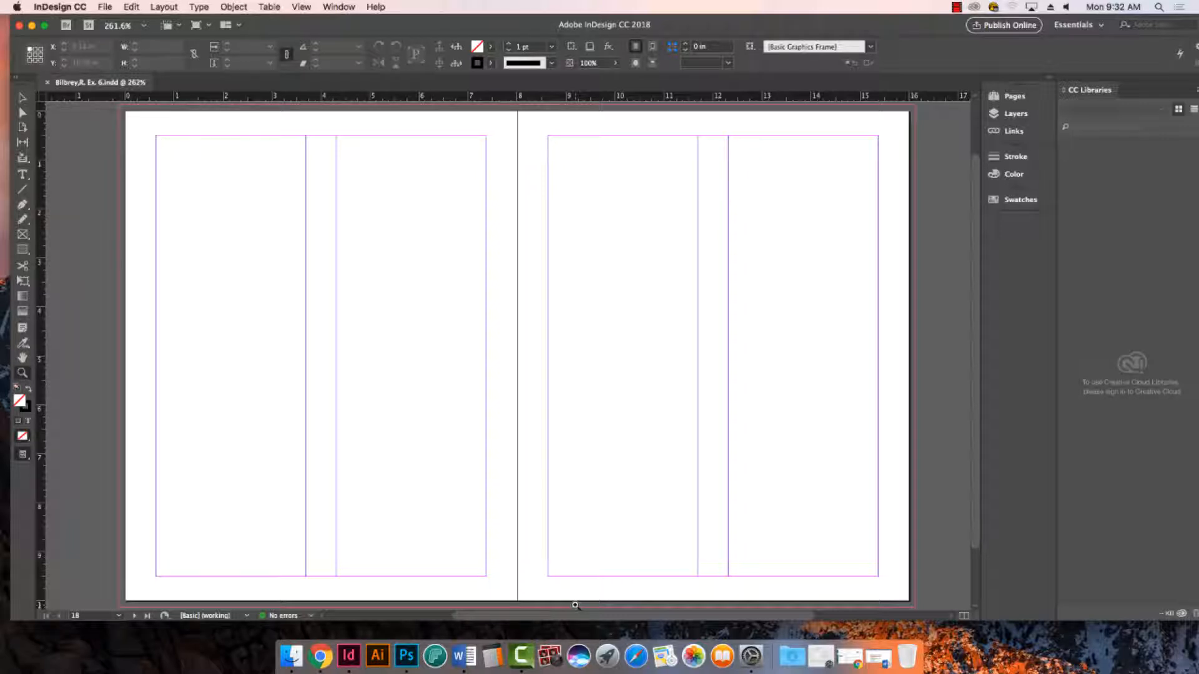
{"action": "left_click", "coordinate": [105, 6]}
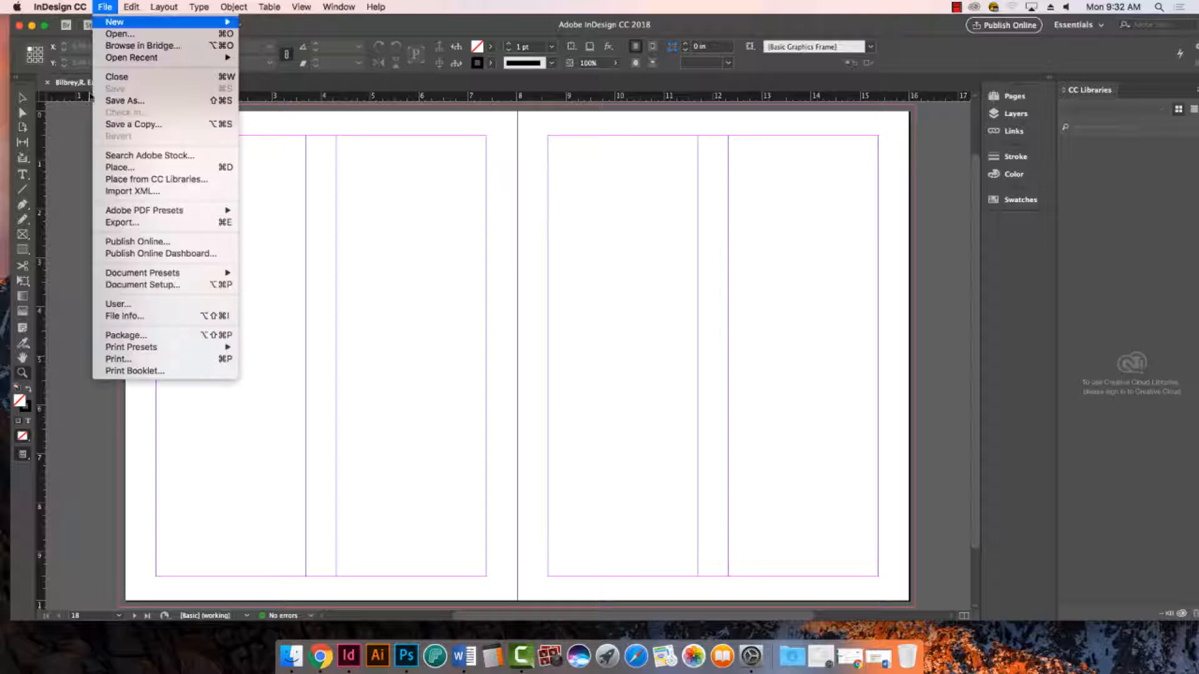
{"action": "left_click", "coordinate": [138, 161]}
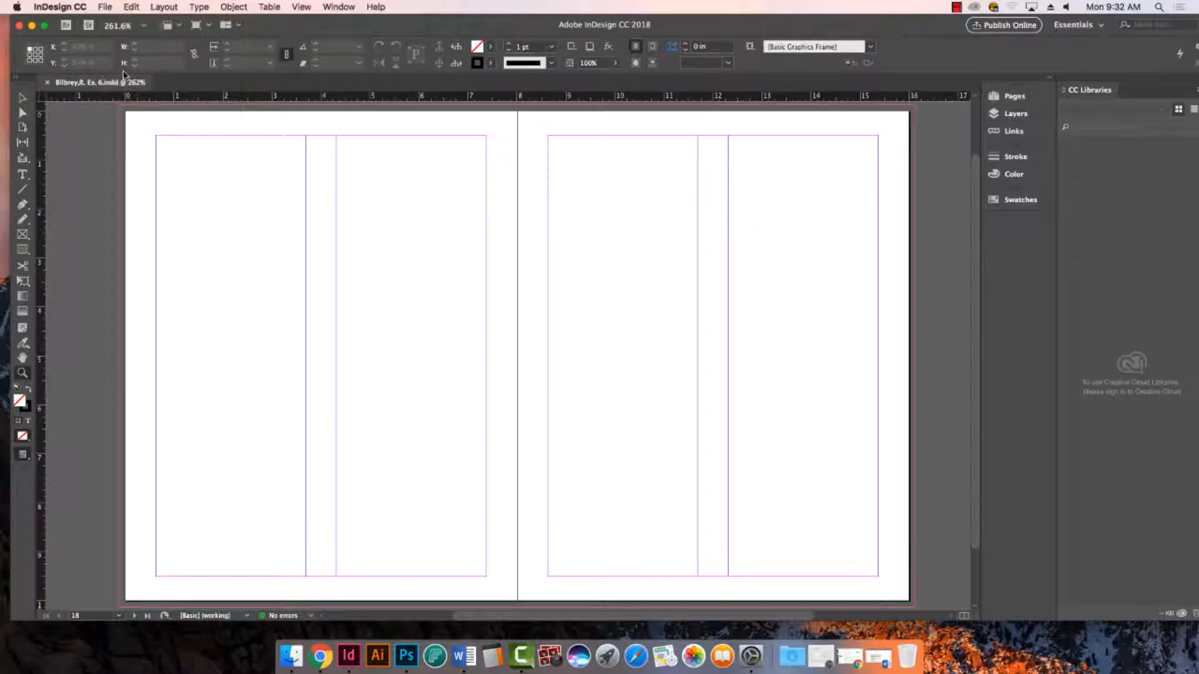
{"action": "left_click", "coordinate": [106, 8]}
{"action": "left_click", "coordinate": [120, 167]}
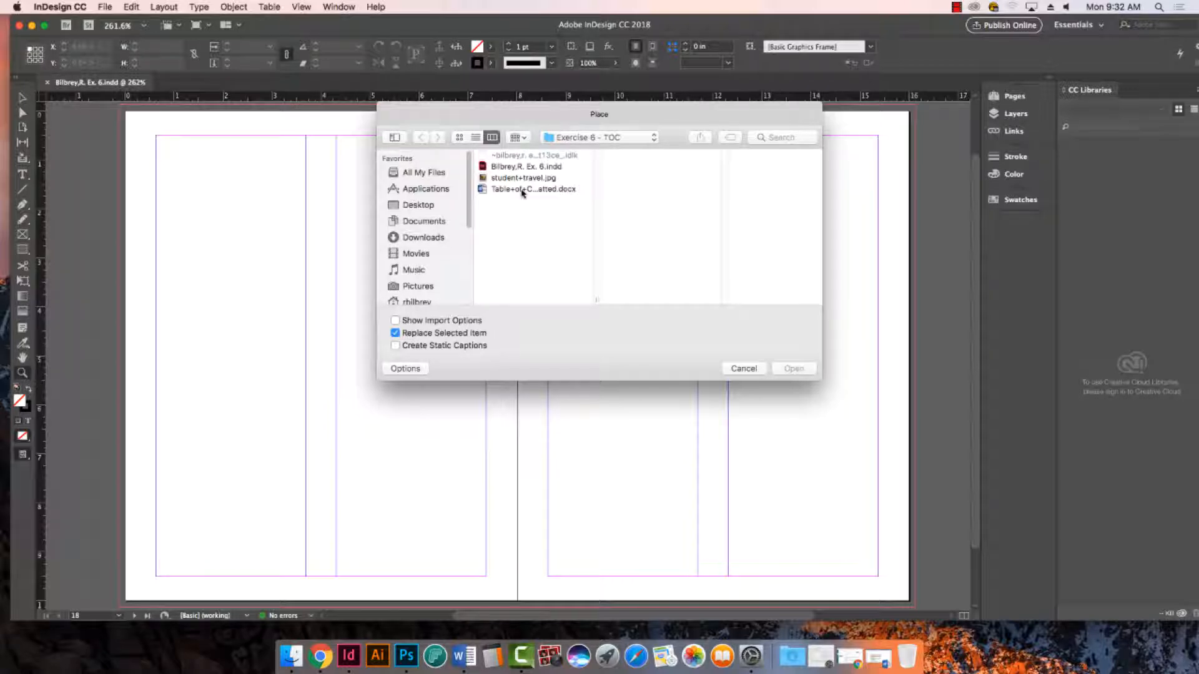
{"action": "left_click", "coordinate": [518, 189]}
{"action": "left_click", "coordinate": [791, 369]}
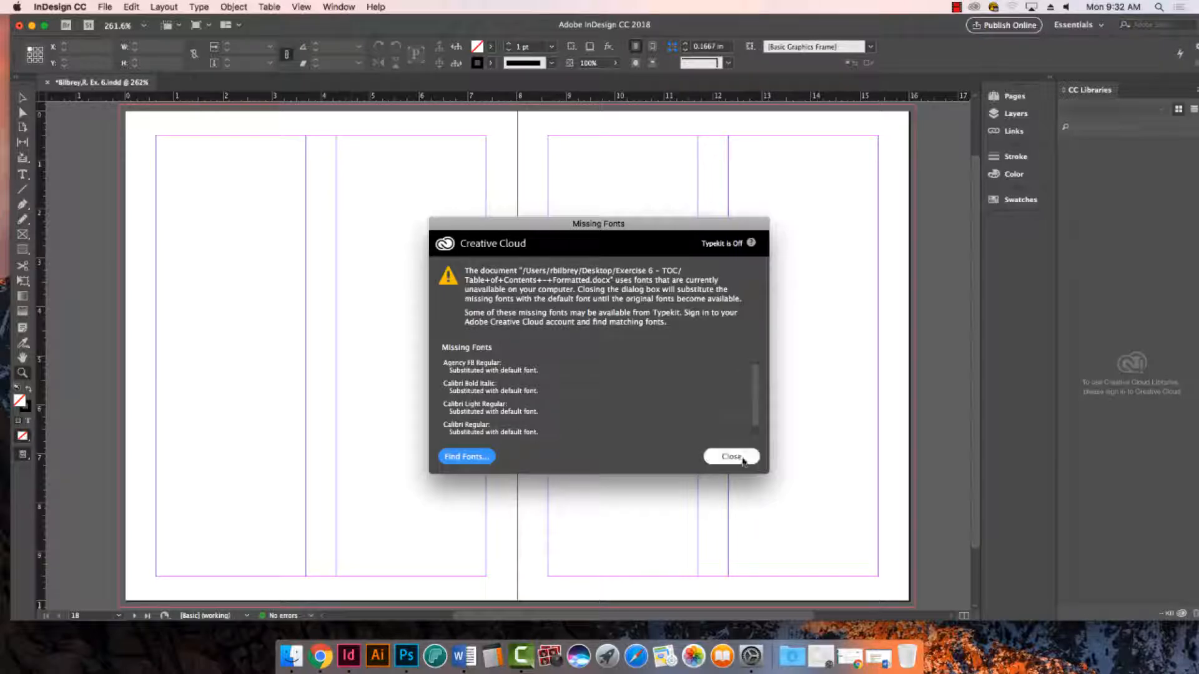
{"action": "left_click", "coordinate": [731, 456]}
{"action": "left_click", "coordinate": [158, 137]}
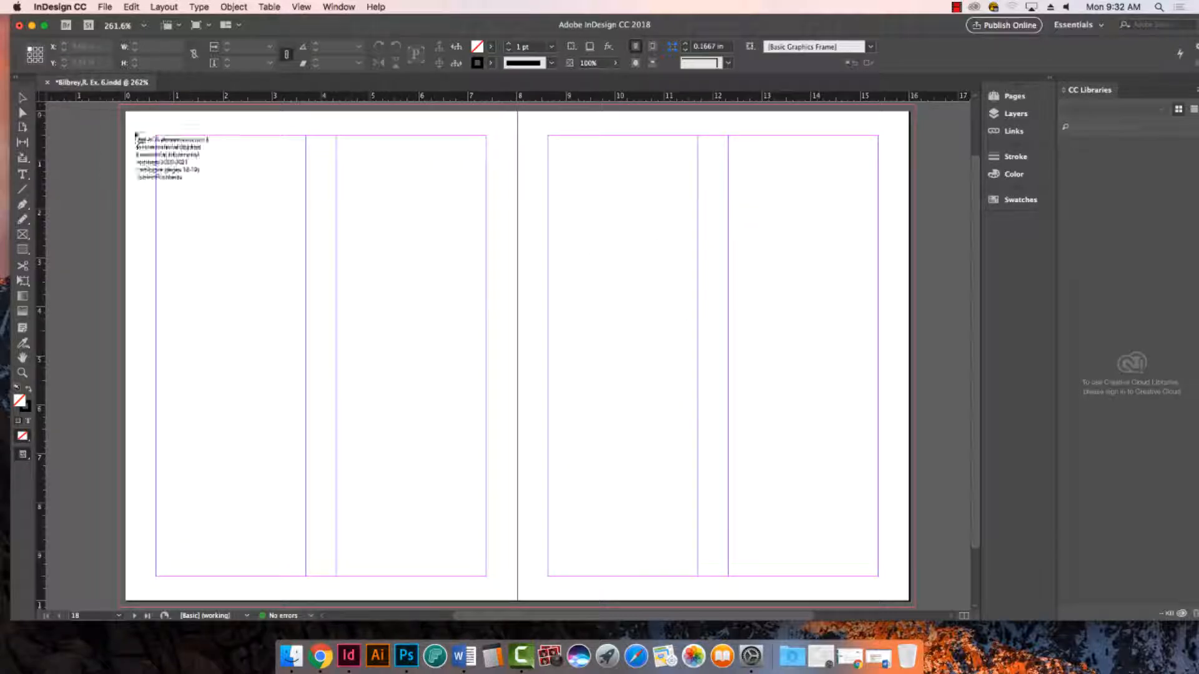
{"action": "left_click", "coordinate": [161, 140]}
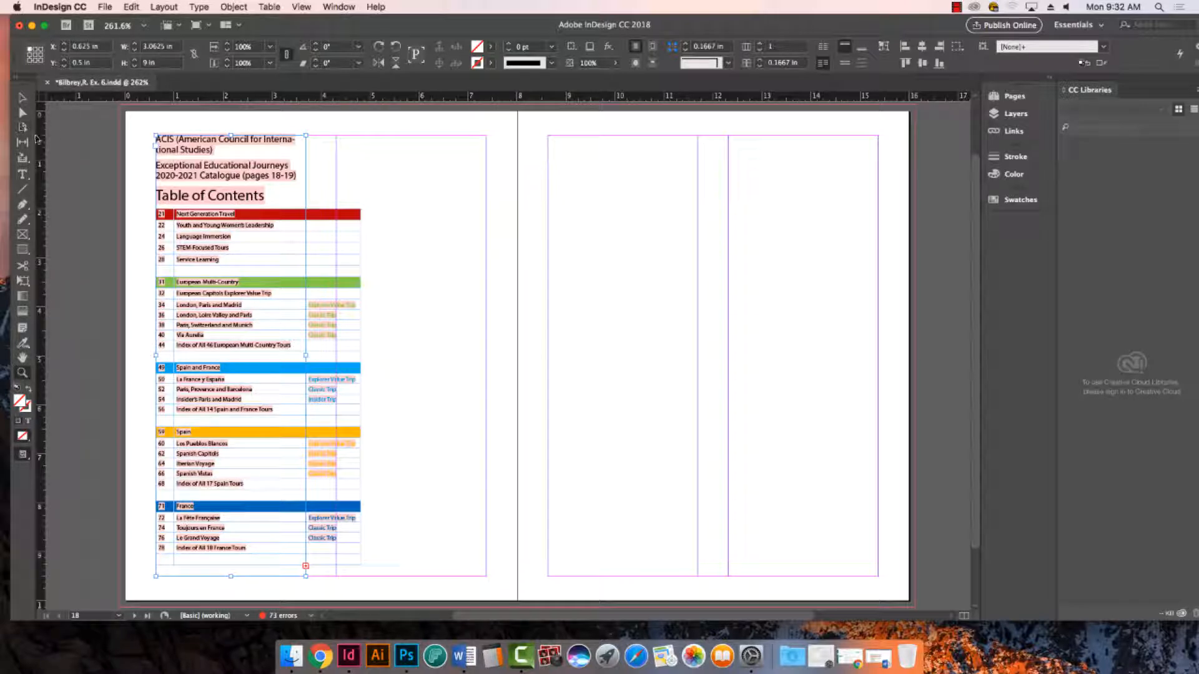
- Examine how the placed table of contents fits the first column of the left page
{"action": "left_click", "coordinate": [22, 373]}
{"action": "left_click_drag", "start_coordinate": [127, 128], "coordinate": [554, 416]}
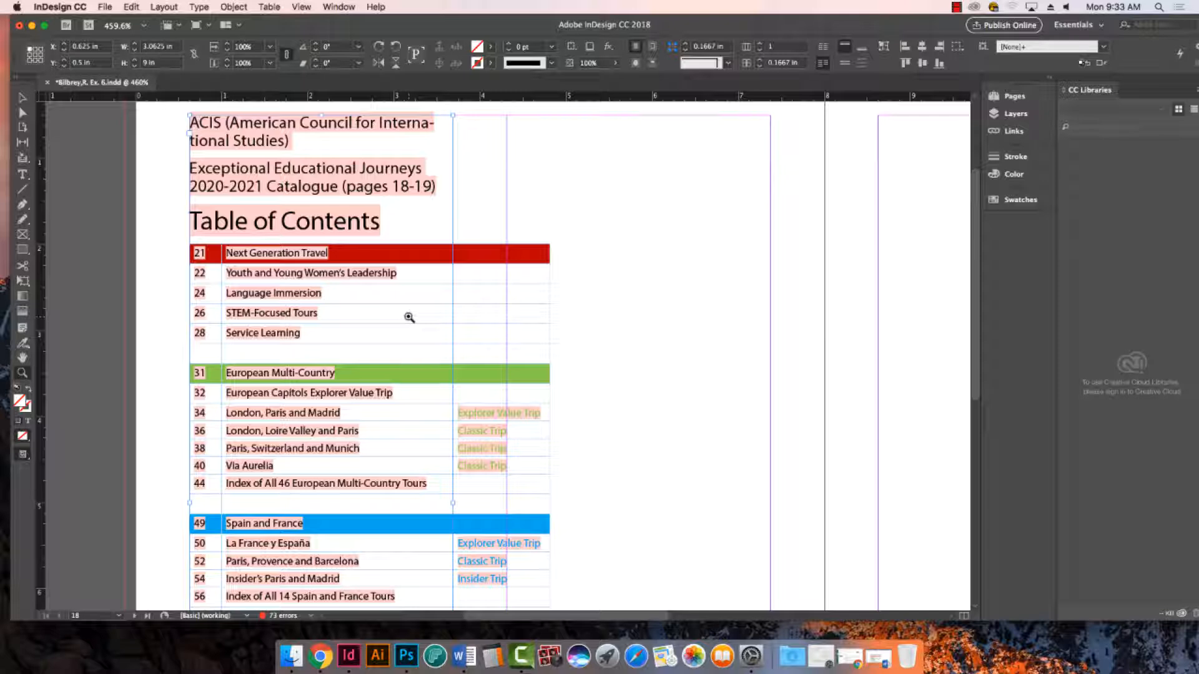
{"action": "left_click", "coordinate": [636, 656]}
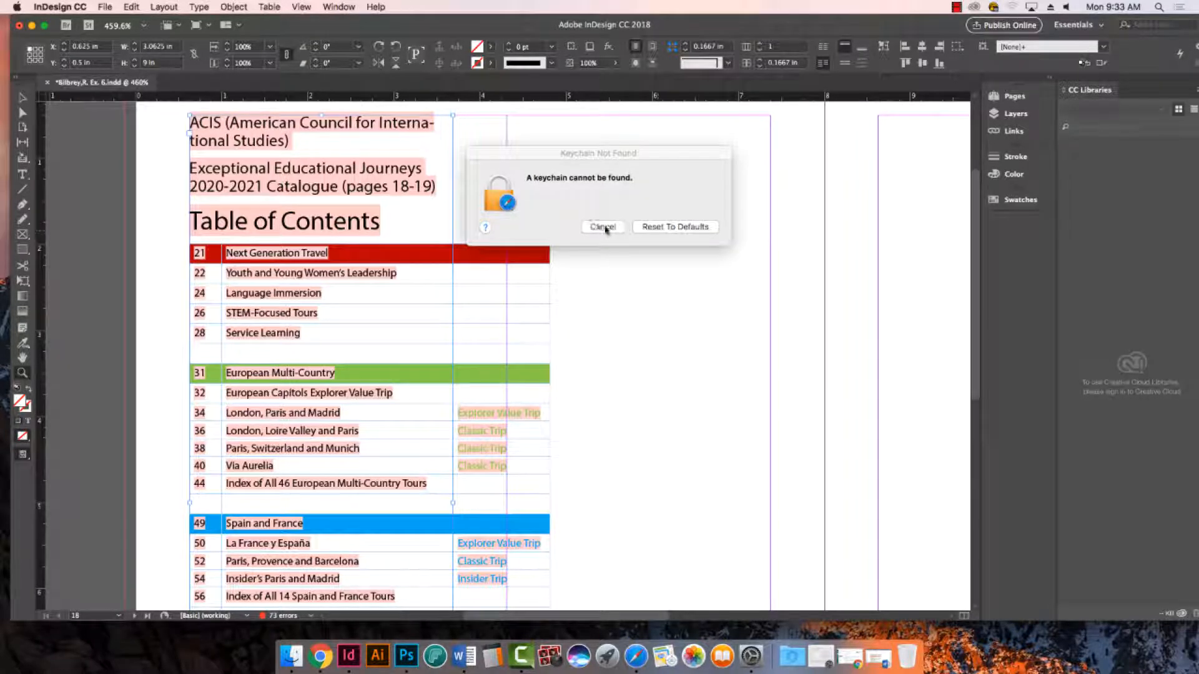
{"action": "left_click", "coordinate": [530, 226]}
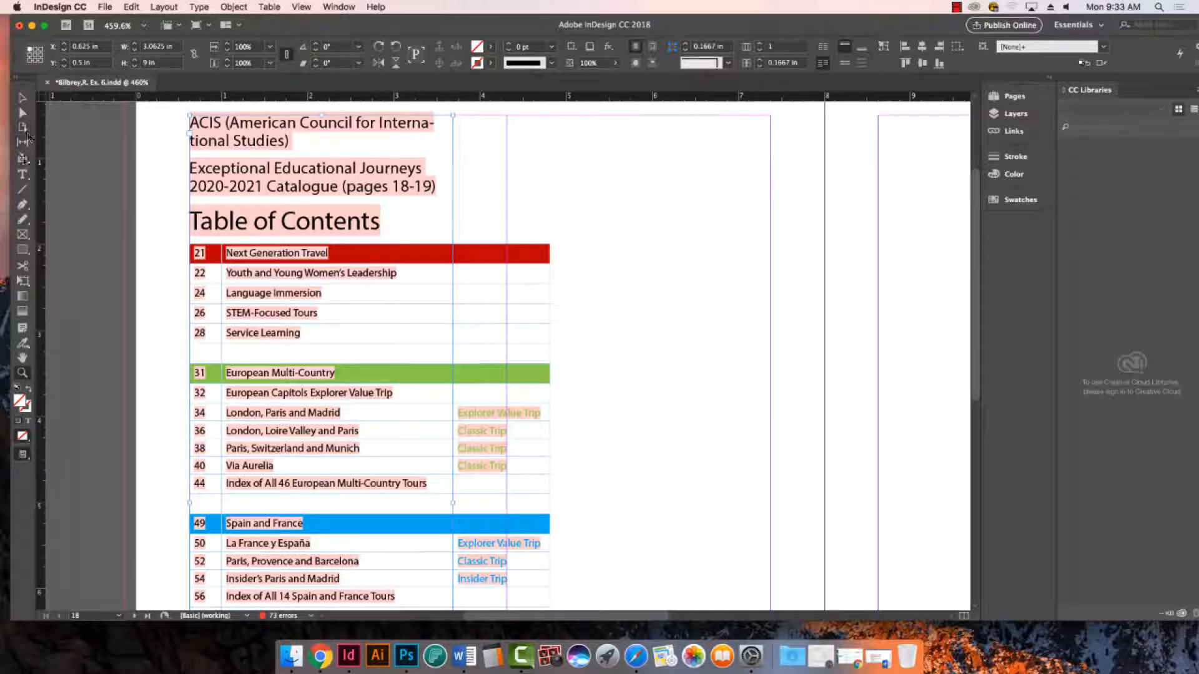
{"action": "left_click", "coordinate": [23, 174]}
{"action": "left_click", "coordinate": [23, 98]}
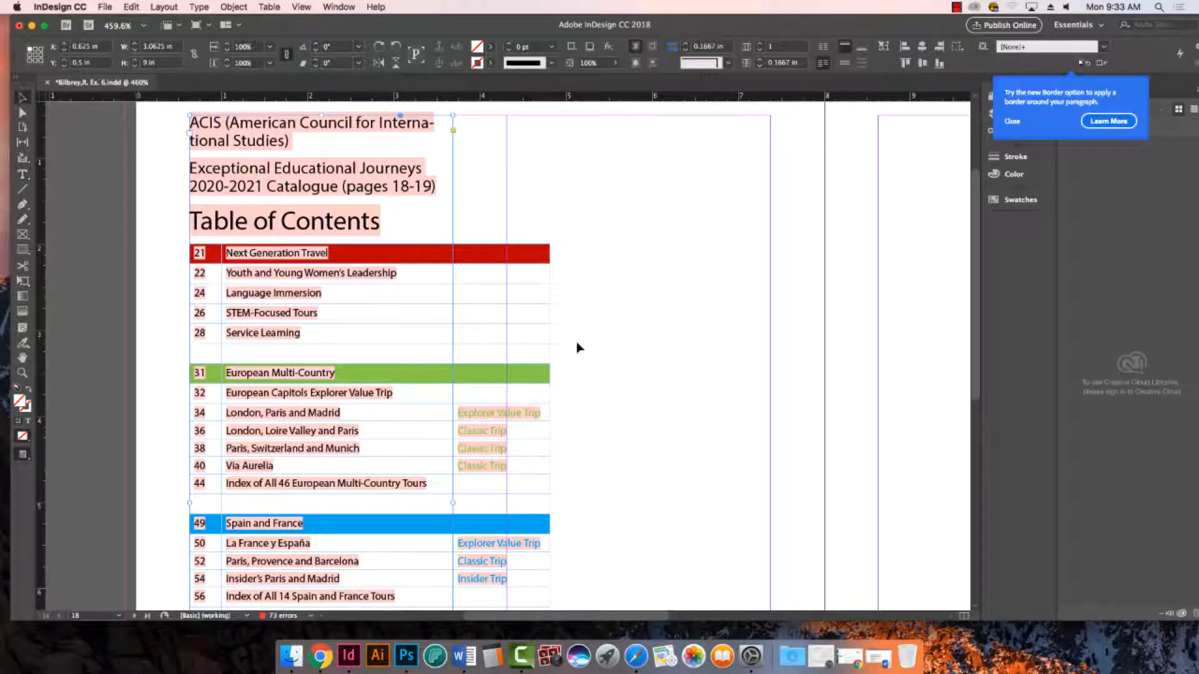
{"action": "left_click", "coordinate": [576, 331]}
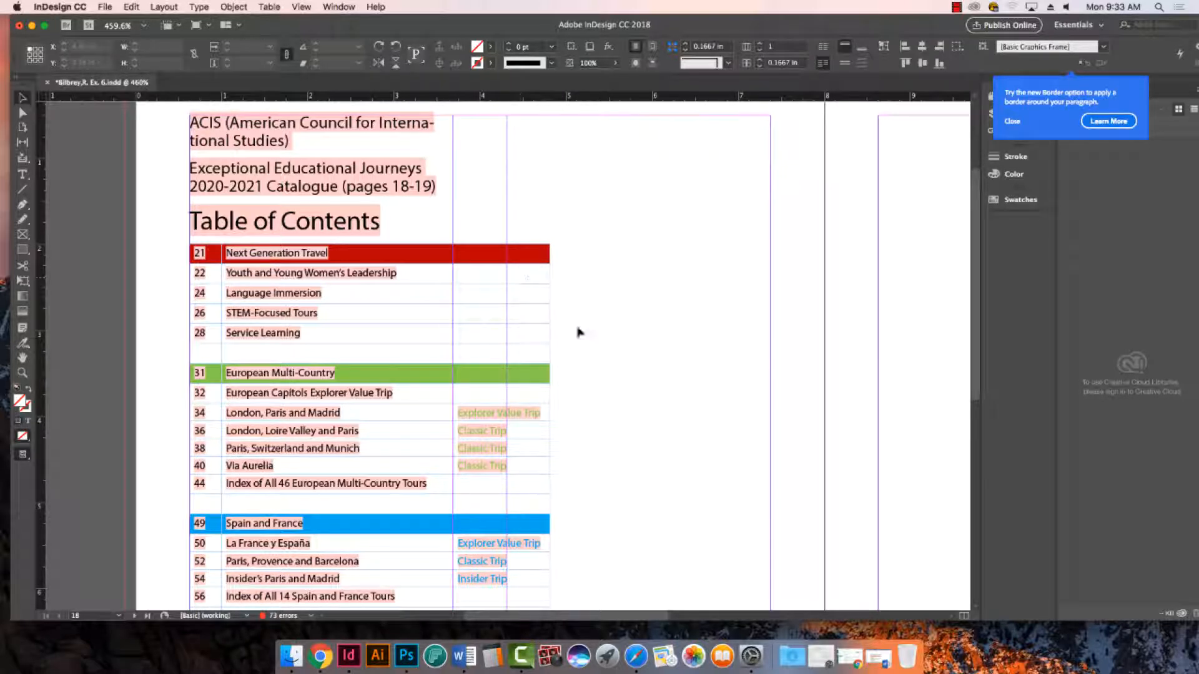
- Try narrowing the placed table's third column so the table fits the first page column, and undo the resizing
{"action": "left_click", "coordinate": [23, 175]}
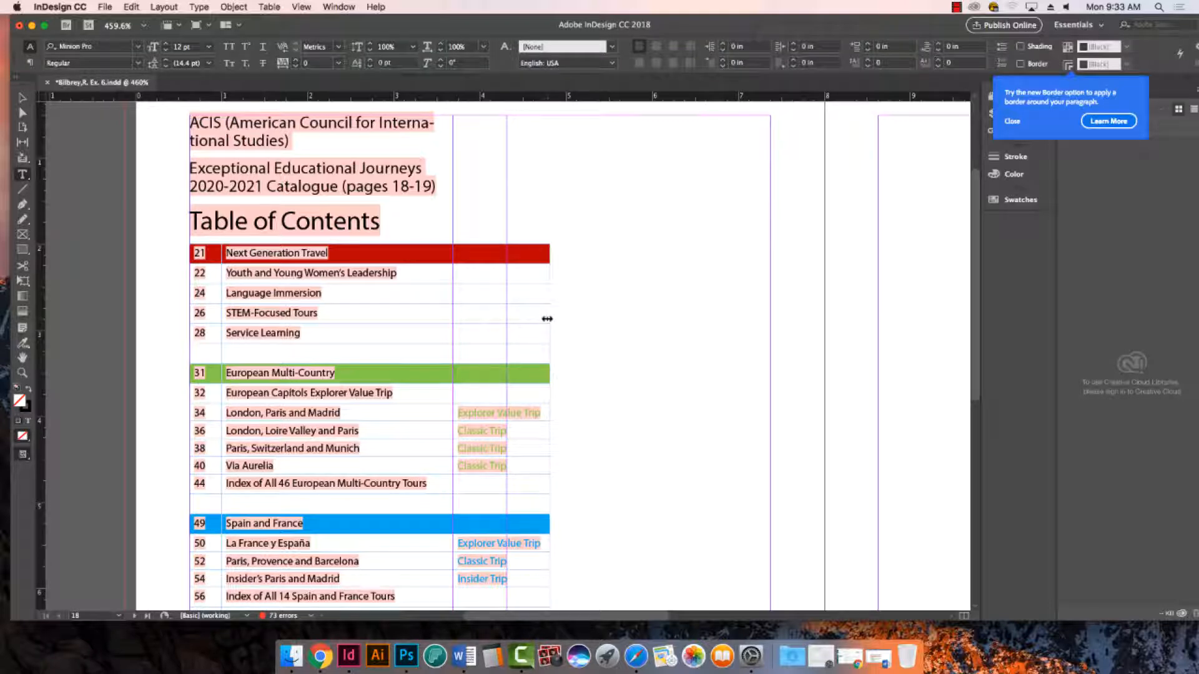
{"action": "left_click_drag", "start_coordinate": [547, 319], "coordinate": [440, 316]}
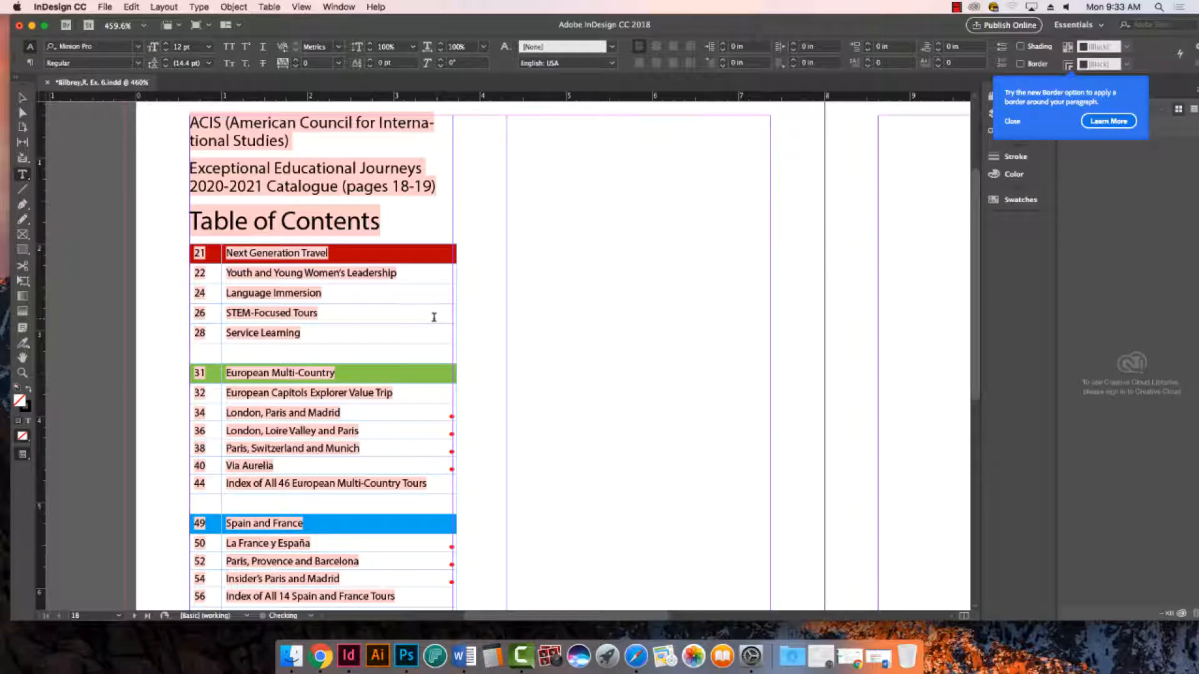
{"action": "scroll", "coordinate": [604, 358], "scroll_direction": "down", "scroll_amount": 5}
{"action": "scroll", "coordinate": [527, 324], "scroll_direction": "up", "scroll_amount": 7}
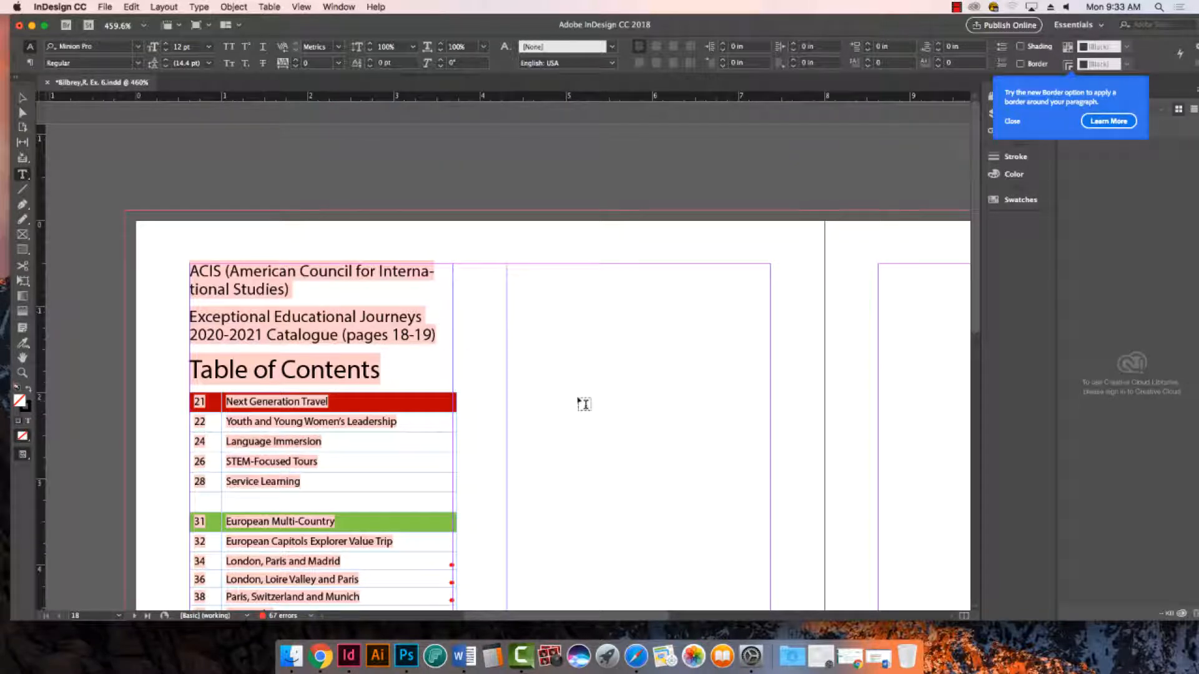
{"action": "scroll", "coordinate": [575, 401], "scroll_direction": "down", "scroll_amount": 5}
{"action": "scroll", "coordinate": [528, 384], "scroll_direction": "up", "scroll_amount": 5}
{"action": "scroll", "coordinate": [491, 373], "scroll_direction": "down", "scroll_amount": 4}
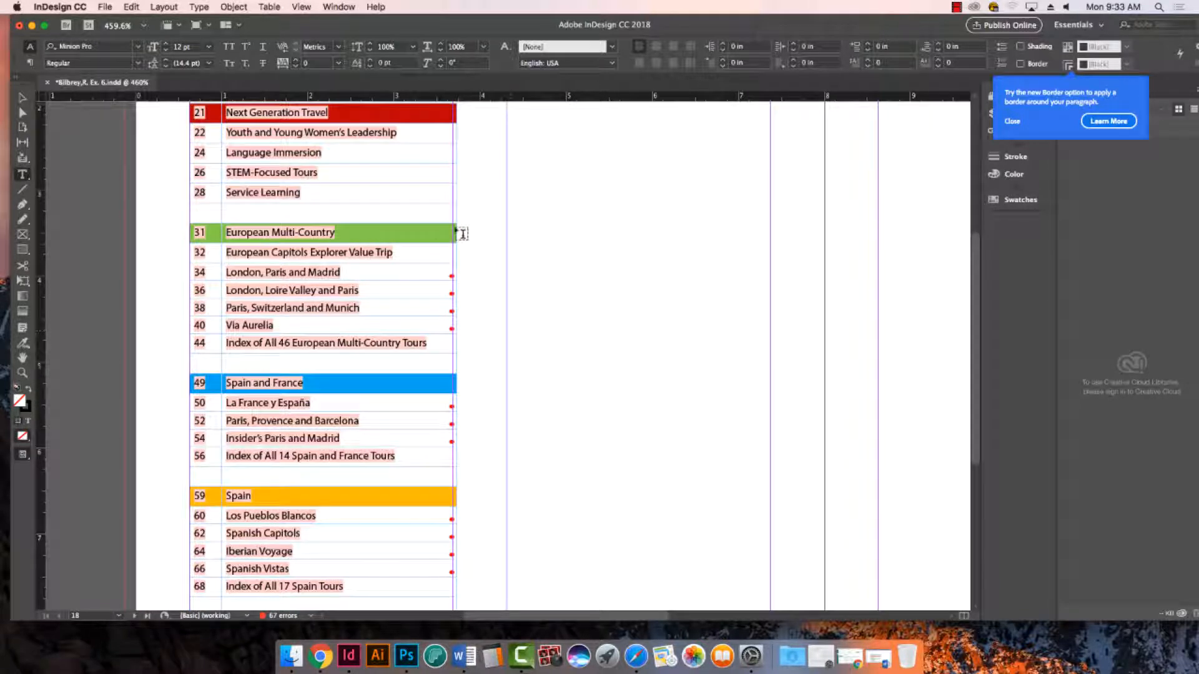
{"action": "key", "text": "cmd+z"}
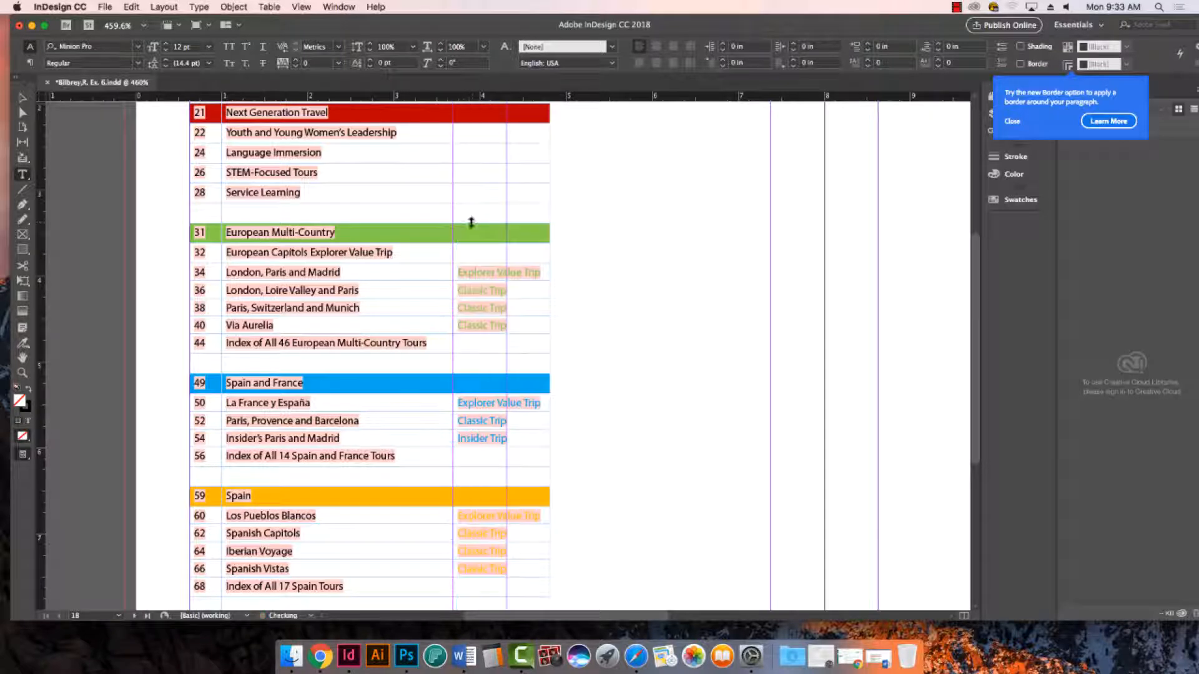
{"action": "left_click_drag", "start_coordinate": [549, 196], "coordinate": [456, 198]}
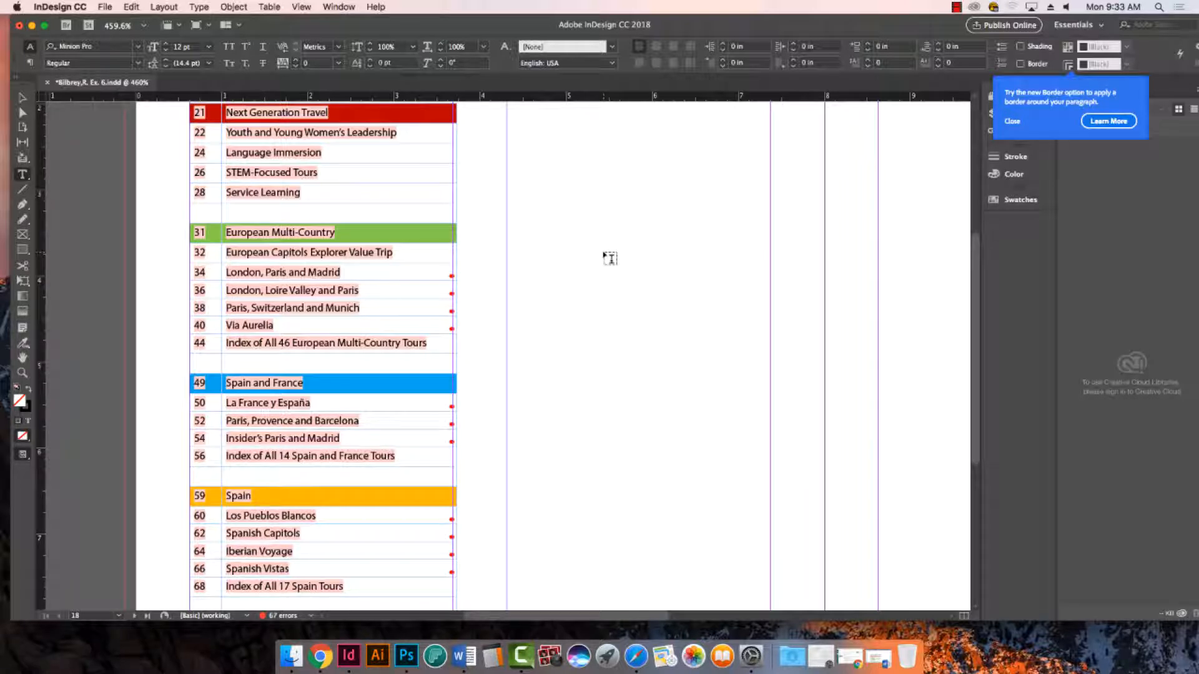
{"action": "key", "text": "super+z"}
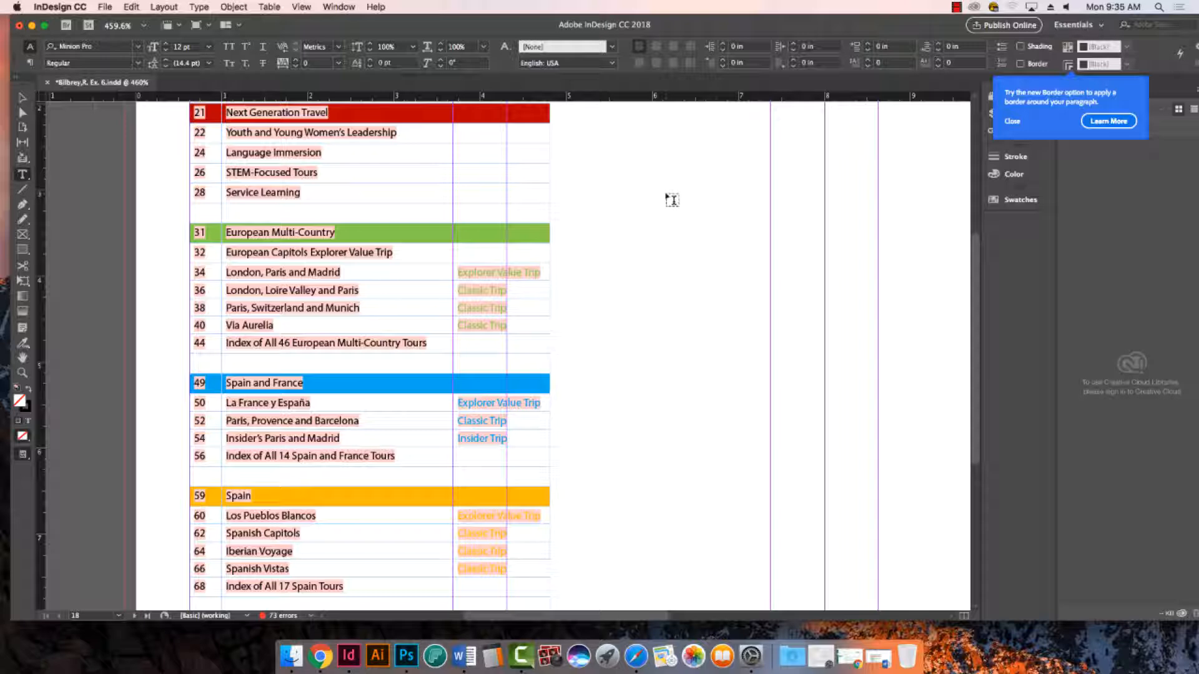
- Delete all the placed table of contents text, including the table, from the left page
{"action": "left_click", "coordinate": [334, 325]}
{"action": "key", "text": "super+a"}
{"action": "key", "text": "BackSpace"}
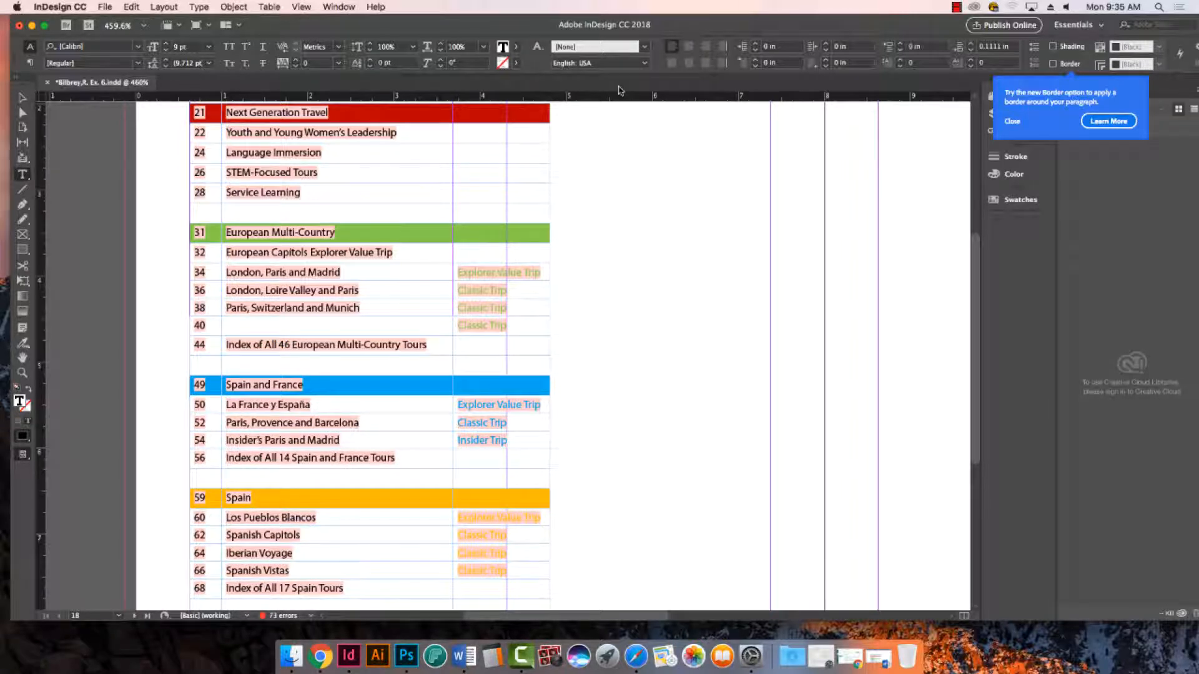
{"action": "key", "text": "super+0"}
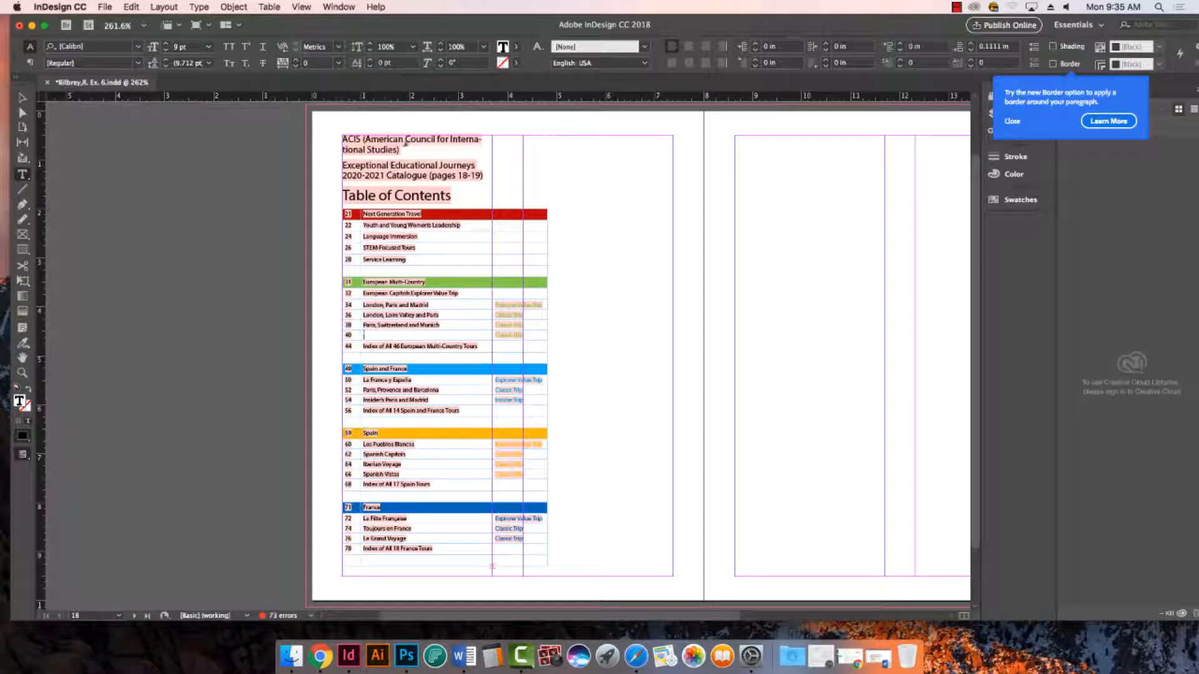
{"action": "left_click", "coordinate": [405, 142]}
{"action": "key", "text": "super+a"}
{"action": "key", "text": "BackSpace"}
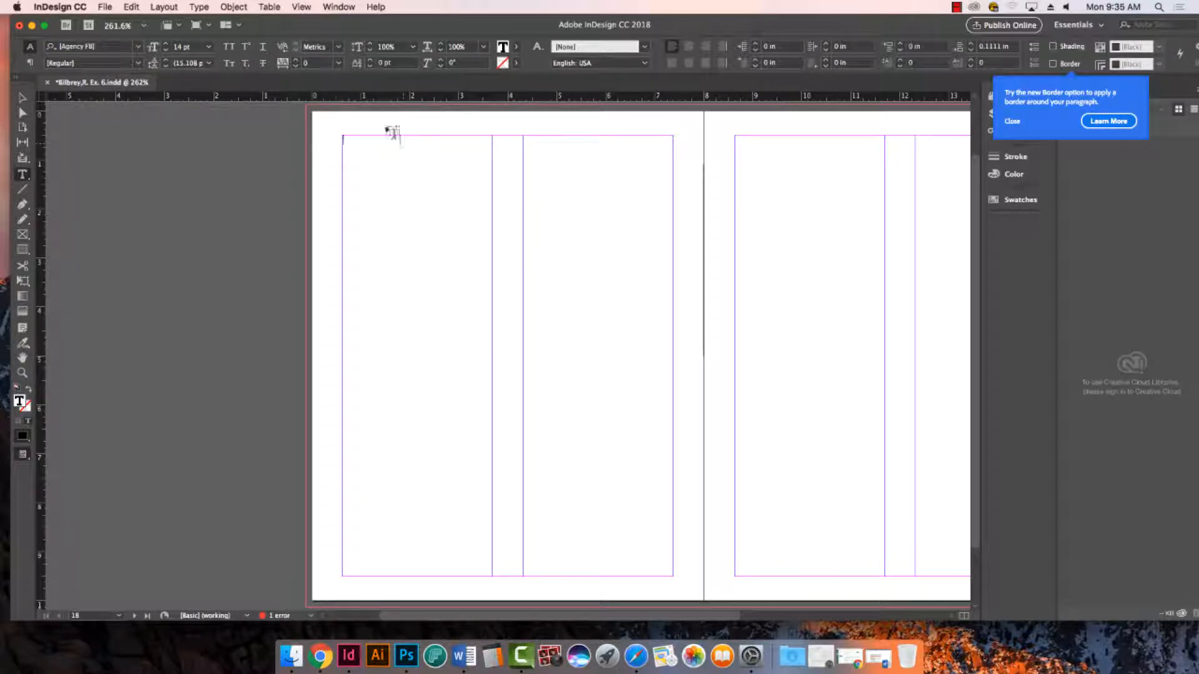
- Minimize the InDesign, Photoshop and browser windows and open Table+of+Contents+-+Formatted.docx from the Exercise 6 - TOC folder in Word
{"action": "left_click", "coordinate": [32, 25]}
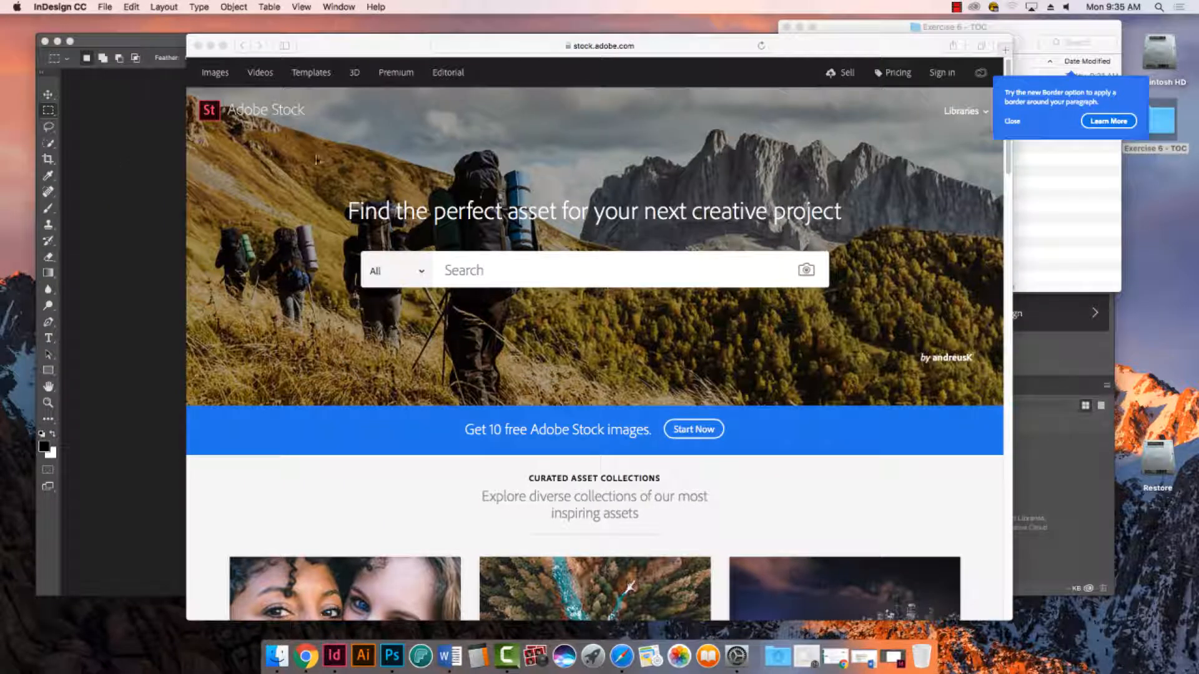
{"action": "left_click", "coordinate": [57, 42]}
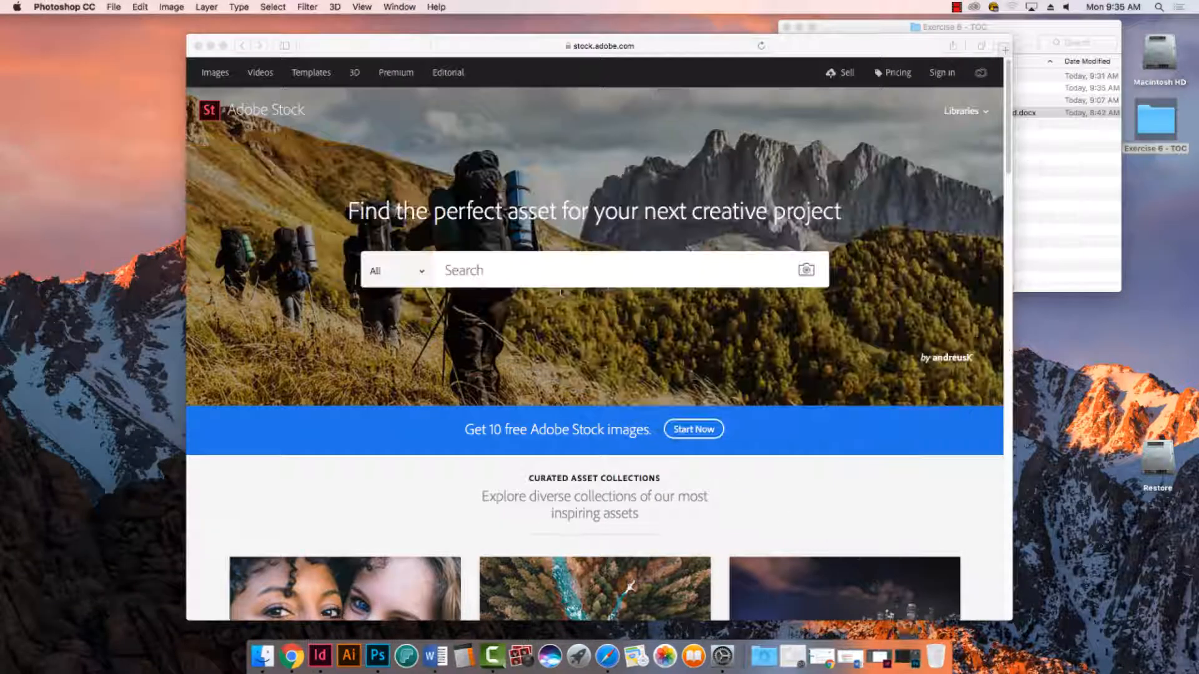
{"action": "left_click", "coordinate": [210, 45]}
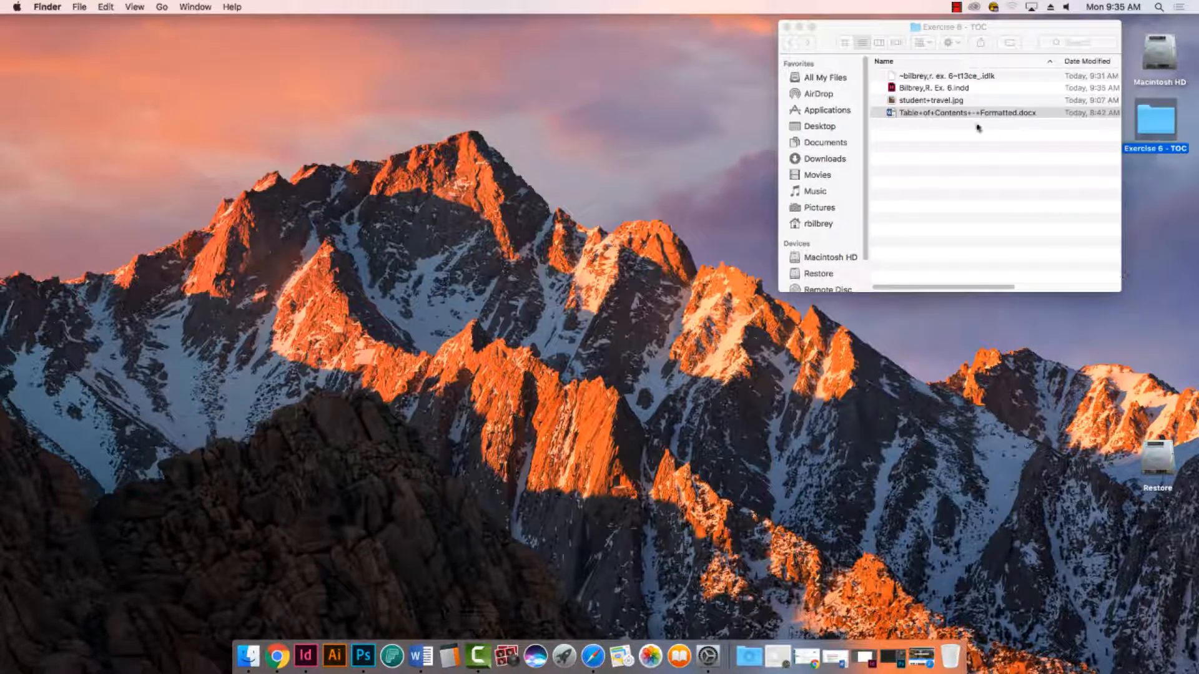
{"action": "double_click", "coordinate": [885, 114]}
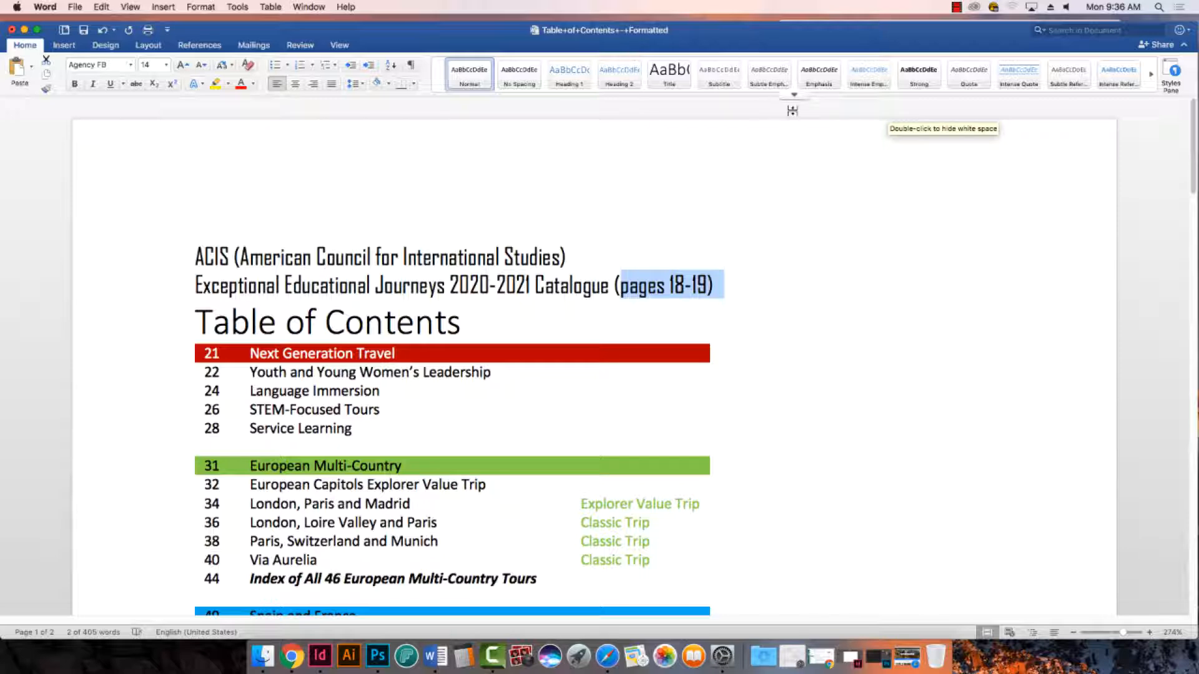
- Examine the coloured heading rows and the trip-type labels in the first sections of the table of contents
{"action": "scroll", "coordinate": [254, 331], "scroll_direction": "down", "scroll_amount": 2}
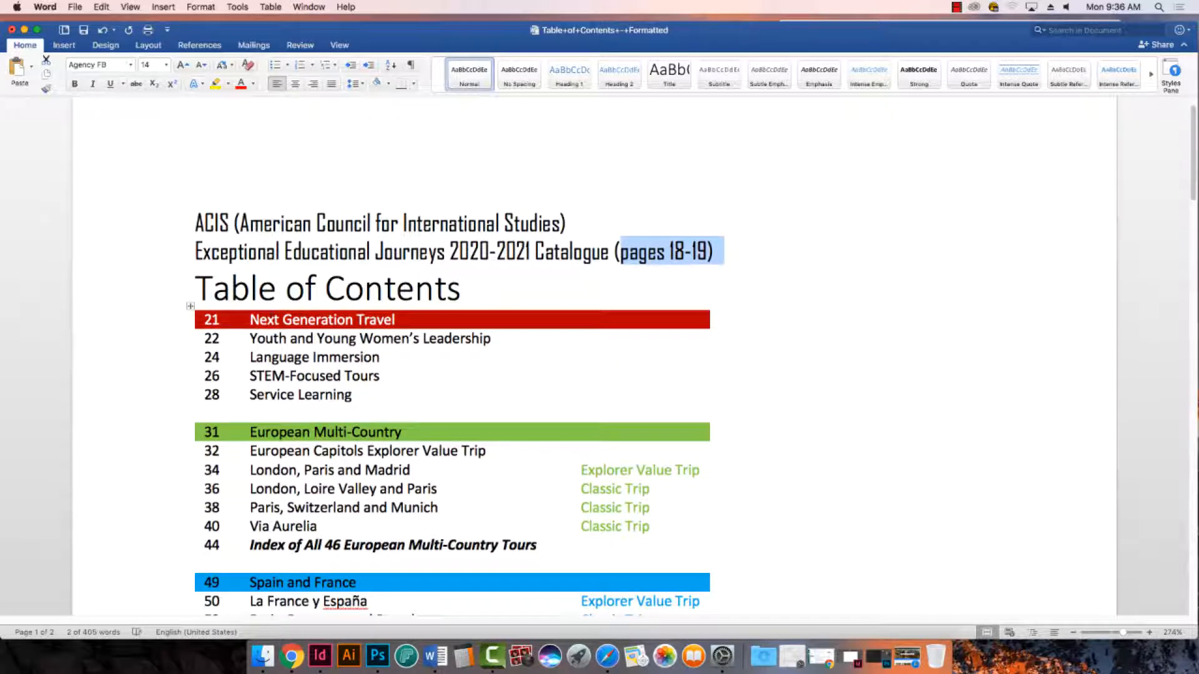
{"action": "left_click_drag", "start_coordinate": [205, 320], "coordinate": [395, 320]}
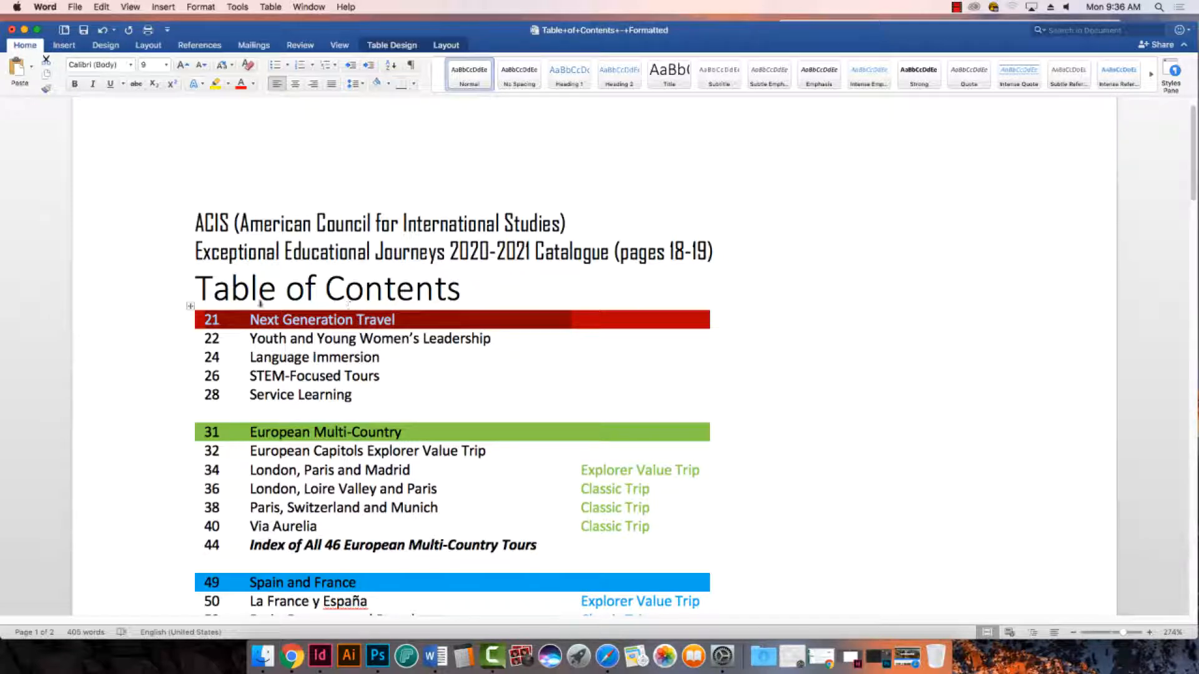
{"action": "left_click_drag", "start_coordinate": [206, 435], "coordinate": [375, 440]}
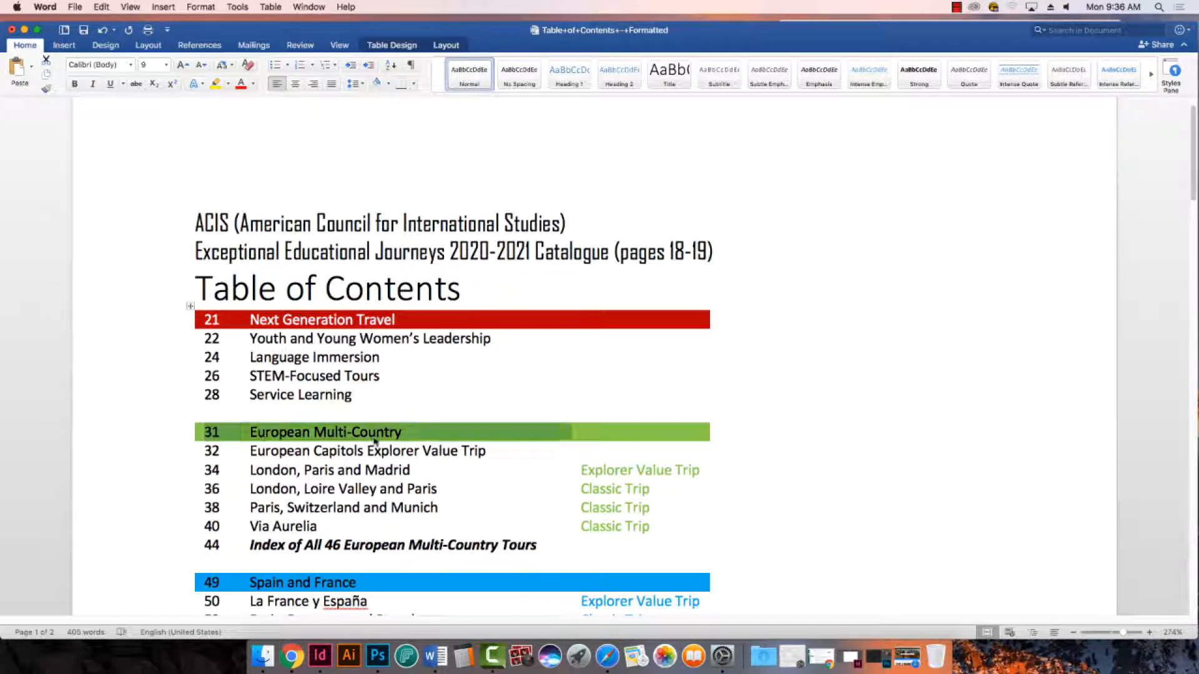
{"action": "scroll", "coordinate": [375, 441], "scroll_direction": "down", "scroll_amount": 5}
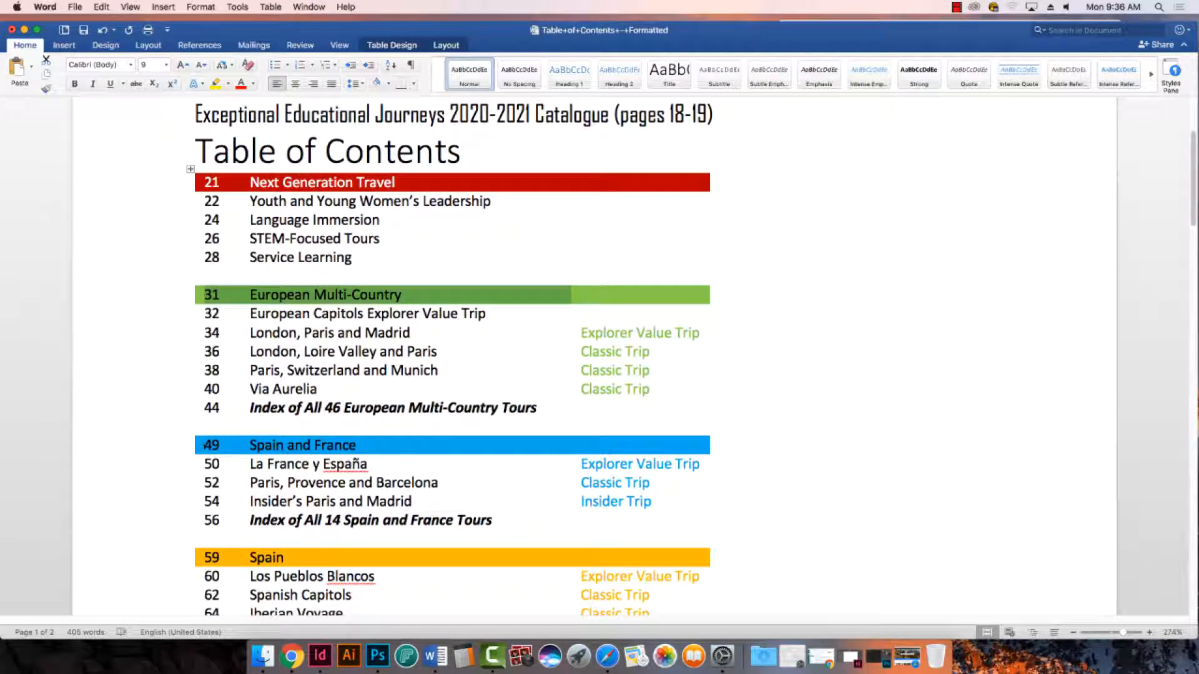
{"action": "left_click_drag", "start_coordinate": [205, 445], "coordinate": [381, 447]}
{"action": "scroll", "coordinate": [498, 473], "scroll_direction": "down", "scroll_amount": 1}
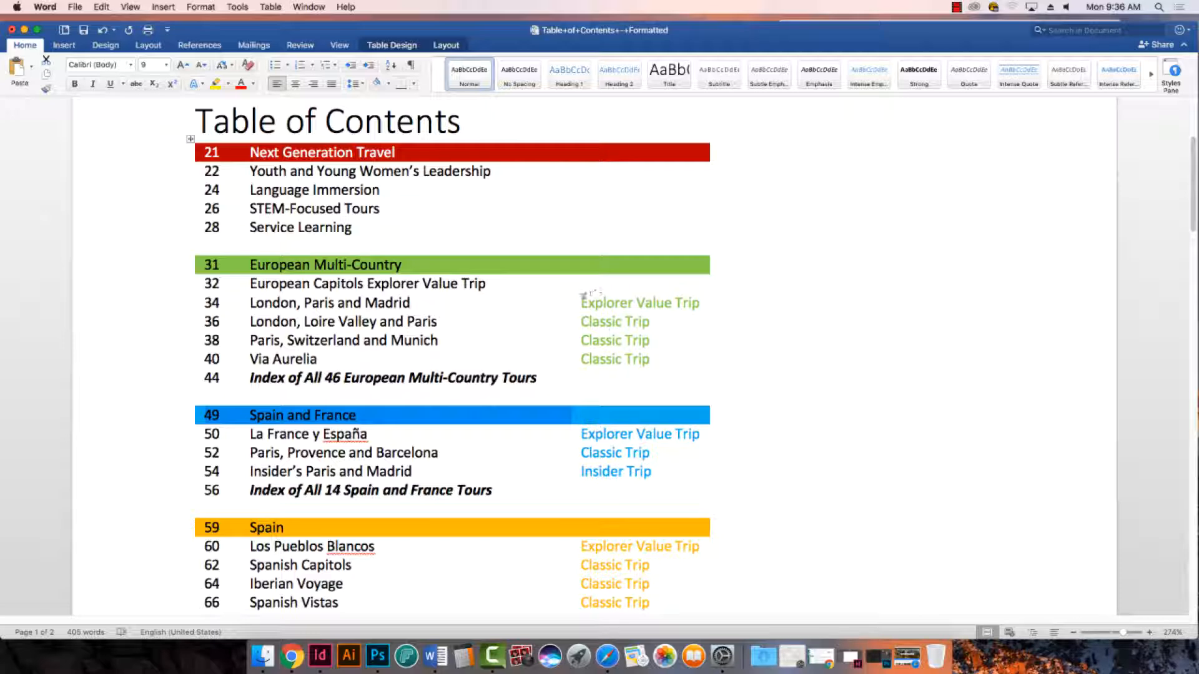
{"action": "left_click_drag", "start_coordinate": [580, 303], "coordinate": [674, 303]}
{"action": "left_click_drag", "start_coordinate": [580, 340], "coordinate": [650, 340]}
{"action": "left_click", "coordinate": [403, 263]}
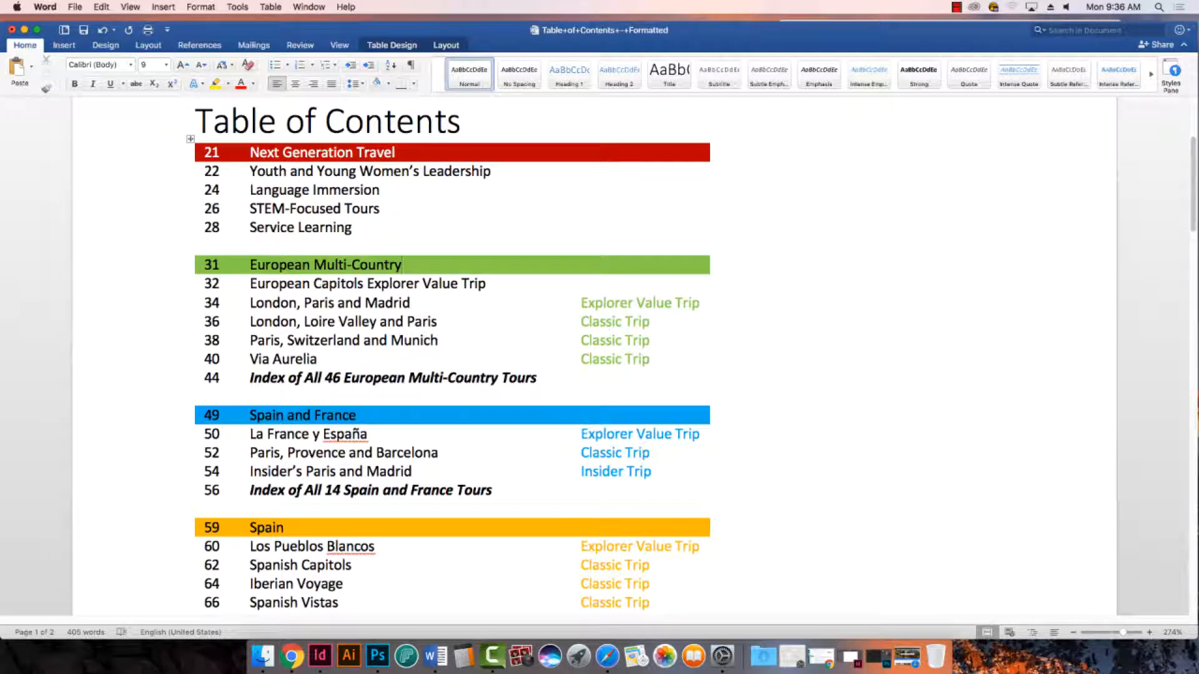
- Review the remaining table sections, the image note and the sidebar text through the end of the document
{"action": "scroll", "coordinate": [331, 281], "scroll_direction": "down", "scroll_amount": 5}
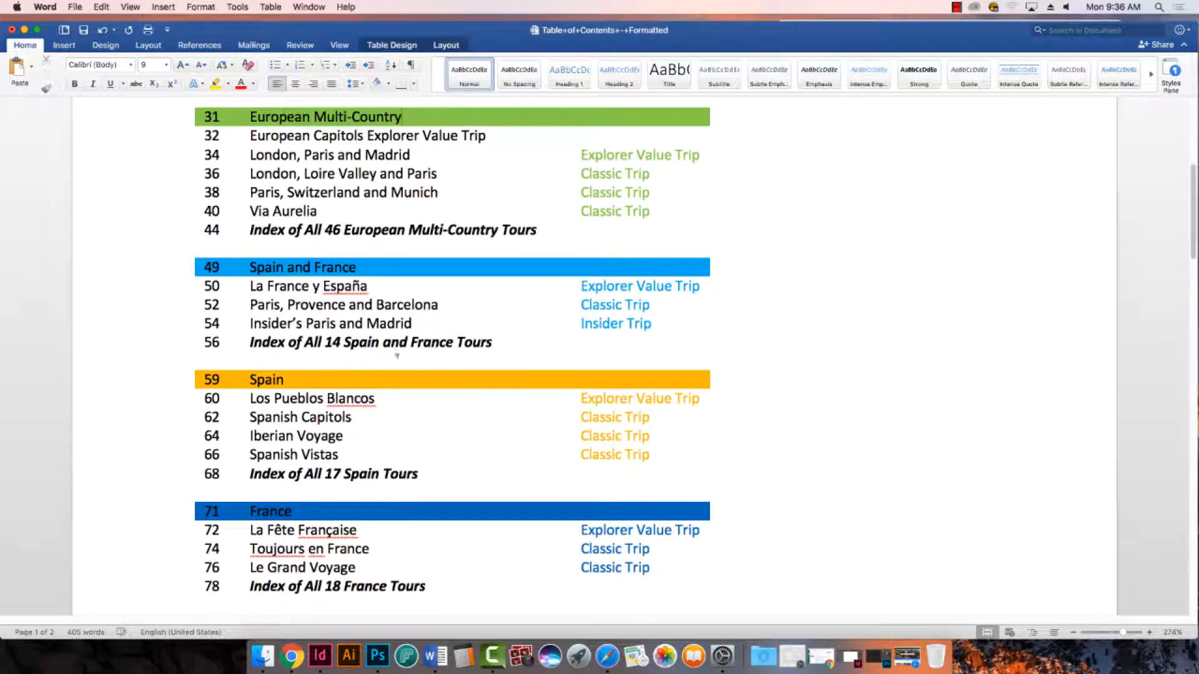
{"action": "scroll", "coordinate": [292, 375], "scroll_direction": "down", "scroll_amount": 1}
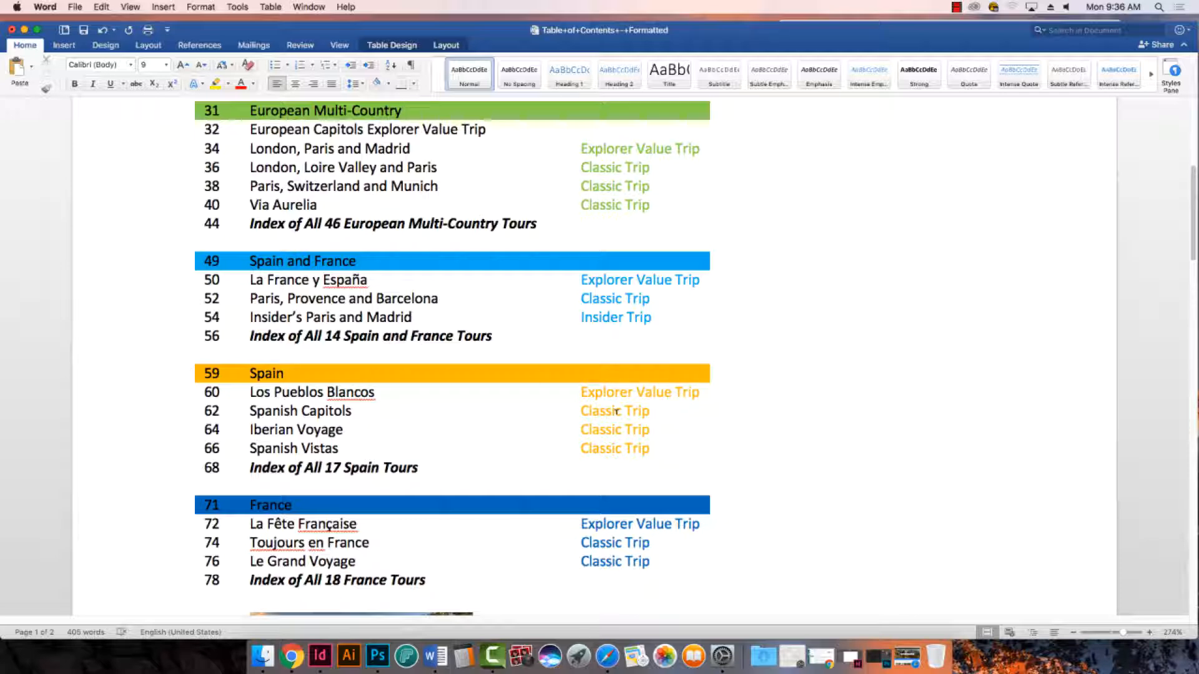
{"action": "scroll", "coordinate": [617, 412], "scroll_direction": "down", "scroll_amount": 5}
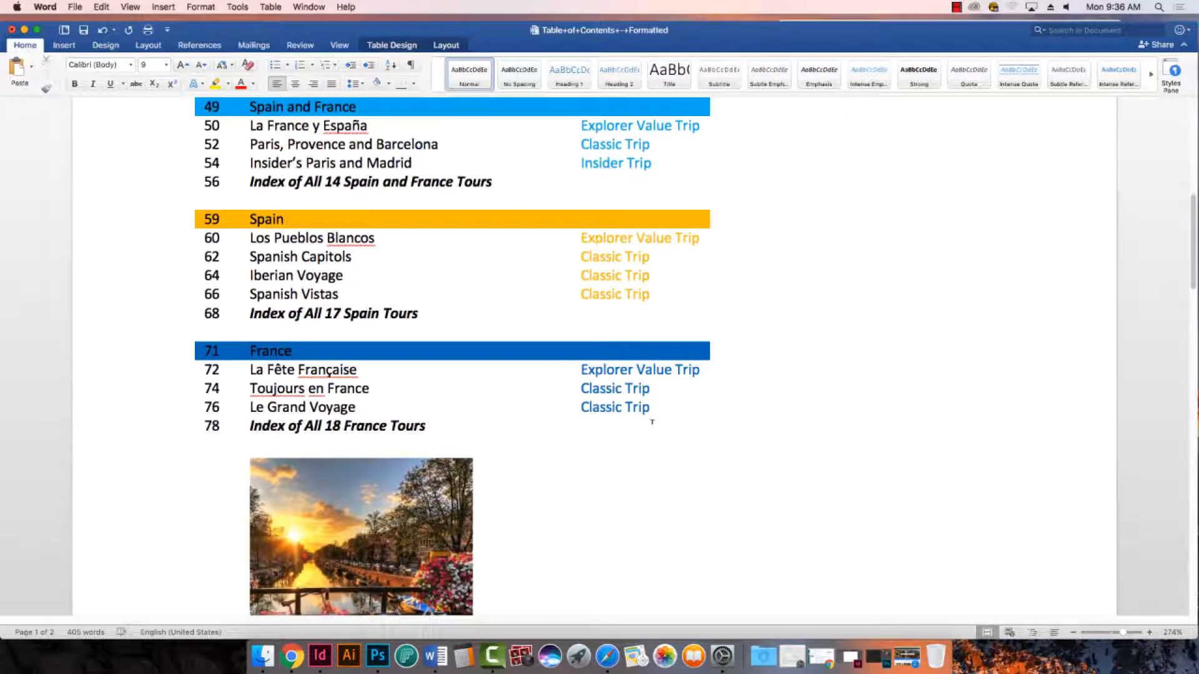
{"action": "scroll", "coordinate": [651, 422], "scroll_direction": "down", "scroll_amount": 14}
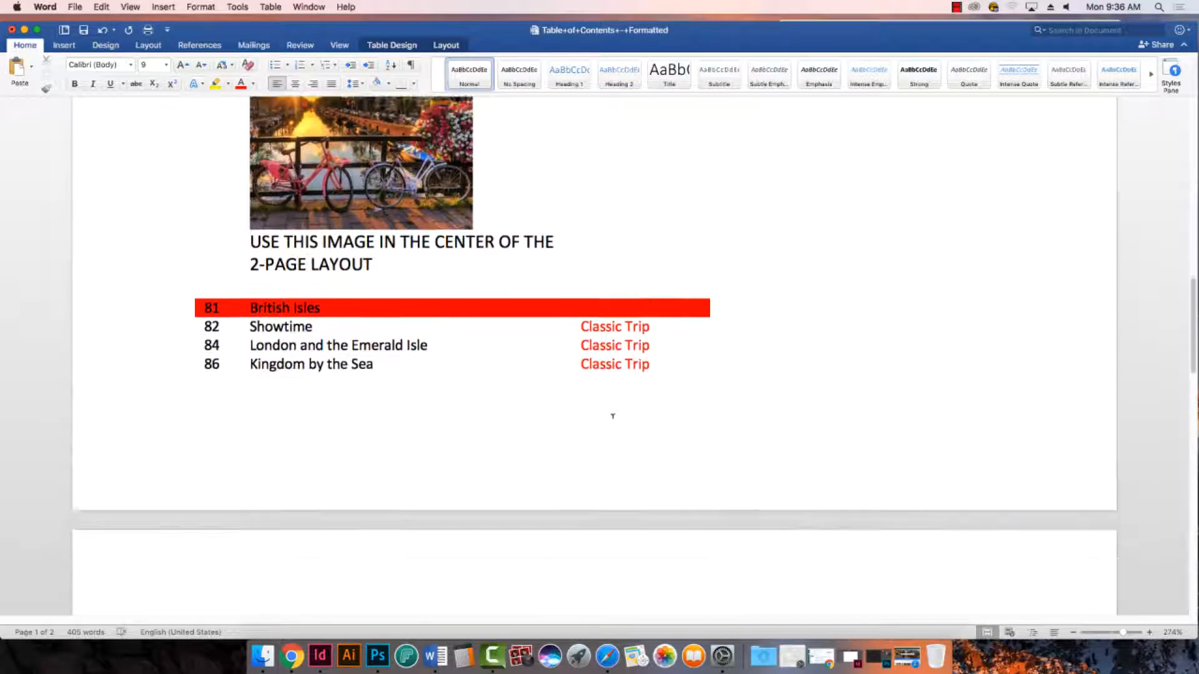
{"action": "scroll", "coordinate": [619, 410], "scroll_direction": "down", "scroll_amount": 10}
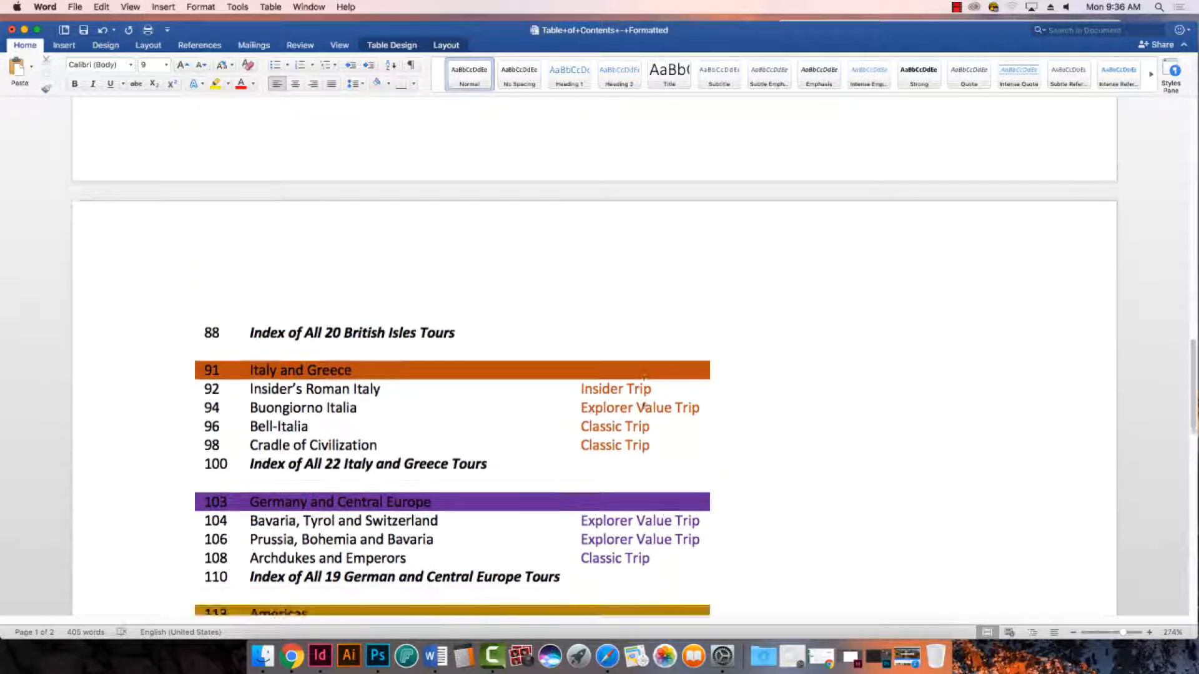
{"action": "scroll", "coordinate": [644, 406], "scroll_direction": "down", "scroll_amount": 10}
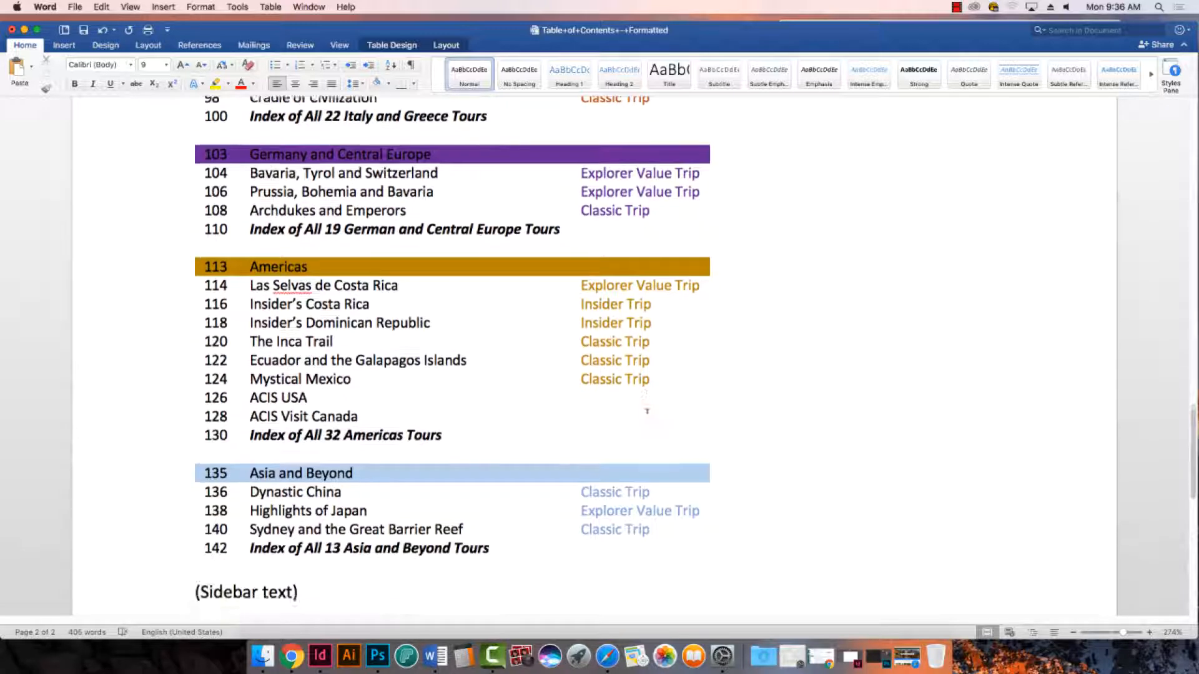
{"action": "scroll", "coordinate": [647, 411], "scroll_direction": "down", "scroll_amount": 6}
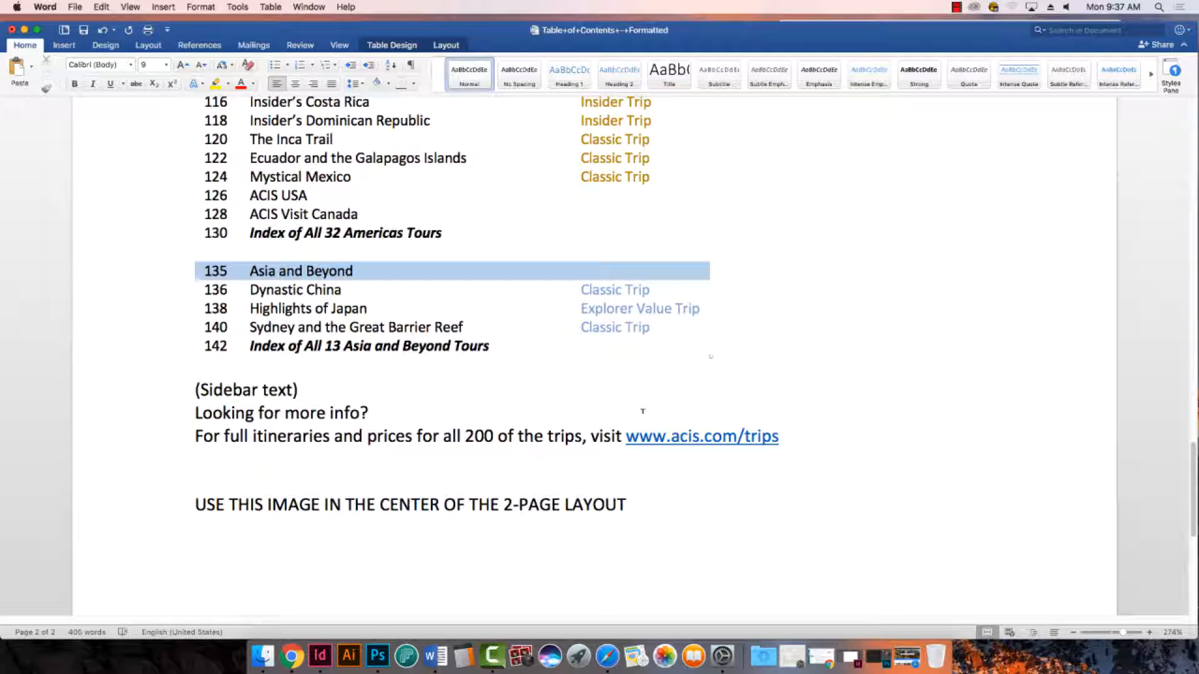
{"action": "scroll", "coordinate": [642, 411], "scroll_direction": "up", "scroll_amount": 20}
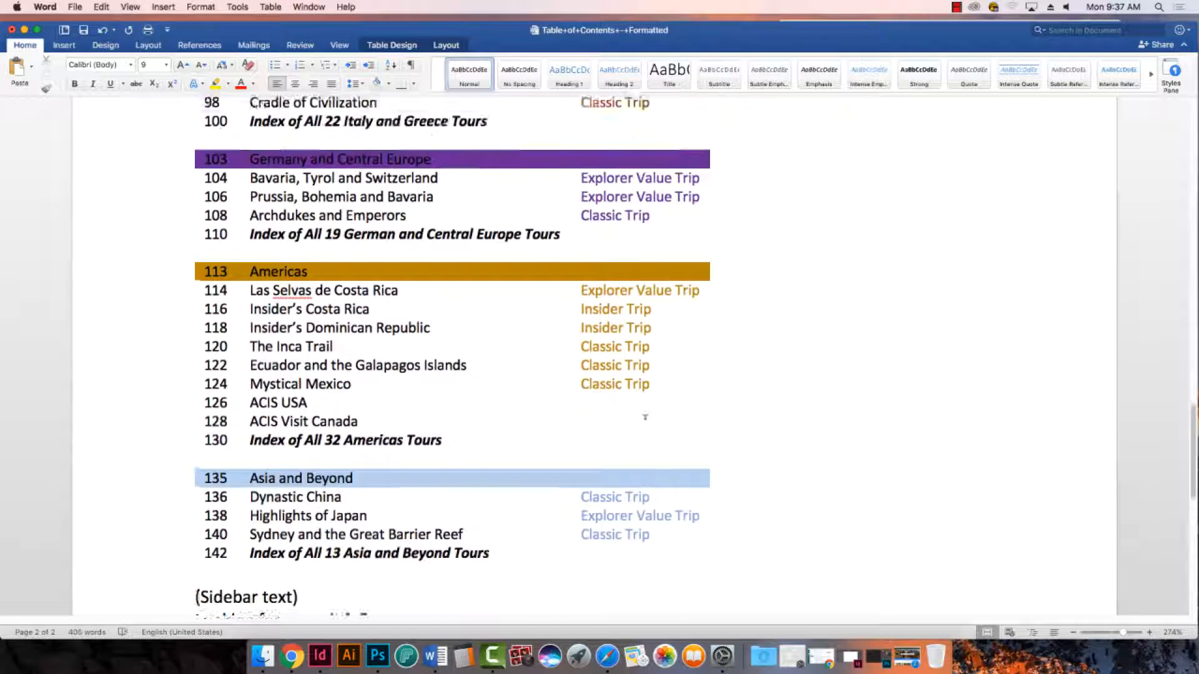
{"action": "scroll", "coordinate": [642, 416], "scroll_direction": "up", "scroll_amount": 20}
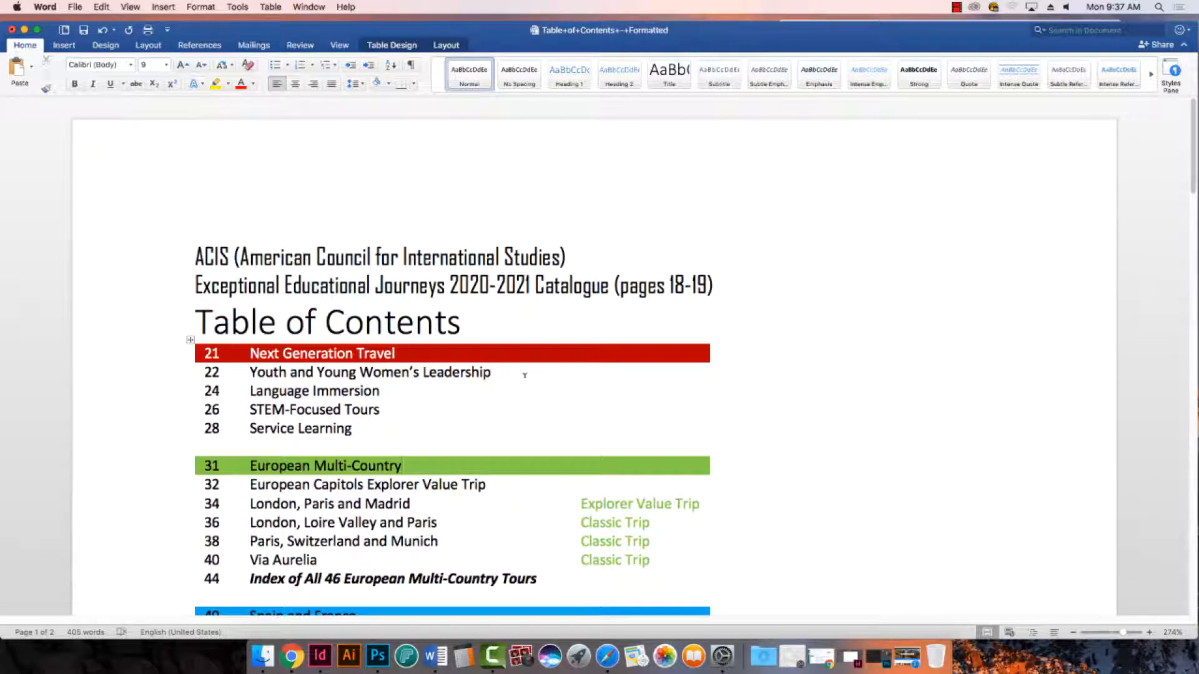
- Save a copy of the Word document as "Table of Contents - Unformatted" in the Exercise 6 - TOC folder
{"action": "left_click", "coordinate": [74, 6]}
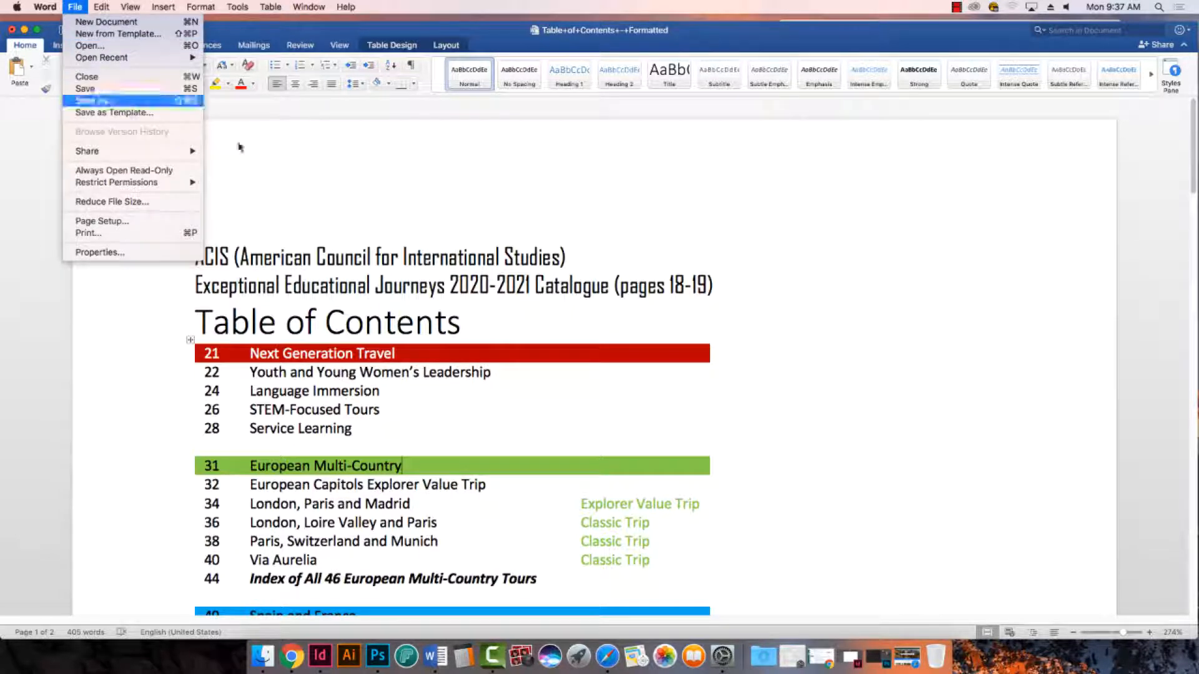
{"action": "left_click", "coordinate": [95, 100]}
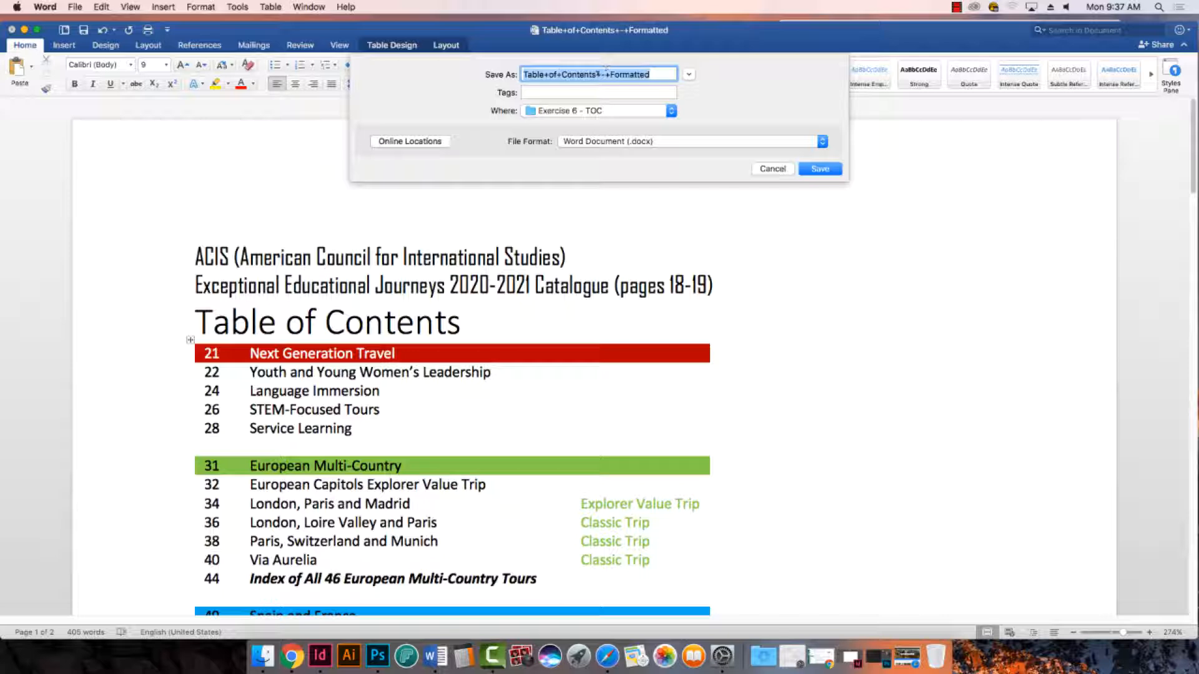
{"action": "left_click_drag", "start_coordinate": [596, 74], "coordinate": [653, 75]}
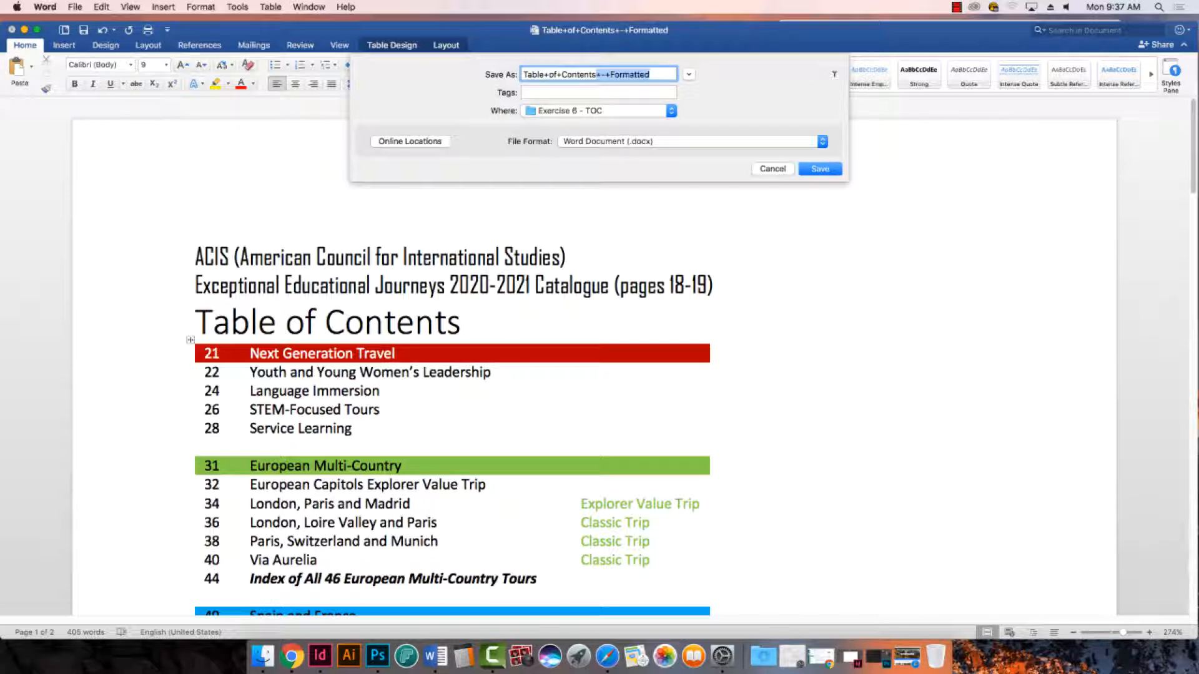
{"action": "key", "text": "BackSpace"}
{"action": "type", "text": "-"}
{"action": "type", "text": " Imp"}
{"action": "key", "text": "BackSpace"}
{"action": "key", "text": "BackSpace"}
{"action": "key", "text": "BackSpace"}
{"action": "type", "text": "Unformatted"}
{"action": "left_click", "coordinate": [547, 74]}
{"action": "key", "text": "BackSpace"}
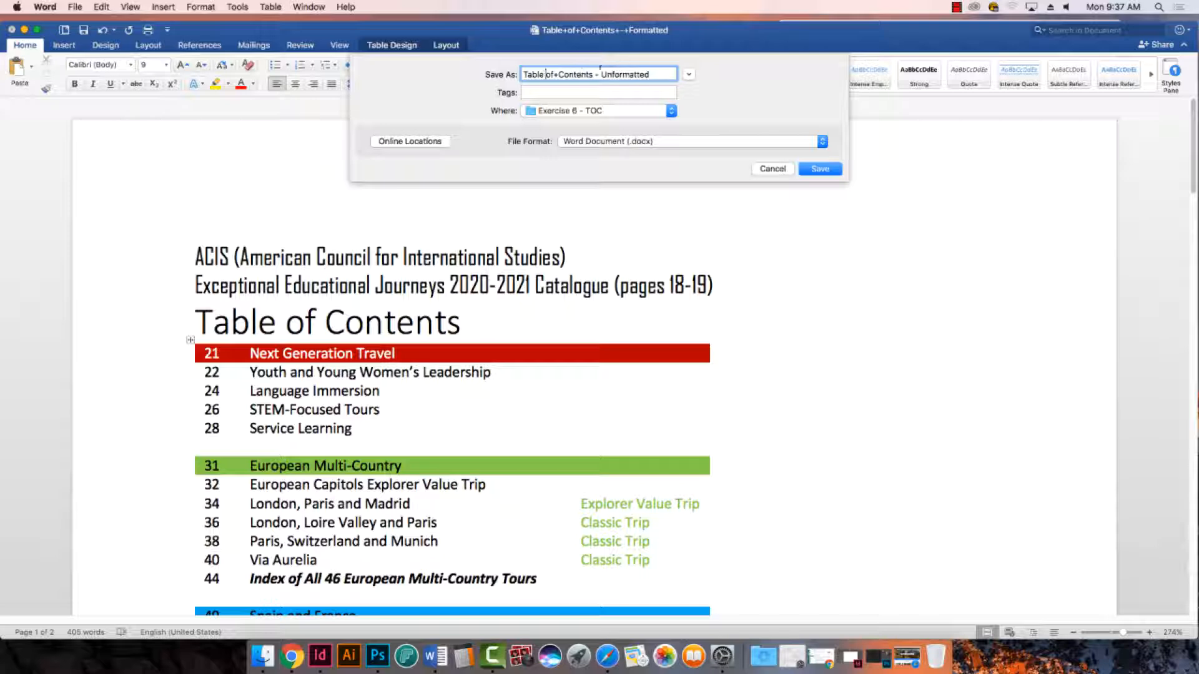
{"action": "left_click", "coordinate": [556, 74]}
{"action": "key", "text": "BackSpace"}
{"action": "left_click", "coordinate": [818, 170]}
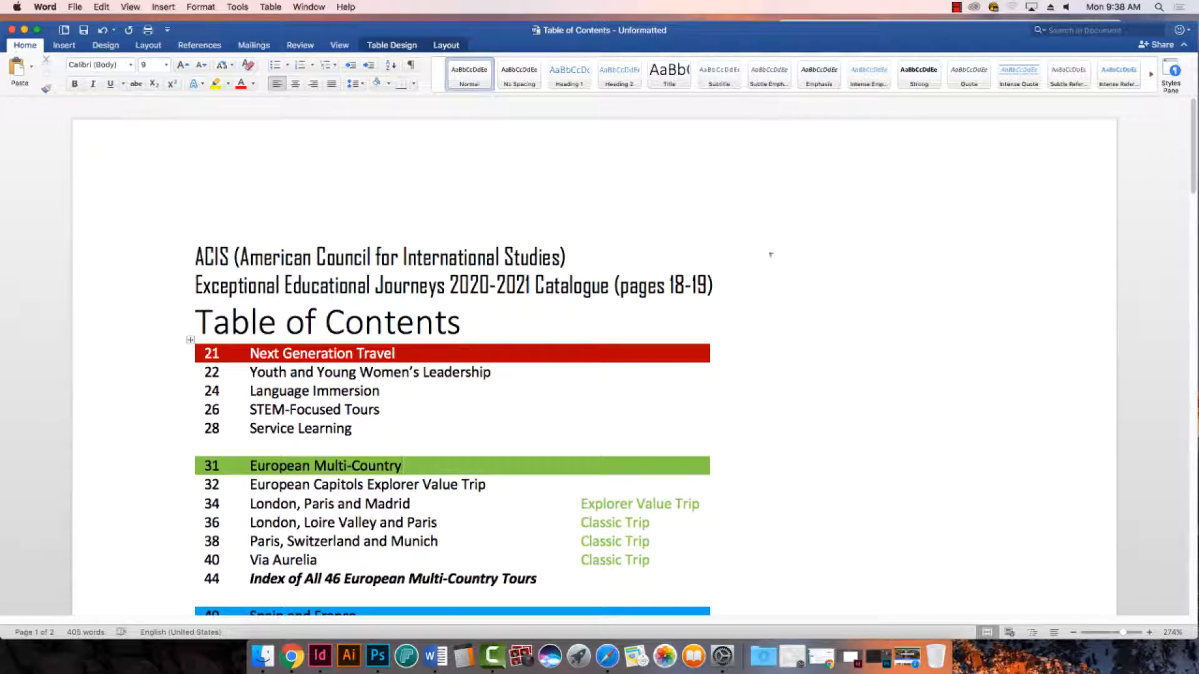
- Select the entire text of the unformatted copy, including the table, and apply Clear Formatting from the styles
{"action": "scroll", "coordinate": [770, 252], "scroll_direction": "down", "scroll_amount": 1}
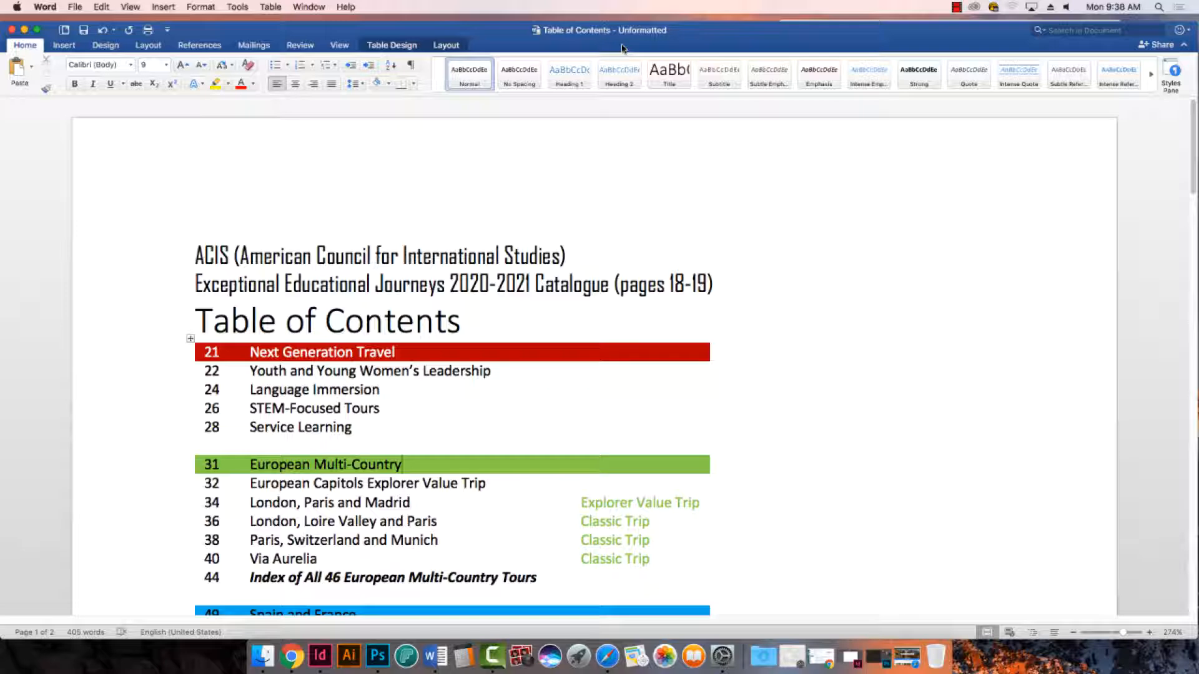
{"action": "left_click", "coordinate": [491, 250]}
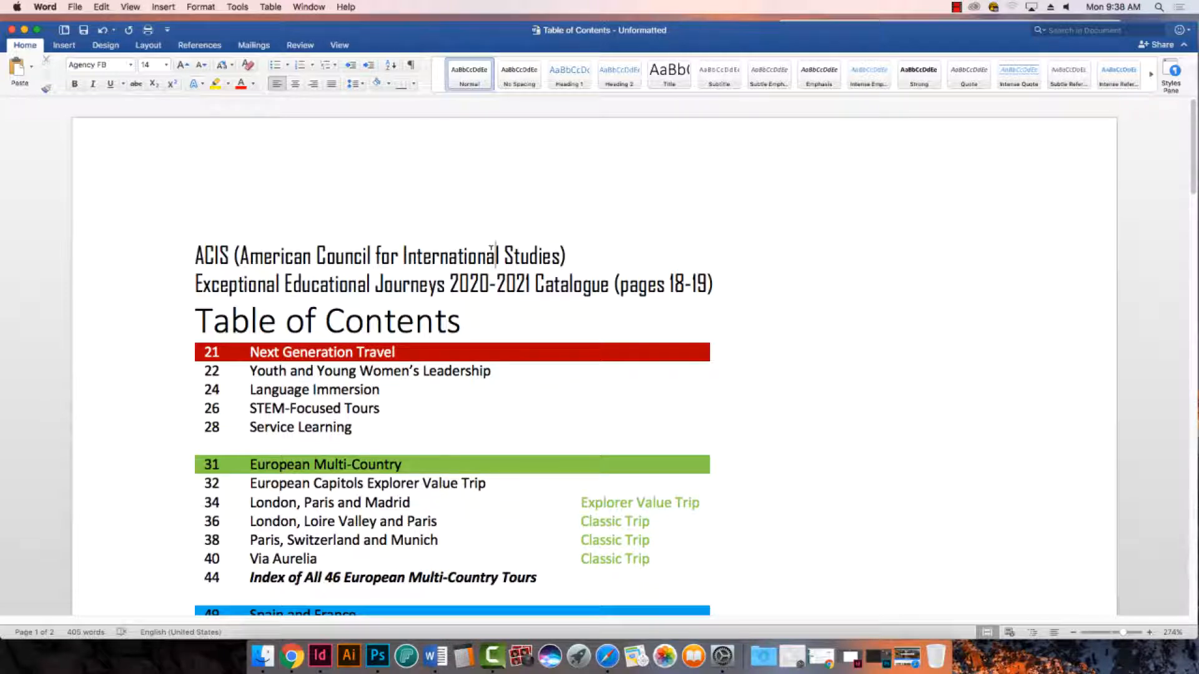
{"action": "key", "text": "super+a"}
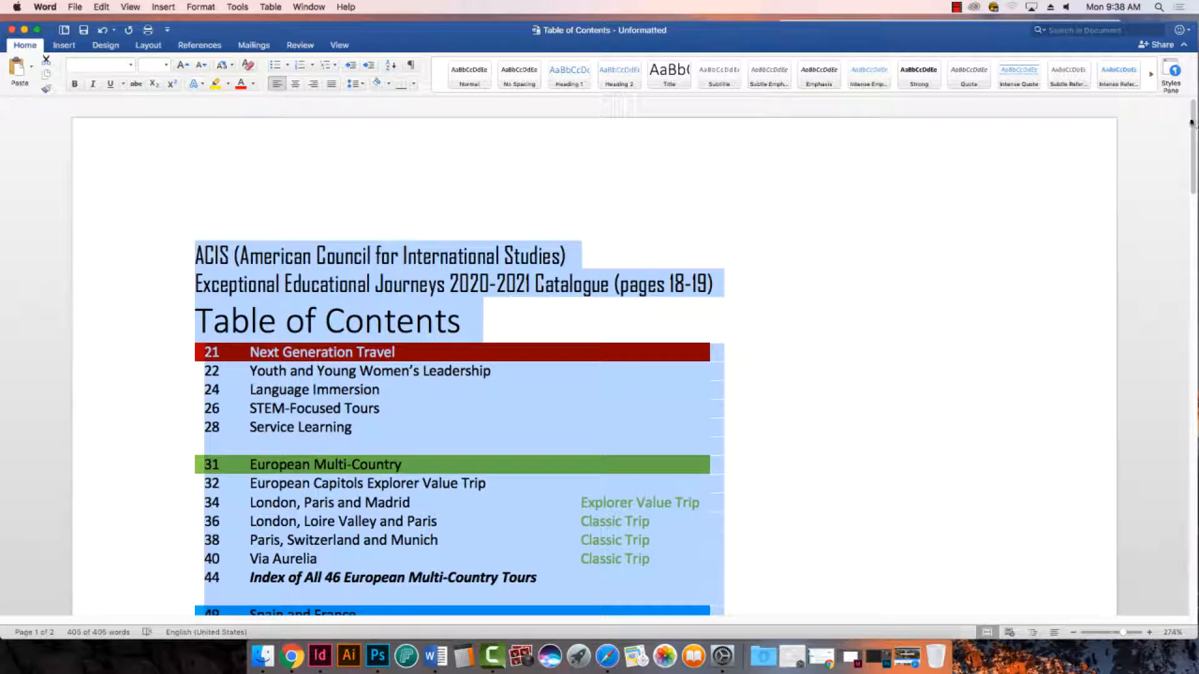
{"action": "left_click", "coordinate": [1172, 77]}
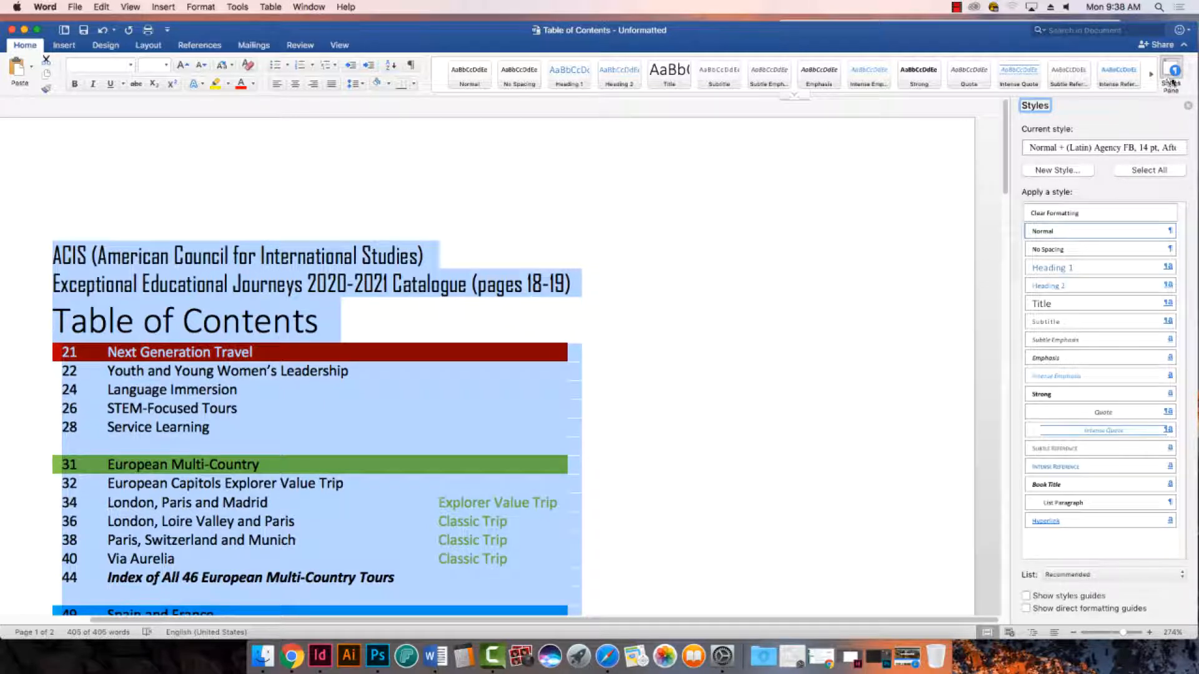
{"action": "left_click", "coordinate": [1170, 78]}
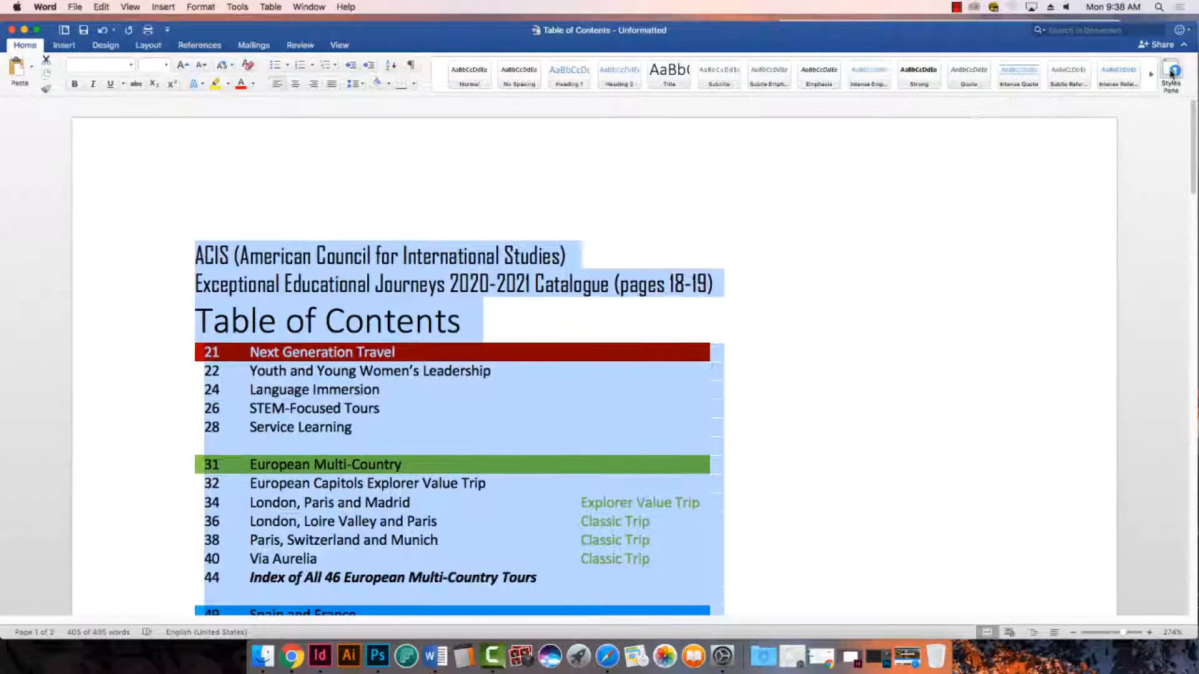
{"action": "left_click", "coordinate": [1166, 75]}
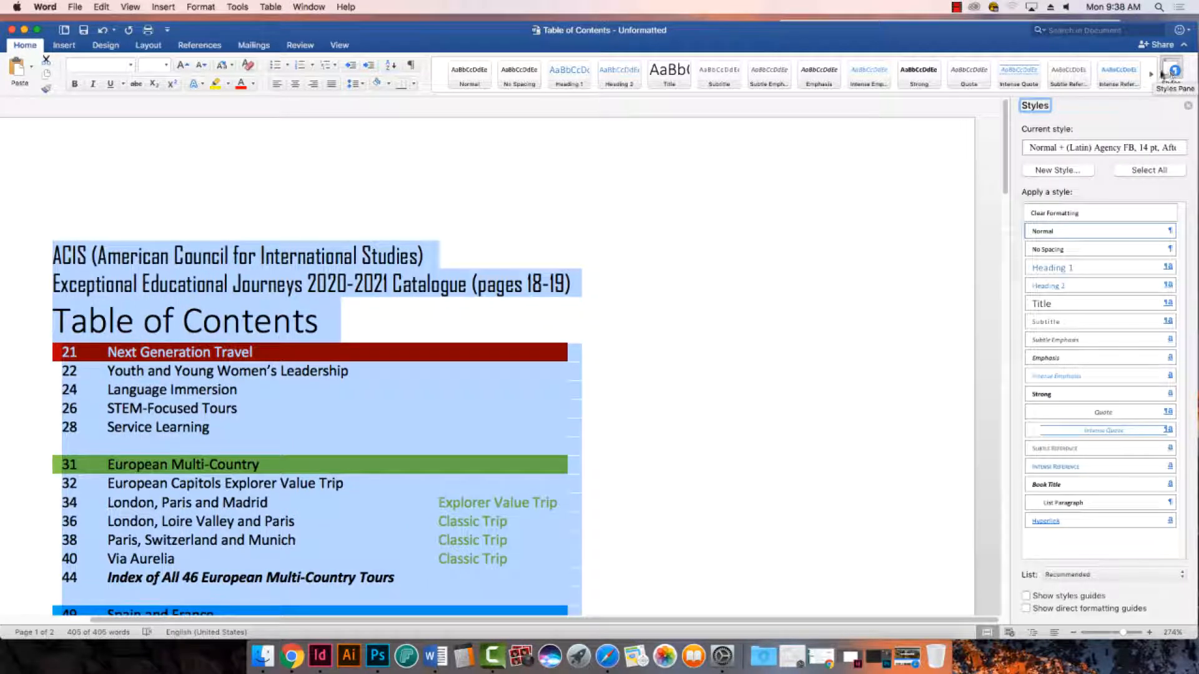
{"action": "left_click", "coordinate": [1079, 215]}
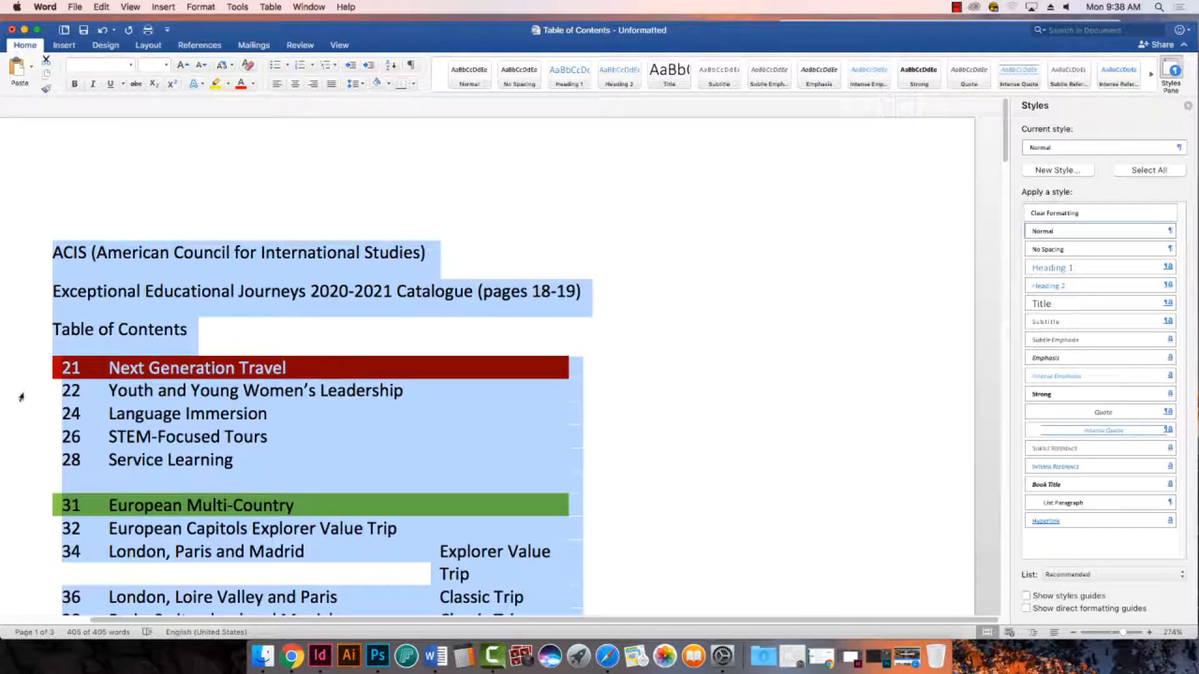
{"action": "left_click", "coordinate": [1188, 106]}
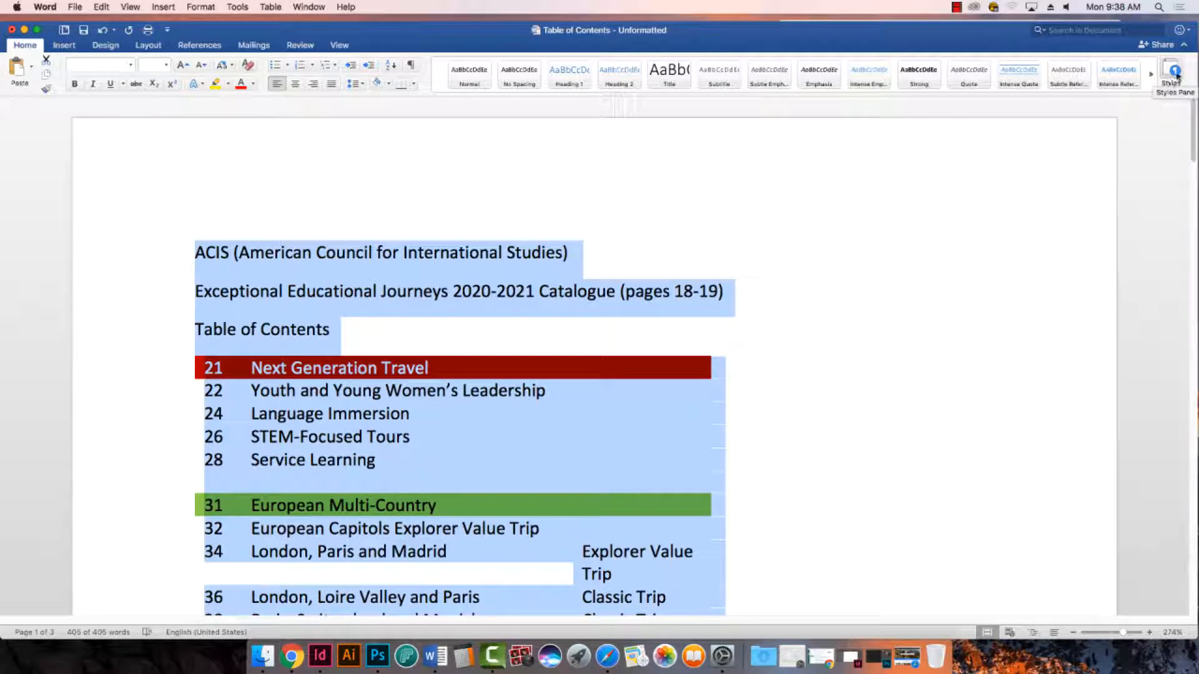
{"action": "left_click", "coordinate": [1174, 73]}
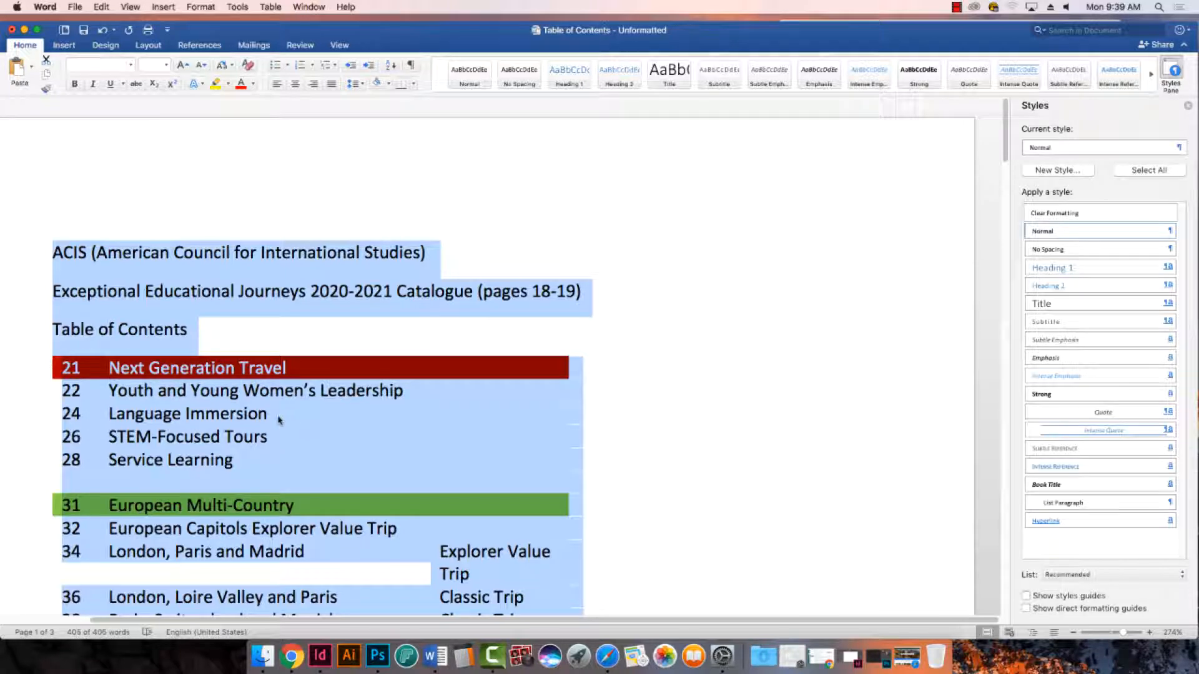
{"action": "scroll", "coordinate": [279, 420], "scroll_direction": "down", "scroll_amount": 1}
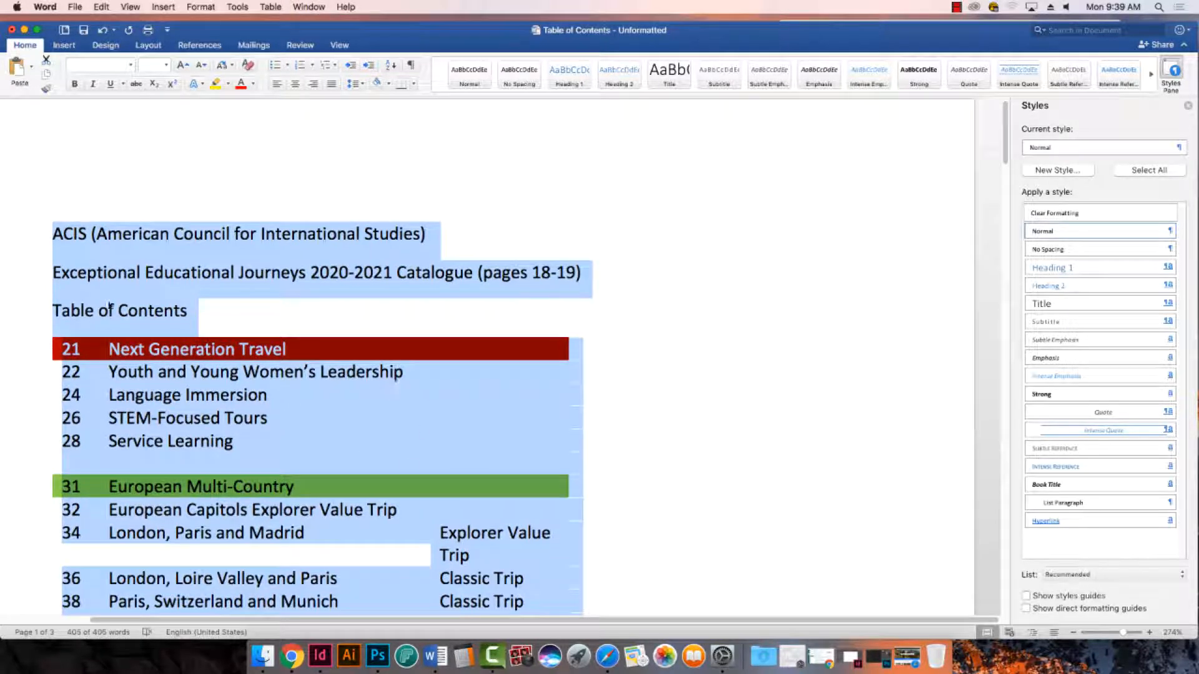
{"action": "scroll", "coordinate": [379, 353], "scroll_direction": "down", "scroll_amount": 10}
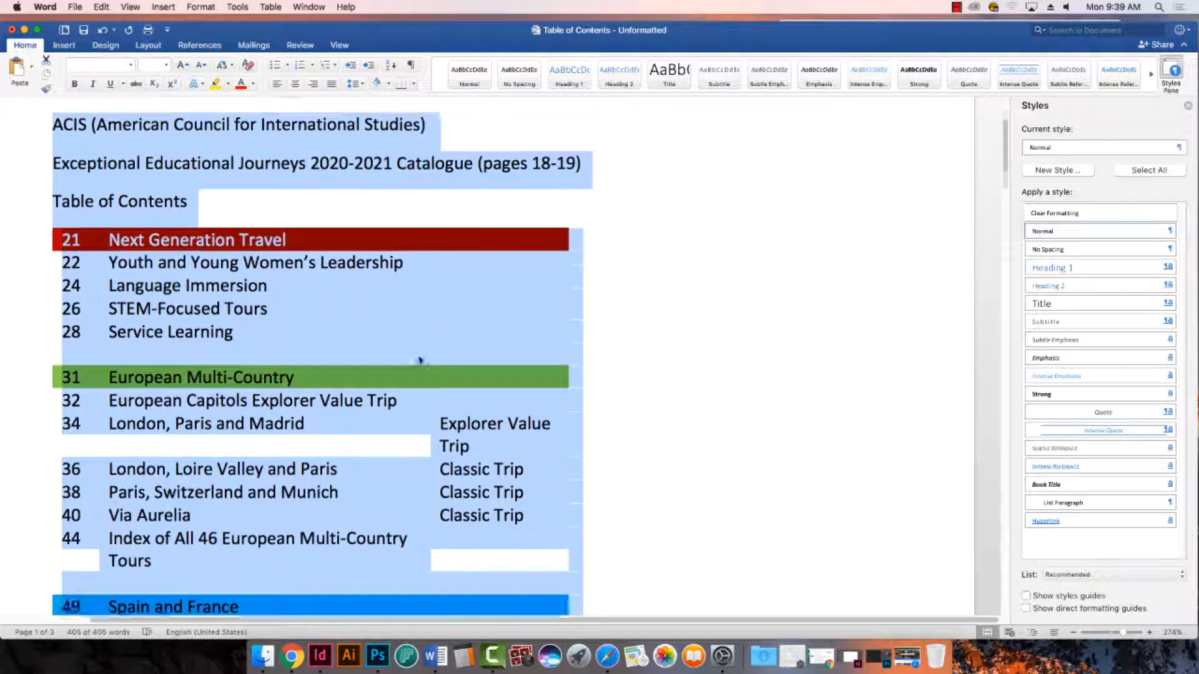
- Apply All Borders to the page-number and tour-name columns of the table of contents table
{"action": "scroll", "coordinate": [482, 330], "scroll_direction": "up", "scroll_amount": 6}
{"action": "scroll", "coordinate": [482, 330], "scroll_direction": "up", "scroll_amount": 1}
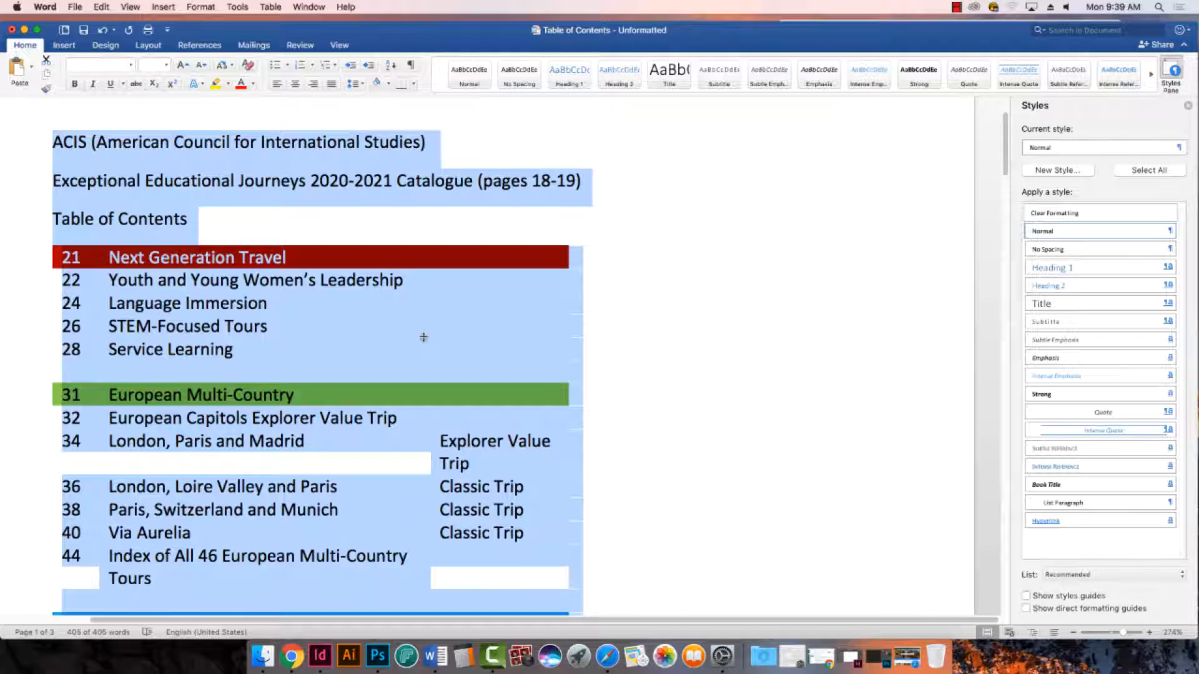
{"action": "left_click", "coordinate": [119, 278]}
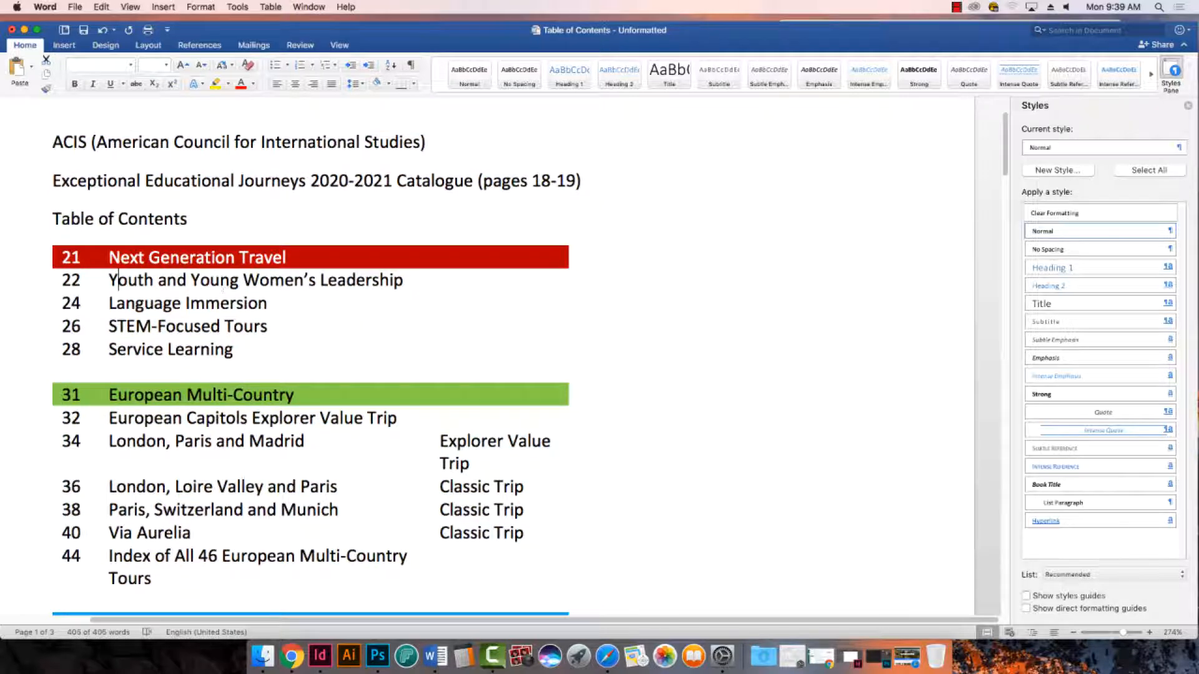
{"action": "scroll", "coordinate": [414, 376], "scroll_direction": "down", "scroll_amount": 4}
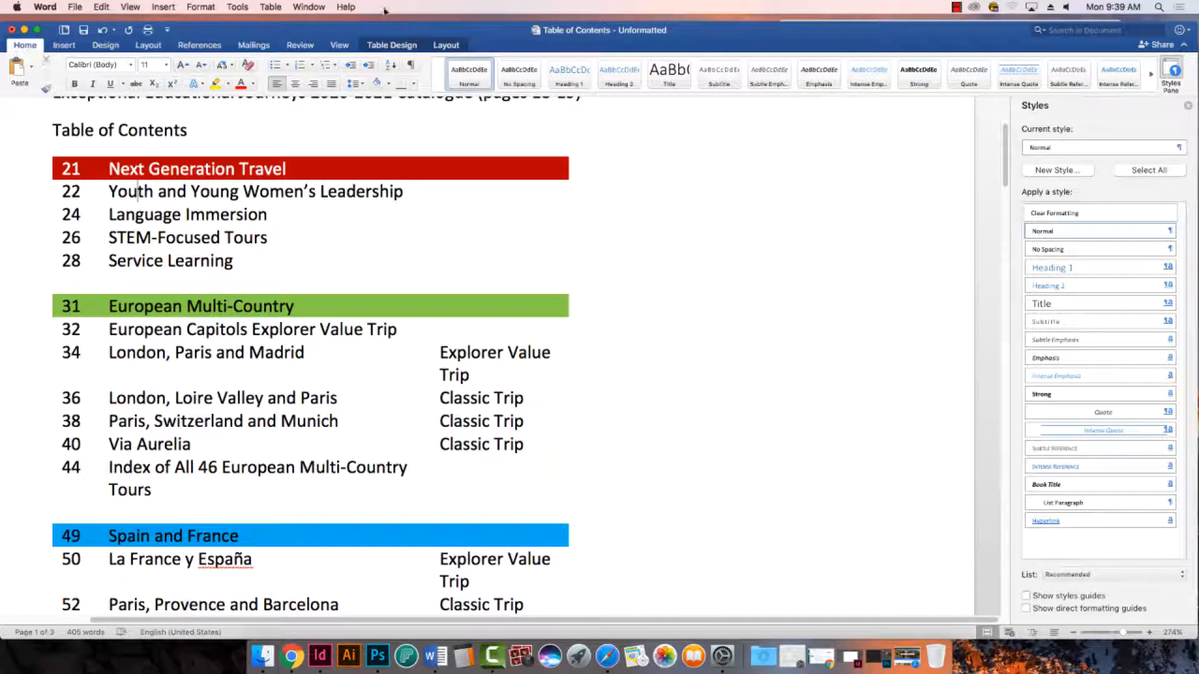
{"action": "left_click", "coordinate": [392, 49]}
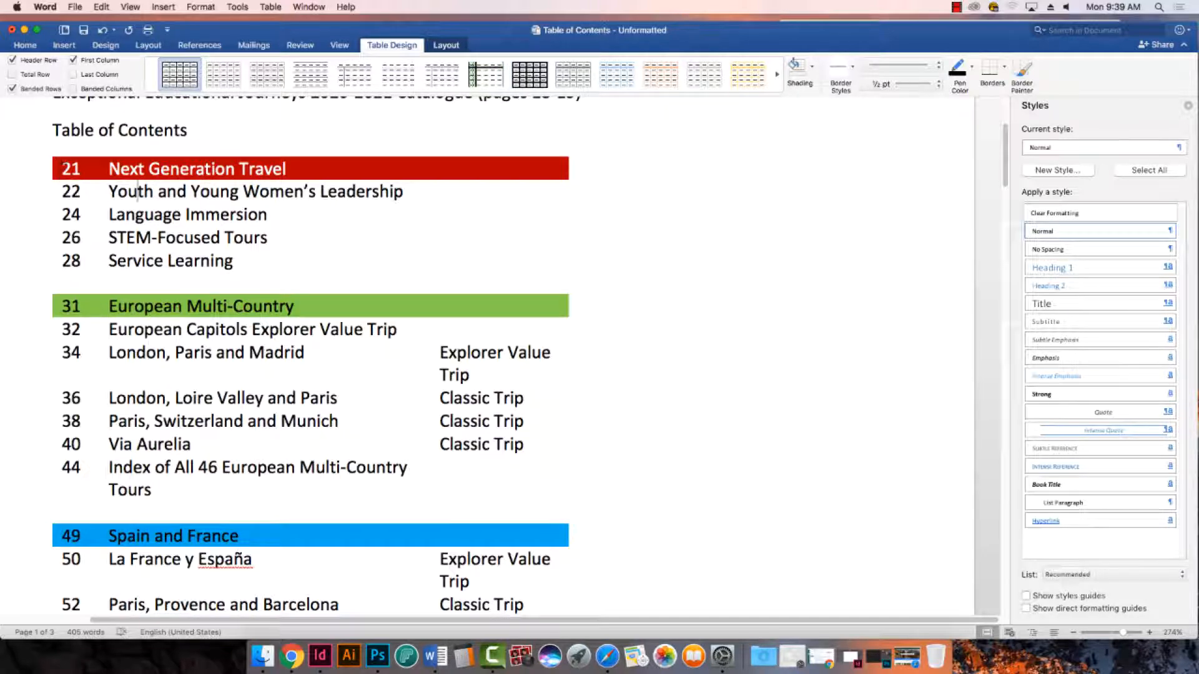
{"action": "left_click_drag", "start_coordinate": [137, 198], "coordinate": [501, 556]}
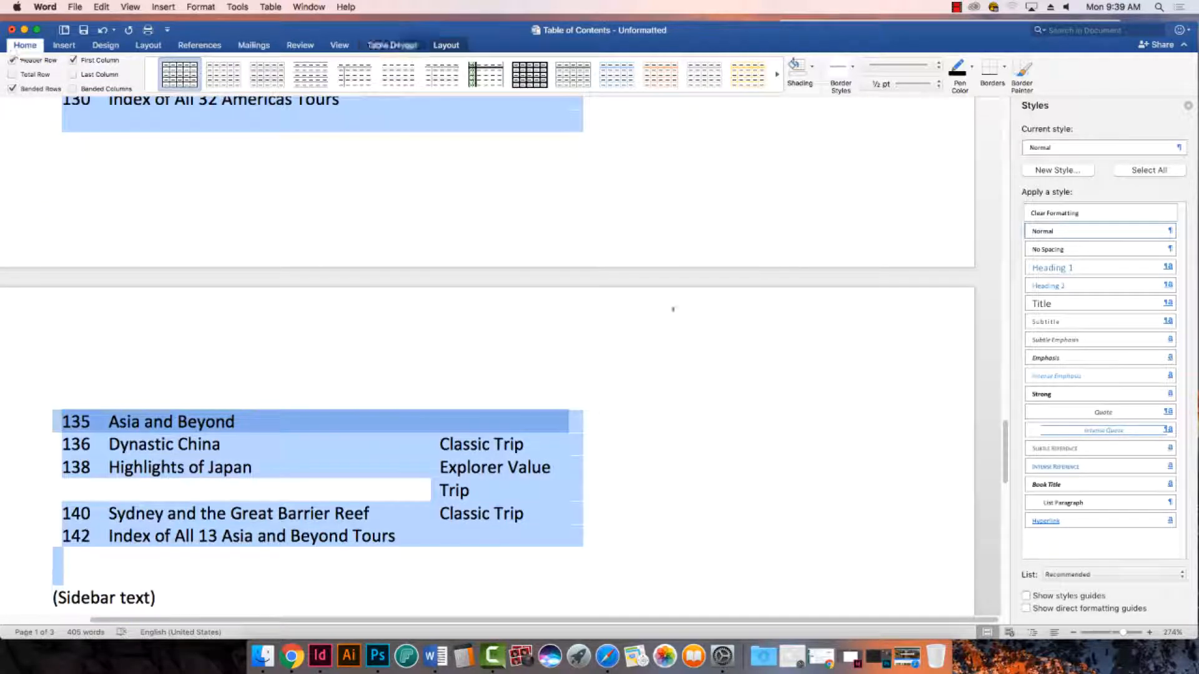
{"action": "left_click", "coordinate": [175, 537]}
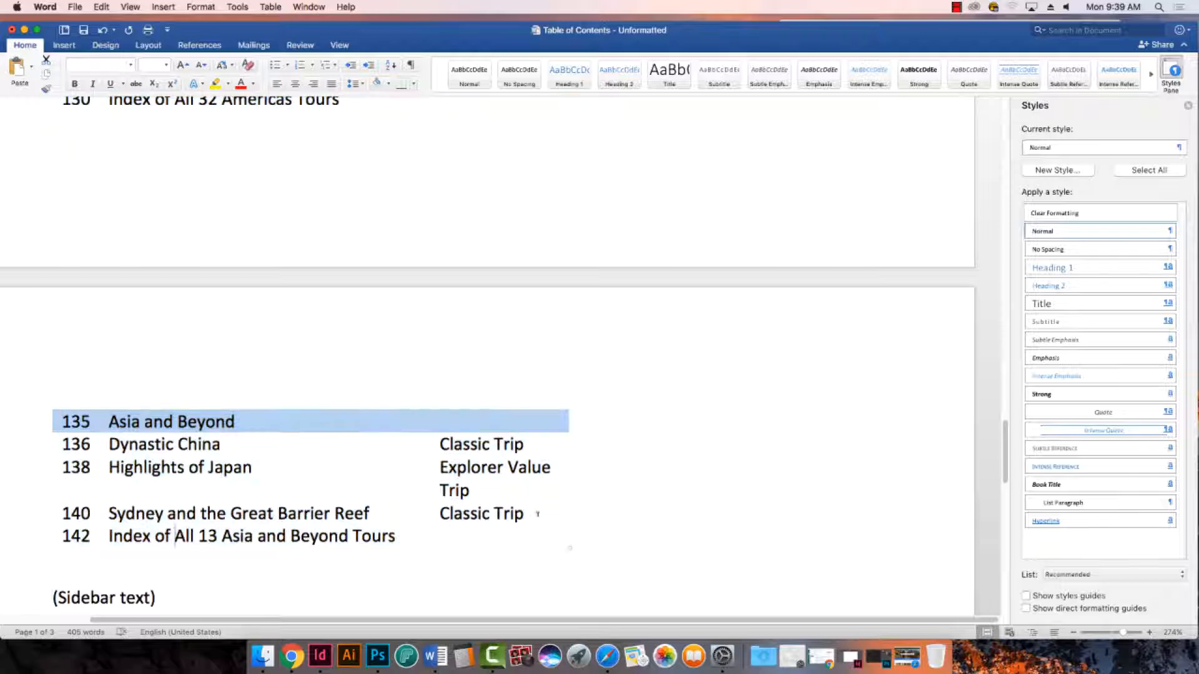
{"action": "left_click_drag", "start_coordinate": [414, 533], "coordinate": [69, 163]}
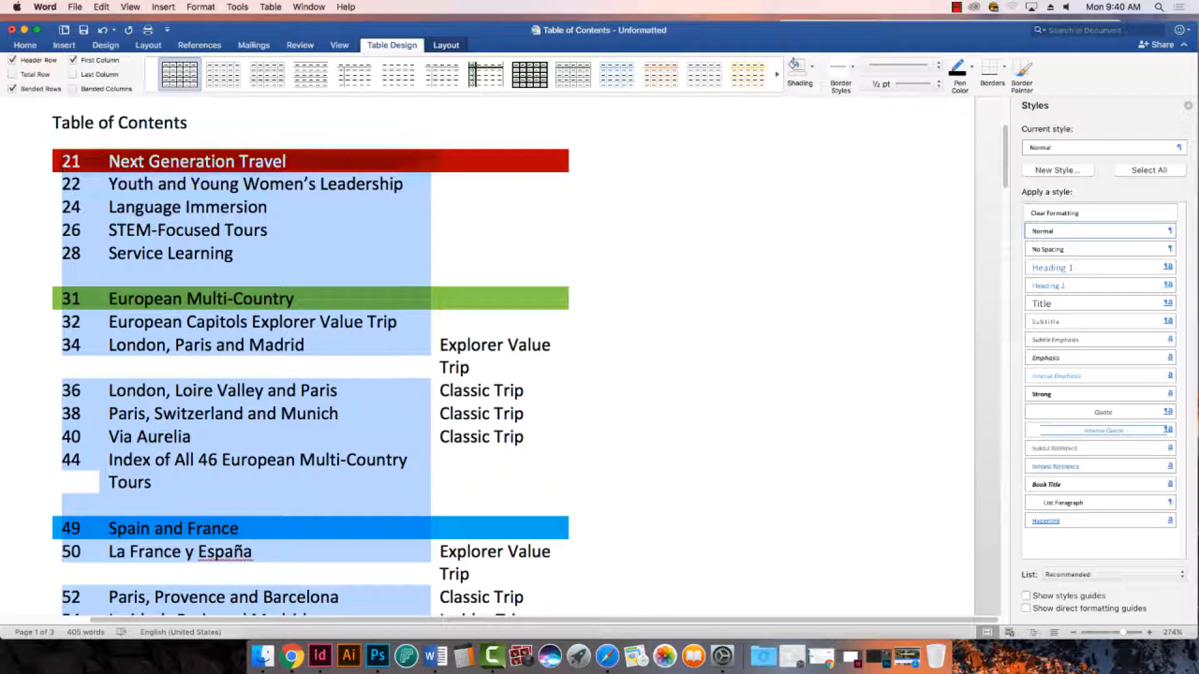
{"action": "left_click", "coordinate": [1004, 70]}
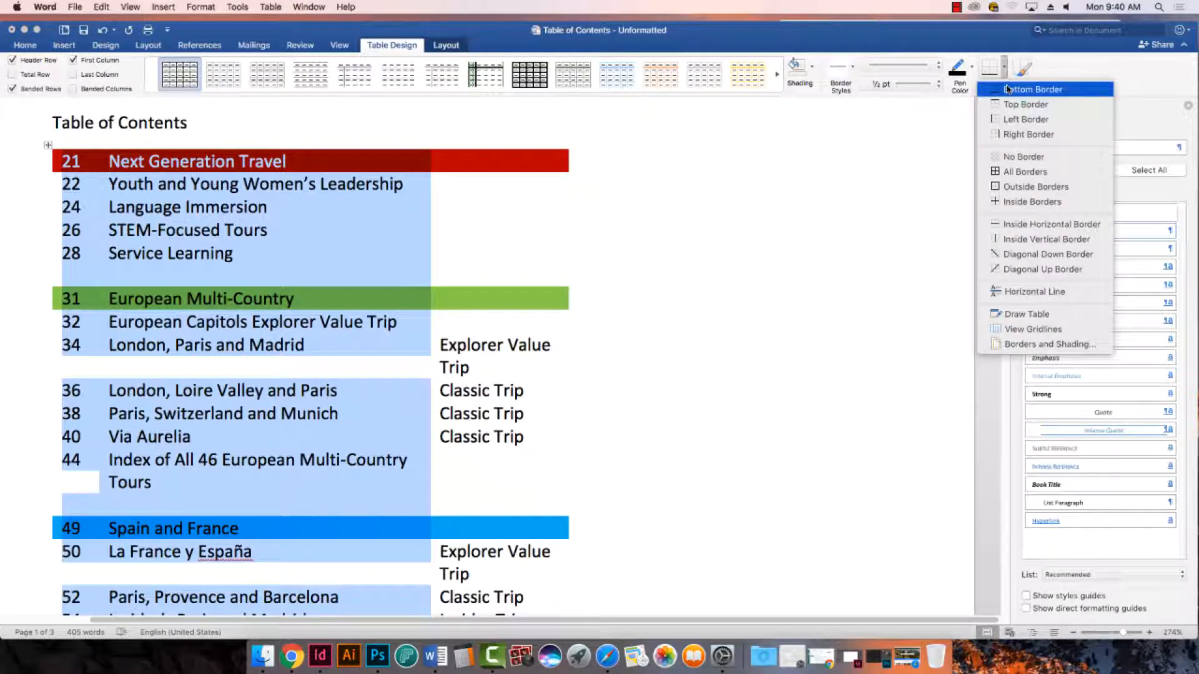
{"action": "left_click", "coordinate": [1024, 171]}
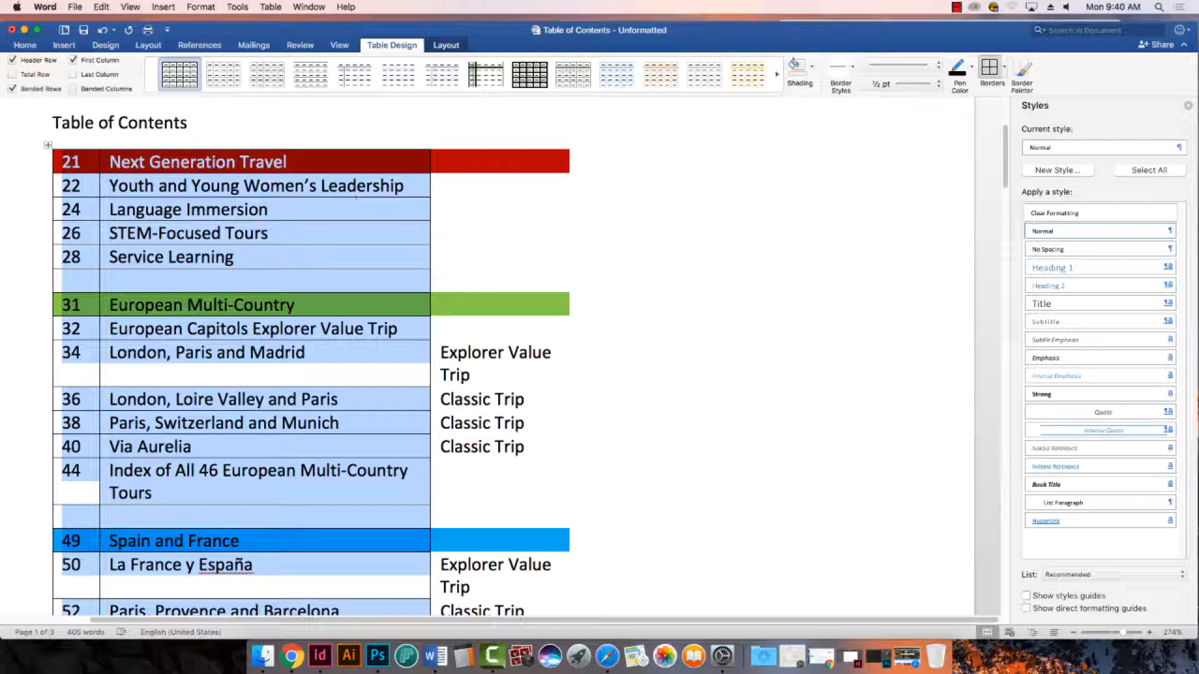
- Try All Borders on the trip-type column of the table and choose black as the border pen colour
{"action": "left_click_drag", "start_coordinate": [474, 163], "coordinate": [500, 416]}
{"action": "left_click", "coordinate": [707, 191]}
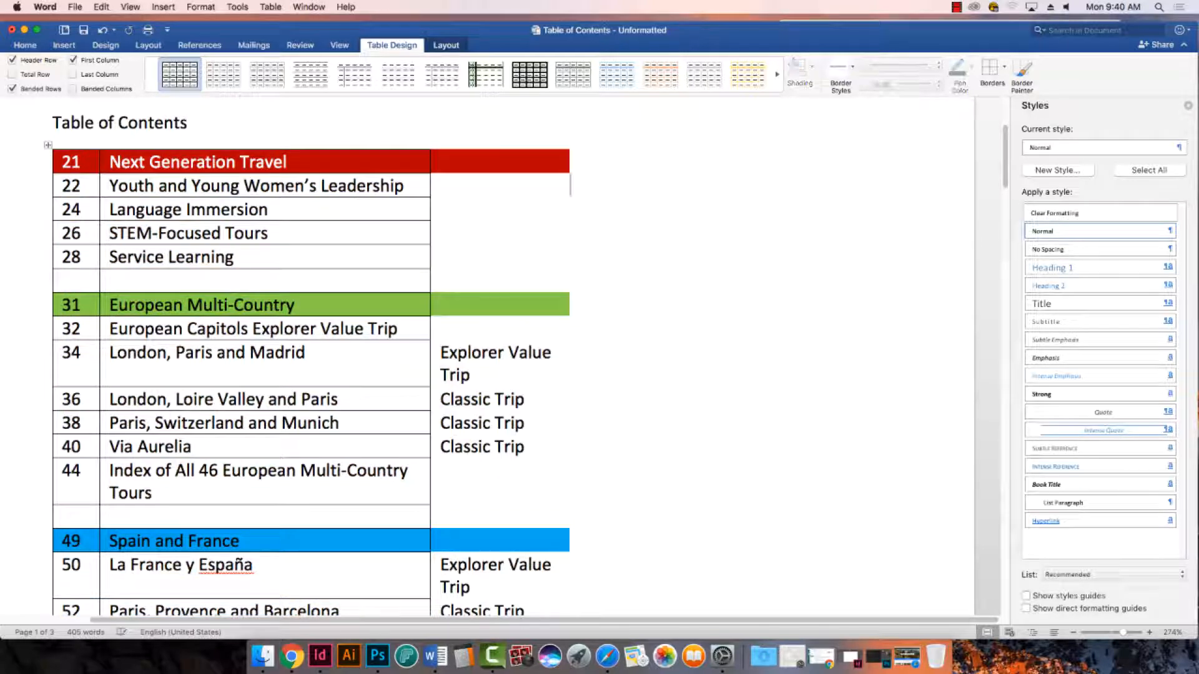
{"action": "left_click_drag", "start_coordinate": [485, 163], "coordinate": [491, 530]}
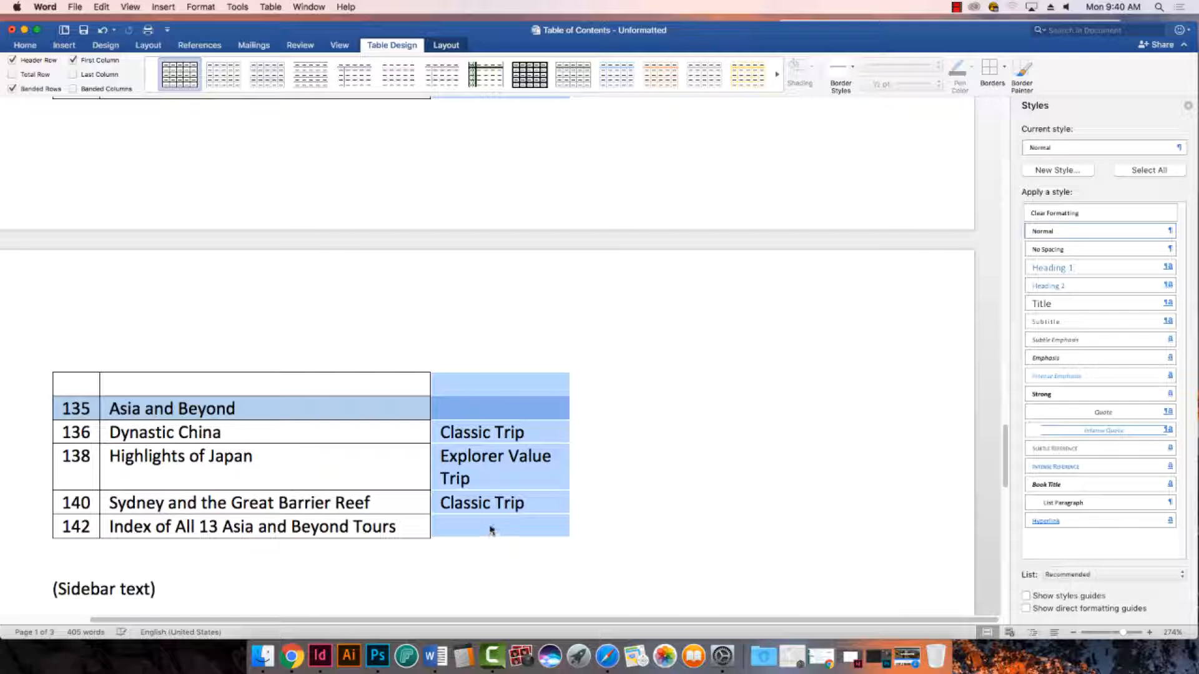
{"action": "left_click", "coordinate": [994, 70]}
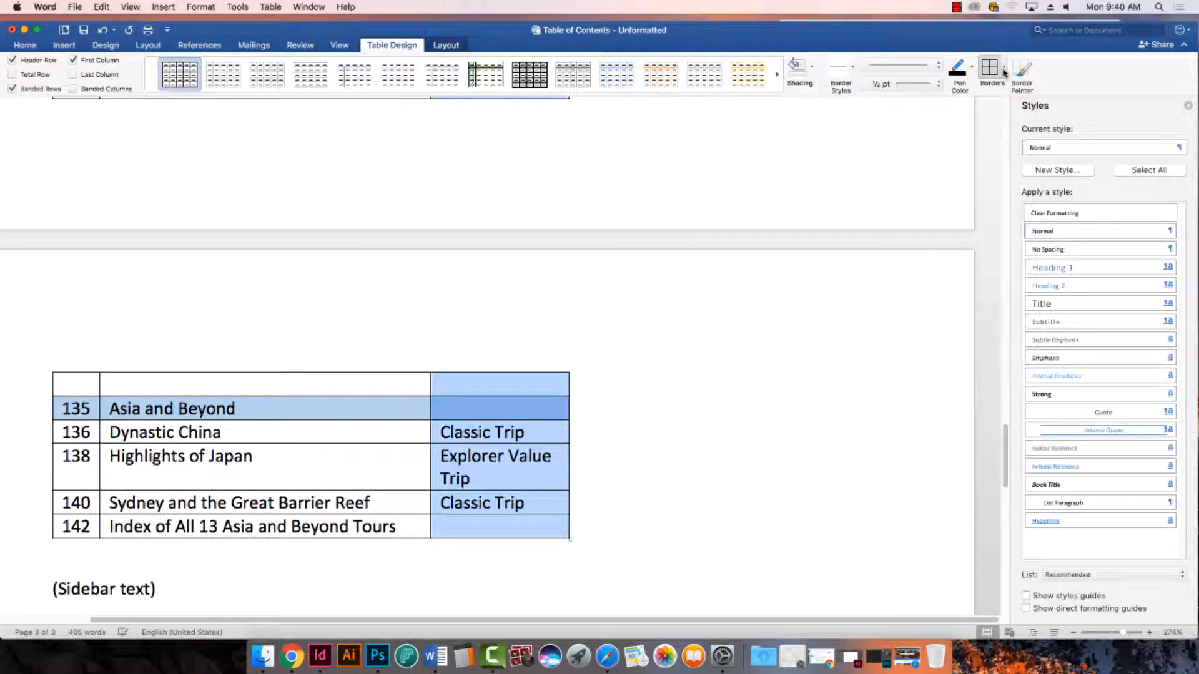
{"action": "left_click", "coordinate": [1003, 73]}
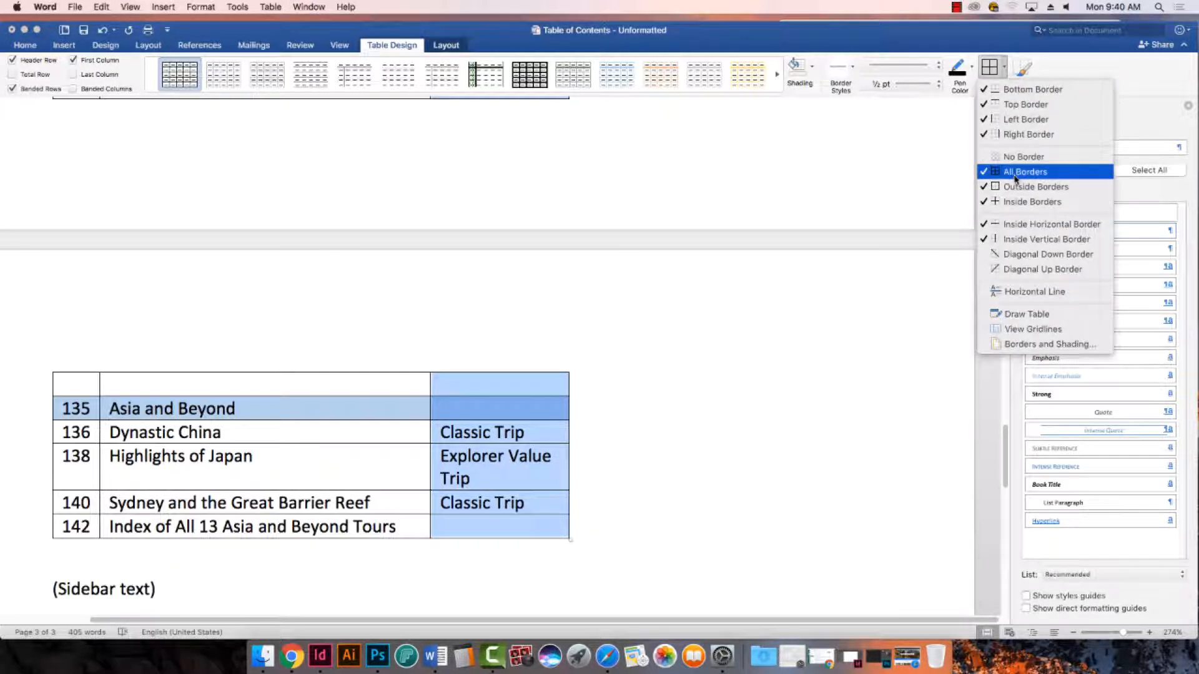
{"action": "left_click", "coordinate": [1014, 178]}
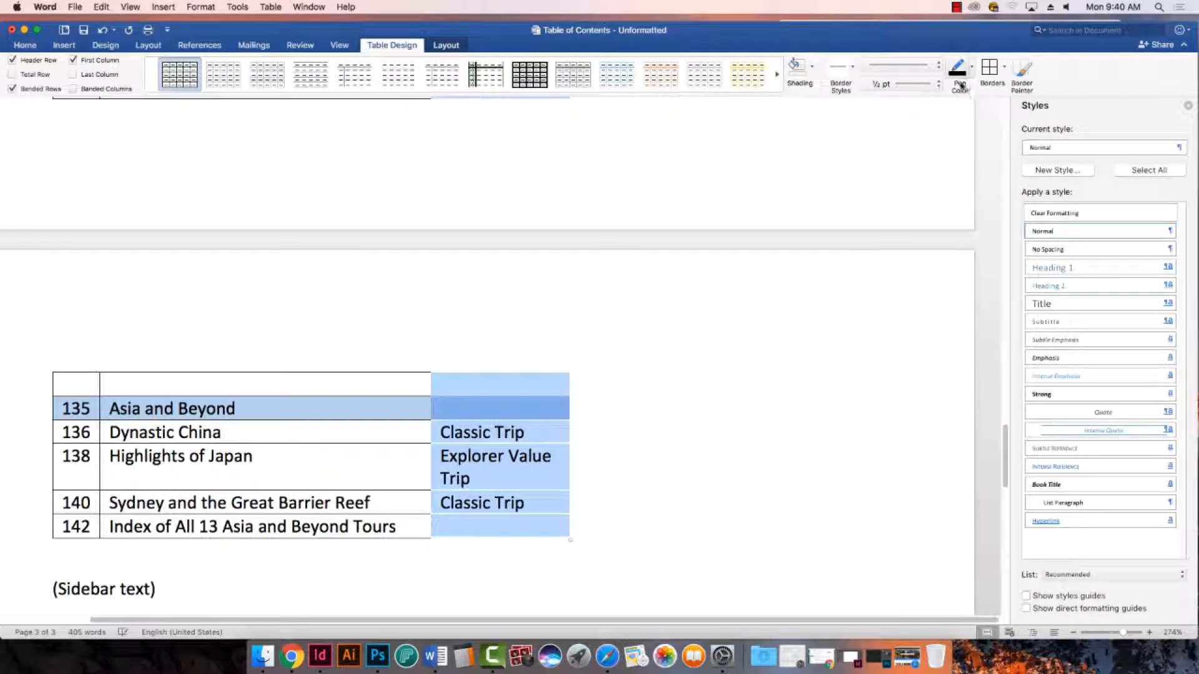
{"action": "left_click", "coordinate": [972, 66]}
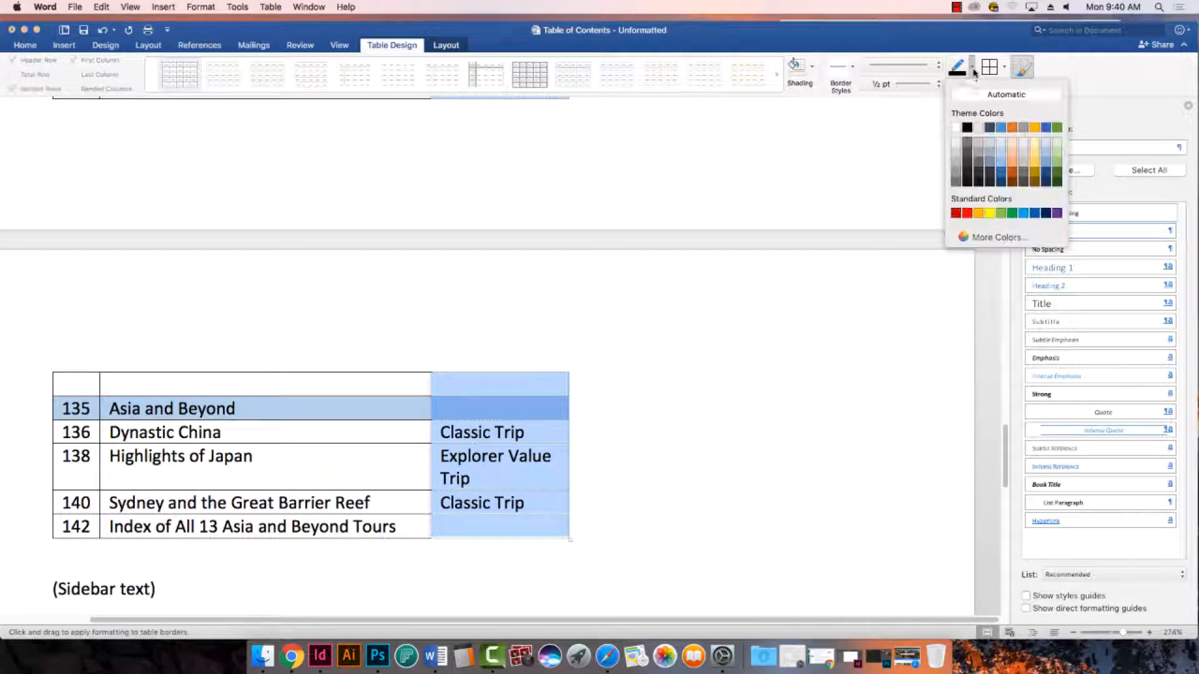
{"action": "left_click", "coordinate": [968, 130]}
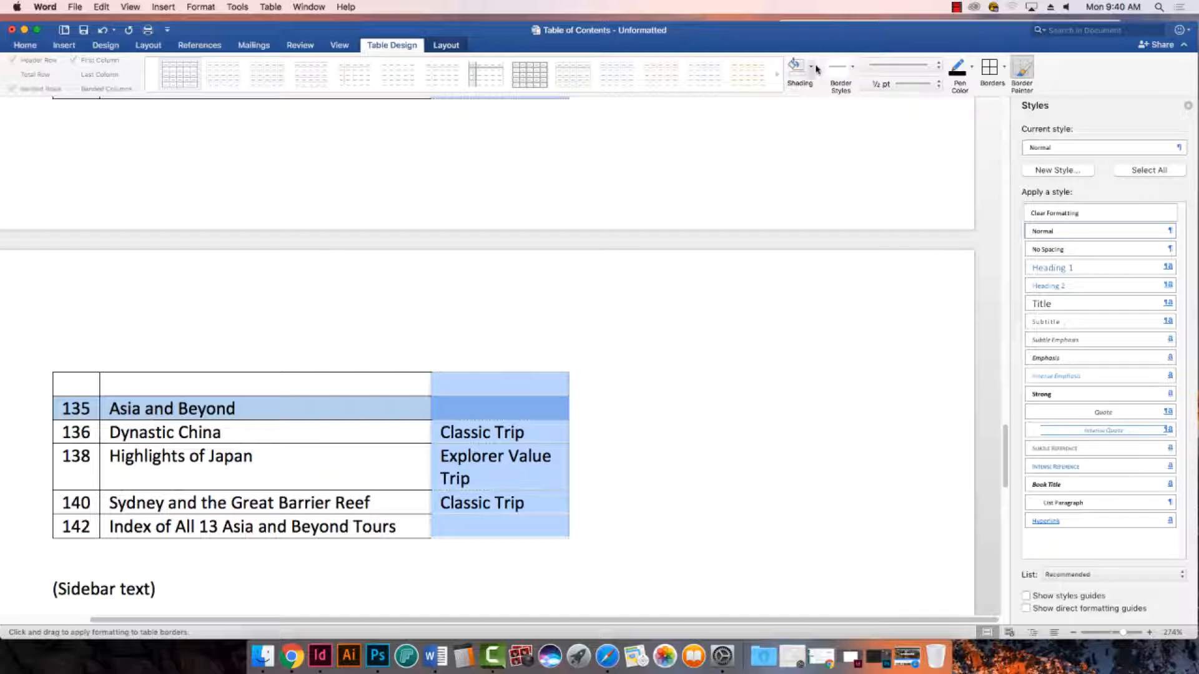
- Undo the border changes made to the table's columns
{"action": "scroll", "coordinate": [601, 317], "scroll_direction": "down", "scroll_amount": 3}
{"action": "scroll", "coordinate": [610, 313], "scroll_direction": "up", "scroll_amount": 10}
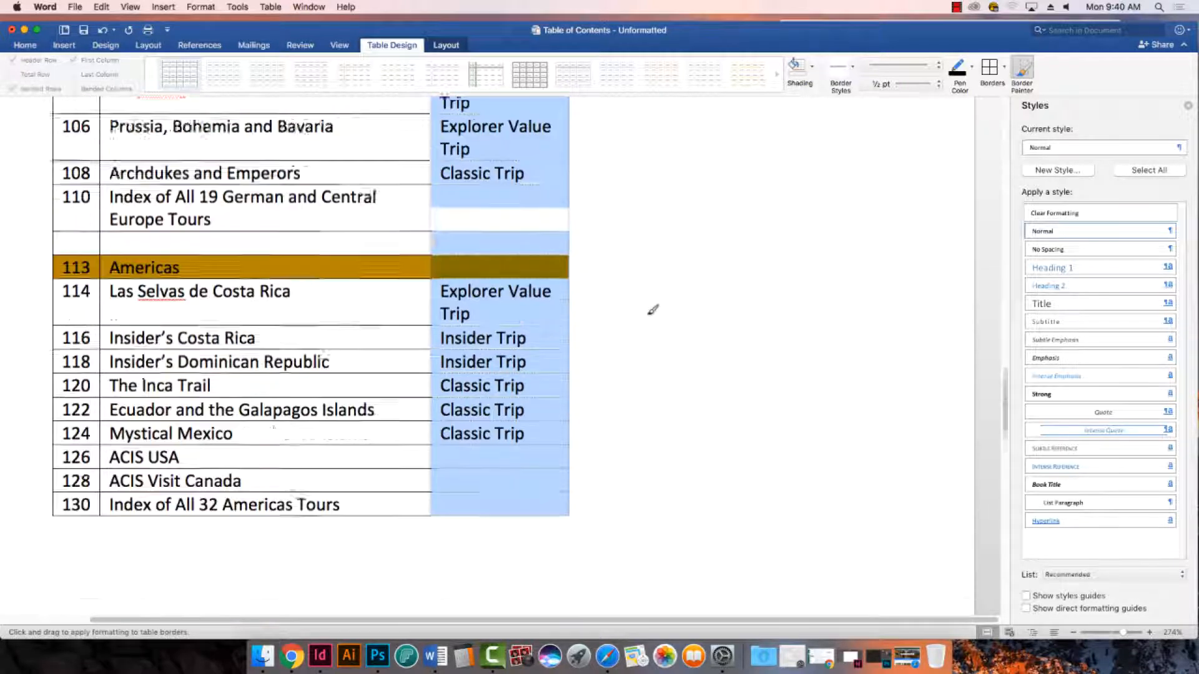
{"action": "scroll", "coordinate": [652, 310], "scroll_direction": "up", "scroll_amount": 15}
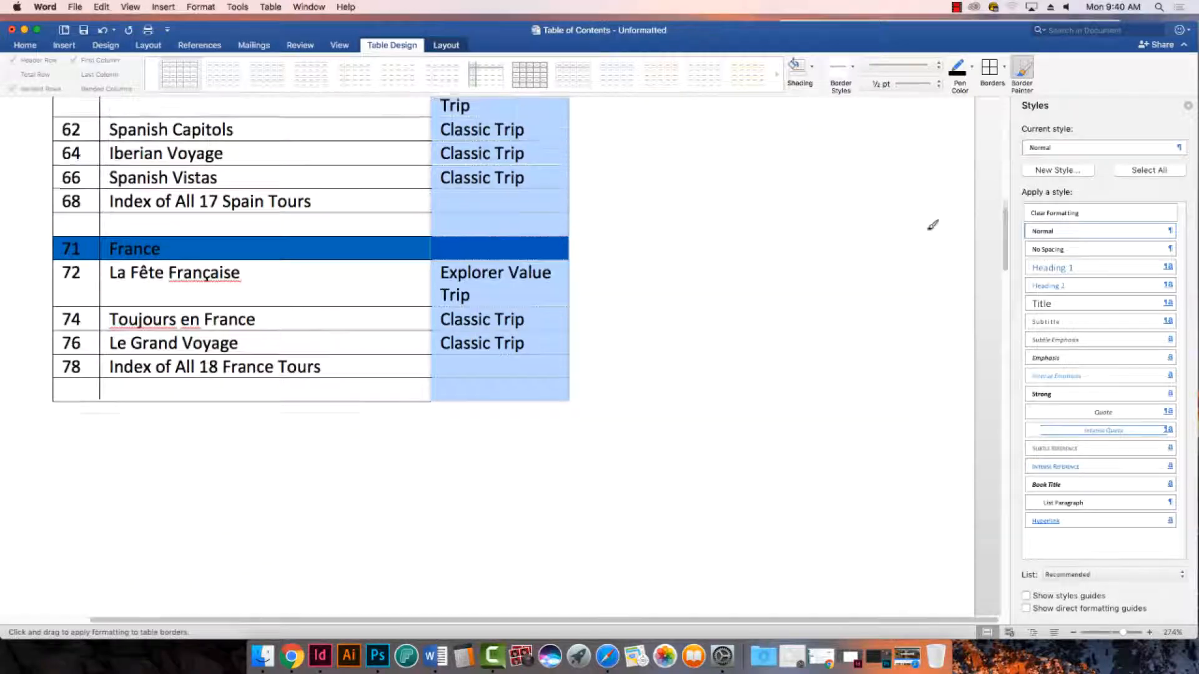
{"action": "scroll", "coordinate": [874, 228], "scroll_direction": "up", "scroll_amount": 10}
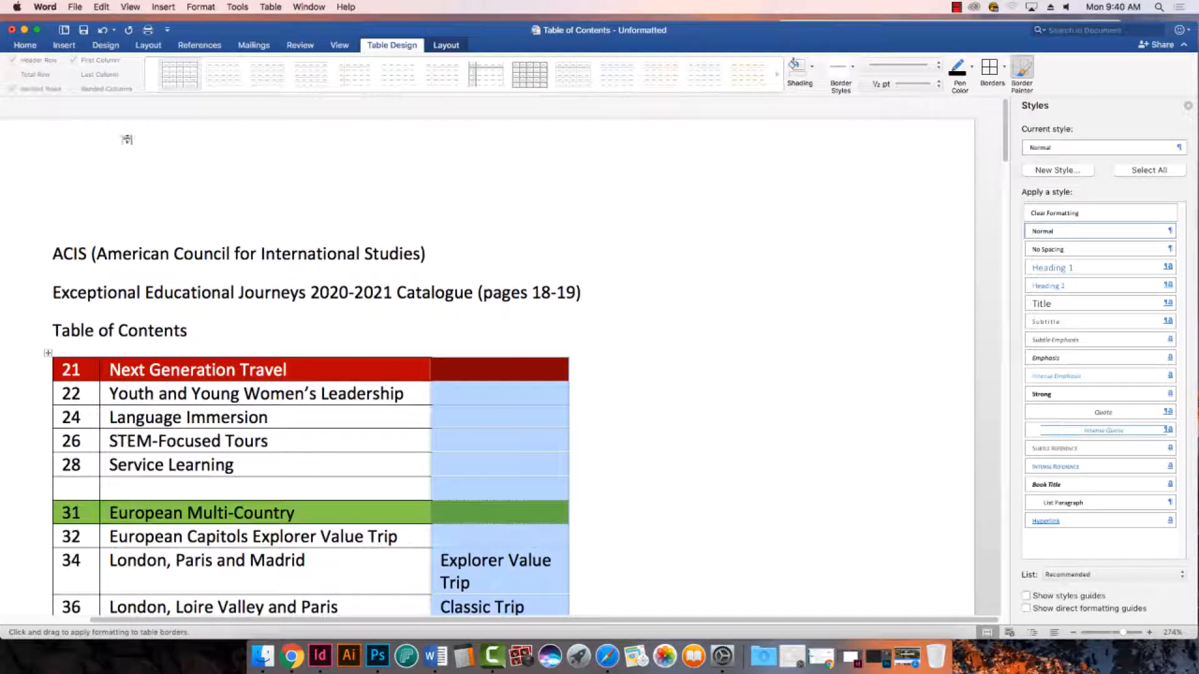
{"action": "key", "text": "super+z"}
{"action": "key", "text": "super+z"}
{"action": "key", "text": "super+z"}
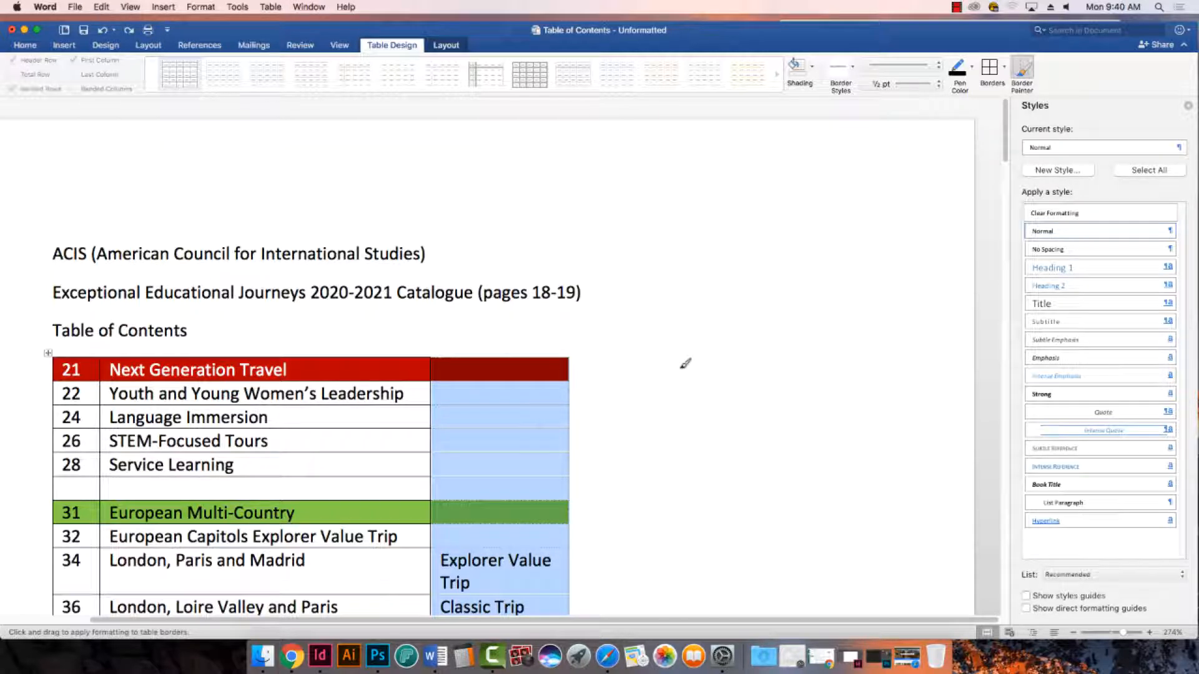
{"action": "key", "text": "super+z"}
{"action": "key", "text": "super+z"}
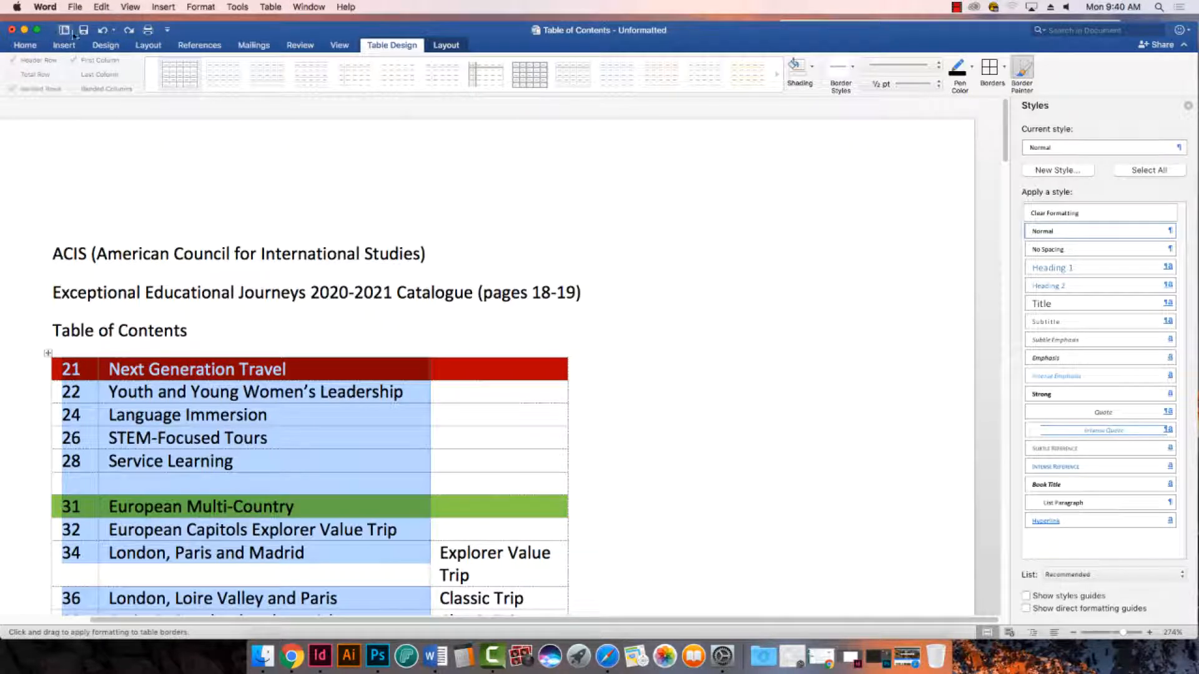
{"action": "key", "text": "super+z"}
{"action": "key", "text": "super+a"}
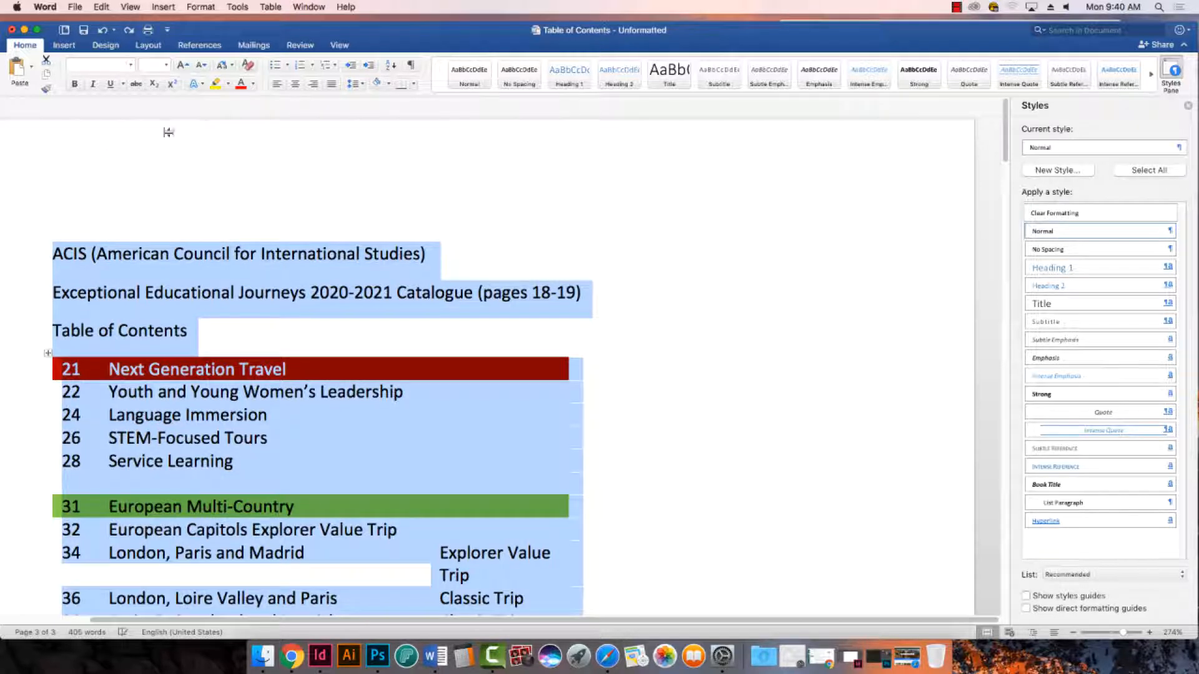
{"action": "double_click", "coordinate": [122, 392]}
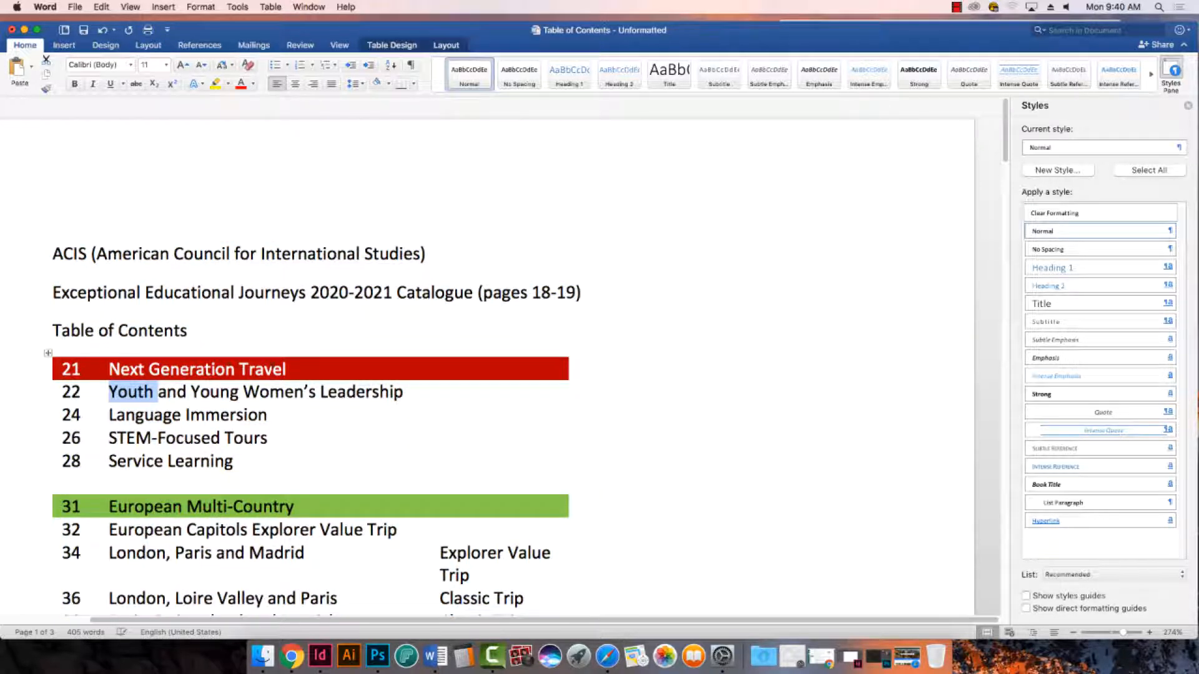
{"action": "scroll", "coordinate": [224, 337], "scroll_direction": "down", "scroll_amount": 1}
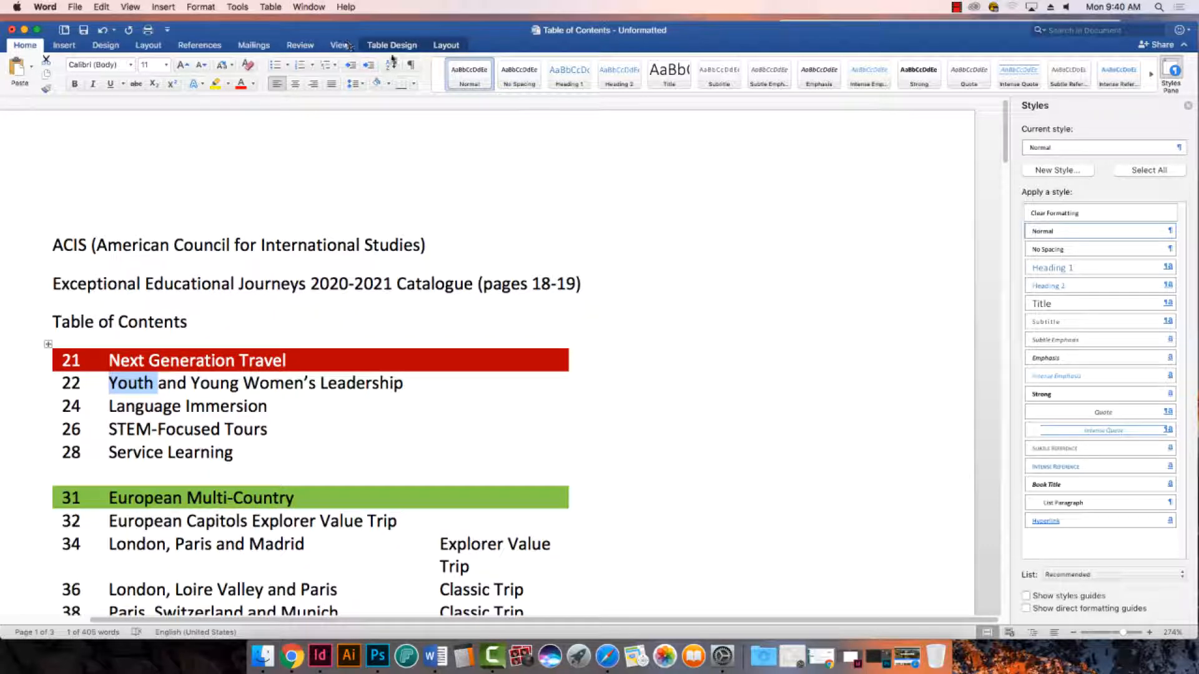
{"action": "left_click_drag", "start_coordinate": [109, 383], "coordinate": [345, 382]}
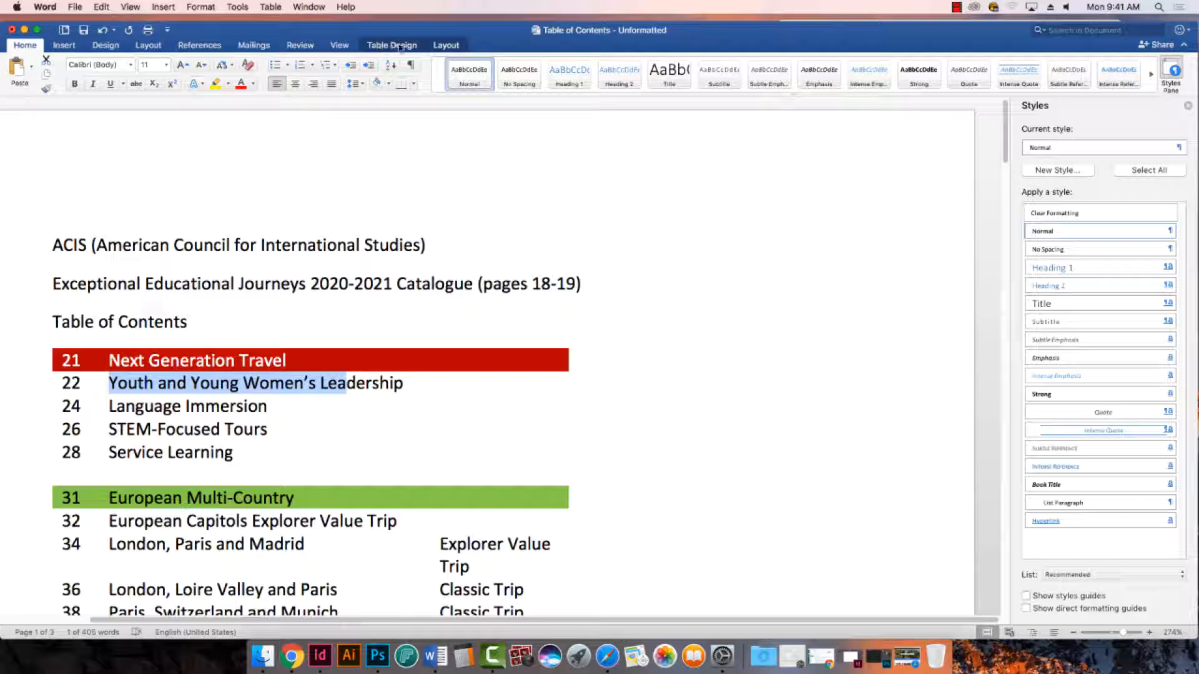
{"action": "left_click", "coordinate": [199, 321]}
{"action": "key", "text": "super+a"}
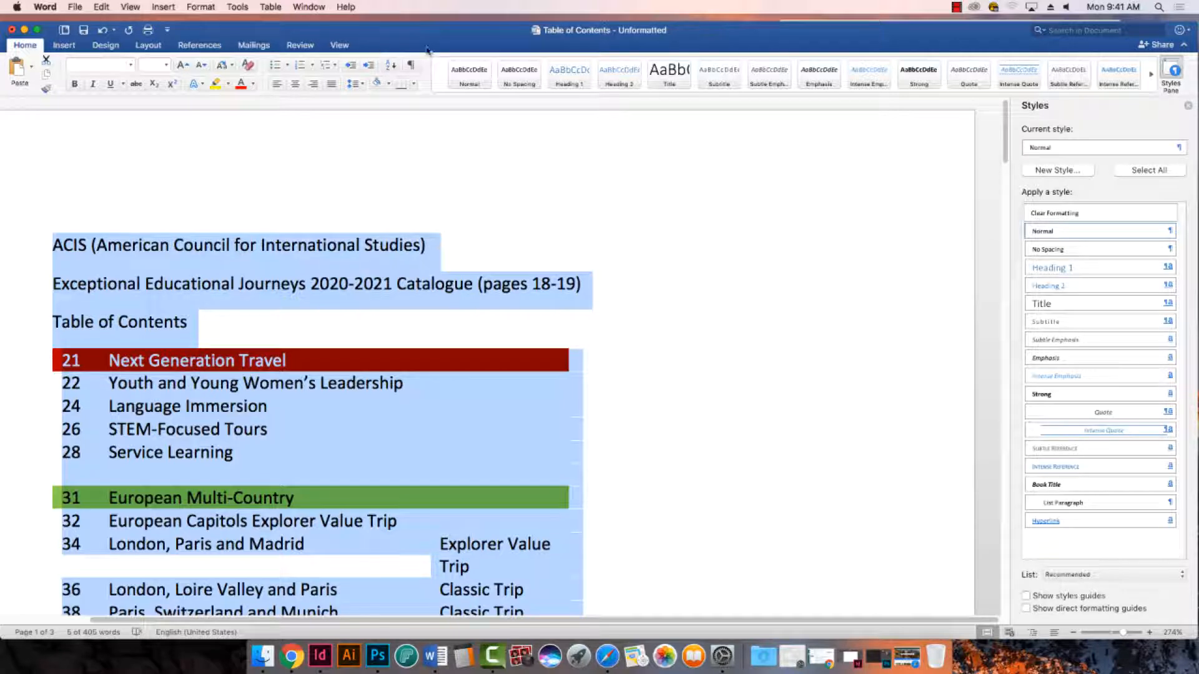
{"action": "left_click", "coordinate": [299, 284]}
{"action": "scroll", "coordinate": [299, 284], "scroll_direction": "down", "scroll_amount": 2}
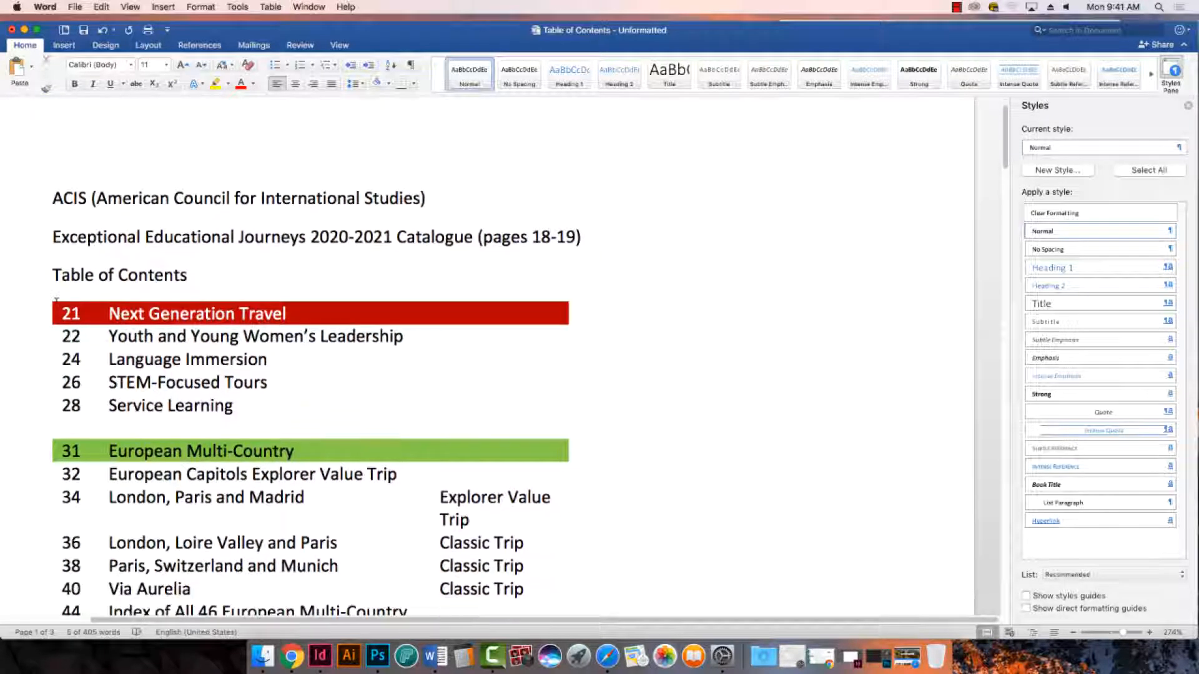
- Select the table cells in all three columns from Next Generation Travel through the last Asia and Beyond row, and show the table design options
{"action": "left_click", "coordinate": [61, 314]}
{"action": "left_click_drag", "start_coordinate": [61, 314], "coordinate": [333, 493]}
{"action": "left_click_drag", "start_coordinate": [241, 496], "coordinate": [102, 508]}
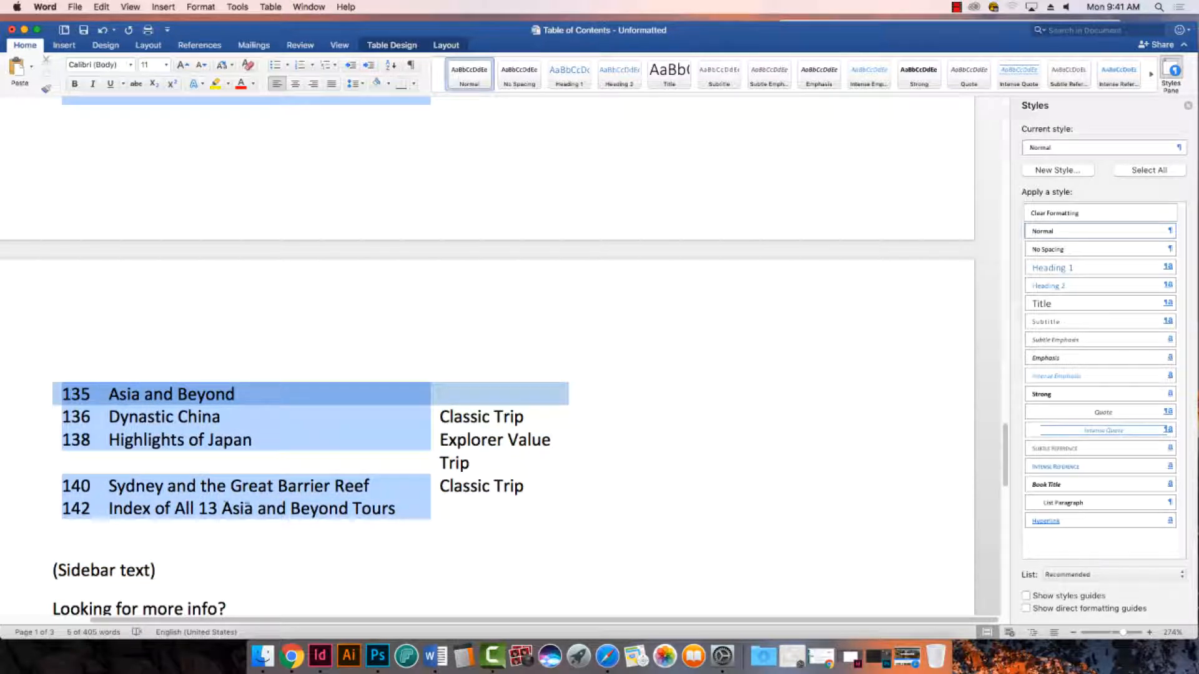
{"action": "left_click_drag", "start_coordinate": [275, 507], "coordinate": [552, 502]}
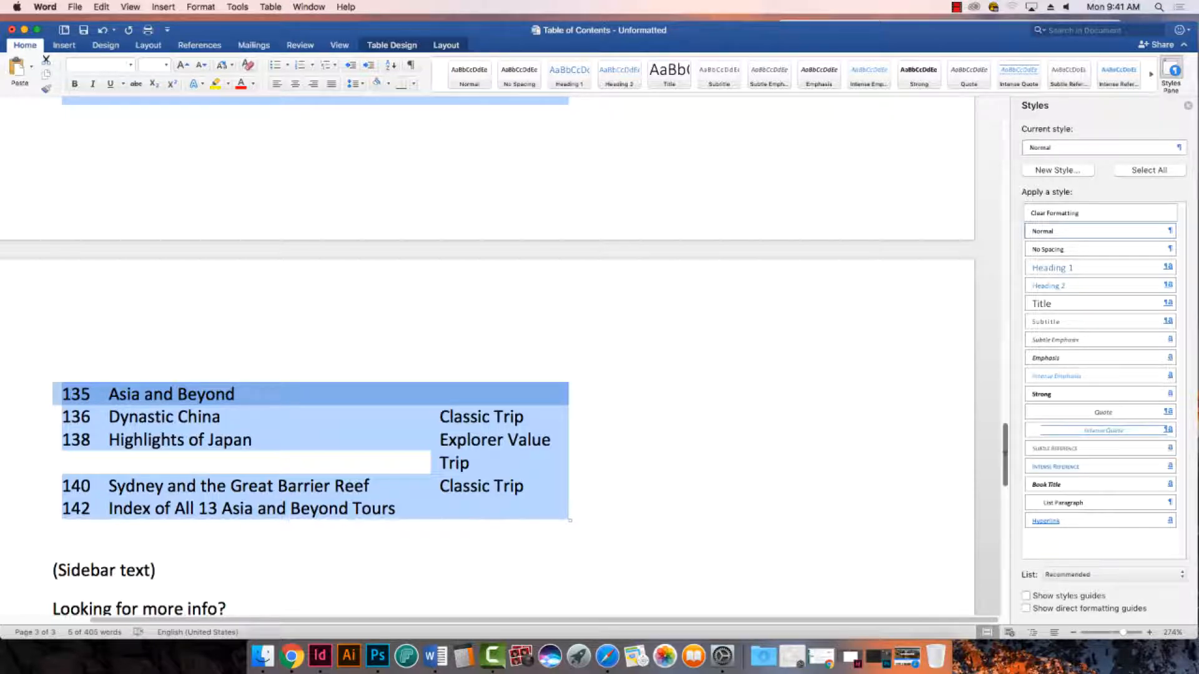
{"action": "left_click_drag", "start_coordinate": [1006, 451], "coordinate": [1005, 124]}
{"action": "left_click", "coordinate": [273, 314]}
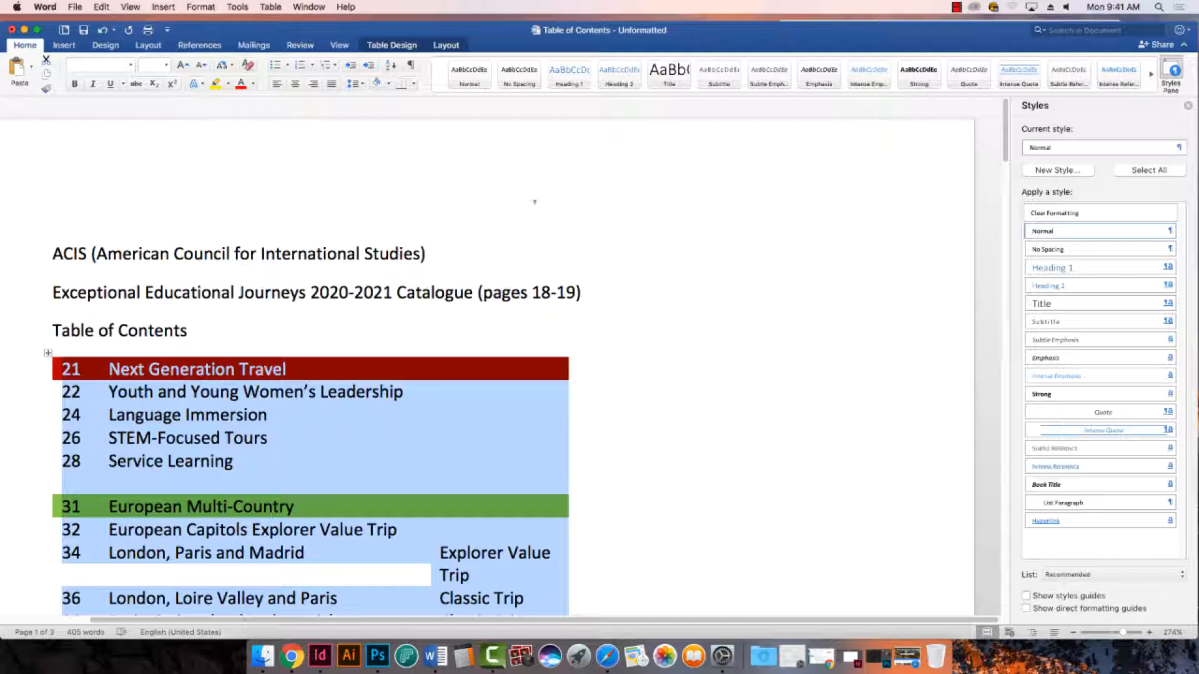
{"action": "left_click", "coordinate": [397, 49]}
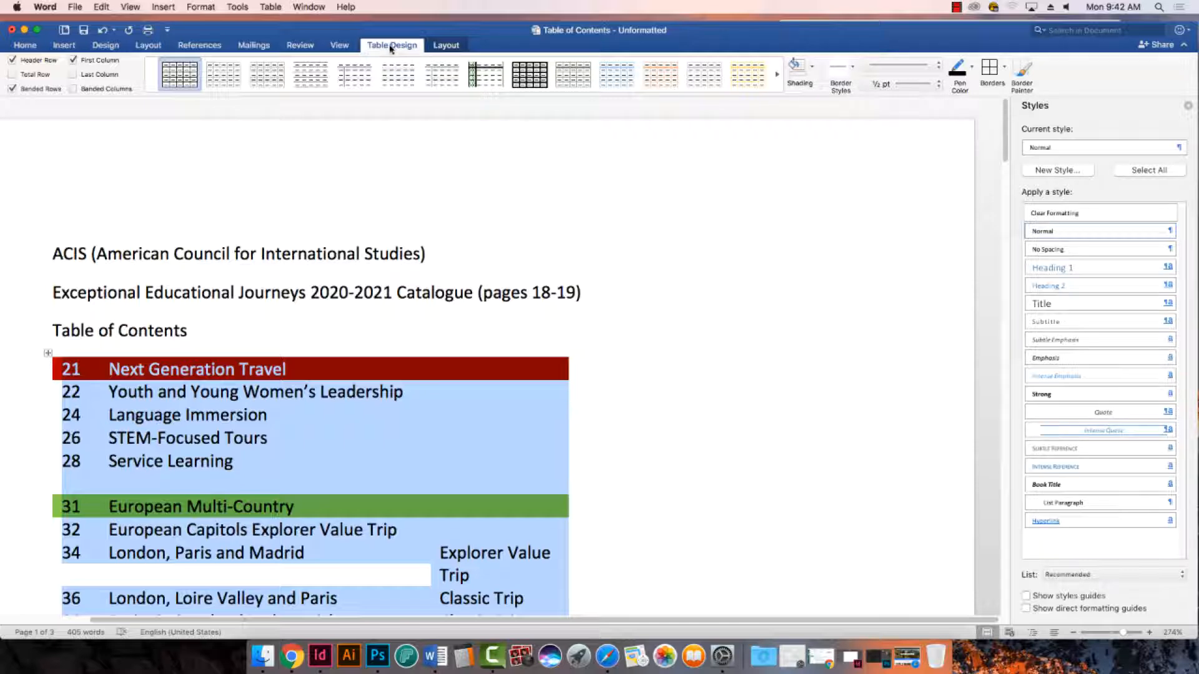
- Select the whole table from Next Generation Travel through Index of All 13 Asia and Beyond Tours, including the row ends, and apply All Borders
{"action": "left_click", "coordinate": [66, 372]}
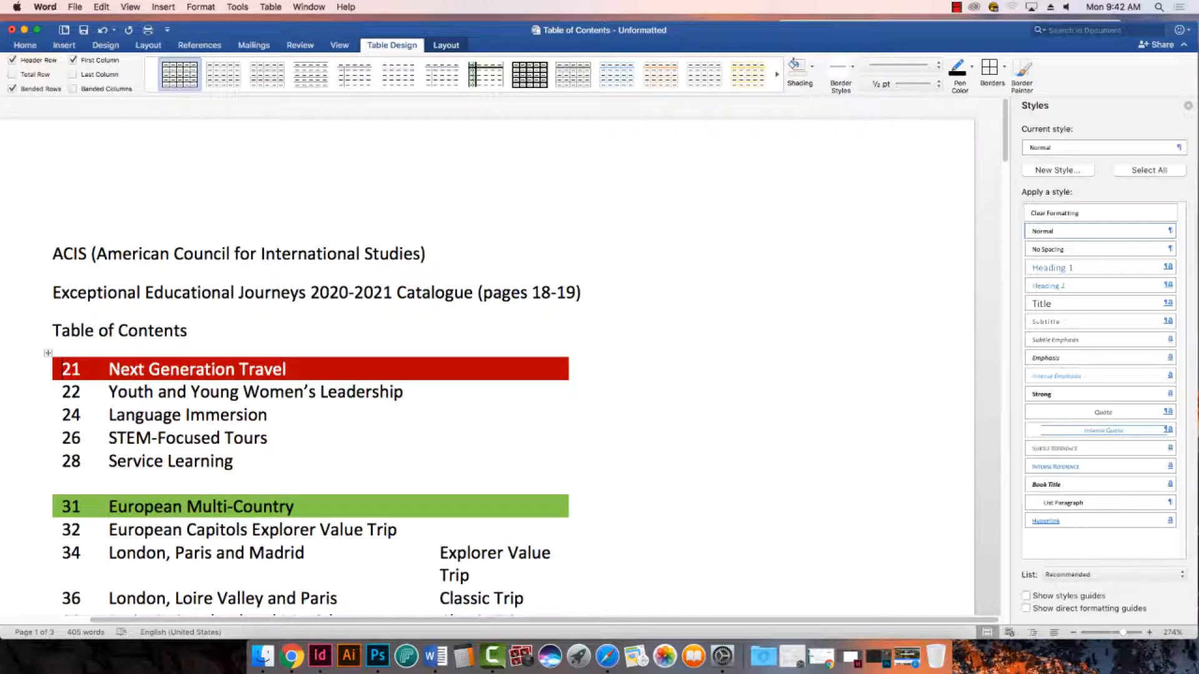
{"action": "left_click_drag", "start_coordinate": [63, 369], "coordinate": [594, 174]}
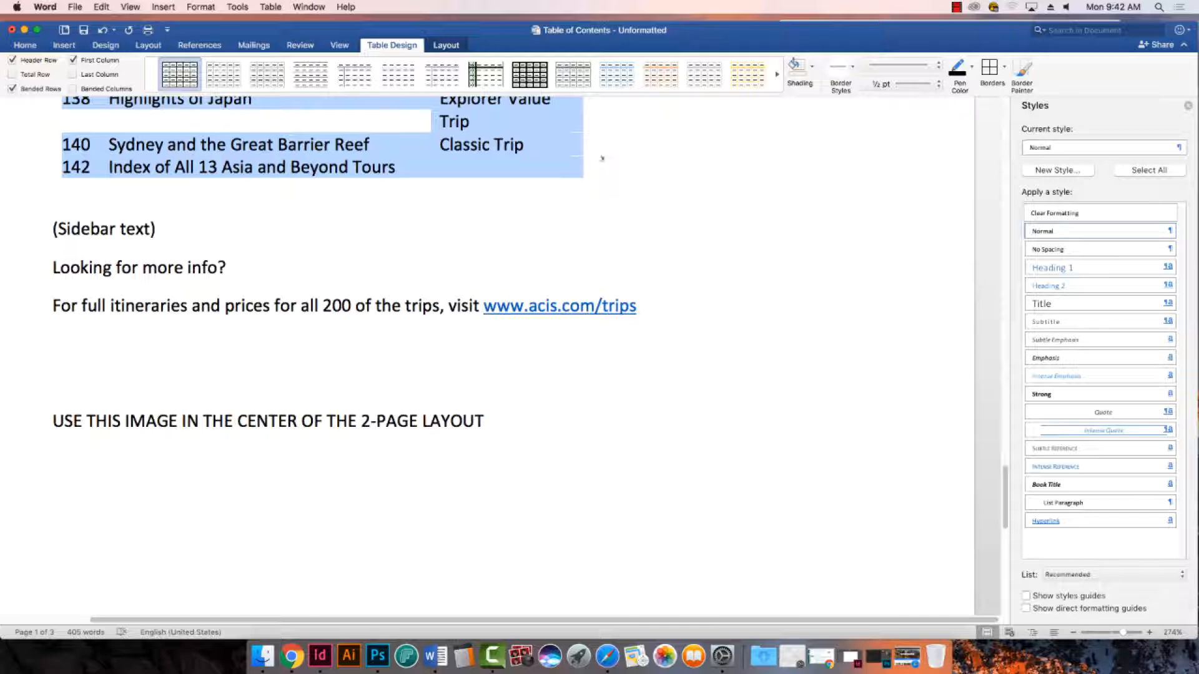
{"action": "mouse_move", "coordinate": [583, 159]}
{"action": "left_mouse_down"}
{"action": "mouse_move", "coordinate": [587, 149]}
{"action": "mouse_move", "coordinate": [592, 162]}
{"action": "mouse_move", "coordinate": [564, 163]}
{"action": "mouse_move", "coordinate": [522, 129]}
{"action": "mouse_move", "coordinate": [593, 165]}
{"action": "left_mouse_up"}
{"action": "left_click_drag", "start_coordinate": [1010, 487], "coordinate": [974, 170]}
{"action": "scroll", "coordinate": [974, 167], "scroll_direction": "up", "scroll_amount": 10}
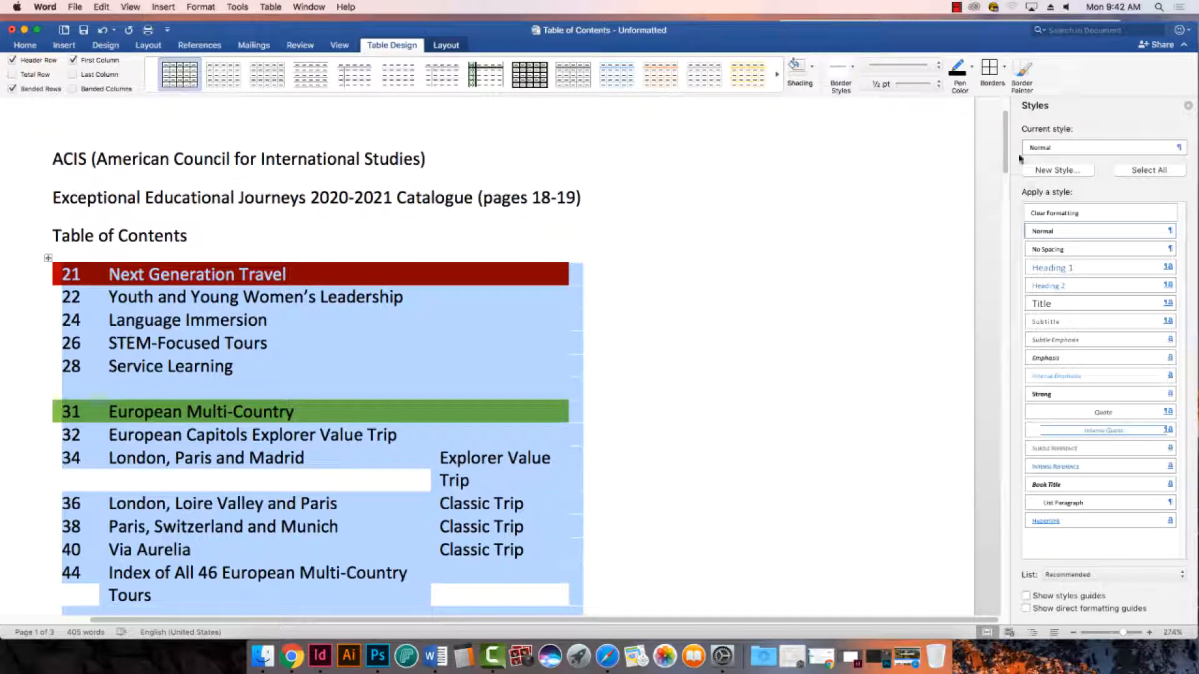
{"action": "left_click", "coordinate": [382, 46]}
{"action": "left_click", "coordinate": [392, 48]}
{"action": "left_click", "coordinate": [1004, 74]}
{"action": "left_click", "coordinate": [1007, 80]}
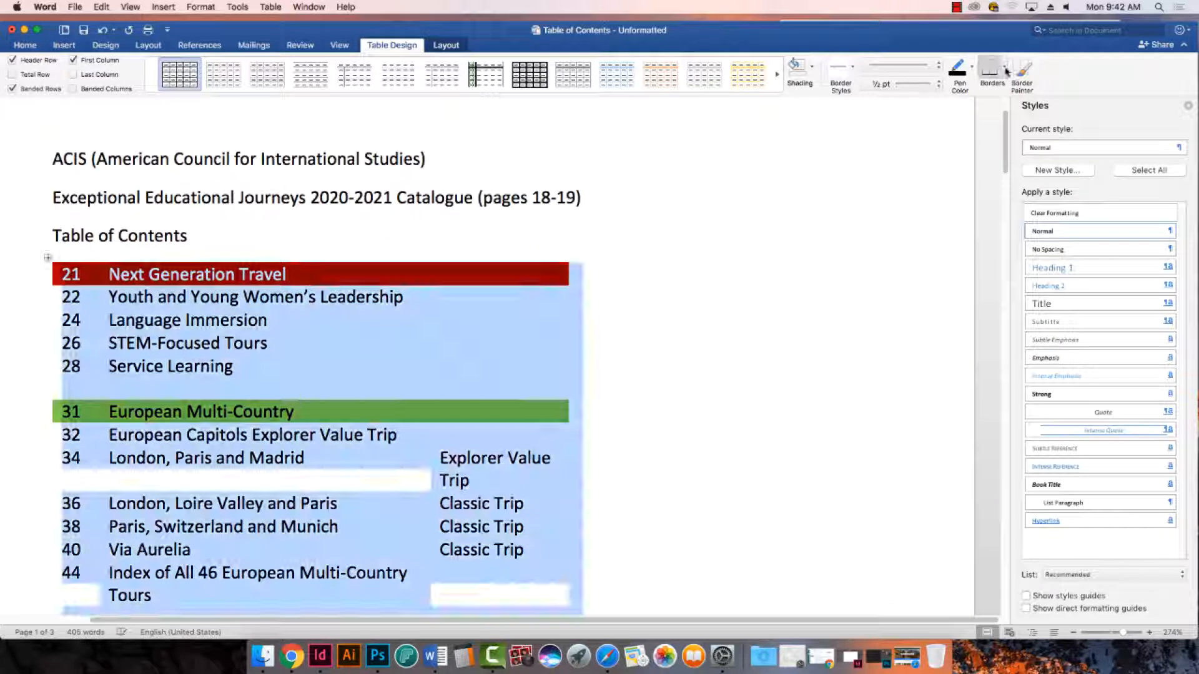
{"action": "left_click", "coordinate": [1005, 70]}
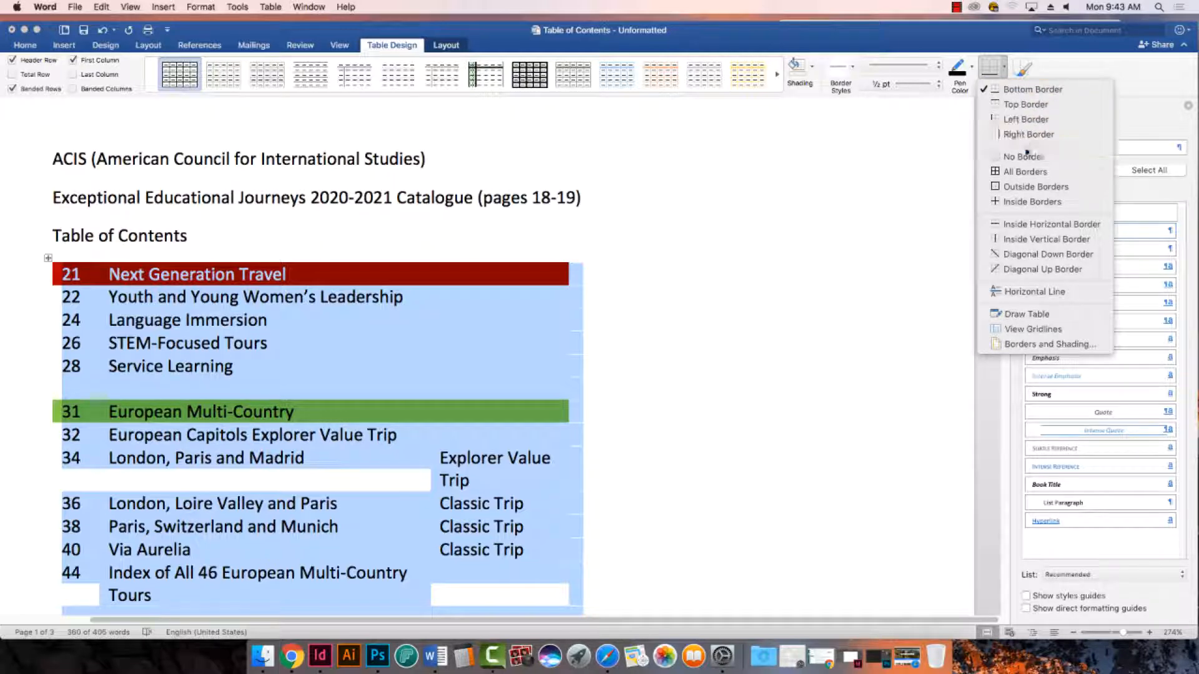
{"action": "left_click", "coordinate": [1027, 171]}
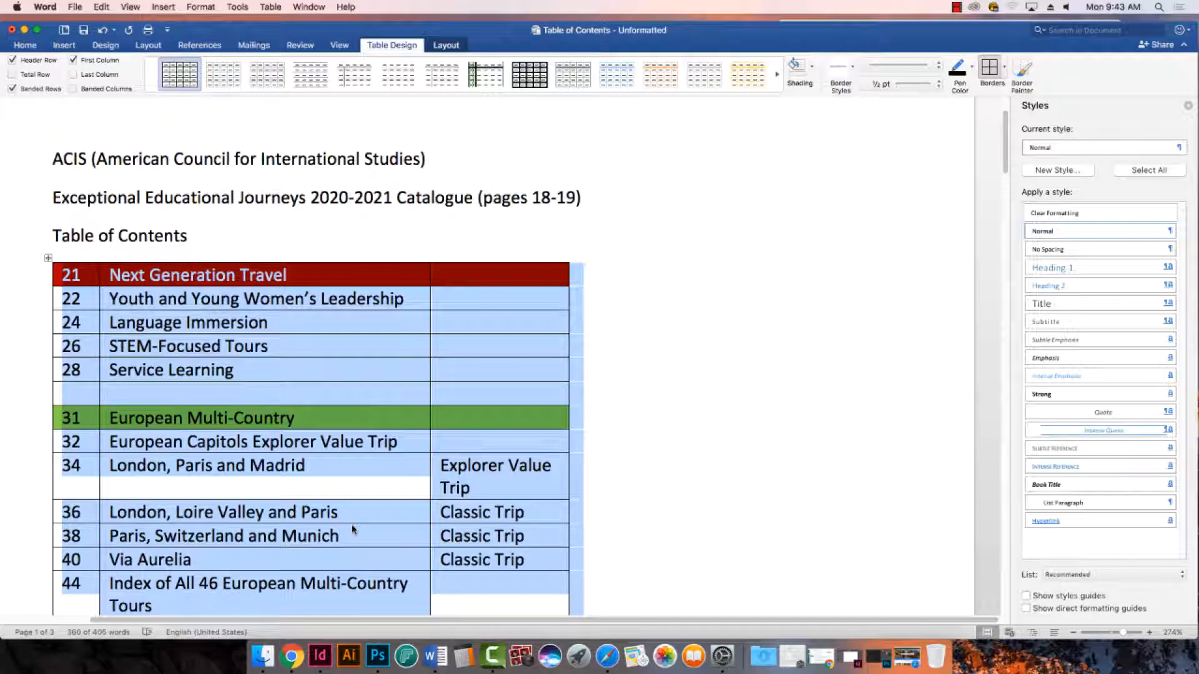
- Review the borders on every page of the table of contents table and check the document and table design options
{"action": "scroll", "coordinate": [353, 530], "scroll_direction": "down", "scroll_amount": 10}
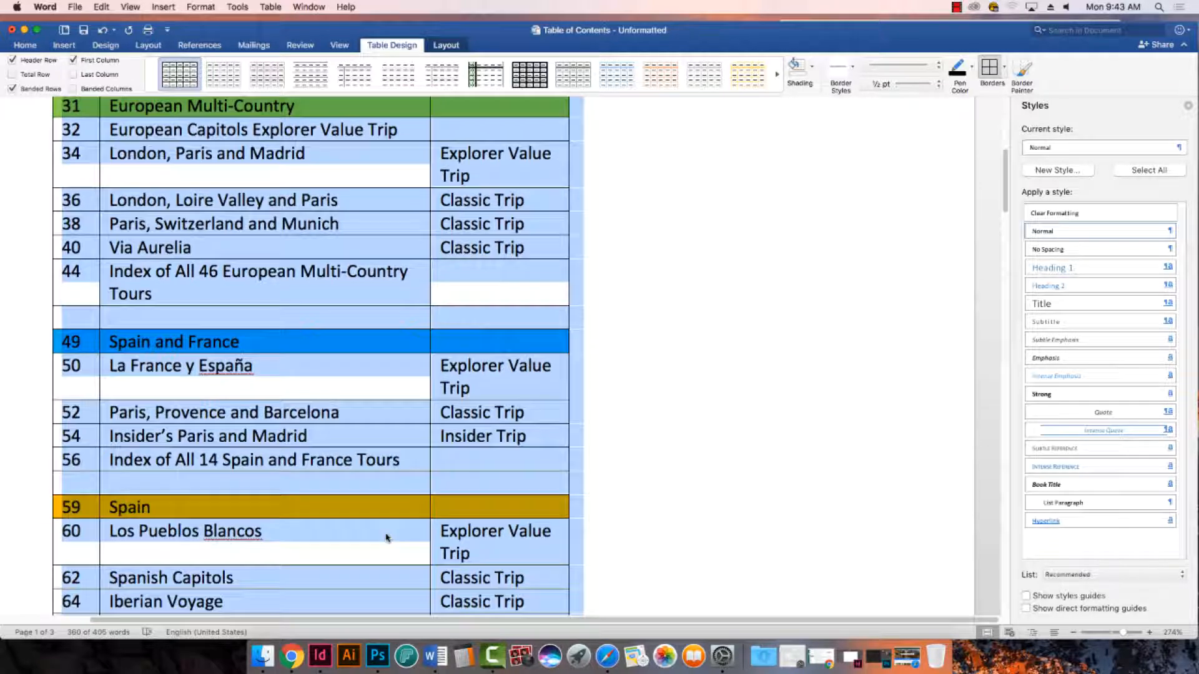
{"action": "scroll", "coordinate": [386, 537], "scroll_direction": "down", "scroll_amount": 20}
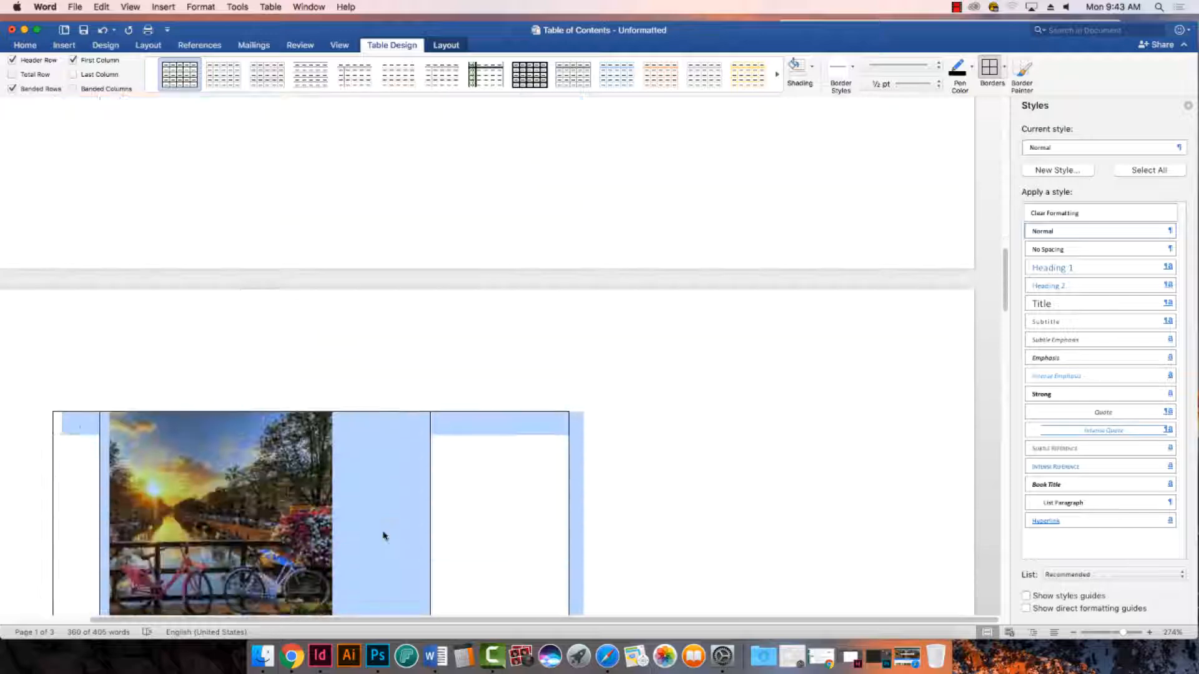
{"action": "scroll", "coordinate": [384, 536], "scroll_direction": "down", "scroll_amount": 20}
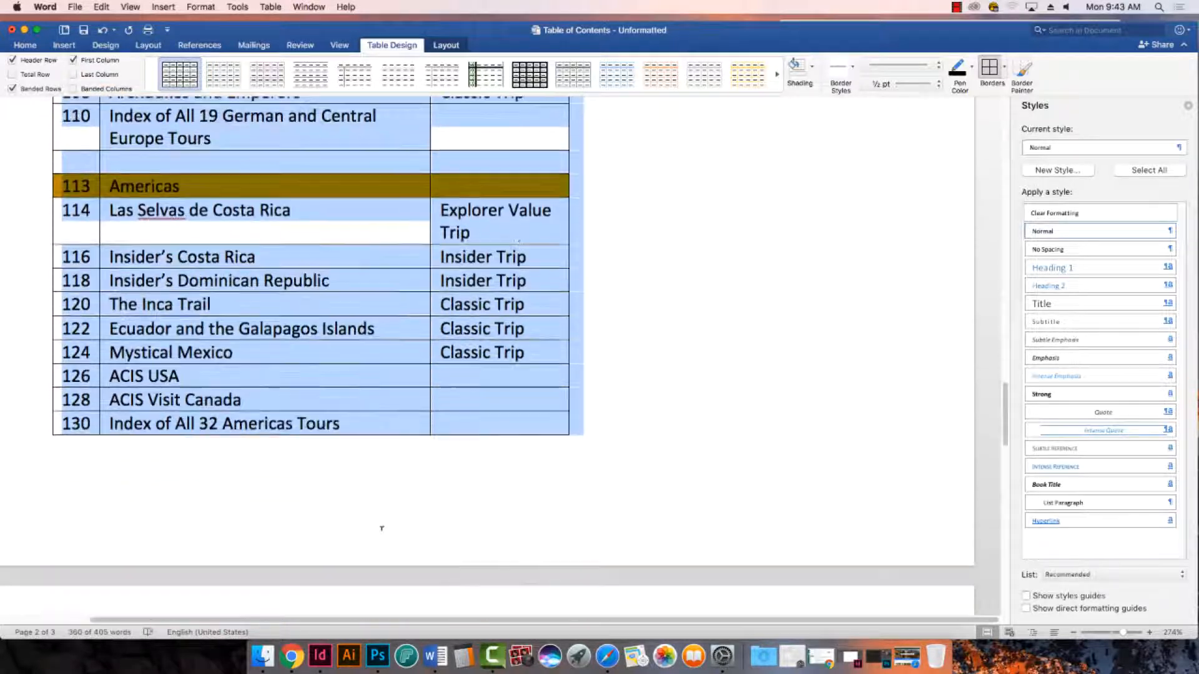
{"action": "scroll", "coordinate": [382, 529], "scroll_direction": "down", "scroll_amount": 15}
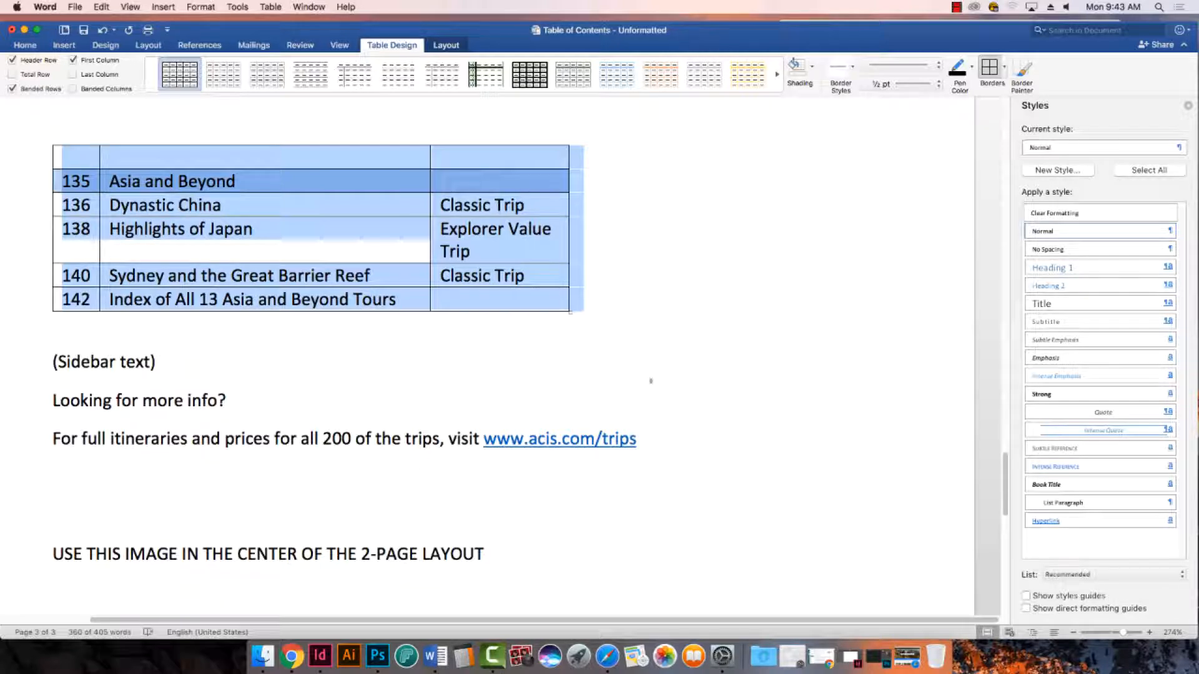
{"action": "scroll", "coordinate": [637, 406], "scroll_direction": "up", "scroll_amount": 10}
{"action": "scroll", "coordinate": [658, 400], "scroll_direction": "up", "scroll_amount": 15}
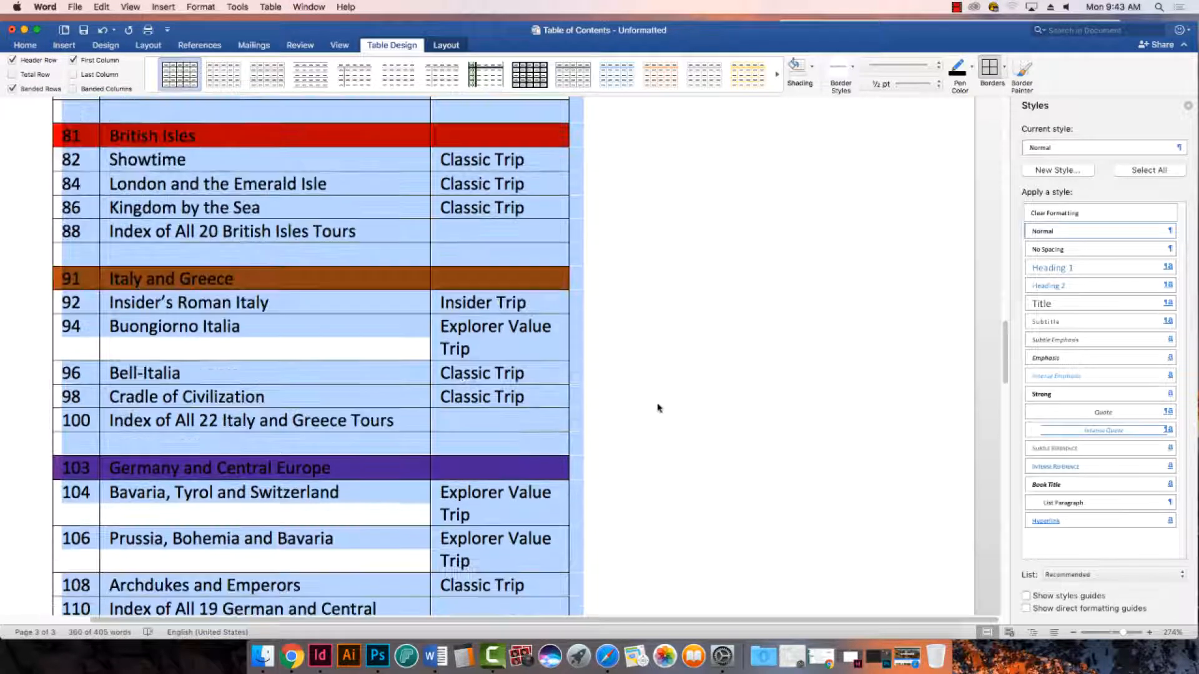
{"action": "scroll", "coordinate": [658, 411], "scroll_direction": "up", "scroll_amount": 15}
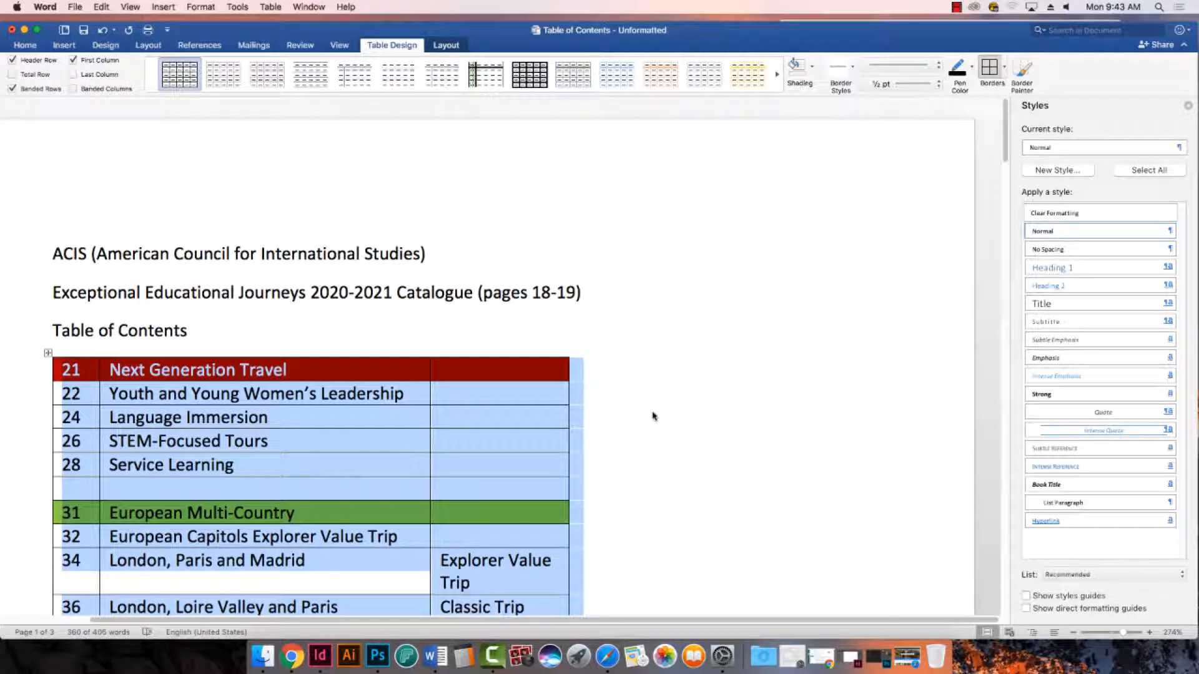
{"action": "scroll", "coordinate": [655, 406], "scroll_direction": "down", "scroll_amount": 2}
{"action": "scroll", "coordinate": [654, 406], "scroll_direction": "down", "scroll_amount": 1}
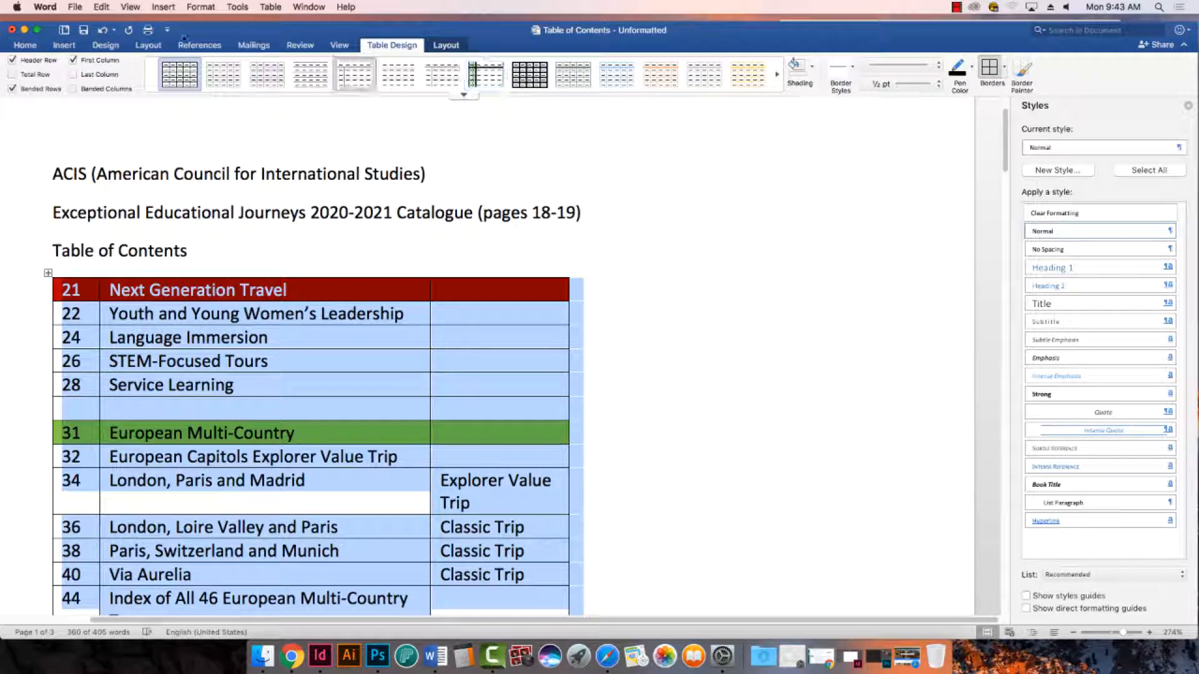
{"action": "left_click", "coordinate": [102, 48]}
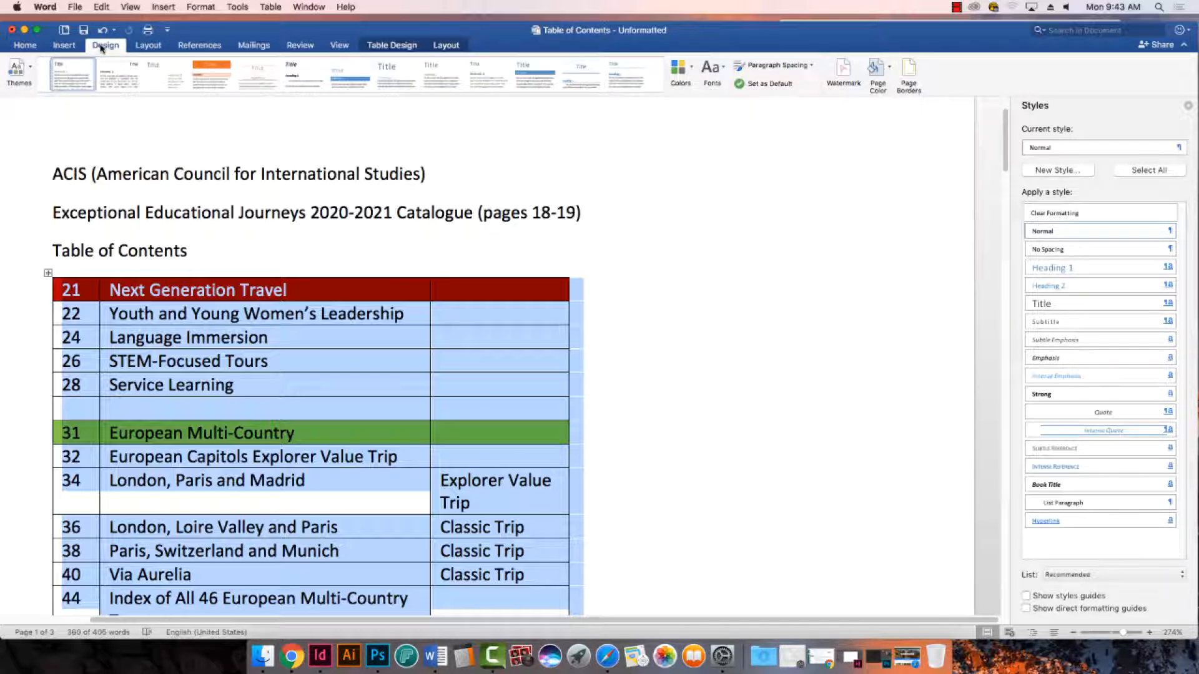
{"action": "left_click", "coordinate": [401, 47]}
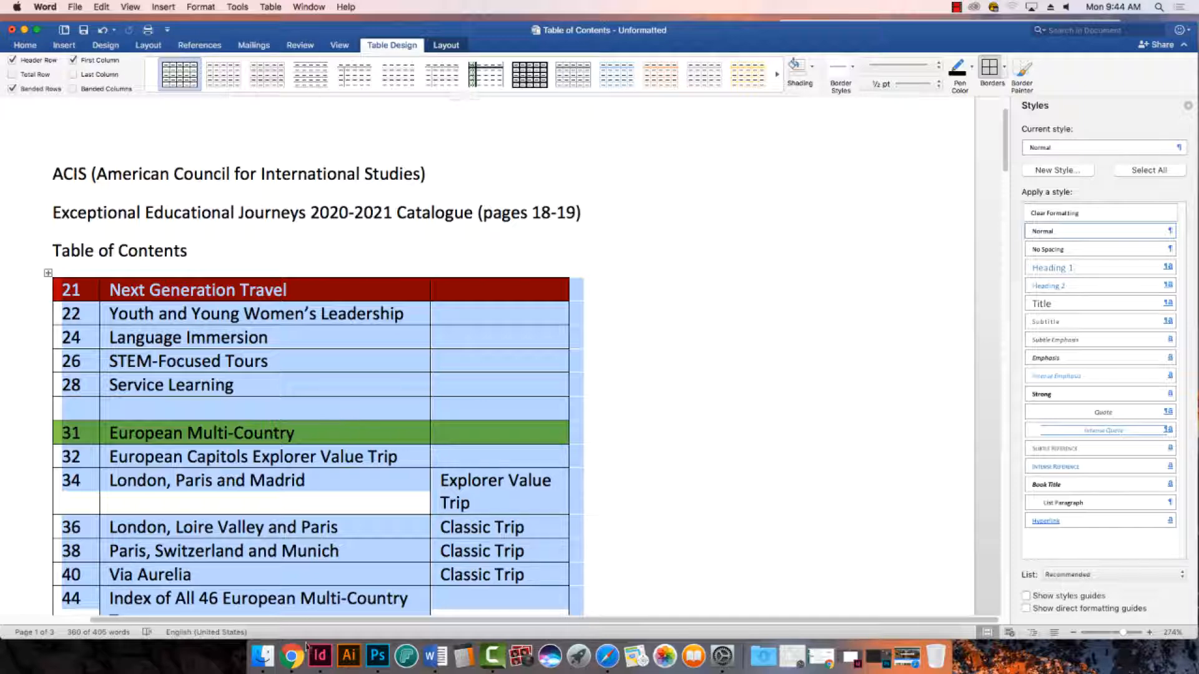
- Switch to Chrome and search the web in a new tab for "How to release text from a table in Word"
{"action": "left_click", "coordinate": [291, 656]}
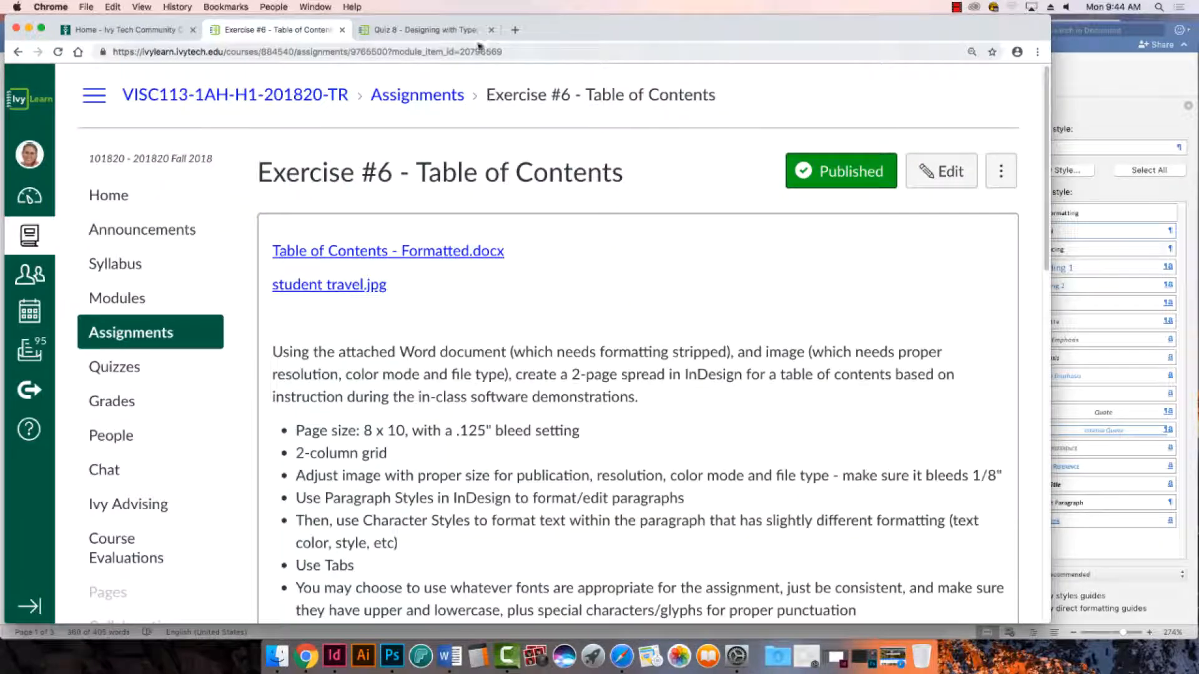
{"action": "left_click", "coordinate": [515, 30]}
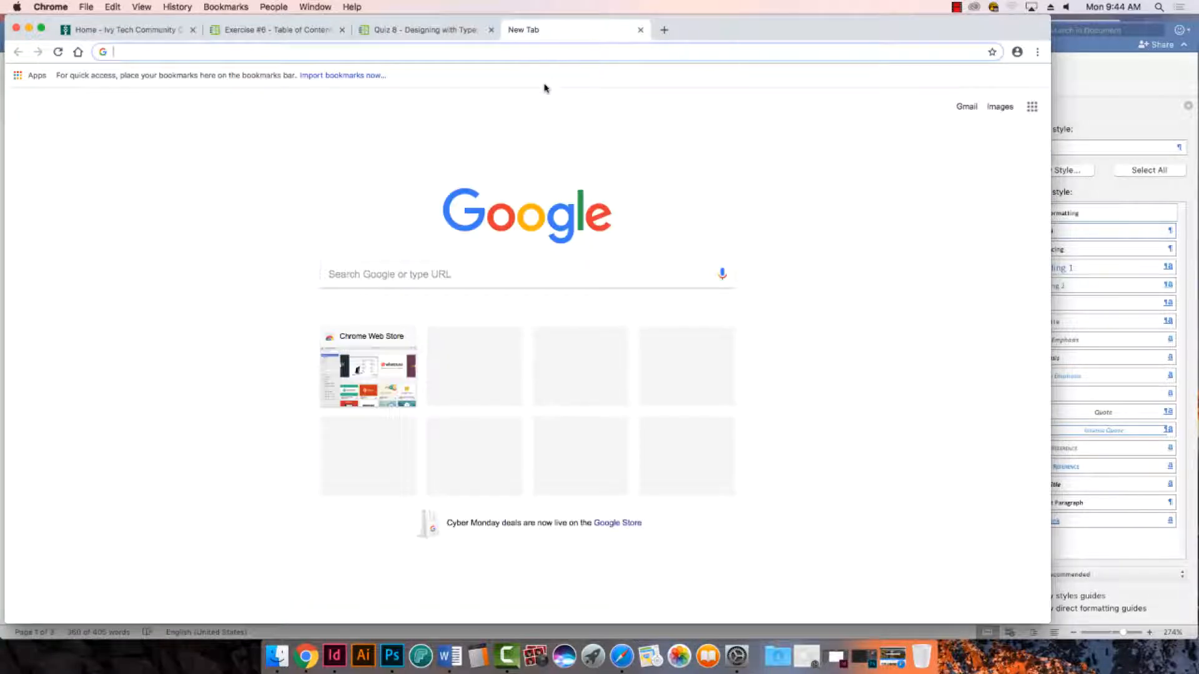
{"action": "left_click", "coordinate": [168, 50]}
{"action": "type", "text": "How to "}
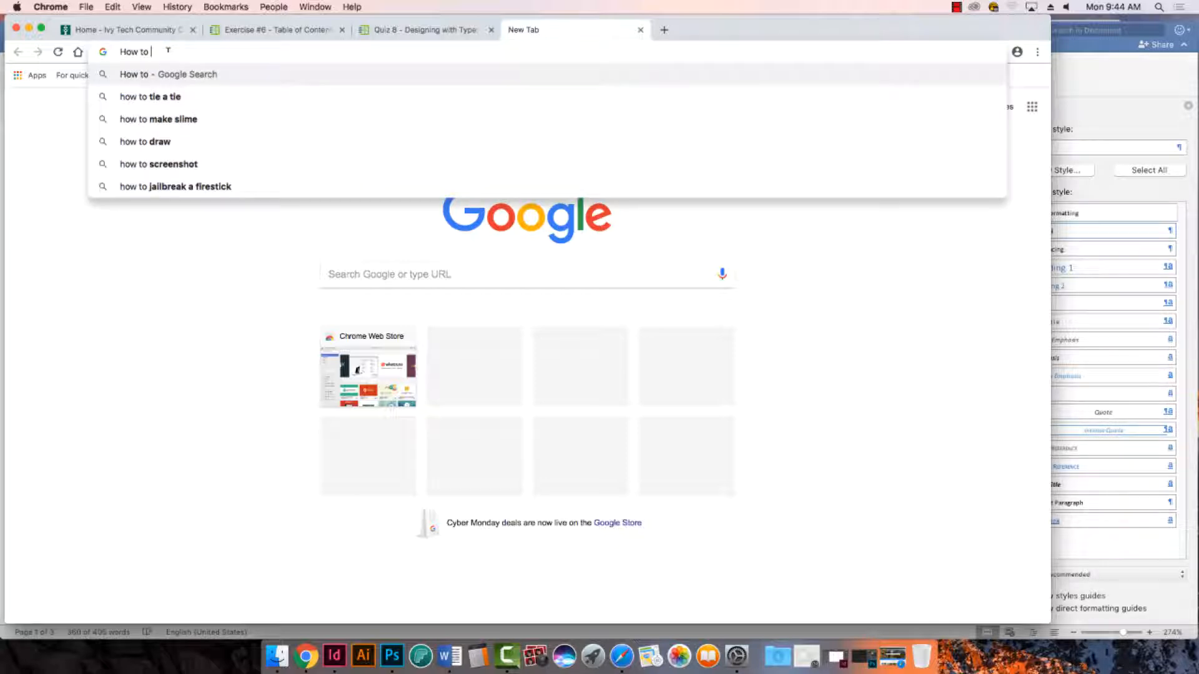
{"action": "type", "text": "release text "}
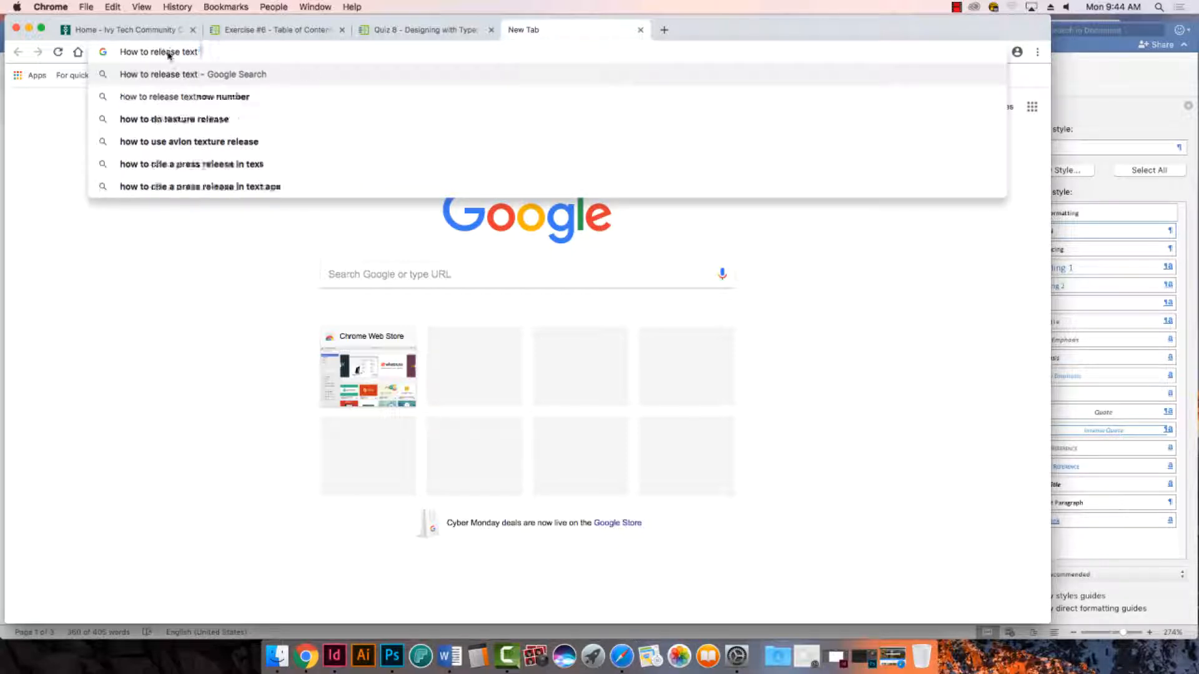
{"action": "type", "text": "from a table in"}
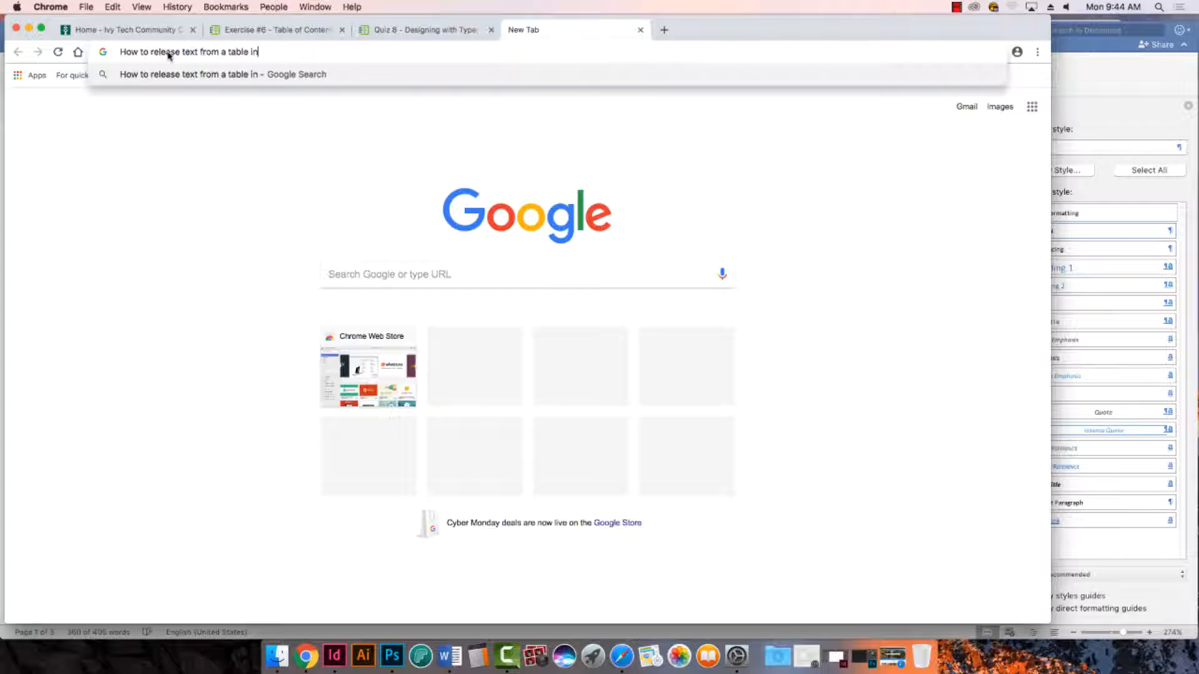
{"action": "type", "text": " Word"}
{"action": "key", "text": "Return"}
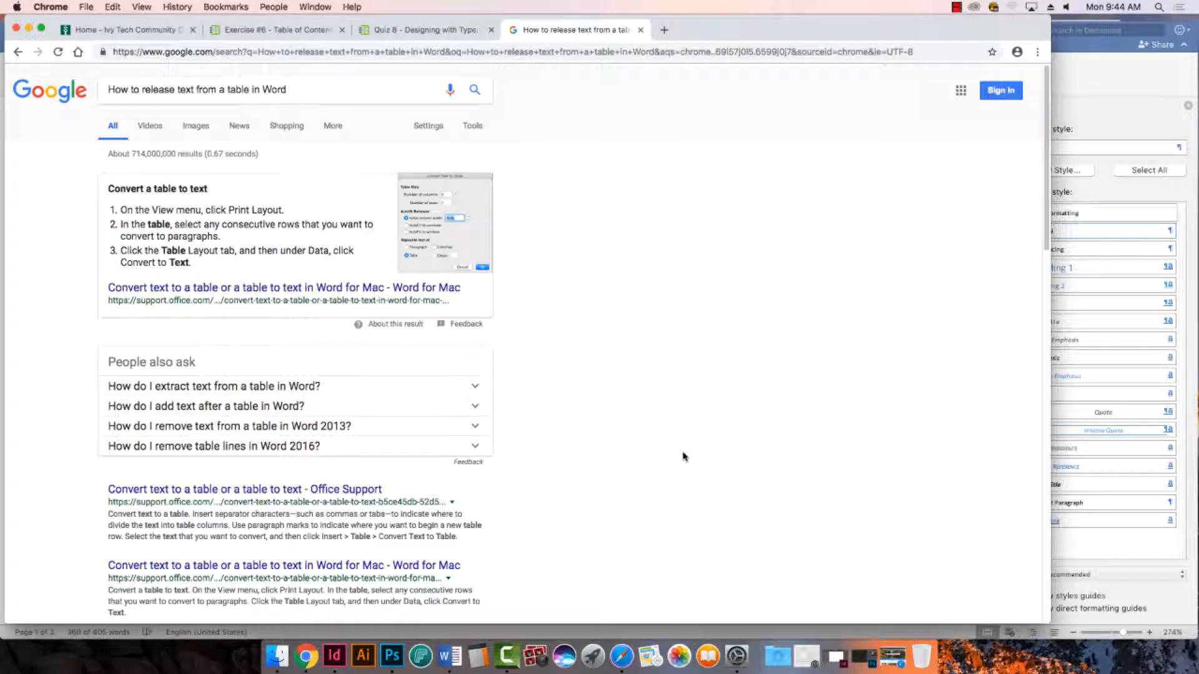
- Look through the search results and read the steps in Webucator's article "How to Convert a Table to Text in Microsoft Word"
{"action": "scroll", "coordinate": [571, 401], "scroll_direction": "down", "scroll_amount": 3}
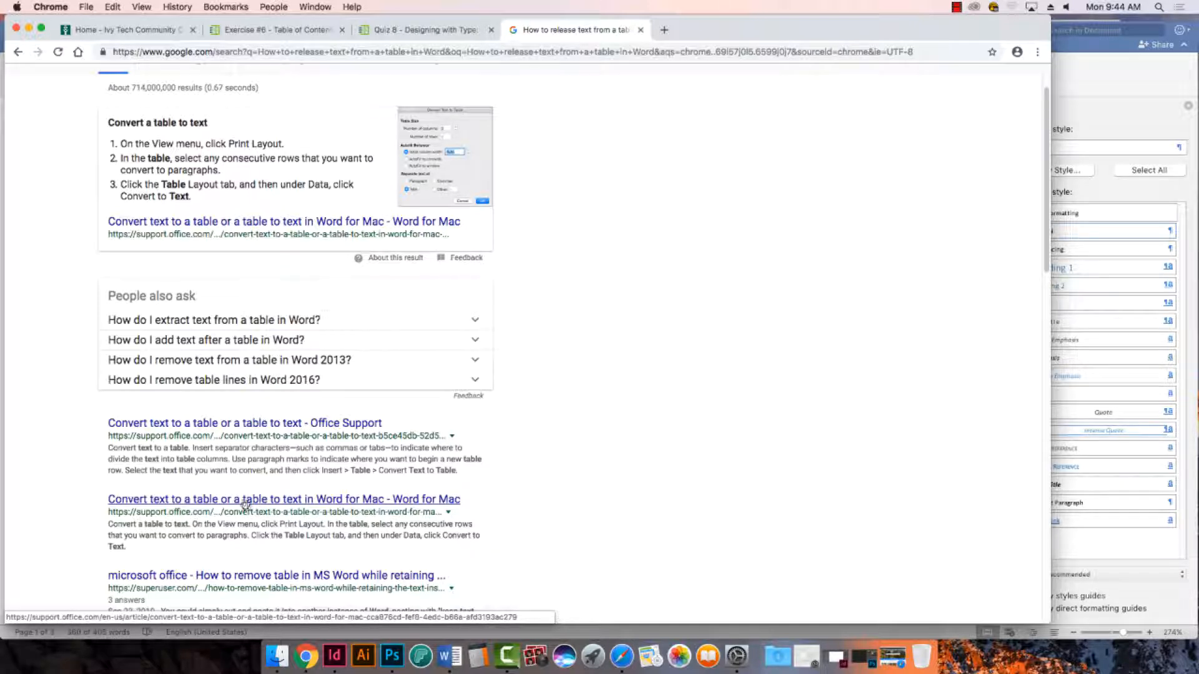
{"action": "scroll", "coordinate": [284, 499], "scroll_direction": "down", "scroll_amount": 3}
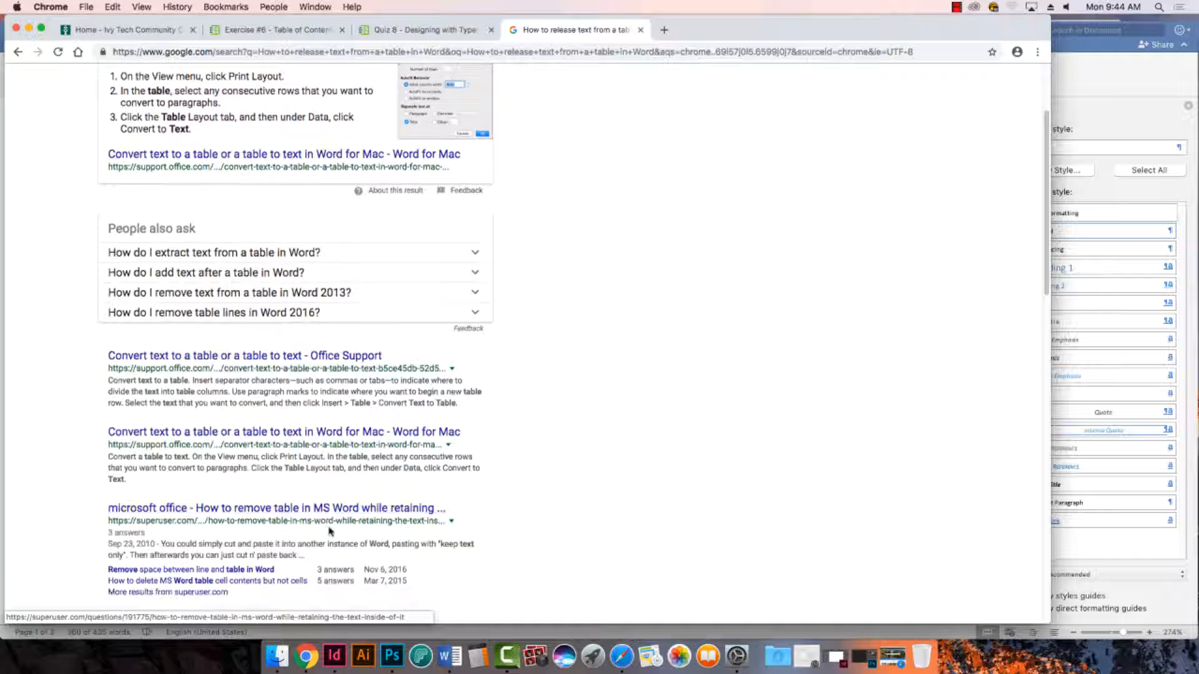
{"action": "scroll", "coordinate": [329, 531], "scroll_direction": "down", "scroll_amount": 3}
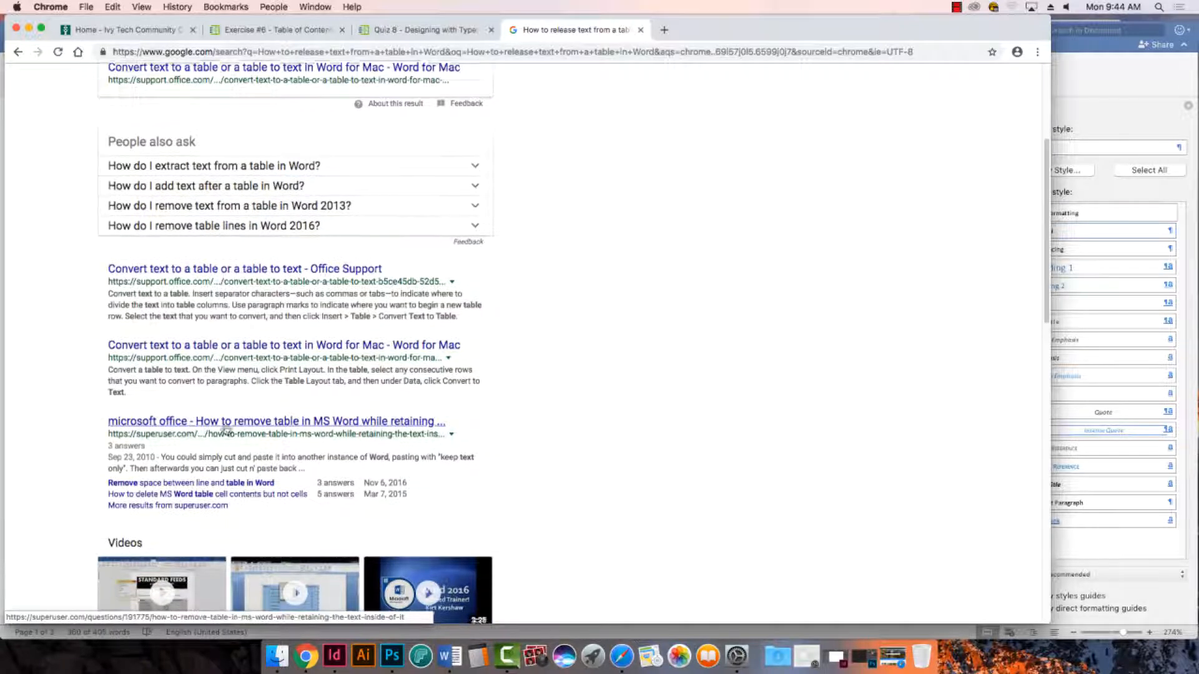
{"action": "scroll", "coordinate": [226, 433], "scroll_direction": "down", "scroll_amount": 6}
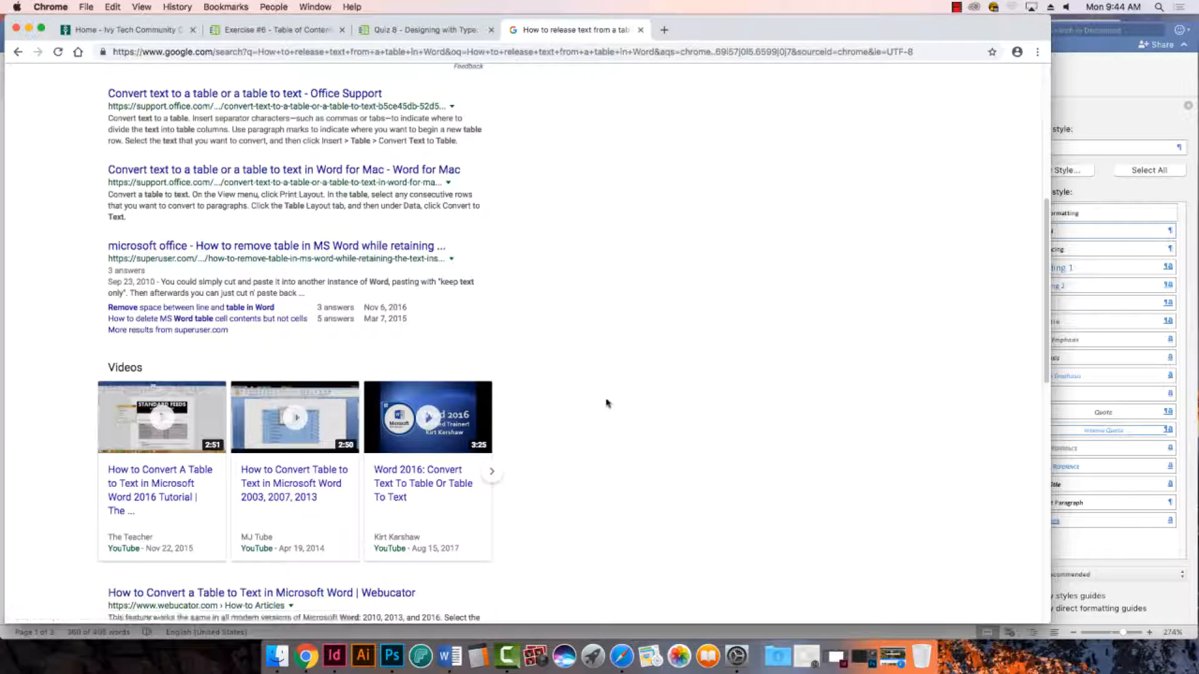
{"action": "scroll", "coordinate": [657, 416], "scroll_direction": "down", "scroll_amount": 3}
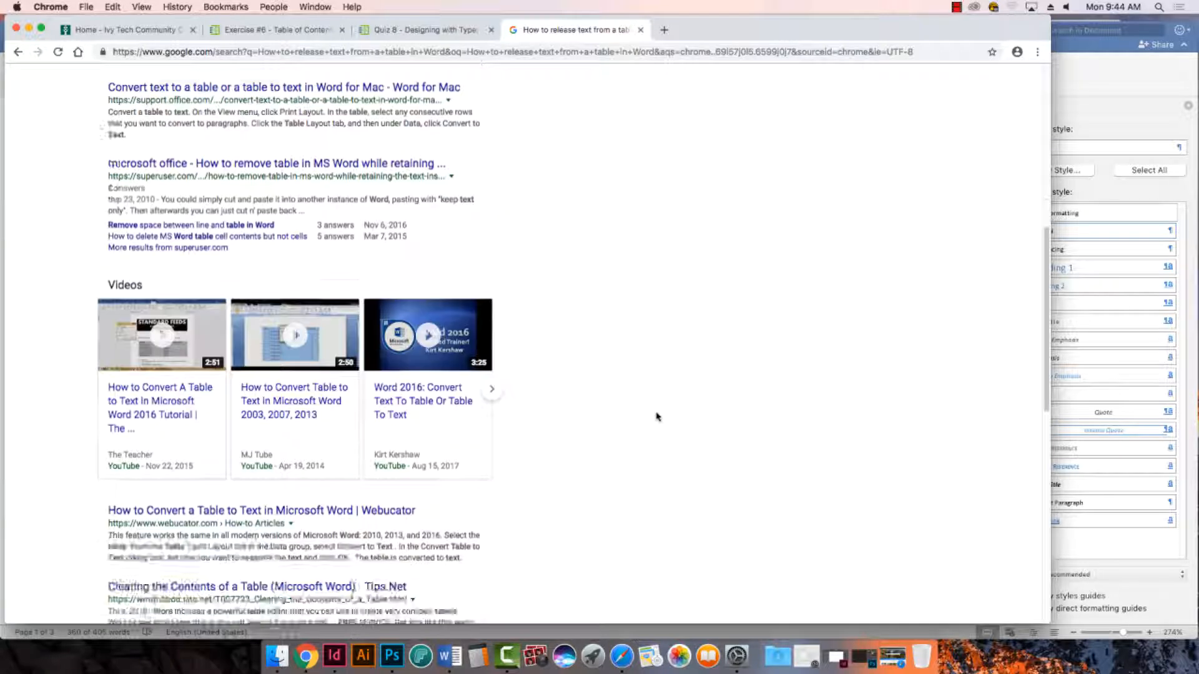
{"action": "scroll", "coordinate": [657, 417], "scroll_direction": "down", "scroll_amount": 2}
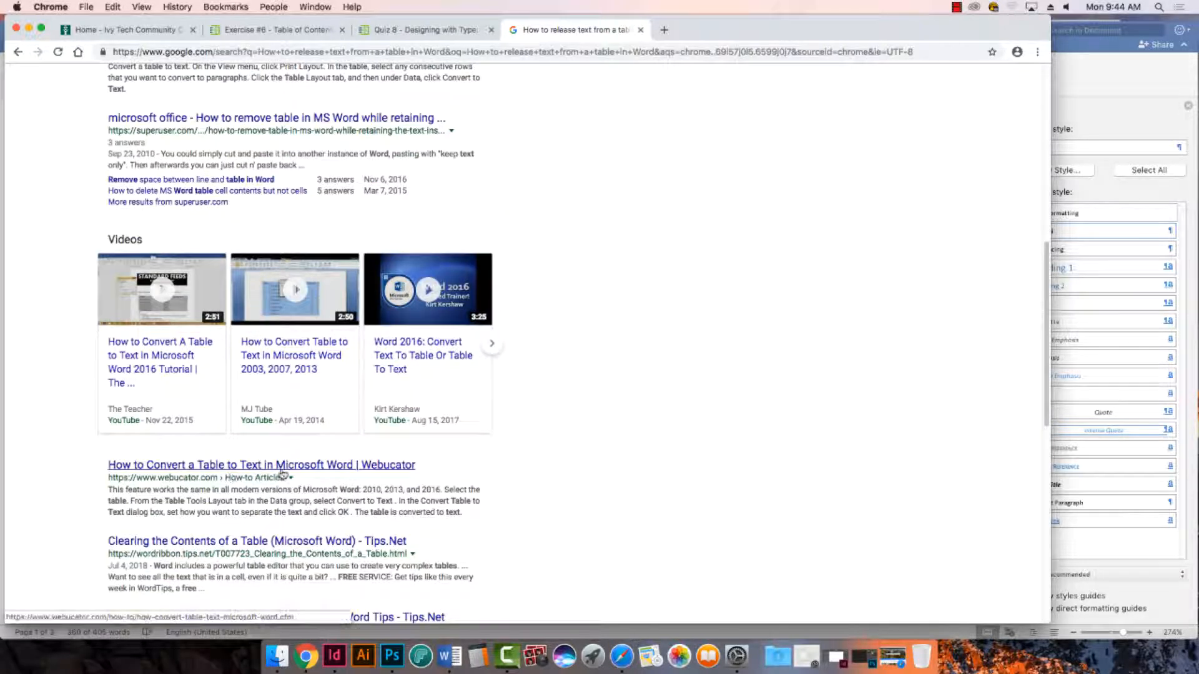
{"action": "left_click", "coordinate": [311, 473]}
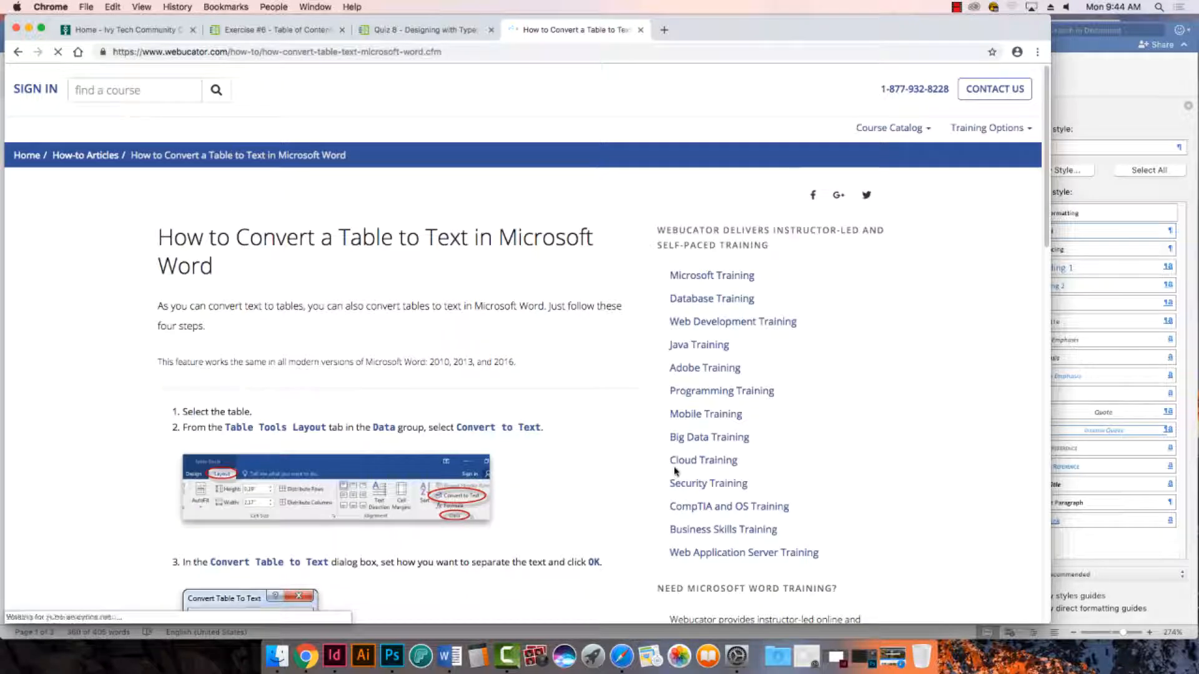
{"action": "scroll", "coordinate": [552, 478], "scroll_direction": "down", "scroll_amount": 5}
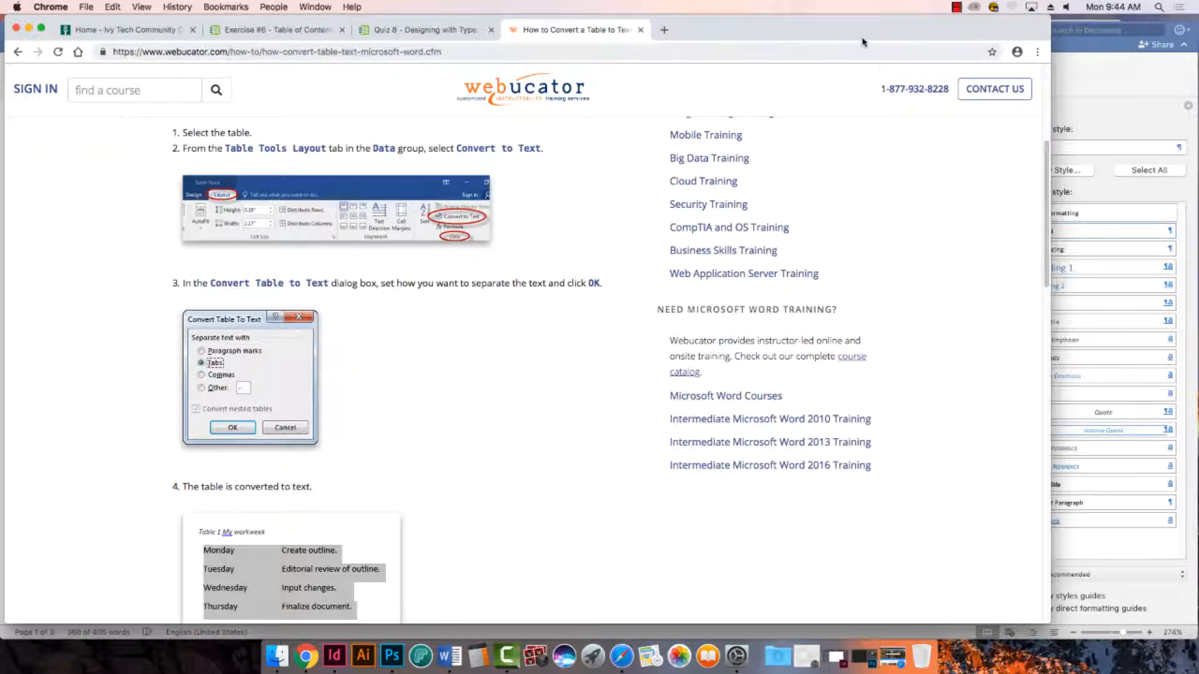
- Switch back to Word and convert the selected table of contents table to text separated with tabs
{"action": "mouse_move", "coordinate": [819, 34]}
{"action": "left_mouse_down"}
{"action": "mouse_move", "coordinate": [849, 46]}
{"action": "mouse_move", "coordinate": [817, 40]}
{"action": "left_mouse_up"}
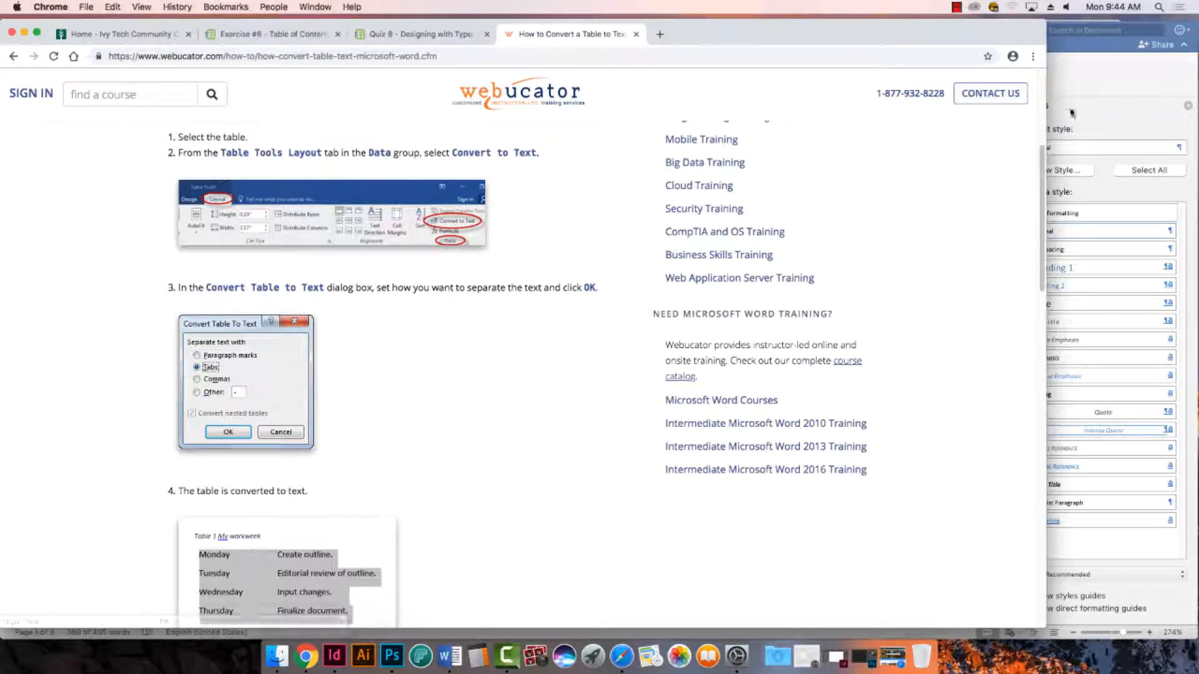
{"action": "left_click", "coordinate": [1087, 90]}
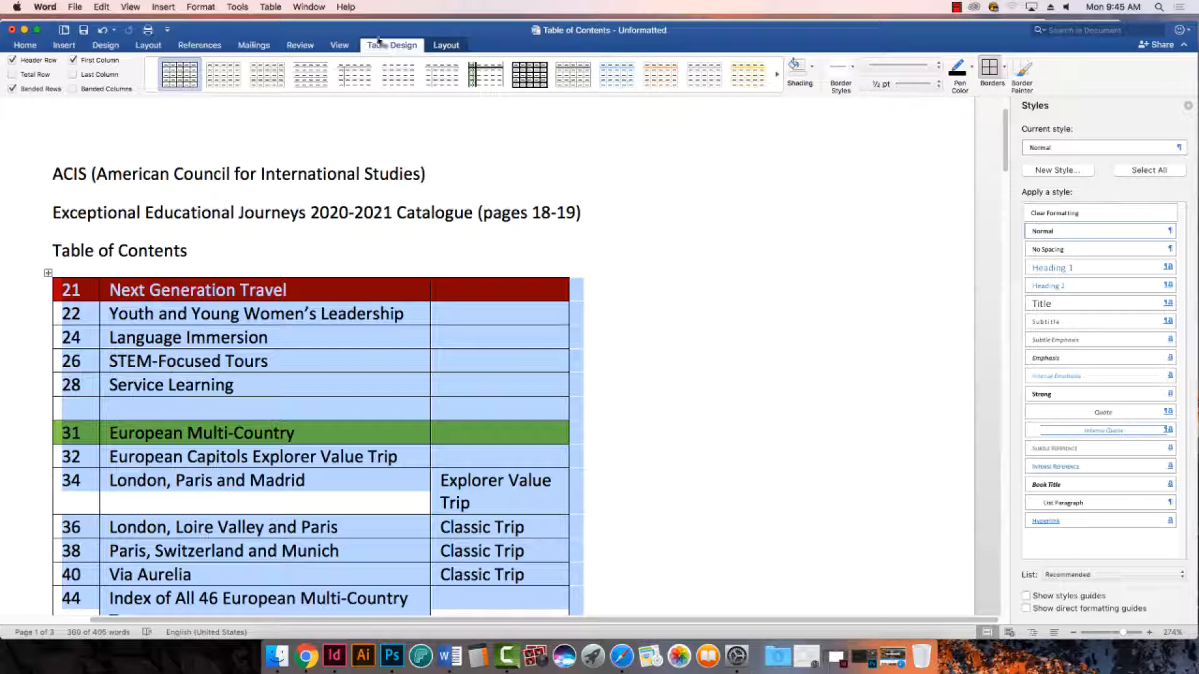
{"action": "left_click", "coordinate": [306, 655]}
{"action": "left_click", "coordinate": [271, 7]}
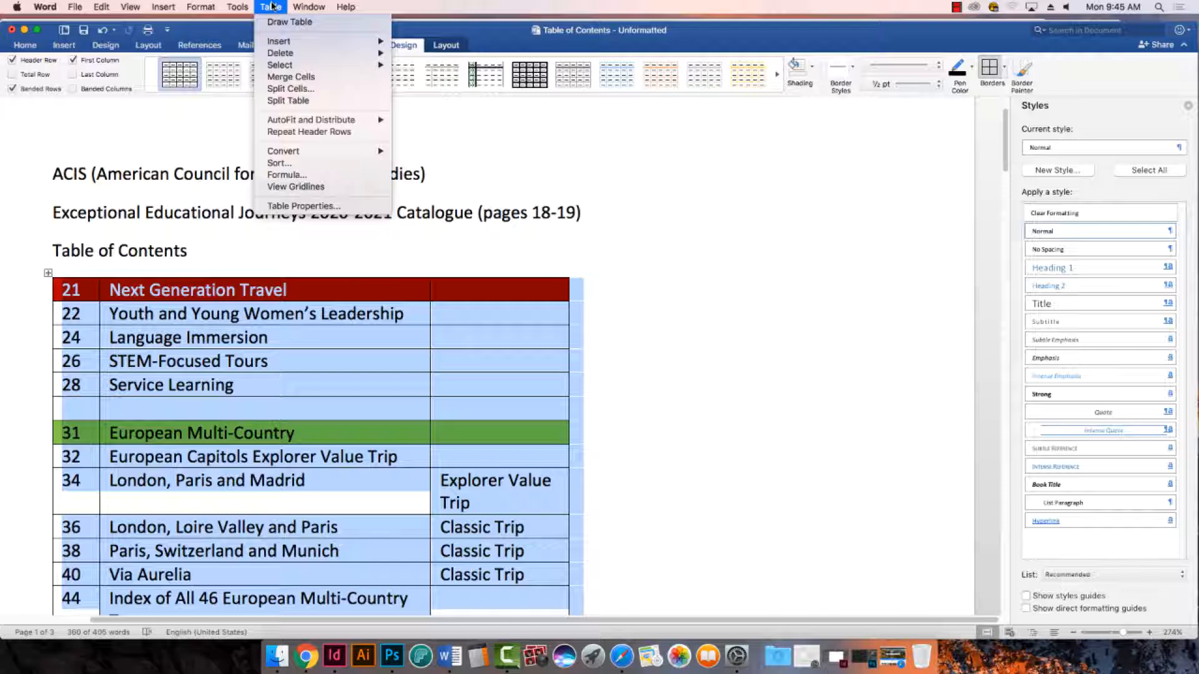
{"action": "mouse_move", "coordinate": [293, 152]}
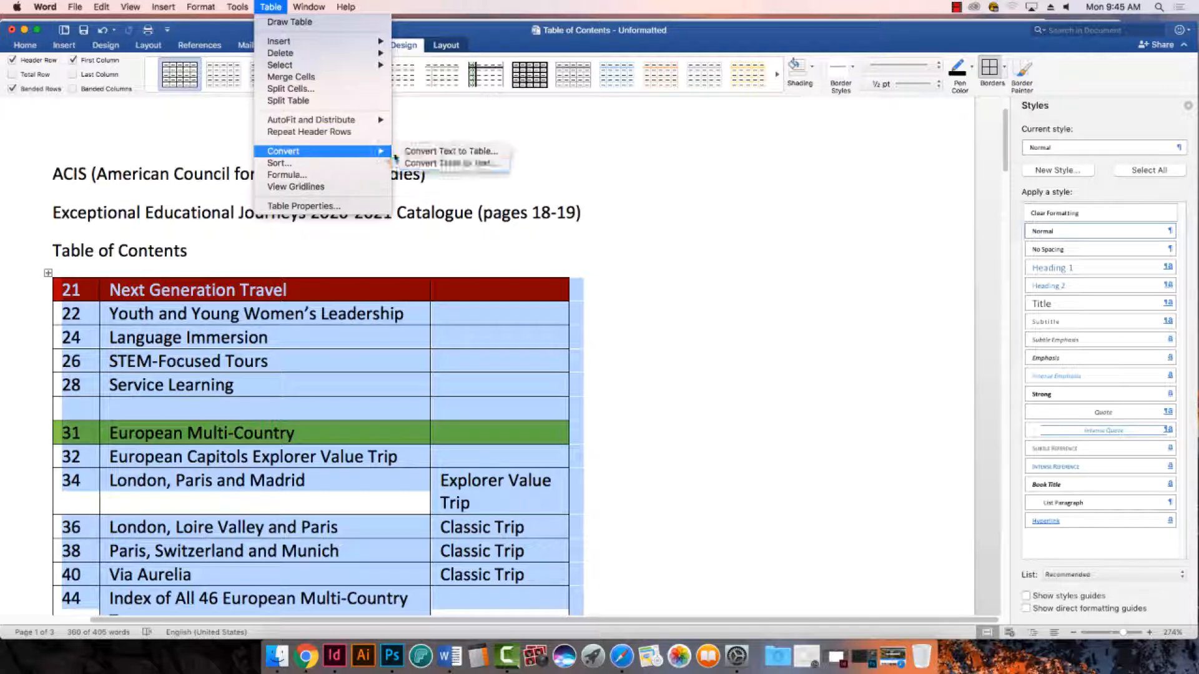
{"action": "left_click", "coordinate": [438, 163]}
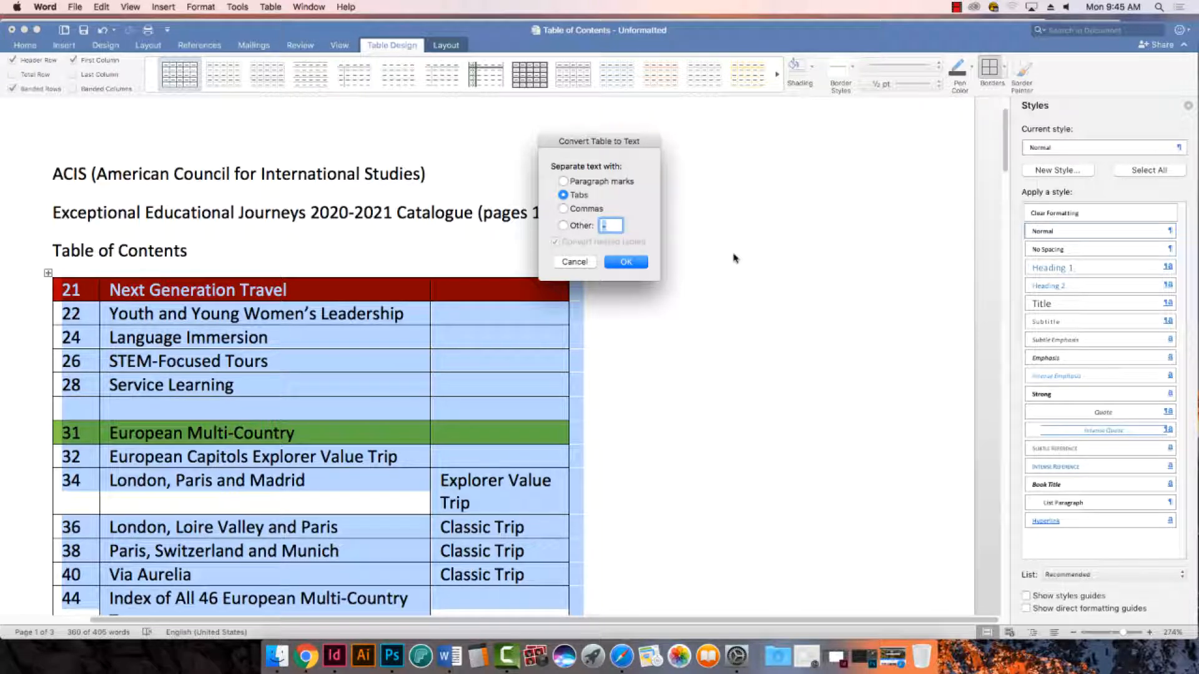
{"action": "left_click", "coordinate": [627, 262]}
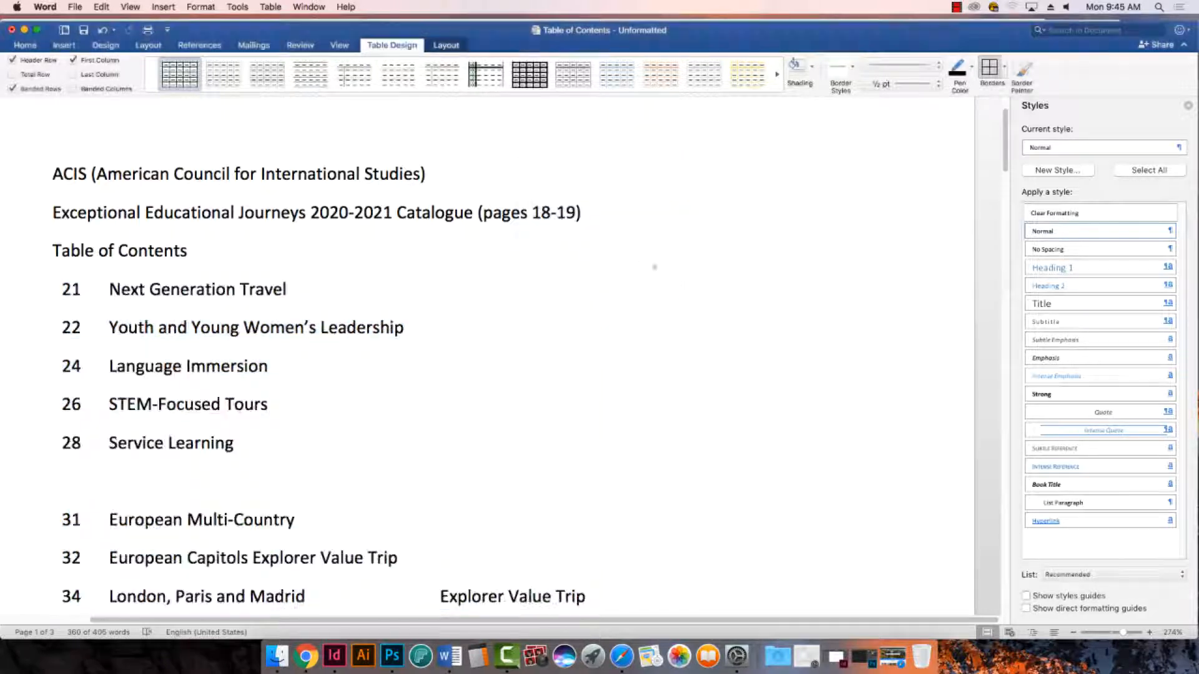
- Undo the table conversion and convert the table of contents table to text separated with tabs once more
{"action": "key", "text": "super+z"}
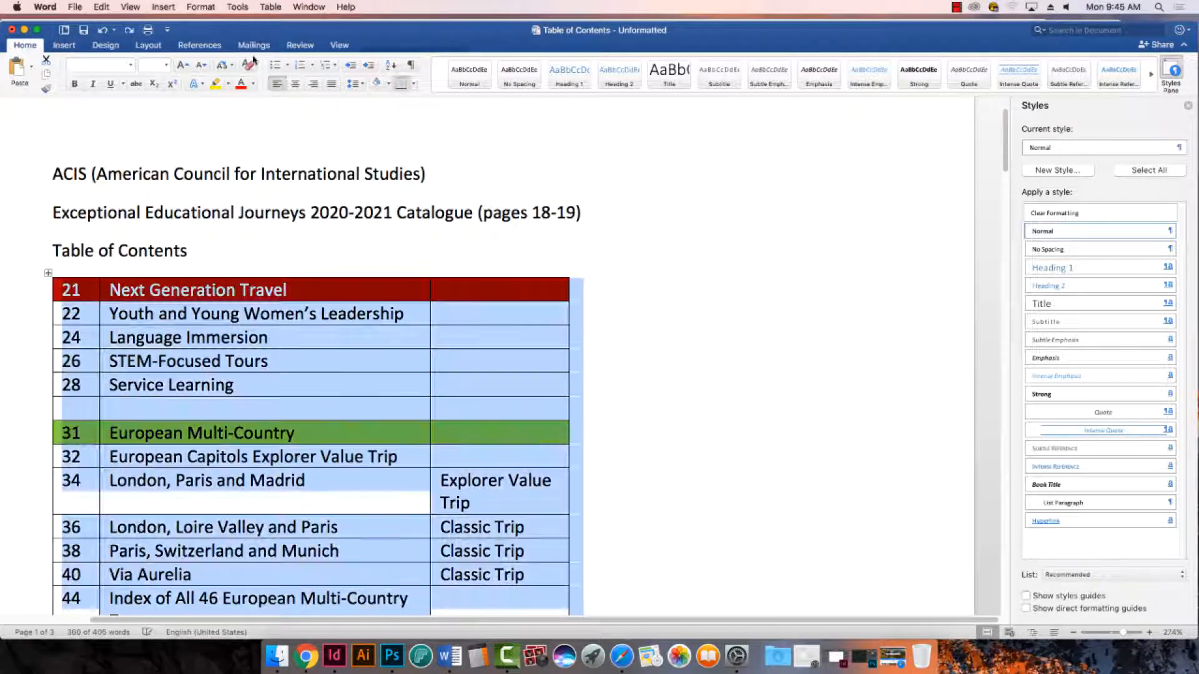
{"action": "left_click", "coordinate": [270, 7]}
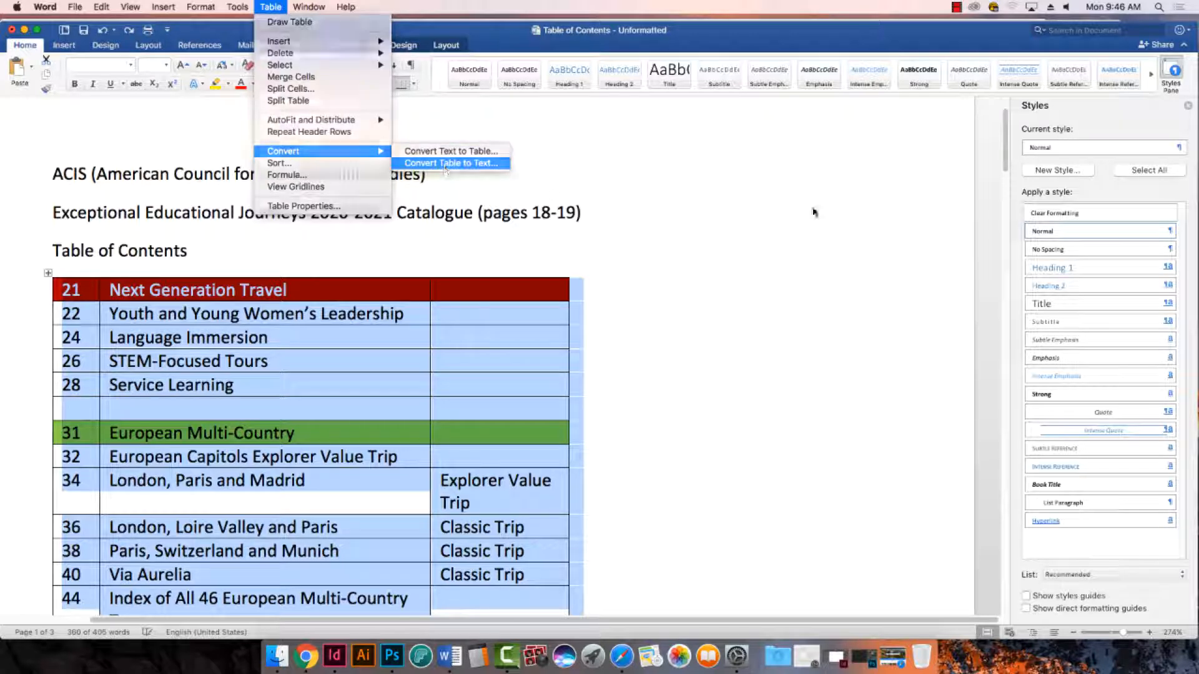
{"action": "left_click", "coordinate": [445, 164]}
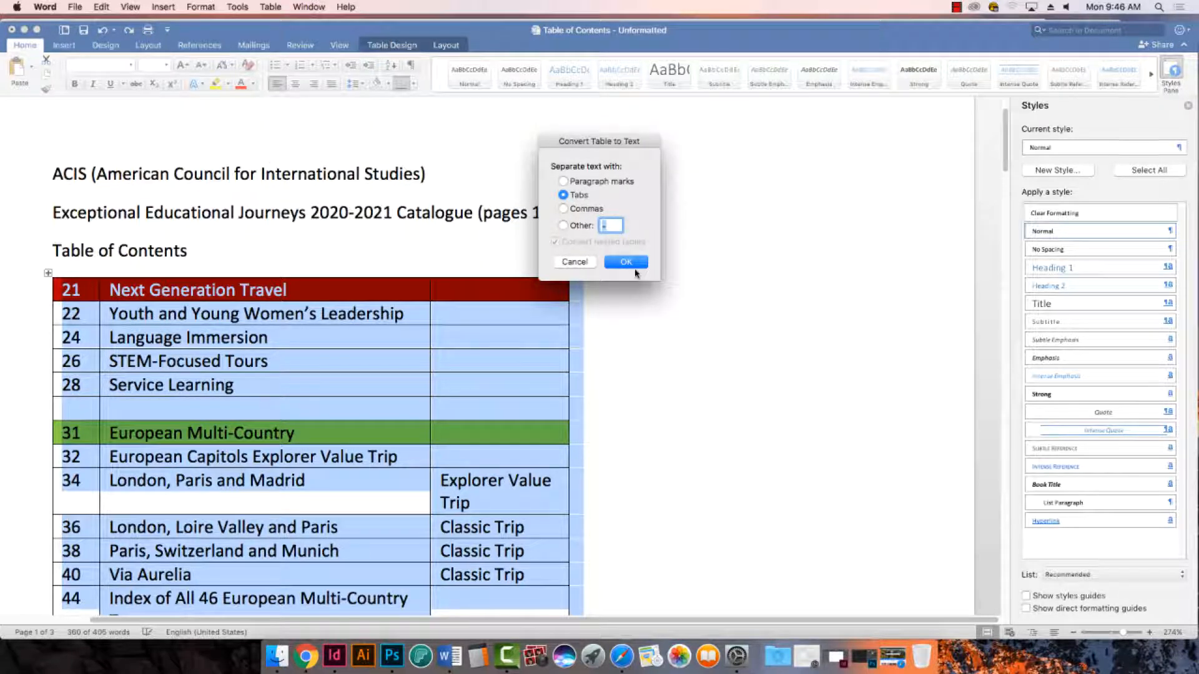
{"action": "left_click", "coordinate": [626, 262]}
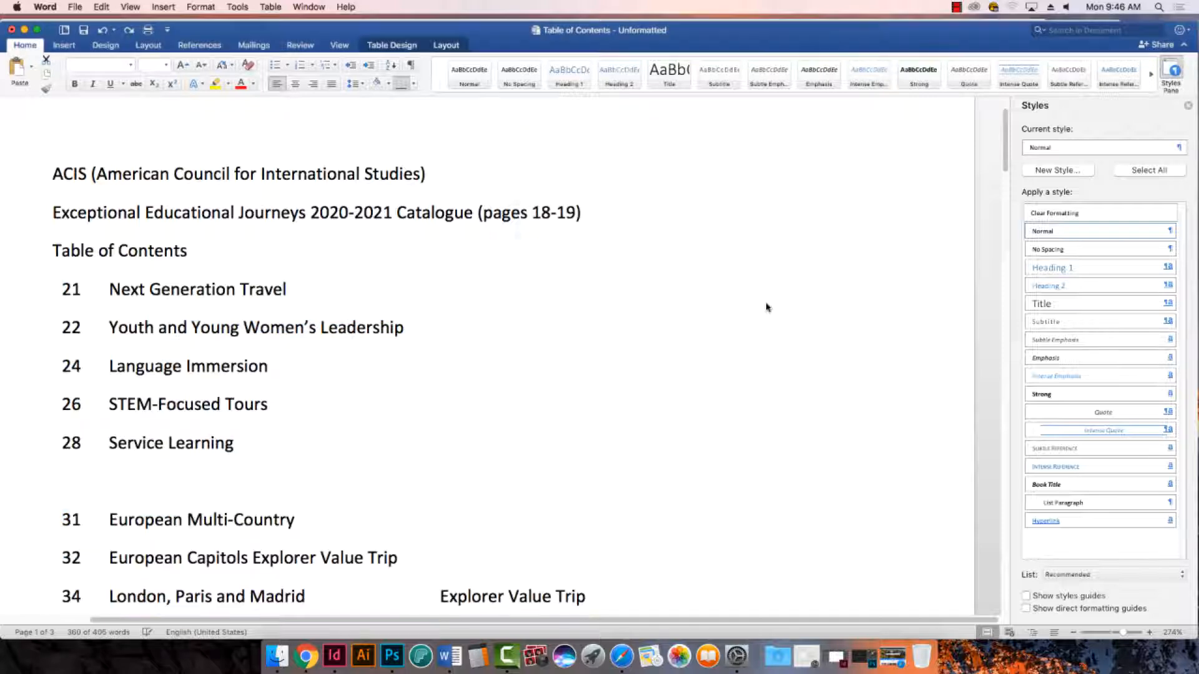
- Review the converted table of contents text, including its paragraph spacing and the image on the second page
{"action": "scroll", "coordinate": [783, 344], "scroll_direction": "down", "scroll_amount": 3}
{"action": "scroll", "coordinate": [783, 345], "scroll_direction": "down", "scroll_amount": 10}
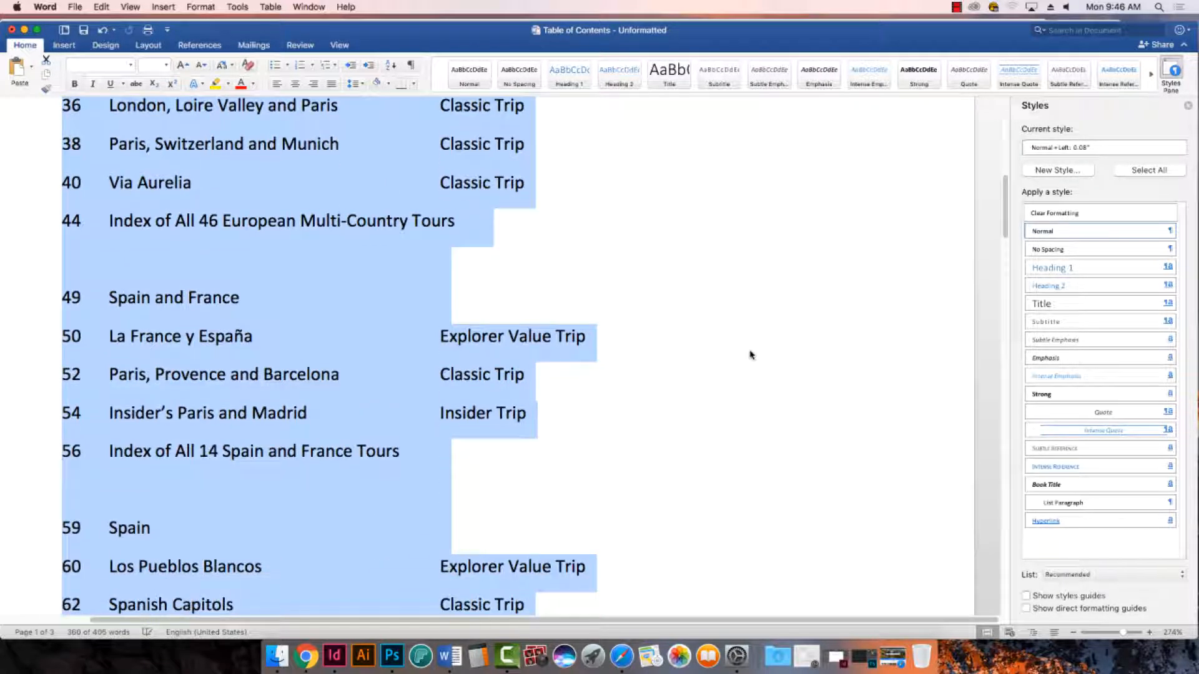
{"action": "scroll", "coordinate": [752, 357], "scroll_direction": "up", "scroll_amount": 10}
{"action": "scroll", "coordinate": [706, 375], "scroll_direction": "down", "scroll_amount": 10}
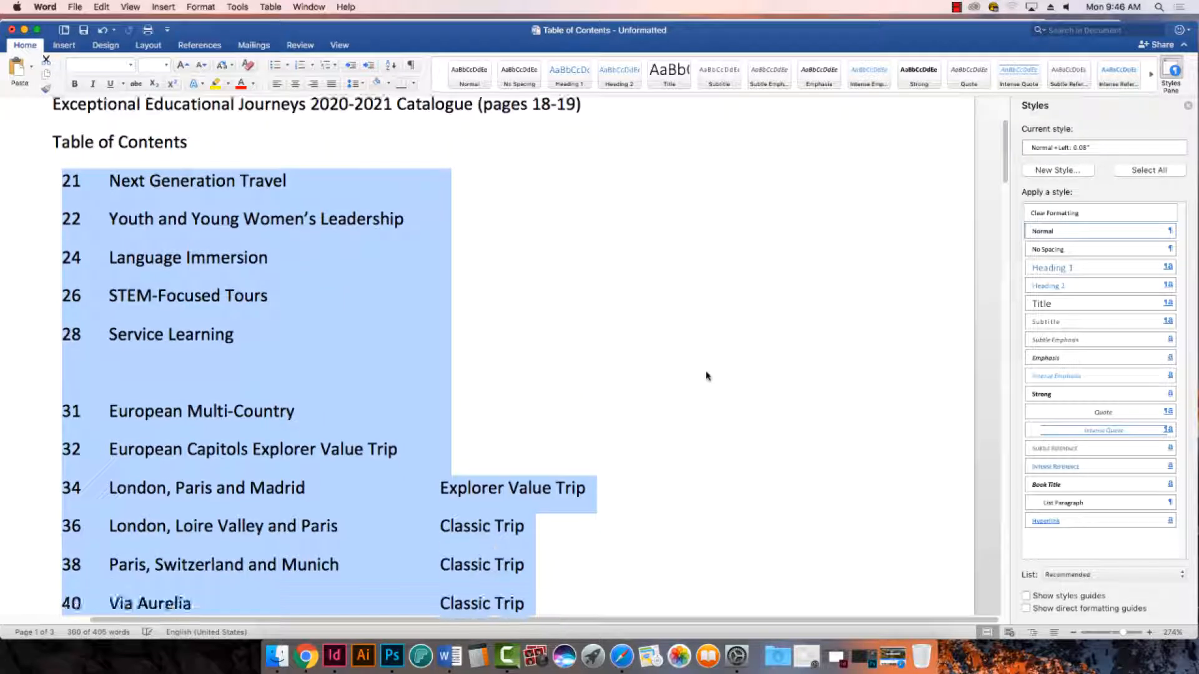
{"action": "scroll", "coordinate": [706, 376], "scroll_direction": "down", "scroll_amount": 3}
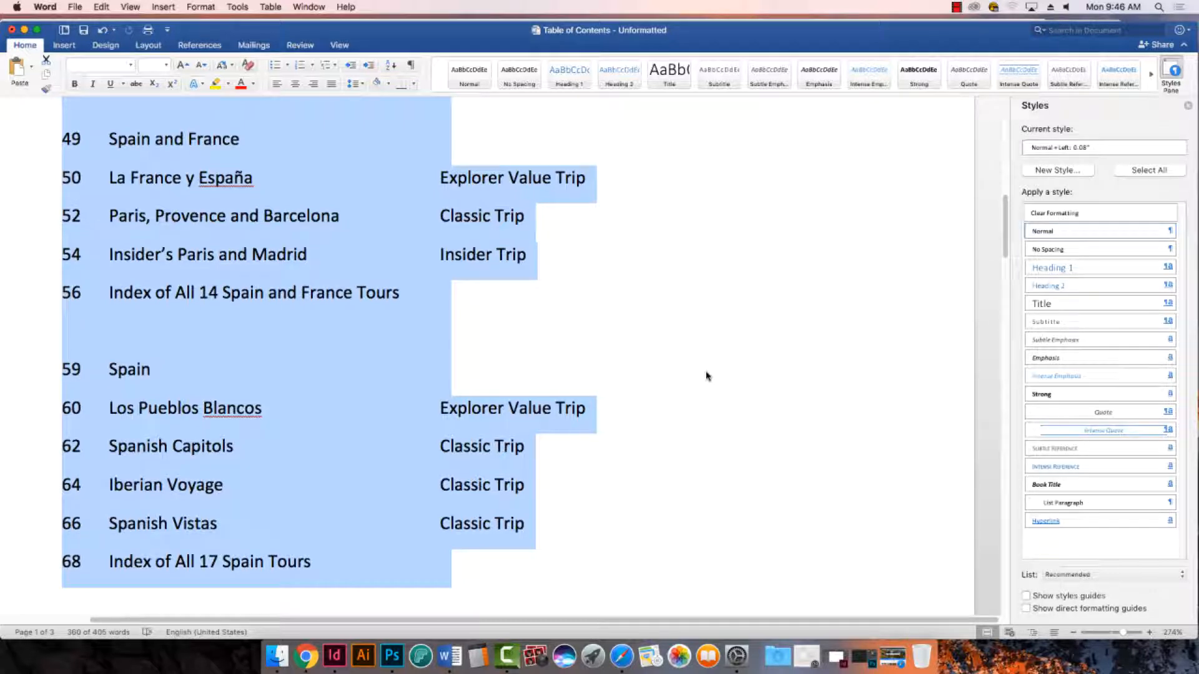
{"action": "scroll", "coordinate": [659, 409], "scroll_direction": "down", "scroll_amount": 10}
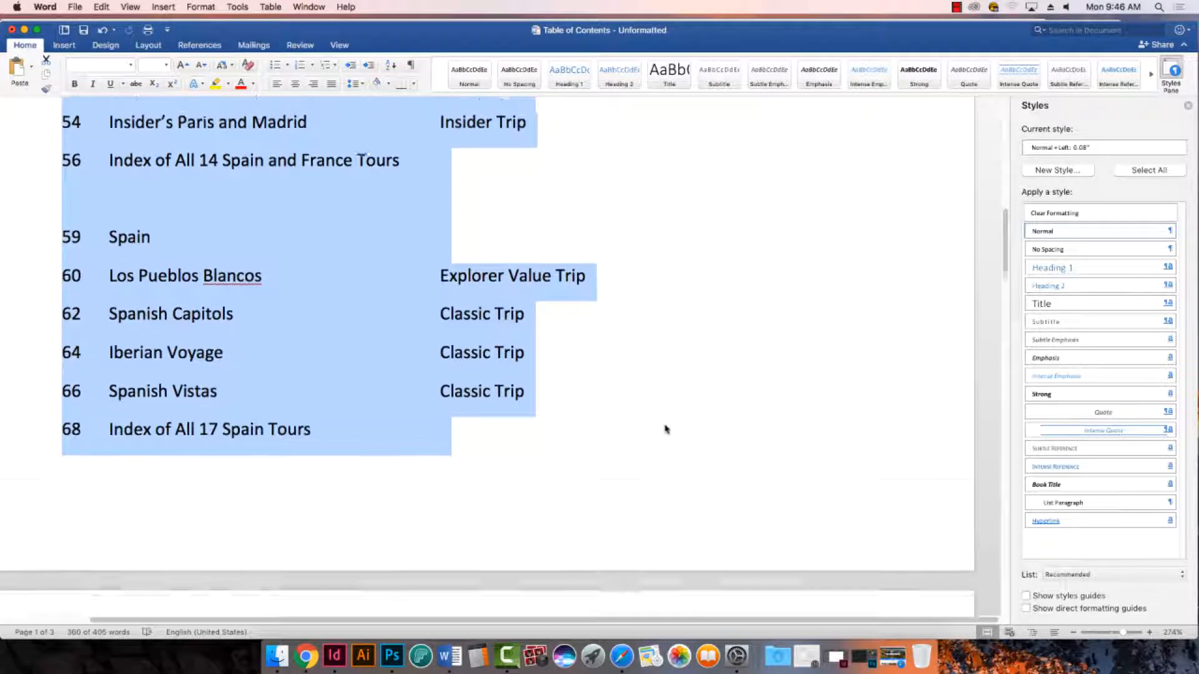
{"action": "scroll", "coordinate": [656, 406], "scroll_direction": "down", "scroll_amount": 8}
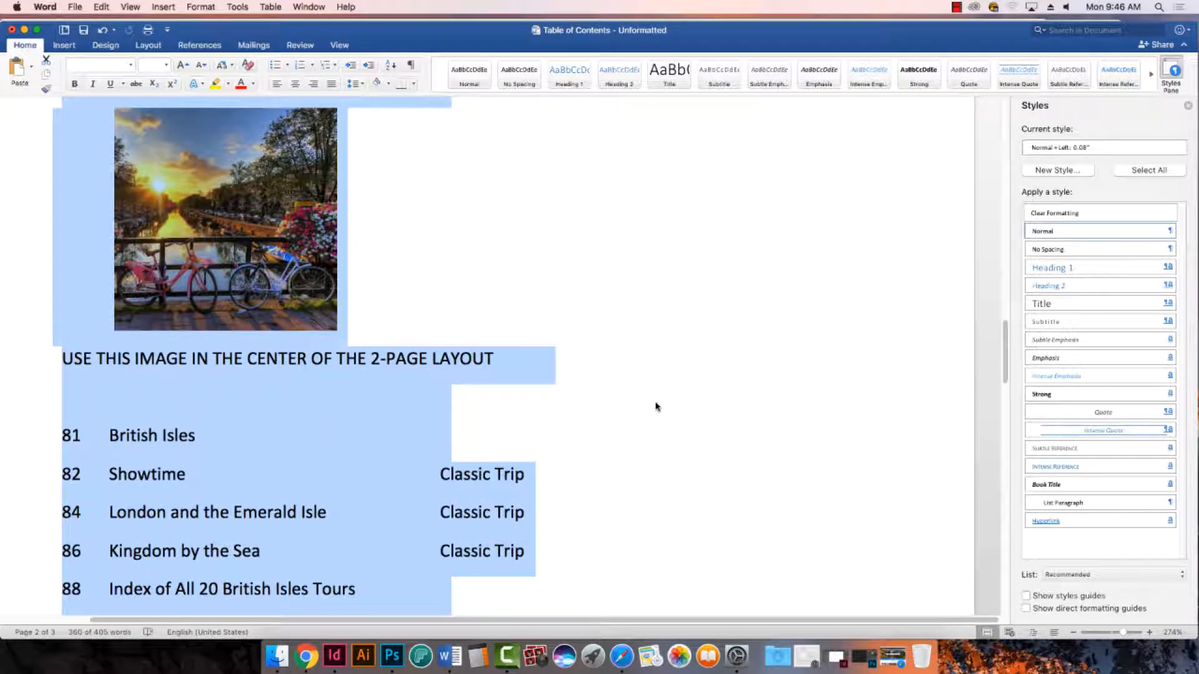
{"action": "scroll", "coordinate": [655, 407], "scroll_direction": "down", "scroll_amount": 3}
{"action": "scroll", "coordinate": [661, 409], "scroll_direction": "up", "scroll_amount": 10}
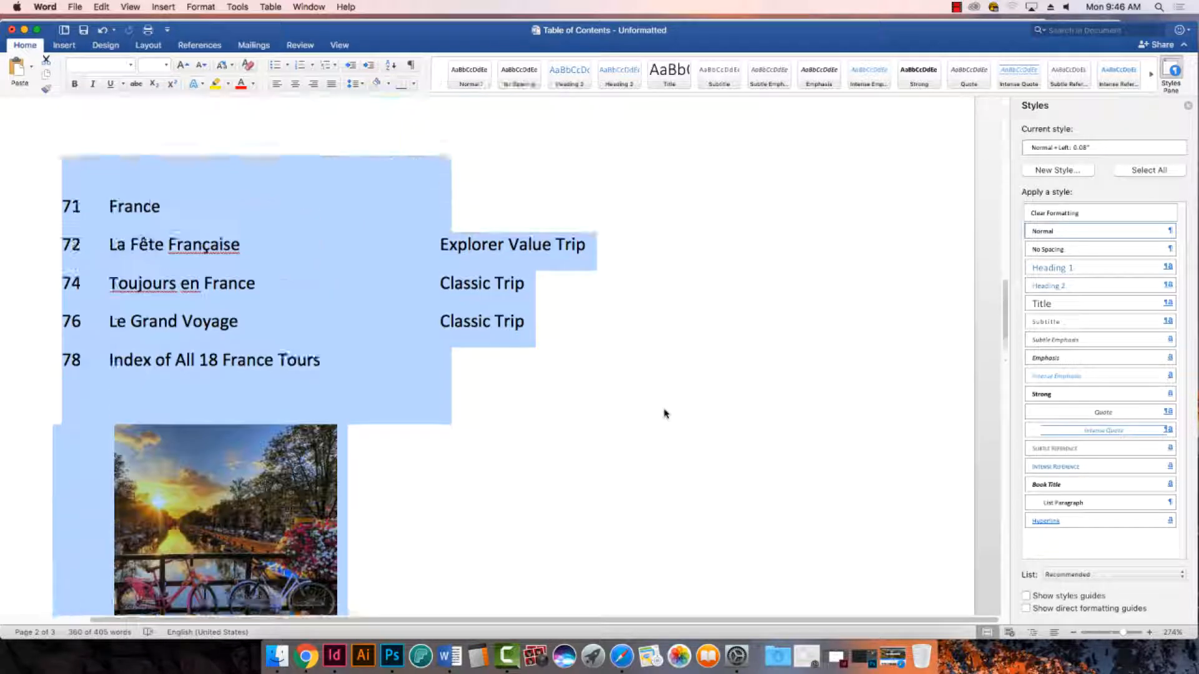
{"action": "scroll", "coordinate": [665, 413], "scroll_direction": "up", "scroll_amount": 20}
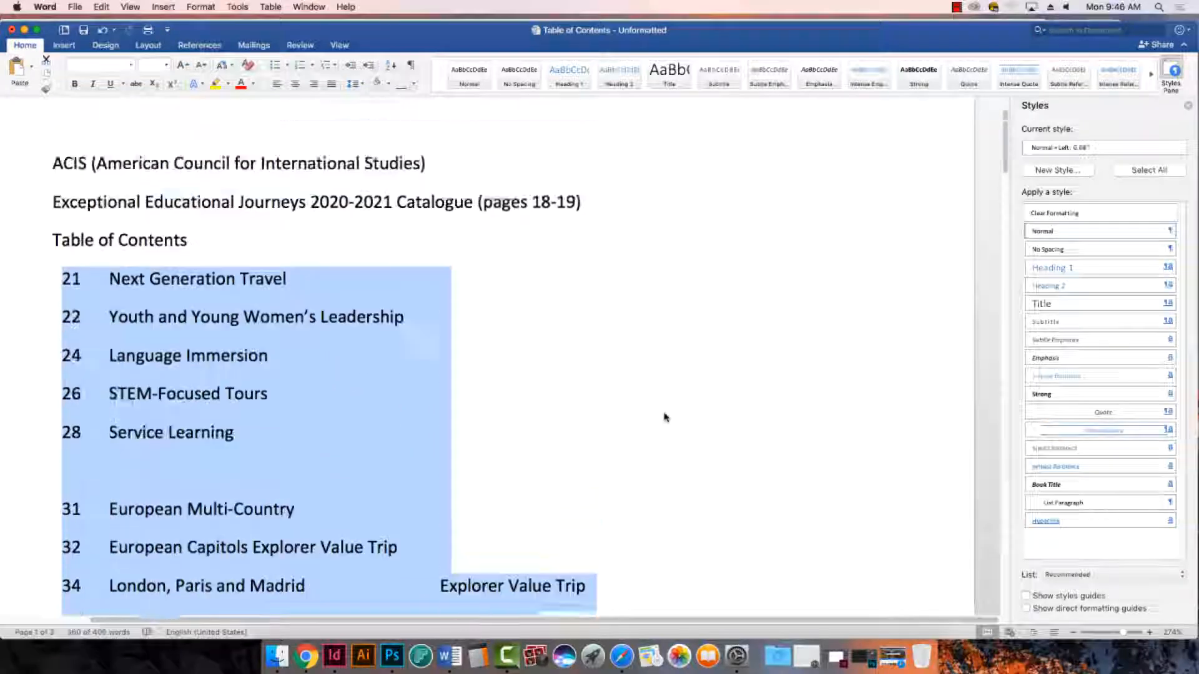
{"action": "scroll", "coordinate": [665, 417], "scroll_direction": "up", "scroll_amount": 3}
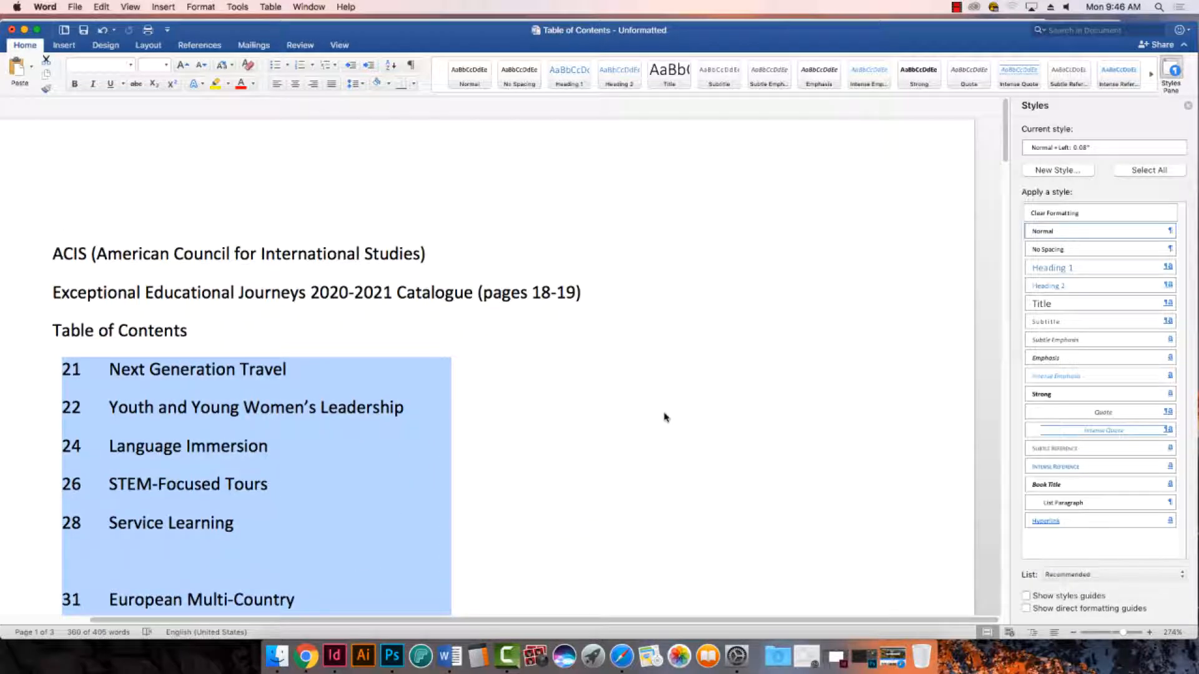
- Undo the latest conversion, reselect every table row from page 21 through 142, and convert the table to tab-separated text
{"action": "key", "text": "super+z"}
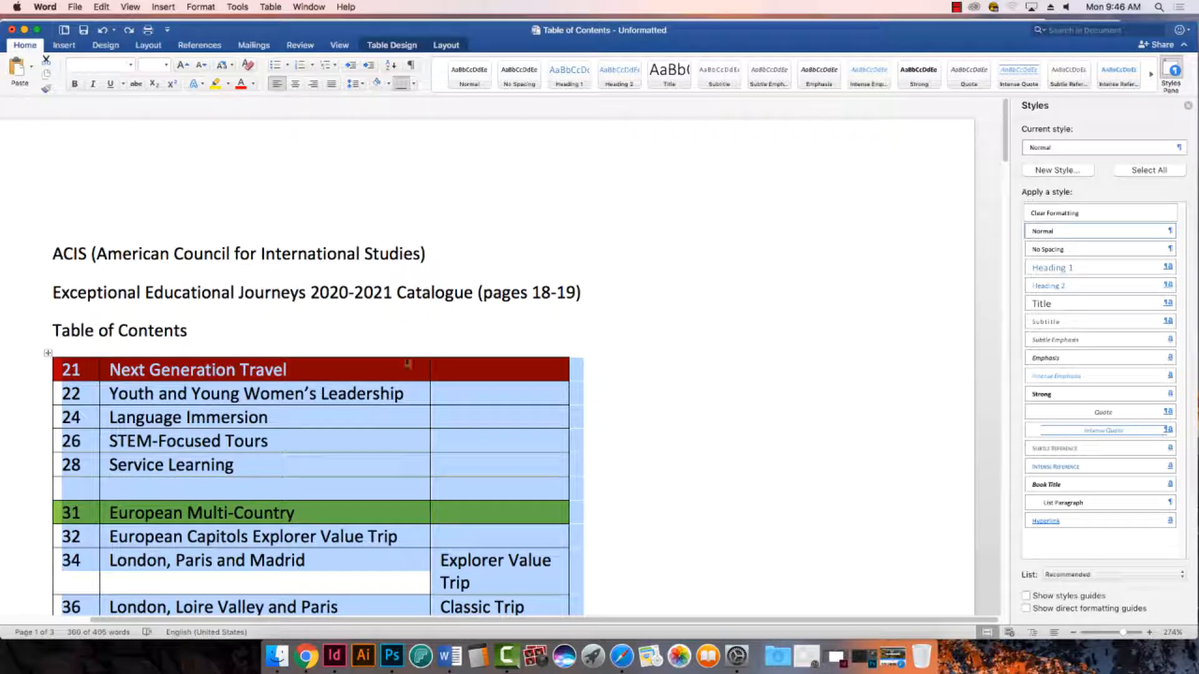
{"action": "left_click", "coordinate": [407, 366]}
{"action": "left_click_drag", "start_coordinate": [63, 369], "coordinate": [592, 258]}
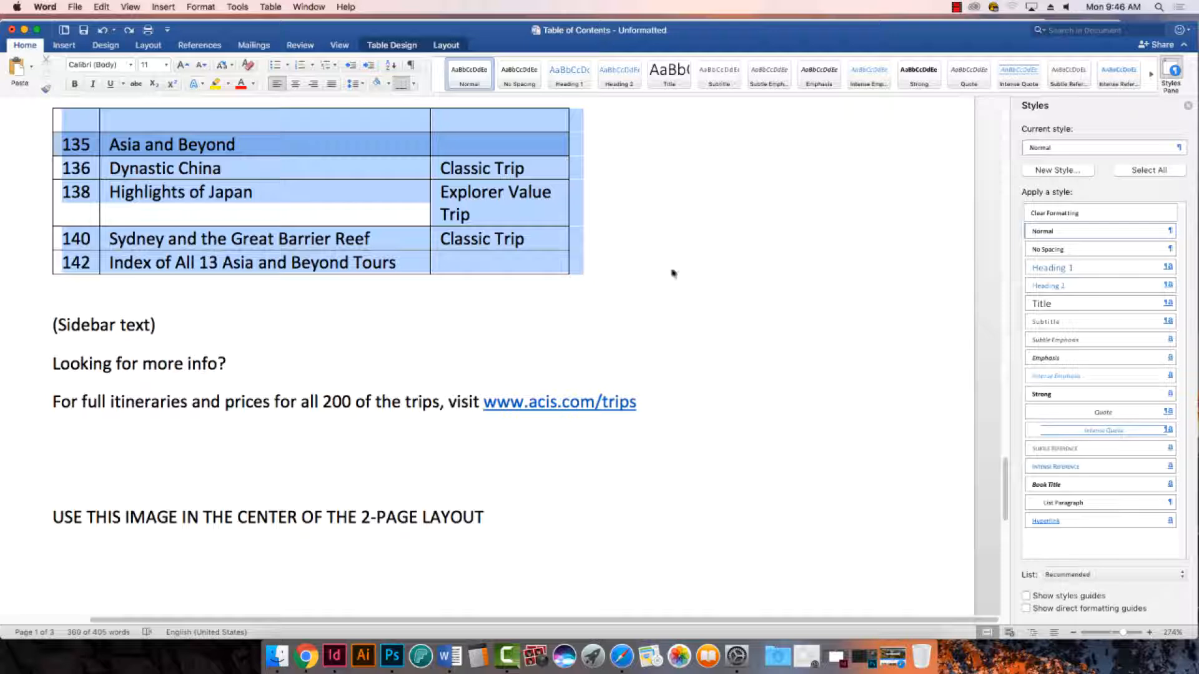
{"action": "left_click_drag", "start_coordinate": [1004, 491], "coordinate": [1004, 131]}
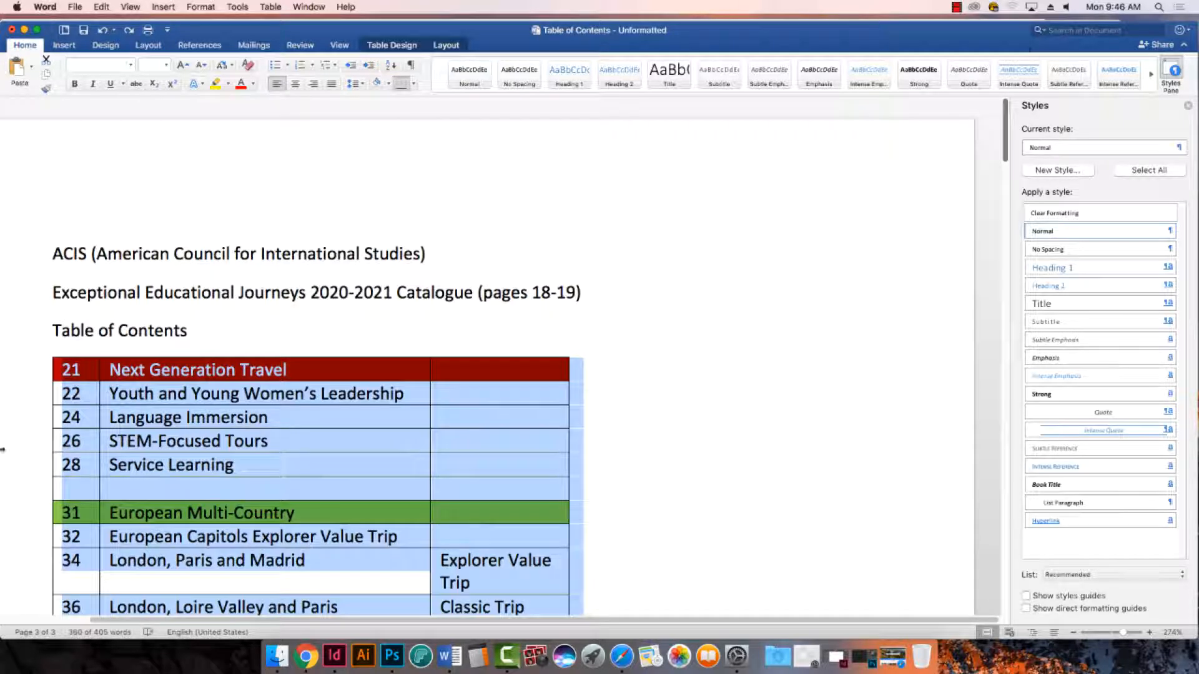
{"action": "left_click", "coordinate": [394, 46]}
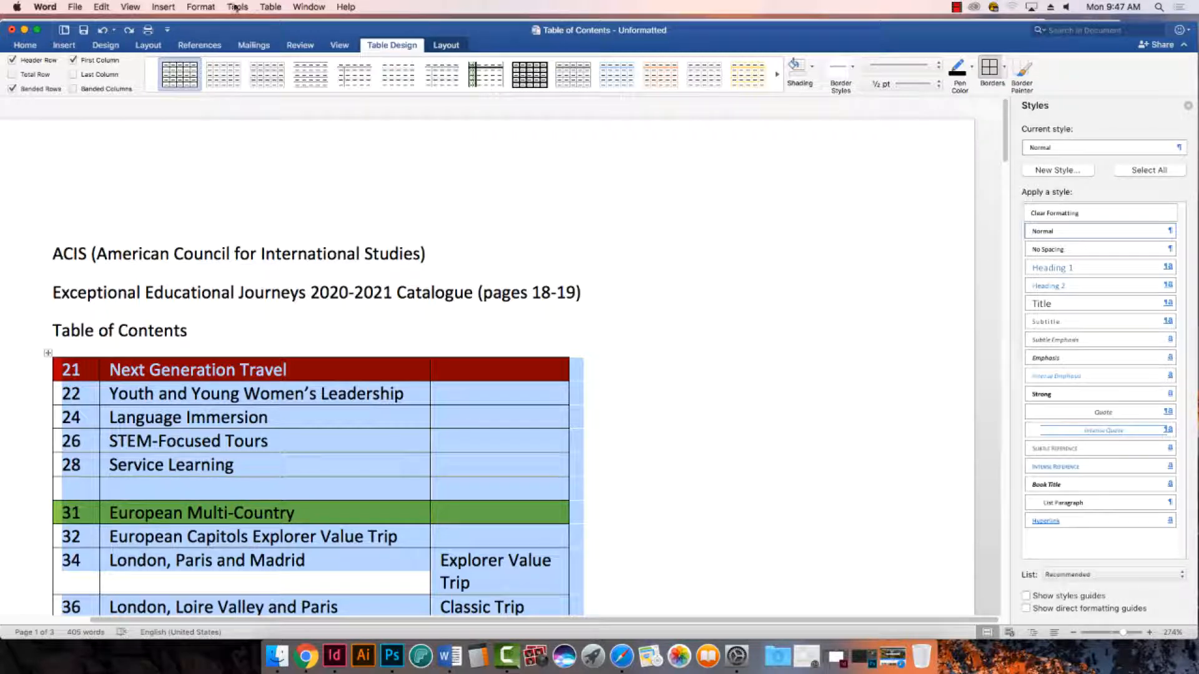
{"action": "left_click", "coordinate": [270, 7]}
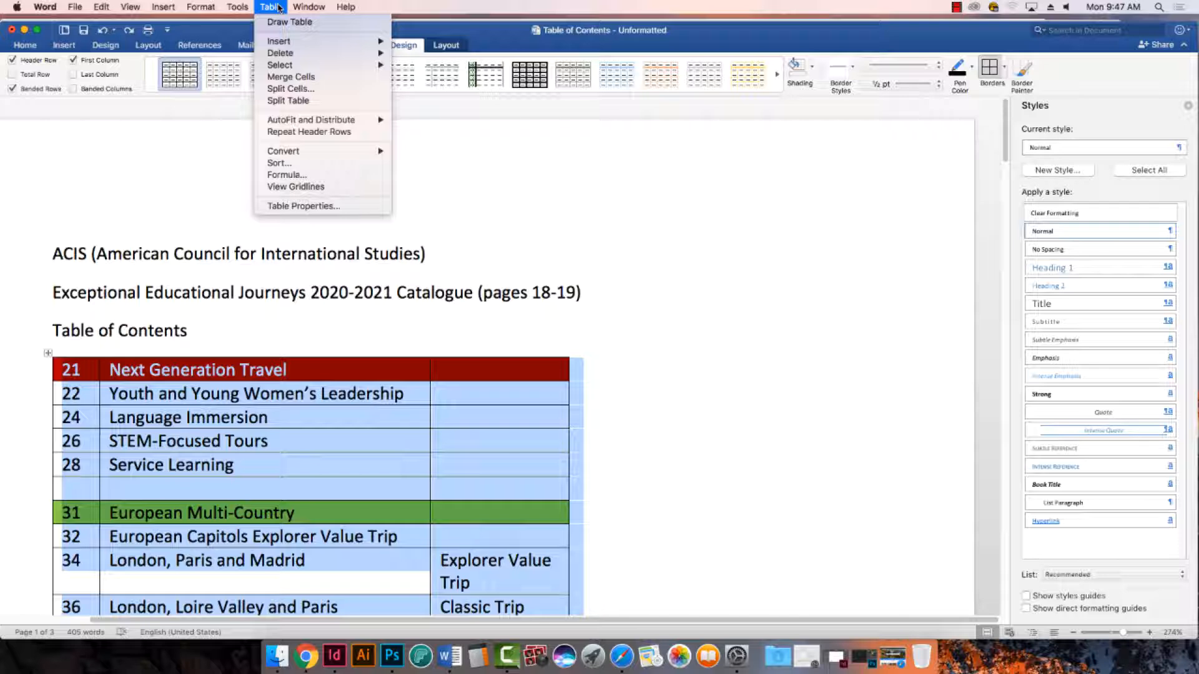
{"action": "mouse_move", "coordinate": [301, 155]}
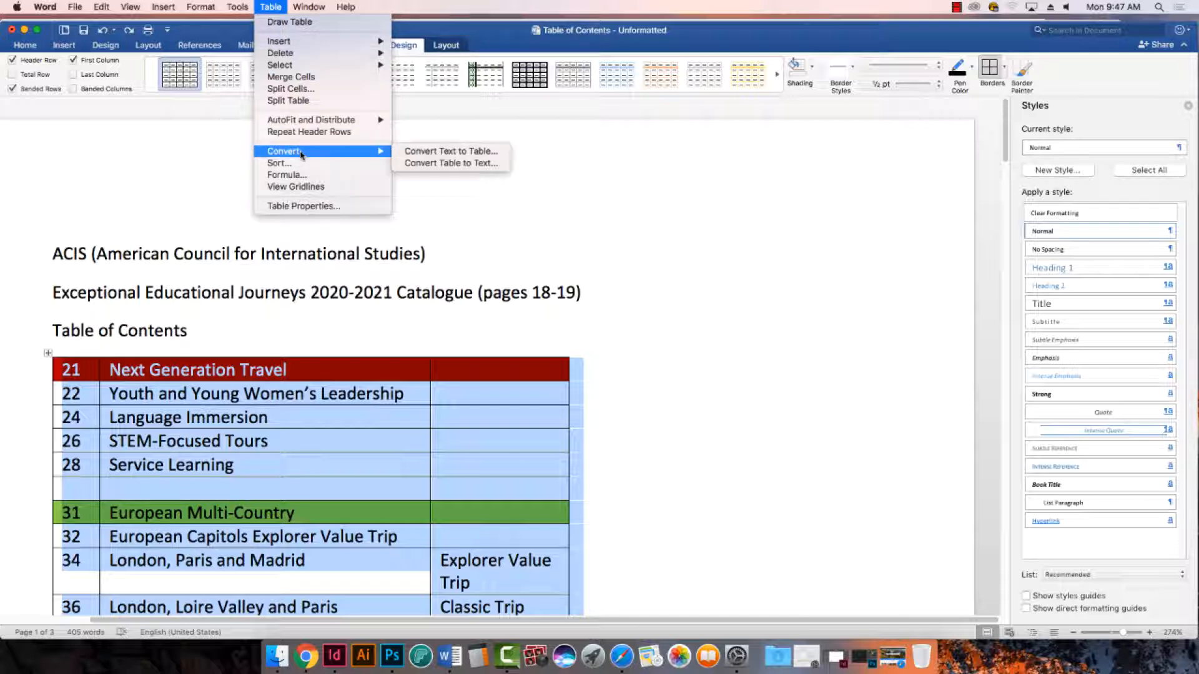
{"action": "left_click", "coordinate": [451, 164]}
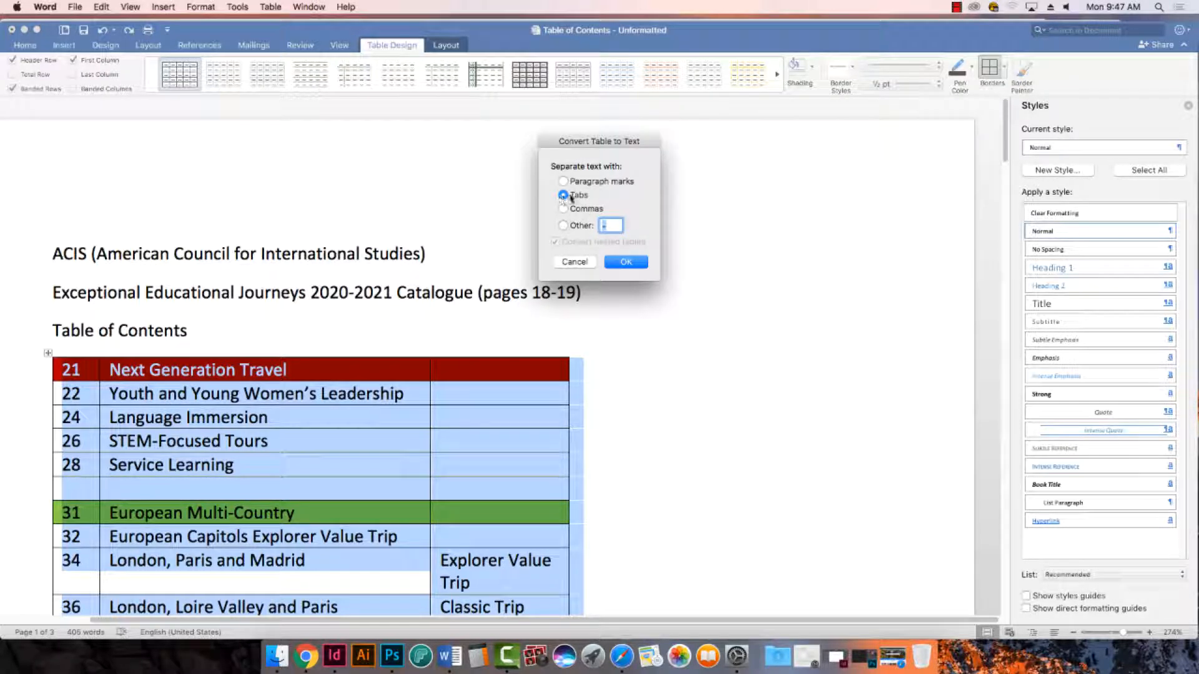
{"action": "left_click", "coordinate": [635, 263]}
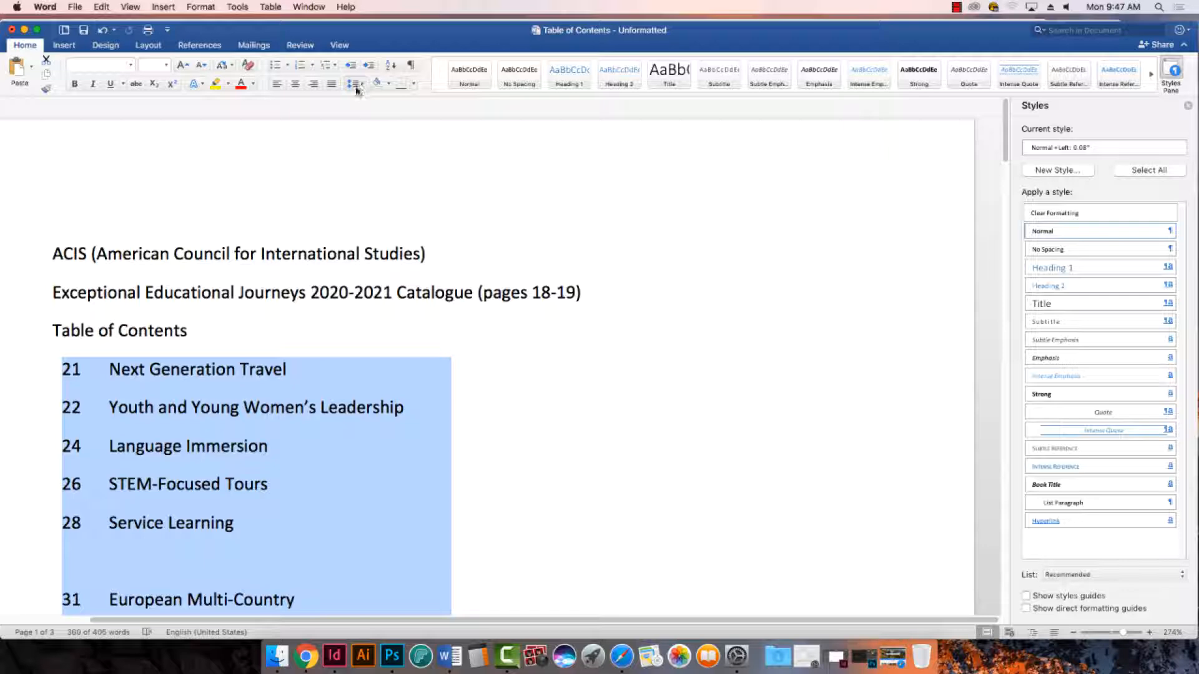
- Set the converted text's paragraph spacing to 0 before and 0 after, with single line spacing
{"action": "left_click", "coordinate": [362, 85]}
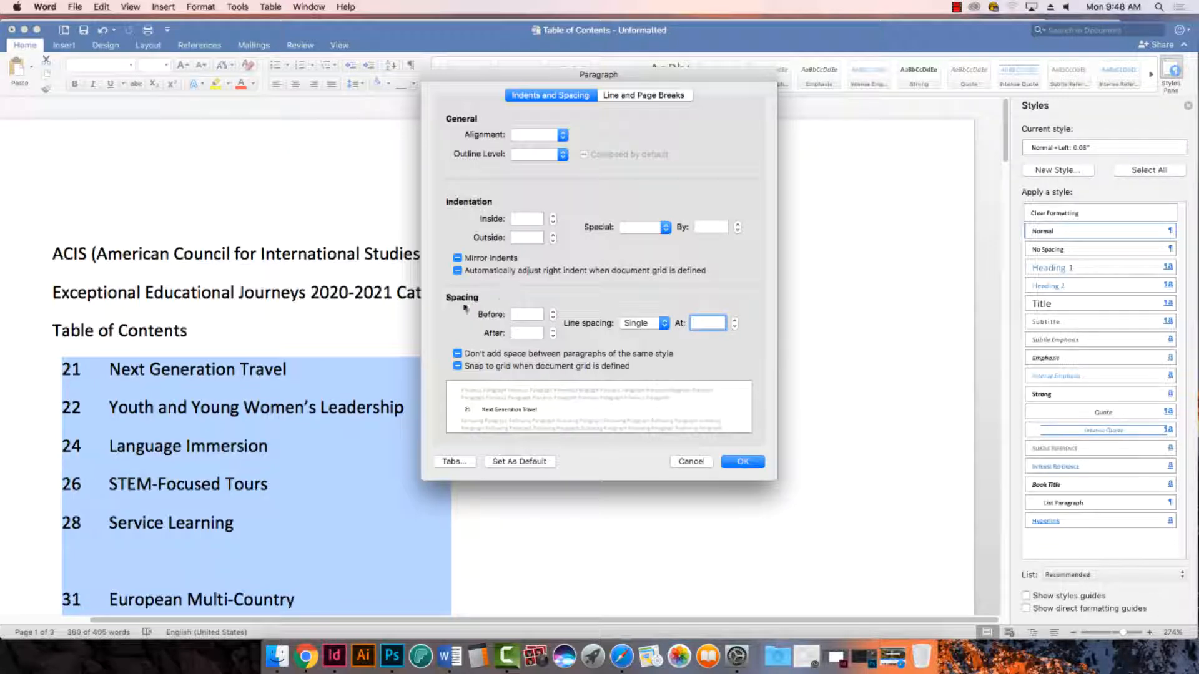
{"action": "left_click", "coordinate": [525, 314]}
{"action": "type", "text": "0"}
{"action": "type", "text": "0"}
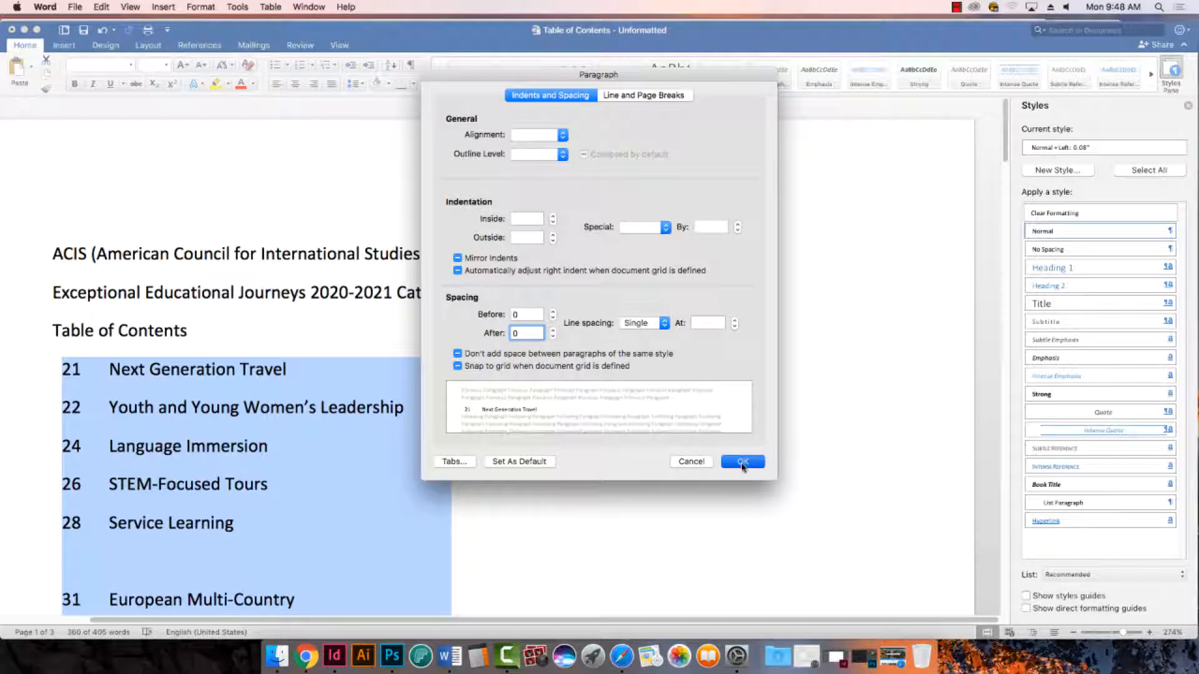
{"action": "left_click", "coordinate": [746, 467]}
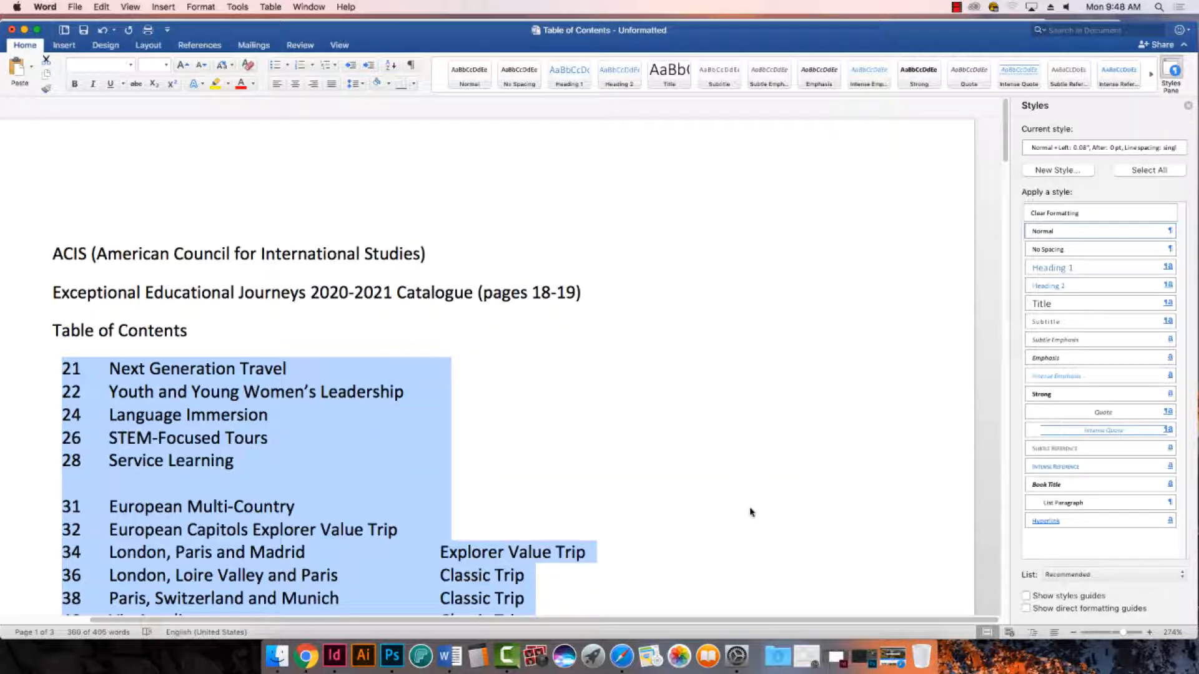
- Check the tightened table of contents listing and show its hidden tab and paragraph marks
{"action": "scroll", "coordinate": [731, 507], "scroll_direction": "down", "scroll_amount": 5}
{"action": "scroll", "coordinate": [724, 506], "scroll_direction": "down", "scroll_amount": 10}
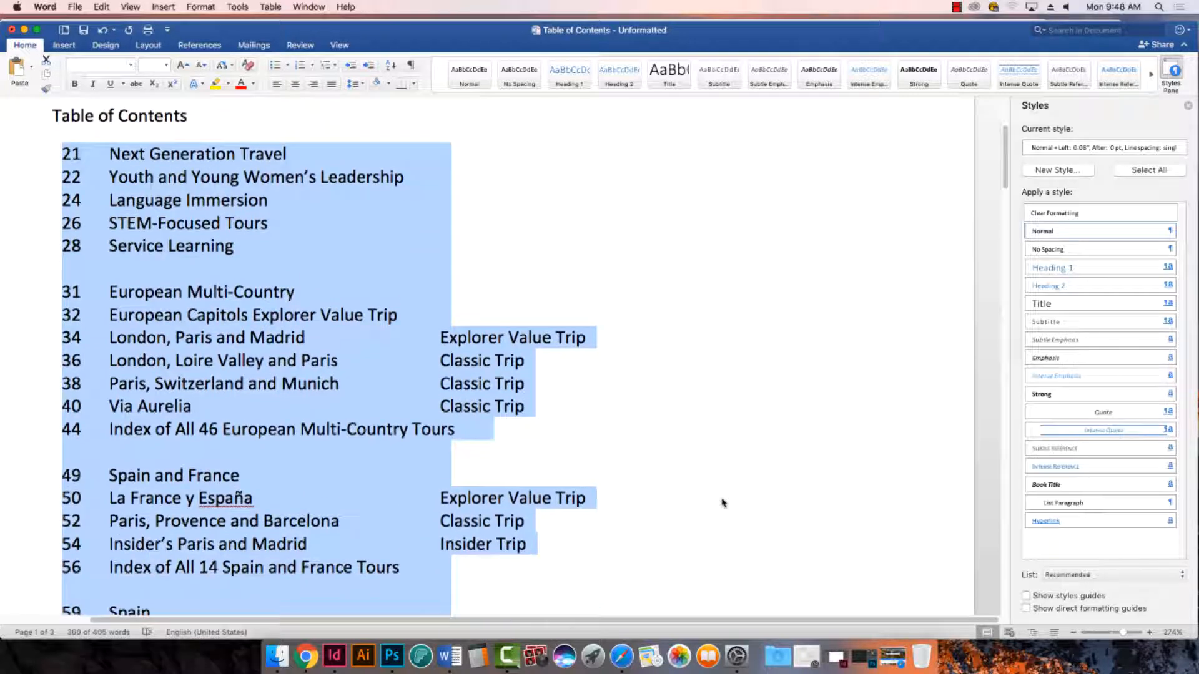
{"action": "scroll", "coordinate": [719, 502], "scroll_direction": "down", "scroll_amount": 4}
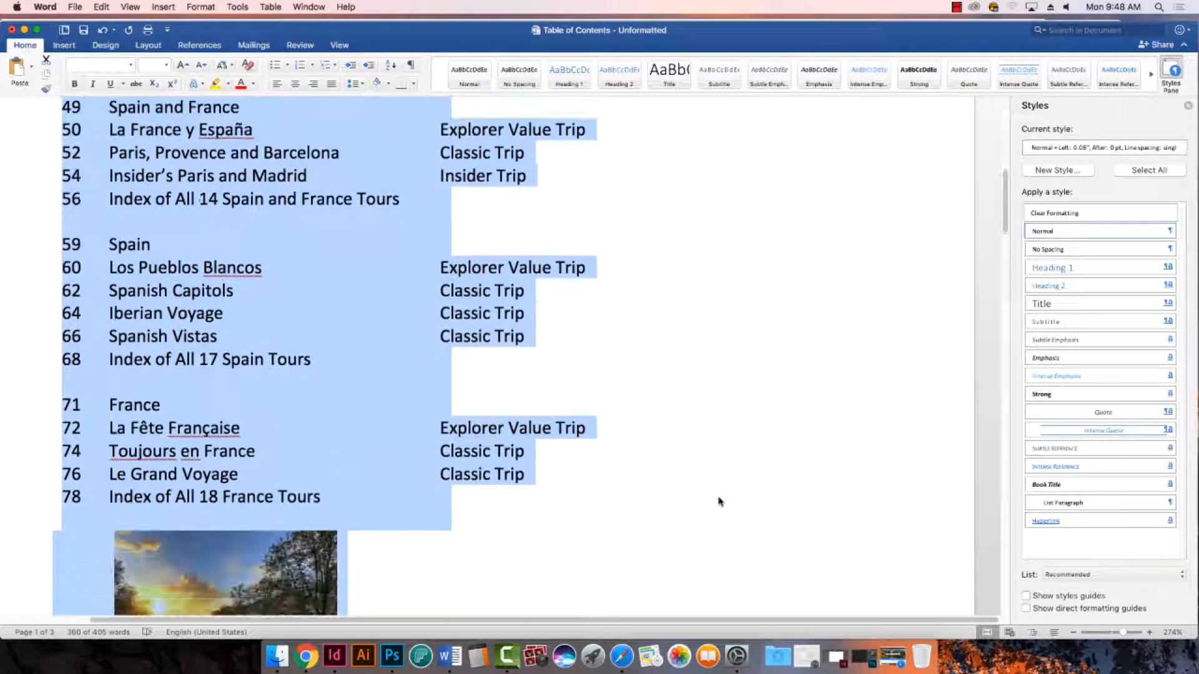
{"action": "scroll", "coordinate": [718, 503], "scroll_direction": "up", "scroll_amount": 12}
{"action": "scroll", "coordinate": [717, 503], "scroll_direction": "up", "scroll_amount": 4}
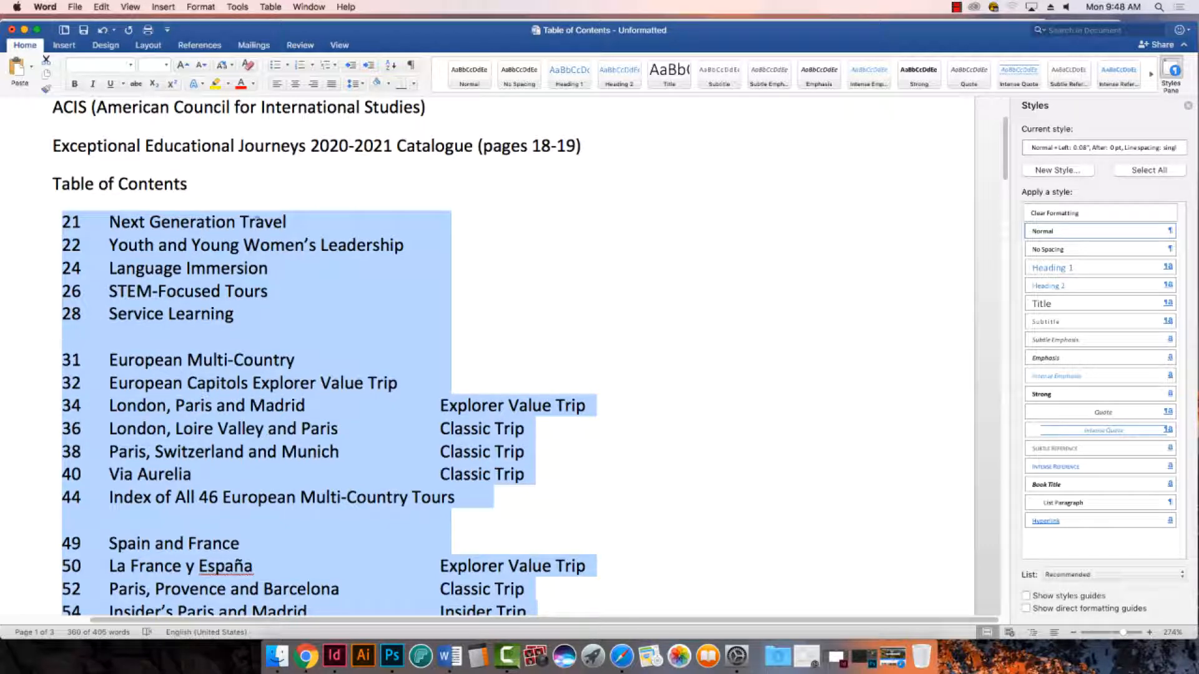
{"action": "left_click", "coordinate": [417, 68]}
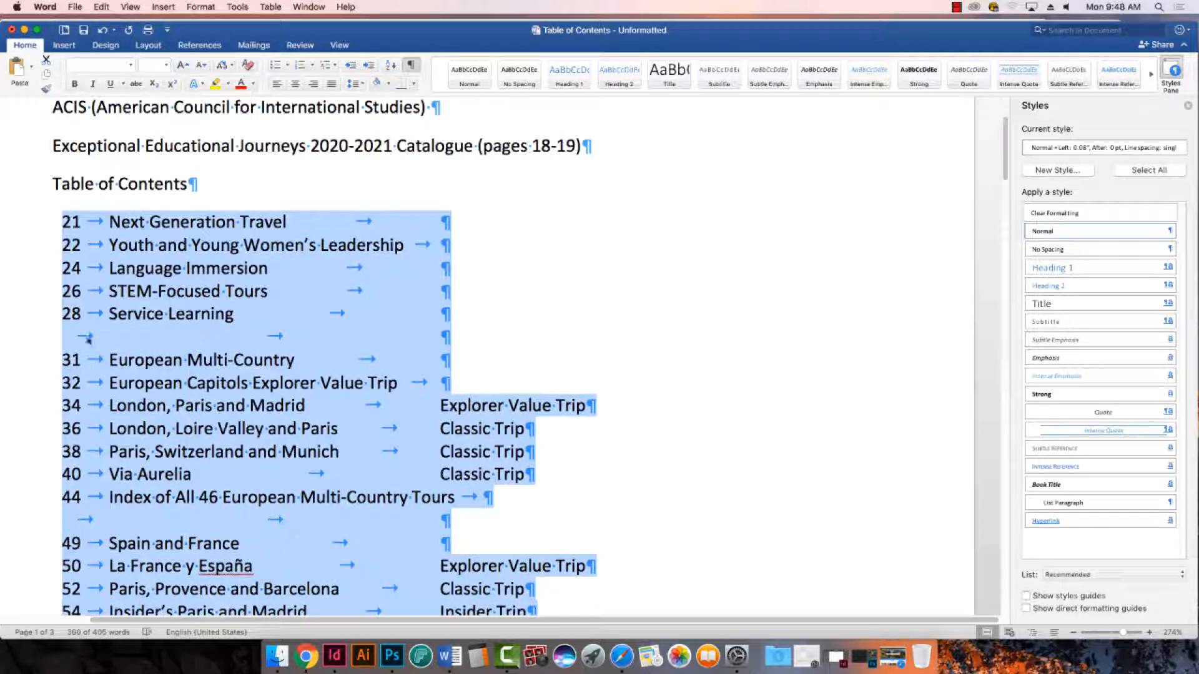
- Delete the empty lines containing only tabs above the European Multi-Country and Spain and France headings
{"action": "left_click", "coordinate": [268, 337]}
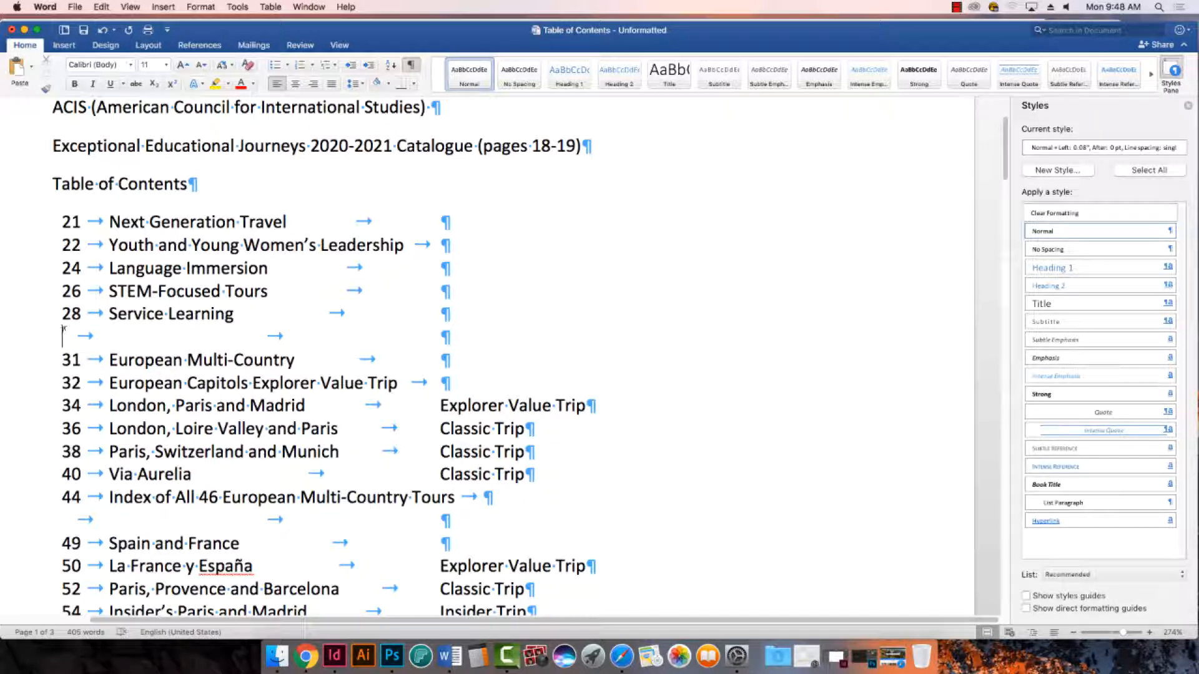
{"action": "left_click_drag", "start_coordinate": [63, 338], "coordinate": [452, 338]}
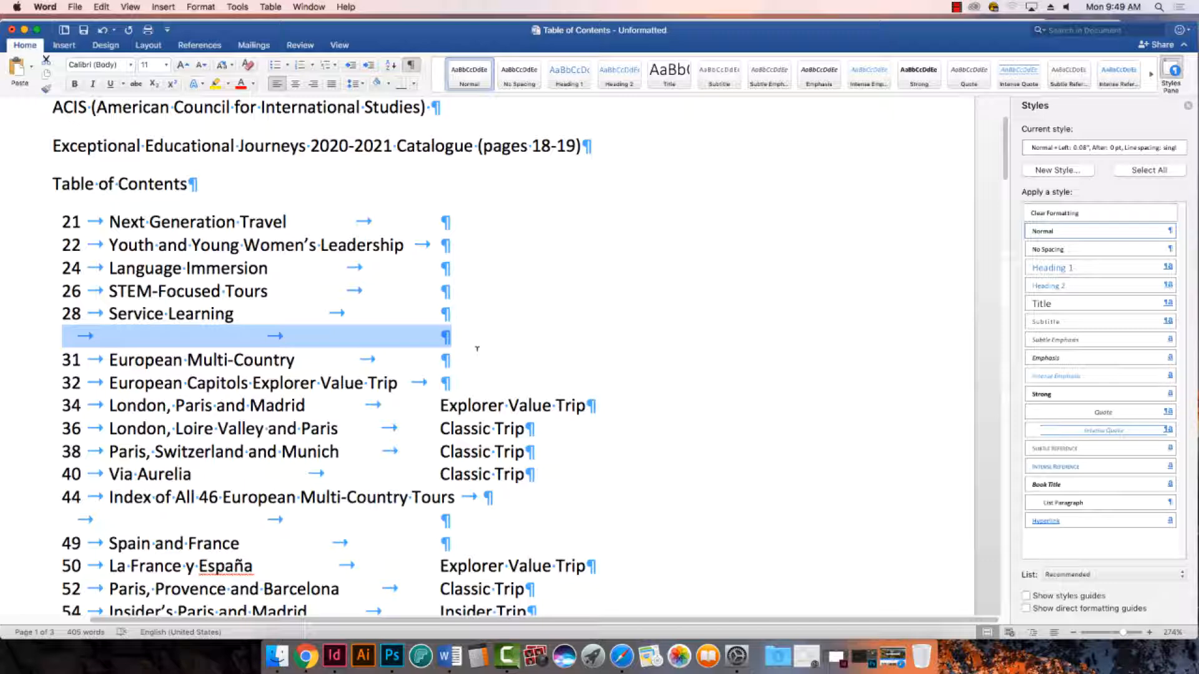
{"action": "left_click", "coordinate": [113, 342]}
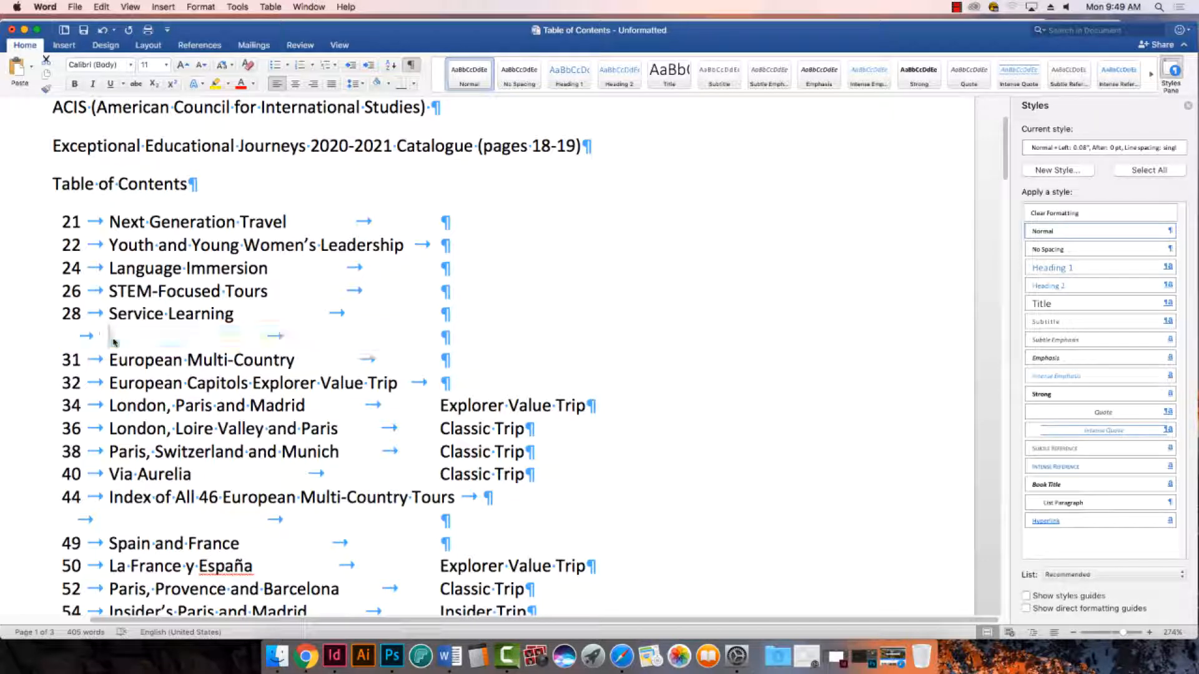
{"action": "left_click_drag", "start_coordinate": [62, 332], "coordinate": [453, 325]}
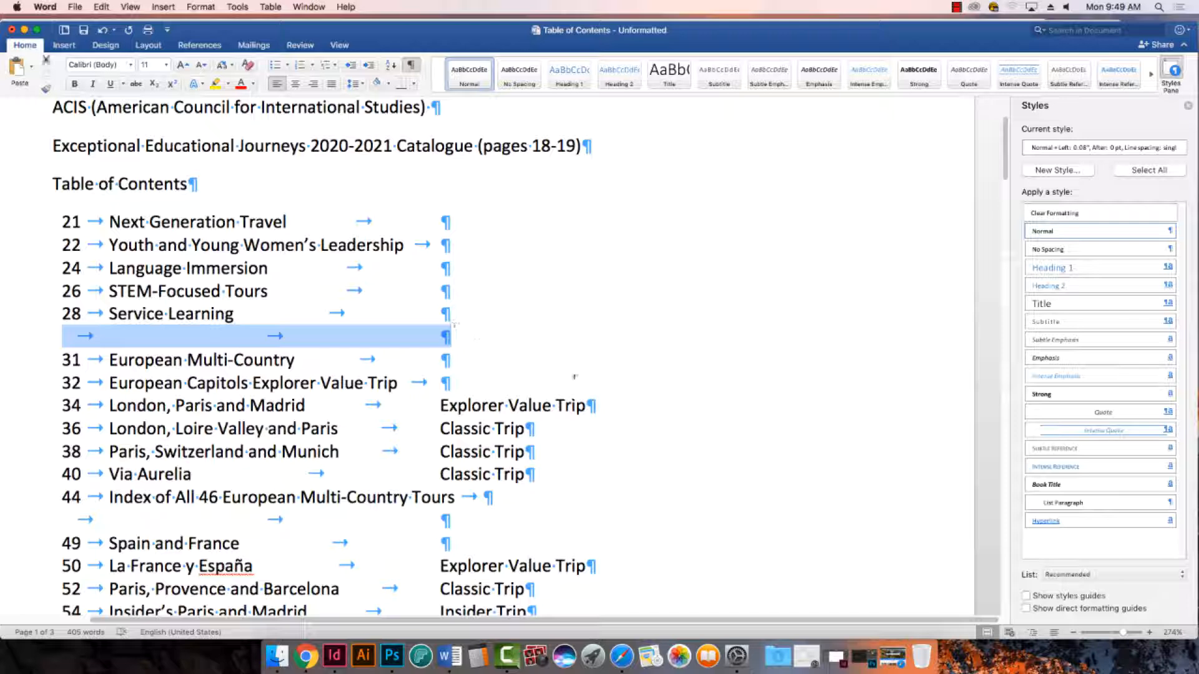
{"action": "left_click", "coordinate": [318, 343]}
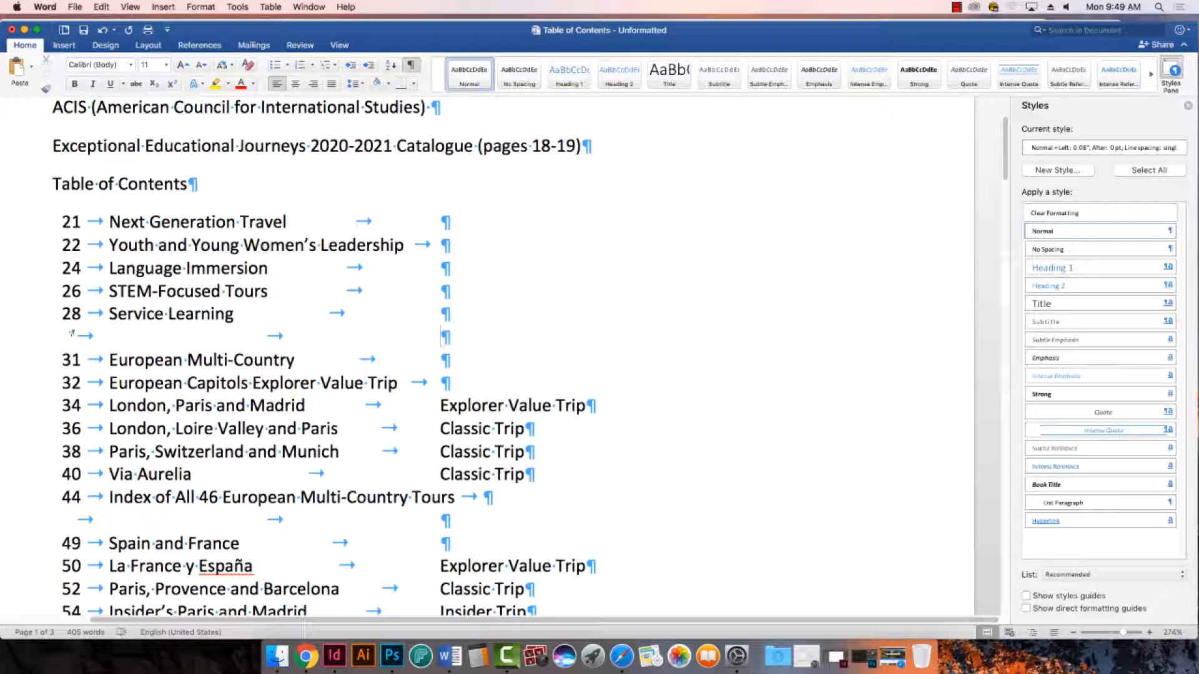
{"action": "left_click_drag", "start_coordinate": [110, 337], "coordinate": [504, 353]}
{"action": "left_click", "coordinate": [111, 331]}
{"action": "left_click_drag", "start_coordinate": [69, 326], "coordinate": [94, 329]}
{"action": "left_click_drag", "start_coordinate": [258, 331], "coordinate": [449, 342]}
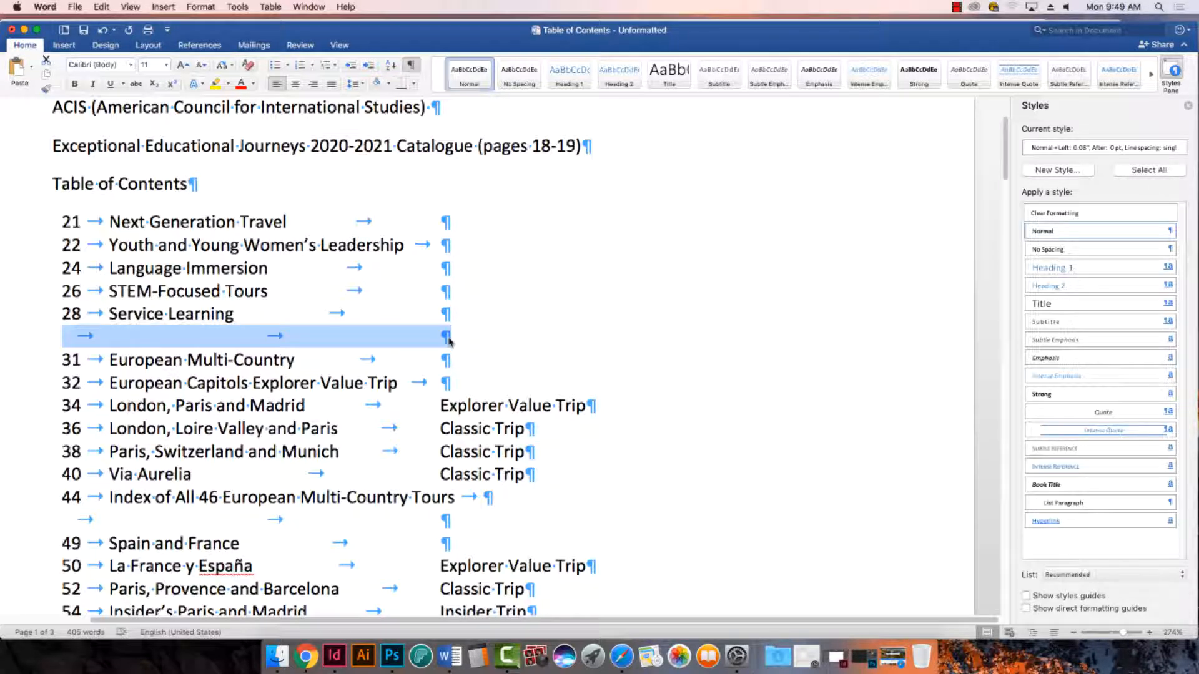
{"action": "key", "text": "BackSpace"}
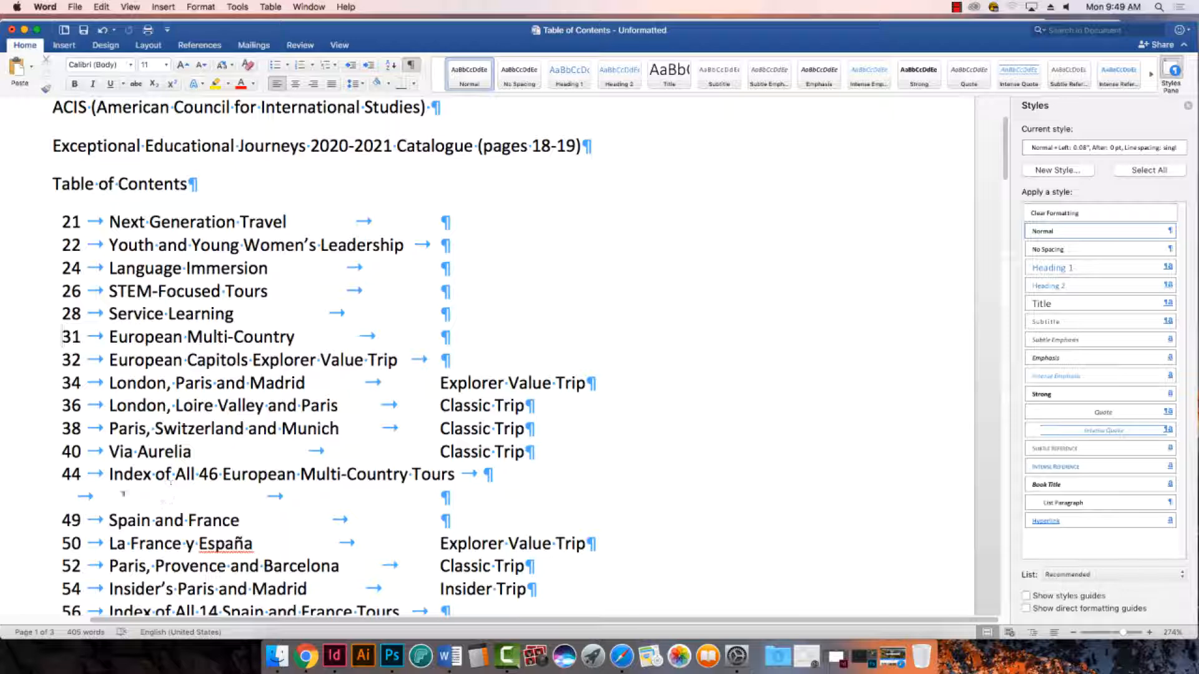
{"action": "triple_click", "coordinate": [123, 496]}
{"action": "key", "text": "BackSpace"}
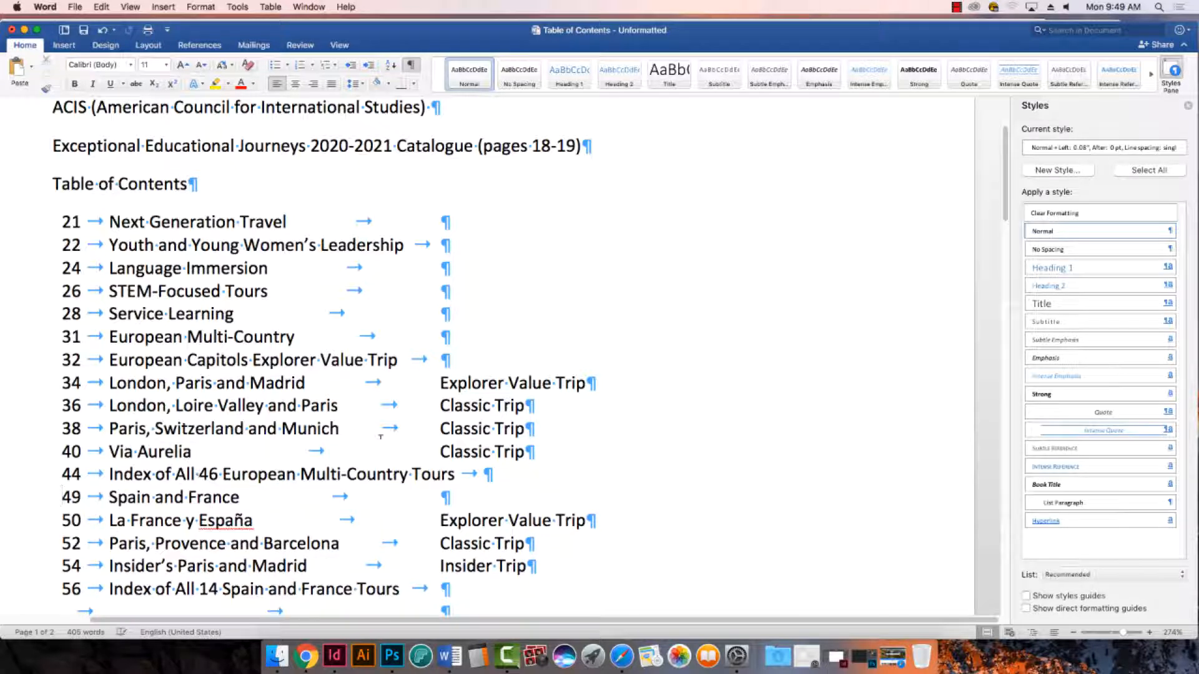
- Delete the empty lines containing only tabs above the Spain and France headings
{"action": "scroll", "coordinate": [380, 436], "scroll_direction": "down", "scroll_amount": 5}
{"action": "triple_click", "coordinate": [90, 511]}
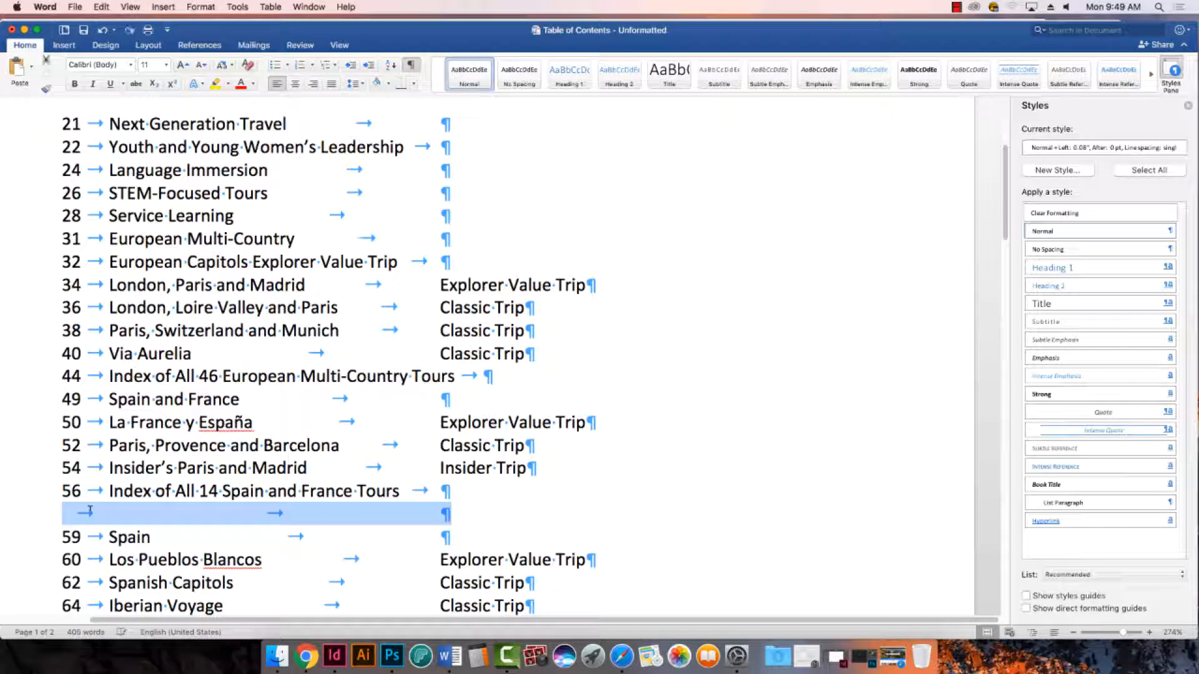
{"action": "key", "text": "BackSpace"}
{"action": "scroll", "coordinate": [118, 450], "scroll_direction": "down", "scroll_amount": 10}
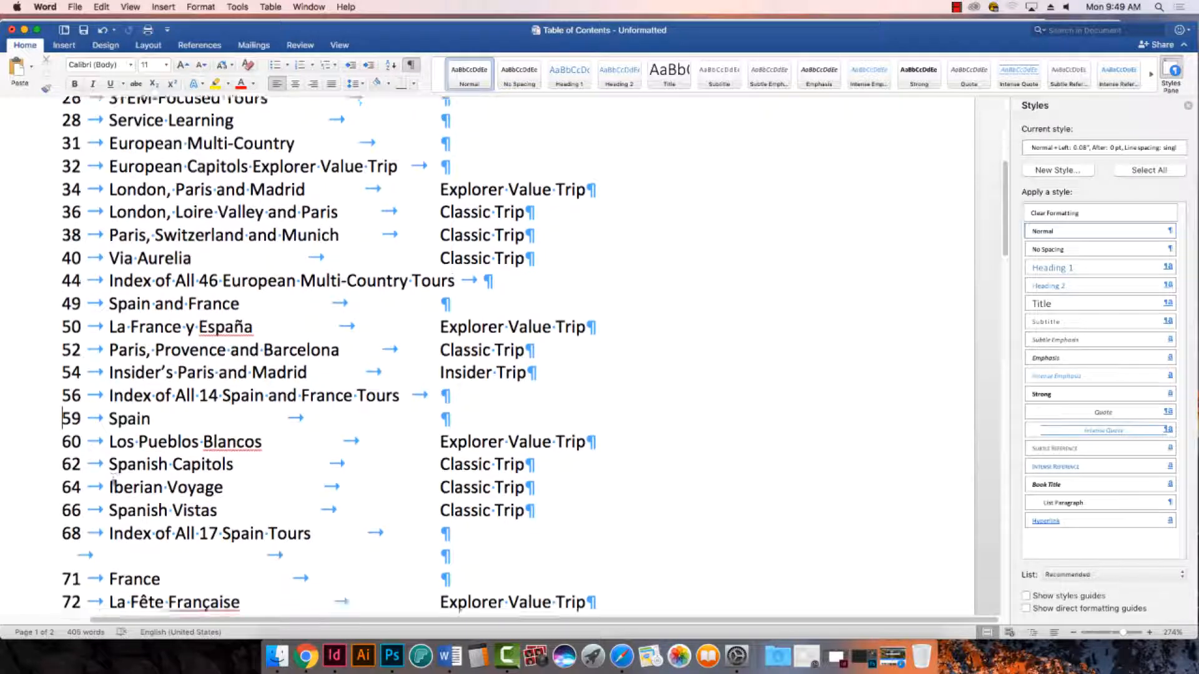
{"action": "double_click", "coordinate": [122, 429]}
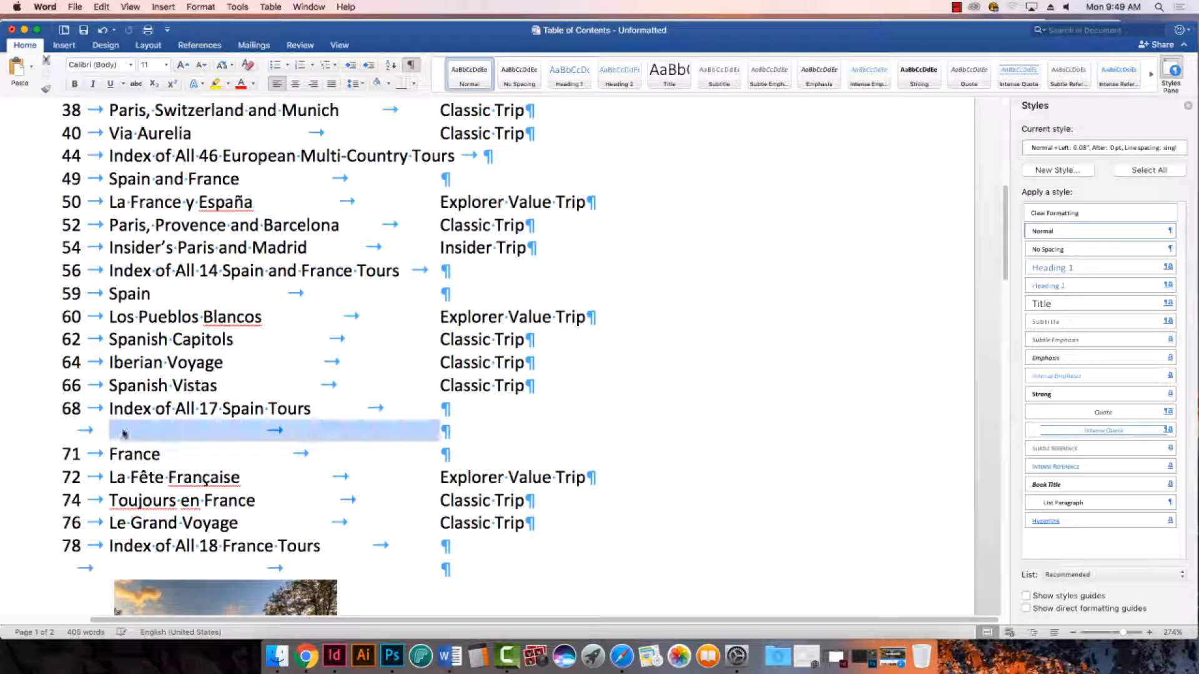
{"action": "triple_click", "coordinate": [123, 431]}
{"action": "left_click", "coordinate": [124, 430]}
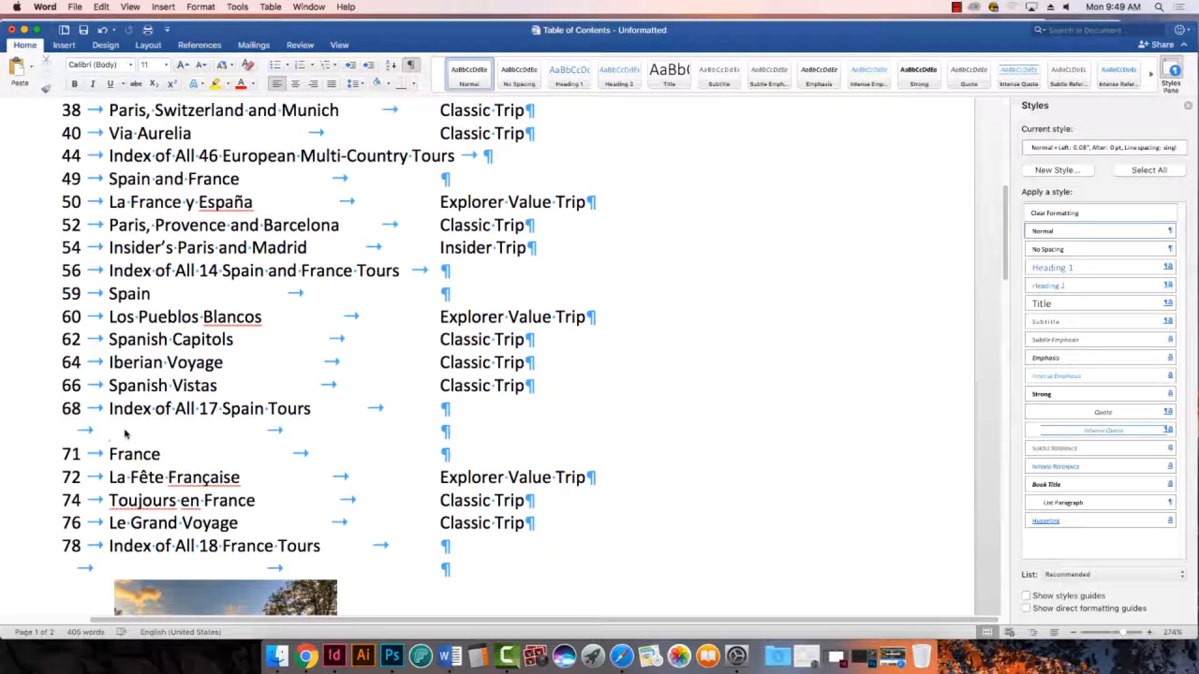
{"action": "triple_click", "coordinate": [126, 433]}
{"action": "key", "text": "BackSpace"}
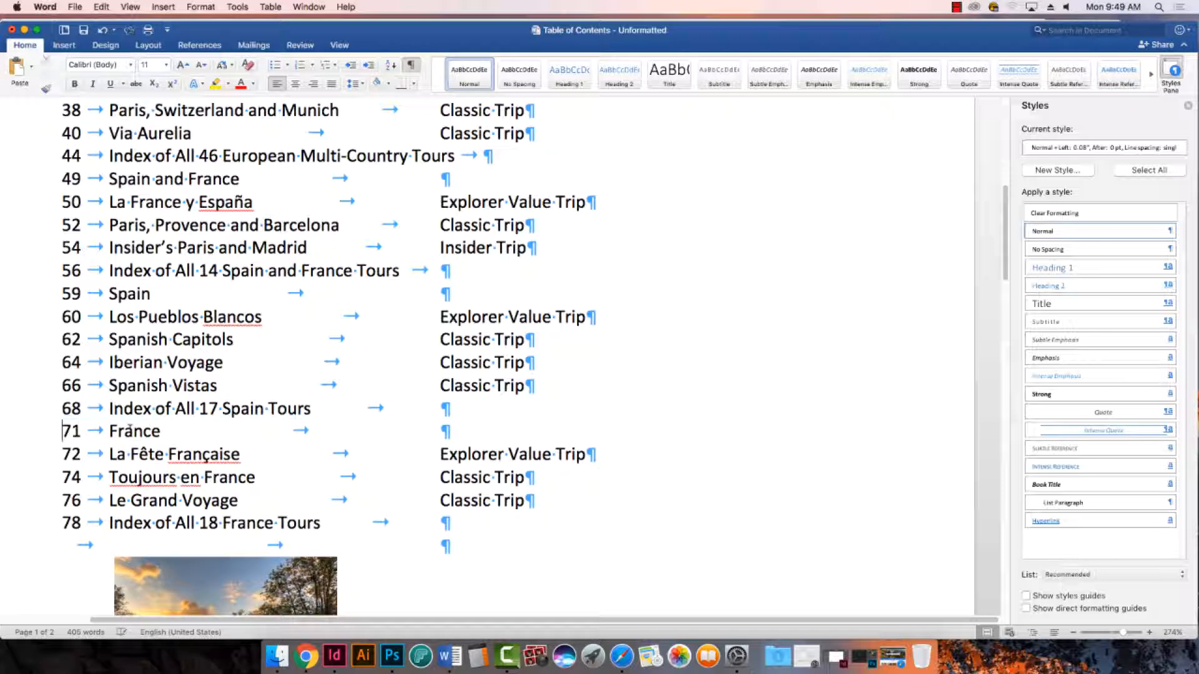
- Delete the tab-only line below Index of All 18 France Tours and the canal bicycle picture beneath it
{"action": "scroll", "coordinate": [131, 434], "scroll_direction": "down", "scroll_amount": 4}
{"action": "triple_click", "coordinate": [85, 456]}
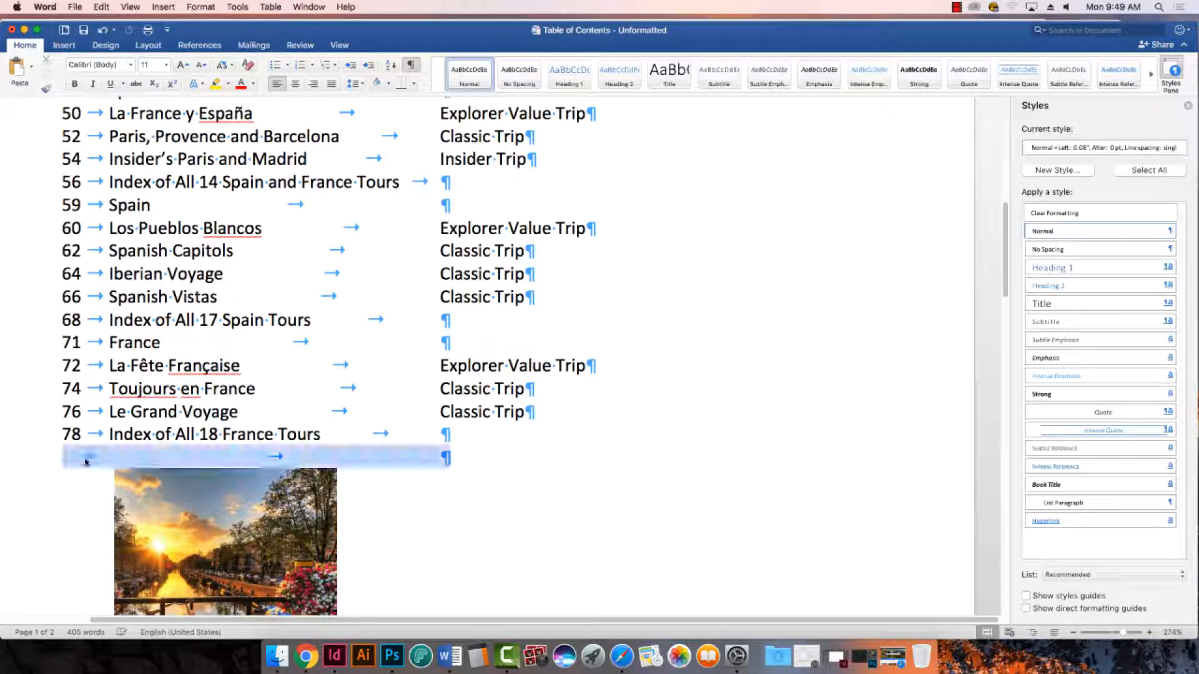
{"action": "key", "text": "BackSpace"}
{"action": "scroll", "coordinate": [74, 458], "scroll_direction": "down", "scroll_amount": 4}
{"action": "scroll", "coordinate": [73, 458], "scroll_direction": "down", "scroll_amount": 4}
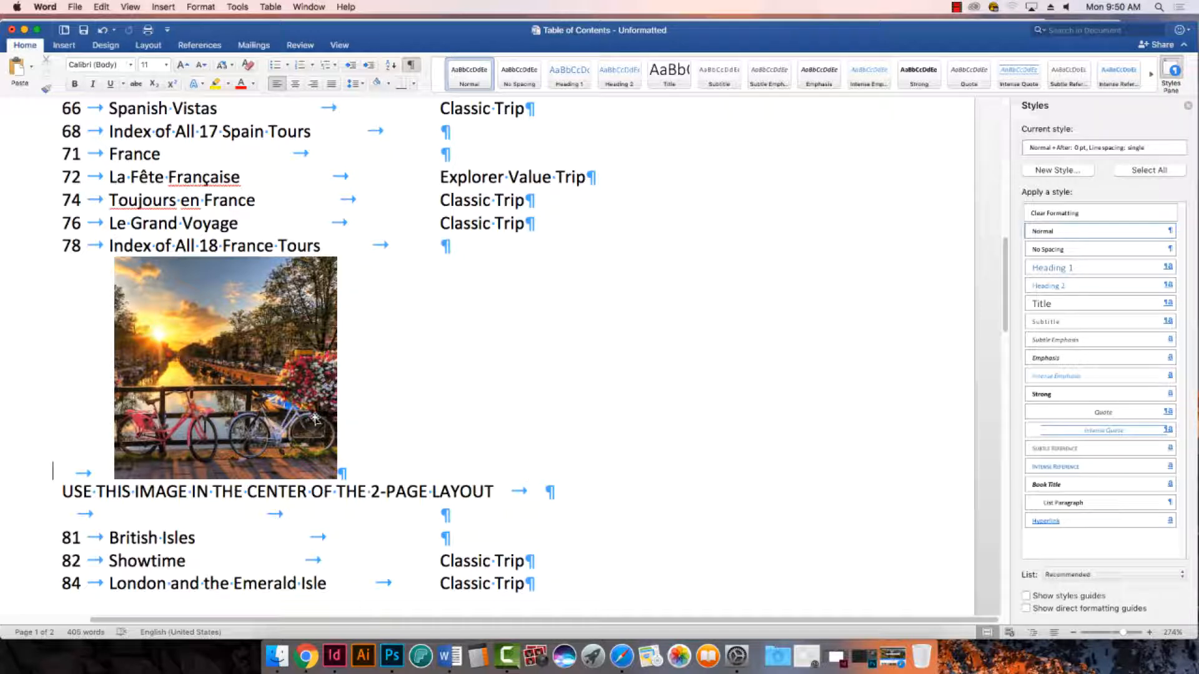
{"action": "left_click", "coordinate": [186, 307]}
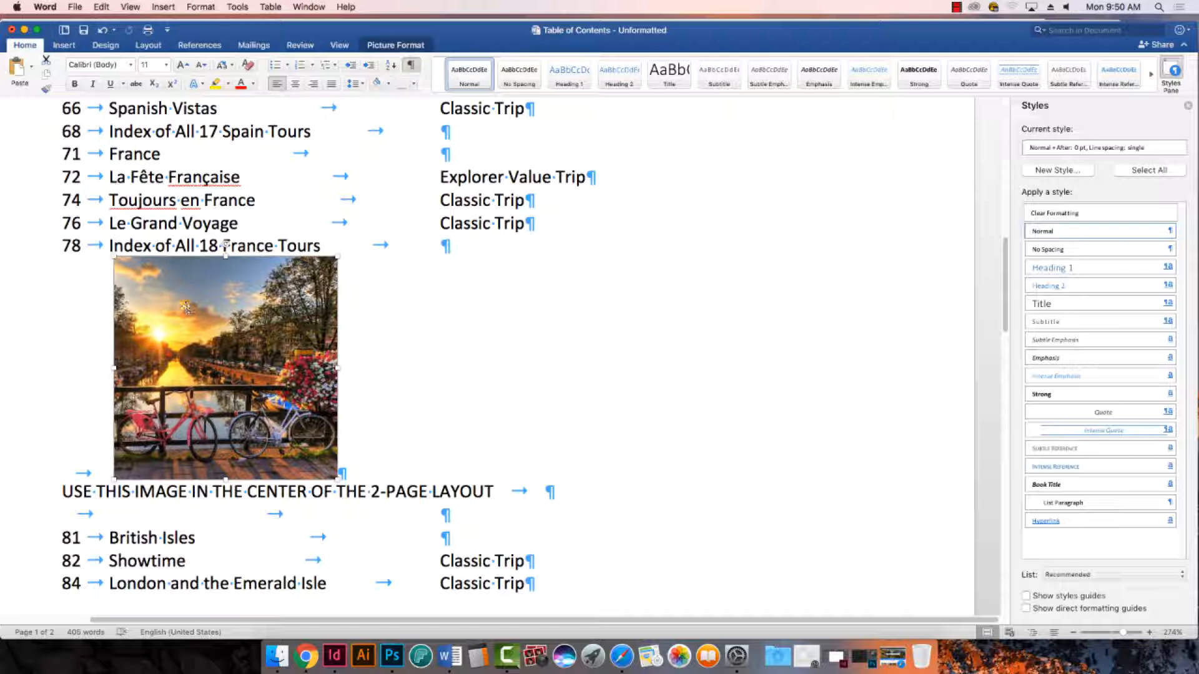
{"action": "key", "text": "Delete"}
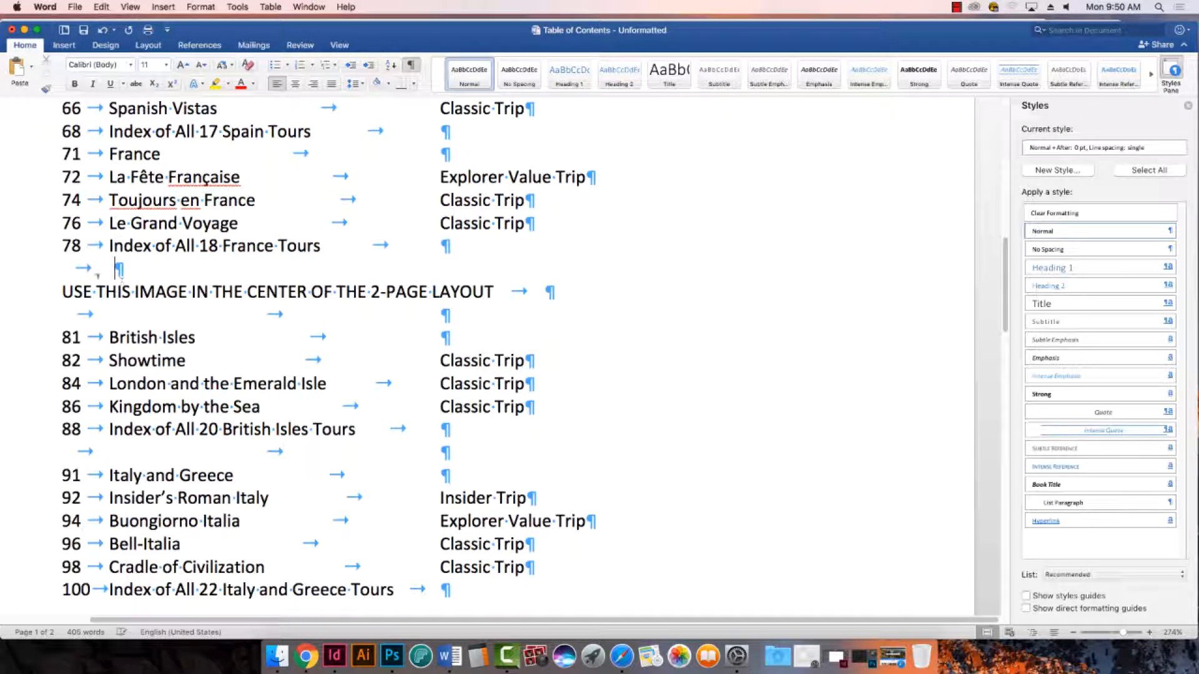
- Delete the image placement note and the empty tabbed lines around it, above the British Isles heading
{"action": "left_click_drag", "start_coordinate": [103, 268], "coordinate": [508, 309]}
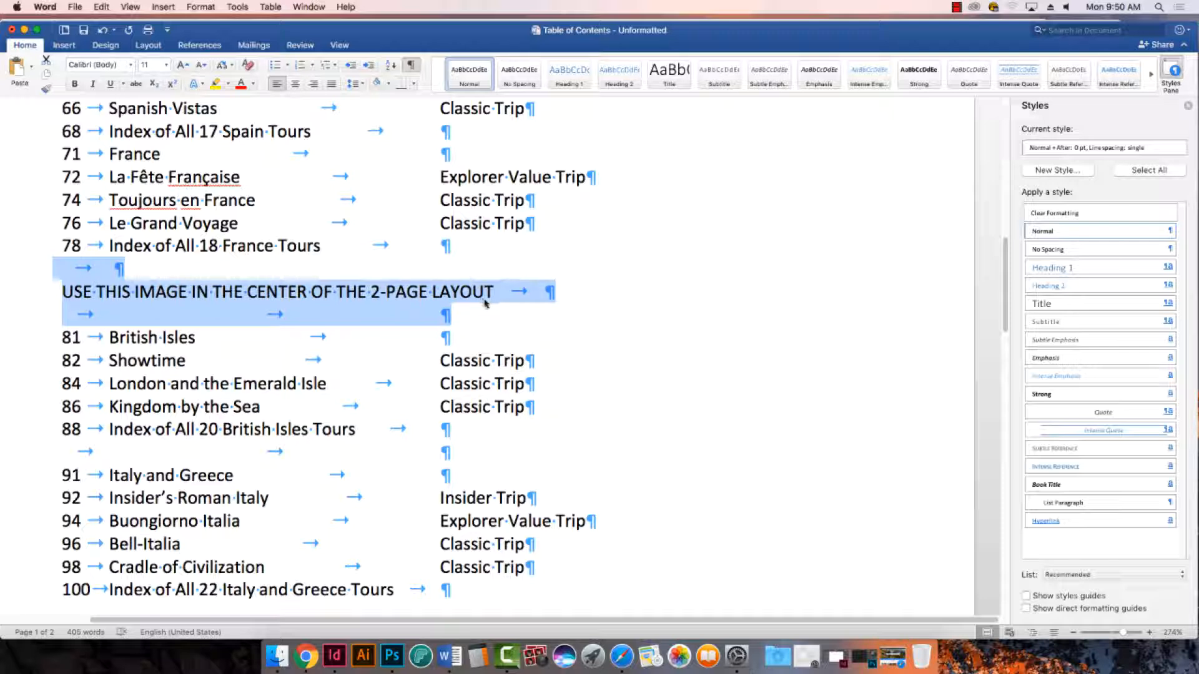
{"action": "left_click", "coordinate": [219, 304]}
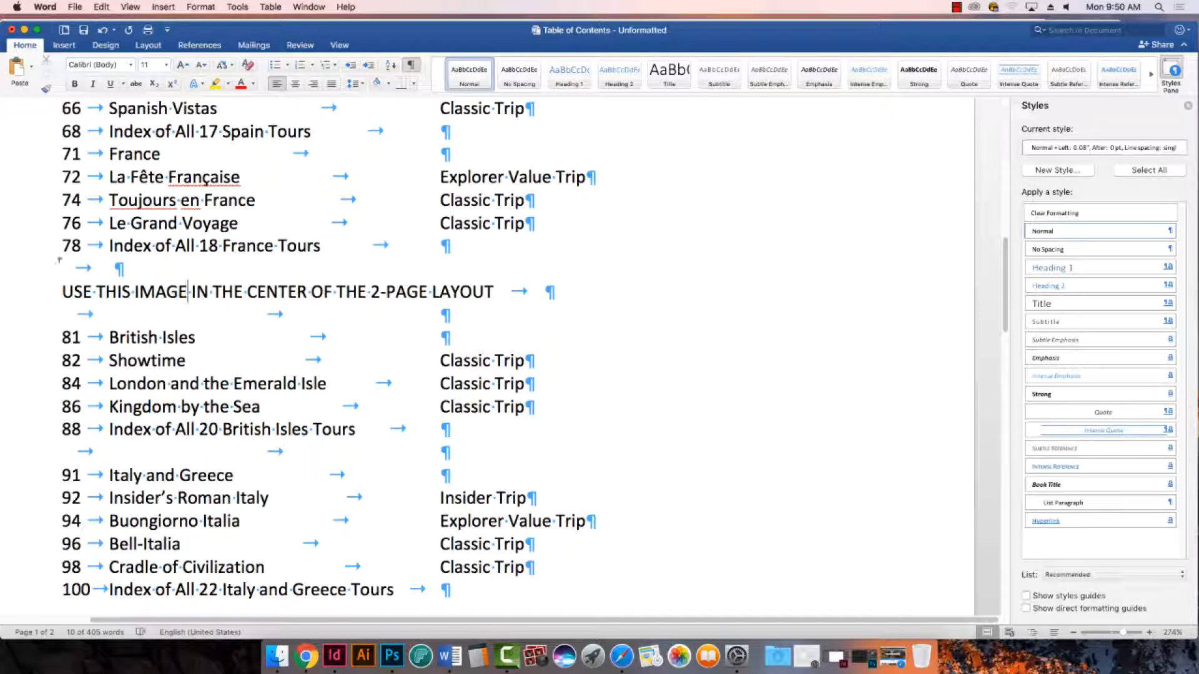
{"action": "left_click_drag", "start_coordinate": [59, 262], "coordinate": [571, 318]}
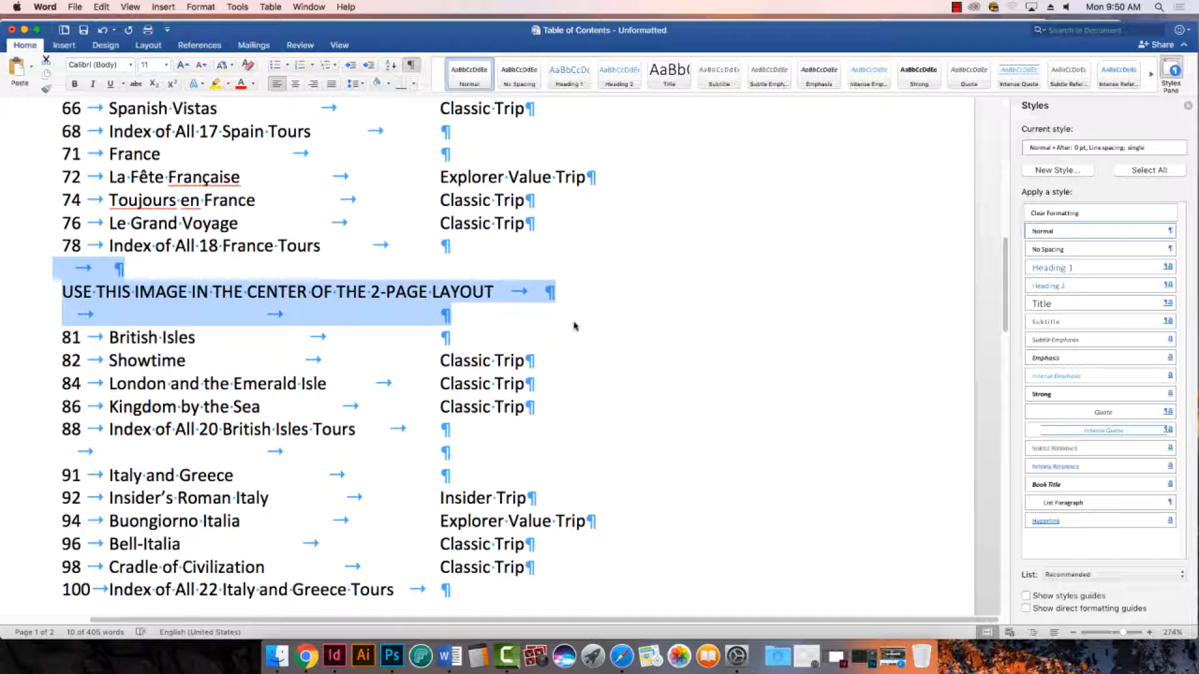
{"action": "key", "text": "Delete"}
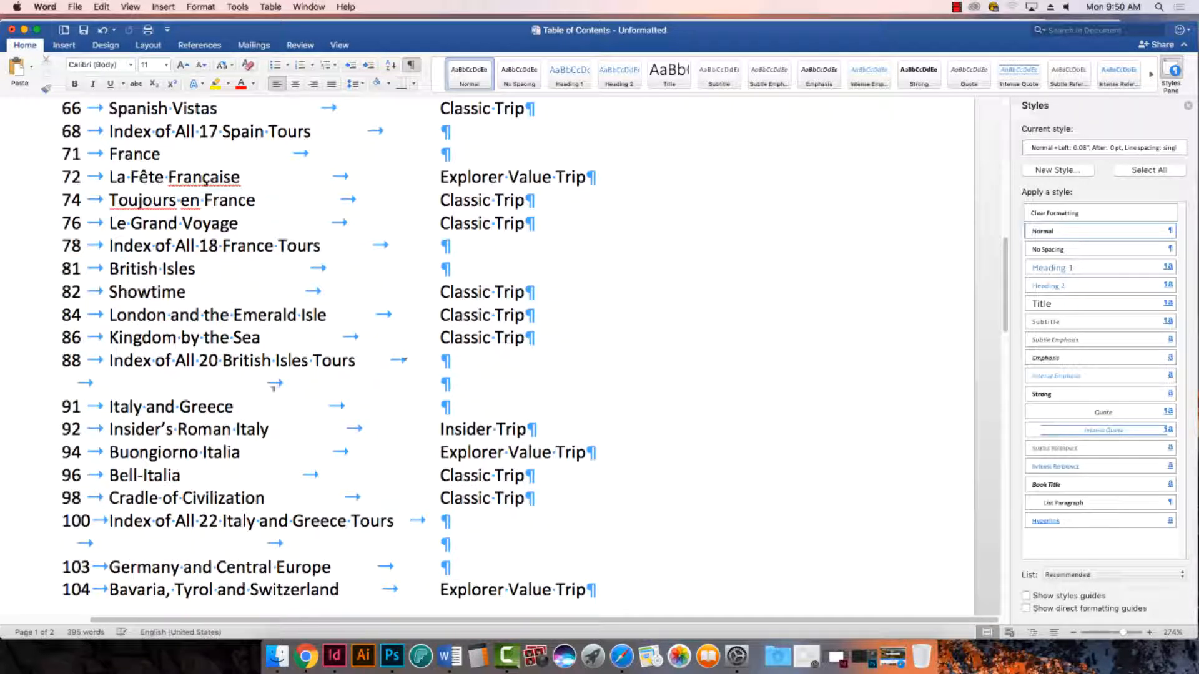
- Try to remove the tab-only line above the Italy and Greece heading
{"action": "key", "text": "Tab"}
{"action": "key", "text": "BackSpace"}
{"action": "left_click", "coordinate": [83, 380]}
{"action": "key", "text": "Tab"}
{"action": "triple_click", "coordinate": [82, 379]}
{"action": "left_click", "coordinate": [83, 379]}
{"action": "key", "text": "cmd+z"}
{"action": "triple_click", "coordinate": [104, 378]}
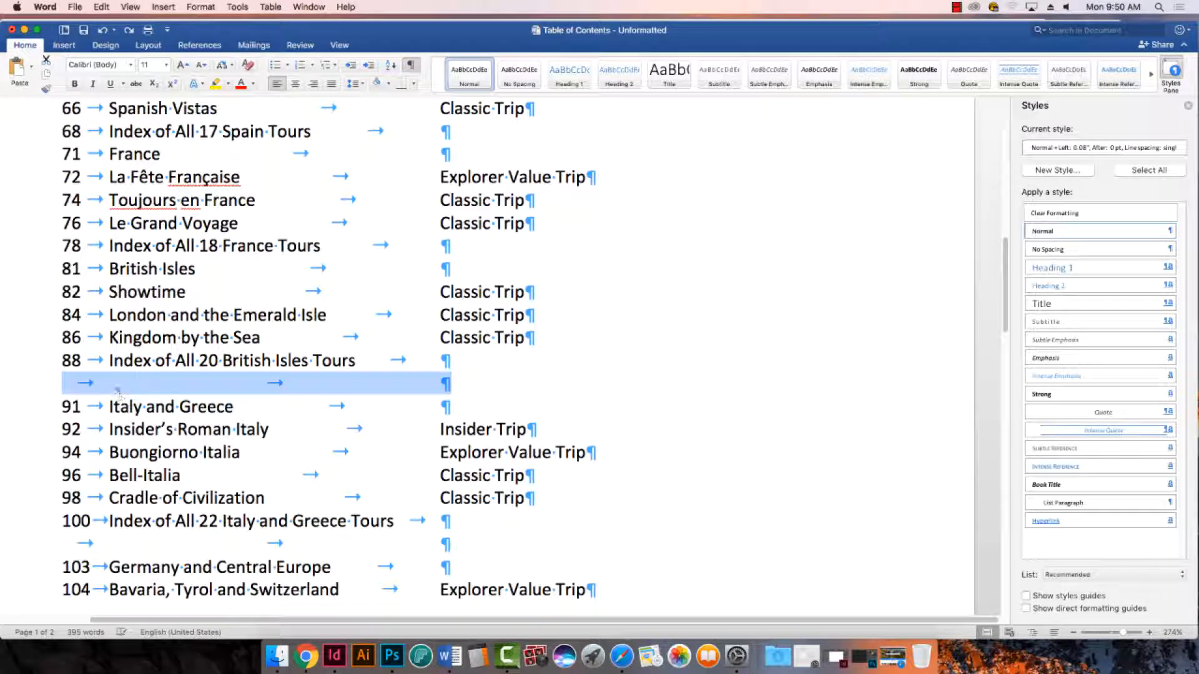
- Undo the line and picture deletions, the paragraph spacing change and the text conversion to restore the original table
{"action": "key", "text": "super+z"}
{"action": "key", "text": "super+z"}
{"action": "key", "text": "super+z"}
{"action": "key", "text": "super+z"}
{"action": "key", "text": "super+z"}
{"action": "key", "text": "super+z"}
{"action": "key", "text": "super+z"}
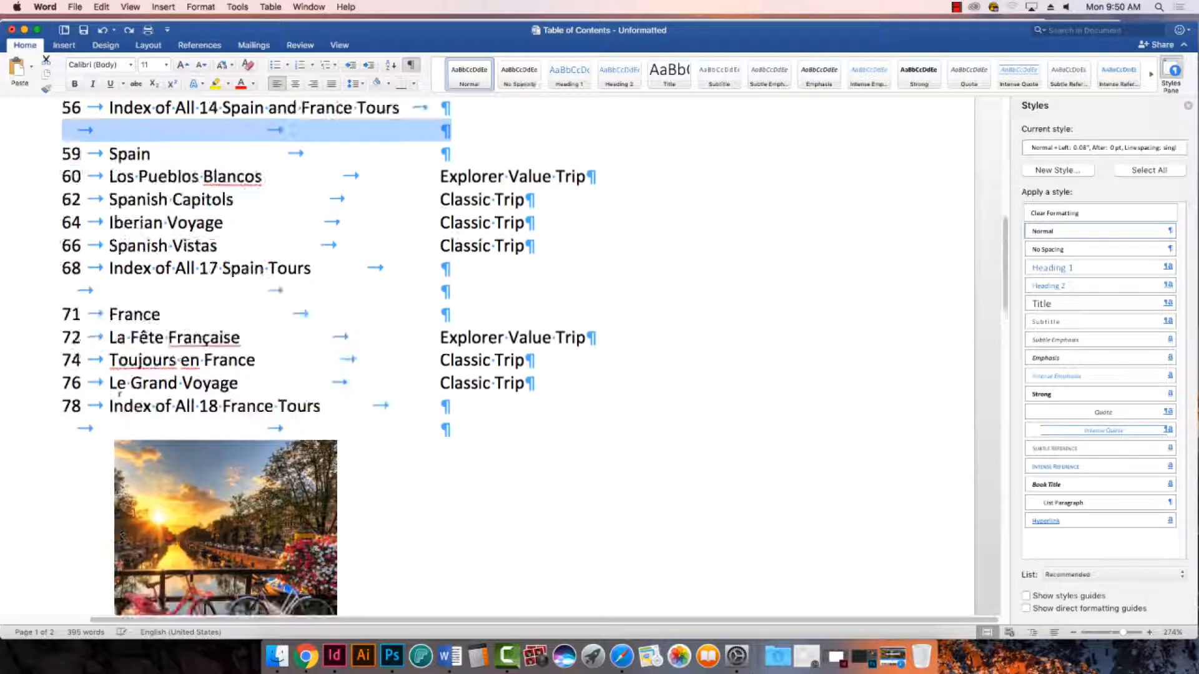
{"action": "key", "text": "super+z"}
{"action": "key", "text": "super+a"}
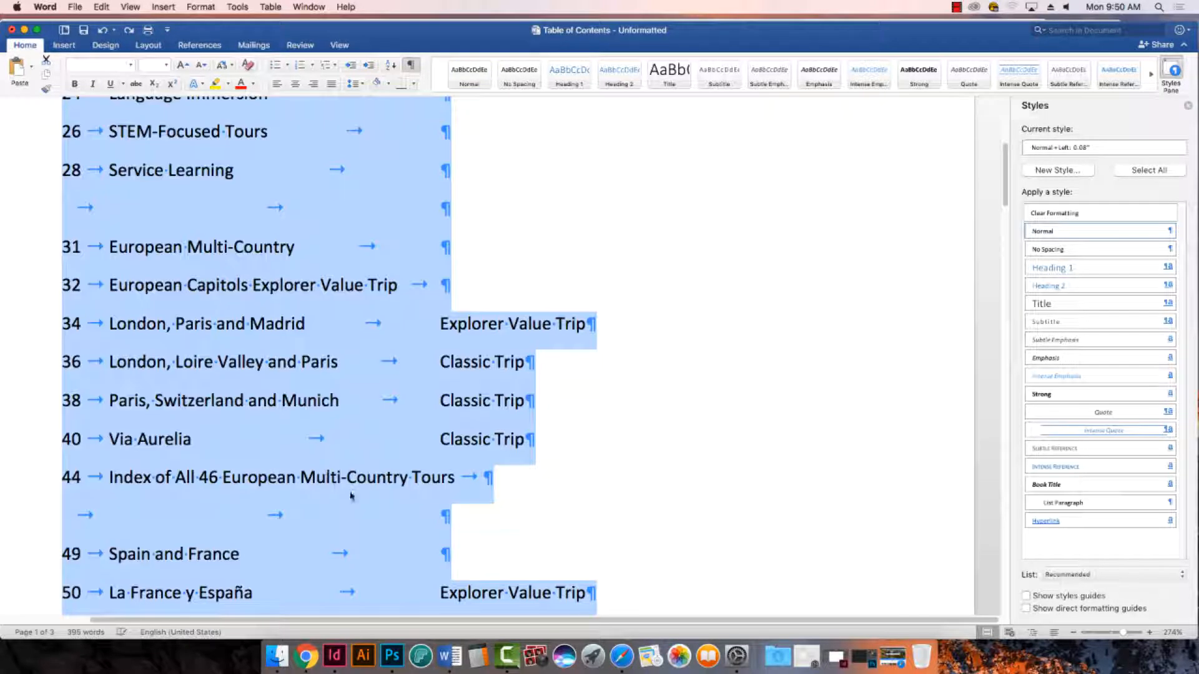
{"action": "key", "text": "super+z"}
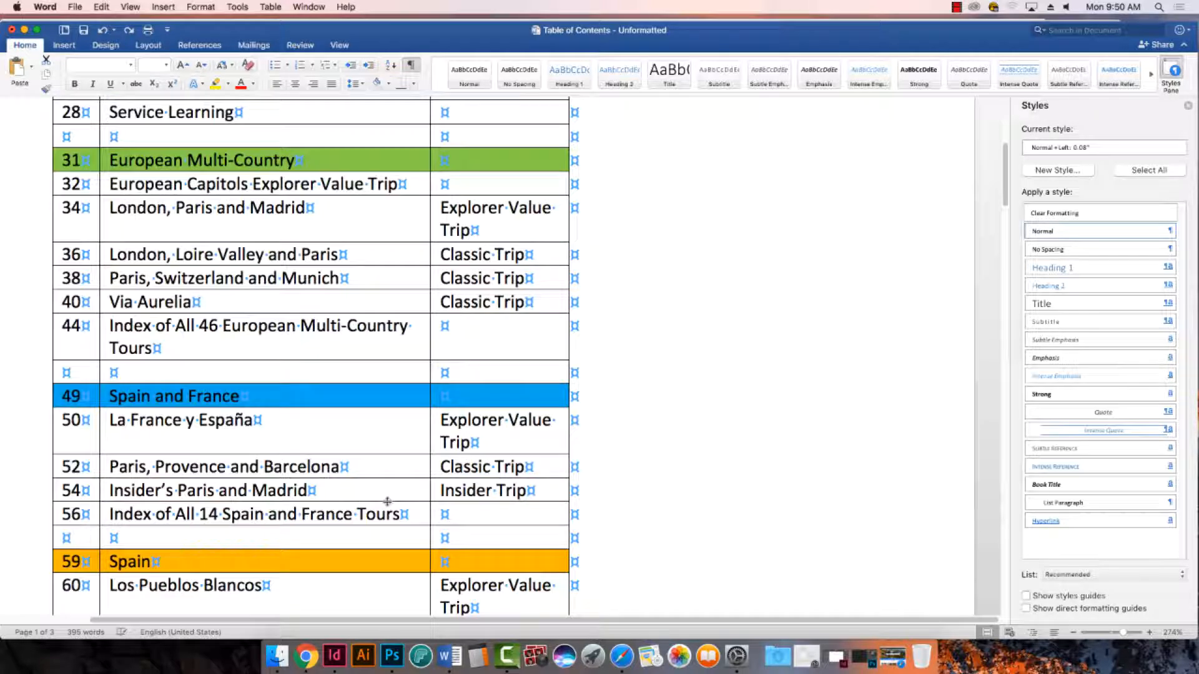
- Try to select all table rows from page 21 through 142 for conversion to text
{"action": "scroll", "coordinate": [393, 503], "scroll_direction": "down", "scroll_amount": 2}
{"action": "scroll", "coordinate": [738, 332], "scroll_direction": "up", "scroll_amount": 4}
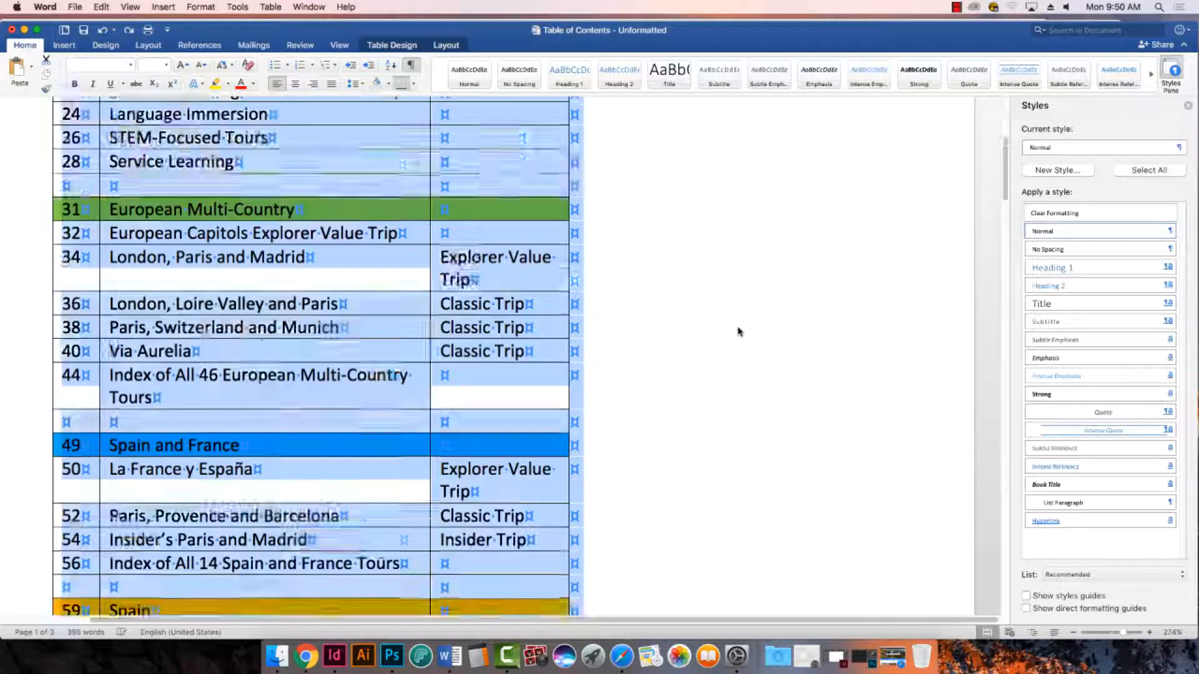
{"action": "left_click", "coordinate": [642, 372]}
{"action": "scroll", "coordinate": [642, 372], "scroll_direction": "down", "scroll_amount": 5}
{"action": "scroll", "coordinate": [642, 377], "scroll_direction": "up", "scroll_amount": 10}
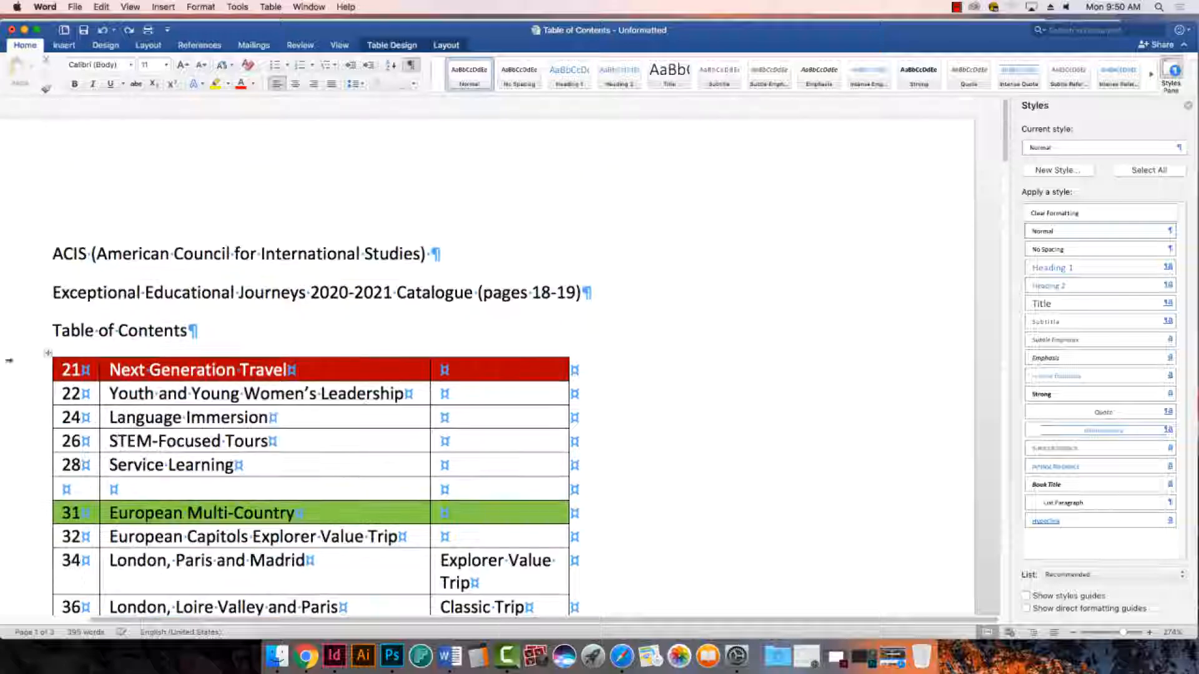
{"action": "left_click_drag", "start_coordinate": [80, 357], "coordinate": [499, 357]}
{"action": "scroll", "coordinate": [599, 533], "scroll_direction": "down", "scroll_amount": 20}
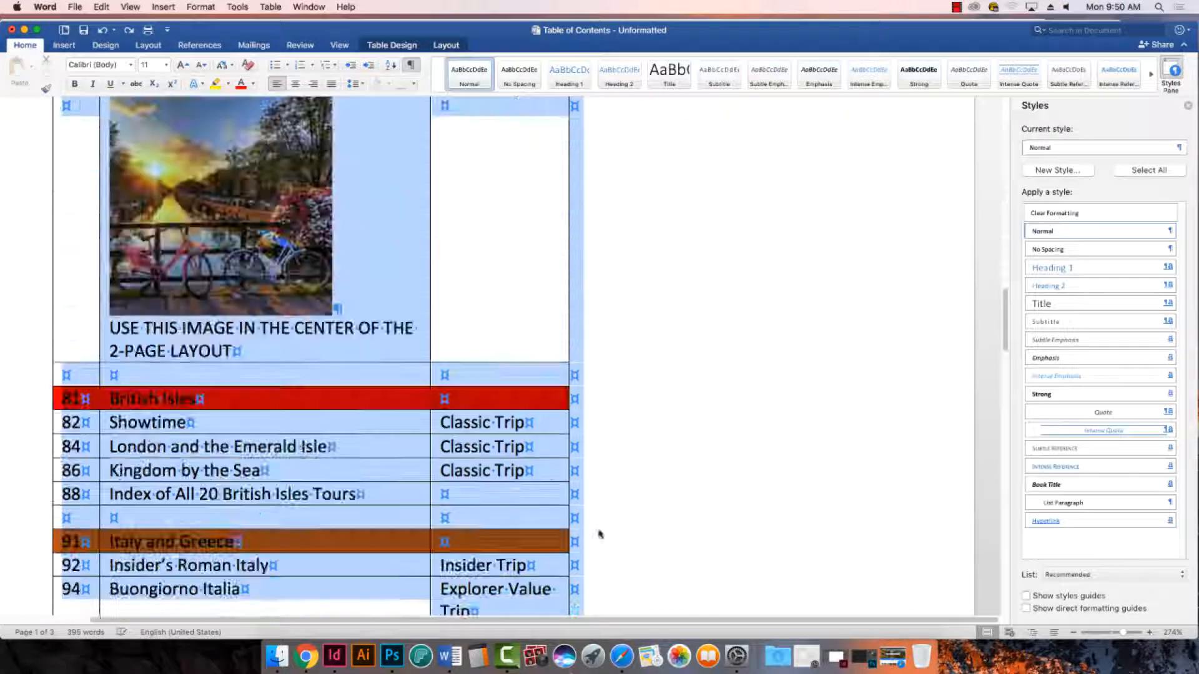
{"action": "scroll", "coordinate": [572, 434], "scroll_direction": "up", "scroll_amount": 10}
{"action": "scroll", "coordinate": [573, 434], "scroll_direction": "down", "scroll_amount": 15}
{"action": "scroll", "coordinate": [562, 375], "scroll_direction": "down", "scroll_amount": 20}
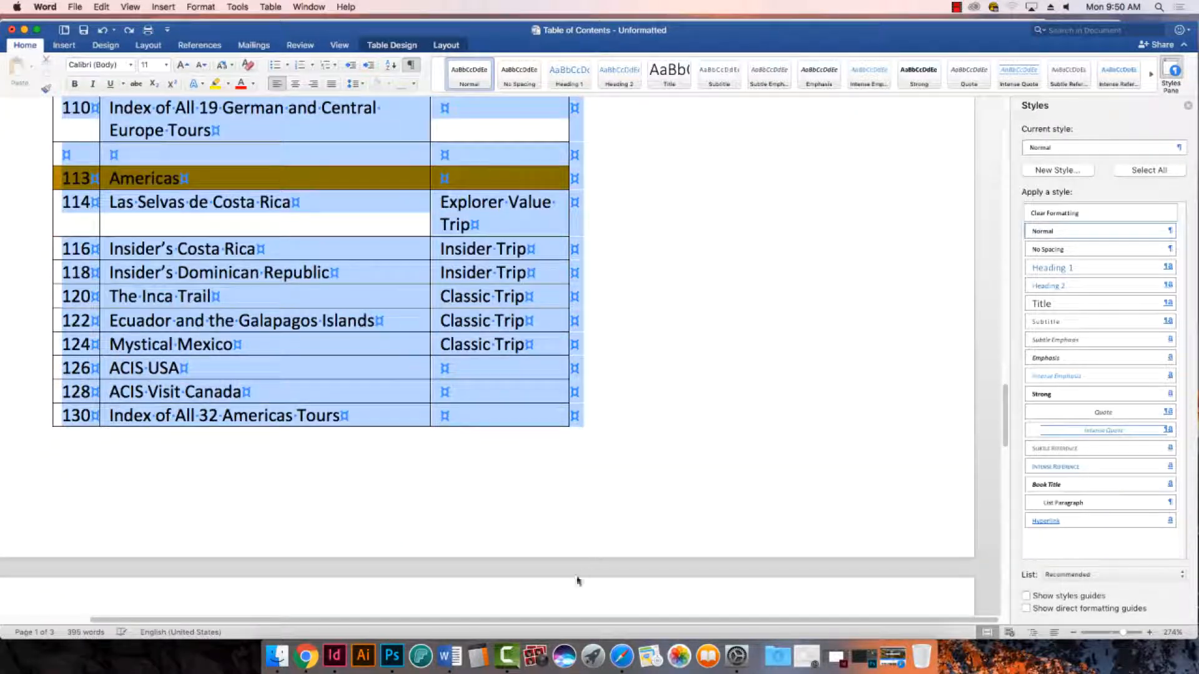
{"action": "left_click_drag", "start_coordinate": [573, 537], "coordinate": [429, 344]}
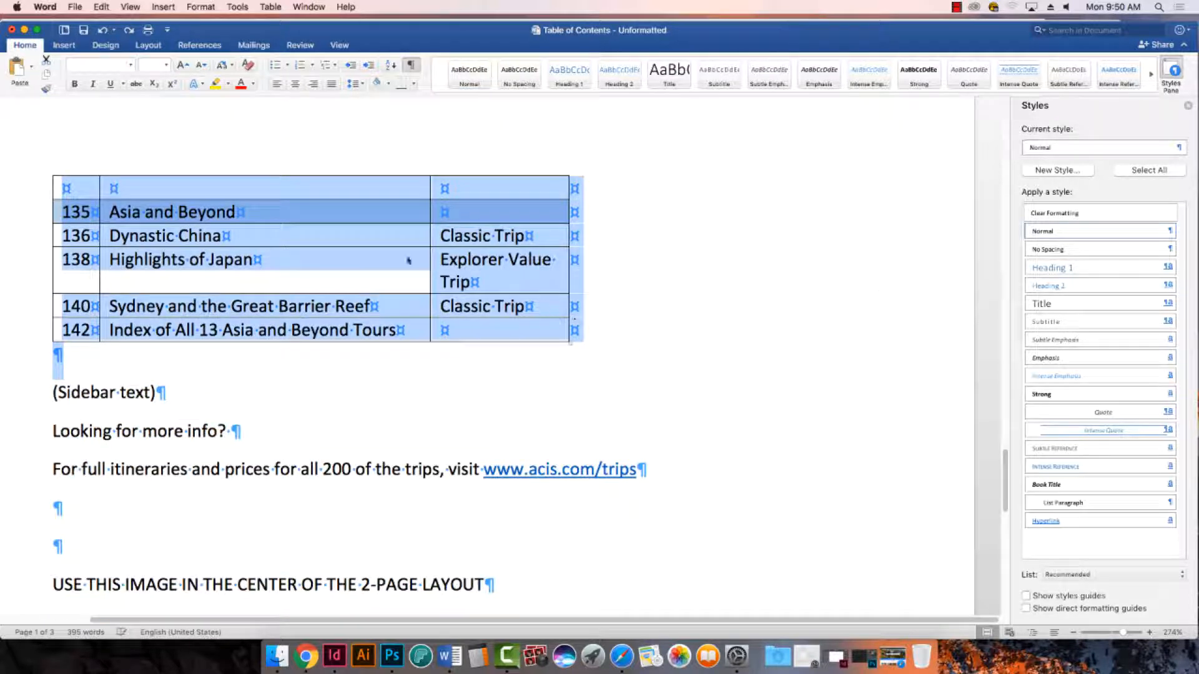
{"action": "left_click", "coordinate": [271, 7]}
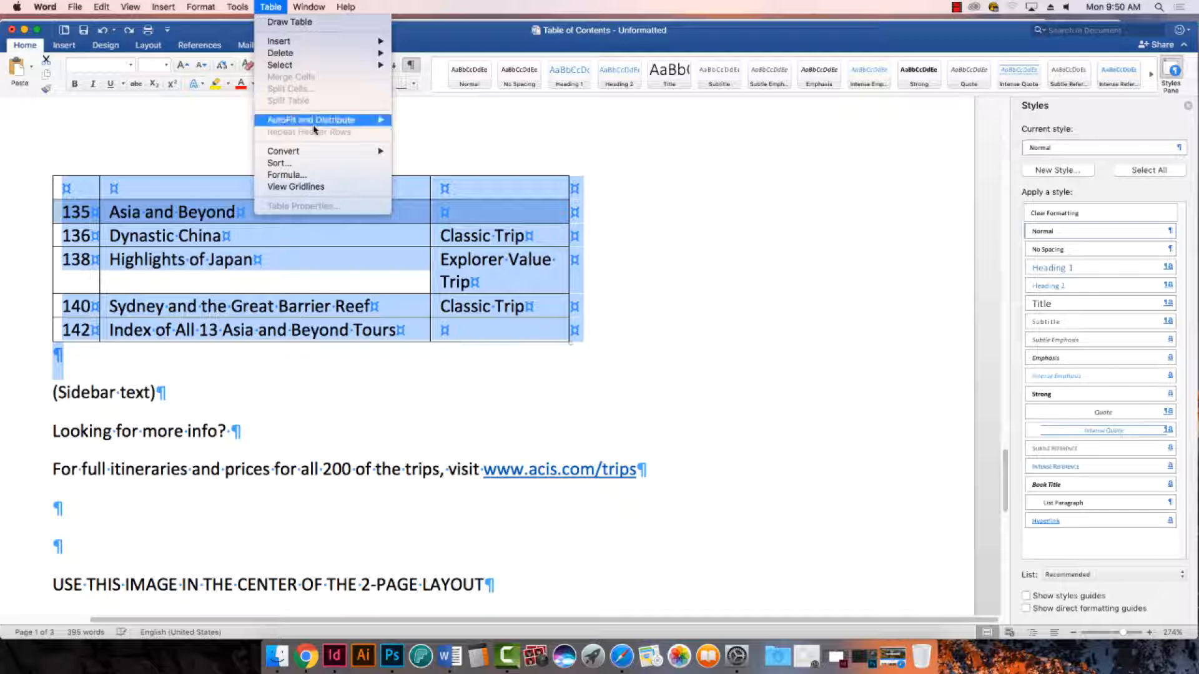
{"action": "mouse_move", "coordinate": [324, 154]}
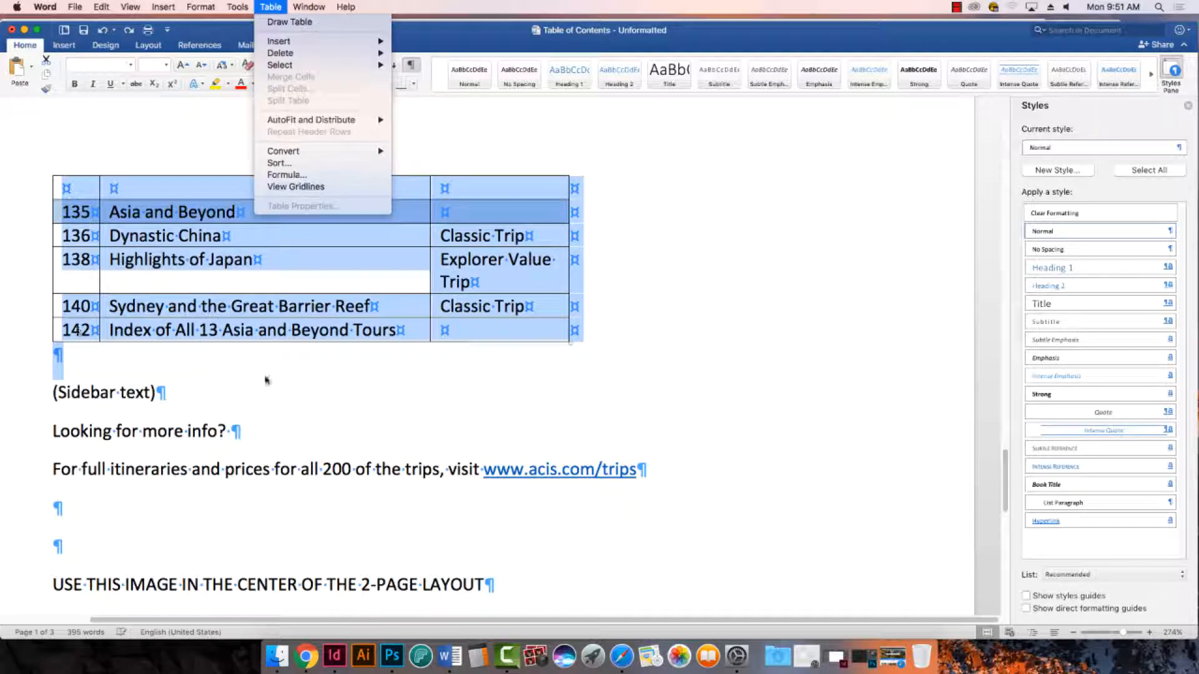
{"action": "key", "text": "Escape"}
- Select the entire table from page 21 through 142 and convert it to text separated with tabs
{"action": "scroll", "coordinate": [467, 465], "scroll_direction": "up", "scroll_amount": 10}
{"action": "scroll", "coordinate": [467, 466], "scroll_direction": "up", "scroll_amount": 10}
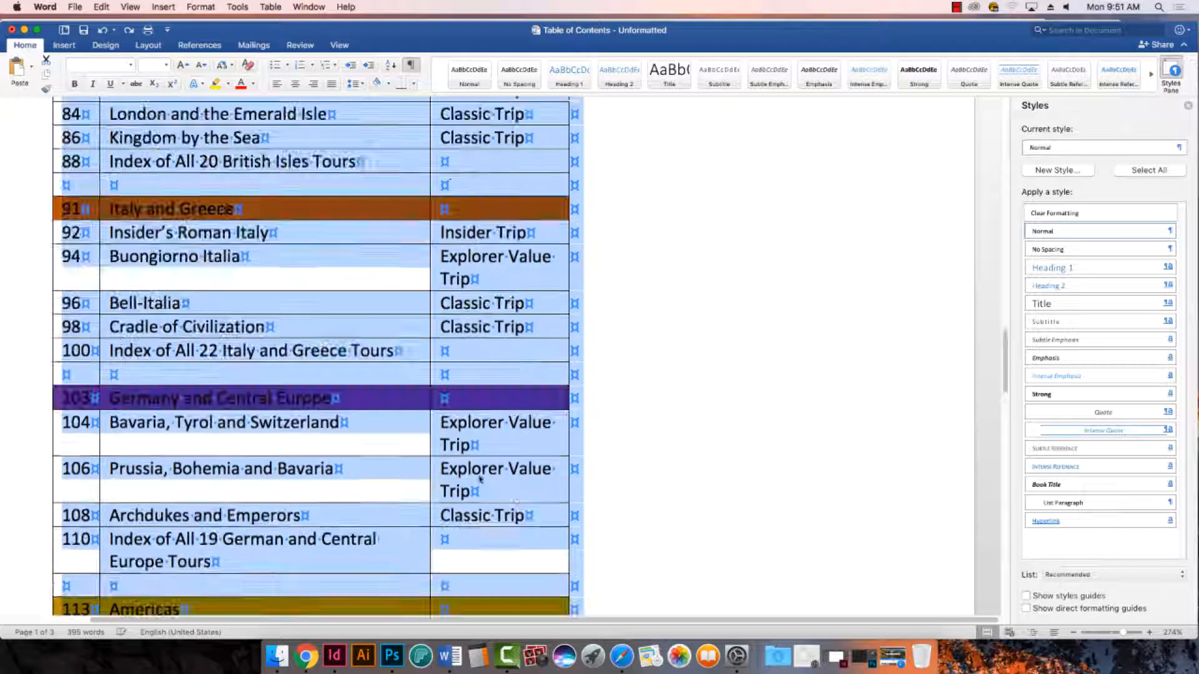
{"action": "left_click_drag", "start_coordinate": [1003, 290], "coordinate": [1002, 128]}
{"action": "left_click", "coordinate": [58, 373]}
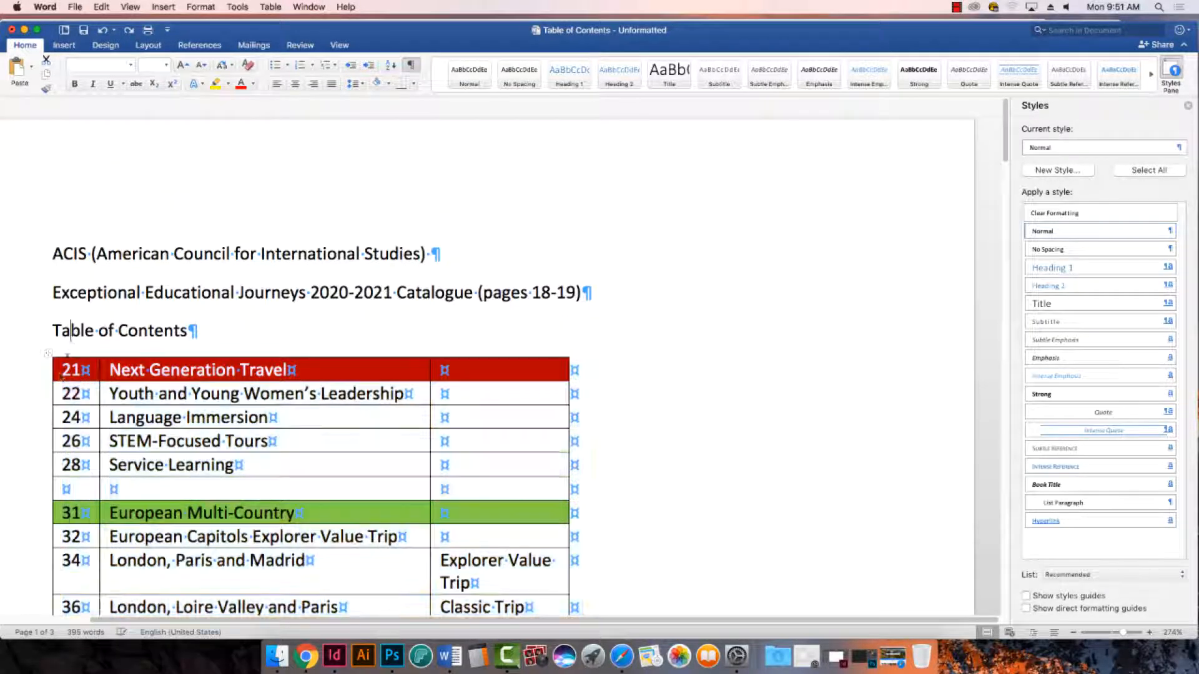
{"action": "left_click", "coordinate": [47, 353]}
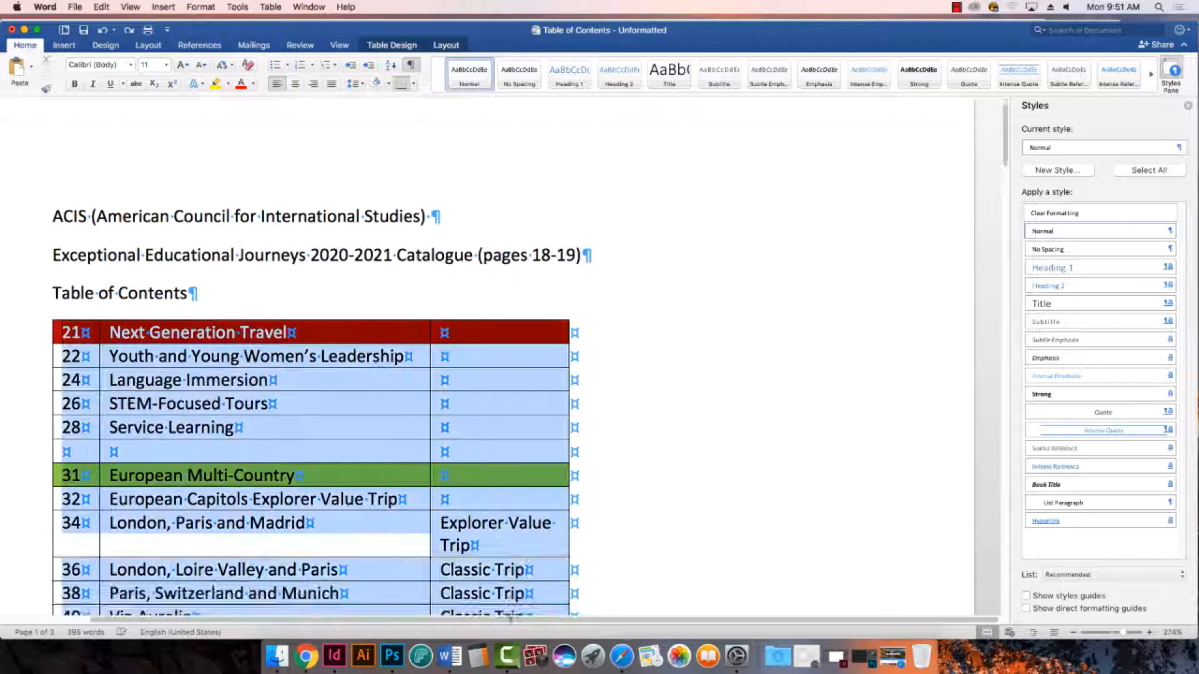
{"action": "scroll", "coordinate": [312, 359], "scroll_direction": "down", "scroll_amount": 15}
{"action": "scroll", "coordinate": [611, 394], "scroll_direction": "down", "scroll_amount": 20}
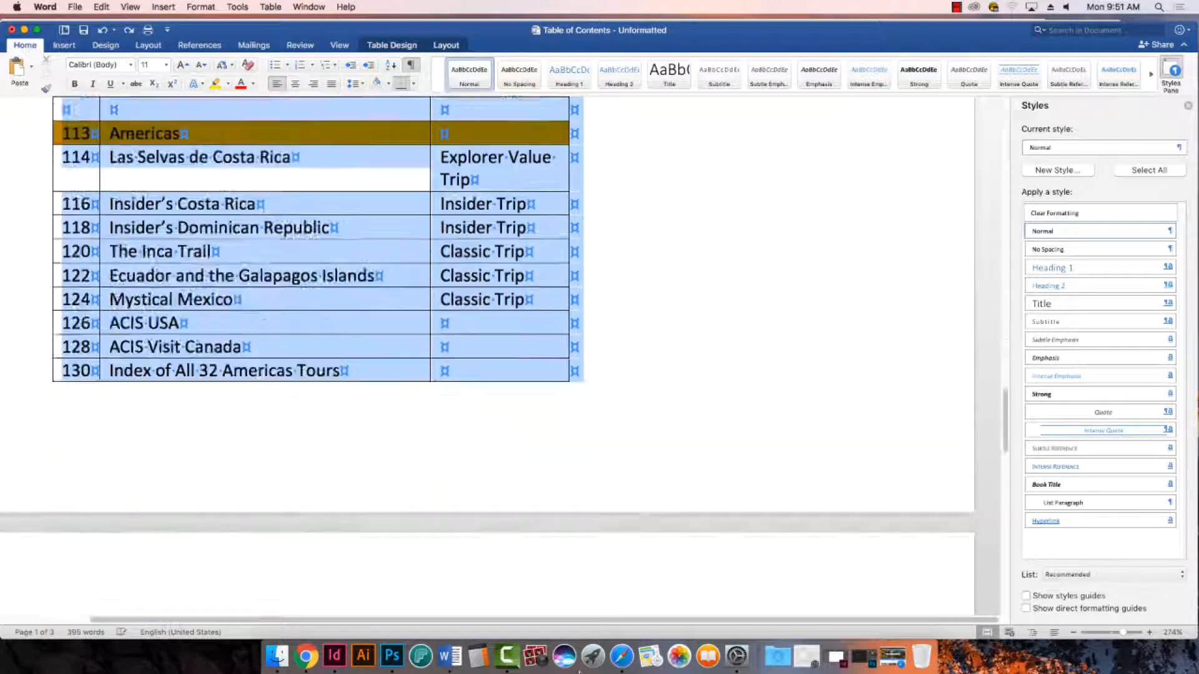
{"action": "scroll", "coordinate": [615, 129], "scroll_direction": "up", "scroll_amount": 15}
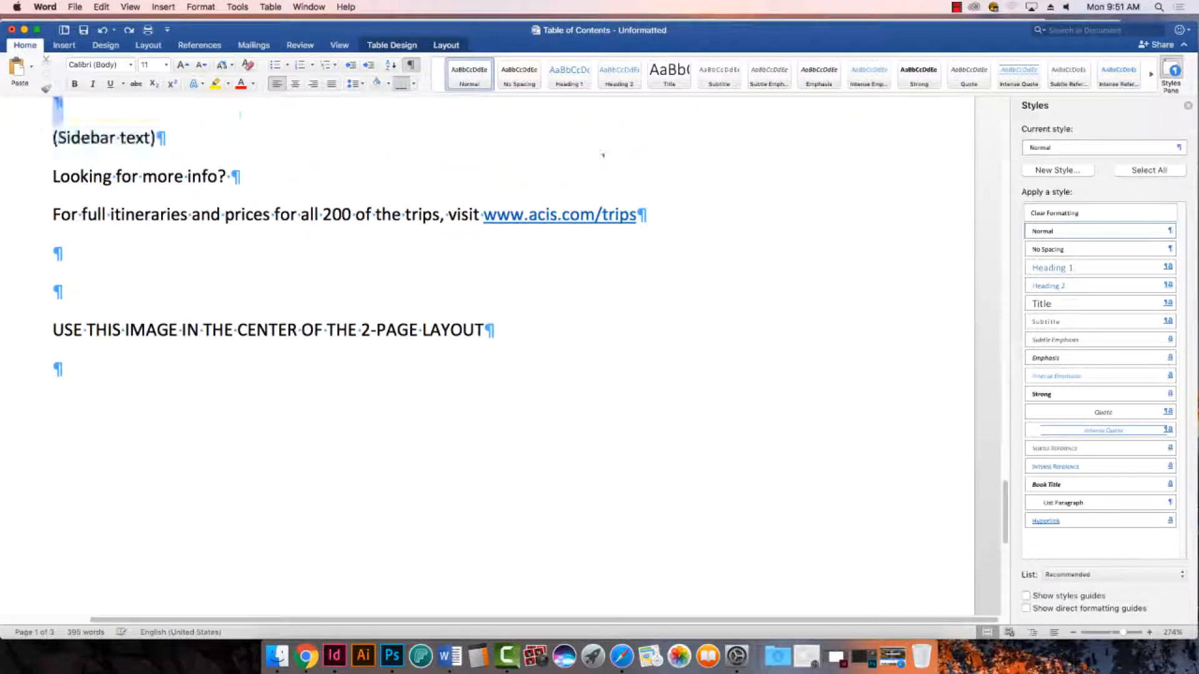
{"action": "left_click_drag", "start_coordinate": [579, 577], "coordinate": [585, 553]}
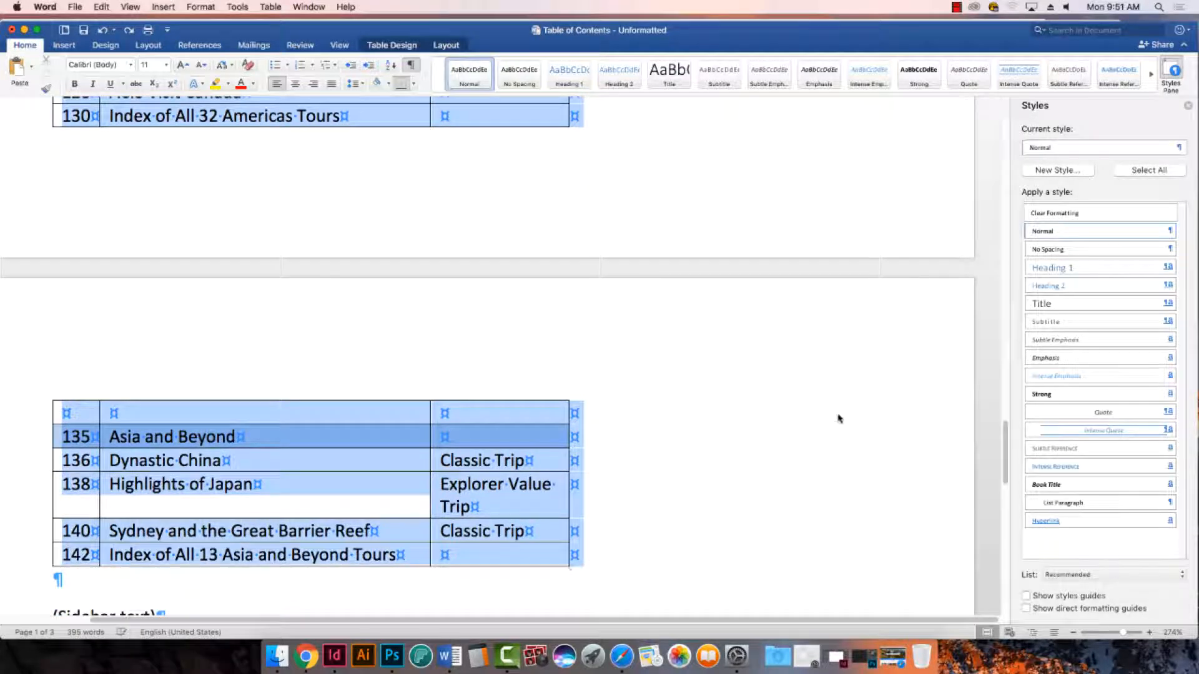
{"action": "left_click", "coordinate": [270, 6]}
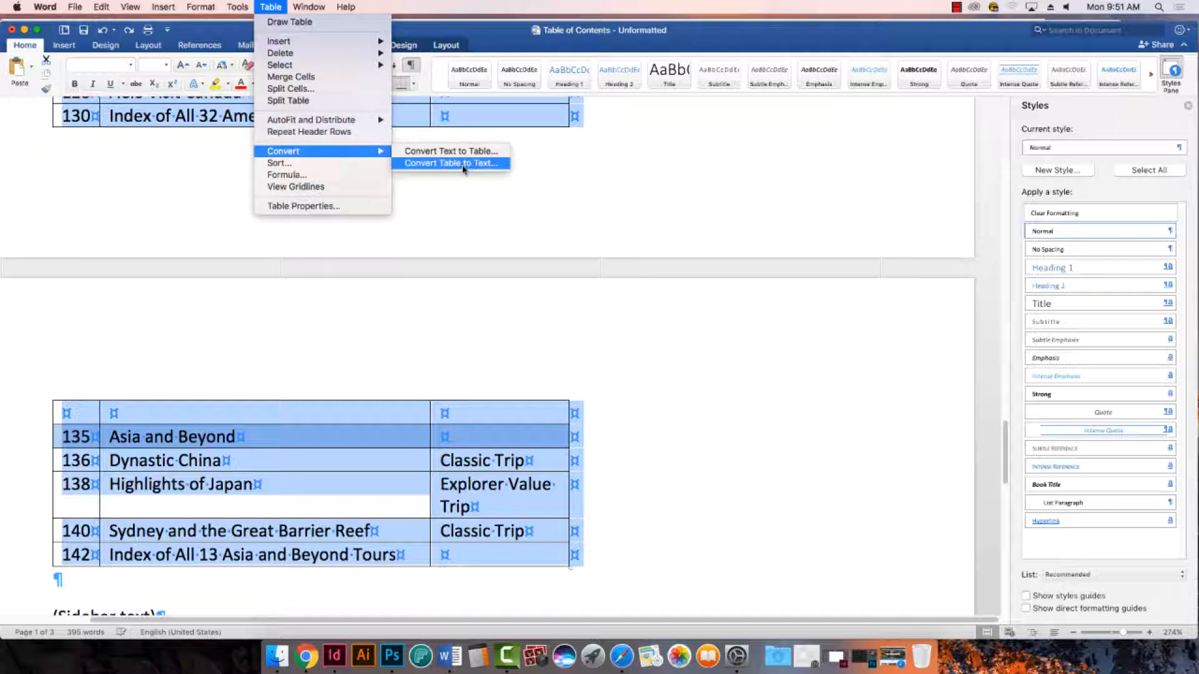
{"action": "left_click", "coordinate": [463, 164]}
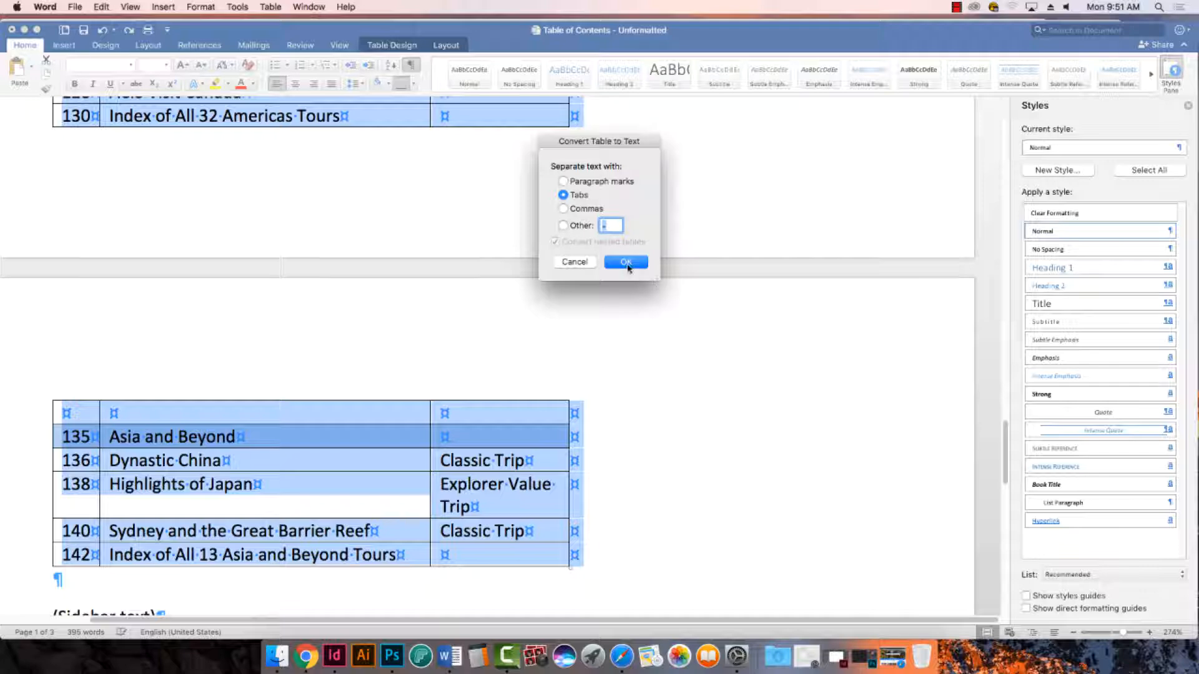
{"action": "left_click", "coordinate": [627, 262]}
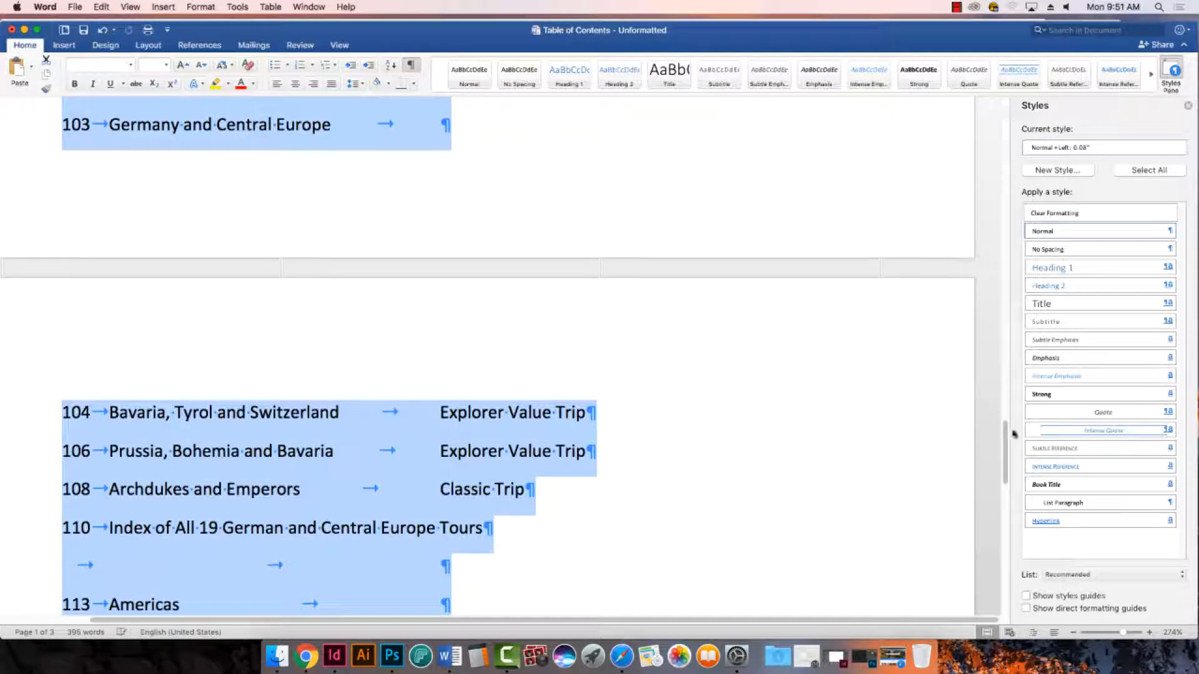
- Set the paragraph spacing before and after to 0 for the selected contents entries
{"action": "scroll", "coordinate": [1014, 433], "scroll_direction": "up", "scroll_amount": 15}
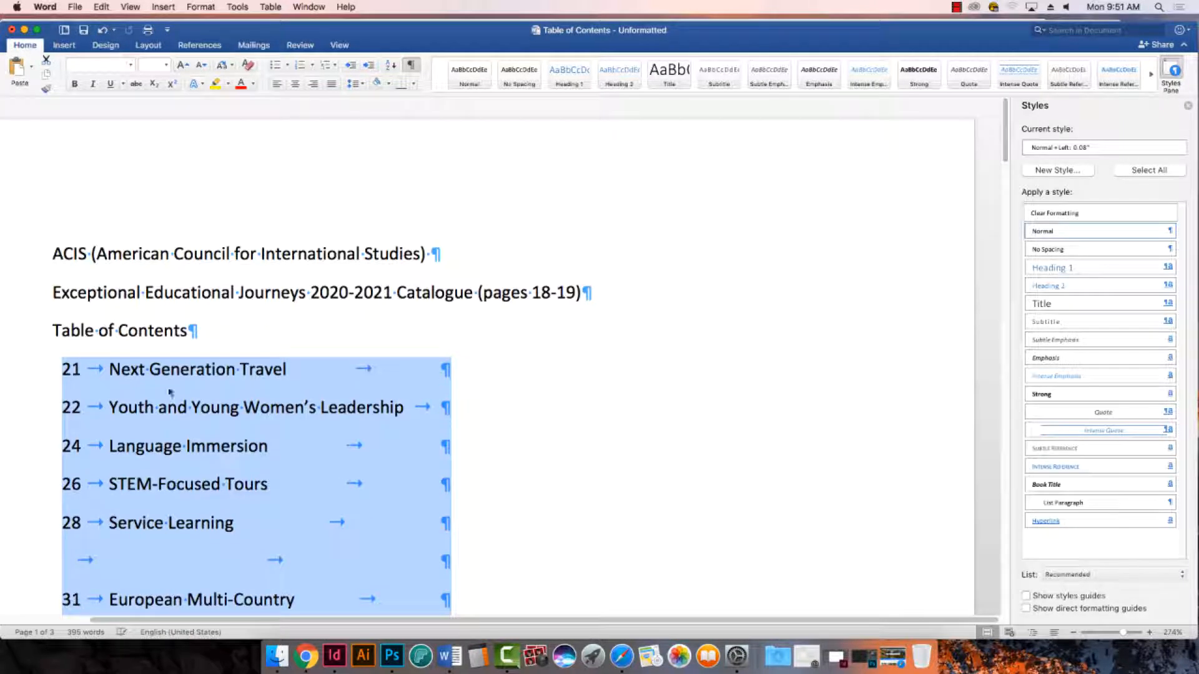
{"action": "left_click", "coordinate": [354, 86]}
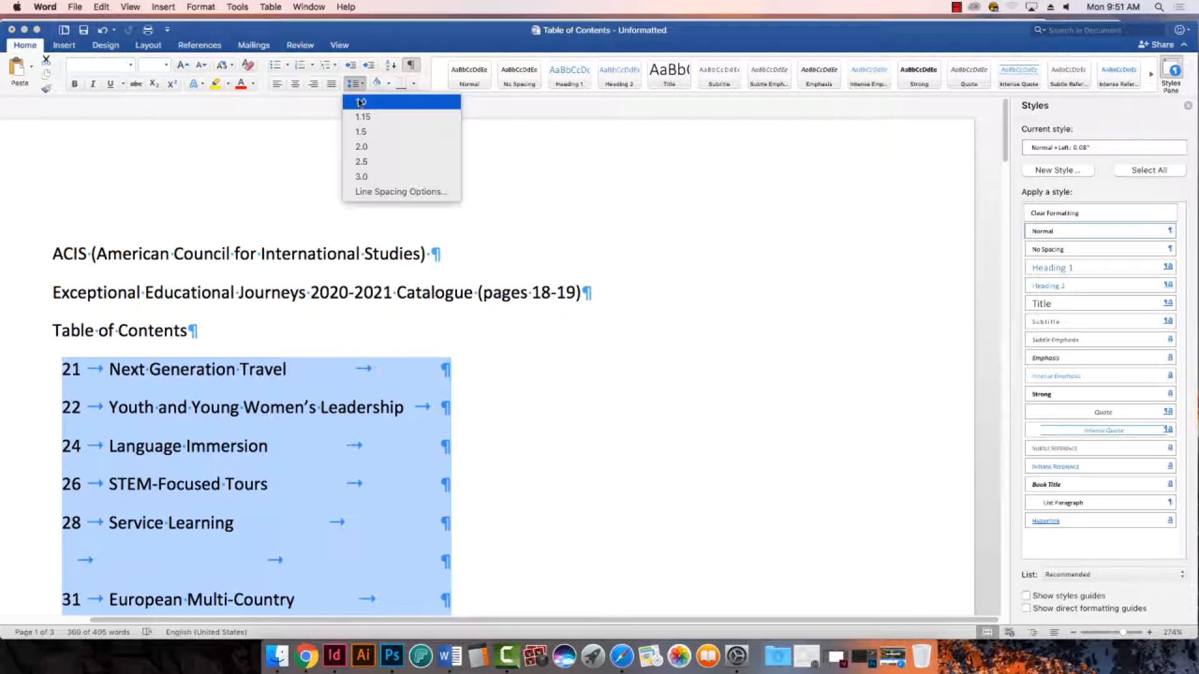
{"action": "left_click", "coordinate": [397, 196]}
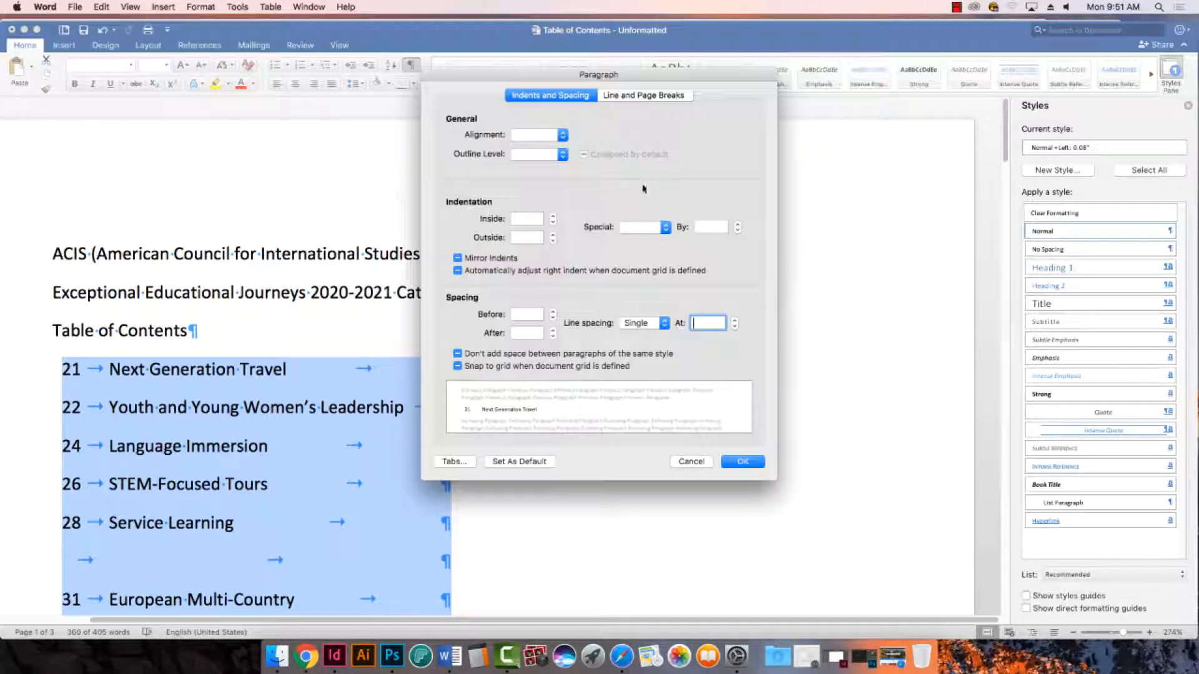
{"action": "type", "text": "0"}
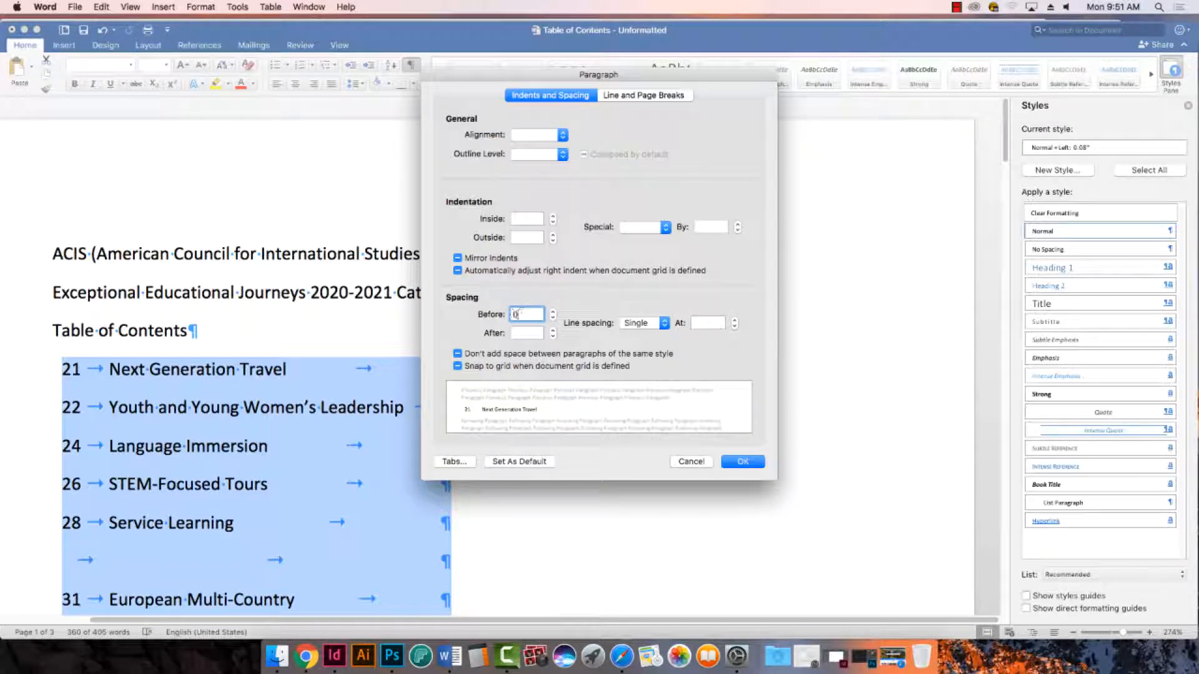
{"action": "key", "text": "Tab"}
{"action": "type", "text": "0"}
{"action": "key", "text": "Tab"}
{"action": "key", "text": "Return"}
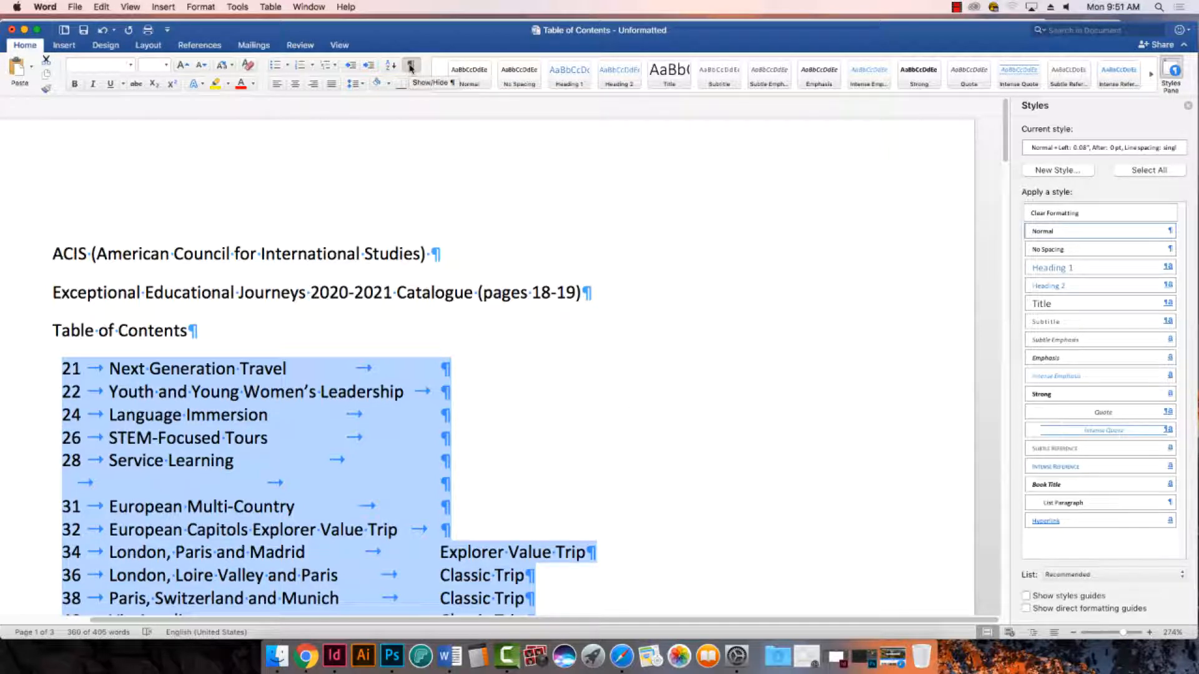
- Delete the tab-only lines above the page 31 European Multi-Country and page 49 Spain and France headings
{"action": "left_click", "coordinate": [411, 67]}
{"action": "left_click", "coordinate": [410, 67]}
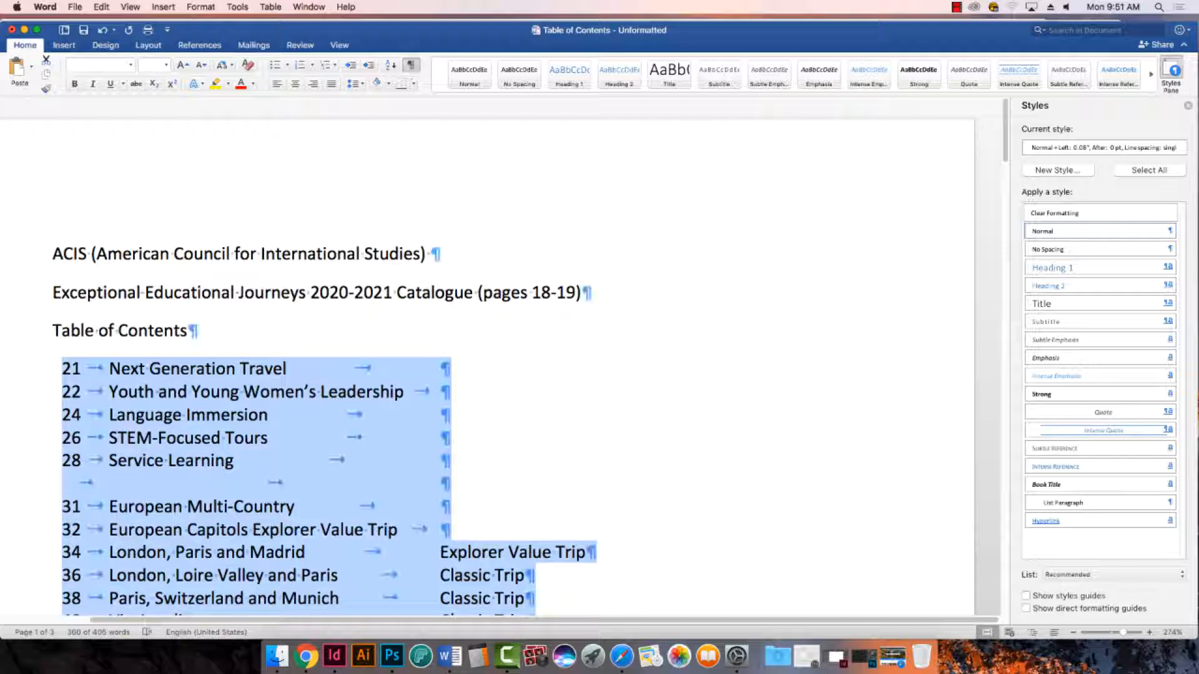
{"action": "scroll", "coordinate": [587, 399], "scroll_direction": "down", "scroll_amount": 4}
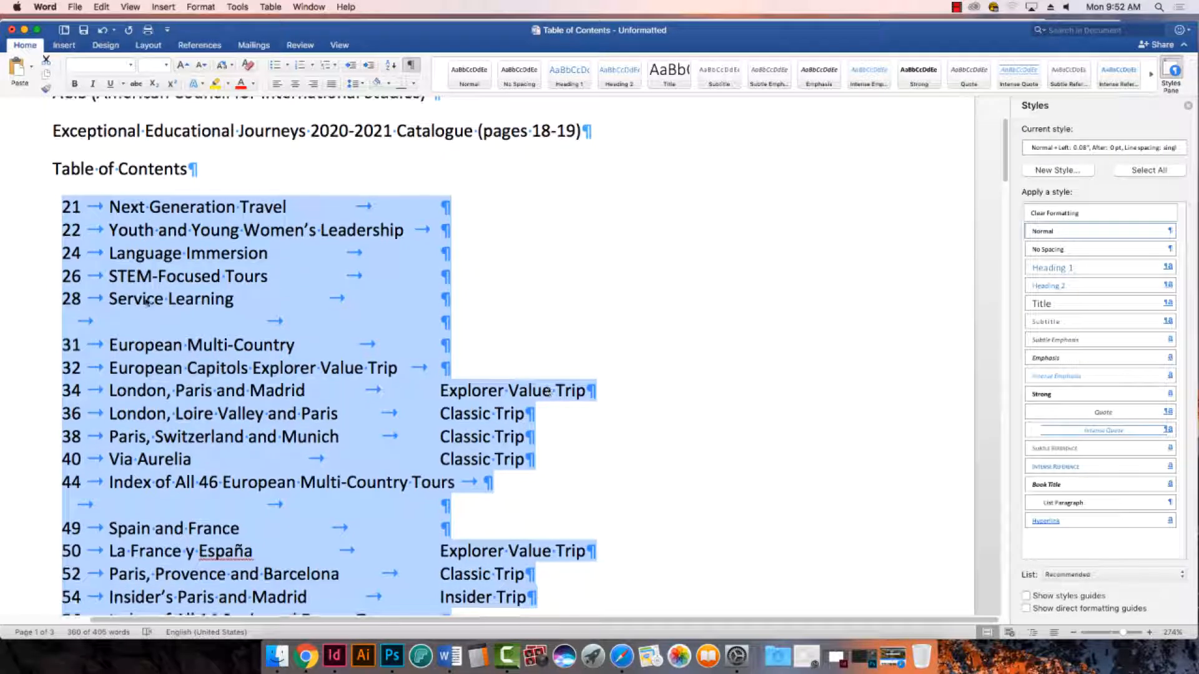
{"action": "scroll", "coordinate": [324, 414], "scroll_direction": "down", "scroll_amount": 1}
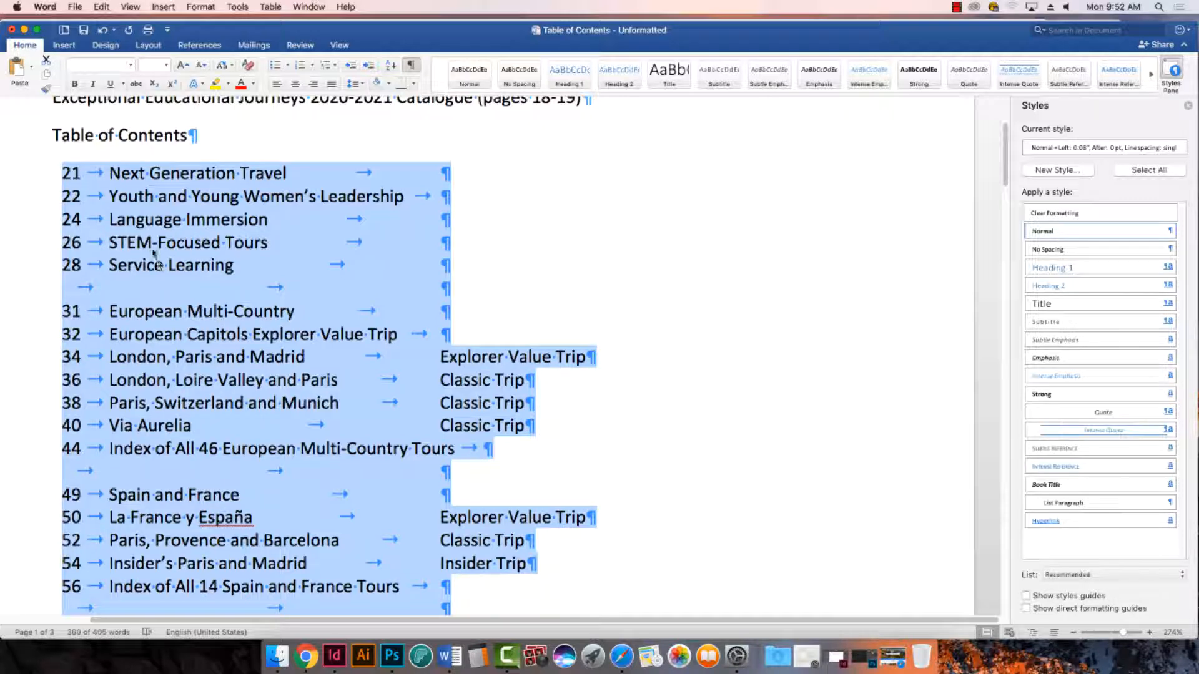
{"action": "left_click", "coordinate": [119, 288]}
{"action": "left_click_drag", "start_coordinate": [66, 287], "coordinate": [294, 286]}
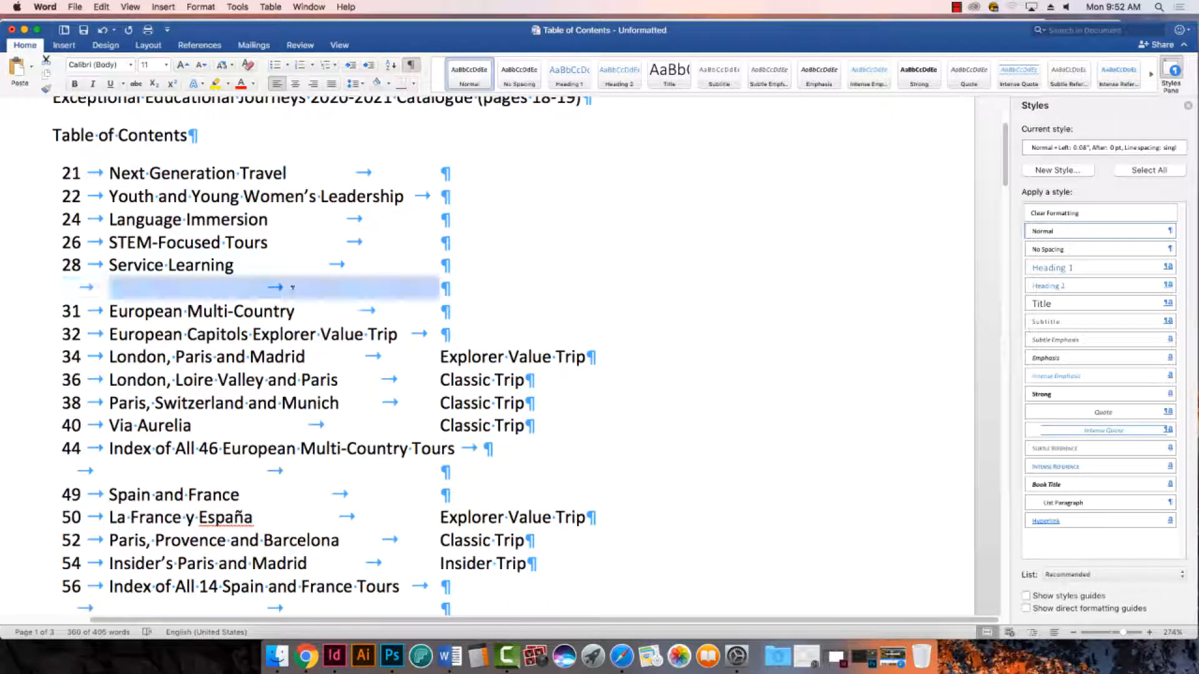
{"action": "left_click_drag", "start_coordinate": [441, 289], "coordinate": [456, 289]}
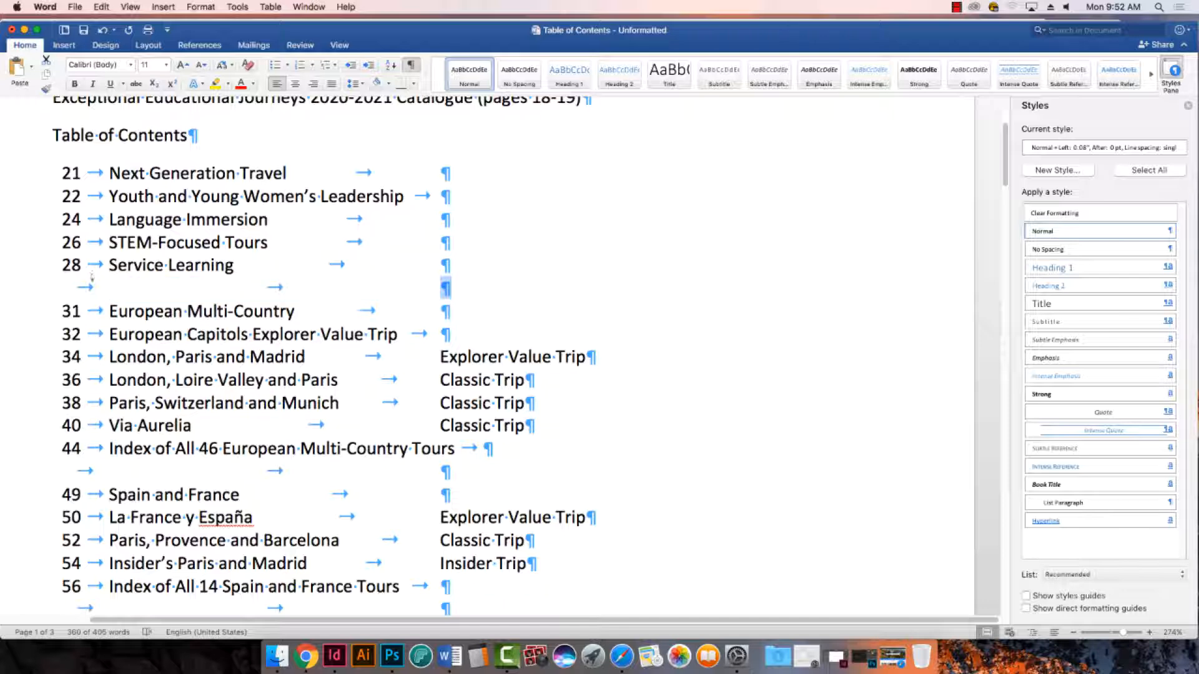
{"action": "triple_click", "coordinate": [90, 285]}
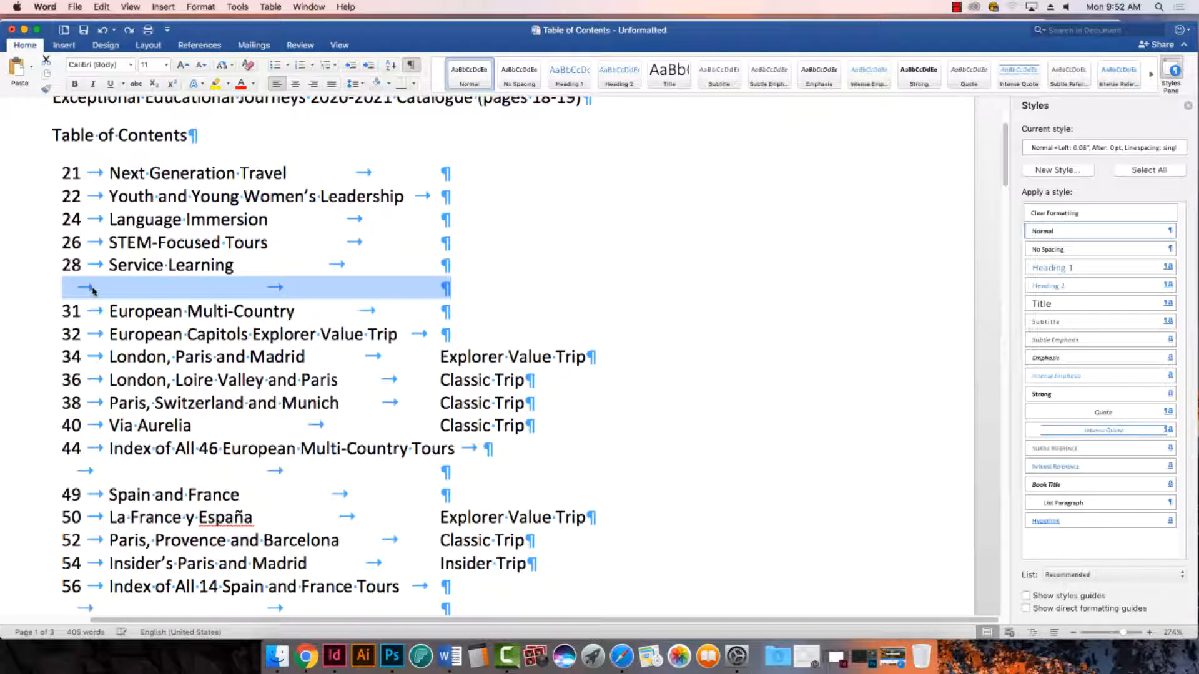
{"action": "key", "text": "BackSpace"}
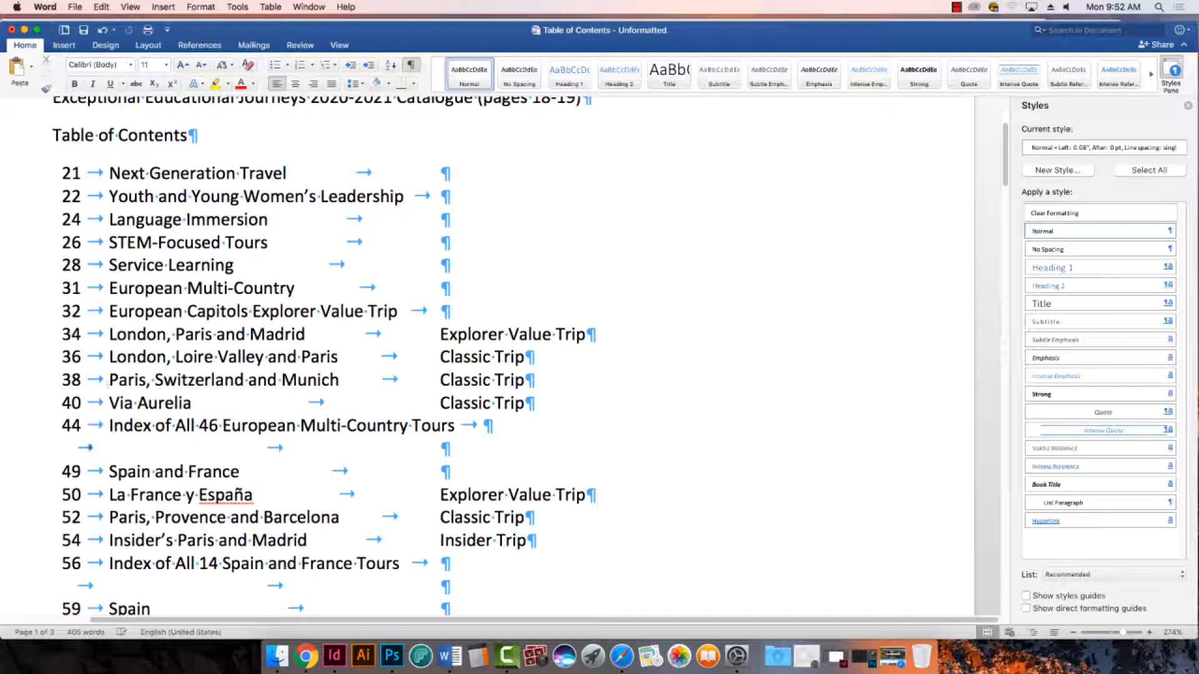
{"action": "triple_click", "coordinate": [86, 451]}
{"action": "key", "text": "BackSpace"}
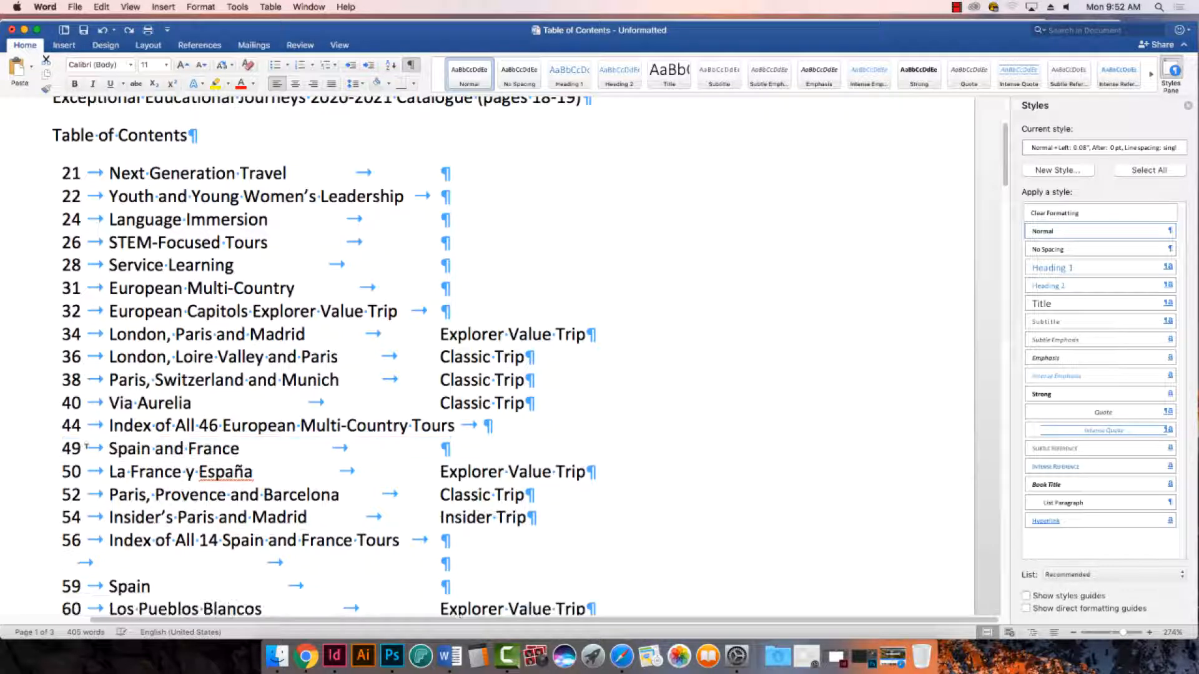
- Delete the tab-only lines above the page 59 Spain and page 71 France headings
{"action": "scroll", "coordinate": [375, 350], "scroll_direction": "down", "scroll_amount": 5}
{"action": "scroll", "coordinate": [237, 383], "scroll_direction": "down", "scroll_amount": 3}
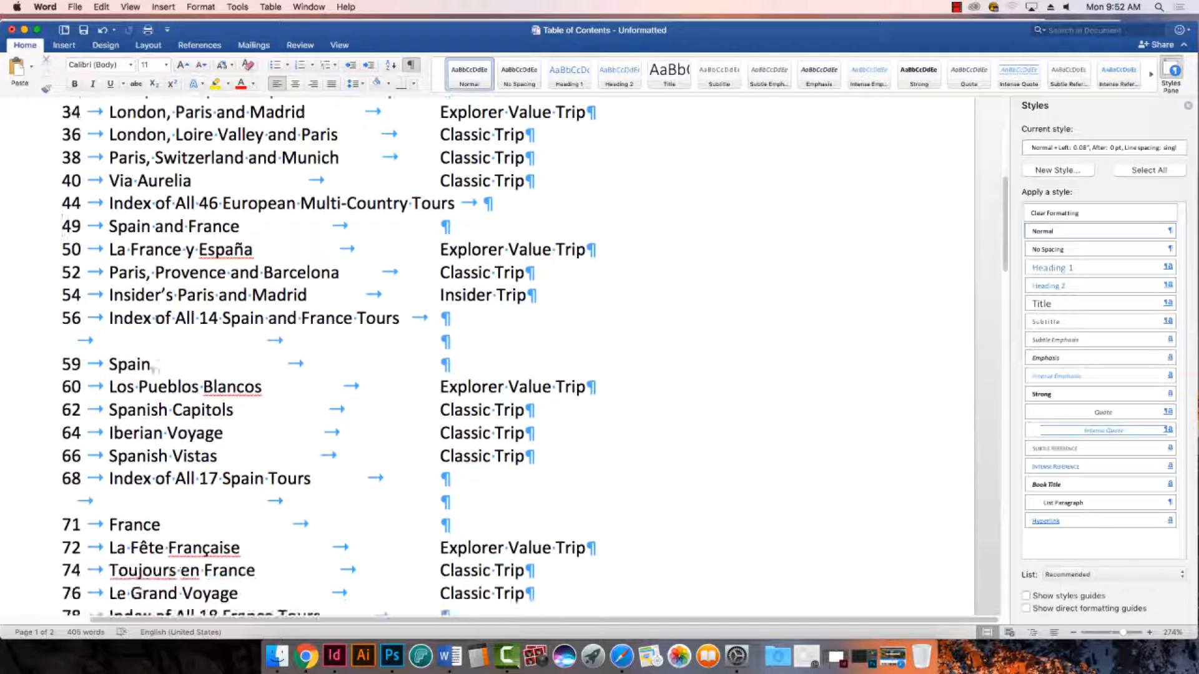
{"action": "triple_click", "coordinate": [90, 343]}
{"action": "key", "text": "BackSpace"}
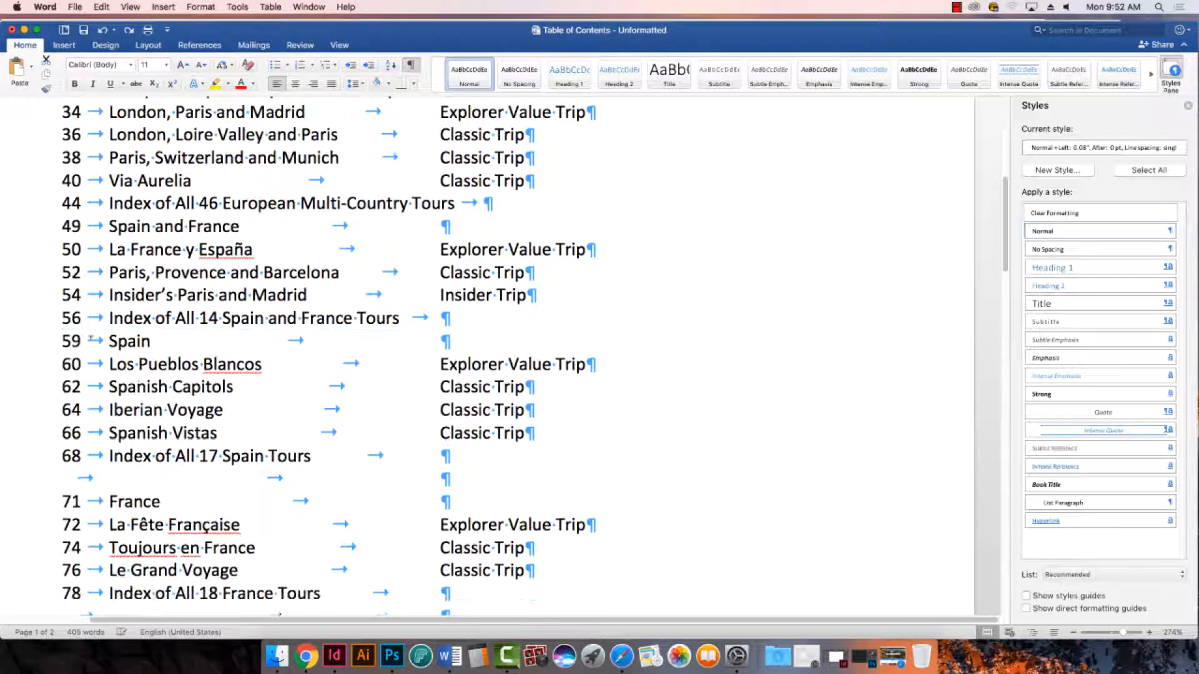
{"action": "scroll", "coordinate": [90, 375], "scroll_direction": "down", "scroll_amount": 3}
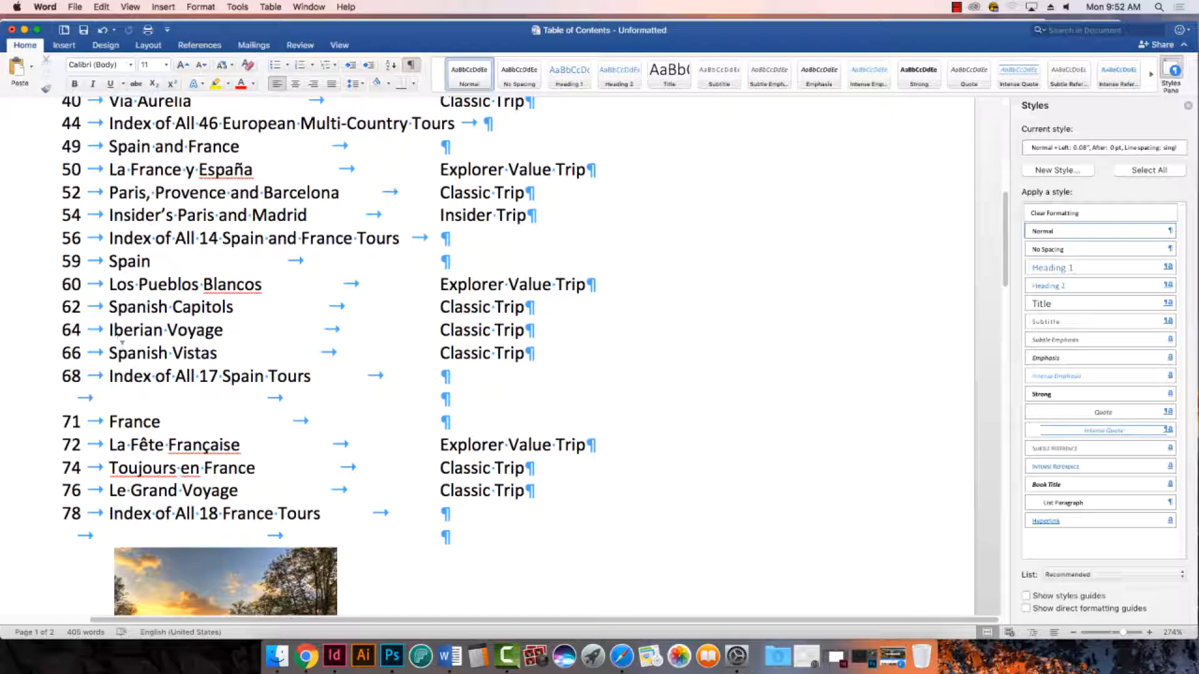
{"action": "triple_click", "coordinate": [90, 395]}
{"action": "key", "text": "BackSpace"}
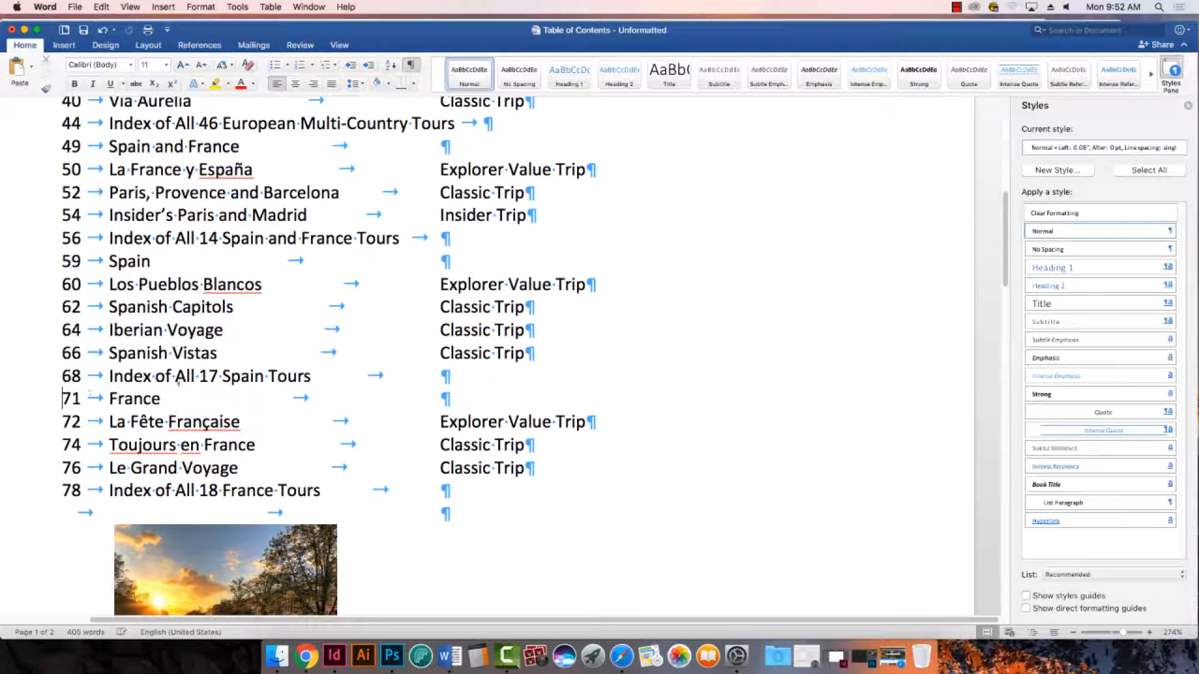
- Delete the bicycle picture, its layout note and the surrounding tab-only lines between the France index and British Isles
{"action": "scroll", "coordinate": [205, 167], "scroll_direction": "down", "scroll_amount": 10}
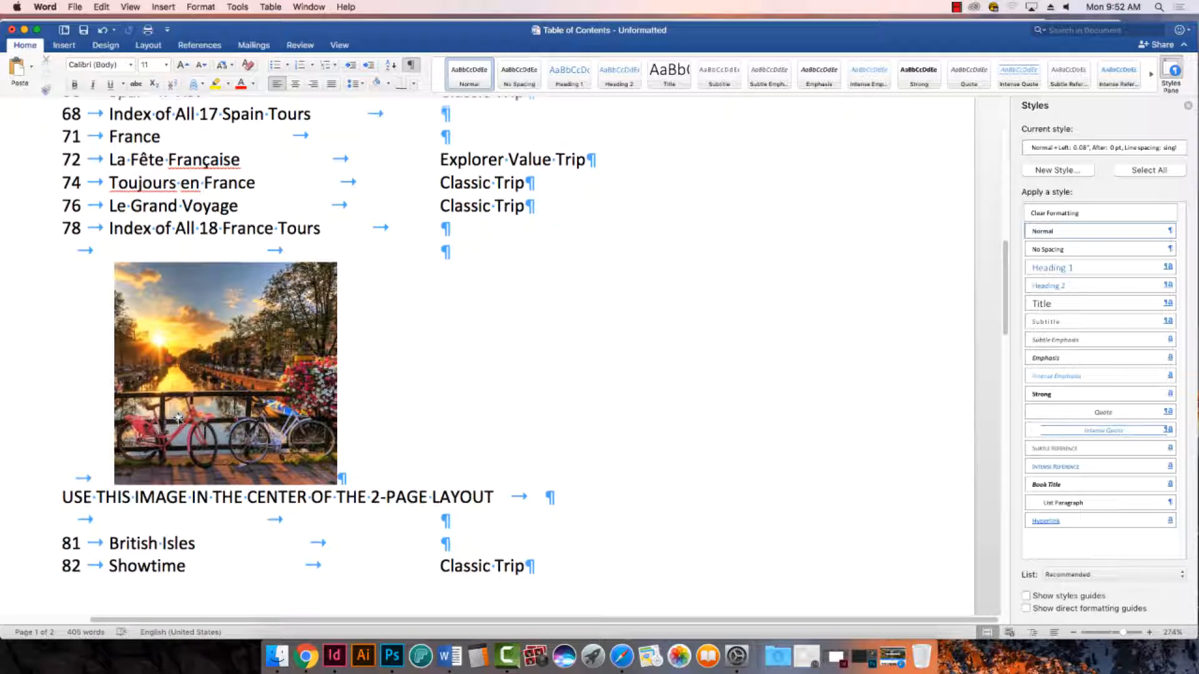
{"action": "scroll", "coordinate": [178, 418], "scroll_direction": "down", "scroll_amount": 1}
{"action": "scroll", "coordinate": [178, 419], "scroll_direction": "down", "scroll_amount": 1}
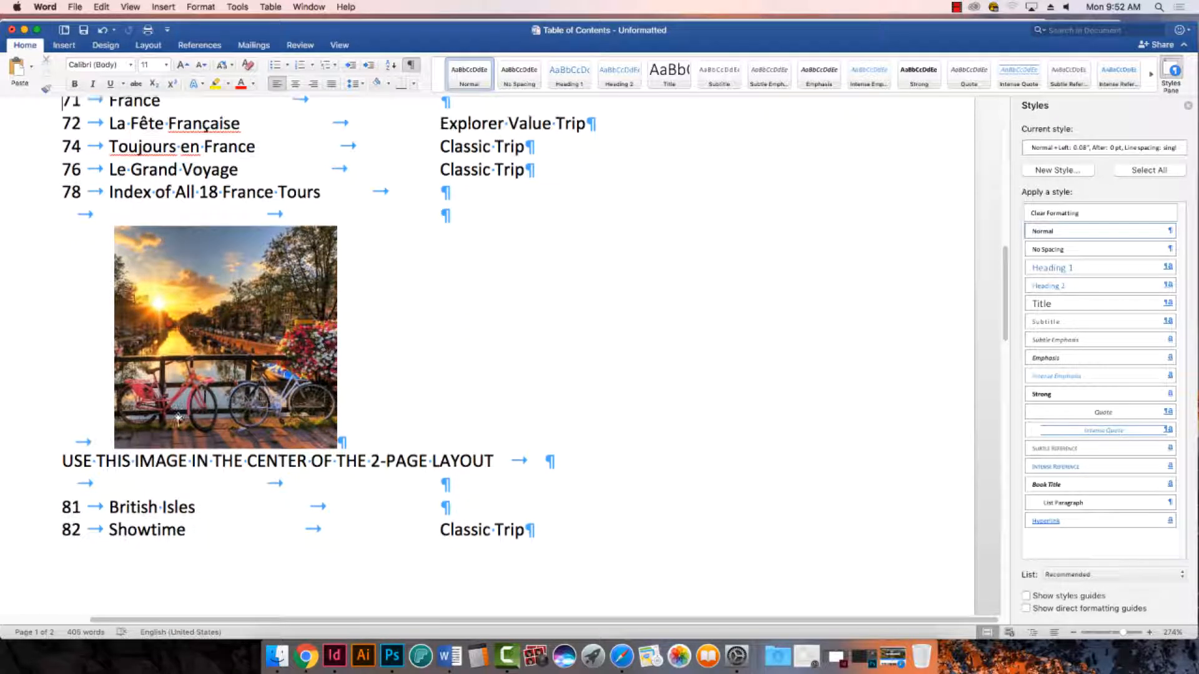
{"action": "scroll", "coordinate": [178, 418], "scroll_direction": "down", "scroll_amount": 1}
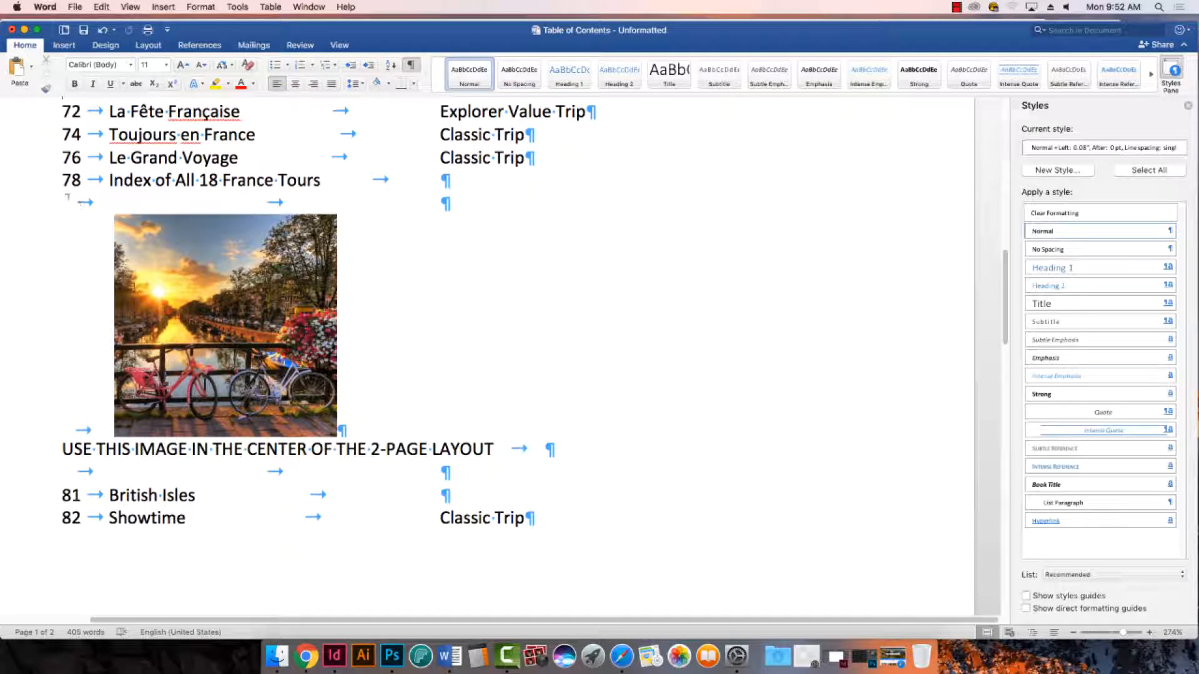
{"action": "left_click_drag", "start_coordinate": [64, 202], "coordinate": [610, 471]}
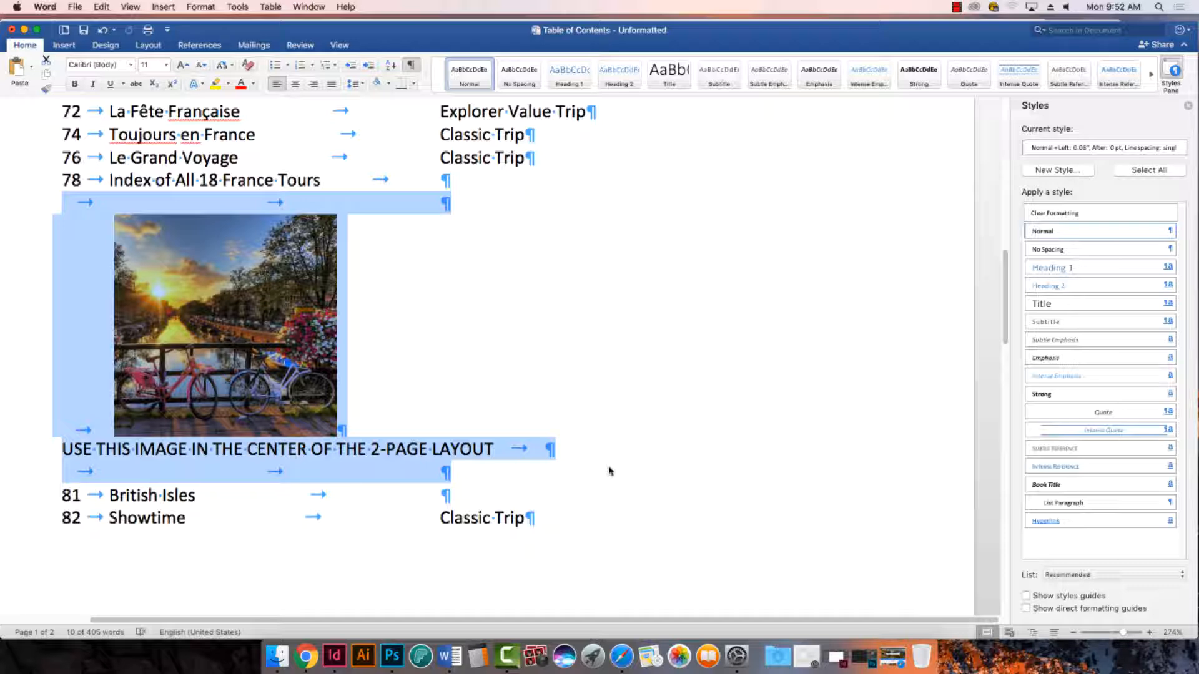
{"action": "key", "text": "Delete"}
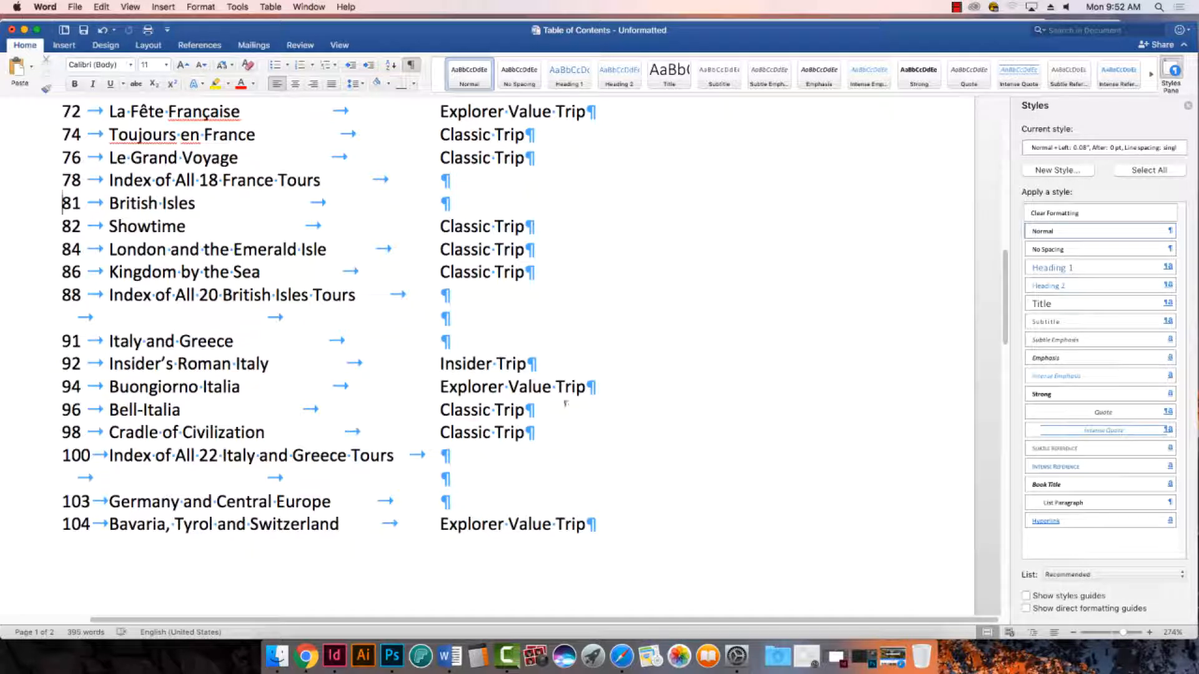
- Delete the tab-only lines above the page 91 Italy and Greece and page 103 Germany and Central Europe headings
{"action": "triple_click", "coordinate": [89, 317]}
{"action": "key", "text": "Delete"}
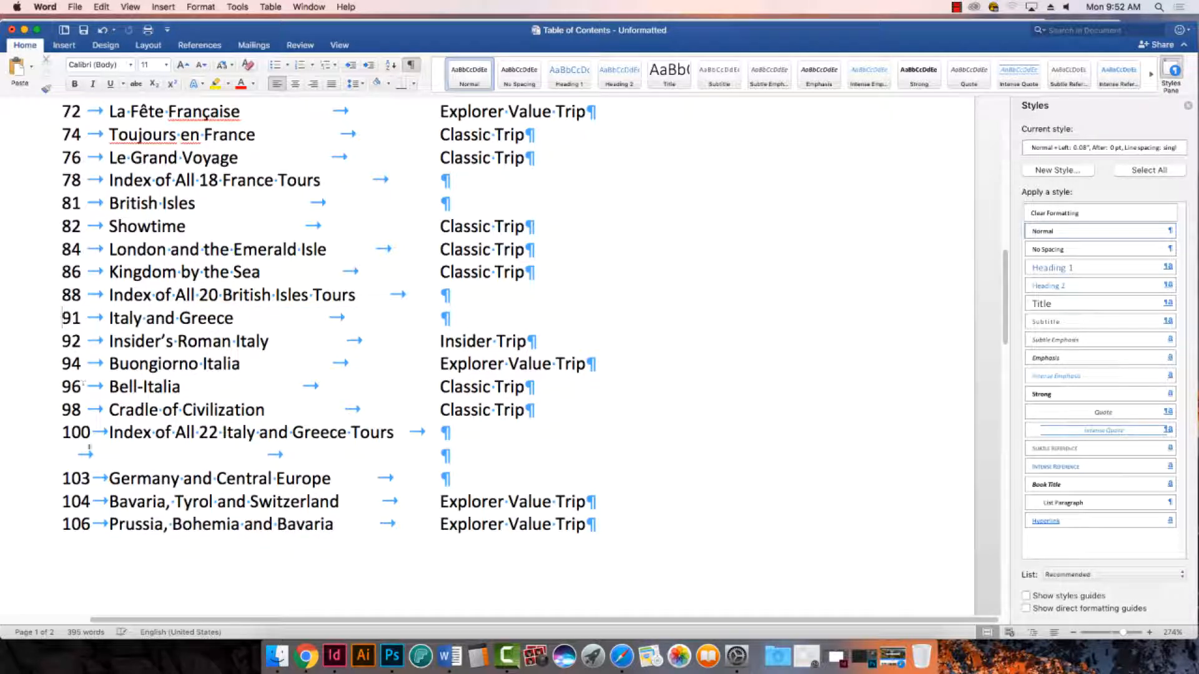
{"action": "triple_click", "coordinate": [89, 447]}
{"action": "key", "text": "Delete"}
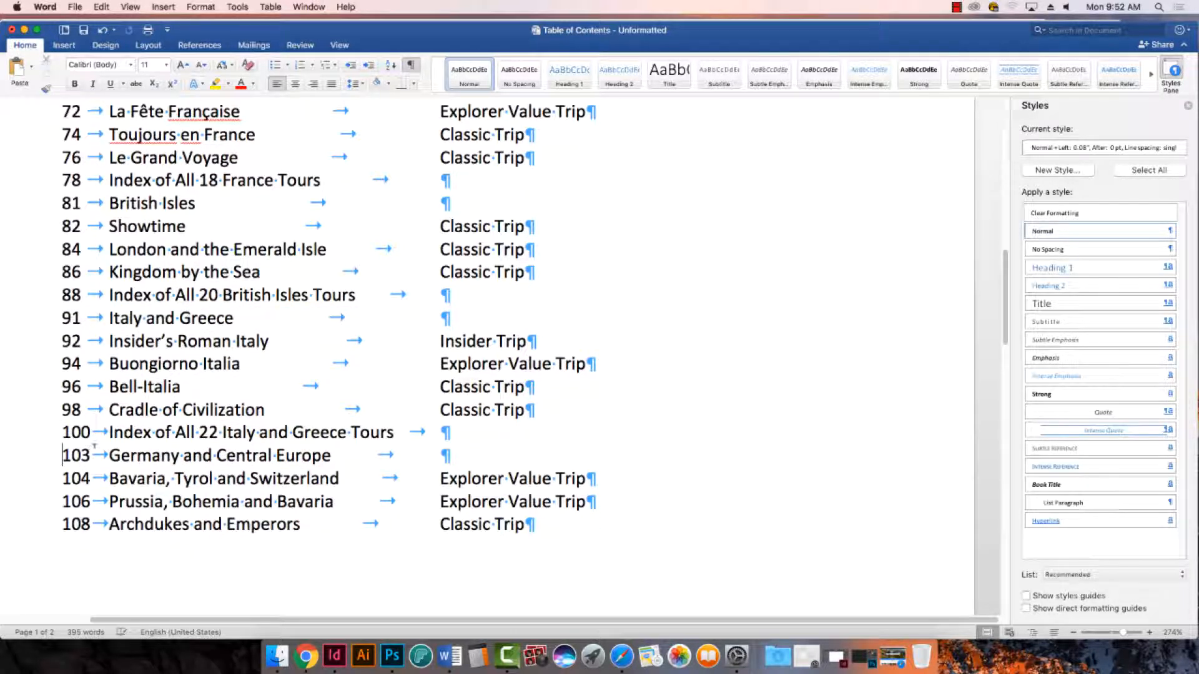
- Delete the tab-only lines above the page 113 Americas and page 135 Asia and Beyond headings
{"action": "scroll", "coordinate": [94, 445], "scroll_direction": "down", "scroll_amount": 10}
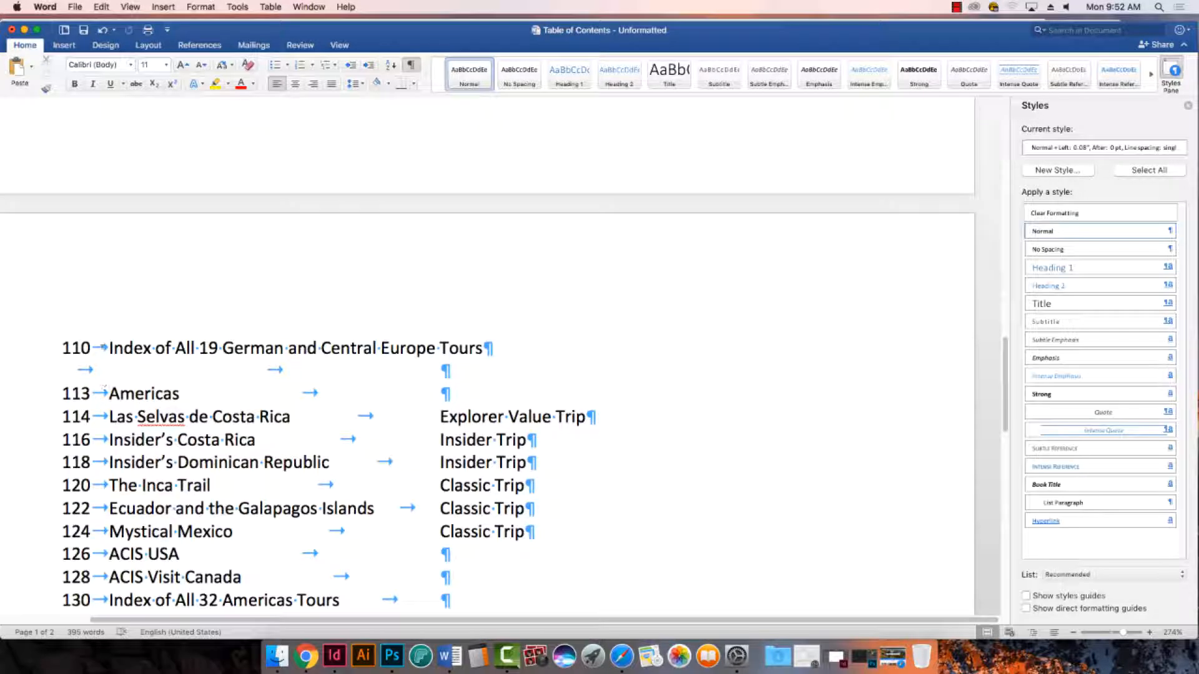
{"action": "triple_click", "coordinate": [110, 365]}
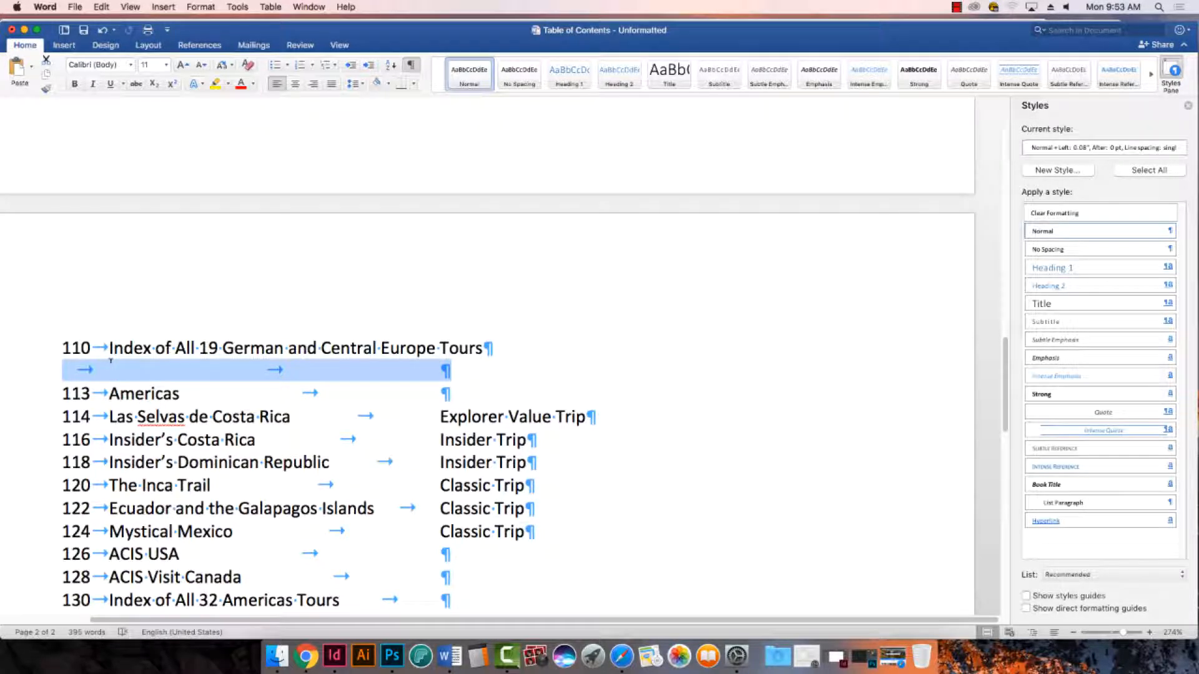
{"action": "key", "text": "Delete"}
{"action": "scroll", "coordinate": [110, 361], "scroll_direction": "down", "scroll_amount": 8}
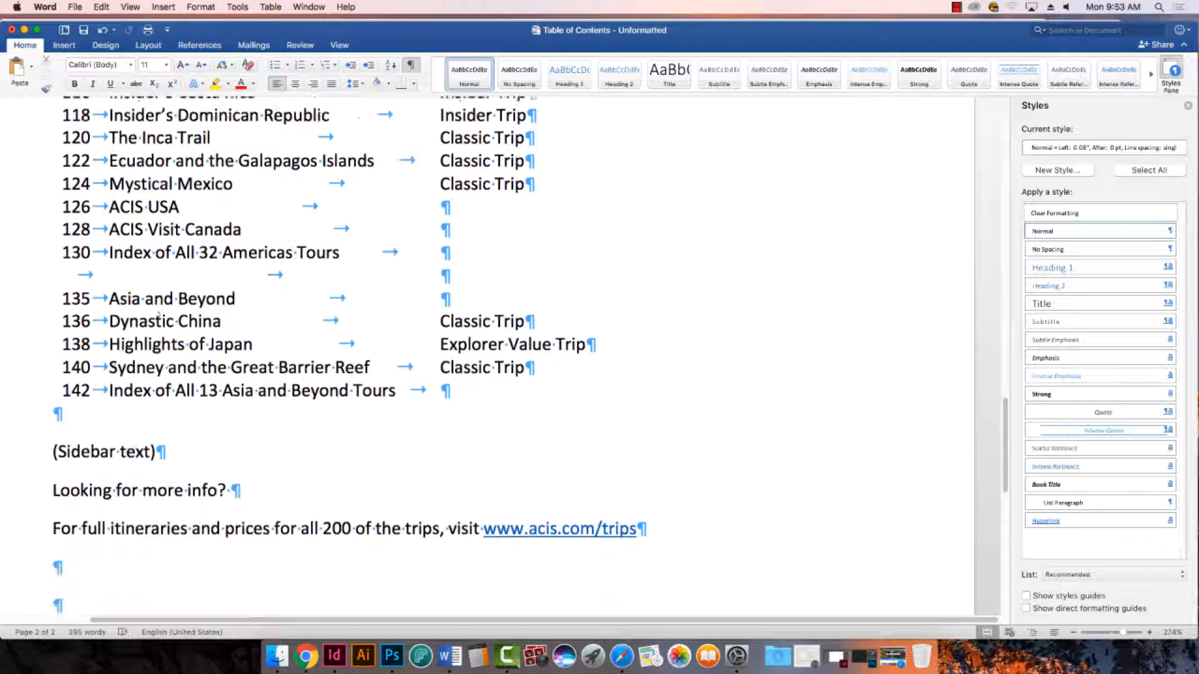
{"action": "triple_click", "coordinate": [111, 275]}
{"action": "key", "text": "Delete"}
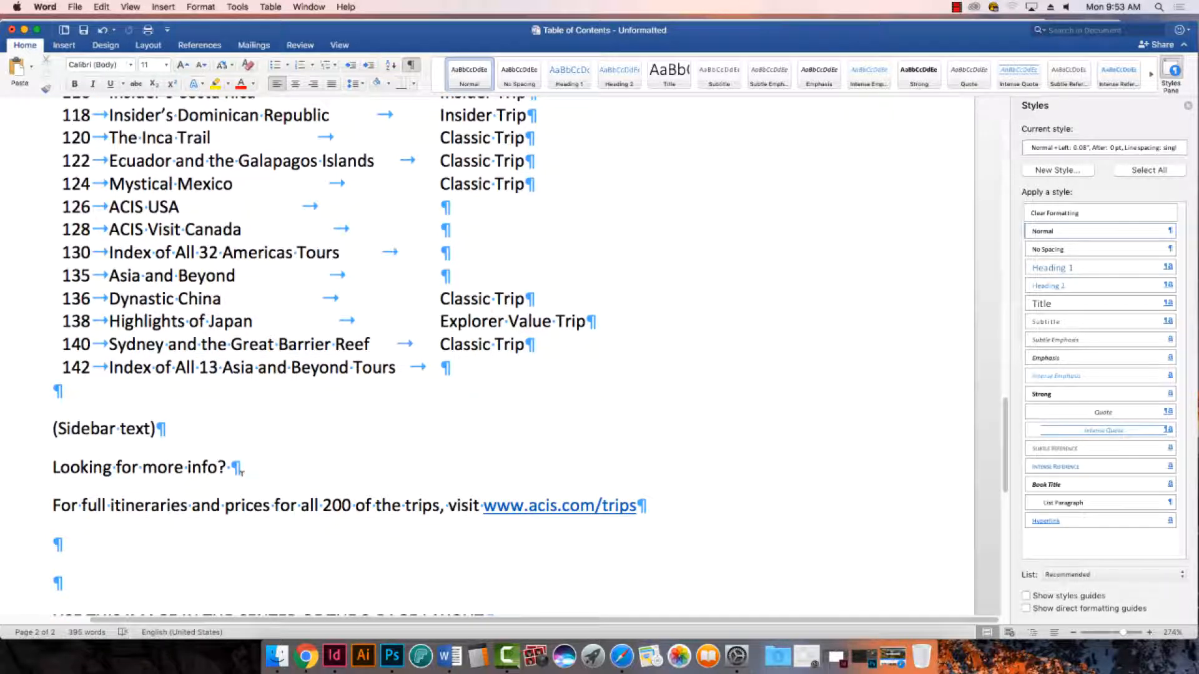
- Delete the blank paragraphs and the image placement note after the sidebar text at the document's end
{"action": "scroll", "coordinate": [166, 535], "scroll_direction": "down", "scroll_amount": 5}
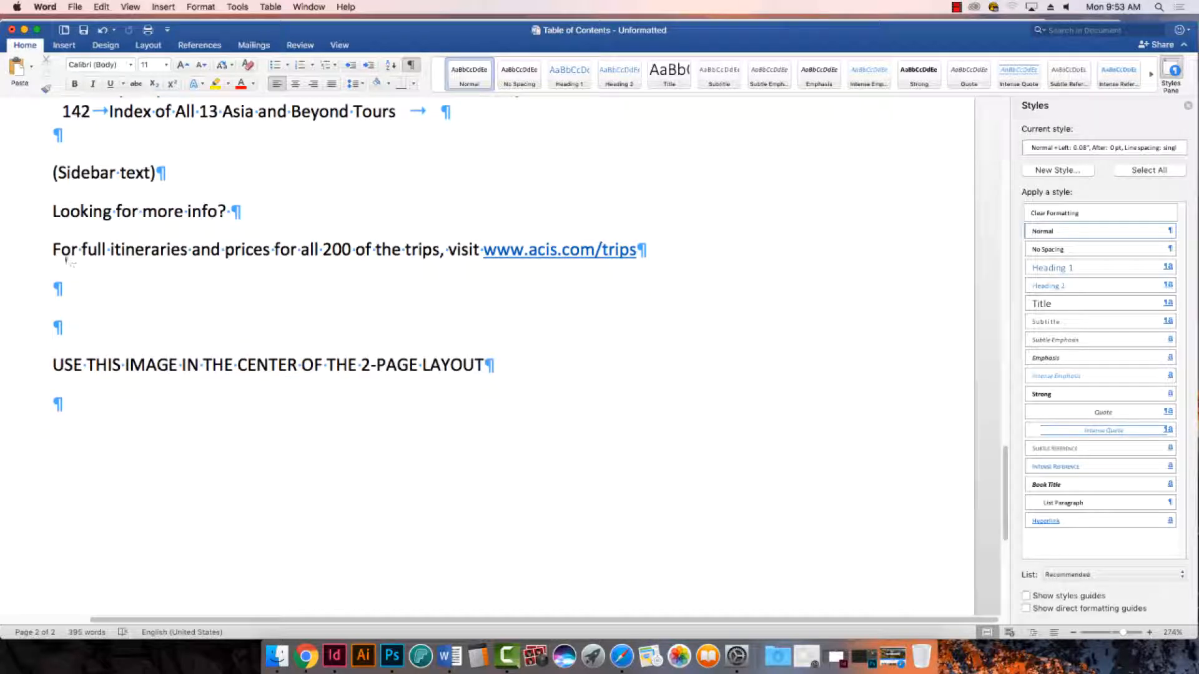
{"action": "left_click_drag", "start_coordinate": [66, 259], "coordinate": [206, 473]}
{"action": "left_click", "coordinate": [247, 365]}
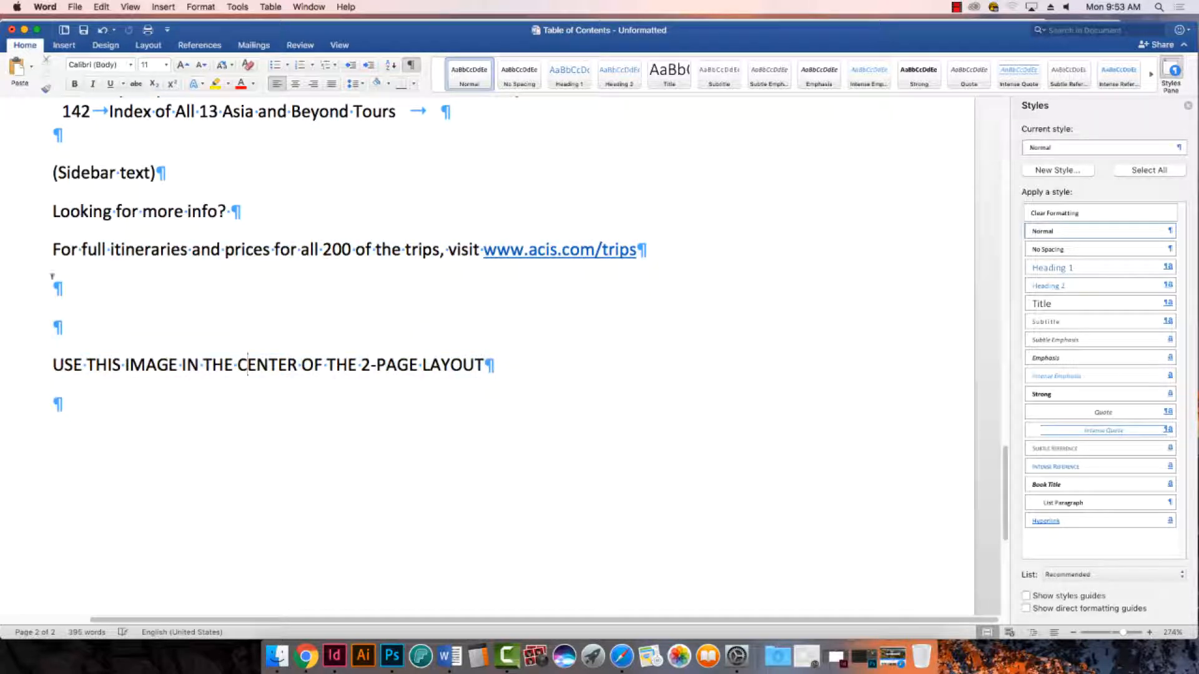
{"action": "left_click_drag", "start_coordinate": [53, 279], "coordinate": [285, 416]}
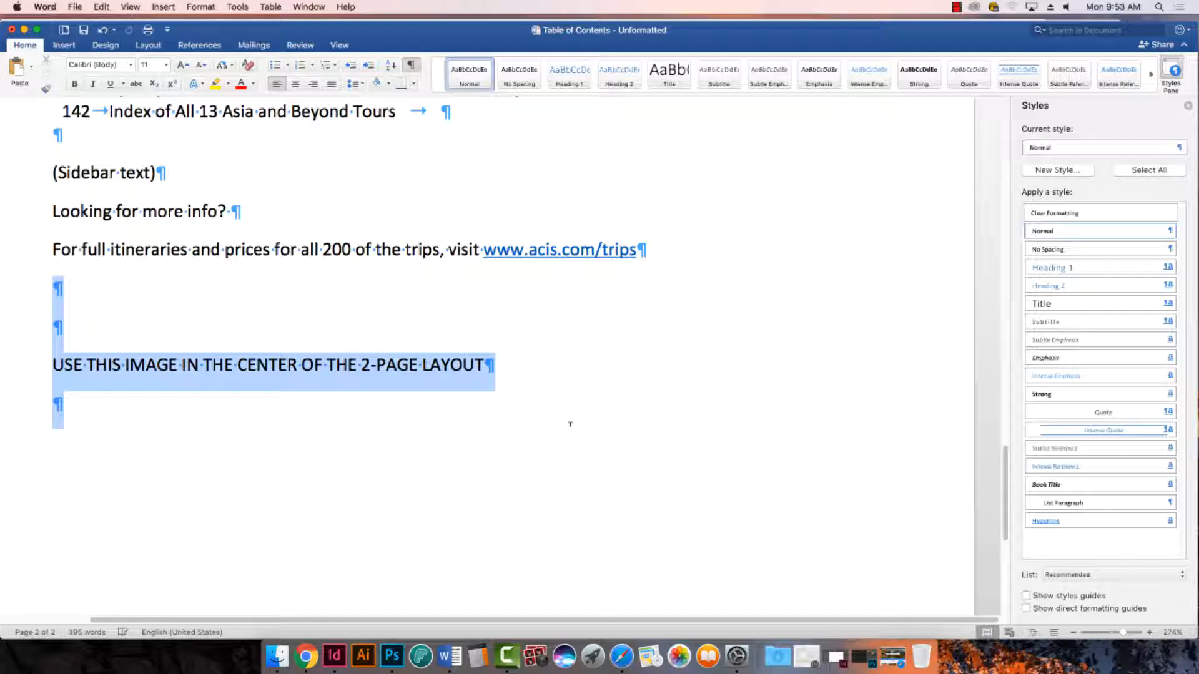
{"action": "key", "text": "BackSpace"}
{"action": "key", "text": "BackSpace"}
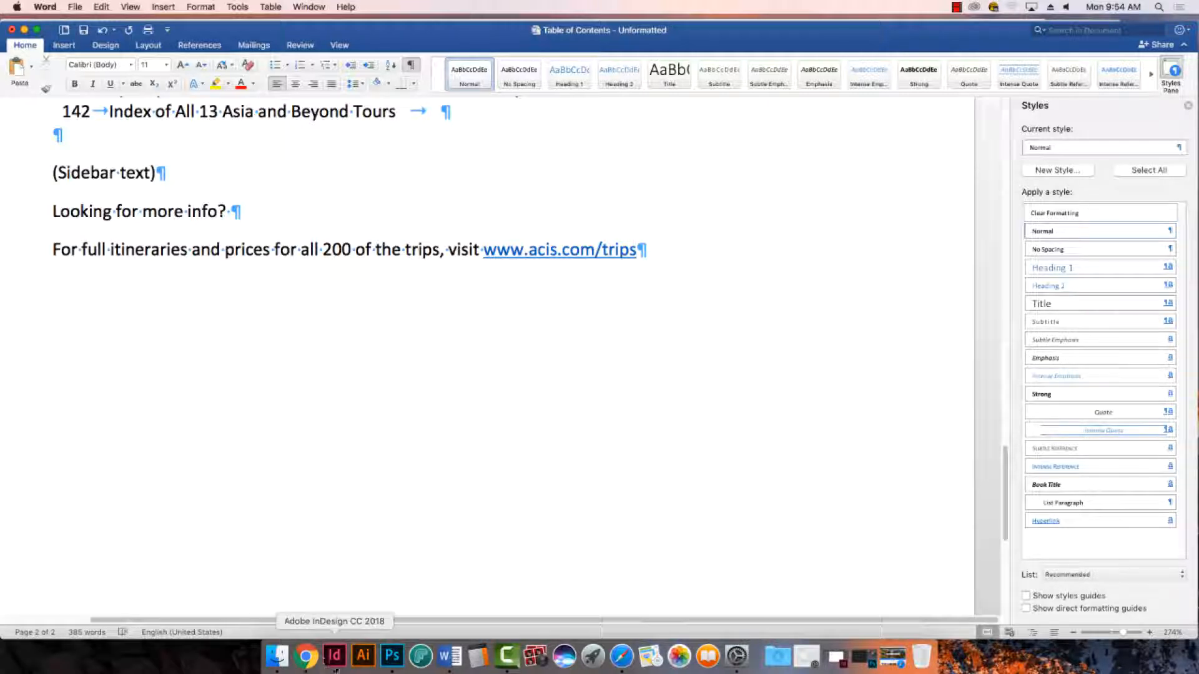
- Switch to Calculator, multiply 60 by 8, and divide the result by 60
{"action": "left_click", "coordinate": [478, 656]}
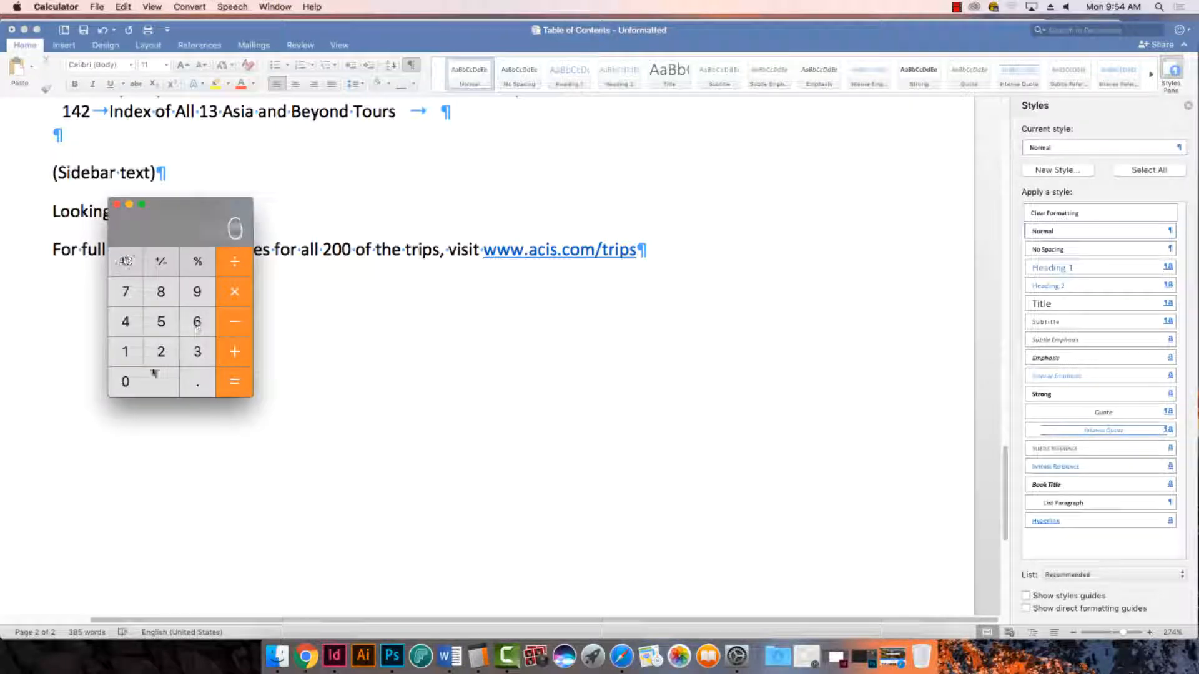
{"action": "left_click", "coordinate": [153, 373]}
{"action": "left_click", "coordinate": [233, 293]}
{"action": "left_click", "coordinate": [162, 296]}
{"action": "left_click", "coordinate": [240, 384]}
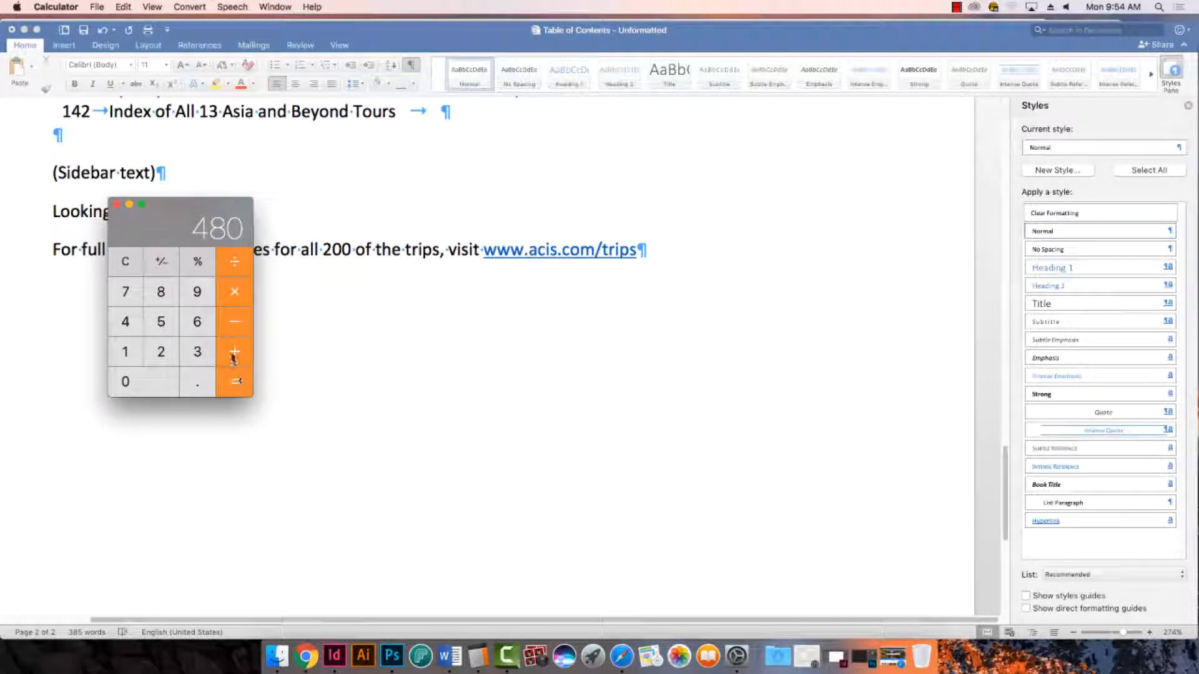
{"action": "left_click", "coordinate": [229, 270]}
{"action": "left_click", "coordinate": [195, 323]}
{"action": "left_click", "coordinate": [166, 381]}
{"action": "left_click", "coordinate": [236, 379]}
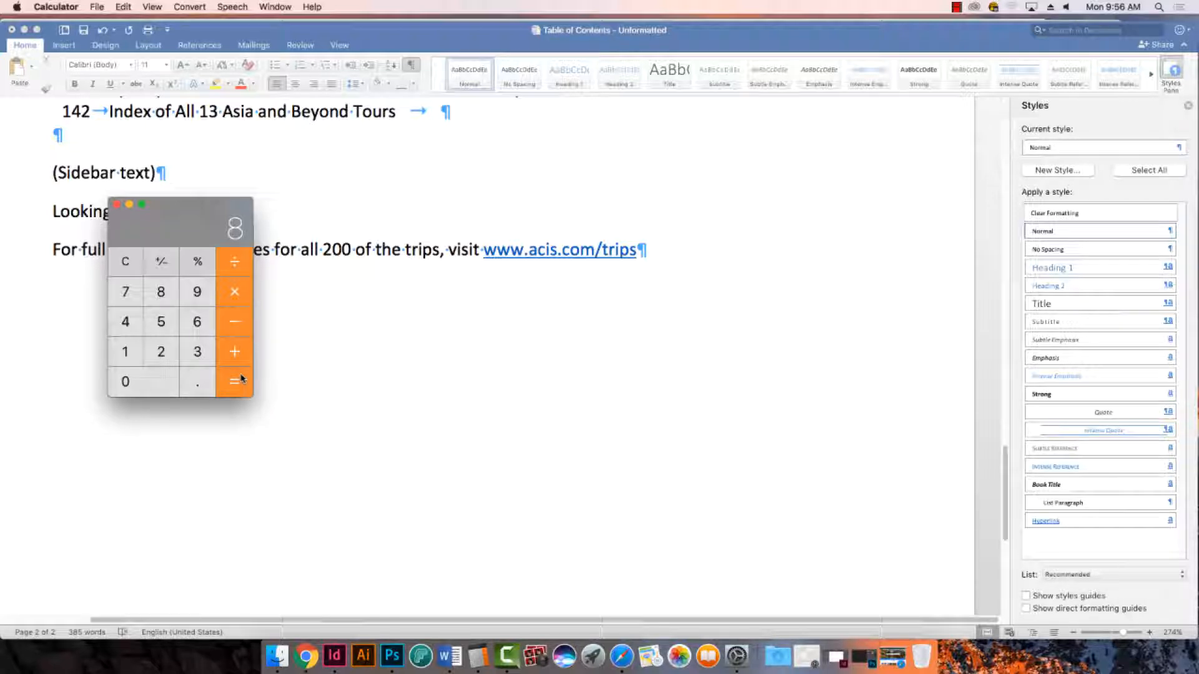
{"action": "left_click", "coordinate": [117, 205]}
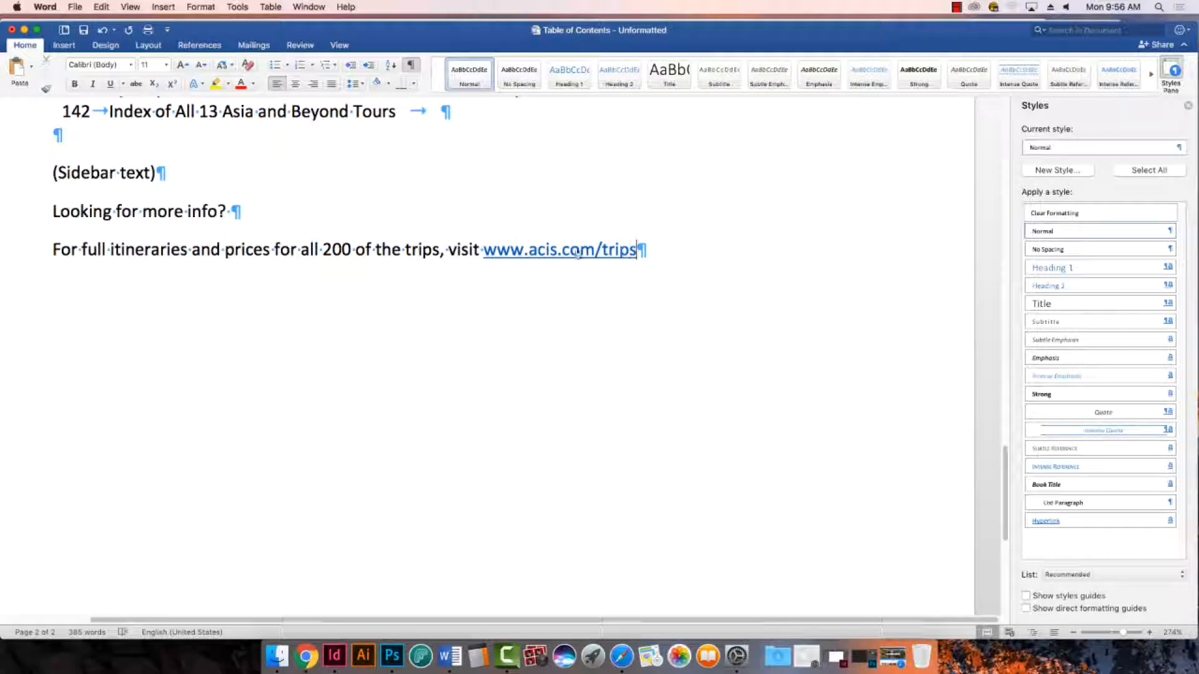
{"action": "left_click_drag", "start_coordinate": [482, 248], "coordinate": [710, 260]}
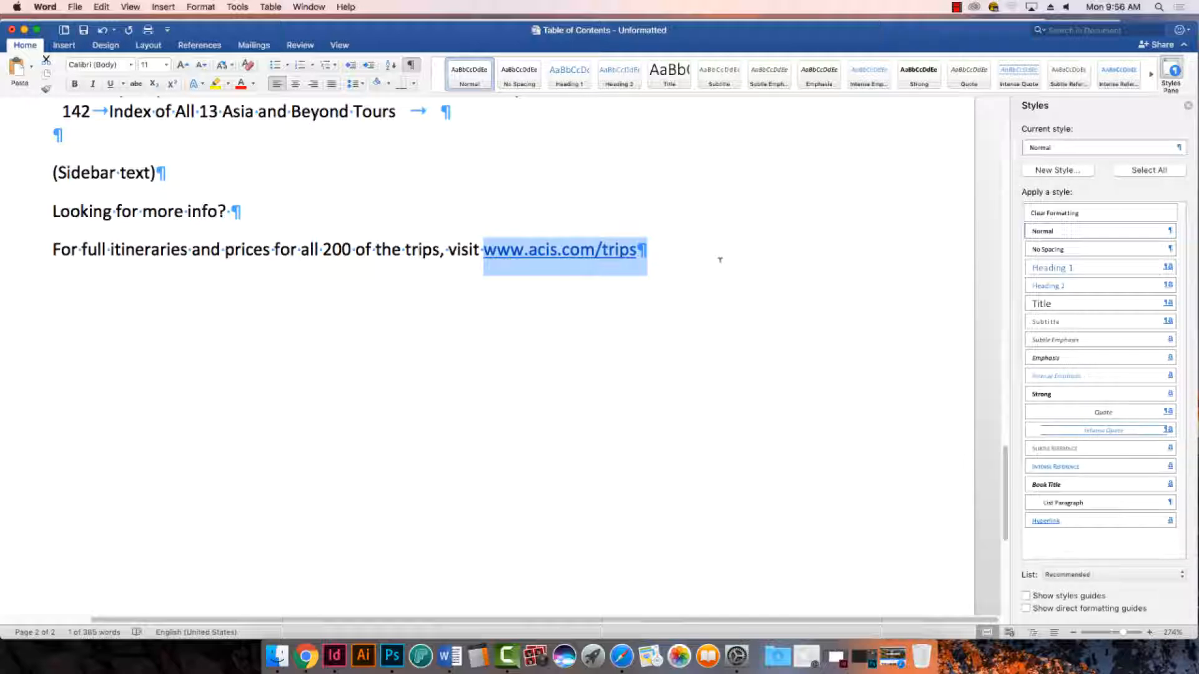
{"action": "left_click", "coordinate": [565, 245]}
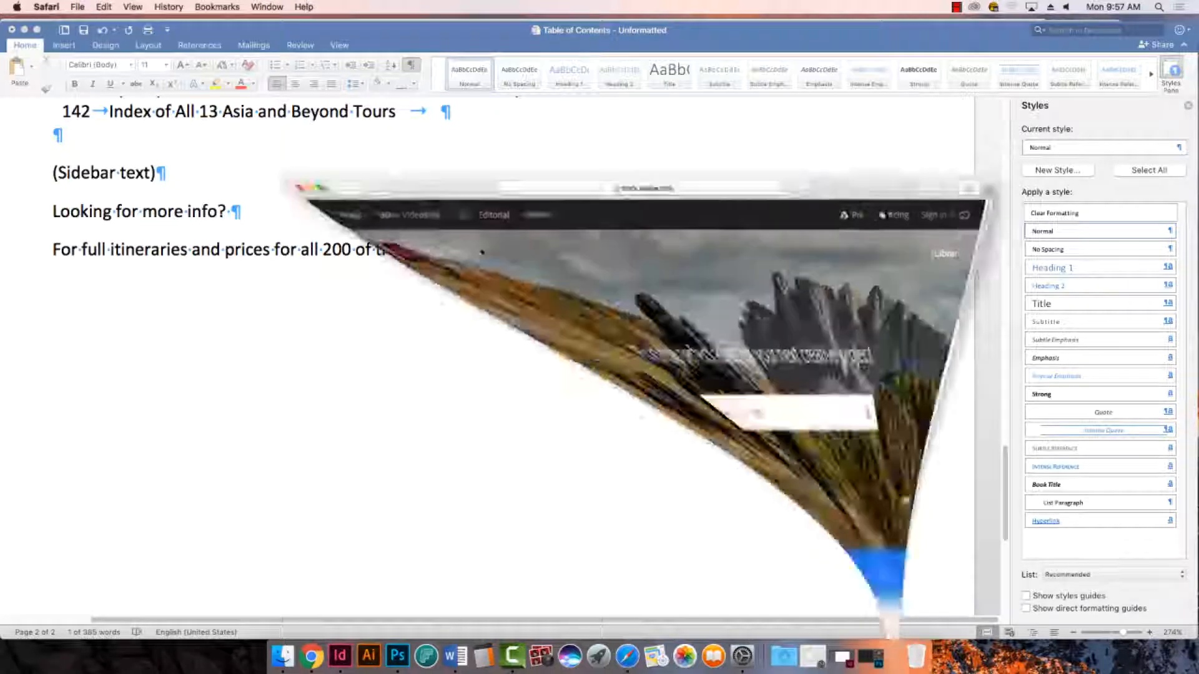
{"action": "left_click", "coordinate": [198, 45]}
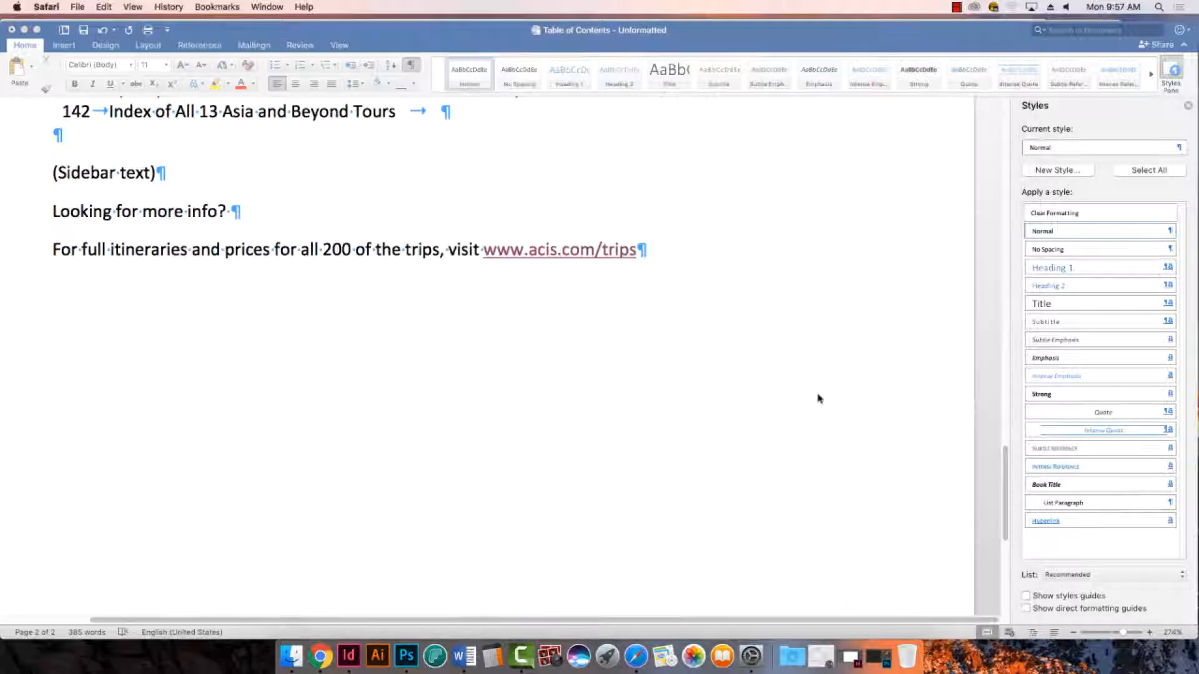
{"action": "left_click", "coordinate": [485, 251]}
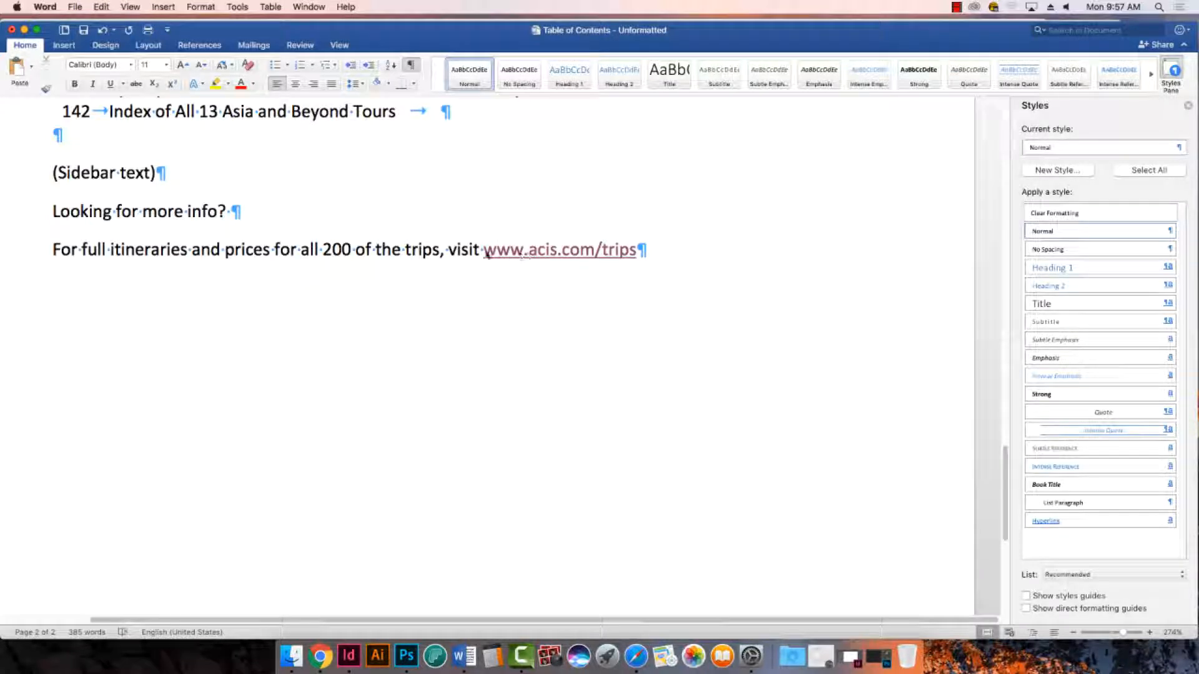
{"action": "left_click", "coordinate": [449, 250]}
{"action": "left_click_drag", "start_coordinate": [485, 250], "coordinate": [636, 253]}
{"action": "right_click", "coordinate": [585, 254]}
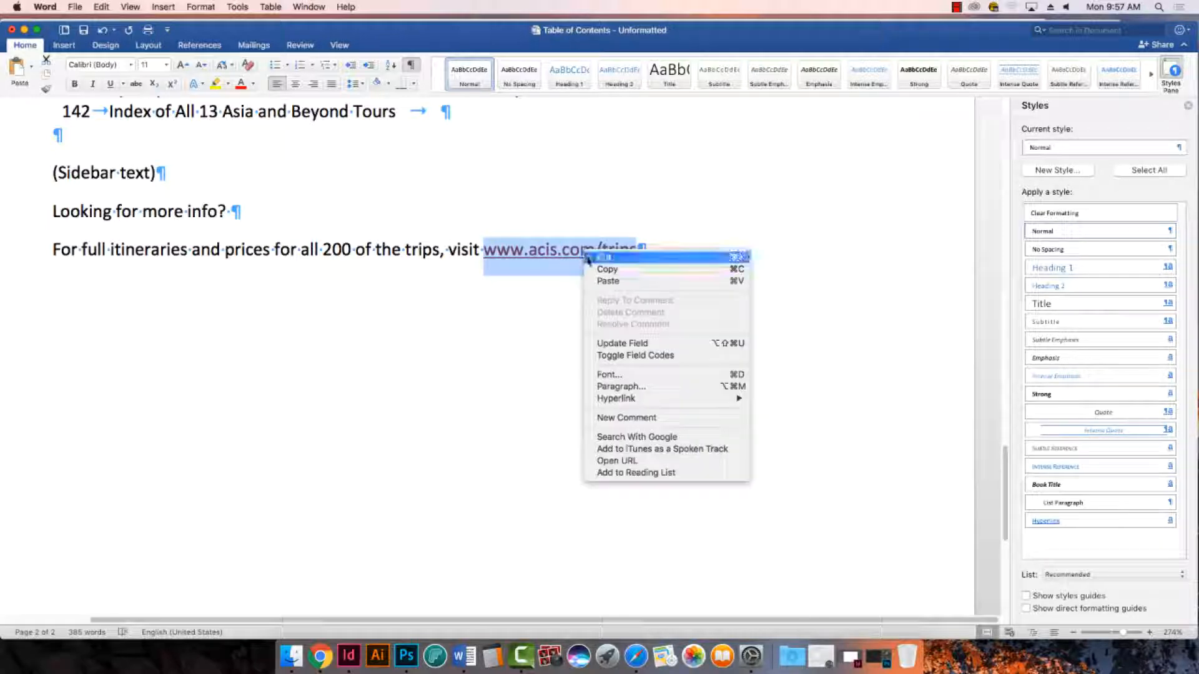
{"action": "mouse_move", "coordinate": [629, 400]}
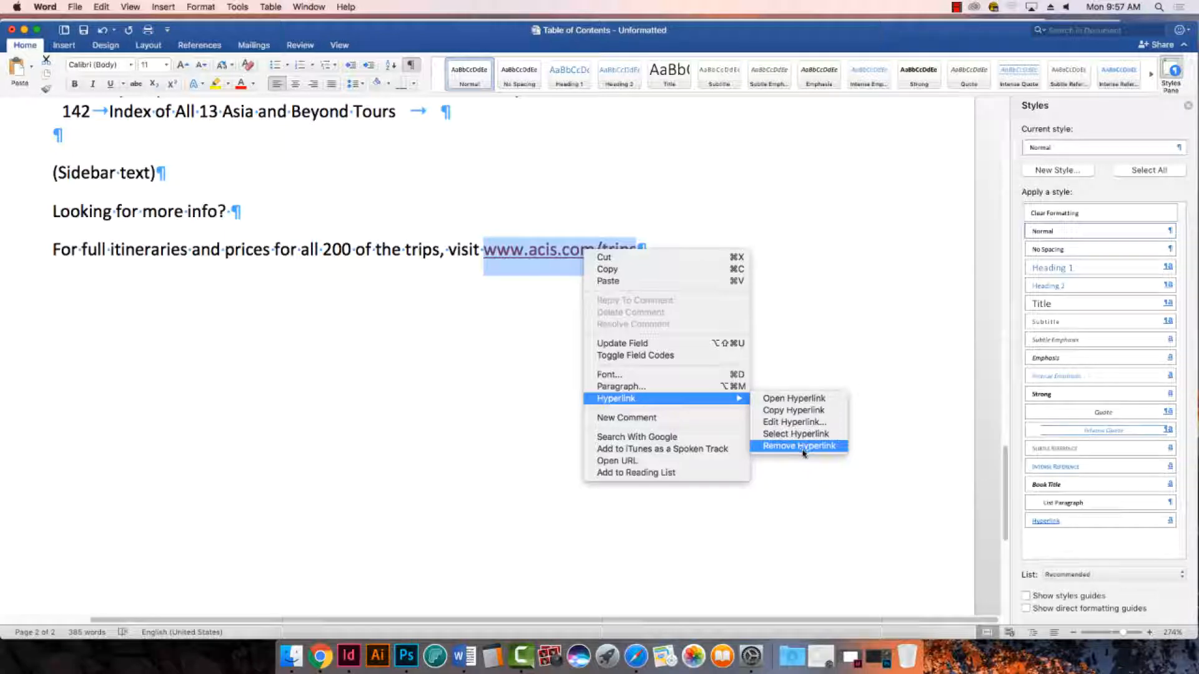
{"action": "left_click", "coordinate": [801, 447]}
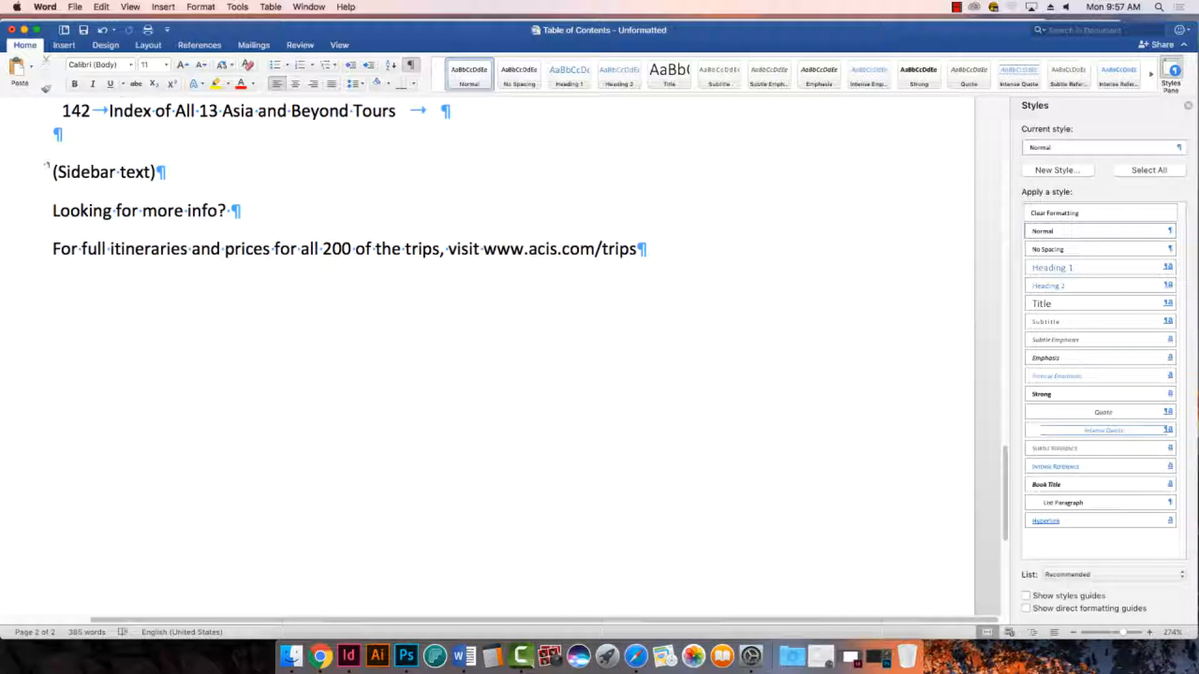
- Delete the "(Sidebar text)" line and the blank paragraph above "Looking for more info?"
{"action": "left_click", "coordinate": [46, 170]}
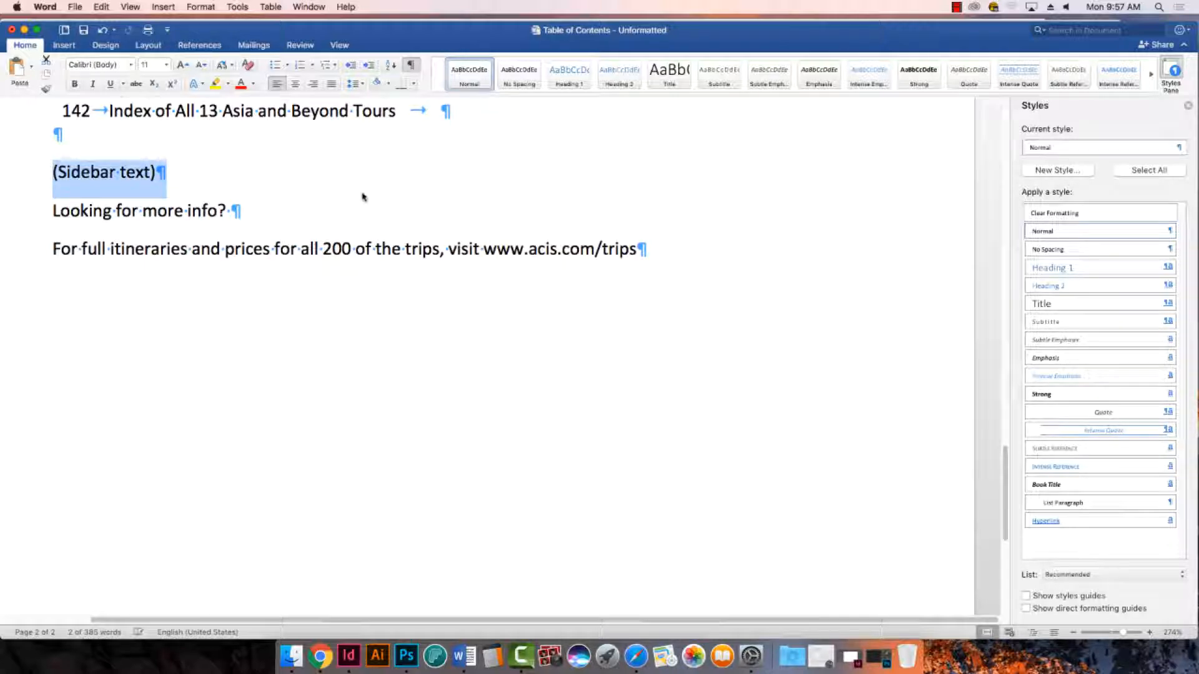
{"action": "key", "text": "BackSpace"}
{"action": "key", "text": "BackSpace"}
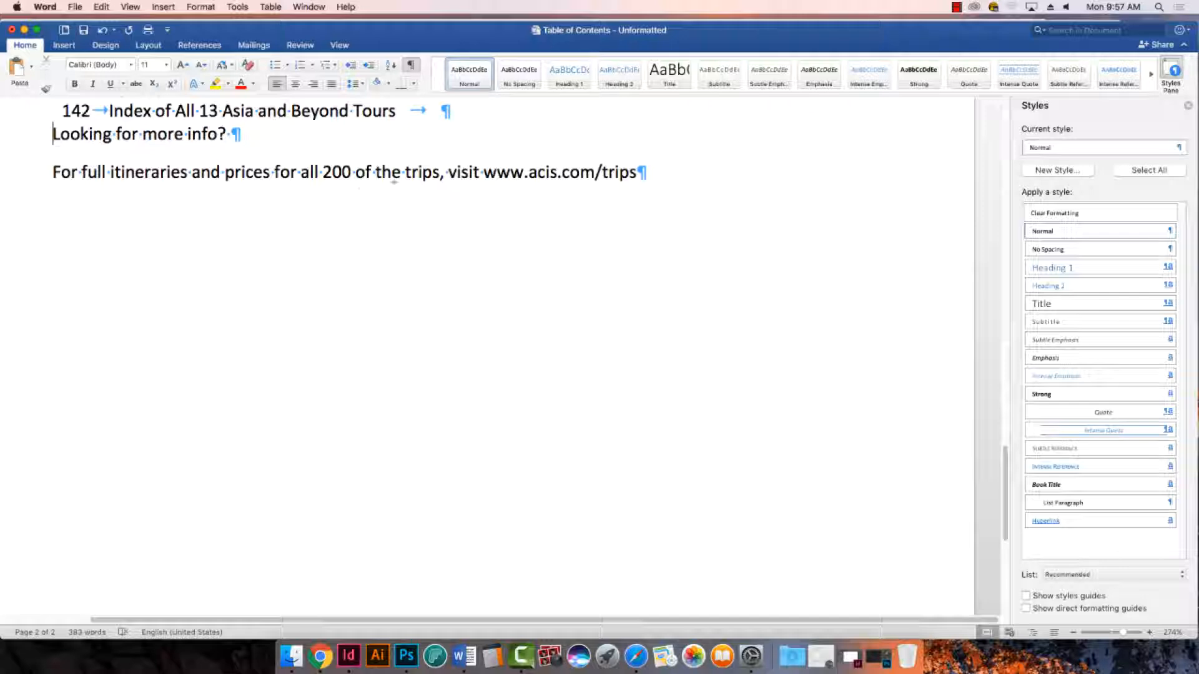
- Review the whole table of contents for entries that end in an unneeded tab before the paragraph mark
{"action": "scroll", "coordinate": [1005, 481], "scroll_direction": "up", "scroll_amount": 4}
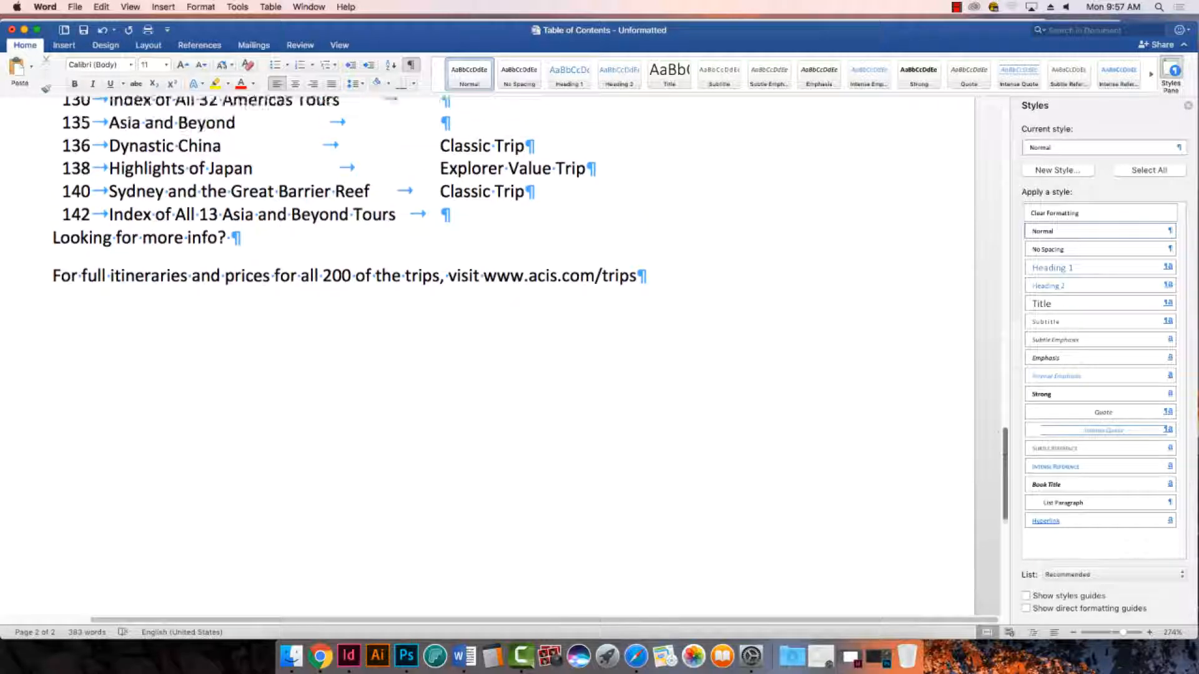
{"action": "scroll", "coordinate": [487, 356], "scroll_direction": "up", "scroll_amount": 10}
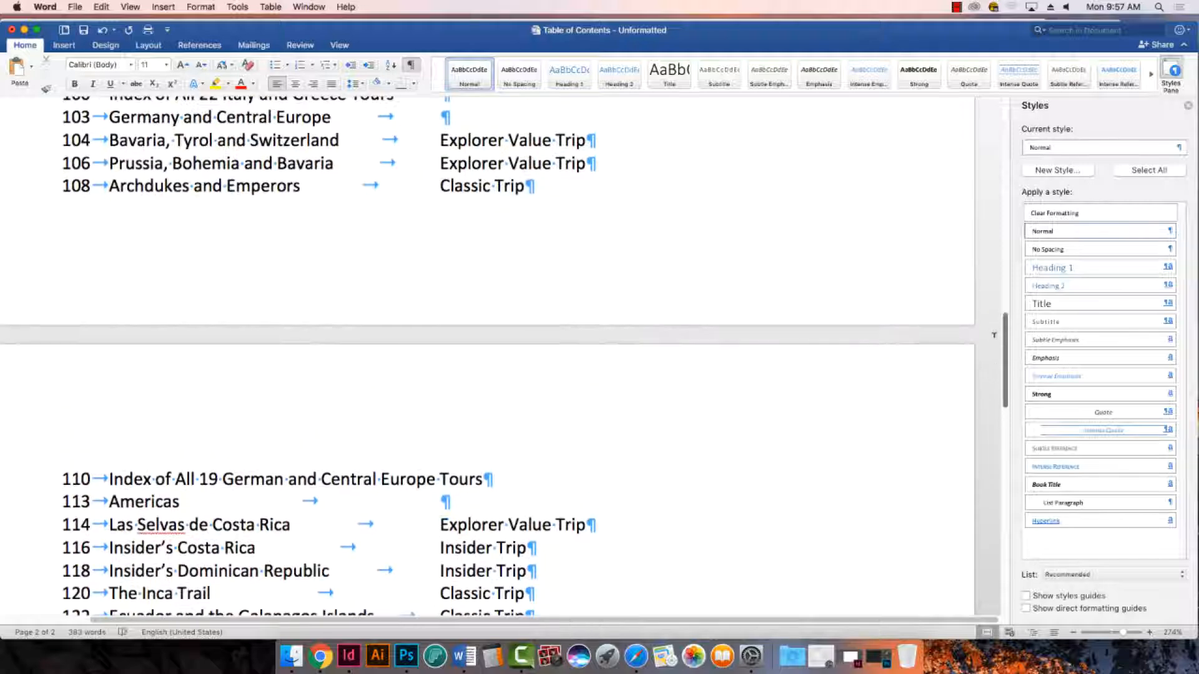
{"action": "scroll", "coordinate": [487, 356], "scroll_direction": "up", "scroll_amount": 10}
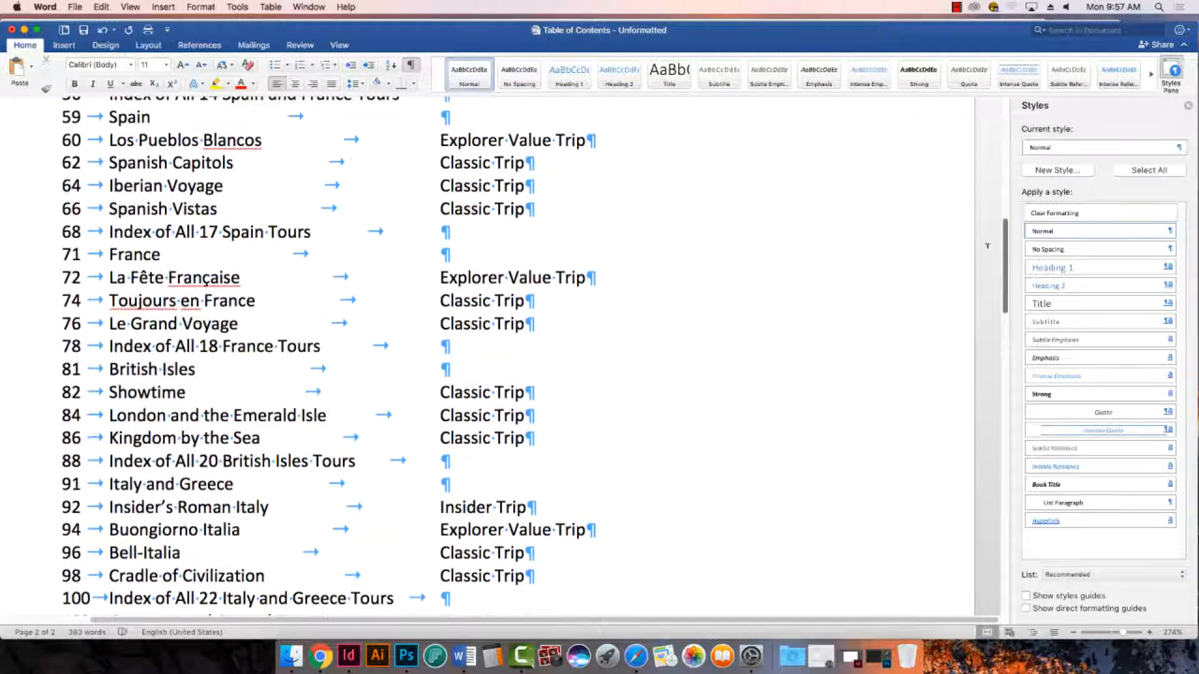
{"action": "scroll", "coordinate": [487, 356], "scroll_direction": "up", "scroll_amount": 10}
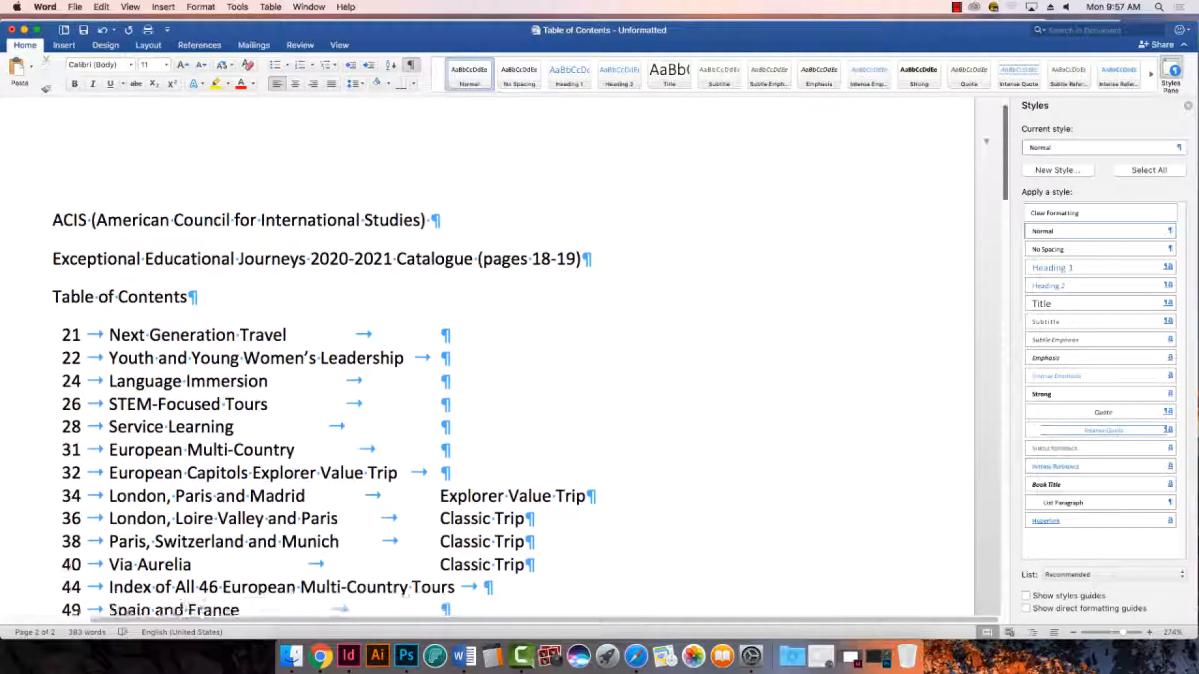
{"action": "scroll", "coordinate": [487, 356], "scroll_direction": "down", "scroll_amount": 5}
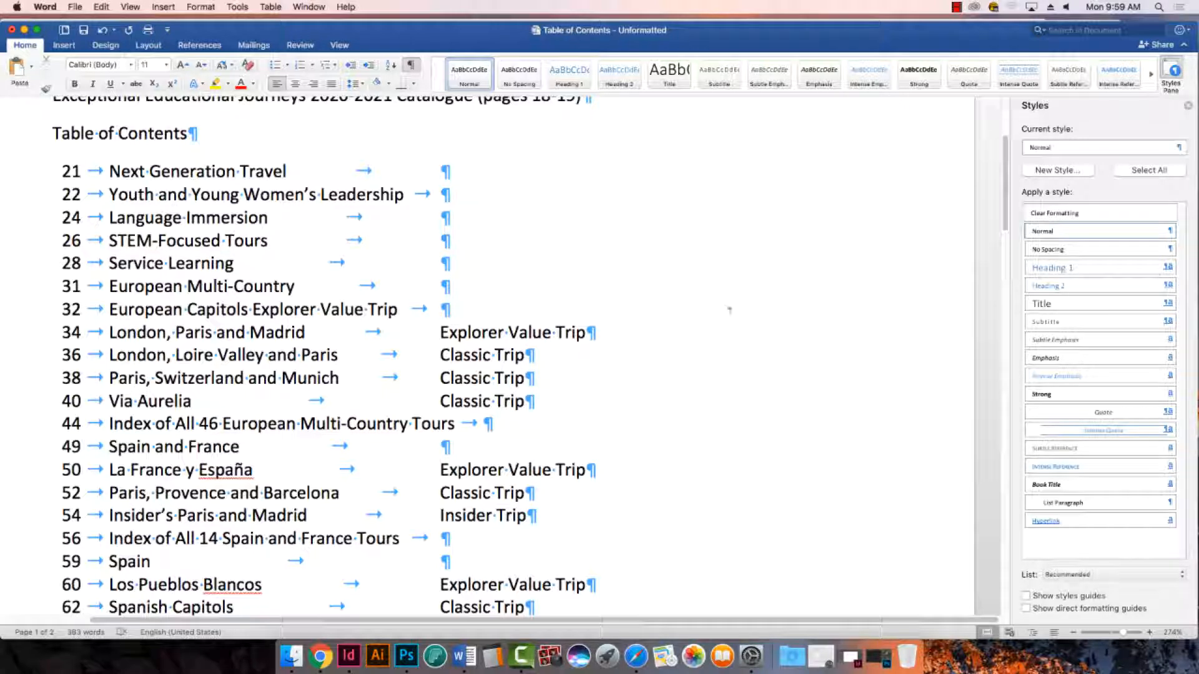
{"action": "scroll", "coordinate": [626, 422], "scroll_direction": "down", "scroll_amount": 5}
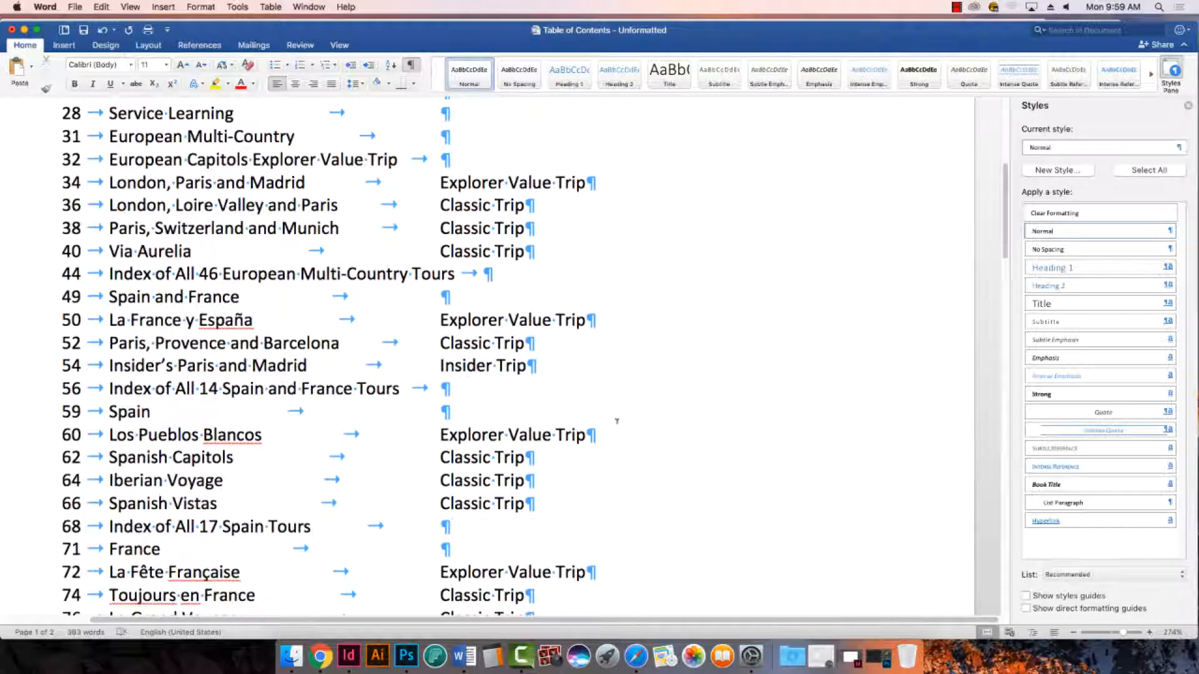
{"action": "scroll", "coordinate": [606, 439], "scroll_direction": "up", "scroll_amount": 2}
{"action": "scroll", "coordinate": [606, 439], "scroll_direction": "up", "scroll_amount": 3}
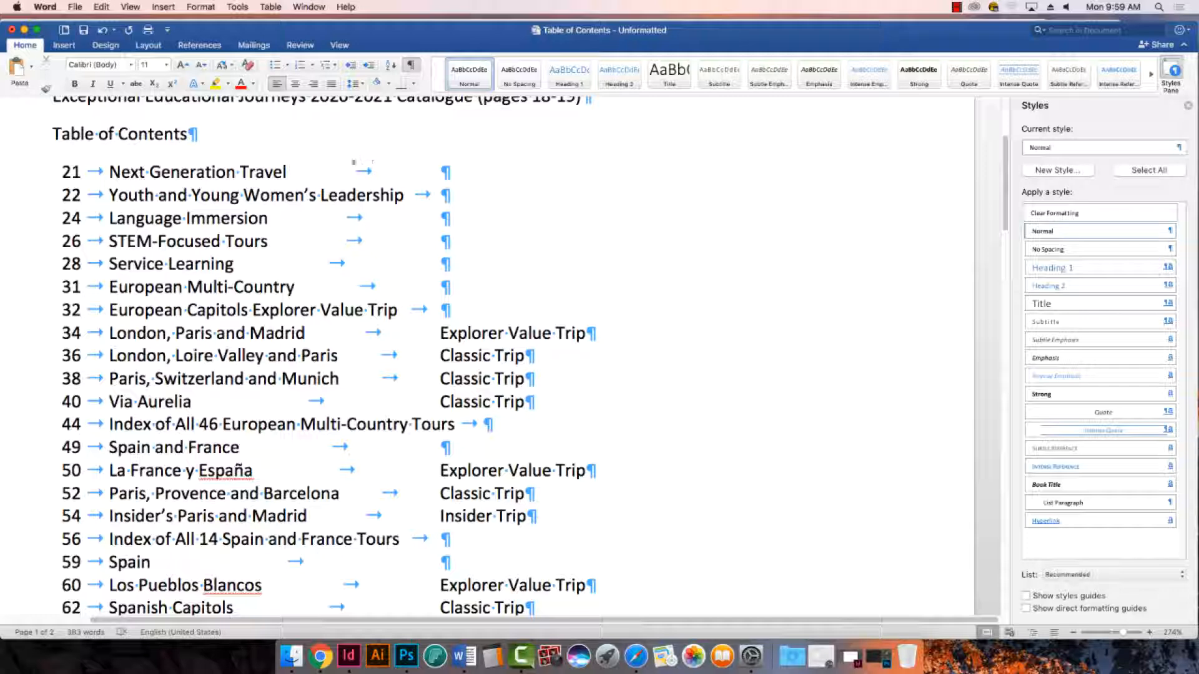
- Delete the trailing tabs after the page 21 Next Generation Travel, 22 Youth and Young Women's Leadership, 24 Language Immersion and 26 STEM-Focused Tours entries
{"action": "left_click_drag", "start_coordinate": [288, 172], "coordinate": [440, 171]}
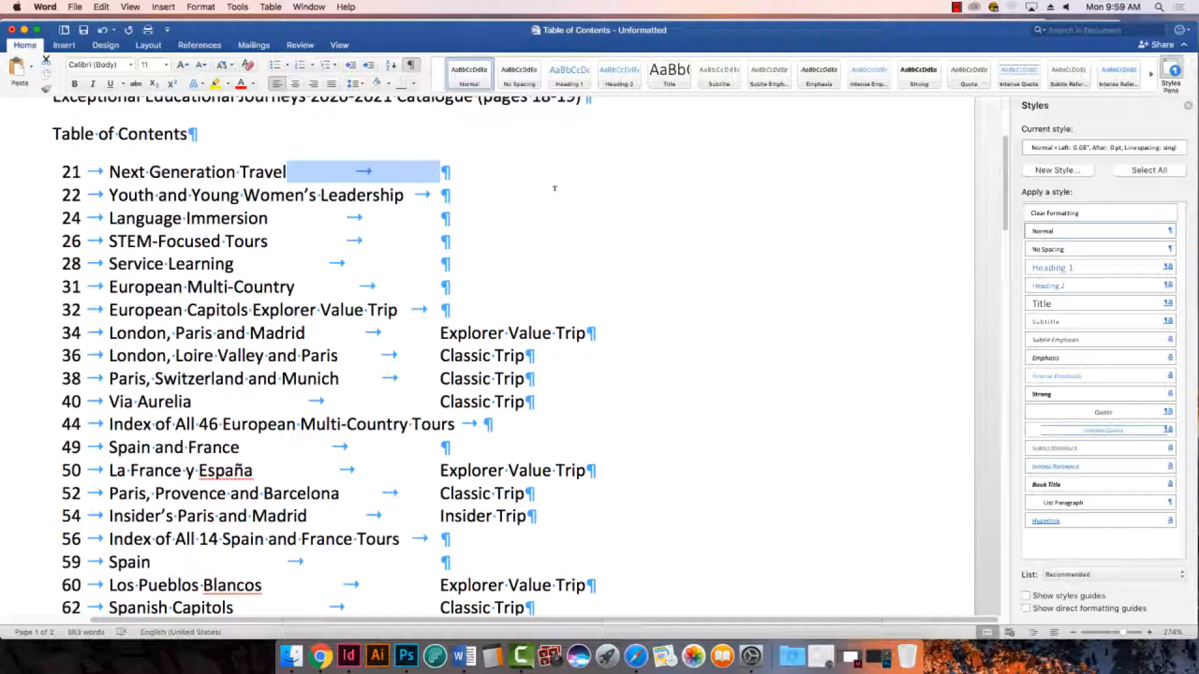
{"action": "left_click", "coordinate": [382, 172]}
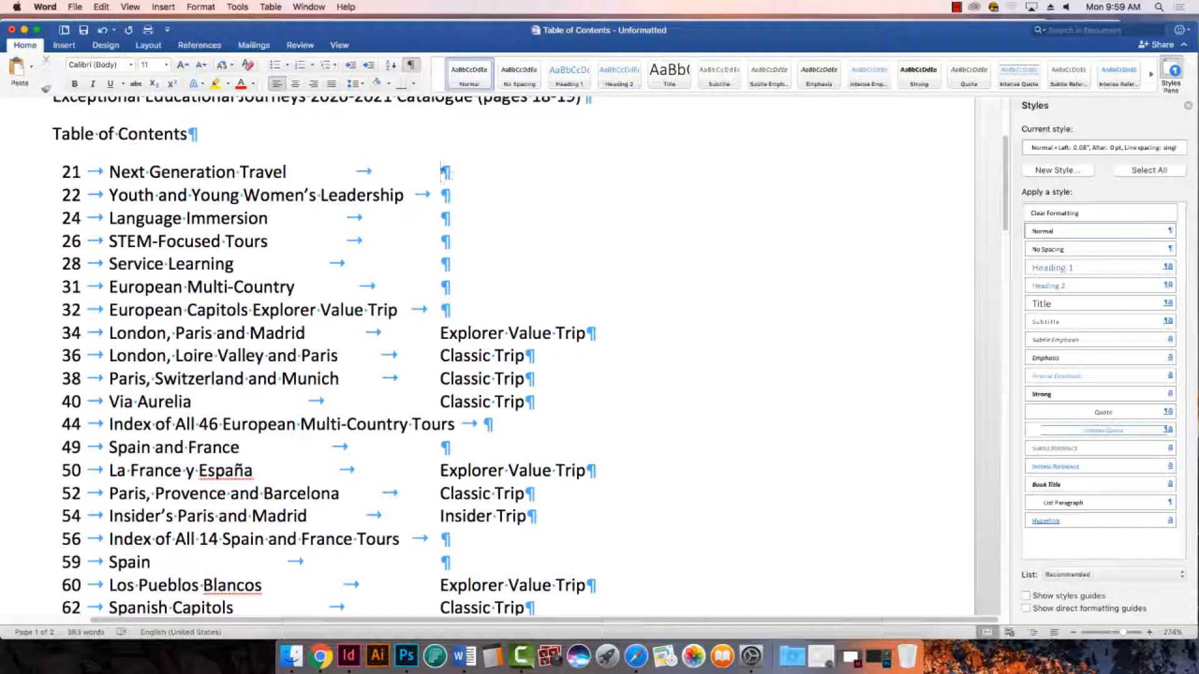
{"action": "left_click_drag", "start_coordinate": [441, 173], "coordinate": [305, 177]}
{"action": "key", "text": "BackSpace"}
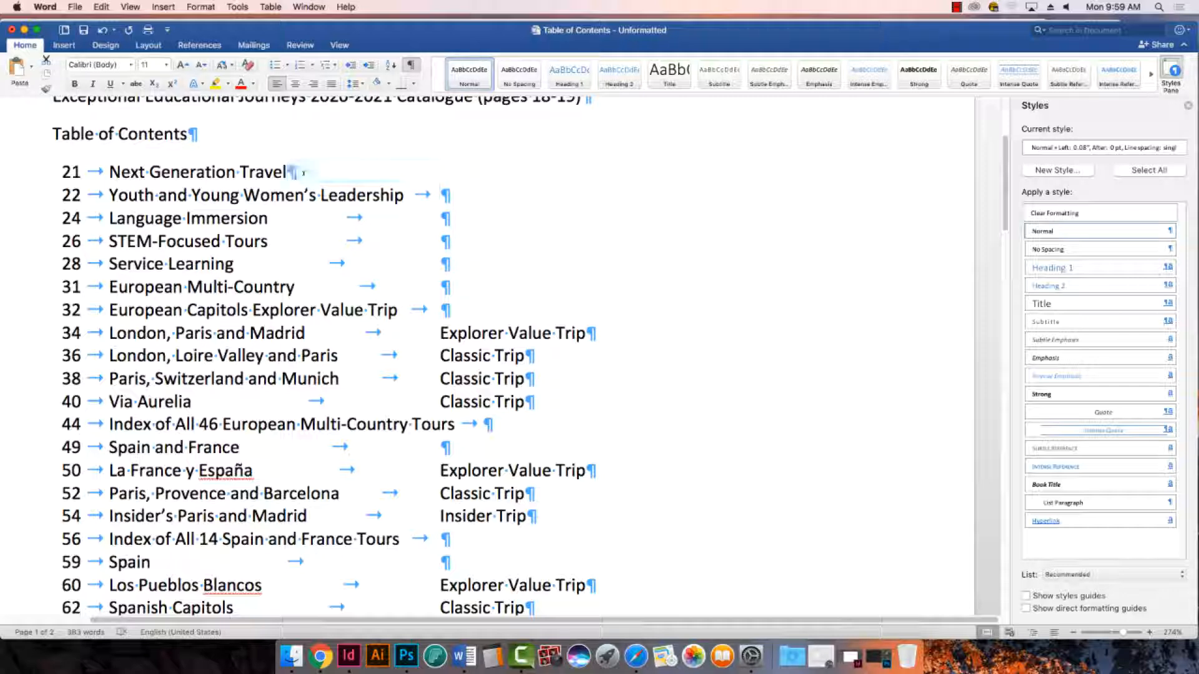
{"action": "left_click", "coordinate": [441, 194]}
{"action": "key", "text": "BackSpace"}
{"action": "left_click", "coordinate": [440, 216]}
{"action": "key", "text": "BackSpace"}
{"action": "left_click", "coordinate": [441, 239]}
{"action": "key", "text": "BackSpace"}
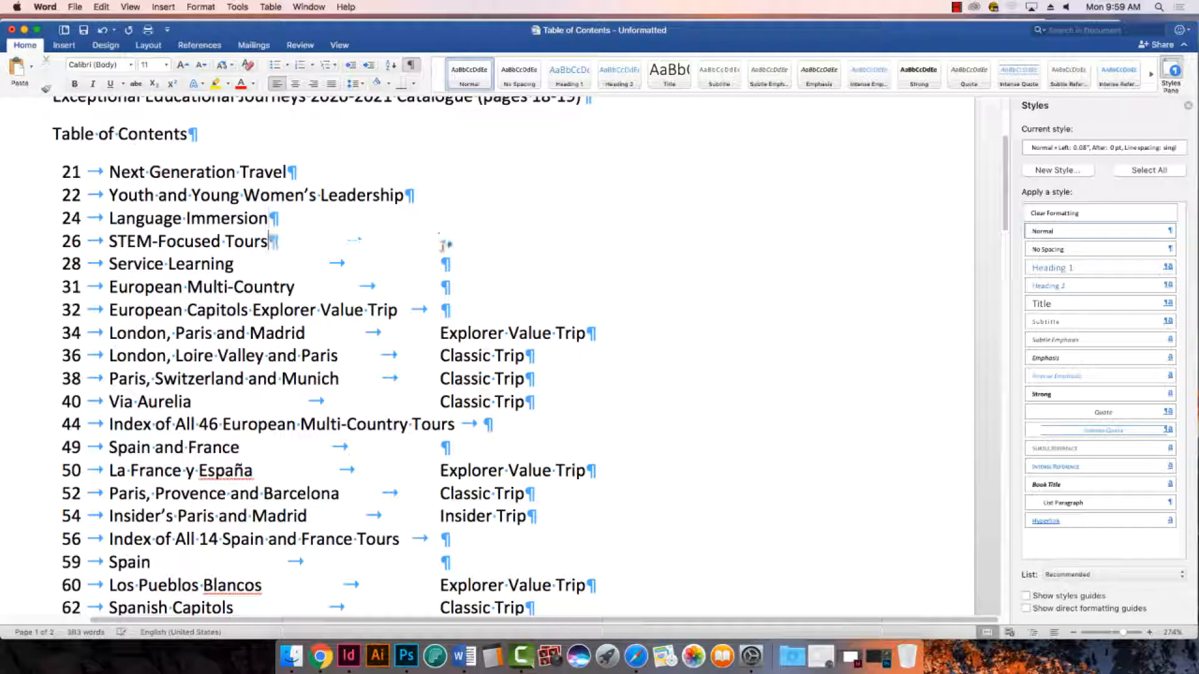
- Delete the trailing tabs after the page 28 Service Learning, 31 European Multi-Country and 32 European Capitols Explorer Value Trip entries
{"action": "left_click", "coordinate": [441, 263]}
{"action": "key", "text": "BackSpace"}
{"action": "left_click", "coordinate": [437, 286]}
{"action": "key", "text": "BackSpace"}
{"action": "left_click", "coordinate": [441, 307]}
{"action": "key", "text": "BackSpace"}
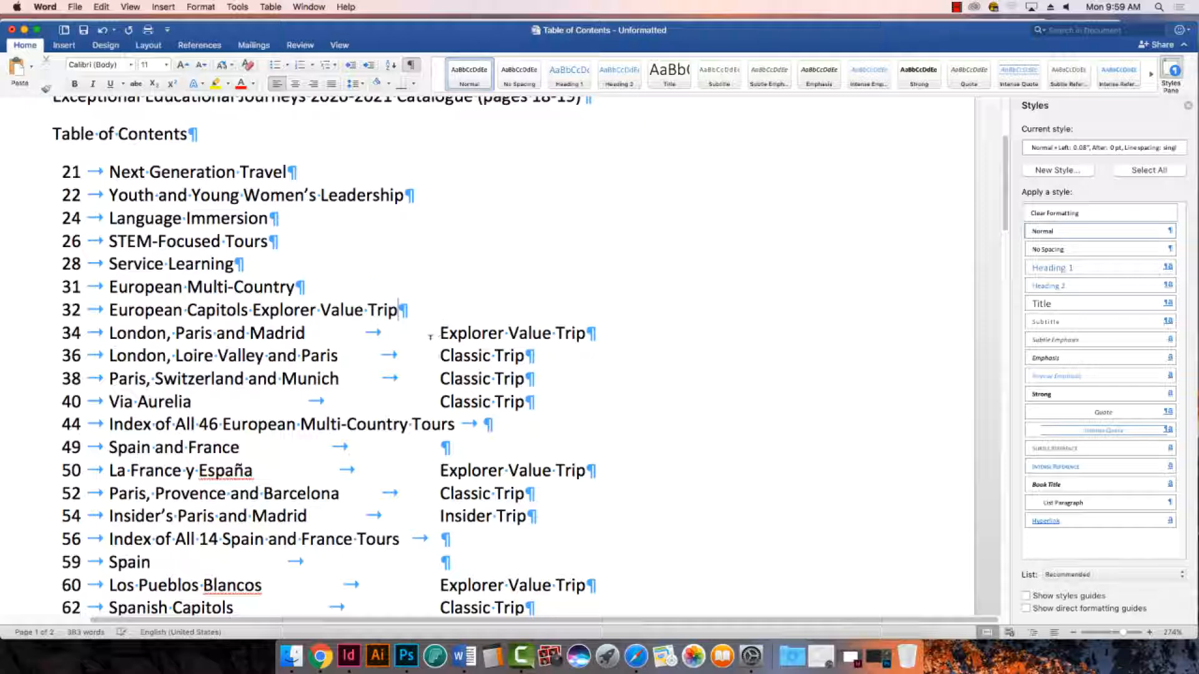
- Delete the trailing tabs after the page 44 European Multi-Country index, 49 Spain and France, and 56 Spain and France index entries
{"action": "scroll", "coordinate": [441, 399], "scroll_direction": "down", "scroll_amount": 2}
{"action": "scroll", "coordinate": [441, 399], "scroll_direction": "down", "scroll_amount": 2}
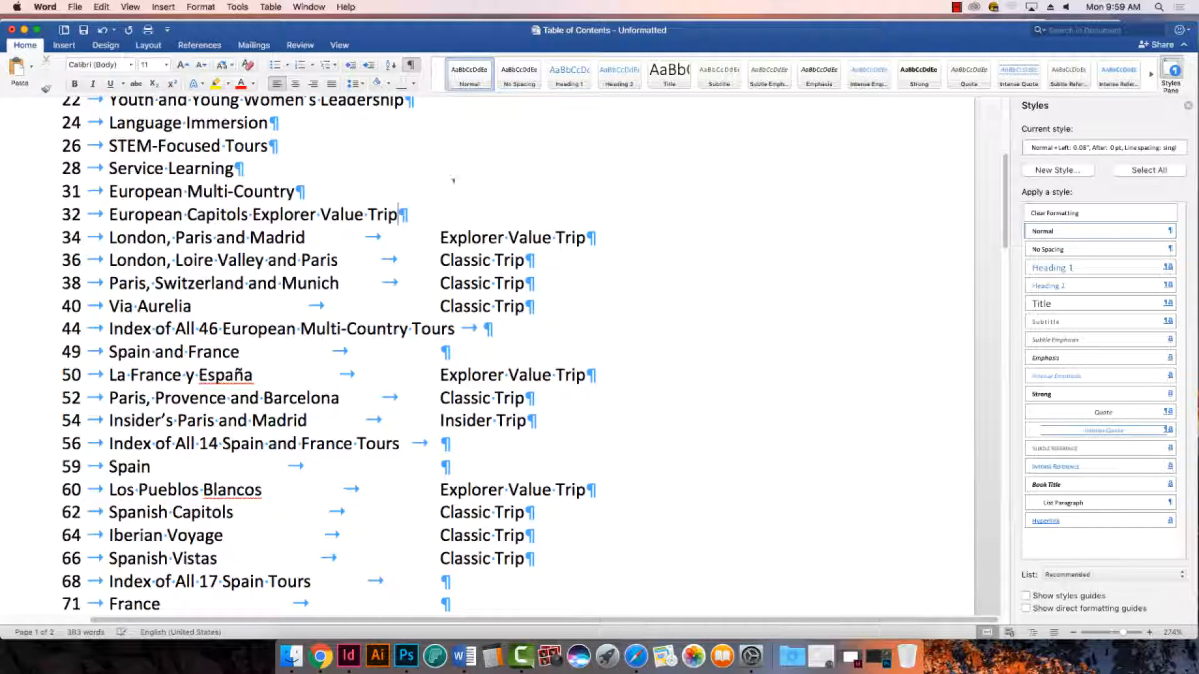
{"action": "scroll", "coordinate": [441, 399], "scroll_direction": "down", "scroll_amount": 1}
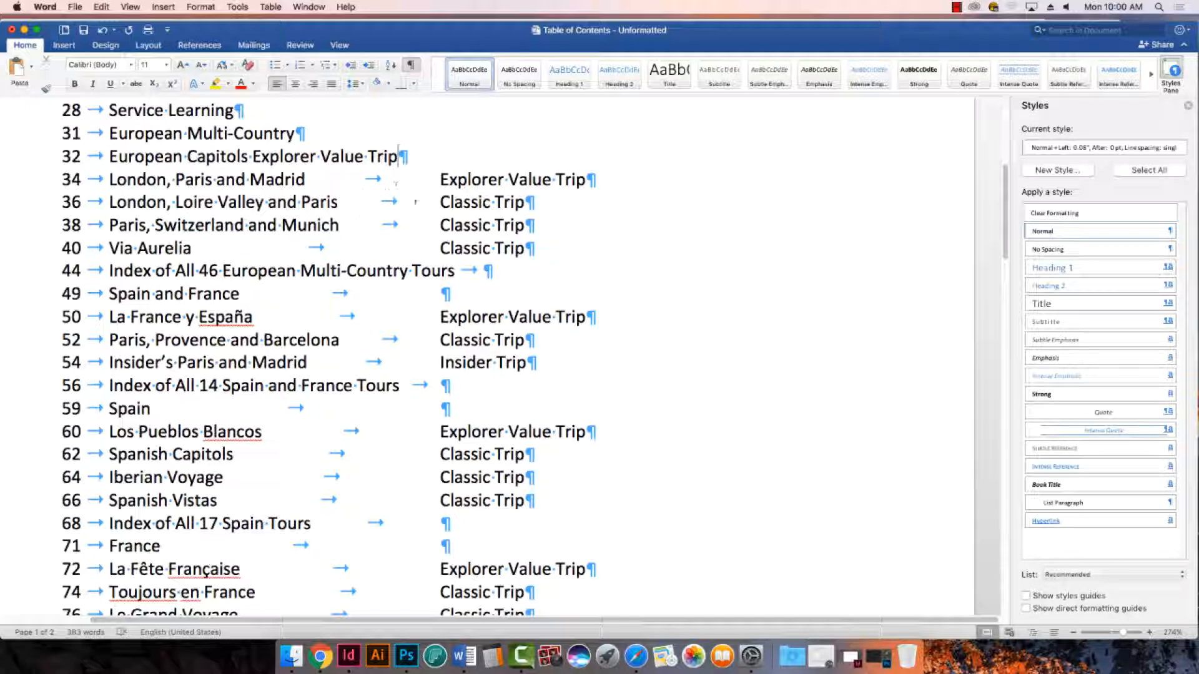
{"action": "left_click", "coordinate": [489, 270]}
{"action": "key", "text": "BackSpace"}
{"action": "left_click", "coordinate": [441, 293]}
{"action": "key", "text": "BackSpace"}
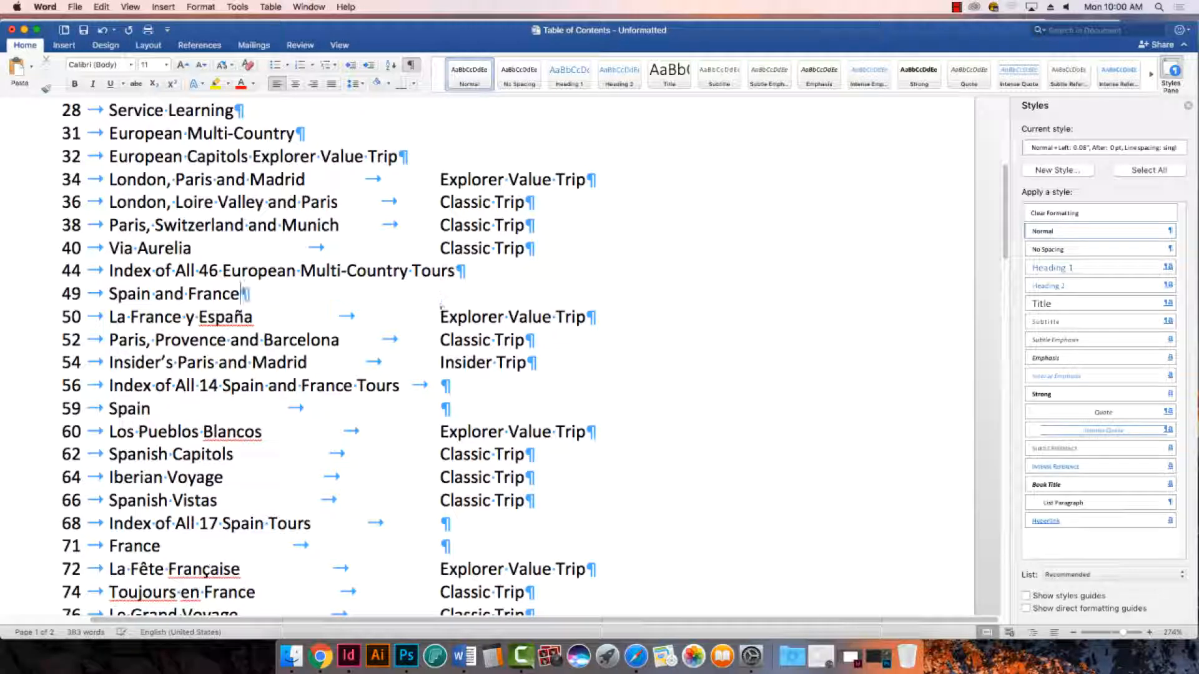
{"action": "scroll", "coordinate": [440, 360], "scroll_direction": "down", "scroll_amount": 2}
{"action": "left_click", "coordinate": [445, 340]}
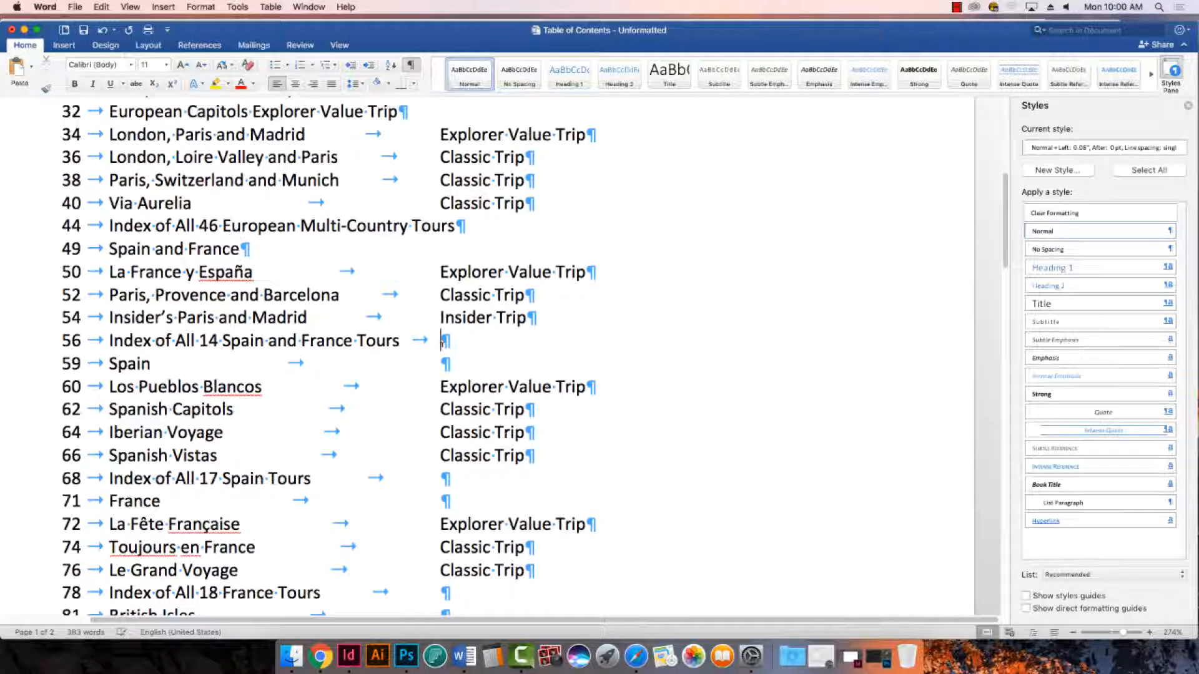
{"action": "key", "text": "BackSpace"}
- Delete the trailing tabs after the page 59 Spain, 68 Index of All 17 Spain Tours and 71 France entries
{"action": "scroll", "coordinate": [444, 366], "scroll_direction": "down", "scroll_amount": 3}
{"action": "scroll", "coordinate": [444, 366], "scroll_direction": "down", "scroll_amount": 2}
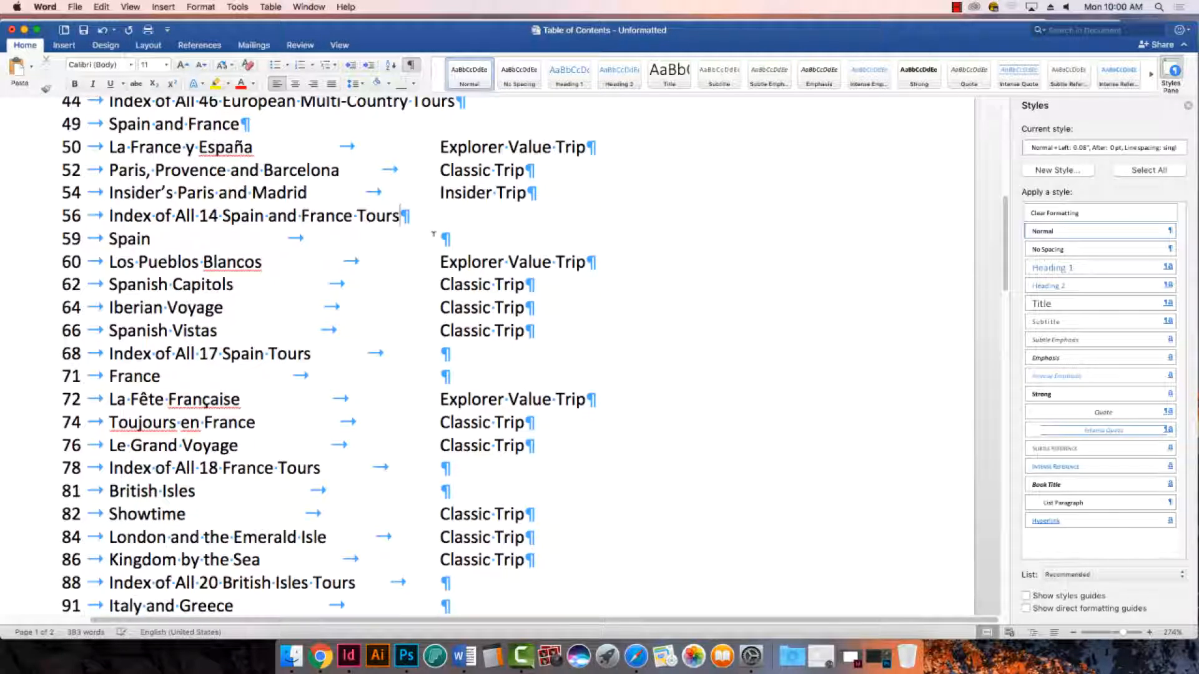
{"action": "left_click", "coordinate": [446, 238]}
{"action": "key", "text": "BackSpace"}
{"action": "left_click", "coordinate": [445, 354]}
{"action": "key", "text": "BackSpace"}
{"action": "left_click", "coordinate": [445, 376]}
{"action": "key", "text": "BackSpace"}
{"action": "left_click", "coordinate": [440, 399]}
{"action": "key", "text": "BackSpace"}
{"action": "scroll", "coordinate": [472, 390], "scroll_direction": "down", "scroll_amount": 3}
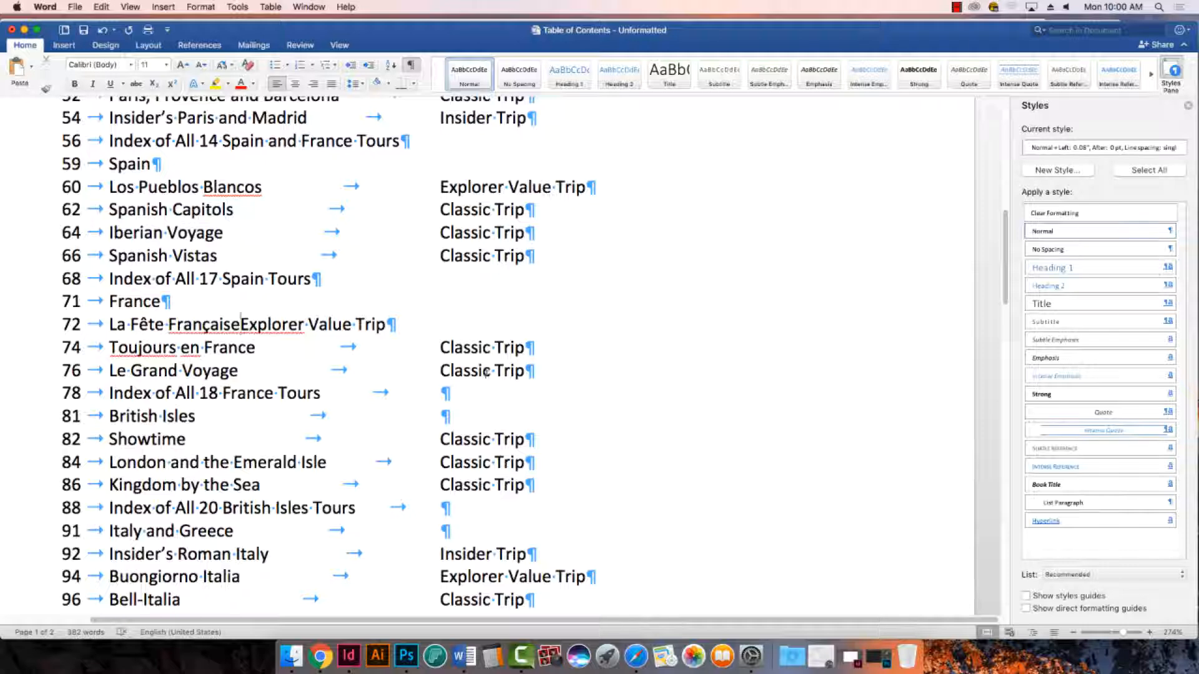
{"action": "key", "text": "super+z"}
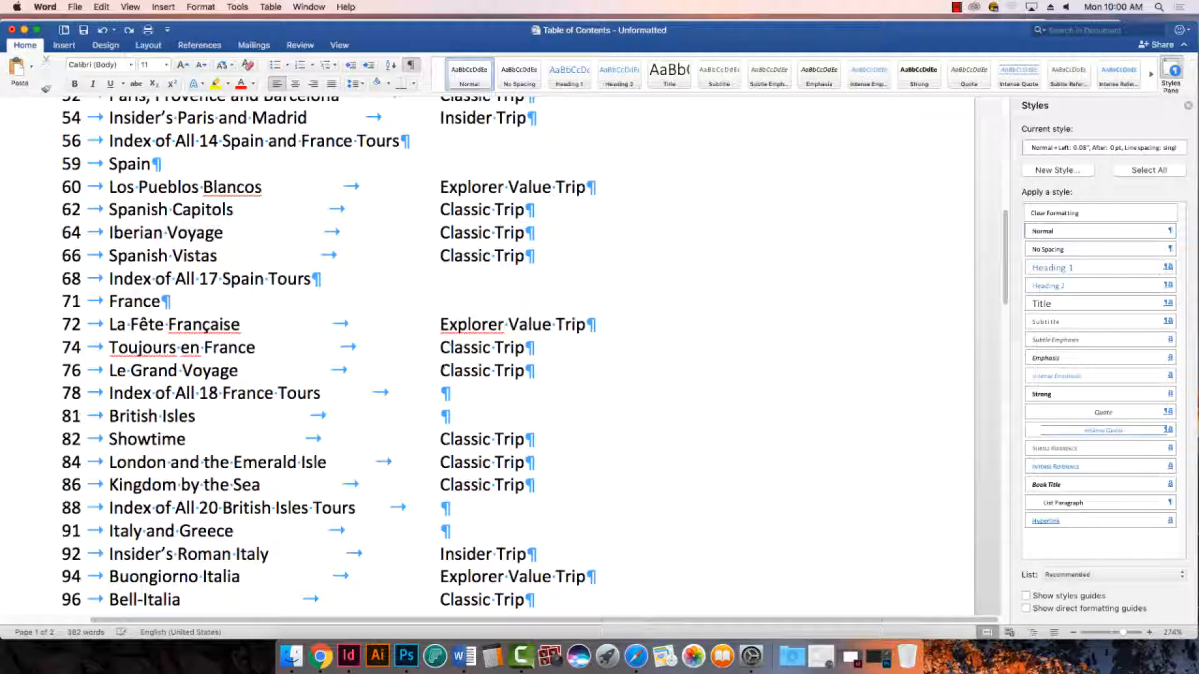
- Delete the trailing tabs after the page 78 France index, 81 British Isles, 88 British Isles index and 91 Italy and Greece entries
{"action": "scroll", "coordinate": [462, 356], "scroll_direction": "down", "scroll_amount": 2}
{"action": "left_click", "coordinate": [442, 349]}
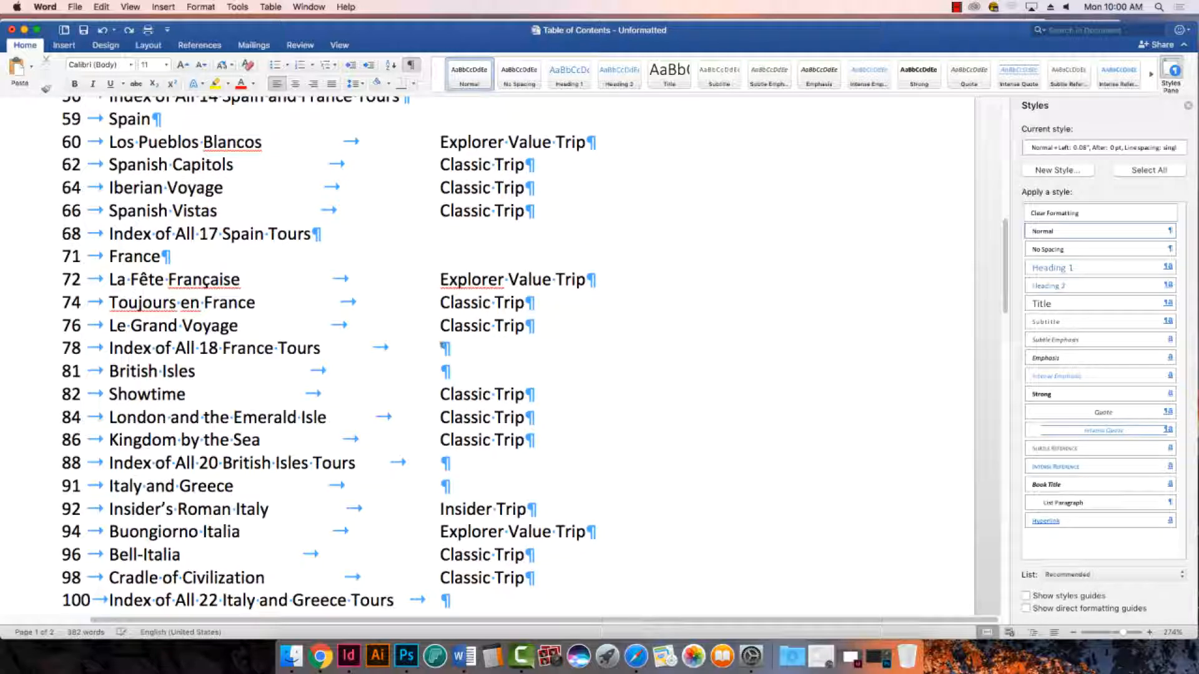
{"action": "key", "text": "BackSpace"}
{"action": "left_click", "coordinate": [442, 371]}
{"action": "key", "text": "BackSpace"}
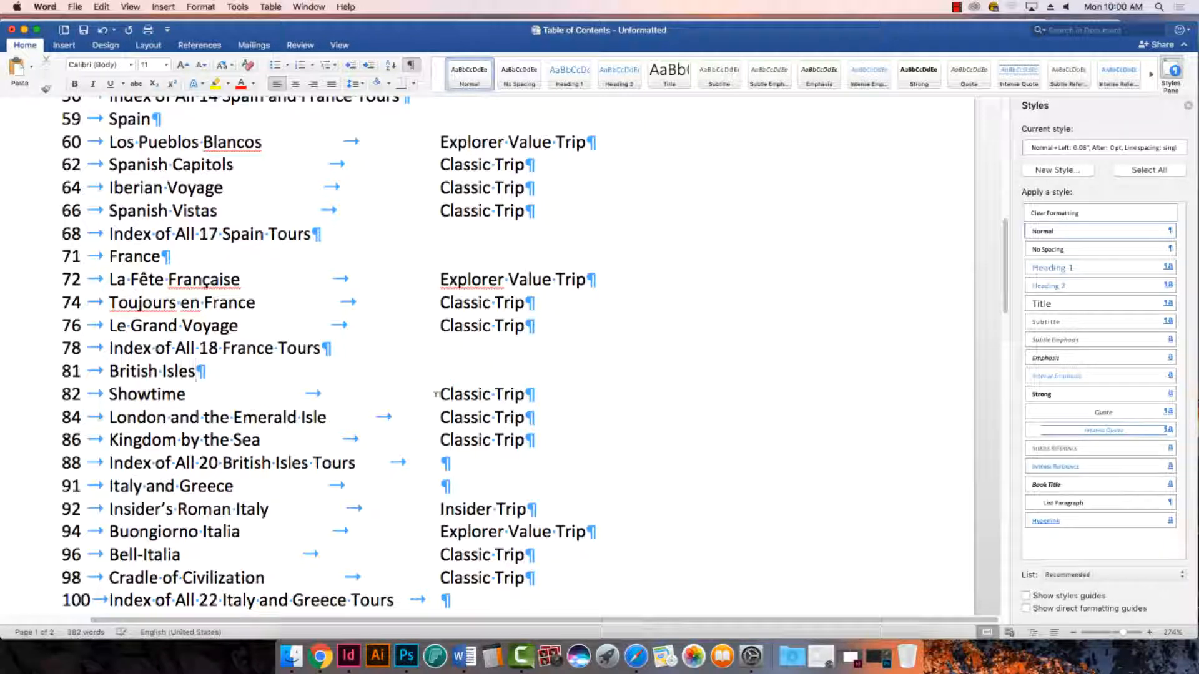
{"action": "scroll", "coordinate": [438, 396], "scroll_direction": "down", "scroll_amount": 3}
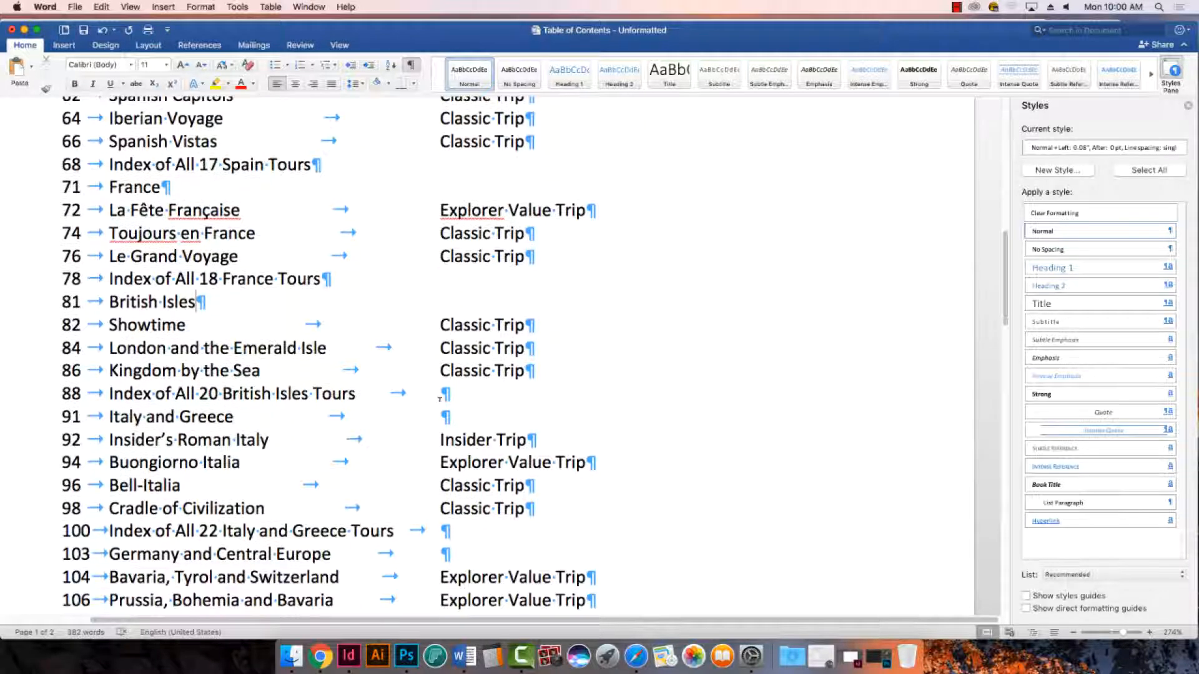
{"action": "left_click", "coordinate": [443, 394]}
{"action": "key", "text": "BackSpace"}
{"action": "left_click", "coordinate": [443, 417]}
{"action": "key", "text": "BackSpace"}
- Delete the trailing tabs after the page 100 Italy and Greece index and page 103 Germany and Central Europe entries
{"action": "scroll", "coordinate": [445, 418], "scroll_direction": "down", "scroll_amount": 4}
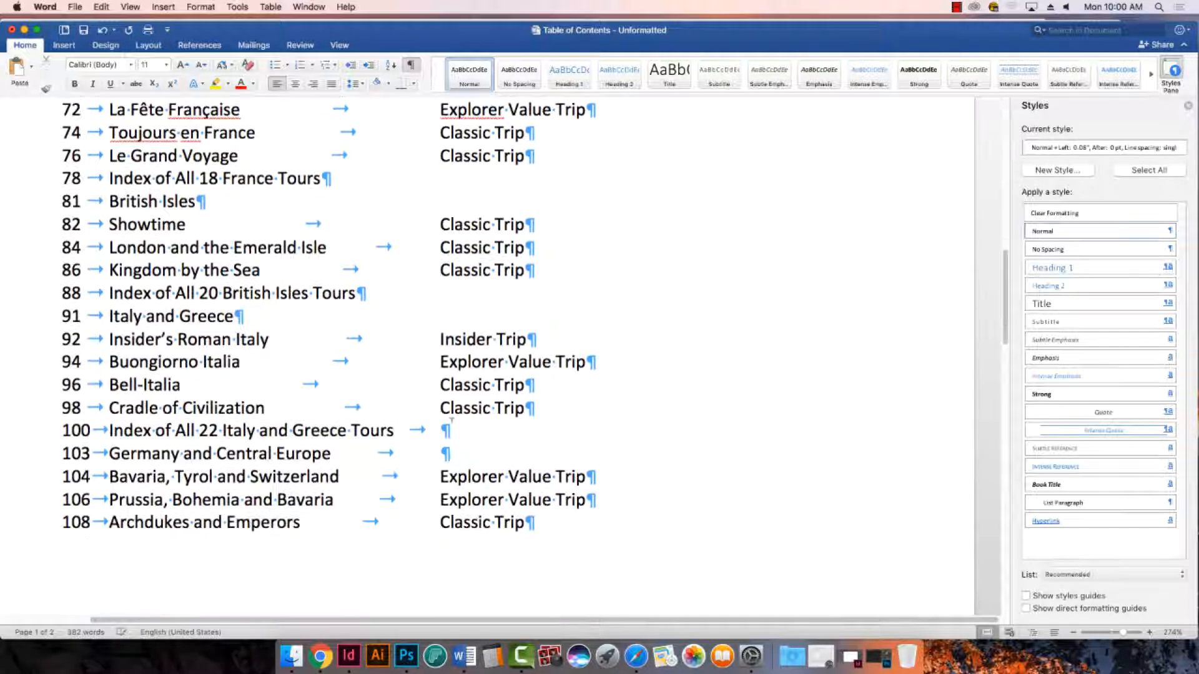
{"action": "scroll", "coordinate": [451, 422], "scroll_direction": "down", "scroll_amount": 2}
{"action": "left_click", "coordinate": [445, 382]}
{"action": "key", "text": "BackSpace"}
{"action": "left_click", "coordinate": [445, 405]}
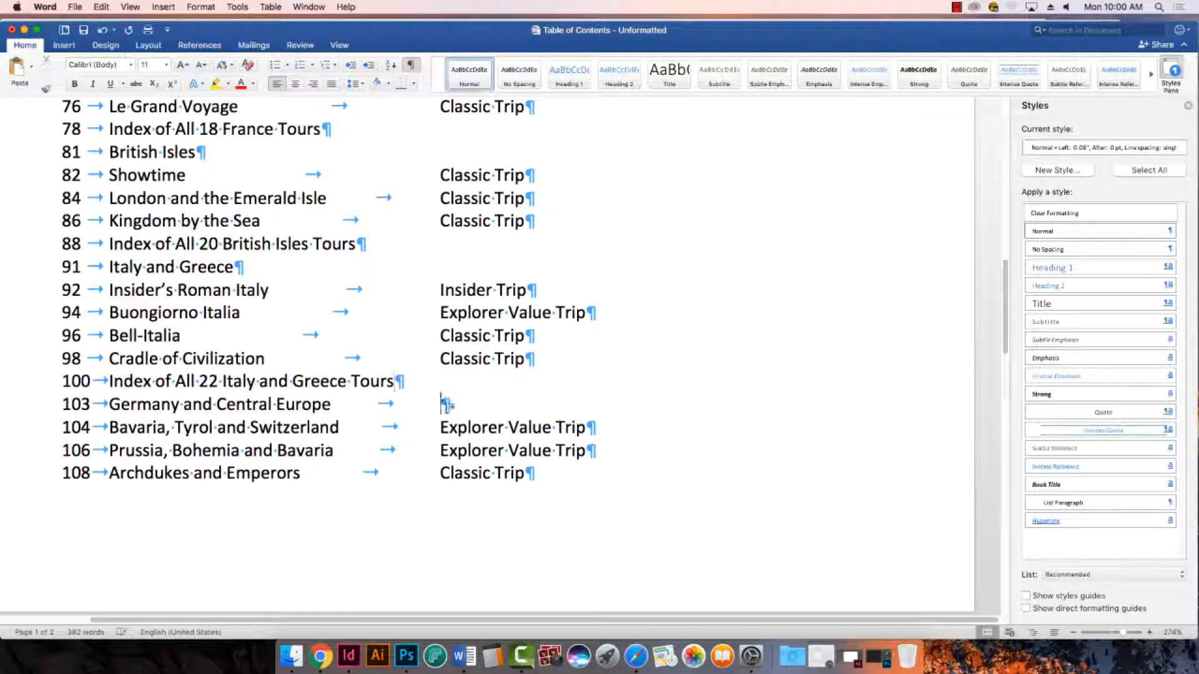
{"action": "key", "text": "BackSpace"}
{"action": "scroll", "coordinate": [450, 409], "scroll_direction": "down", "scroll_amount": 12}
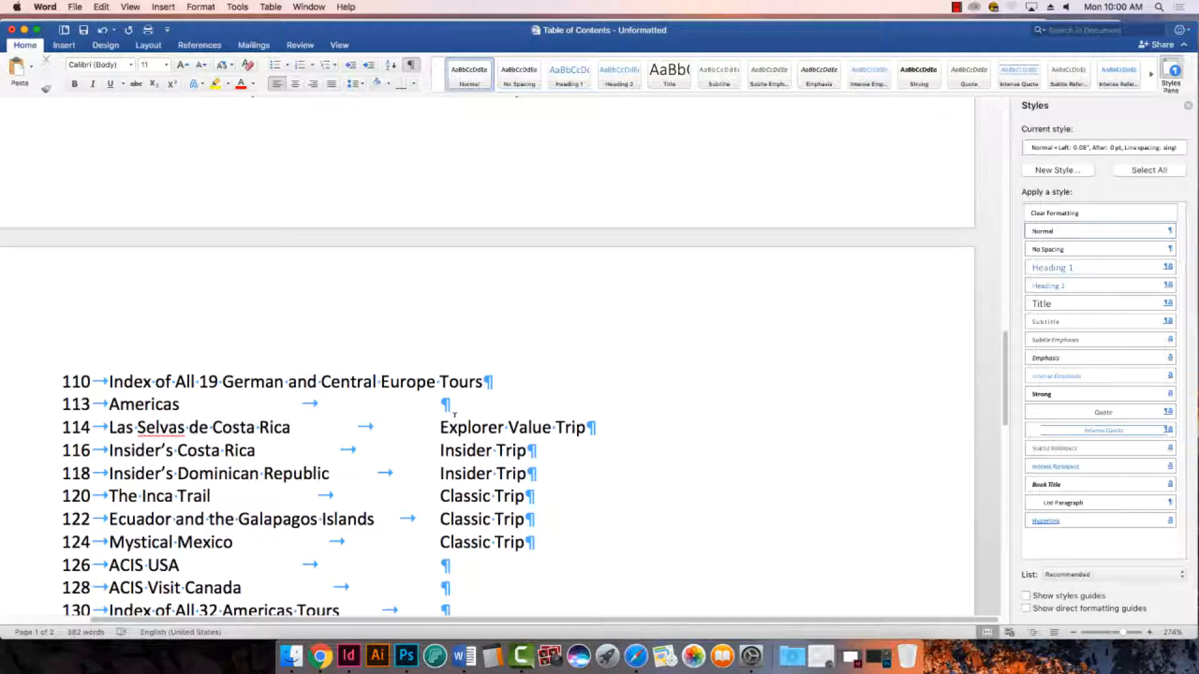
- Delete the trailing tabs after the page 113 Americas, 126 ACIS USA and 128 ACIS Visit Canada entries
{"action": "scroll", "coordinate": [455, 414], "scroll_direction": "down", "scroll_amount": 1}
{"action": "left_click", "coordinate": [445, 387]}
{"action": "key", "text": "BackSpace"}
{"action": "scroll", "coordinate": [447, 400], "scroll_direction": "down", "scroll_amount": 5}
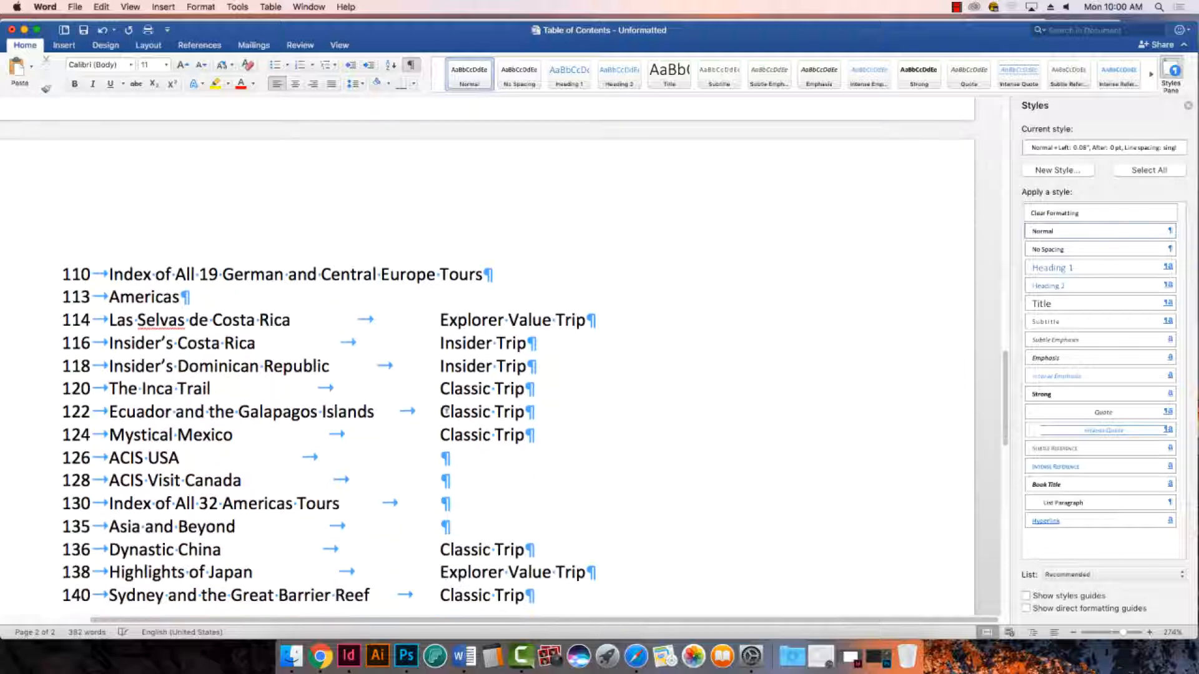
{"action": "scroll", "coordinate": [445, 412], "scroll_direction": "down", "scroll_amount": 2}
{"action": "left_click", "coordinate": [445, 409]}
{"action": "key", "text": "BackSpace"}
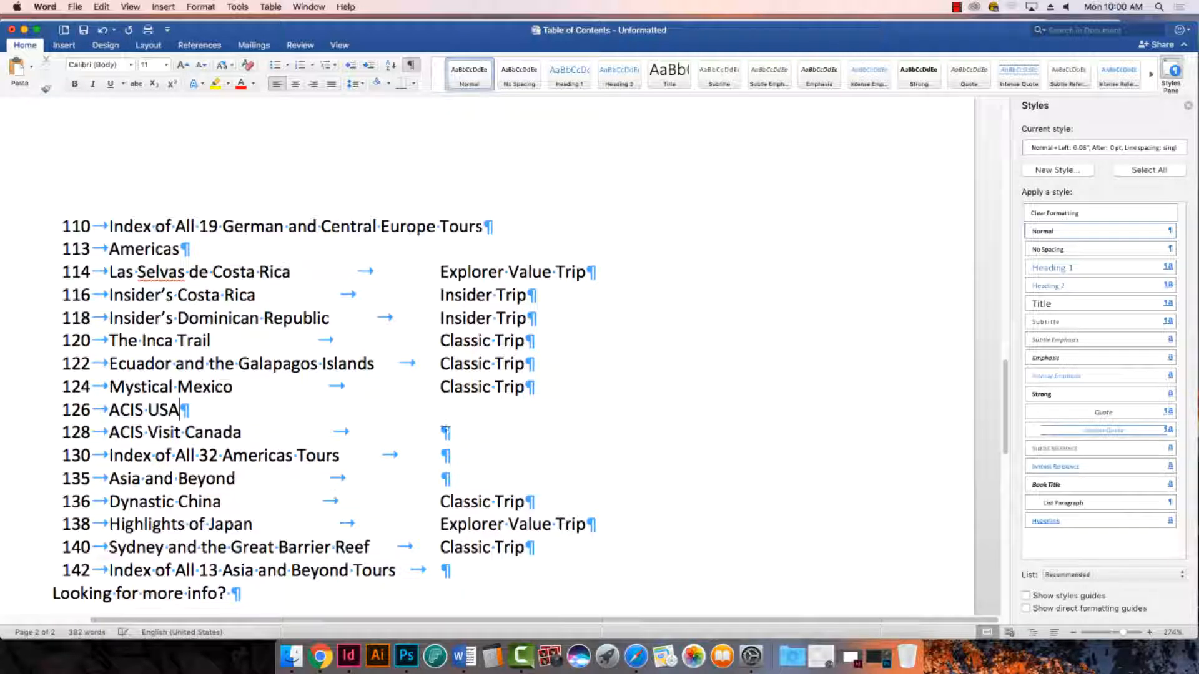
{"action": "left_click", "coordinate": [445, 432]}
{"action": "key", "text": "BackSpace"}
- Delete the trailing tabs after the page 130 Americas index, 135 Asia and Beyond, and 142 Asia and Beyond index entries
{"action": "scroll", "coordinate": [448, 431], "scroll_direction": "down", "scroll_amount": 2}
{"action": "left_click", "coordinate": [446, 412]}
{"action": "key", "text": "BackSpace"}
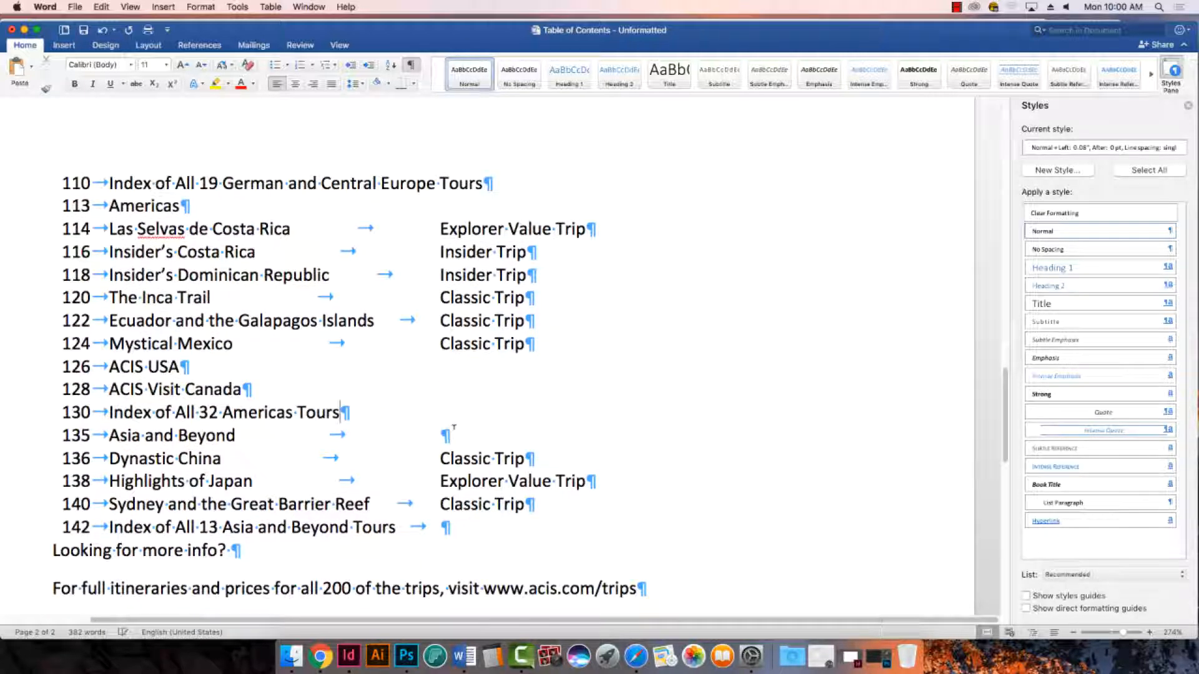
{"action": "left_click", "coordinate": [445, 433]}
{"action": "key", "text": "BackSpace"}
{"action": "scroll", "coordinate": [444, 406], "scroll_direction": "down", "scroll_amount": 6}
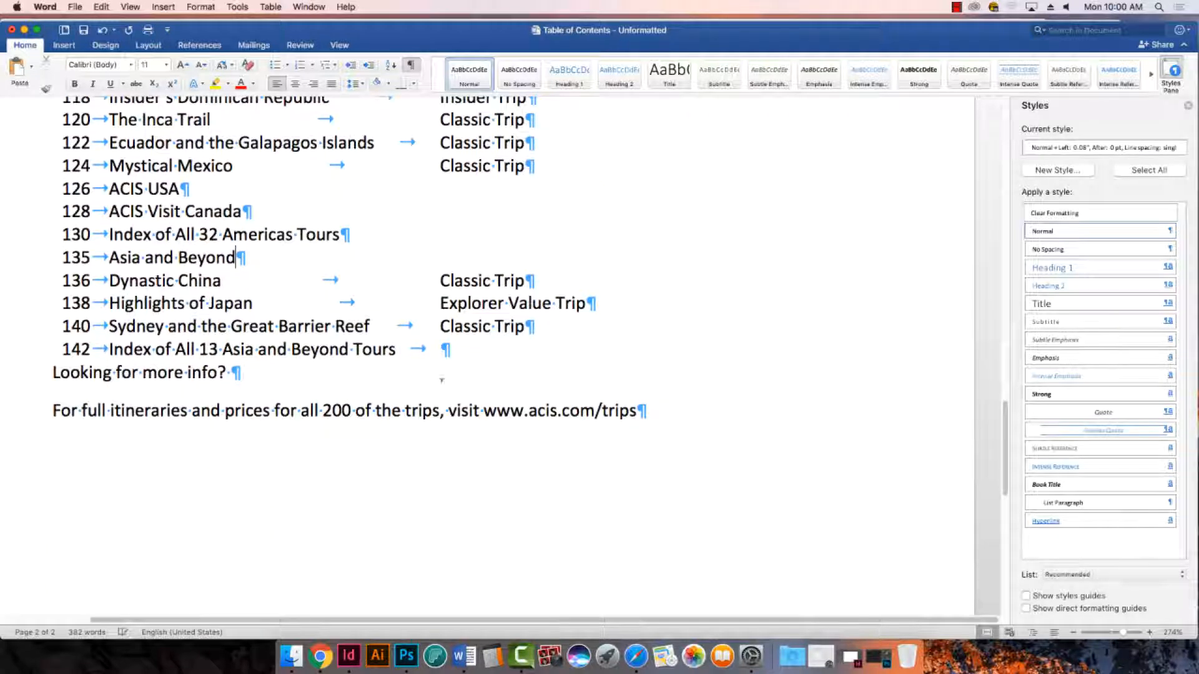
{"action": "left_click", "coordinate": [444, 349]}
{"action": "key", "text": "BackSpace"}
- Review the whole table of contents from the title to the closing lines for leftover tabs, blank lines and stray characters
{"action": "scroll", "coordinate": [501, 400], "scroll_direction": "up", "scroll_amount": 15}
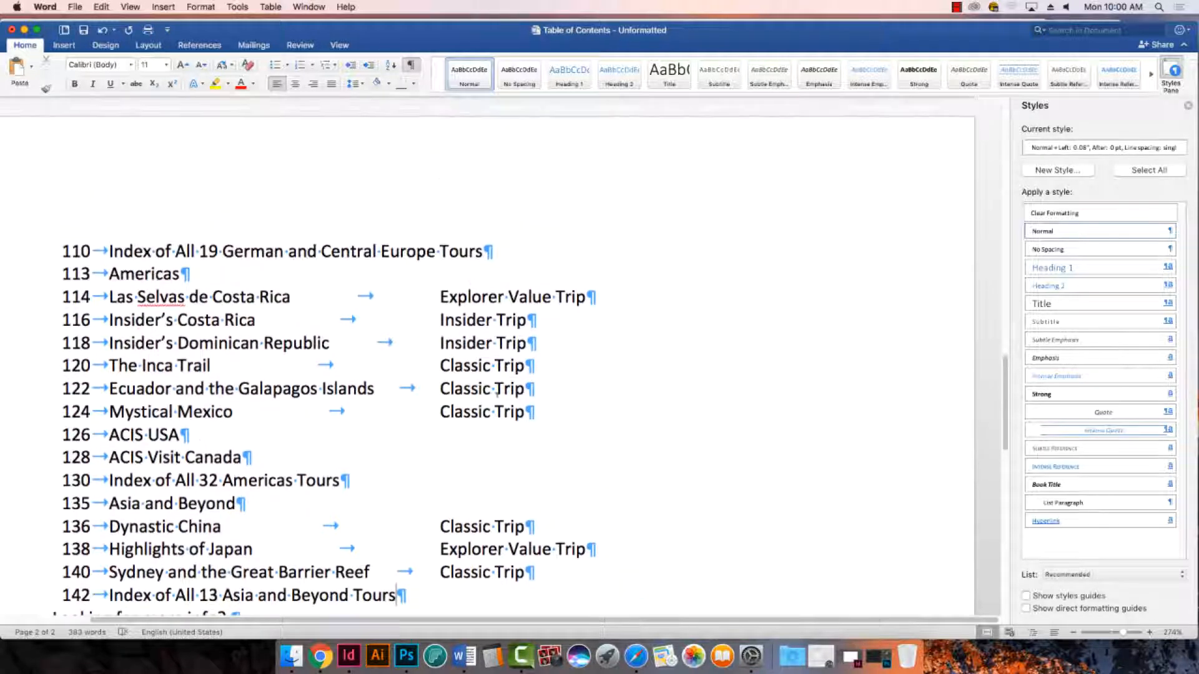
{"action": "scroll", "coordinate": [491, 396], "scroll_direction": "up", "scroll_amount": 20}
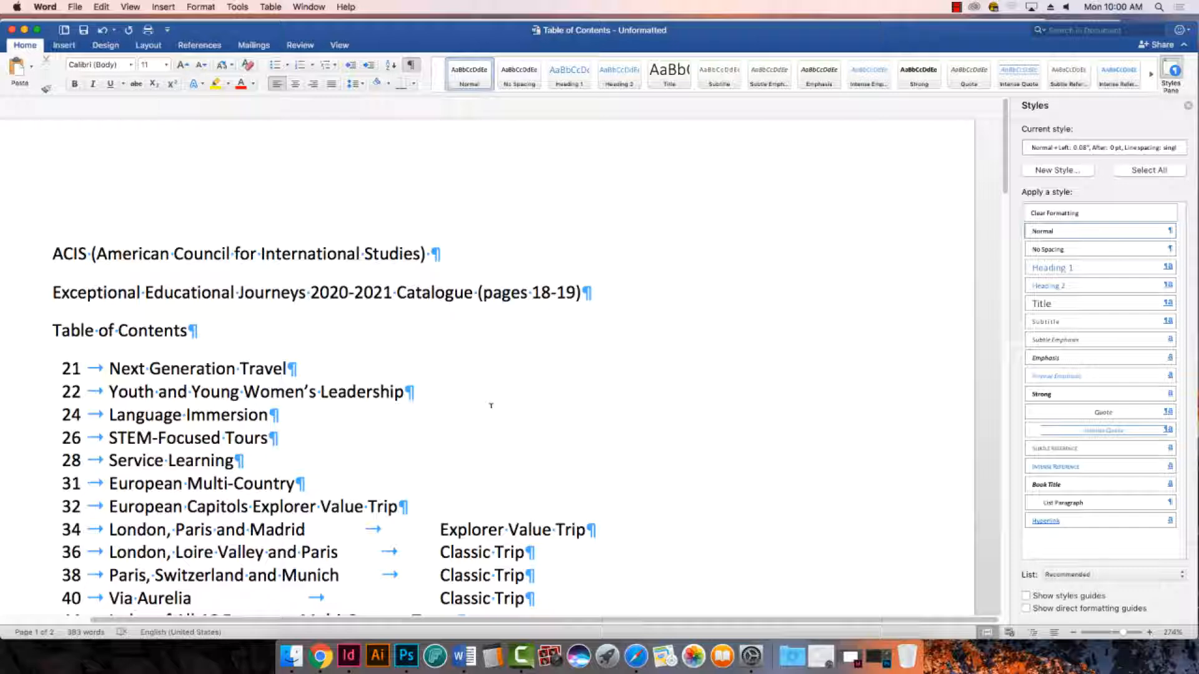
{"action": "scroll", "coordinate": [495, 369], "scroll_direction": "down", "scroll_amount": 5}
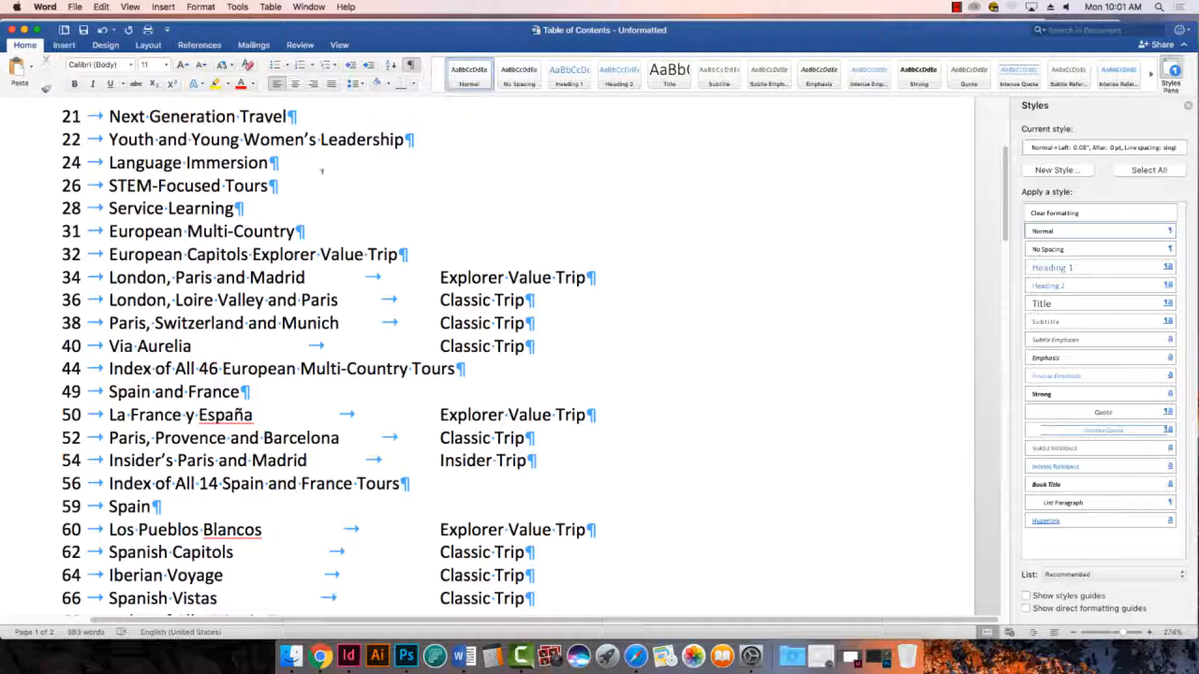
{"action": "scroll", "coordinate": [396, 275], "scroll_direction": "down", "scroll_amount": 2}
{"action": "scroll", "coordinate": [496, 324], "scroll_direction": "down", "scroll_amount": 2}
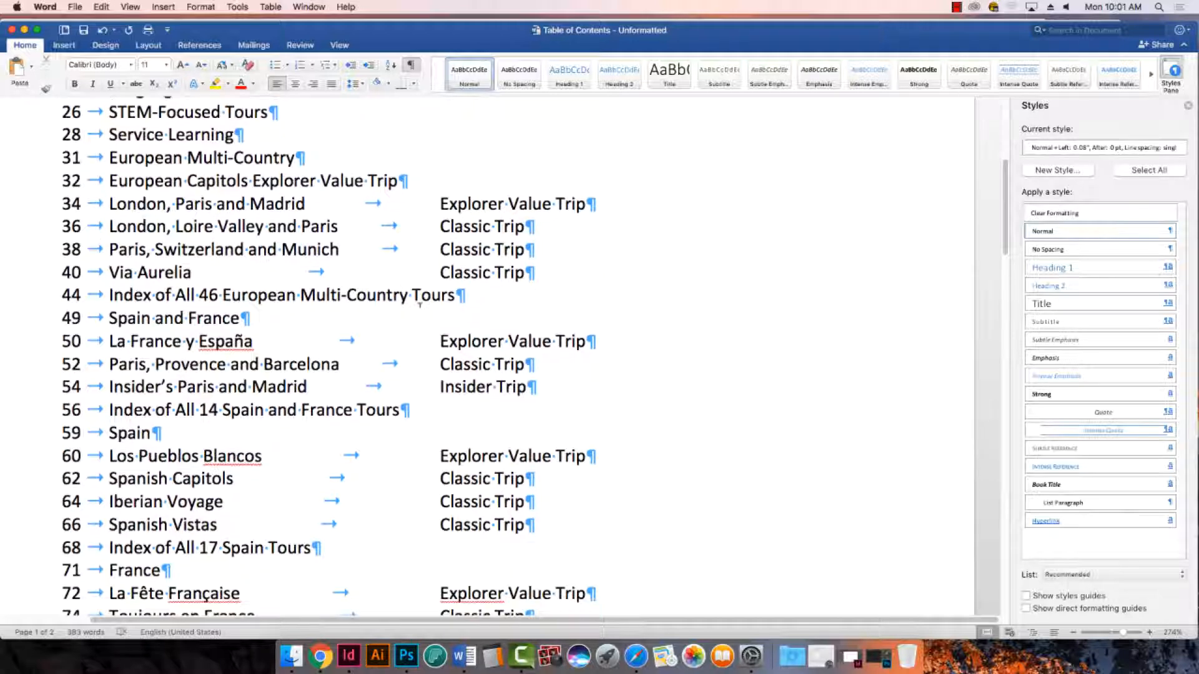
{"action": "scroll", "coordinate": [495, 324], "scroll_direction": "down", "scroll_amount": 2}
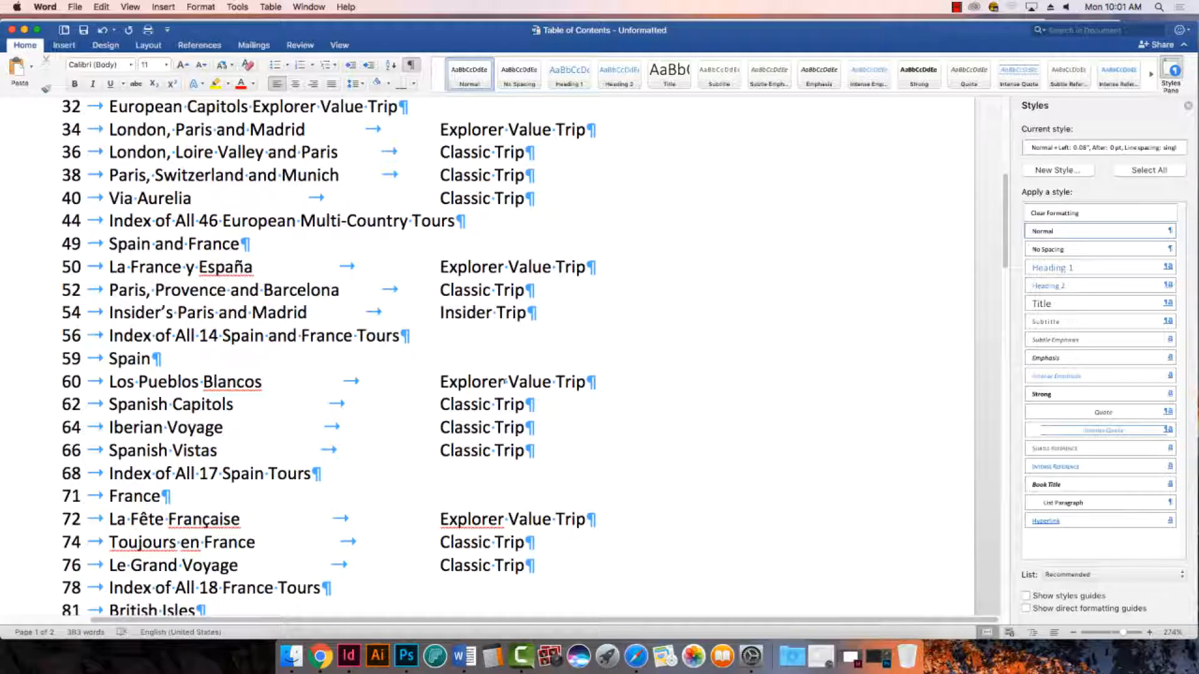
{"action": "scroll", "coordinate": [384, 363], "scroll_direction": "down", "scroll_amount": 3}
{"action": "scroll", "coordinate": [385, 363], "scroll_direction": "down", "scroll_amount": 3}
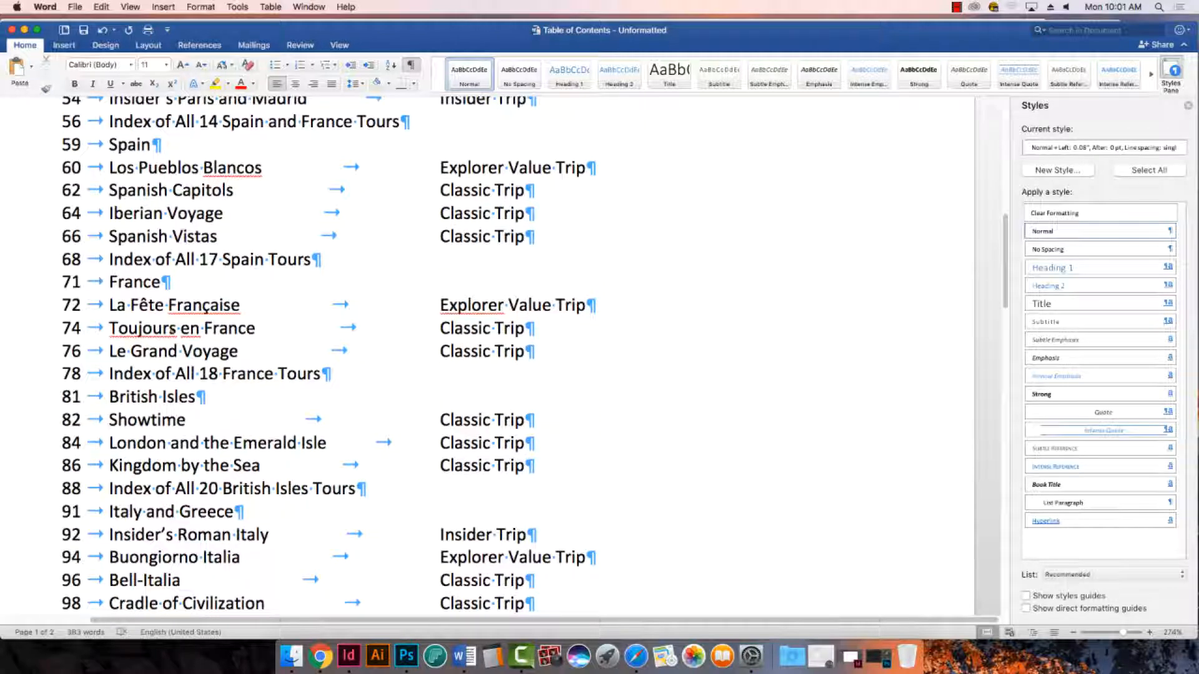
{"action": "right_click", "coordinate": [468, 306]}
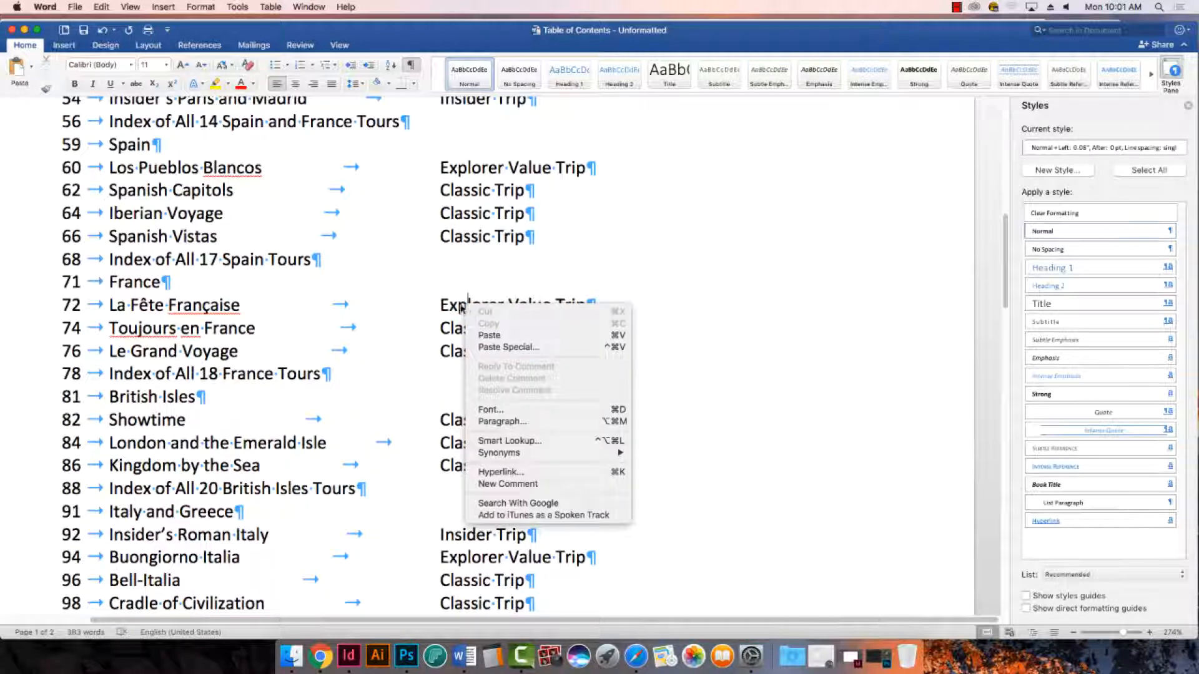
{"action": "left_click", "coordinate": [218, 306]}
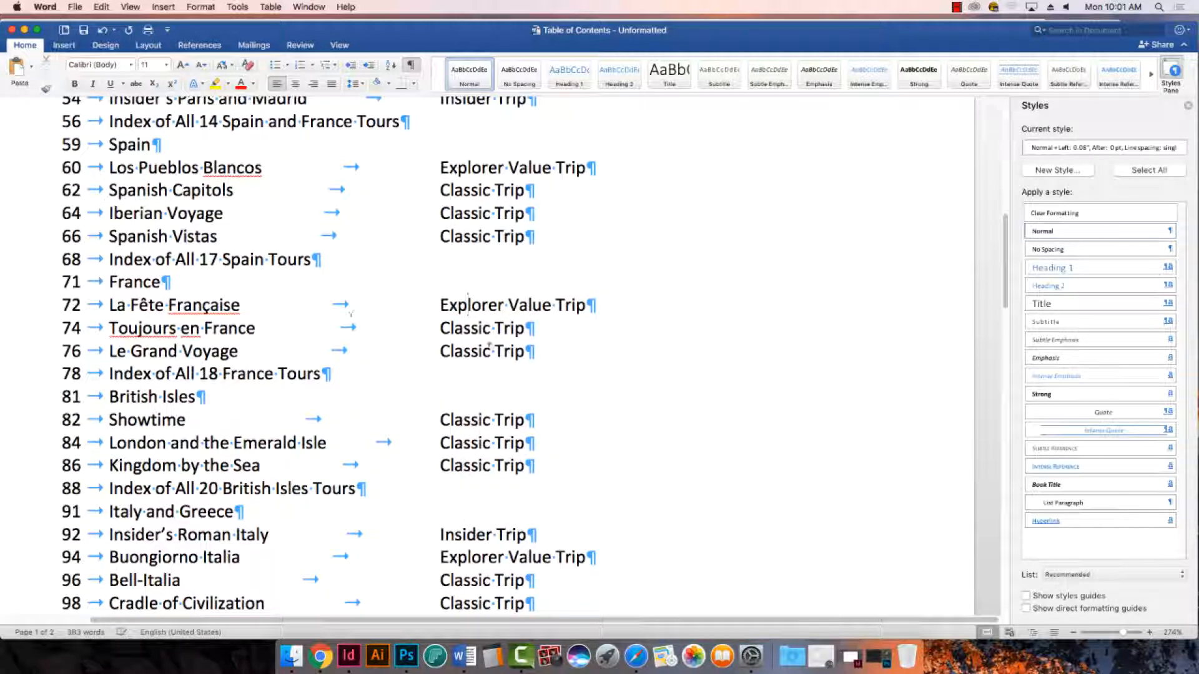
{"action": "scroll", "coordinate": [491, 345], "scroll_direction": "down", "scroll_amount": 2}
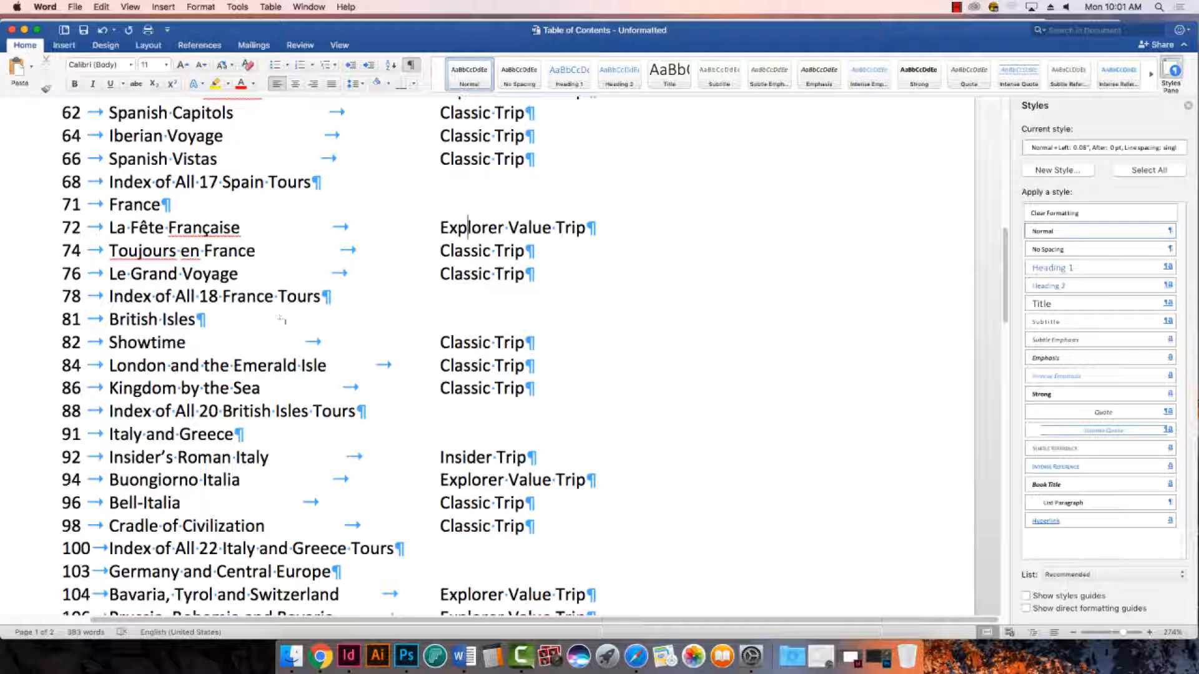
{"action": "scroll", "coordinate": [283, 325], "scroll_direction": "down", "scroll_amount": 5}
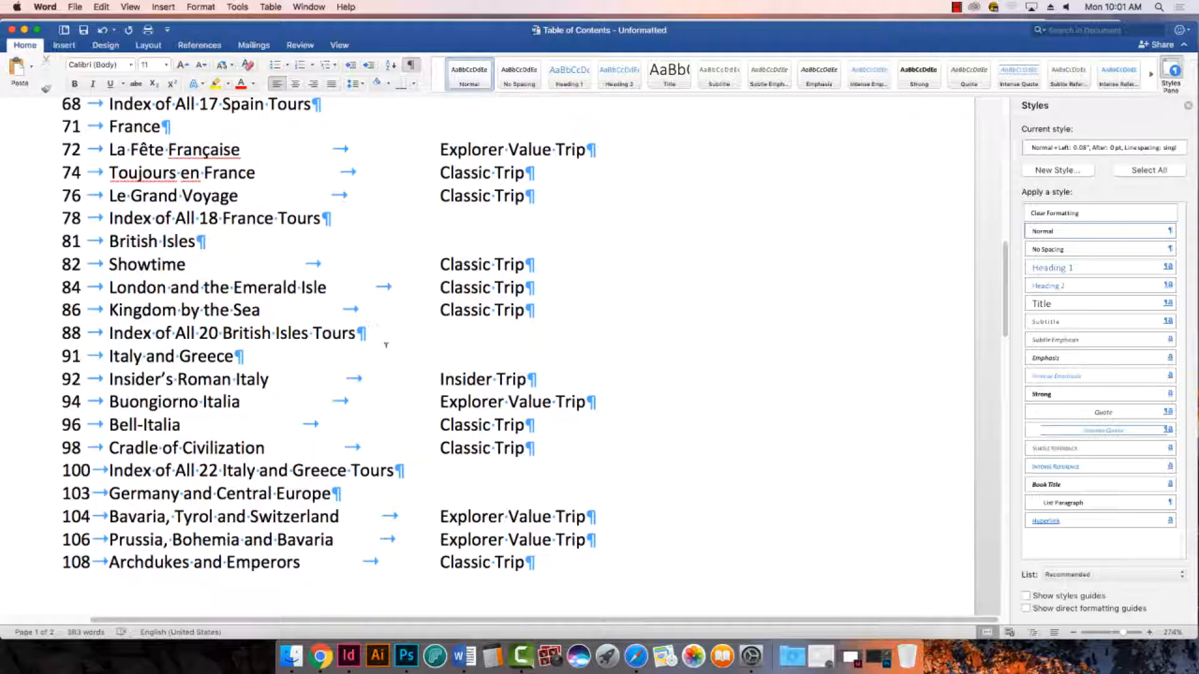
{"action": "scroll", "coordinate": [408, 359], "scroll_direction": "down", "scroll_amount": 10}
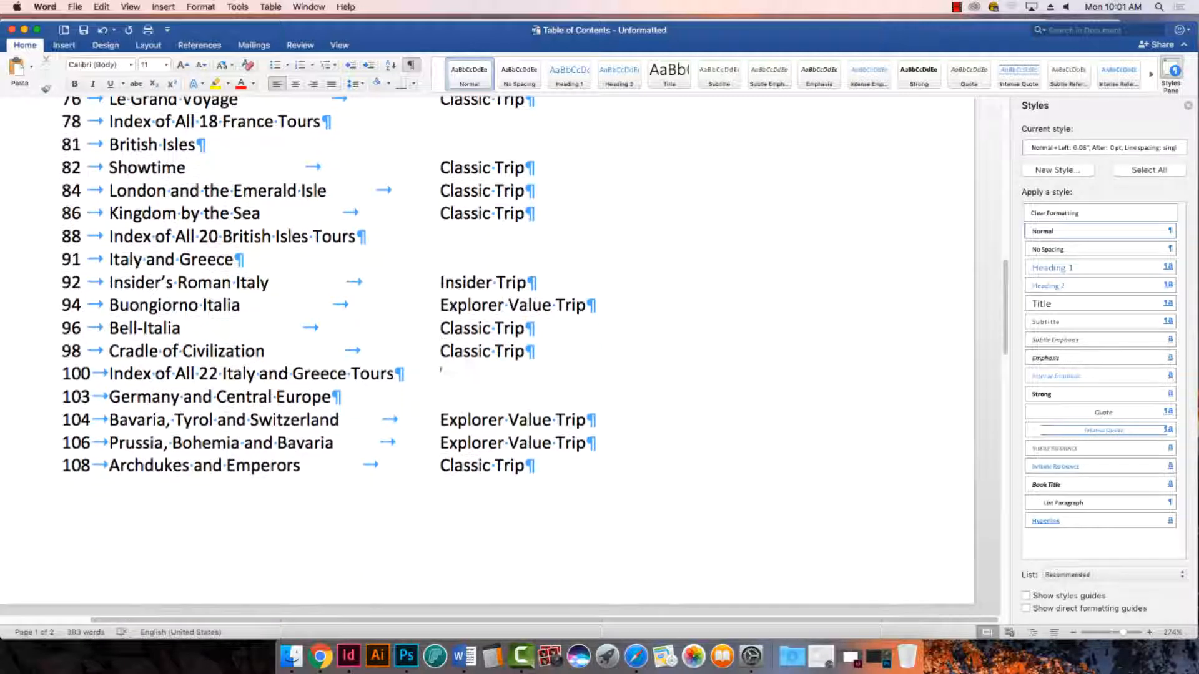
{"action": "scroll", "coordinate": [476, 384], "scroll_direction": "down", "scroll_amount": 10}
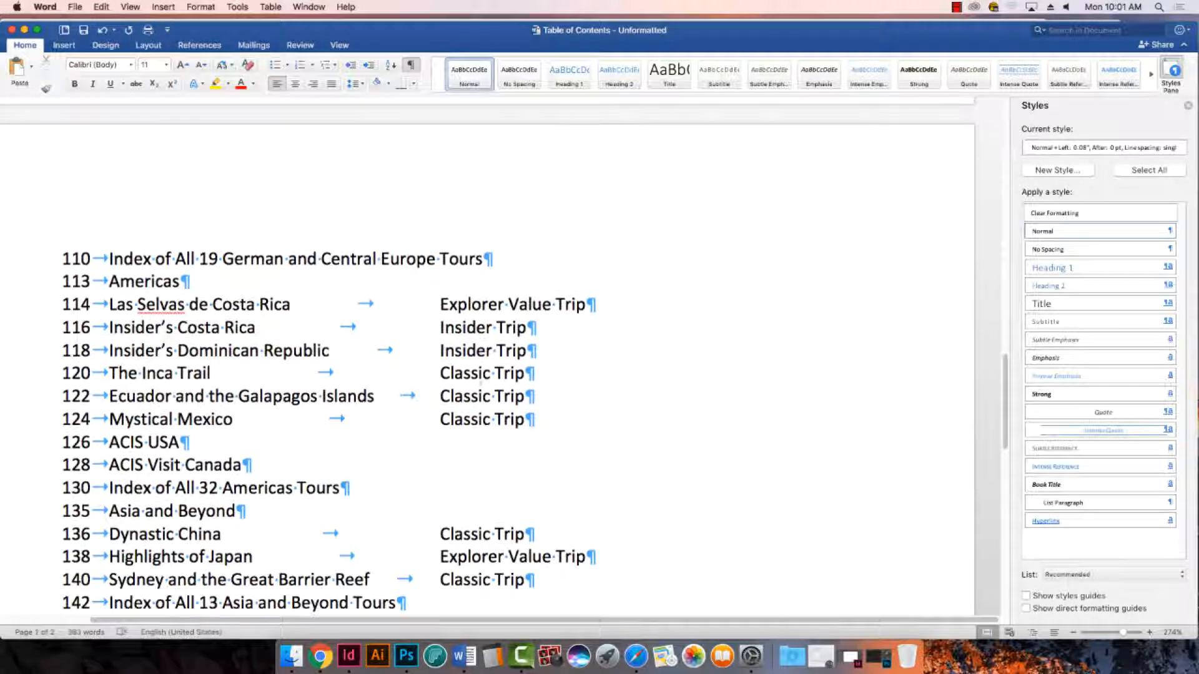
{"action": "scroll", "coordinate": [483, 477], "scroll_direction": "down", "scroll_amount": 5}
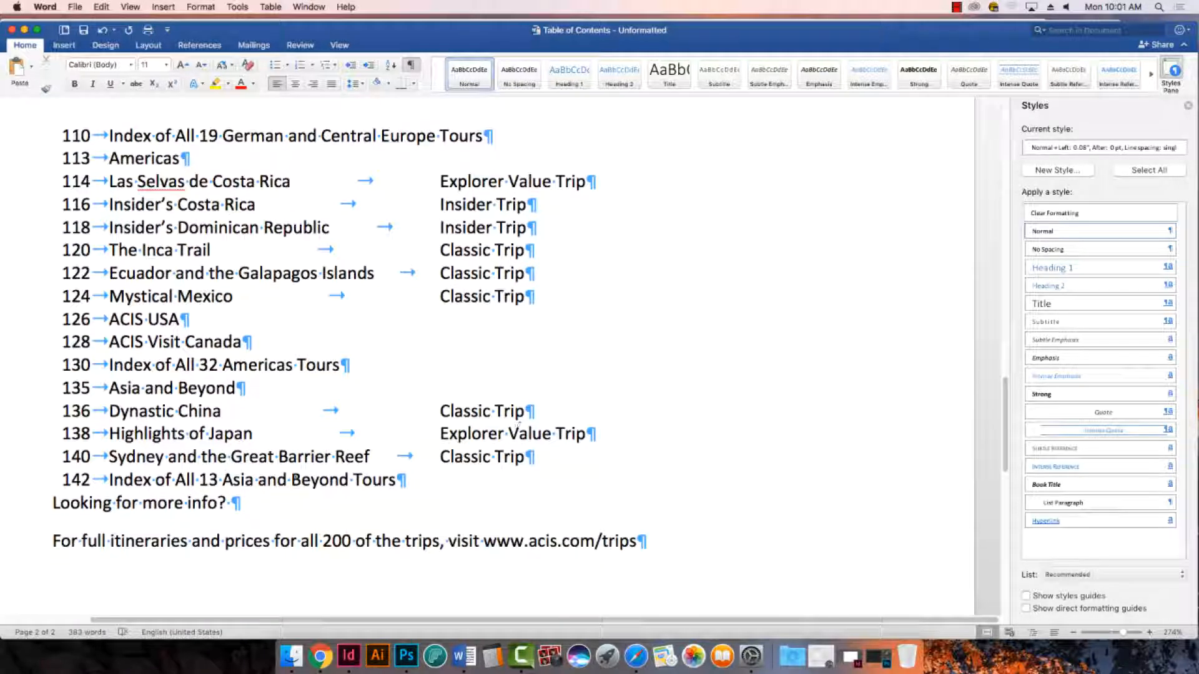
- Delete the trailing spaces after "Looking for more info?" and after the ACIS (American Council for International Studies) title line
{"action": "left_click", "coordinate": [227, 503]}
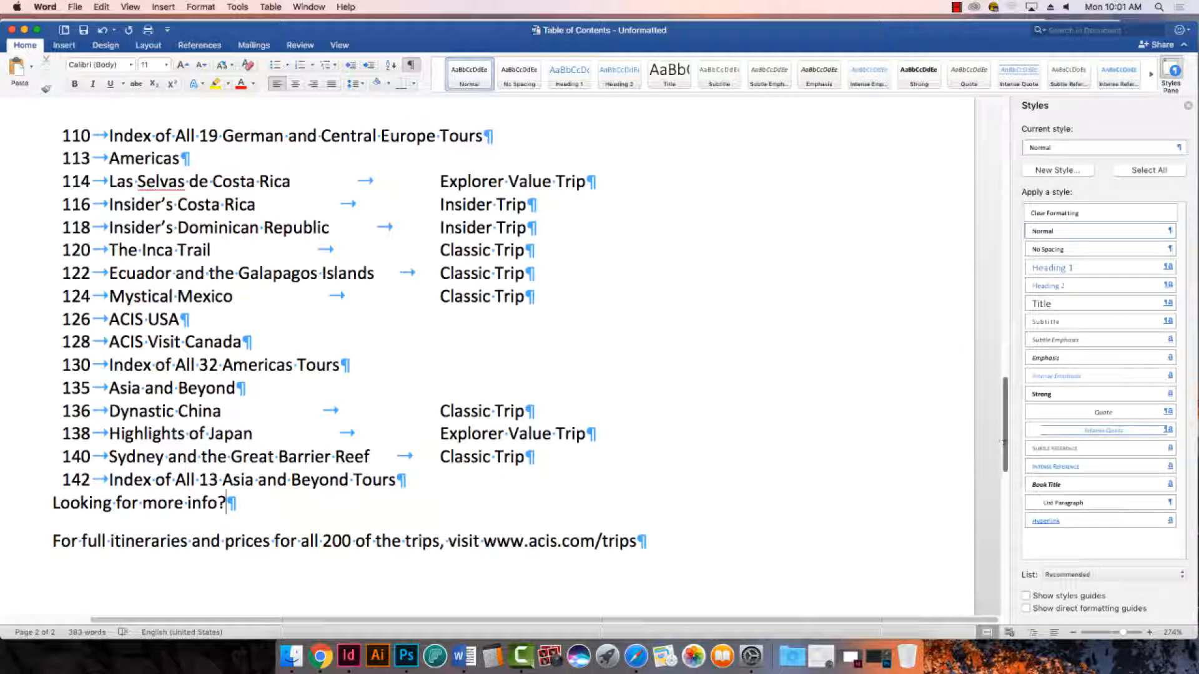
{"action": "scroll", "coordinate": [500, 344], "scroll_direction": "up", "scroll_amount": 15}
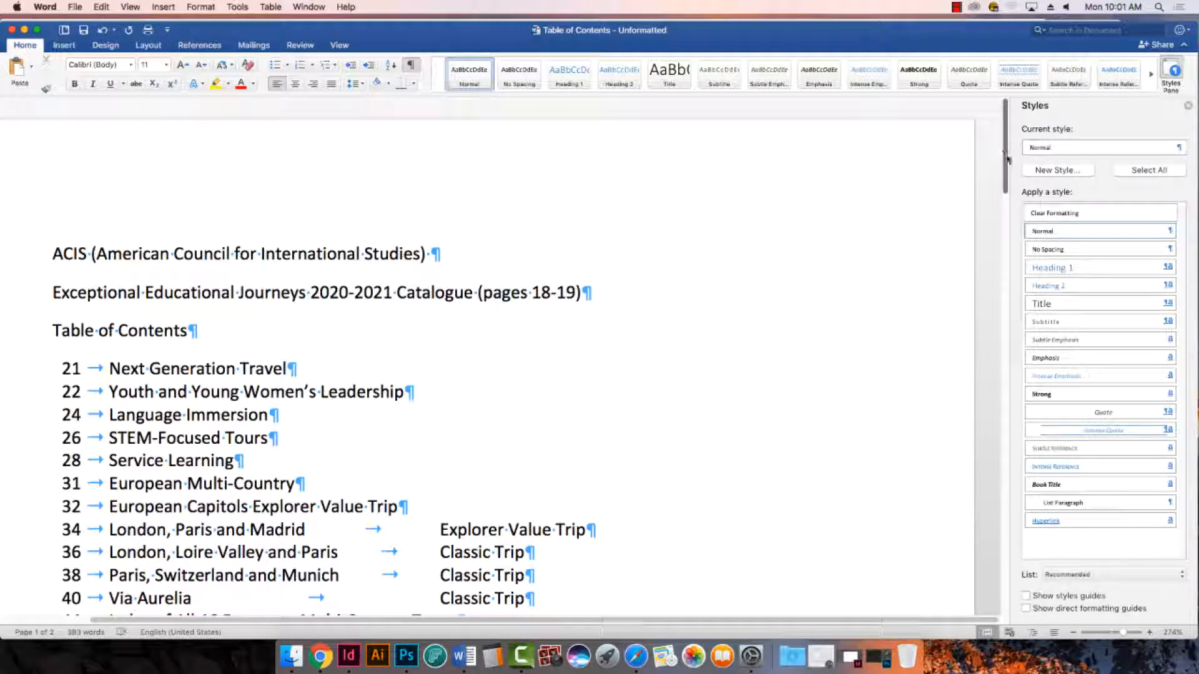
{"action": "left_click", "coordinate": [433, 255]}
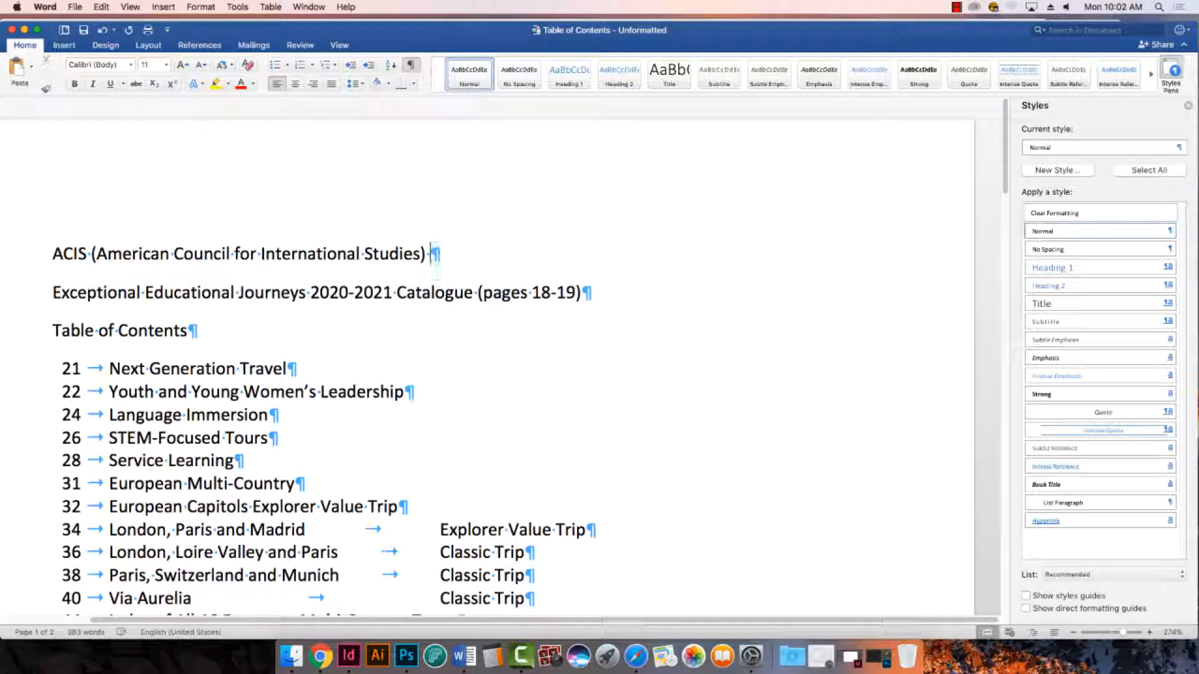
{"action": "key", "text": "BackSpace"}
- Save and close the unformatted Word document, close the web page on converting tables to text, and minimize the browser
{"action": "mouse_move", "coordinate": [1006, 175]}
{"action": "left_mouse_down"}
{"action": "mouse_move", "coordinate": [1011, 467]}
{"action": "mouse_move", "coordinate": [1021, 181]}
{"action": "left_mouse_up"}
{"action": "key", "text": "super+w"}
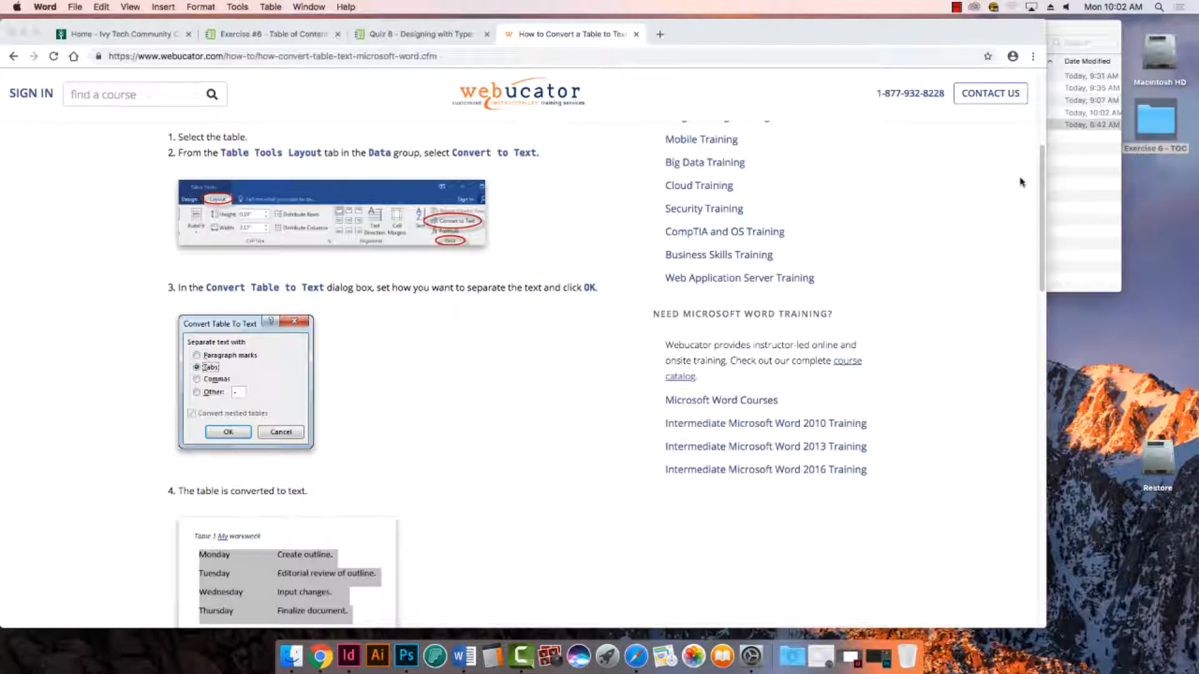
{"action": "left_click", "coordinate": [636, 34]}
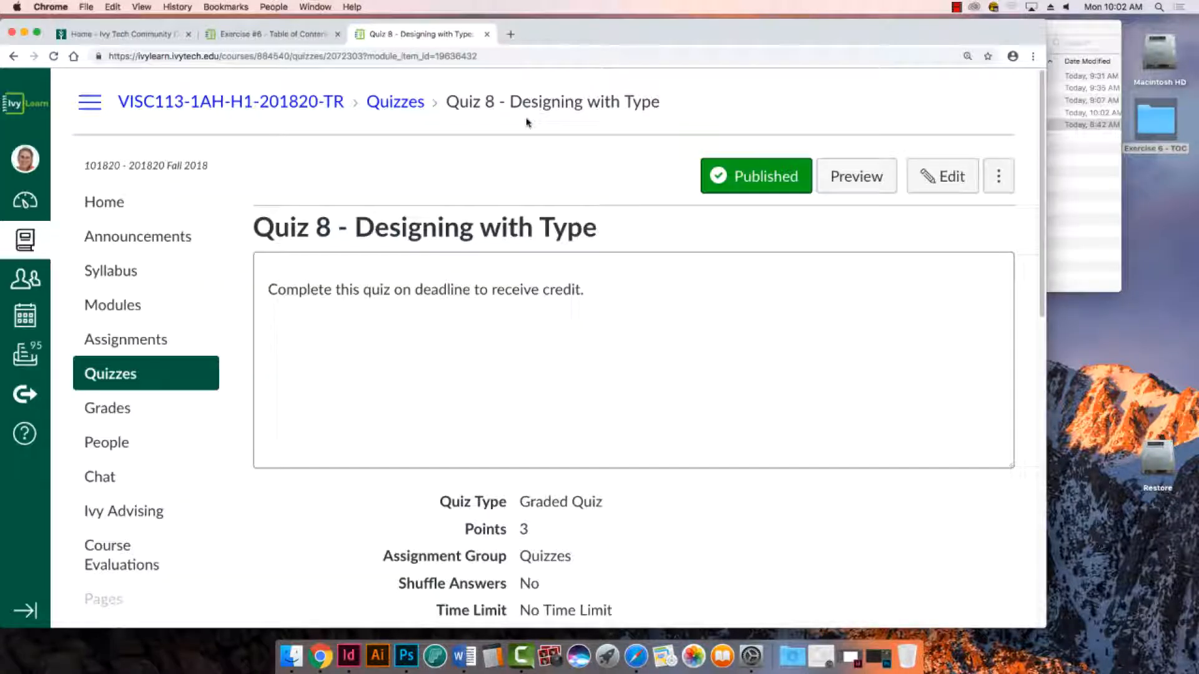
{"action": "left_click", "coordinate": [23, 32]}
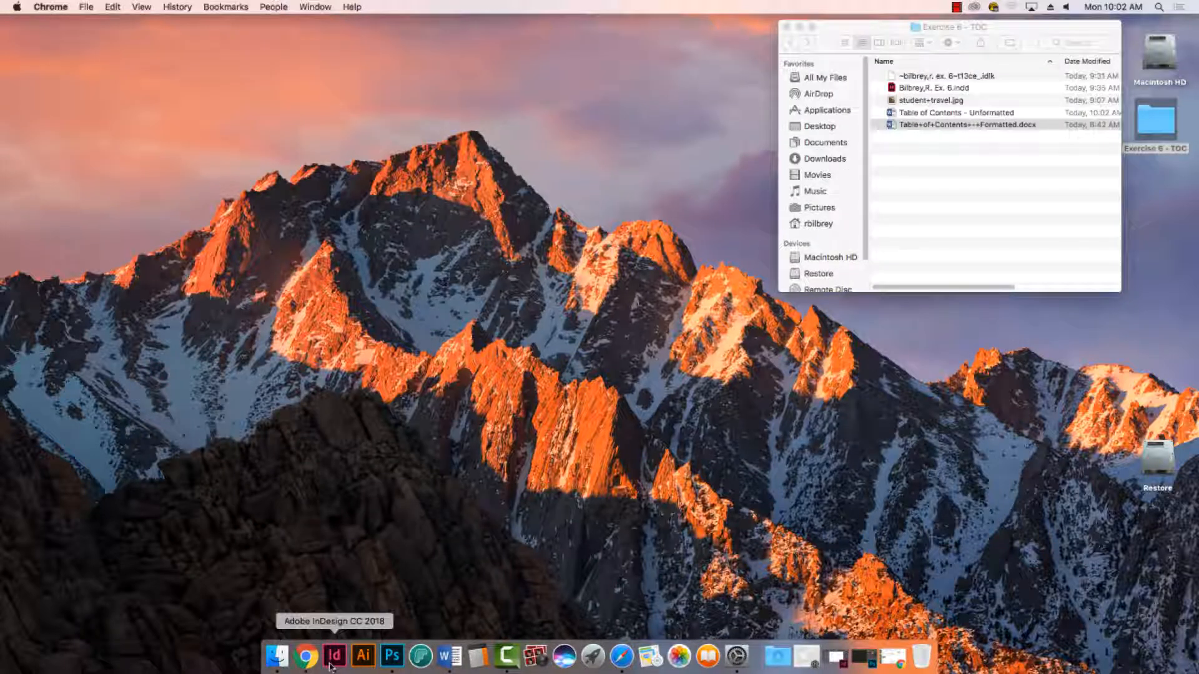
- Open the formatted table of contents document in Word, enlarge its window, review its layout and minimize it for reference
{"action": "double_click", "coordinate": [905, 113]}
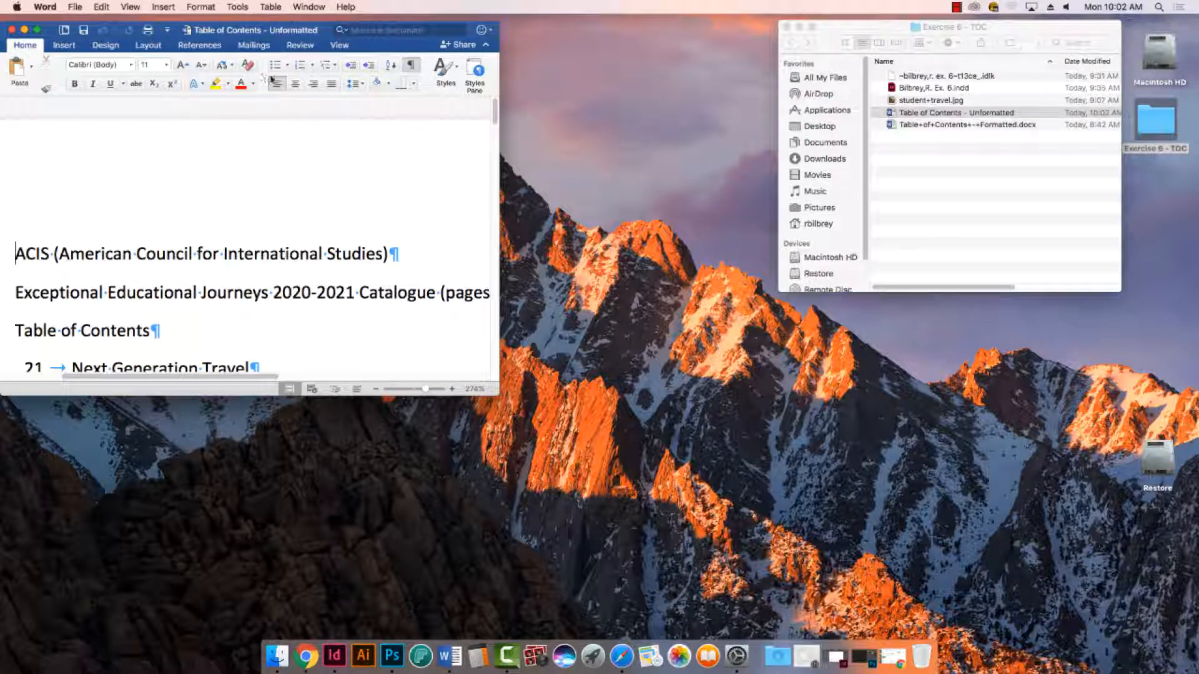
{"action": "left_click", "coordinate": [11, 30]}
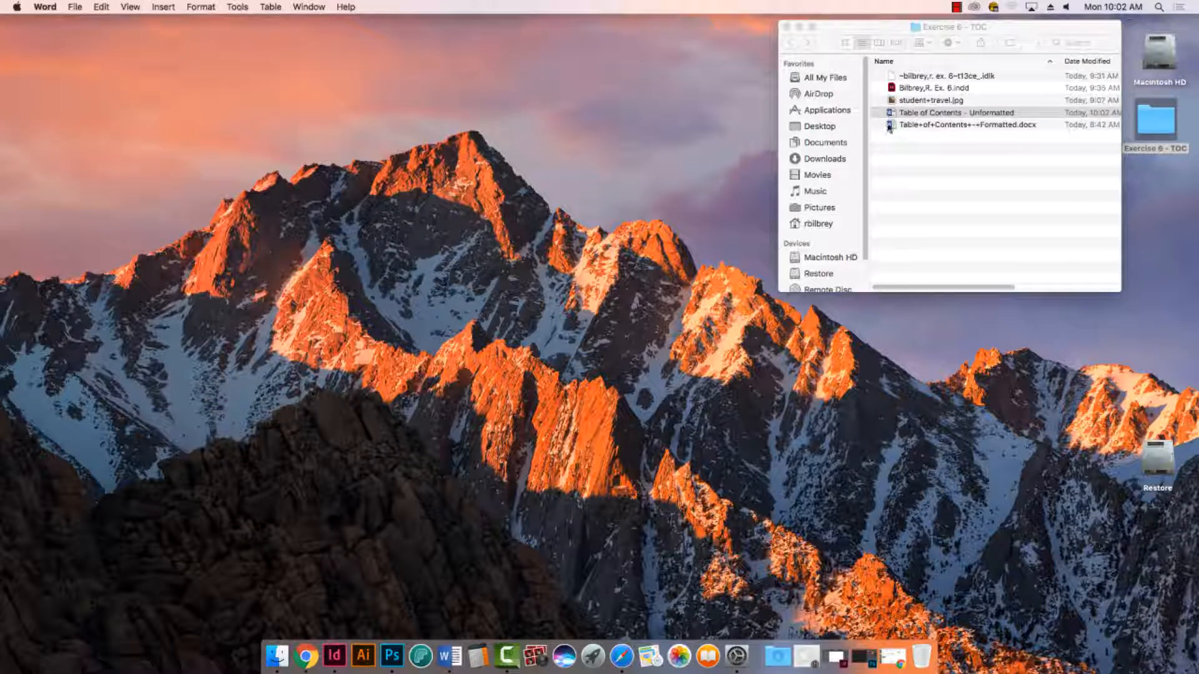
{"action": "double_click", "coordinate": [890, 126]}
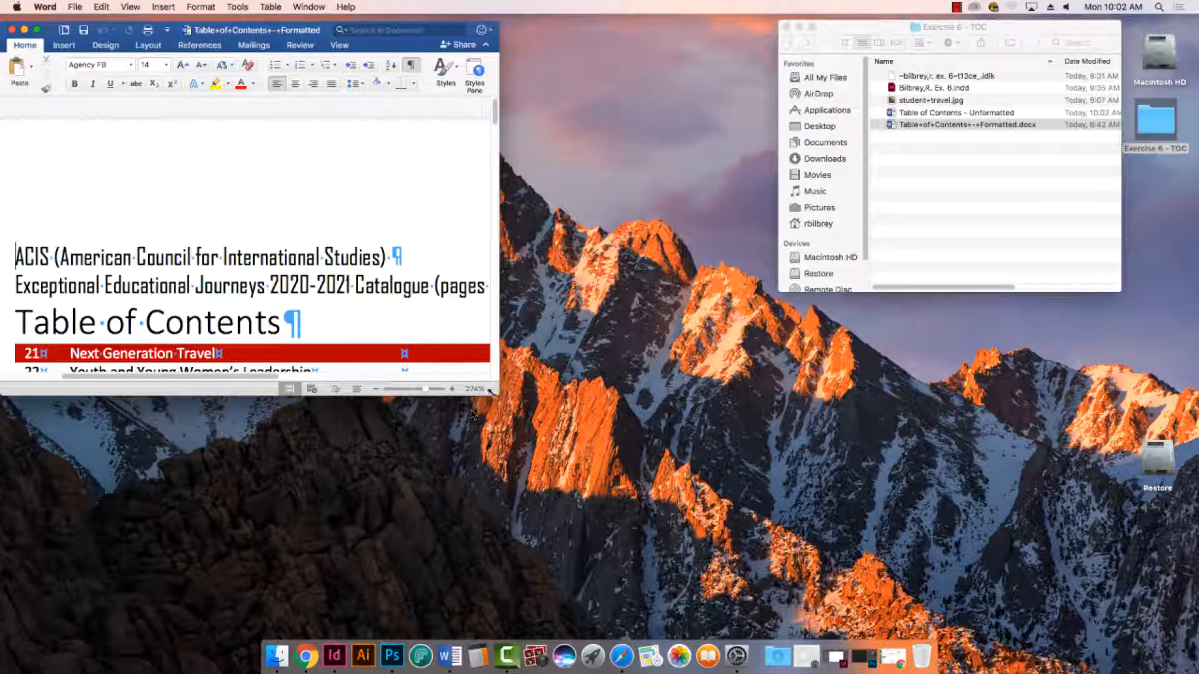
{"action": "left_click_drag", "start_coordinate": [497, 395], "coordinate": [666, 613]}
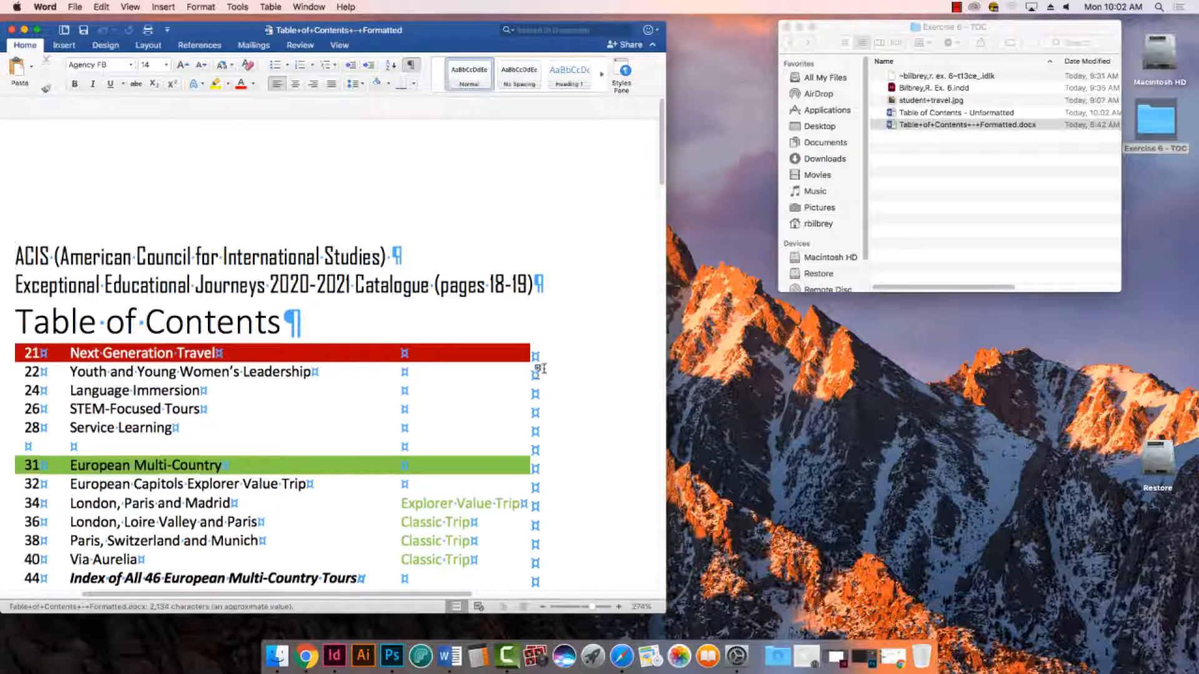
{"action": "scroll", "coordinate": [597, 379], "scroll_direction": "down", "scroll_amount": 3}
{"action": "scroll", "coordinate": [598, 379], "scroll_direction": "down", "scroll_amount": 2}
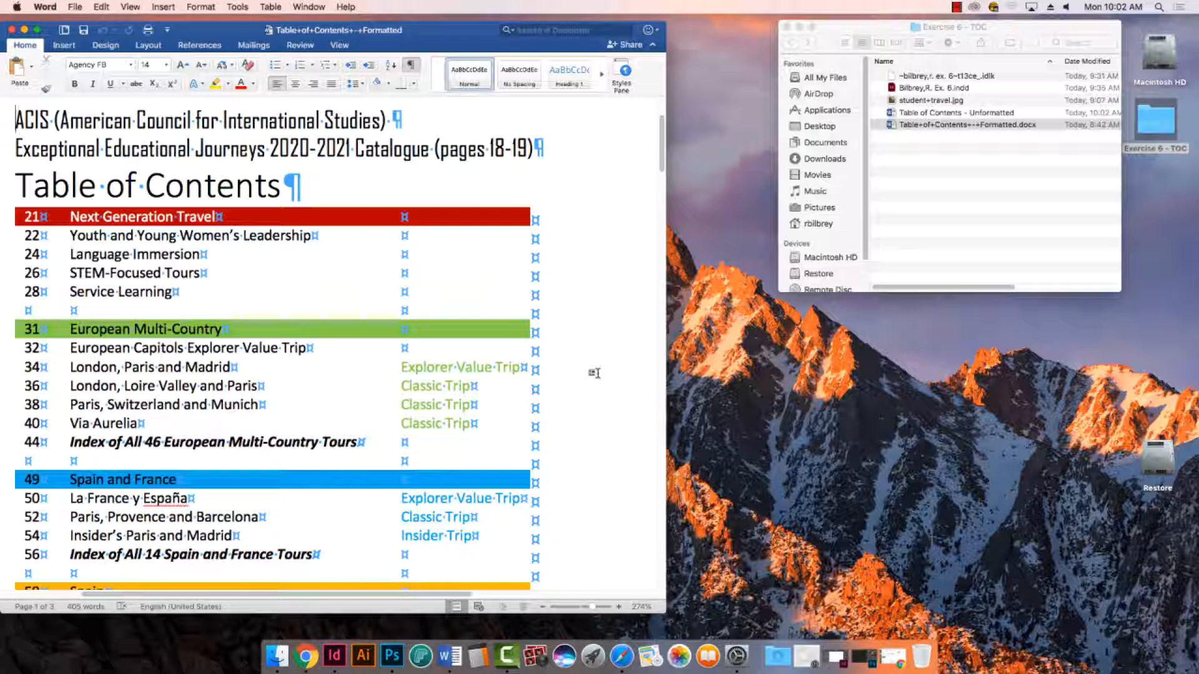
{"action": "left_click", "coordinate": [24, 30]}
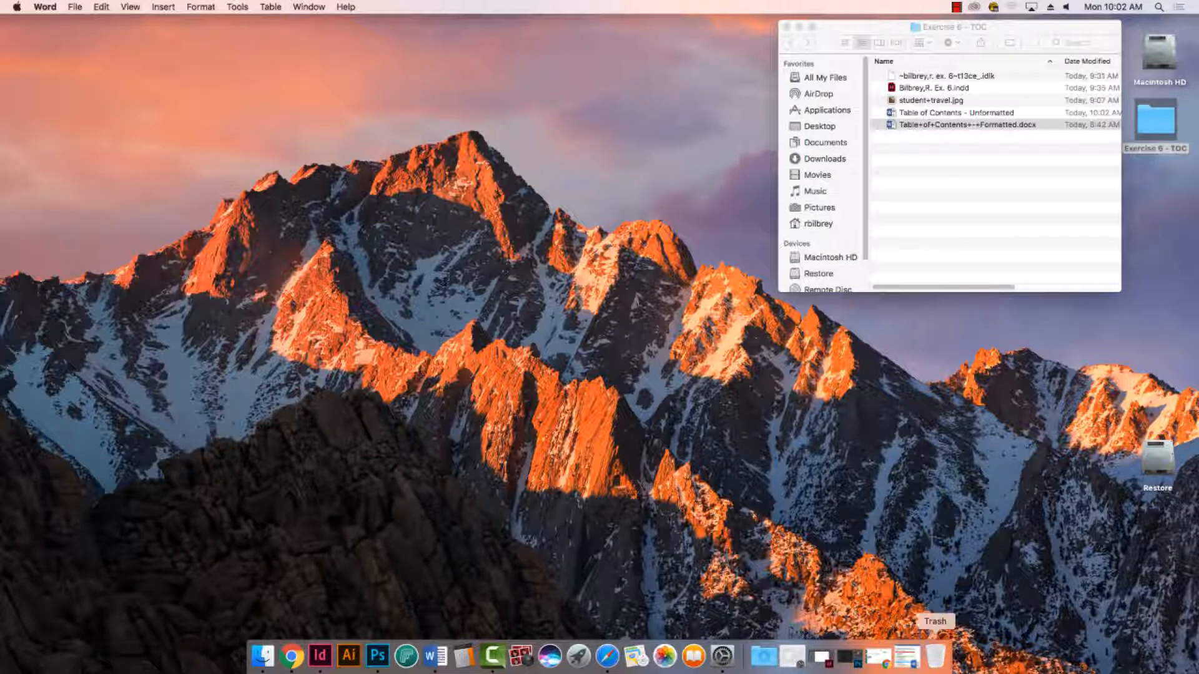
{"action": "left_click", "coordinate": [903, 664]}
{"action": "left_click", "coordinate": [25, 32]}
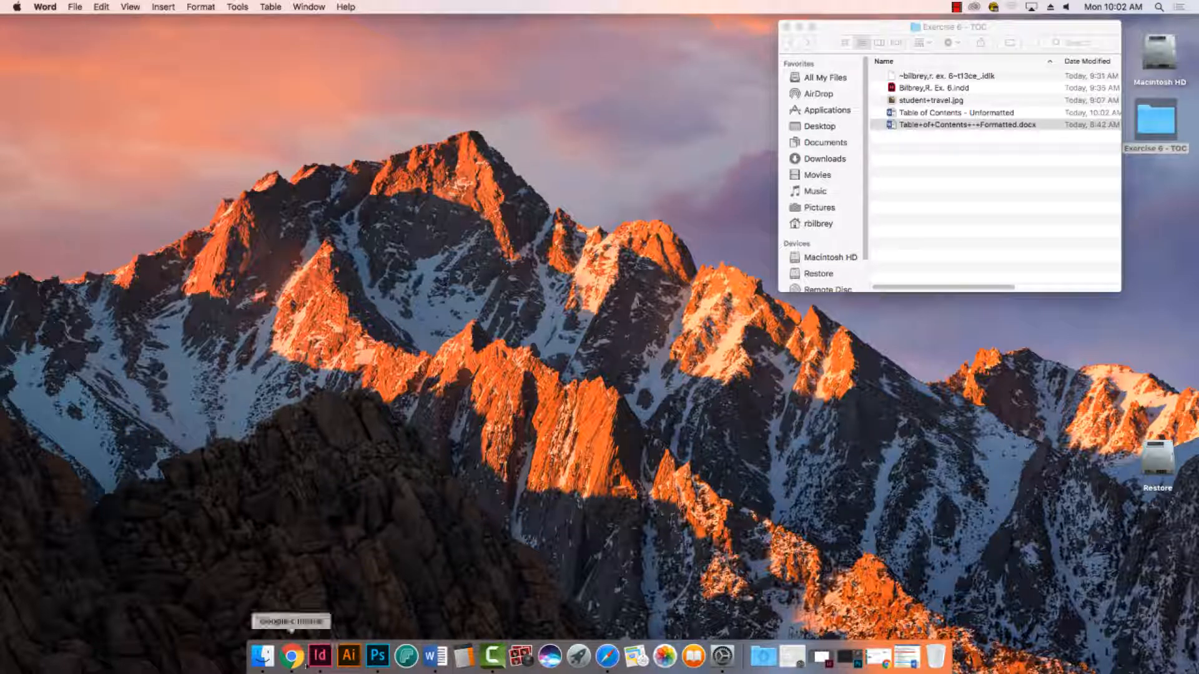
- Switch to InDesign and place the Table of Contents - Unformatted document, redoing the placement so the text flows through the first three columns of the spread
{"action": "left_click", "coordinate": [330, 657]}
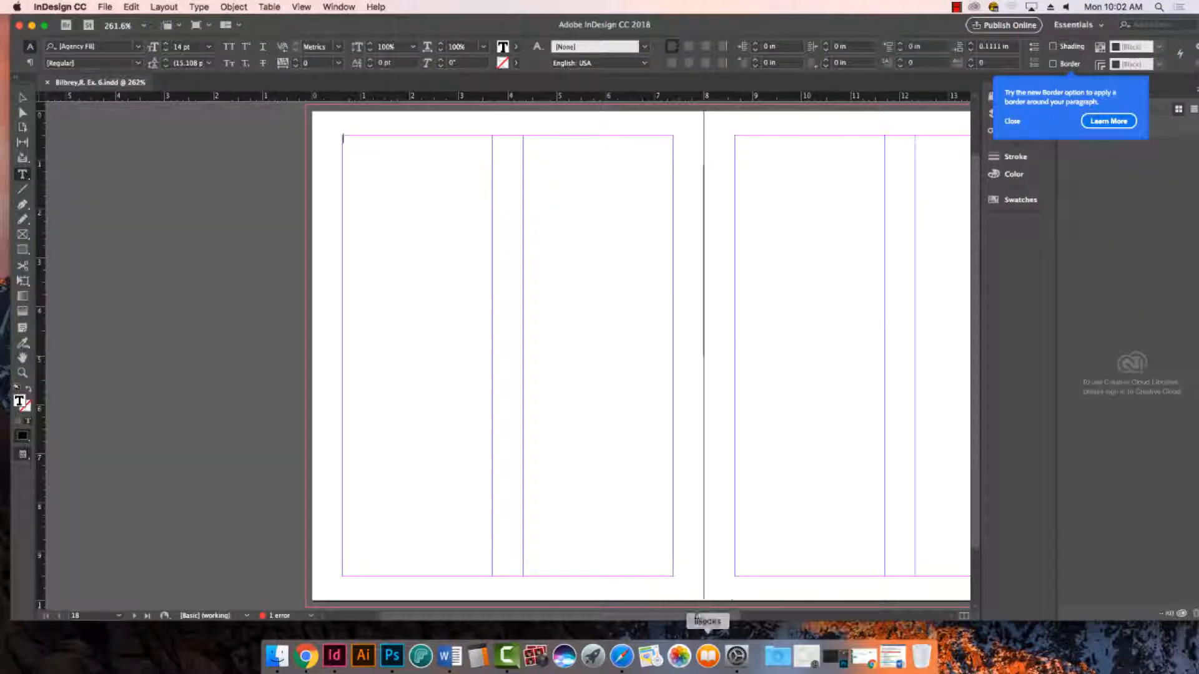
{"action": "left_click_drag", "start_coordinate": [529, 615], "coordinate": [607, 621]}
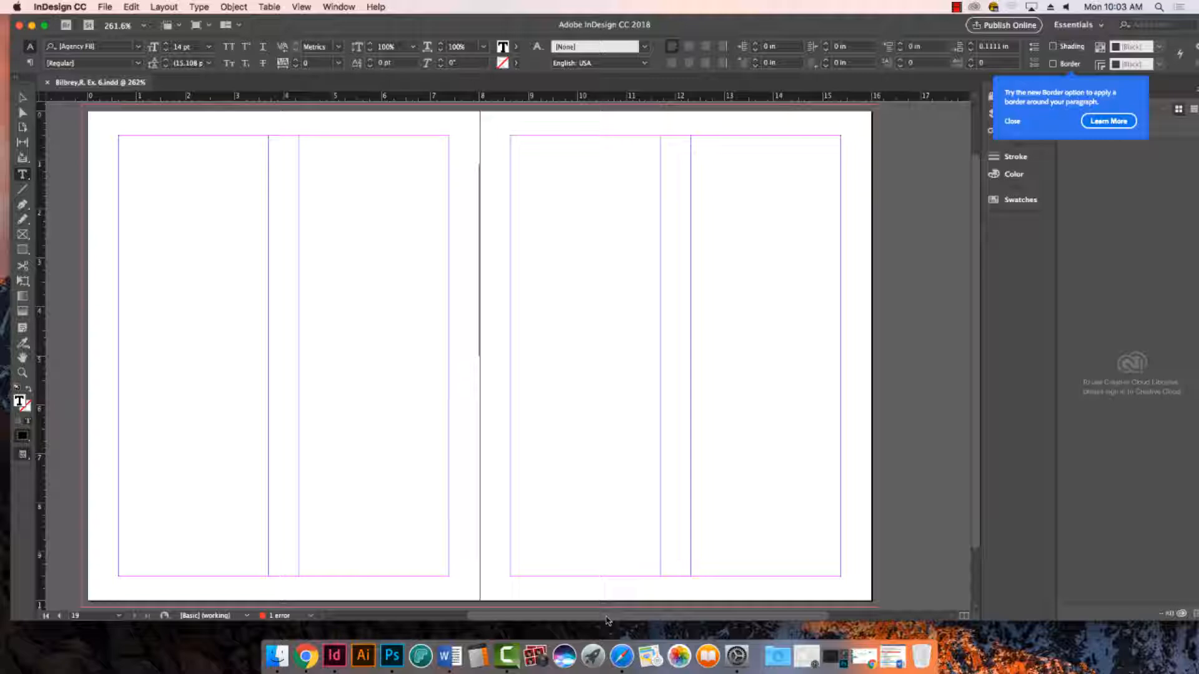
{"action": "left_click", "coordinate": [105, 7]}
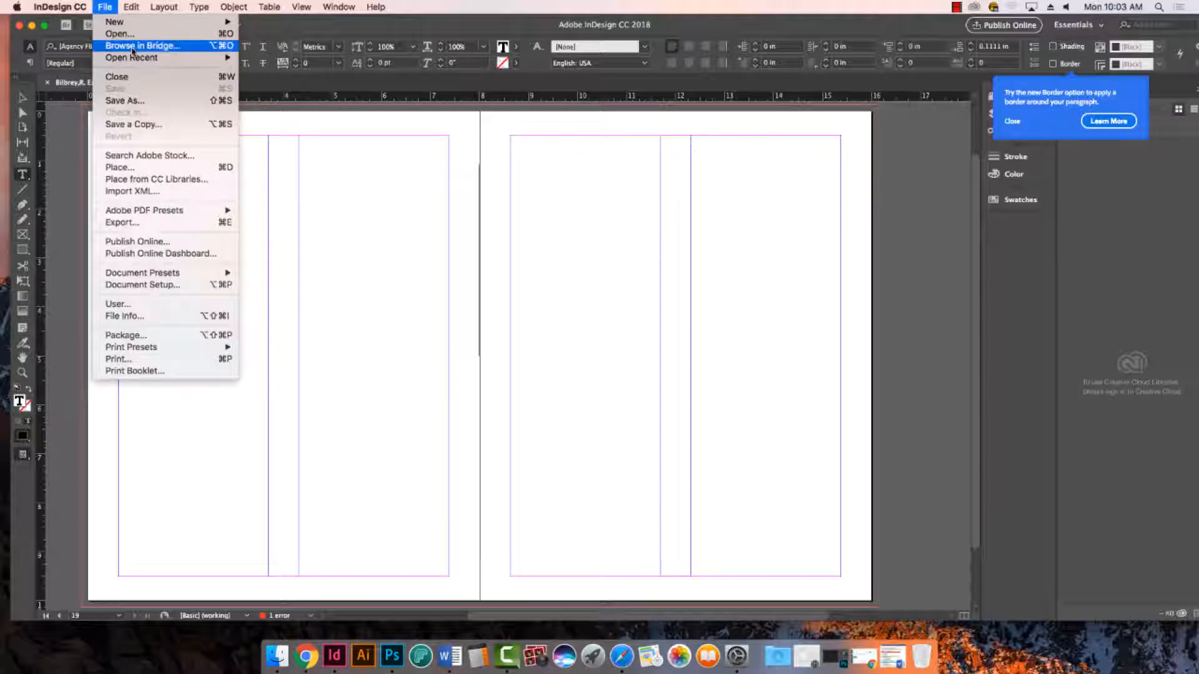
{"action": "left_click", "coordinate": [145, 167]}
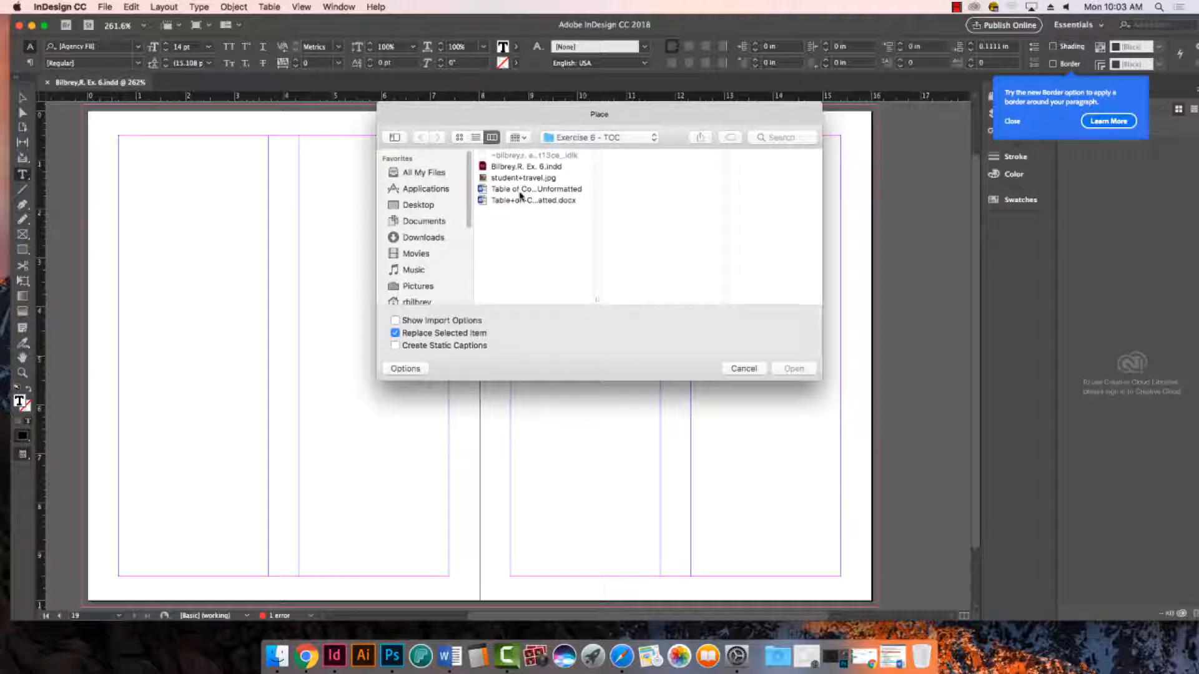
{"action": "left_click", "coordinate": [517, 192]}
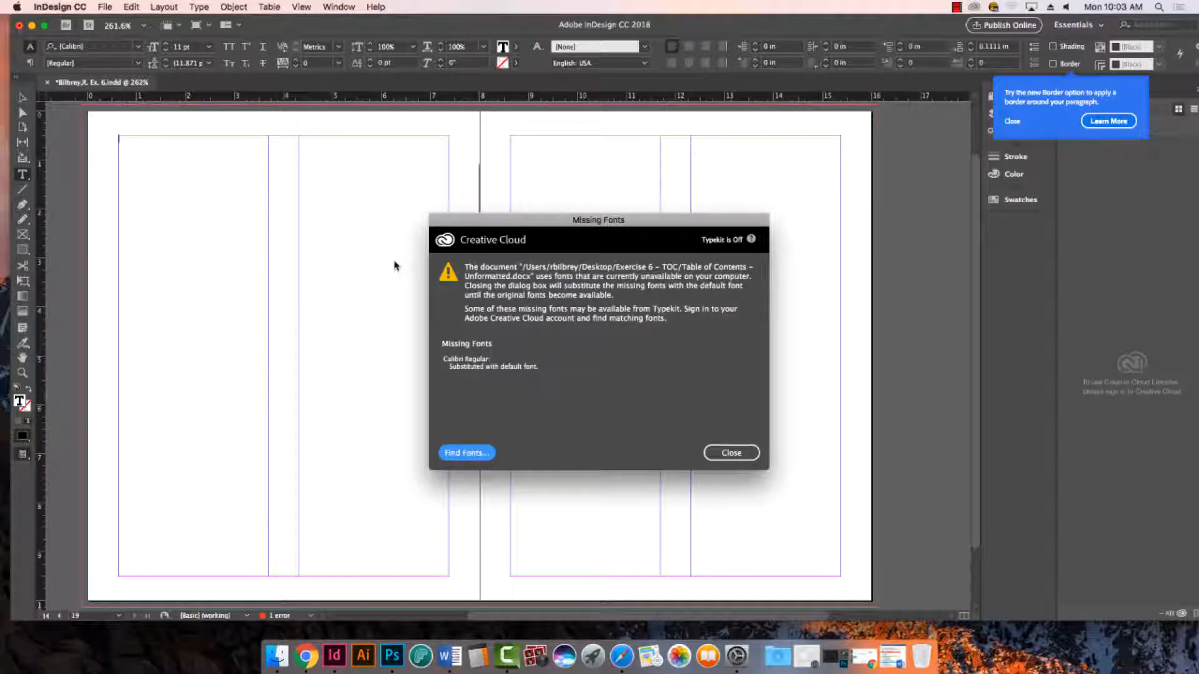
{"action": "left_click", "coordinate": [731, 454]}
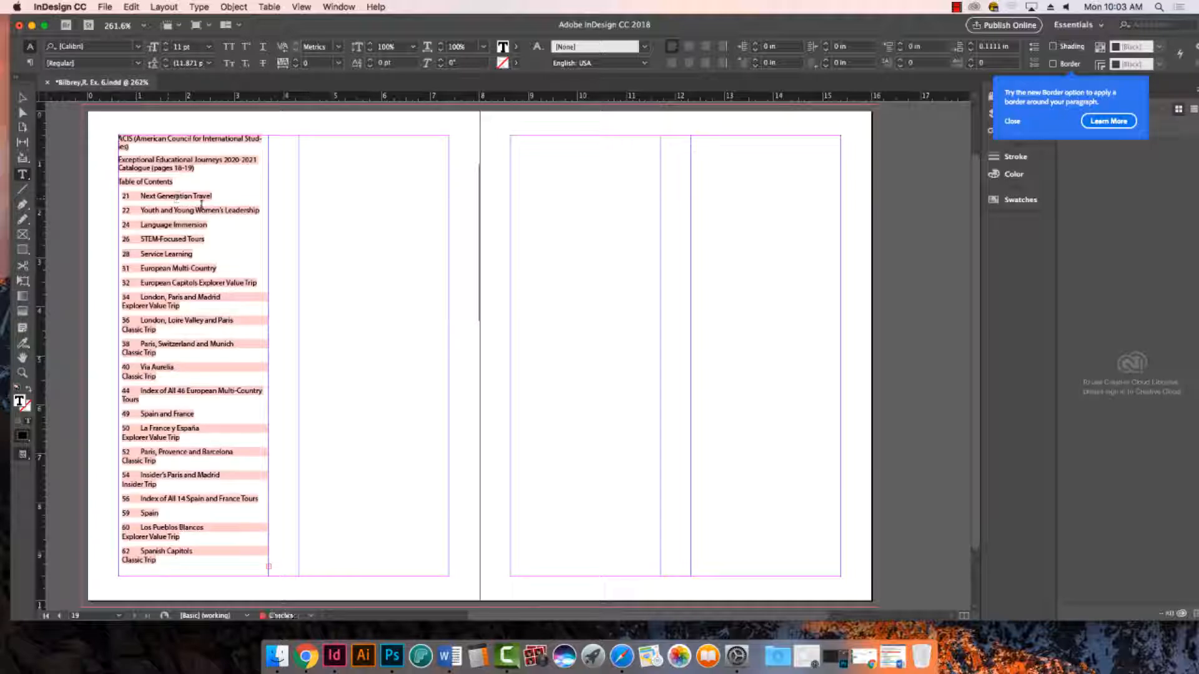
{"action": "key", "text": "super+z"}
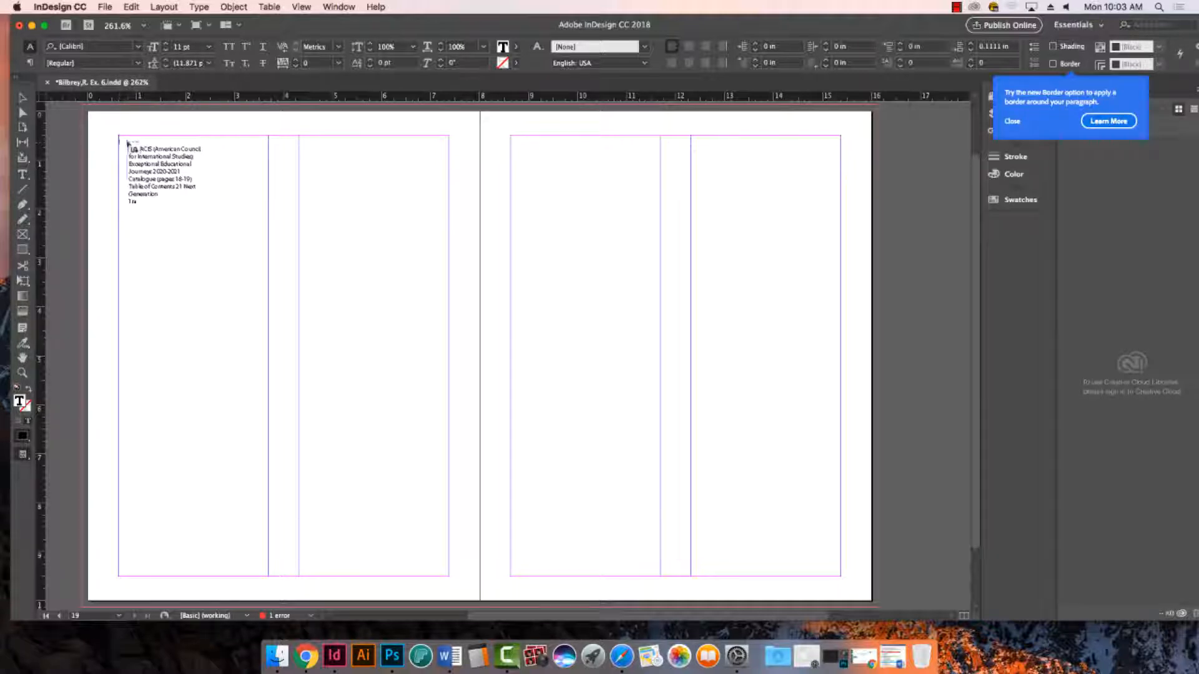
{"action": "left_click", "coordinate": [119, 138]}
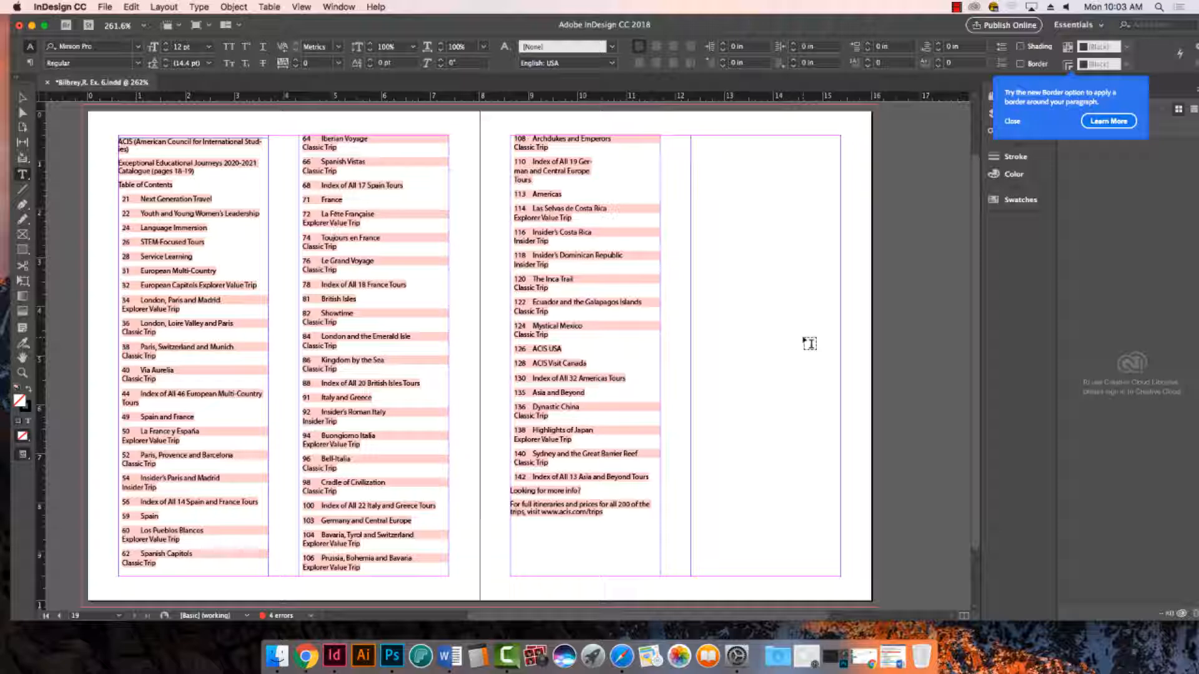
- Select all of the placed table of contents text and set its font to Futura Condensed Medium
{"action": "key", "text": "super+a"}
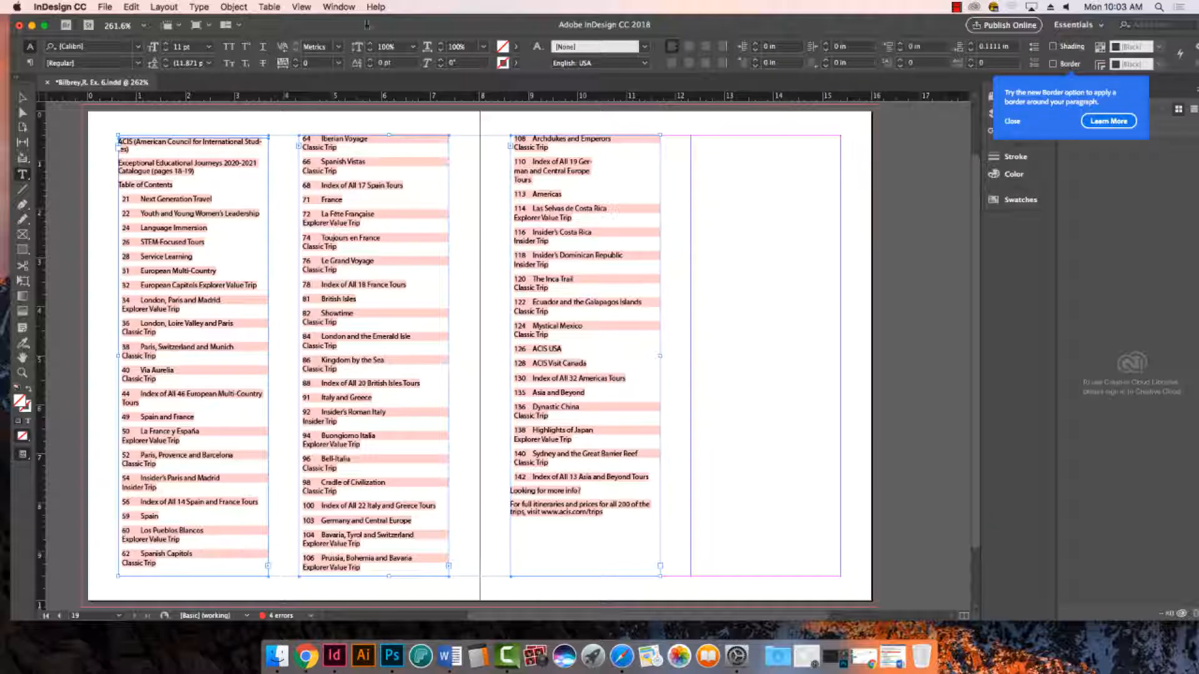
{"action": "left_click", "coordinate": [177, 176]}
{"action": "key", "text": "super+a"}
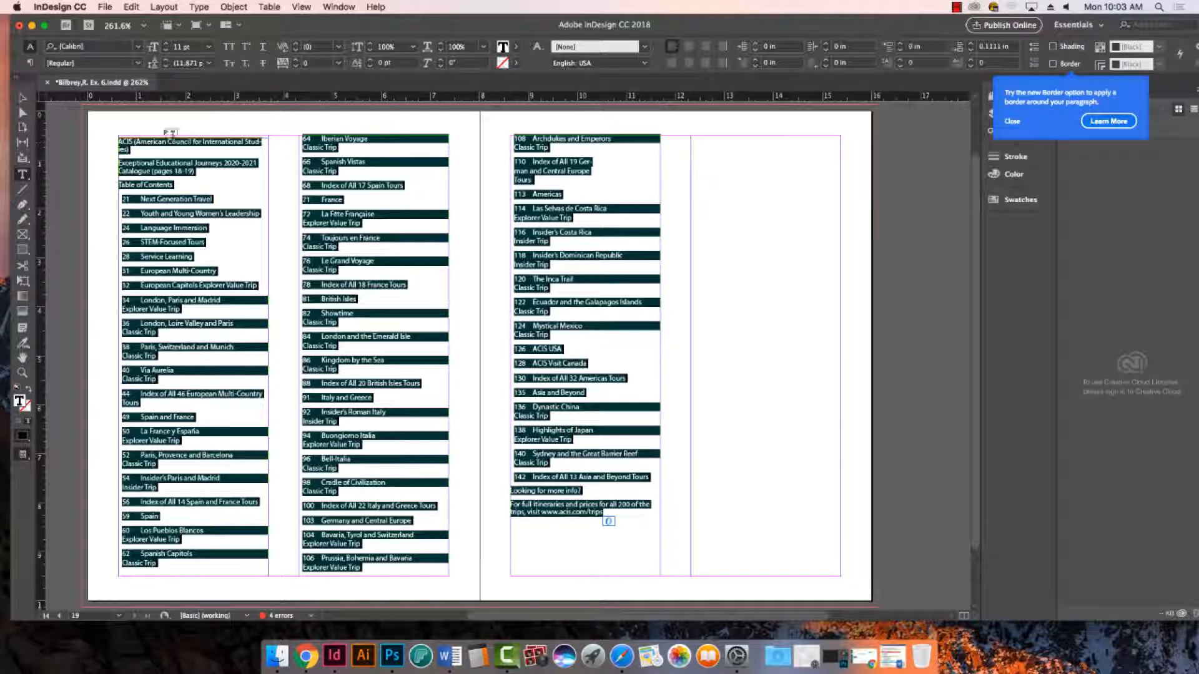
{"action": "left_click", "coordinate": [137, 48]}
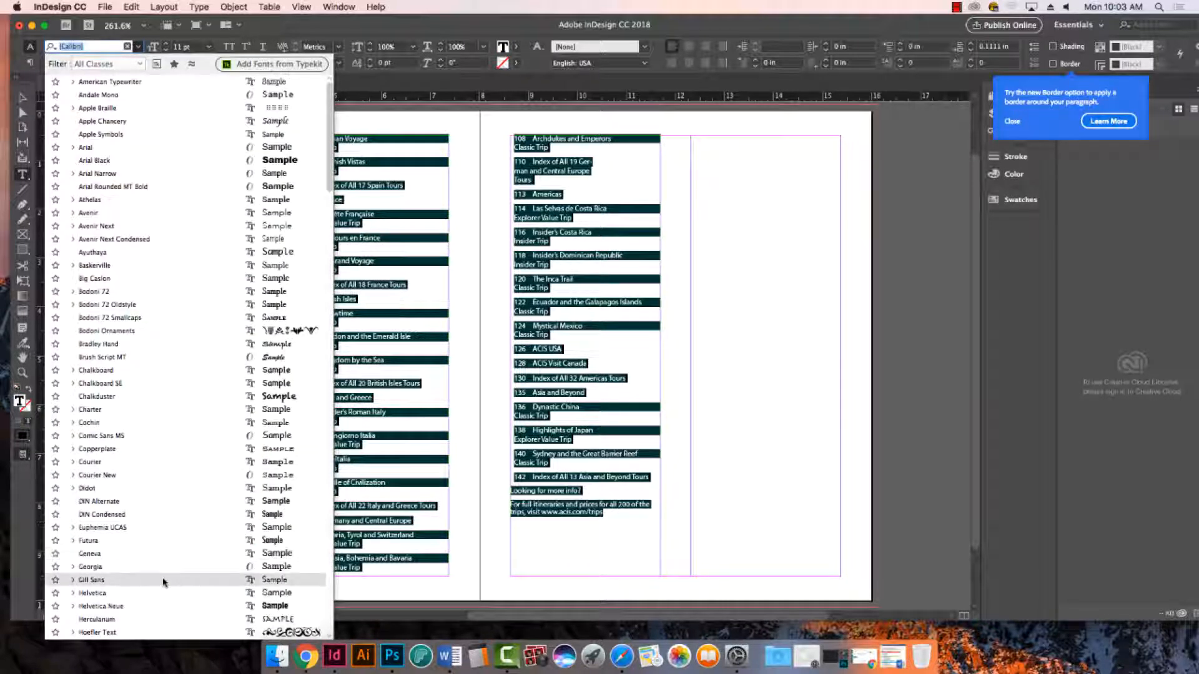
{"action": "scroll", "coordinate": [157, 472], "scroll_direction": "down", "scroll_amount": 5}
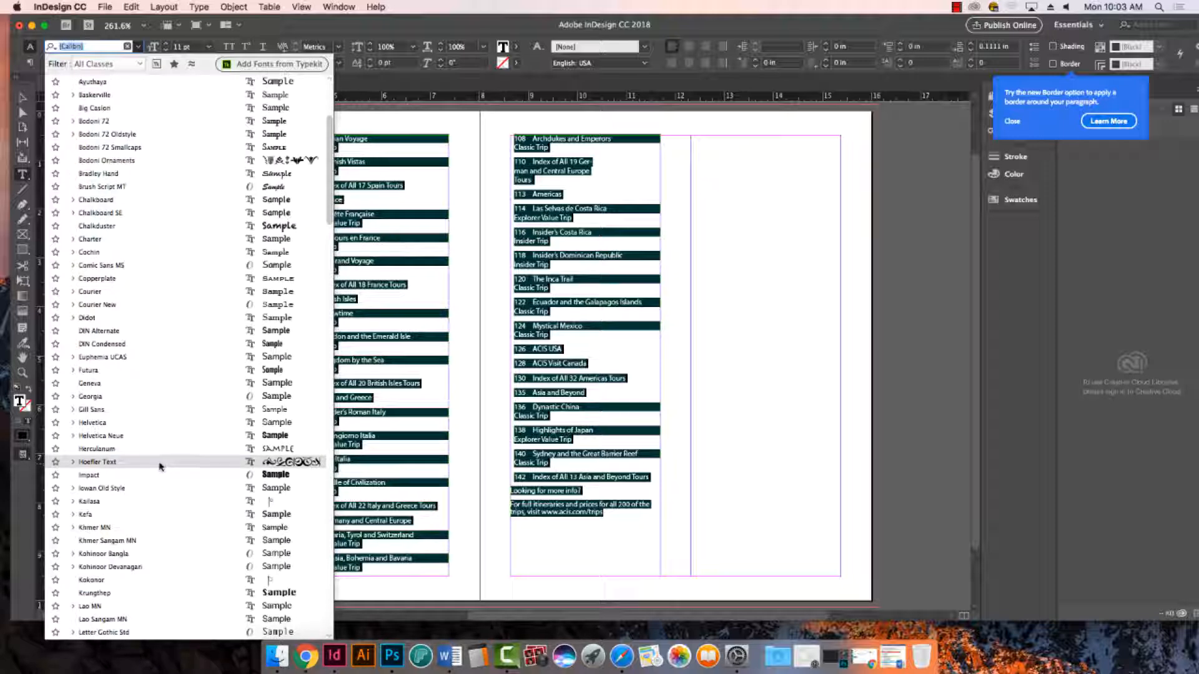
{"action": "scroll", "coordinate": [162, 462], "scroll_direction": "down", "scroll_amount": 5}
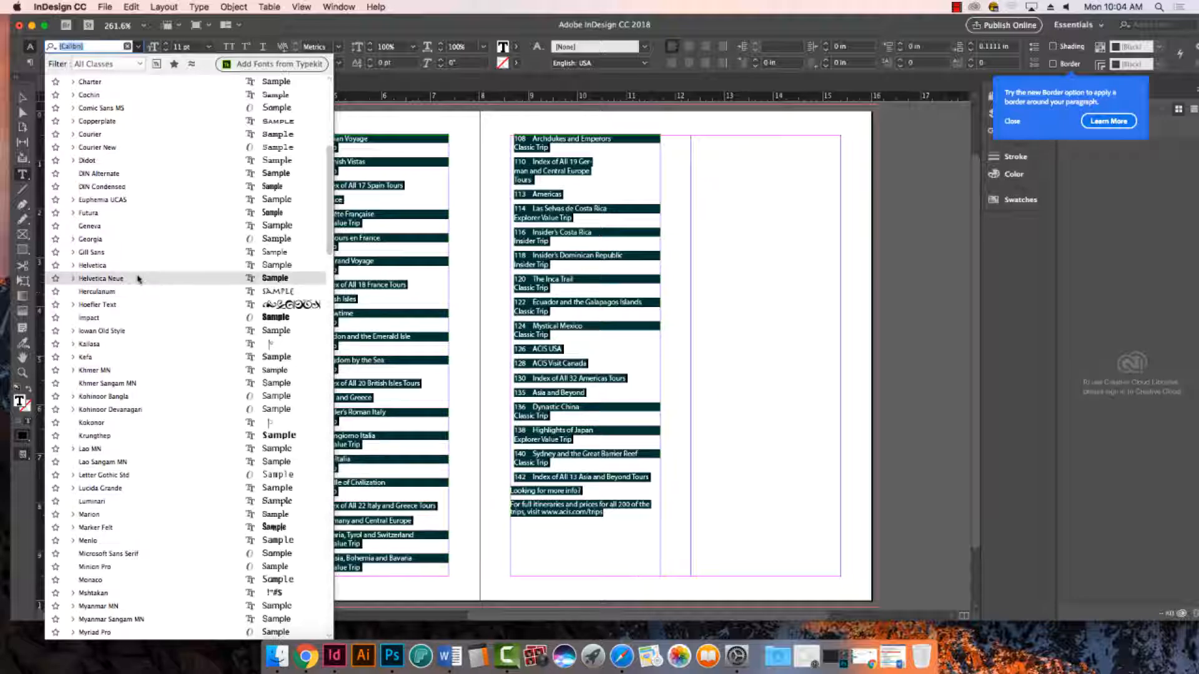
{"action": "left_click", "coordinate": [73, 278]}
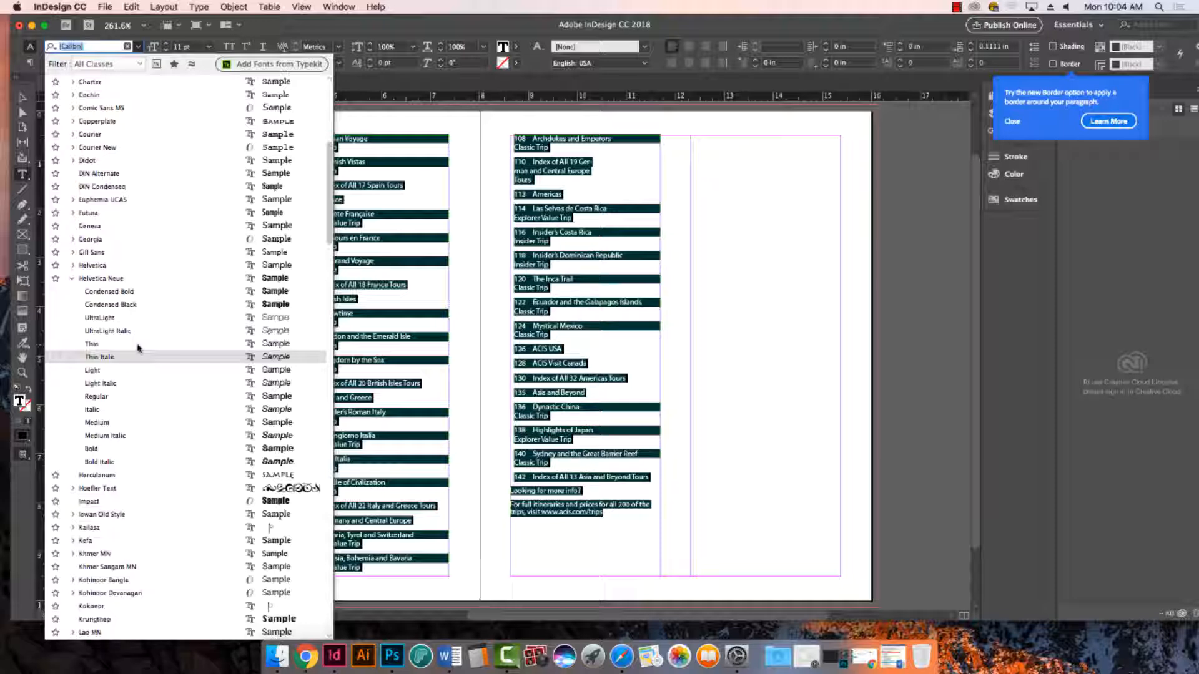
{"action": "left_click", "coordinate": [73, 266]}
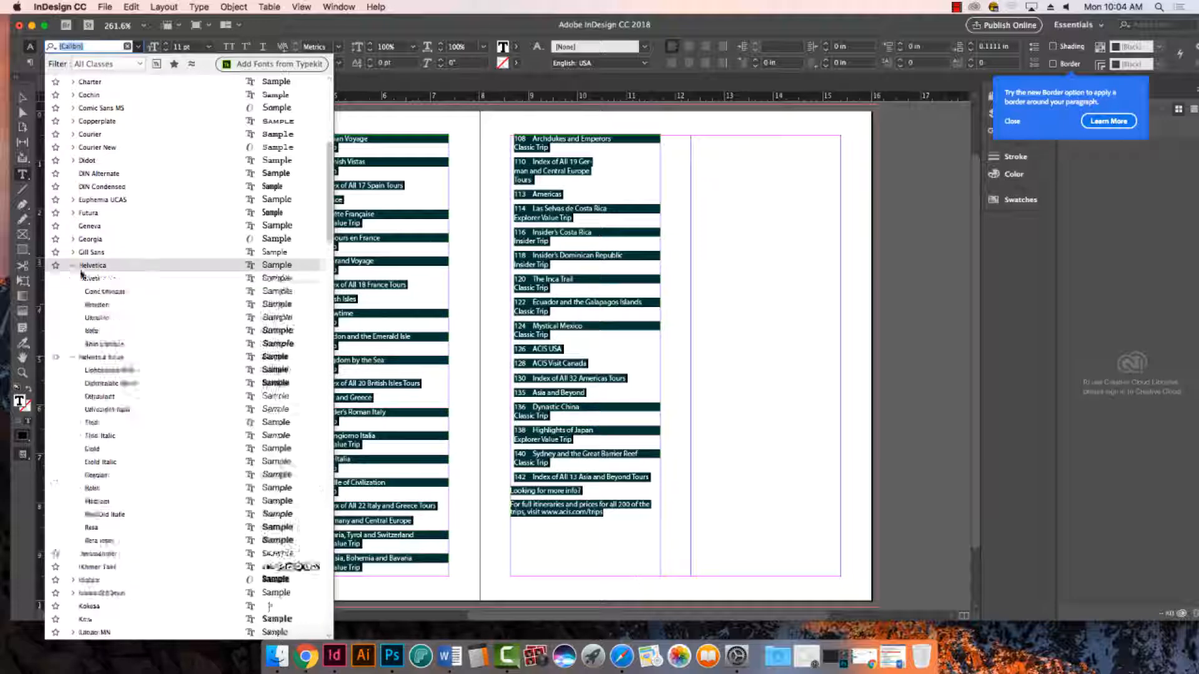
{"action": "scroll", "coordinate": [261, 336], "scroll_direction": "up", "scroll_amount": 5}
{"action": "scroll", "coordinate": [222, 419], "scroll_direction": "down", "scroll_amount": 3}
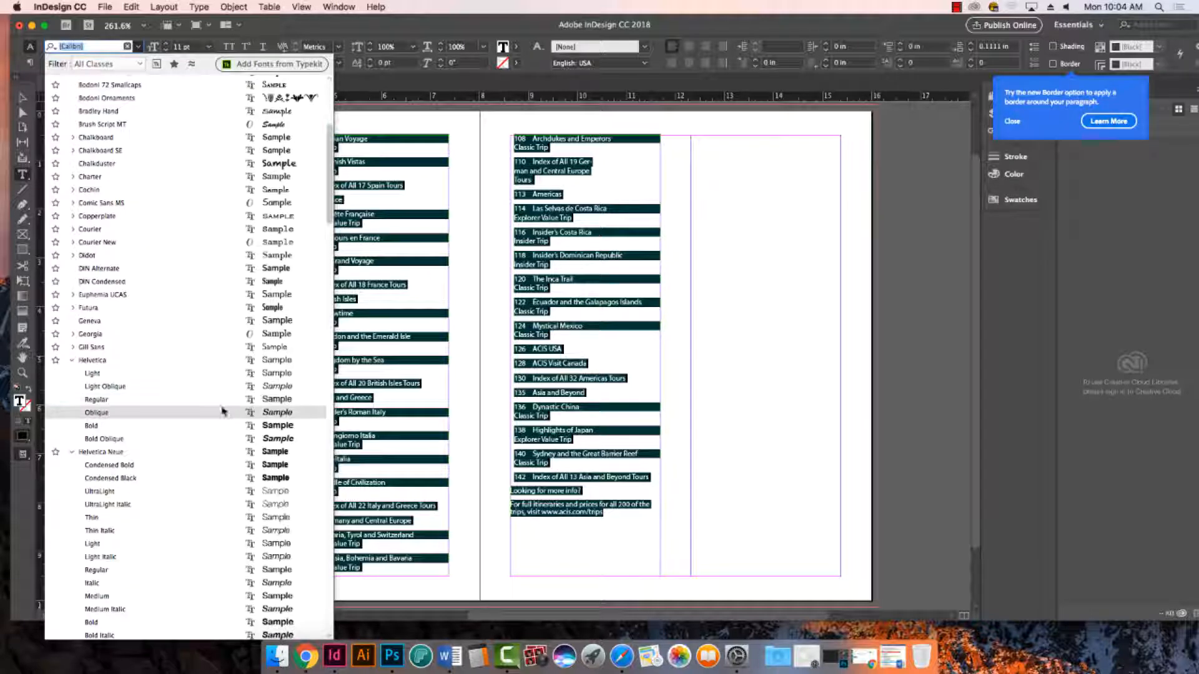
{"action": "scroll", "coordinate": [226, 417], "scroll_direction": "down", "scroll_amount": 3}
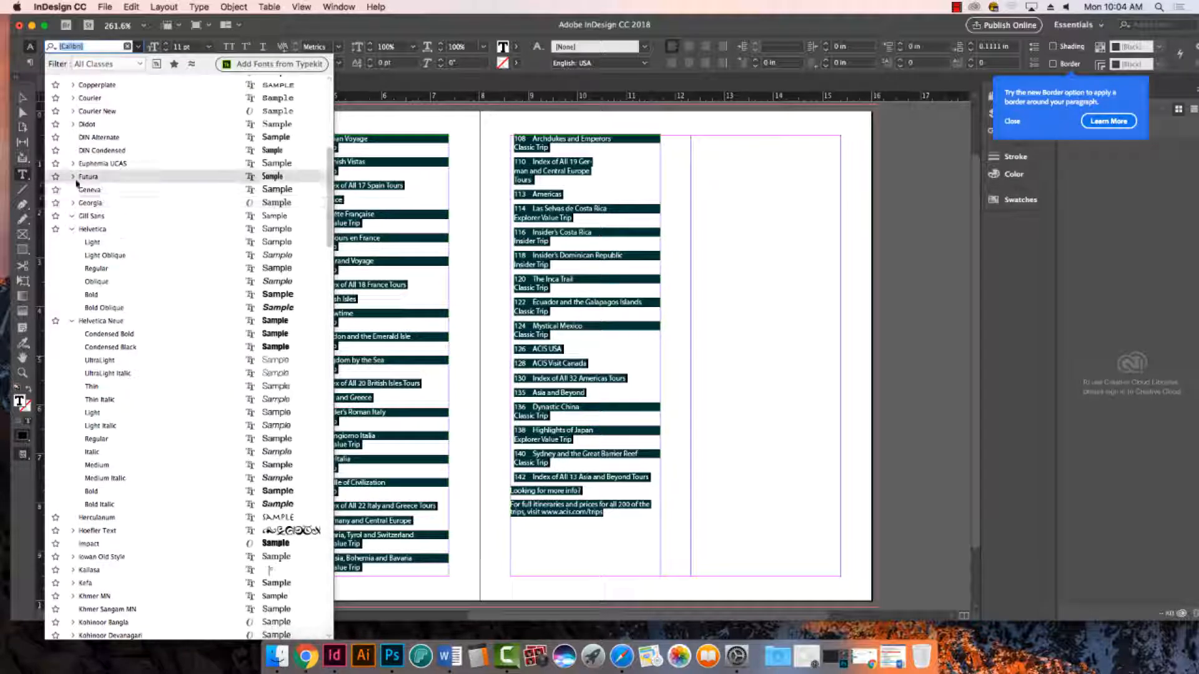
{"action": "left_click", "coordinate": [73, 177]}
{"action": "left_click", "coordinate": [139, 190]}
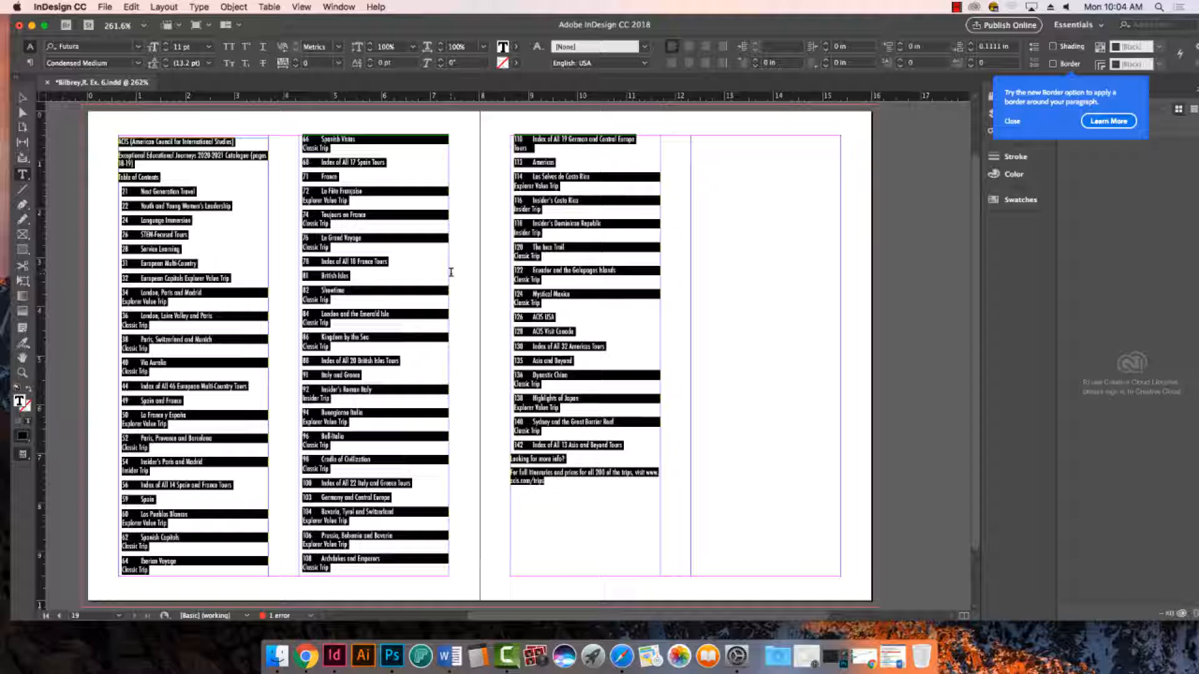
- Select the entire table of contents story again and restore its Futura Condensed Medium font
{"action": "left_click", "coordinate": [21, 100]}
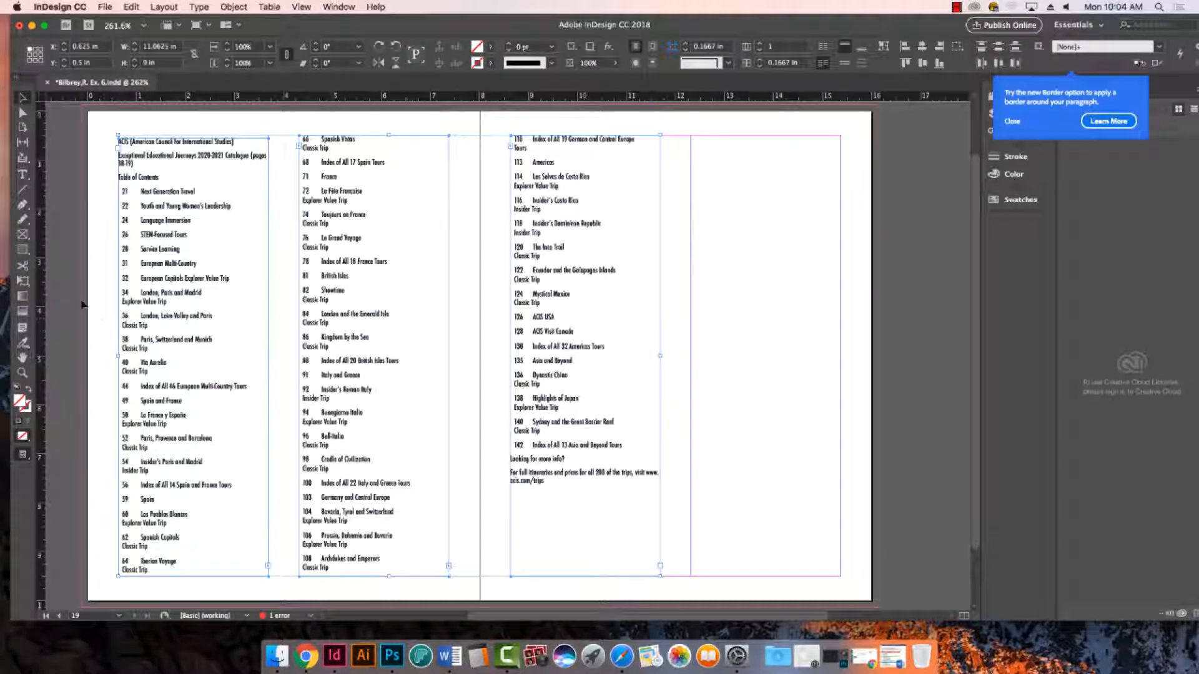
{"action": "left_click_drag", "start_coordinate": [109, 175], "coordinate": [718, 620]}
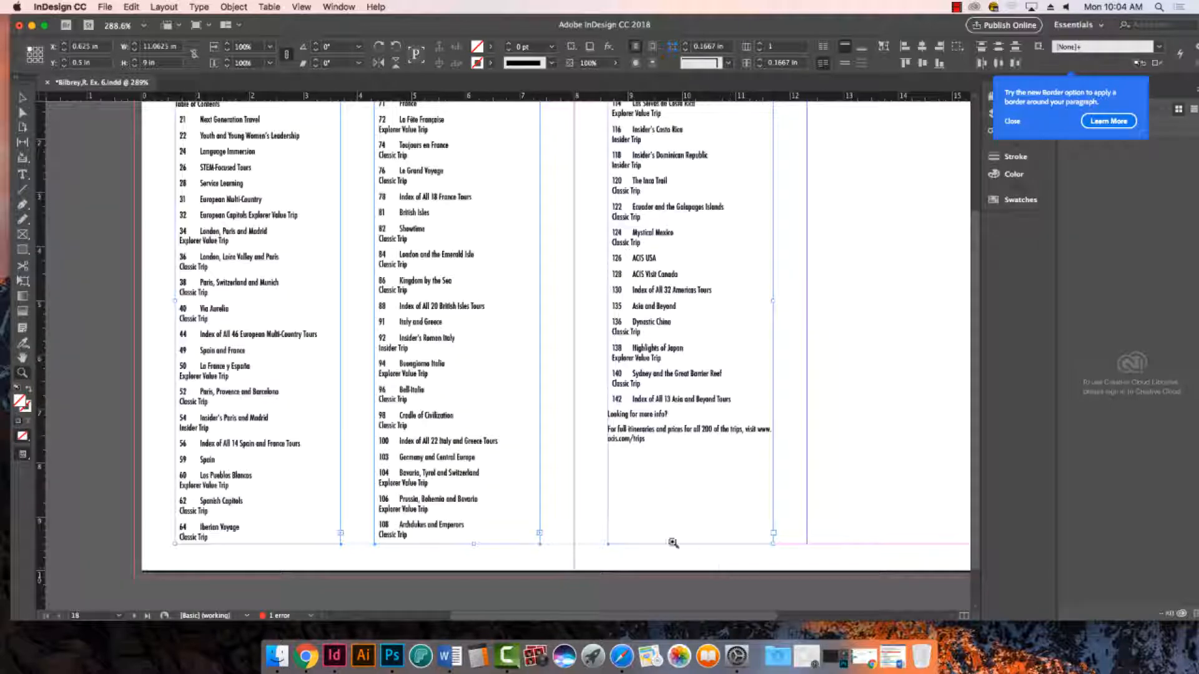
{"action": "scroll", "coordinate": [616, 549], "scroll_direction": "down", "scroll_amount": 2}
{"action": "scroll", "coordinate": [616, 549], "scroll_direction": "up", "scroll_amount": 6}
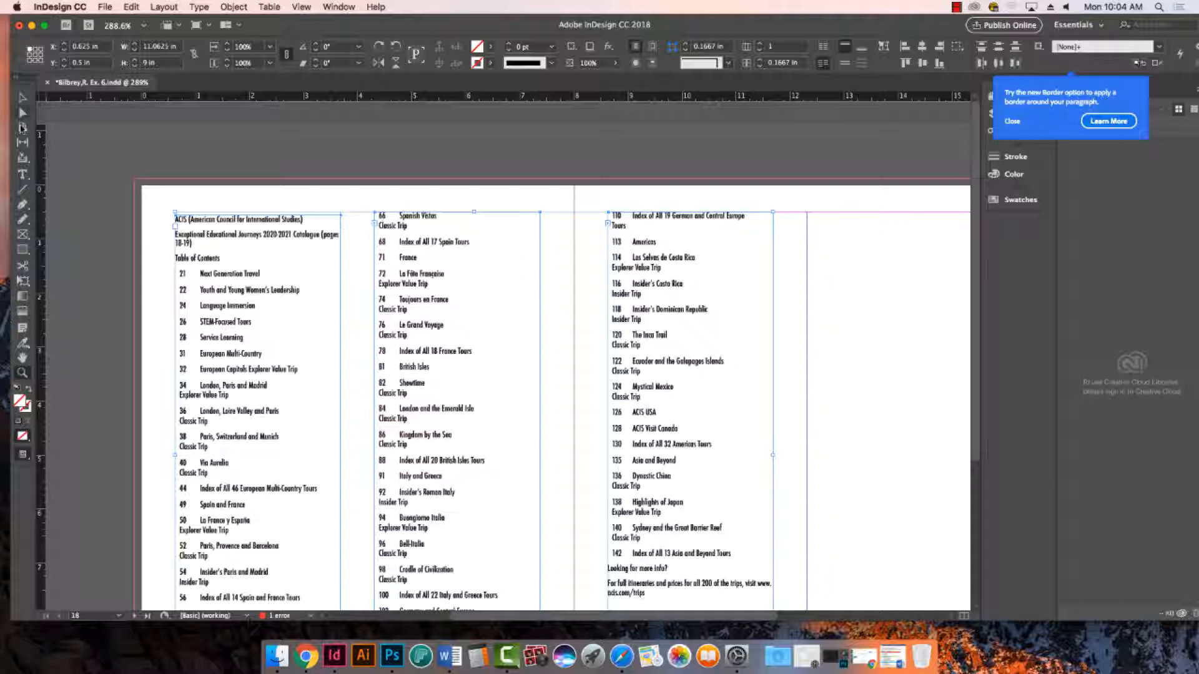
{"action": "left_click", "coordinate": [23, 174]}
{"action": "scroll", "coordinate": [313, 375], "scroll_direction": "down", "scroll_amount": 2}
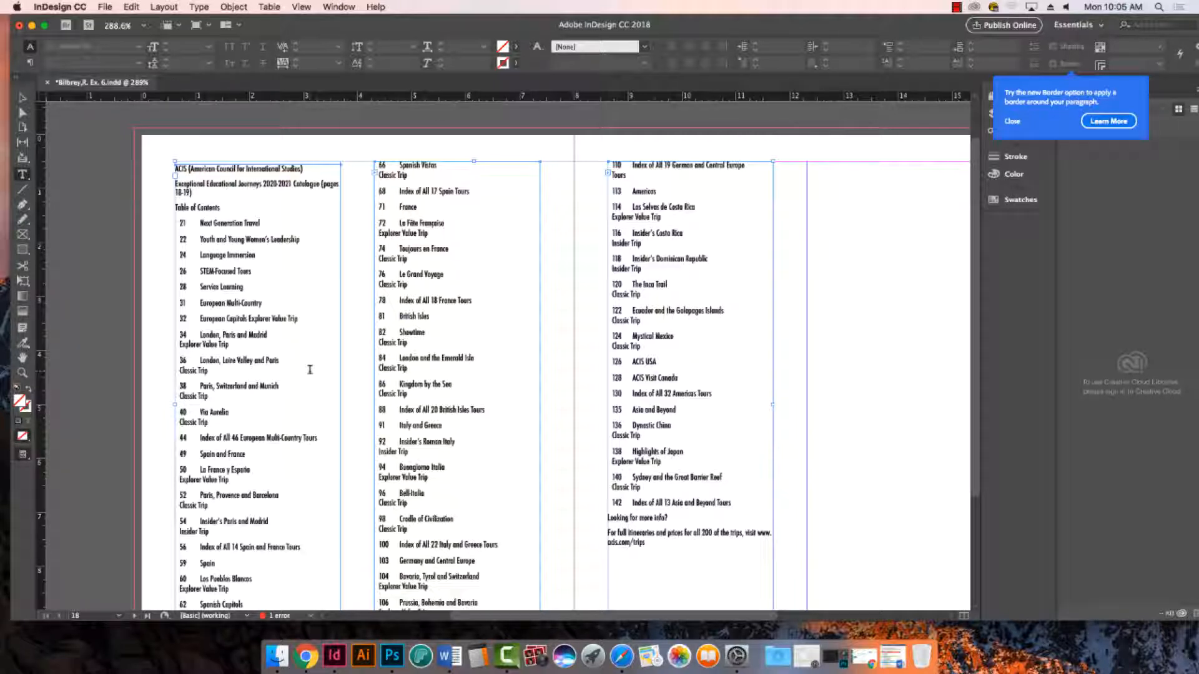
{"action": "key", "text": "super+a"}
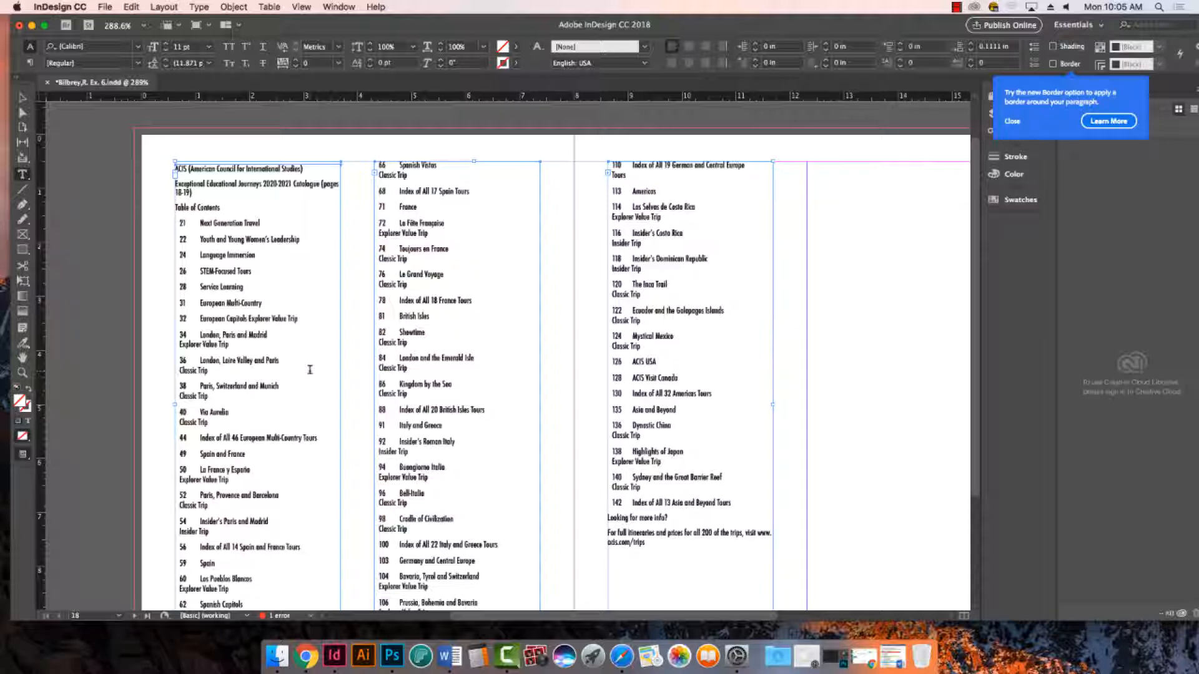
{"action": "key", "text": "super+a"}
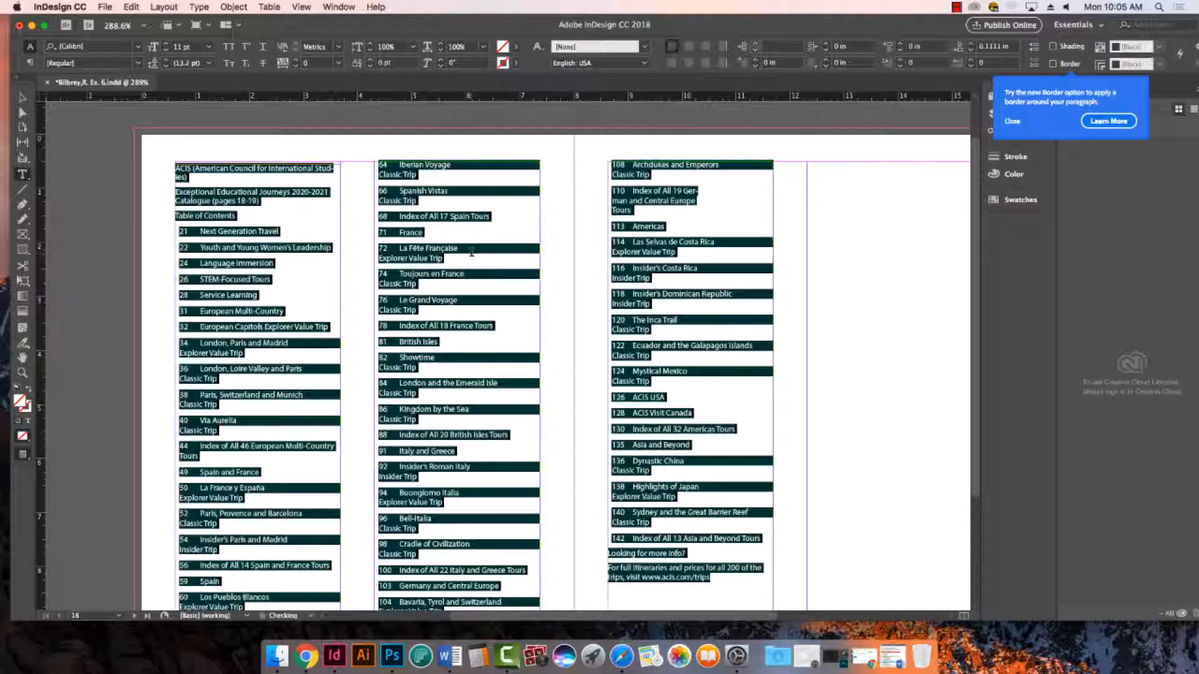
{"action": "left_click", "coordinate": [143, 6]}
{"action": "left_click", "coordinate": [181, 23]}
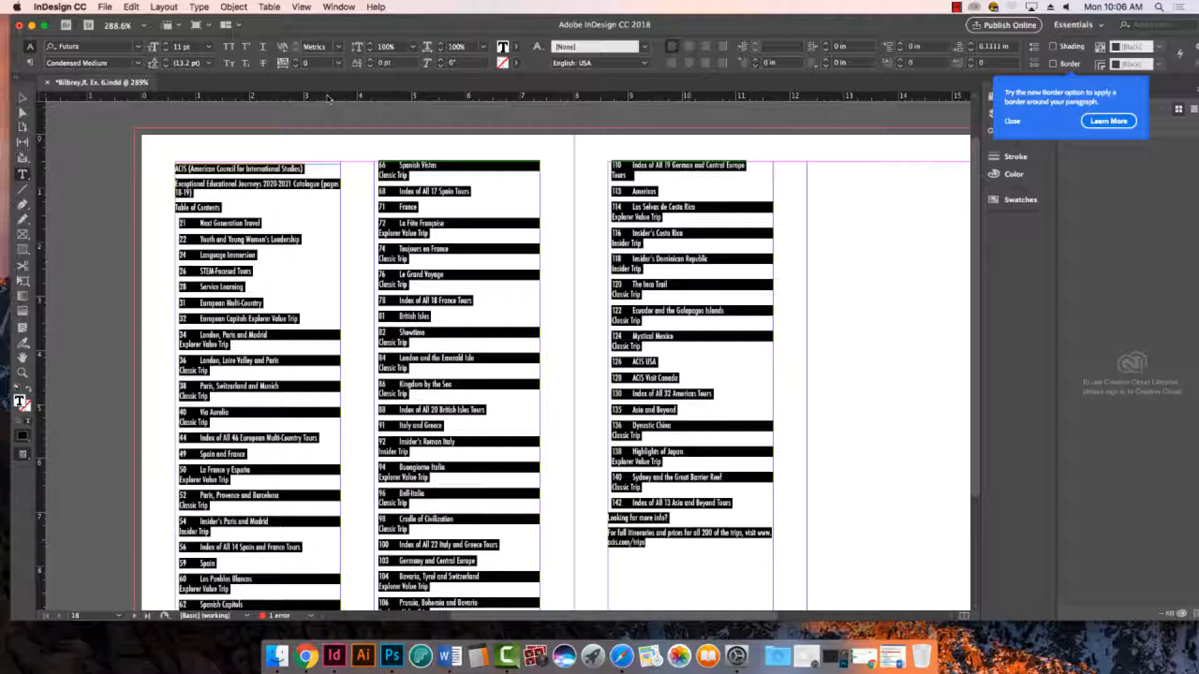
- Show the Tabs ruler for the selected text and remove the tab stop just past 3 inches
{"action": "left_click", "coordinate": [199, 7]}
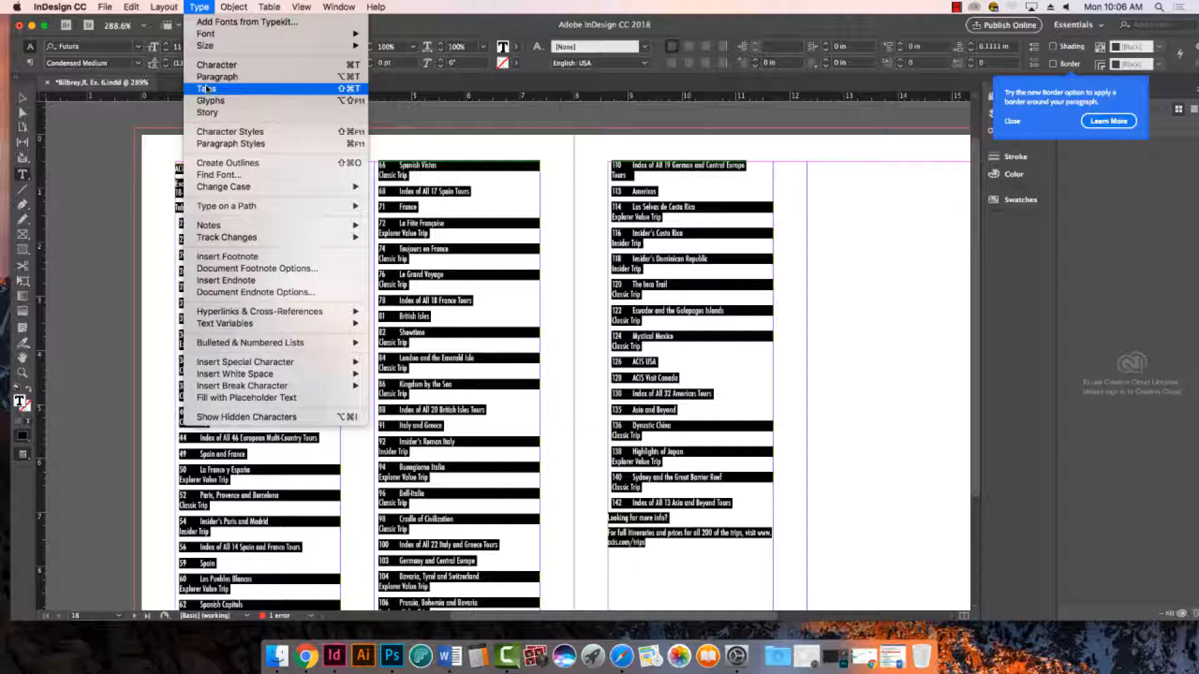
{"action": "left_click", "coordinate": [206, 90]}
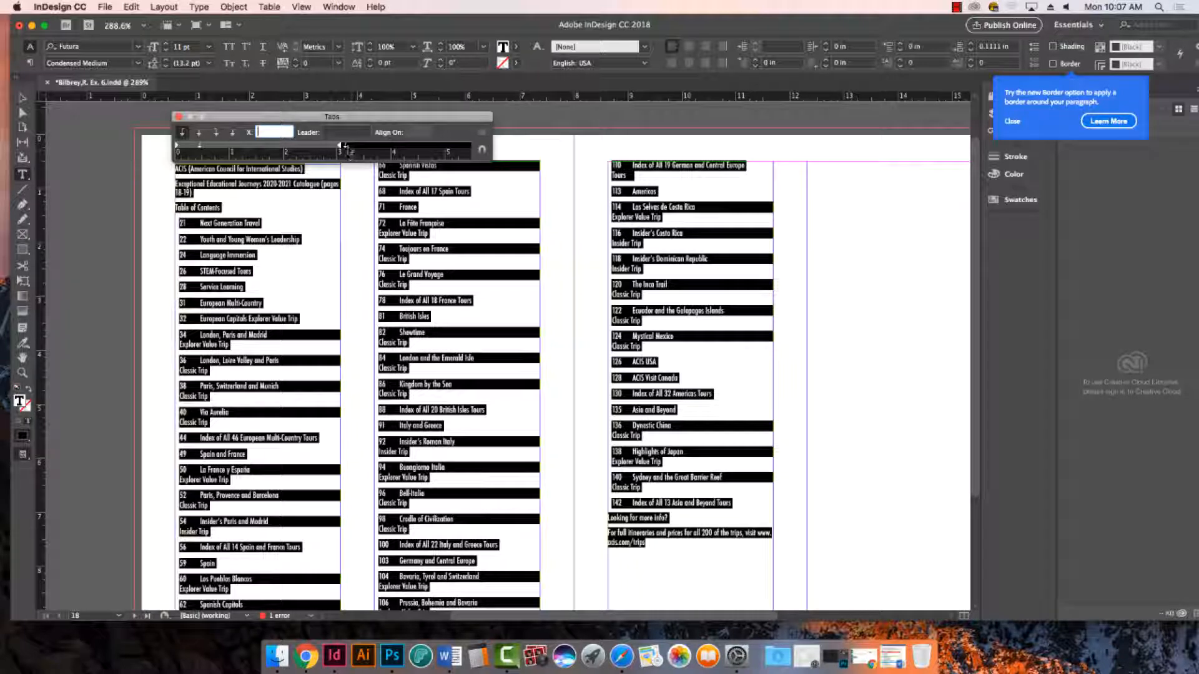
{"action": "left_click_drag", "start_coordinate": [345, 145], "coordinate": [345, 230]}
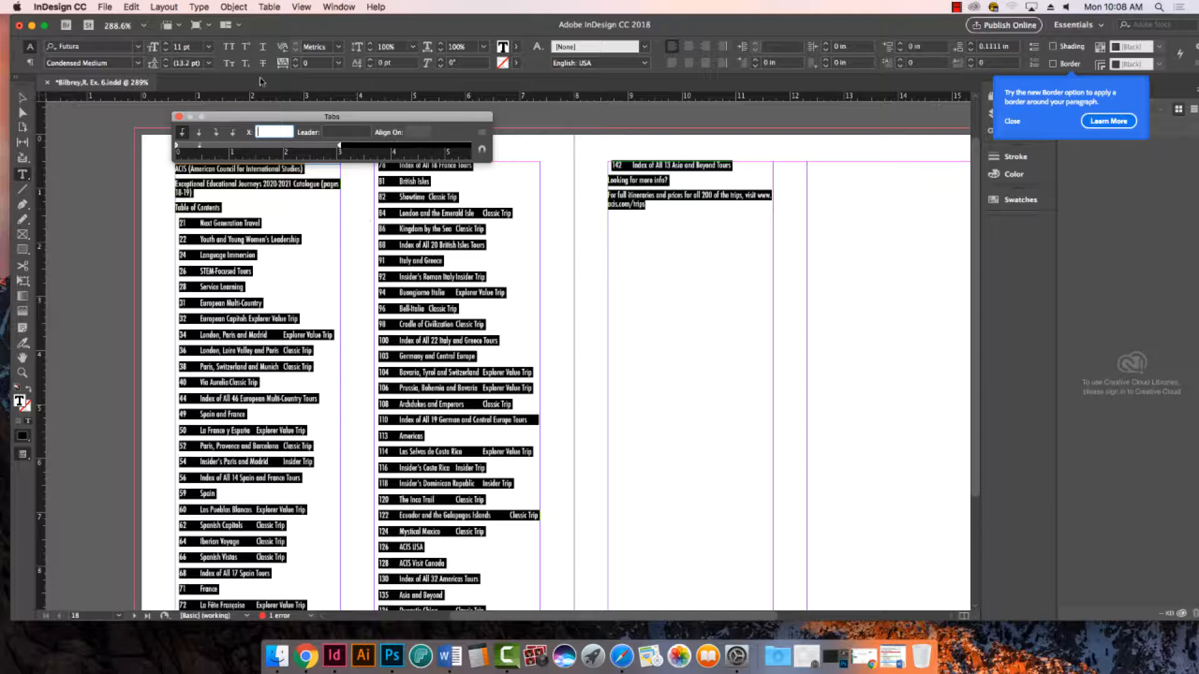
- Reselect all of the table of contents text and move the tab stop after the page numbers to 0.4444 in
{"action": "left_click", "coordinate": [300, 331]}
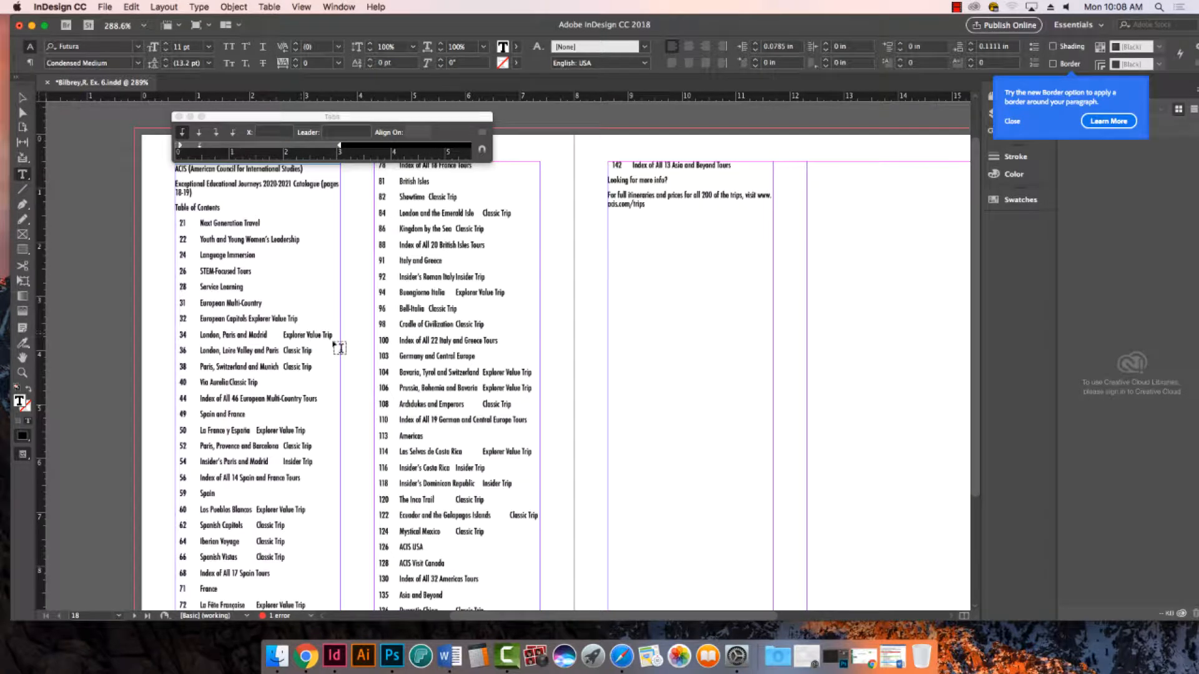
{"action": "left_click_drag", "start_coordinate": [284, 334], "coordinate": [326, 335]}
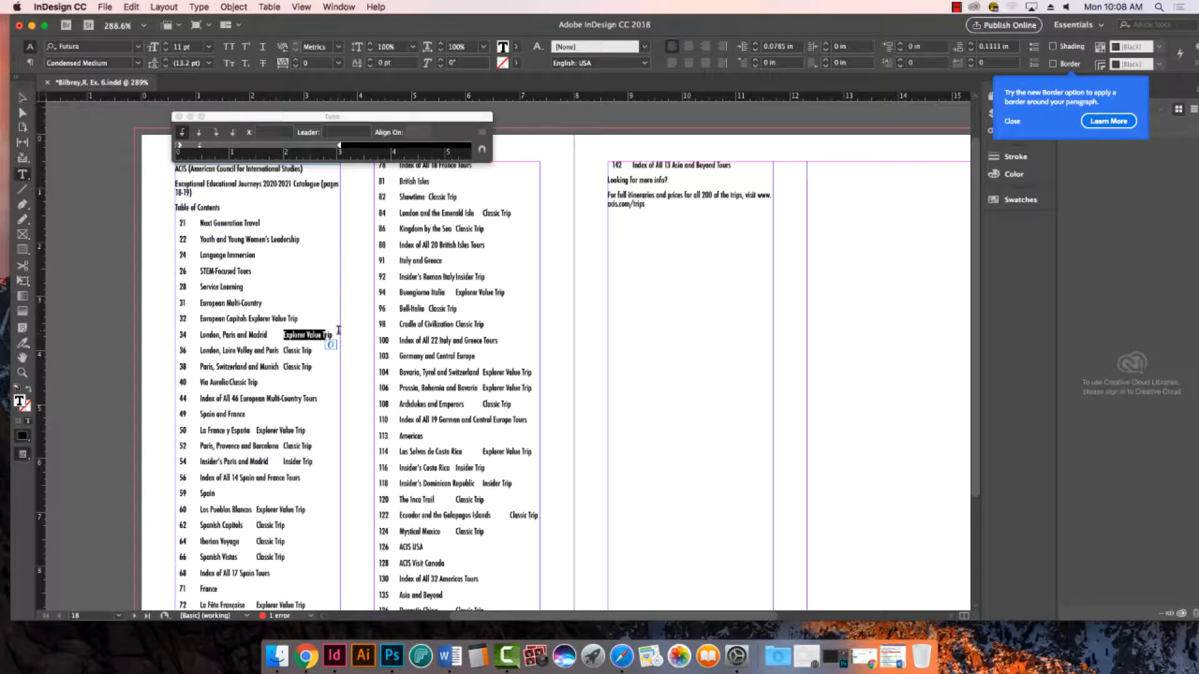
{"action": "left_click", "coordinate": [340, 331]}
{"action": "key", "text": "super+a"}
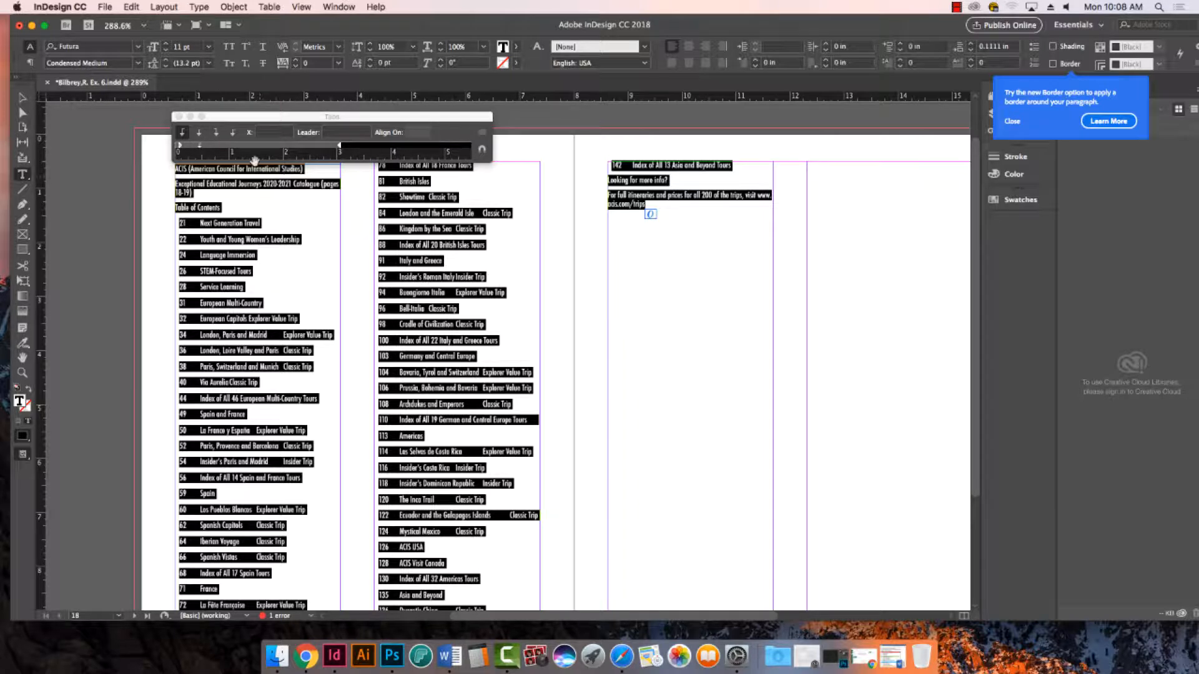
{"action": "left_click", "coordinate": [201, 148]}
{"action": "left_click_drag", "start_coordinate": [200, 148], "coordinate": [199, 148]}
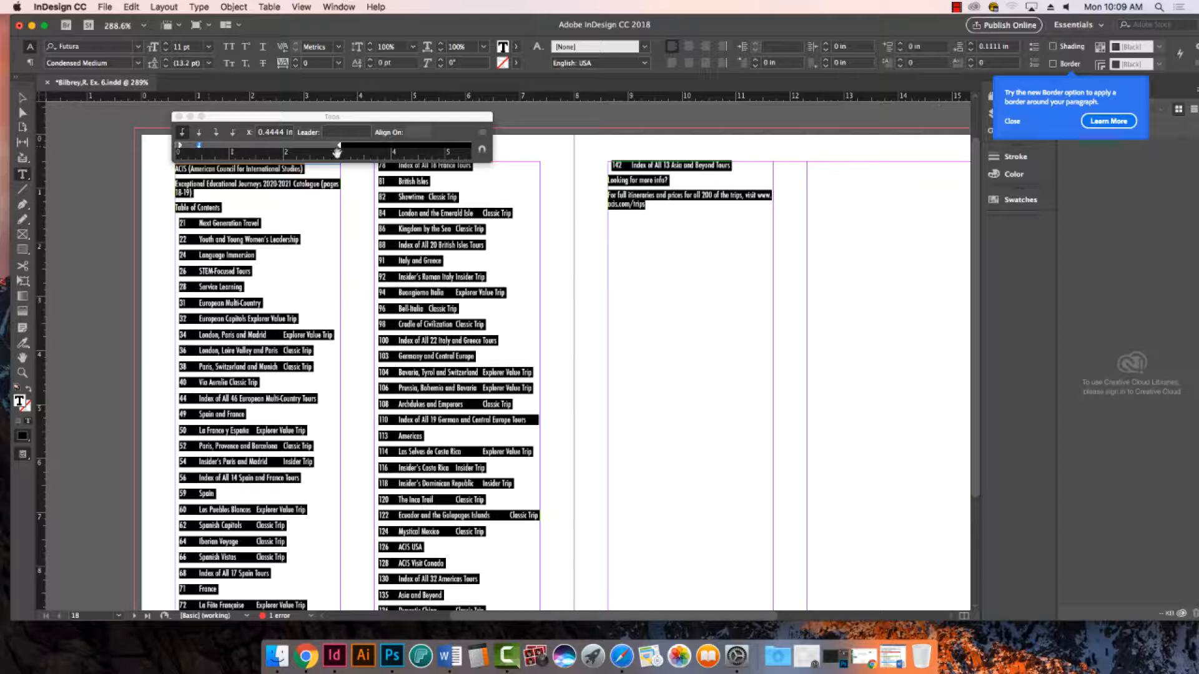
- Try right alignment on the 0.4444 in tab stop for all the text and return it to left alignment
{"action": "left_click", "coordinate": [292, 240]}
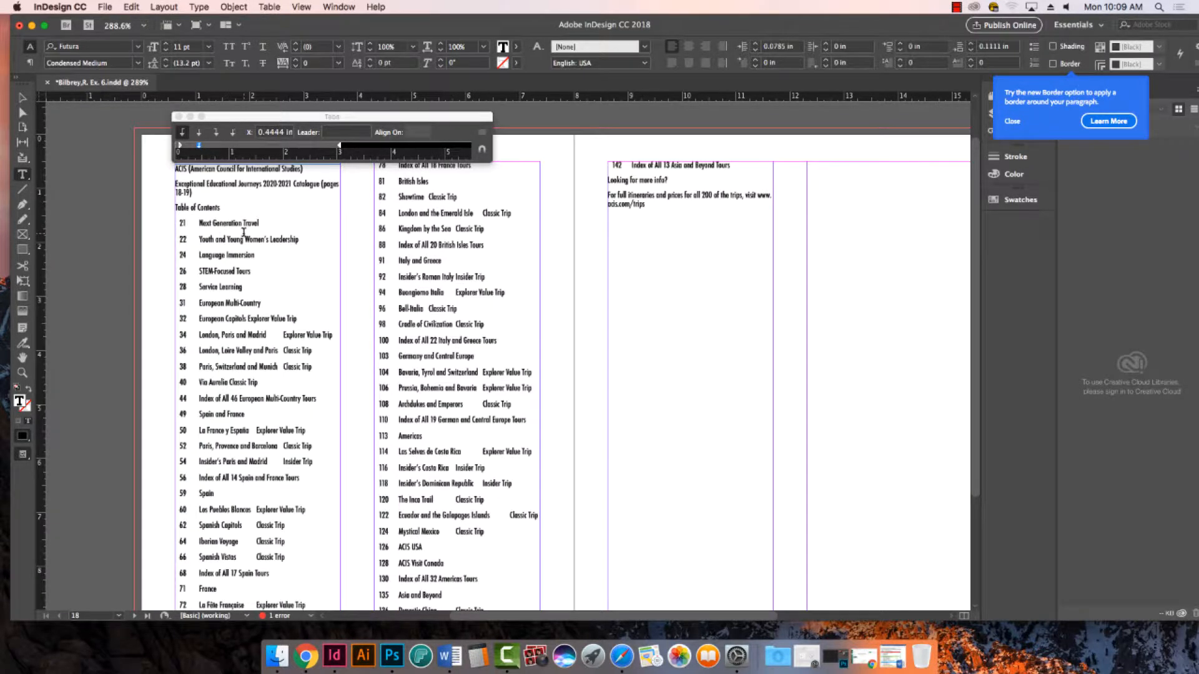
{"action": "key", "text": "super+a"}
{"action": "left_click", "coordinate": [216, 131]}
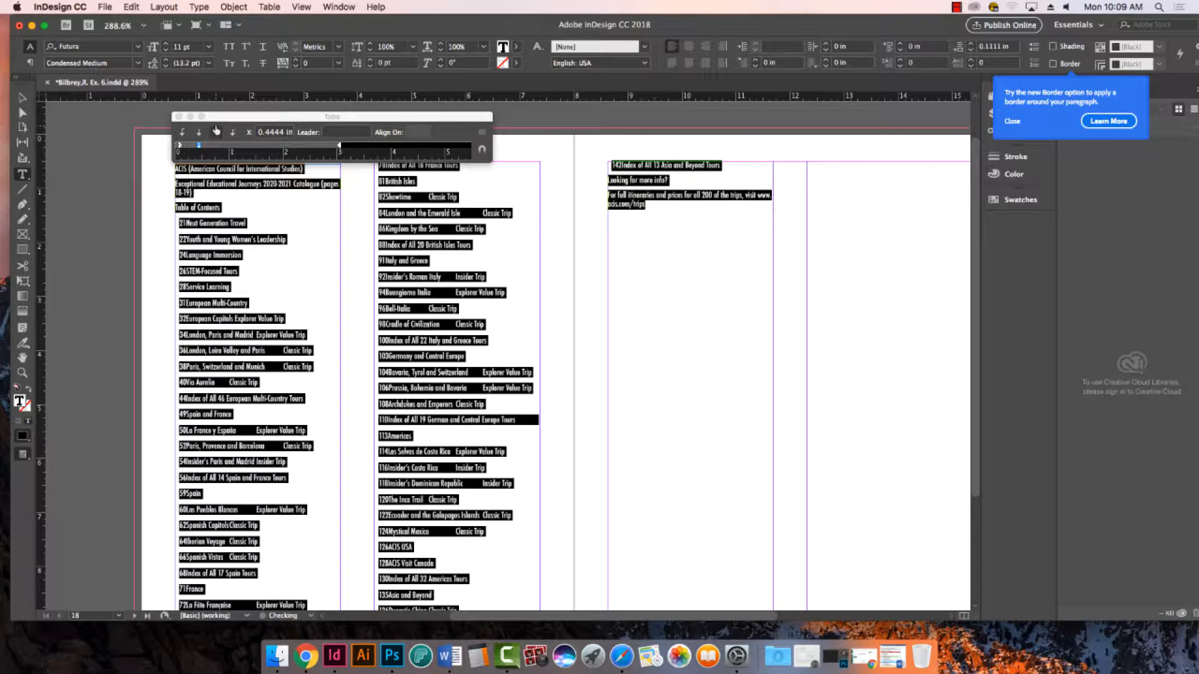
{"action": "left_click", "coordinate": [182, 131]}
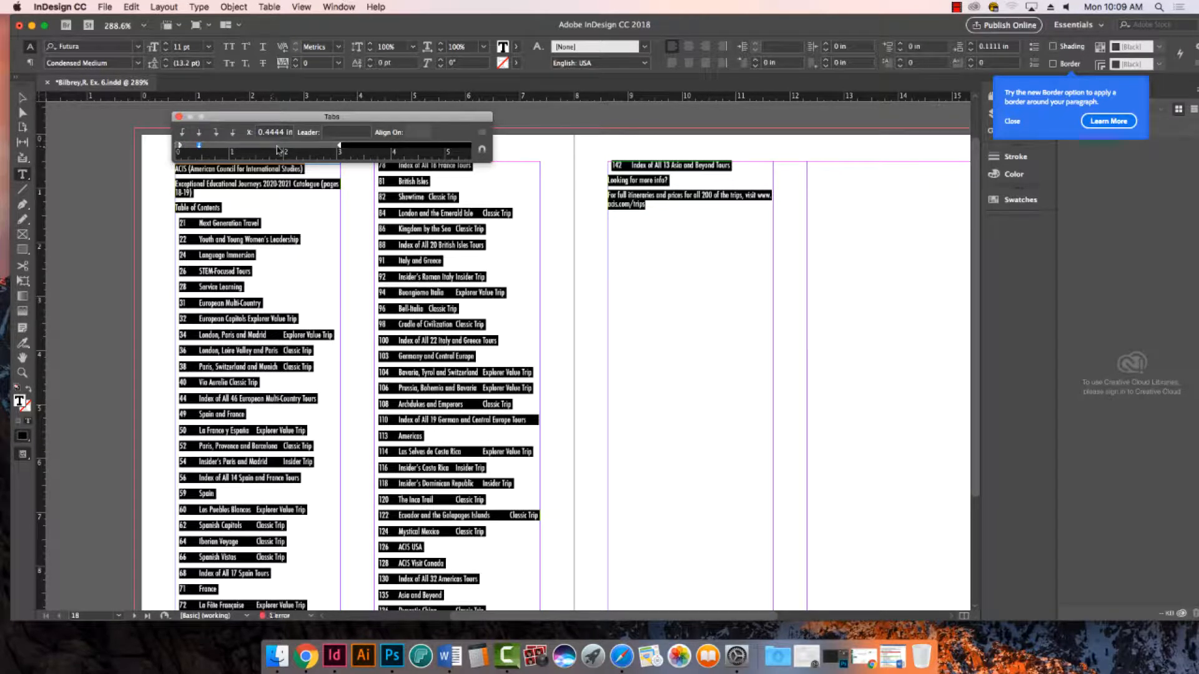
- Try a right-aligned tab stop at 2.6944 in for the trip types and move it to the column edge at 3.0556 in
{"action": "left_click", "coordinate": [321, 150]}
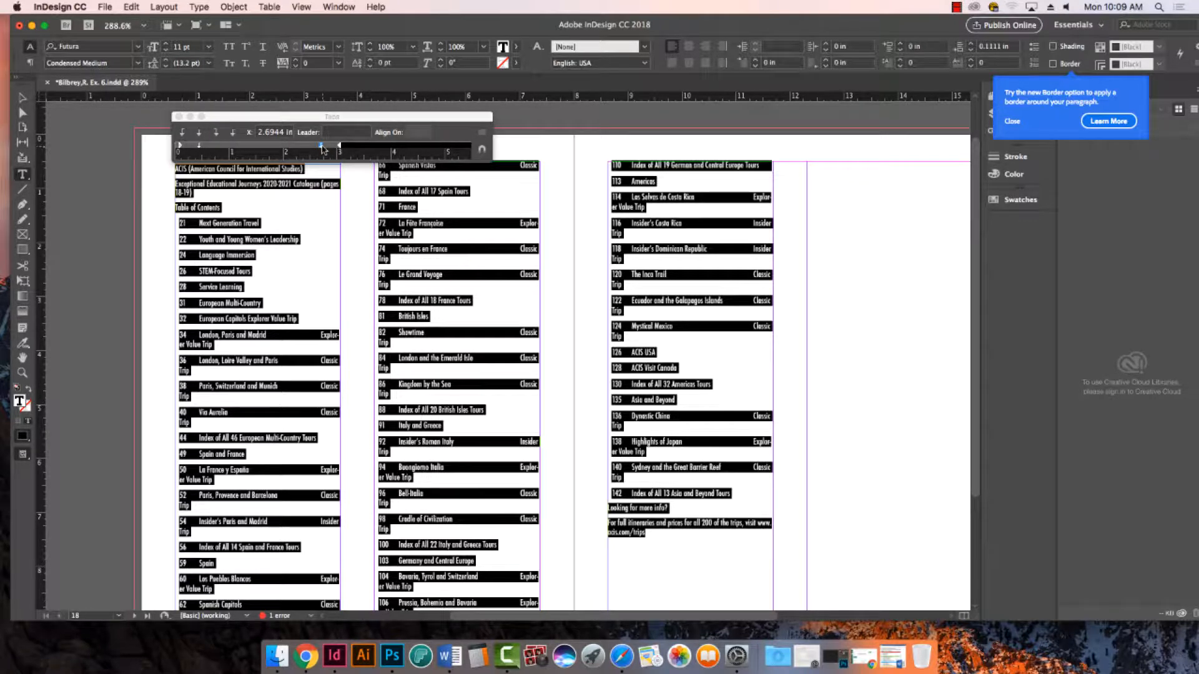
{"action": "left_click", "coordinate": [216, 132]}
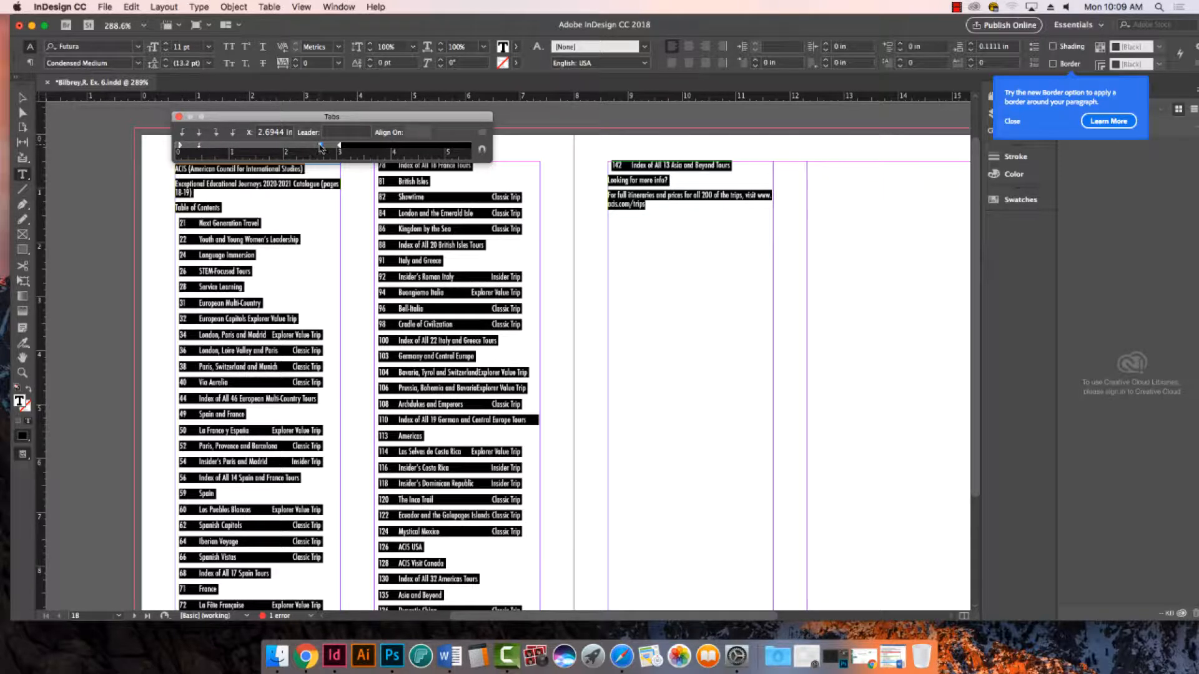
{"action": "left_click", "coordinate": [321, 146]}
{"action": "left_click_drag", "start_coordinate": [321, 147], "coordinate": [341, 150]}
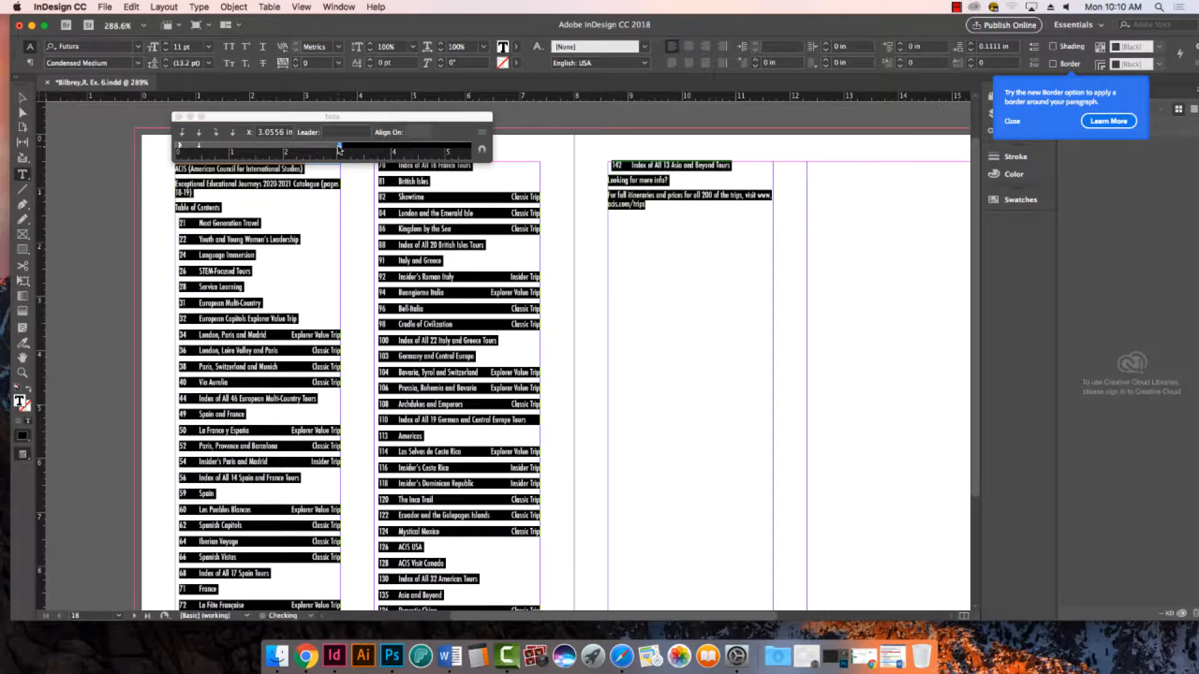
- Undo the addition and repositioning of the right-aligned trip-type tab stop
{"action": "key", "text": "super+z"}
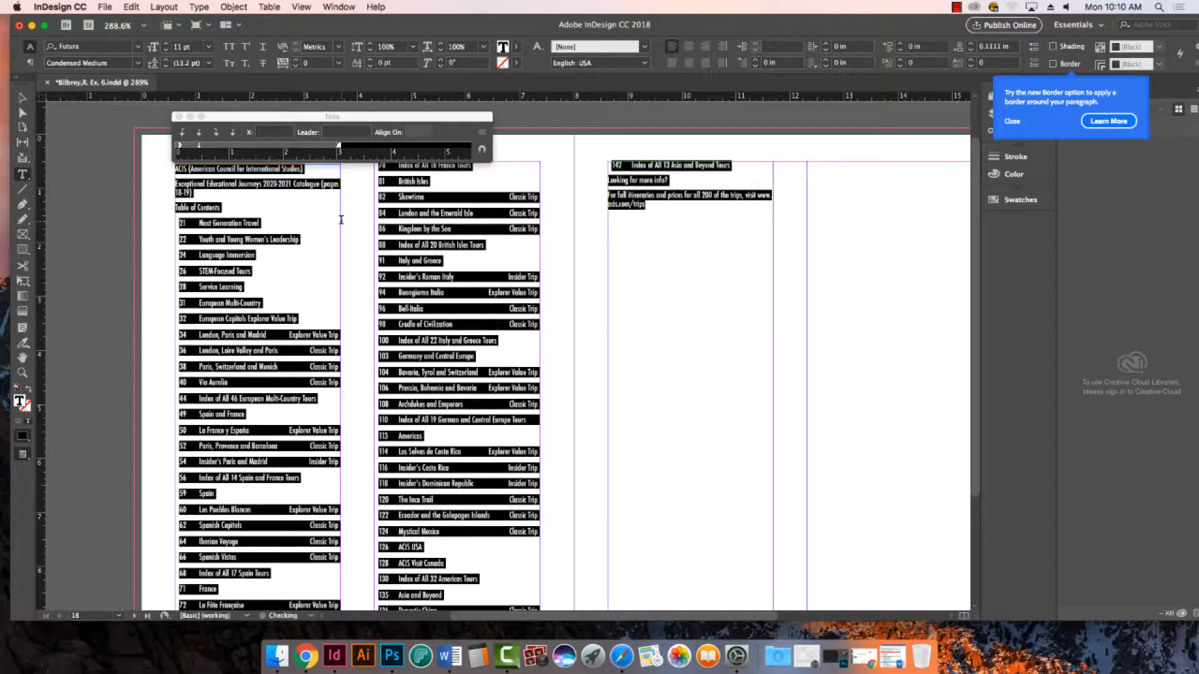
{"action": "key", "text": "super+z"}
{"action": "key", "text": "super+z"}
{"action": "key", "text": "super+z"}
{"action": "key", "text": "super+z"}
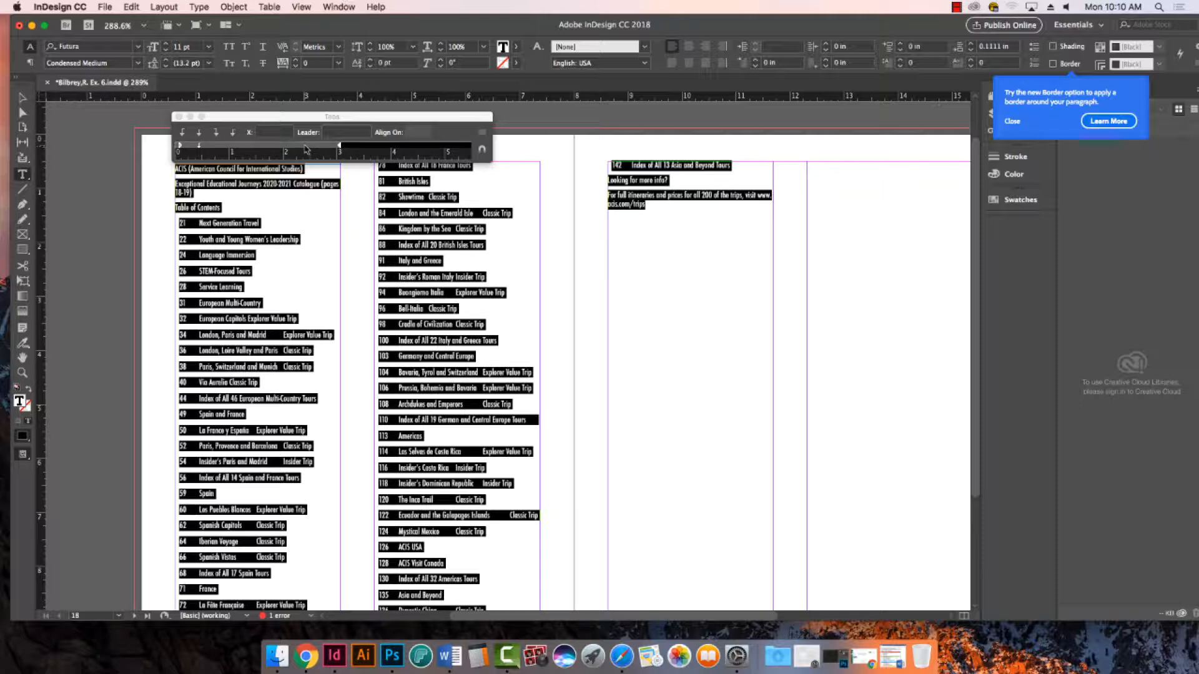
- Try a right-aligned tab stop at 2.6389 in and move it toward the column's right edge
{"action": "left_click", "coordinate": [318, 146]}
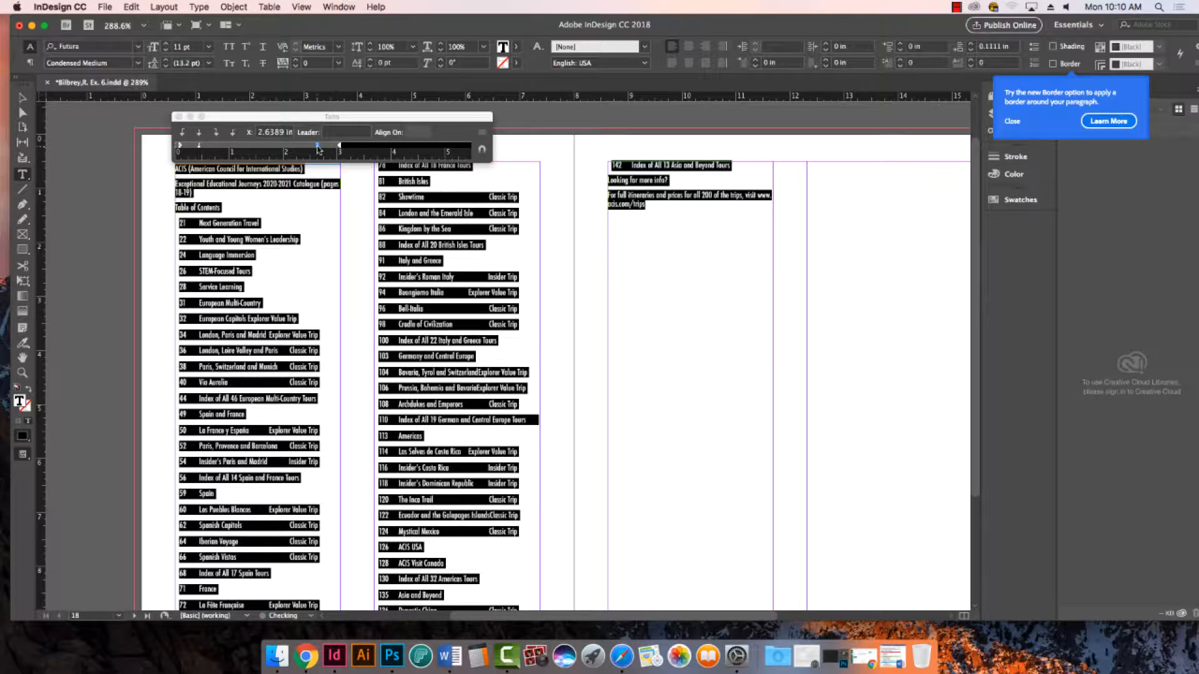
{"action": "left_click", "coordinate": [216, 133]}
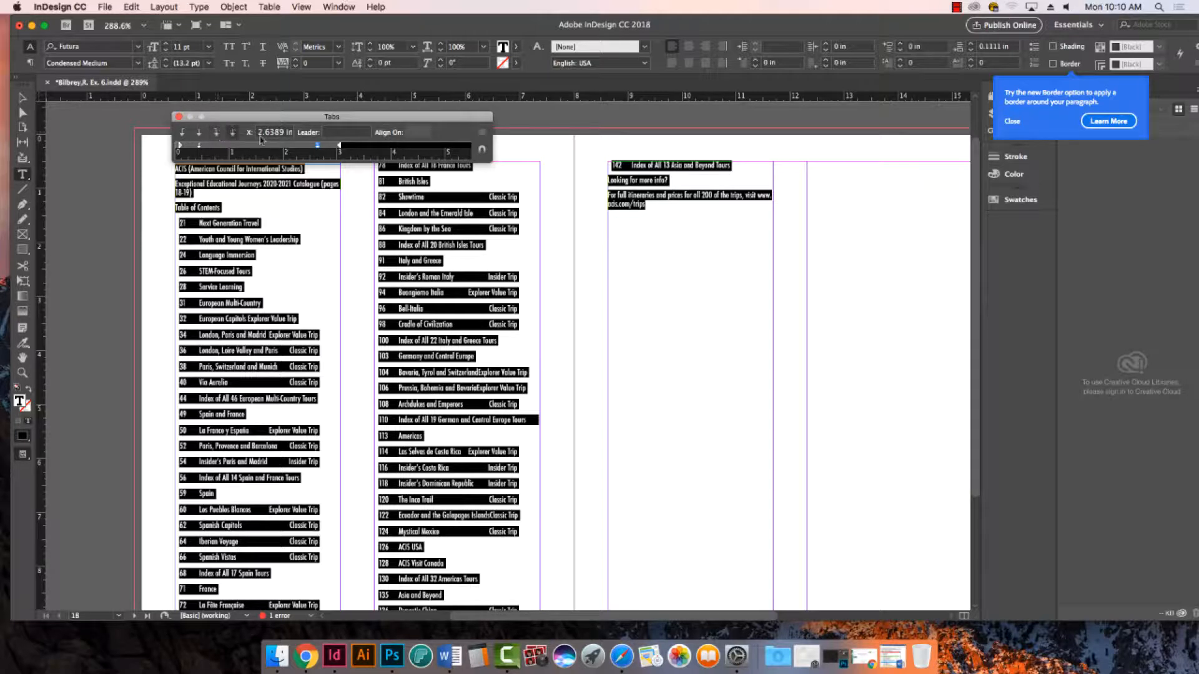
{"action": "left_click_drag", "start_coordinate": [318, 148], "coordinate": [319, 149]}
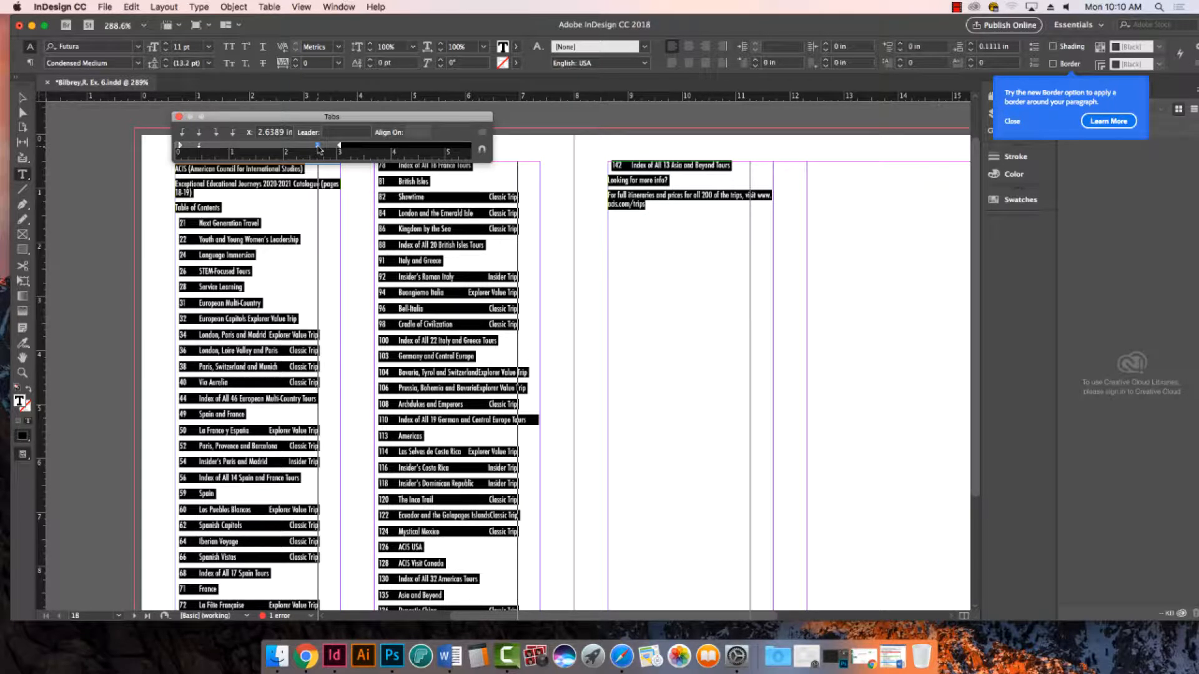
{"action": "left_click_drag", "start_coordinate": [319, 149], "coordinate": [339, 151]}
{"action": "left_click", "coordinate": [341, 150]}
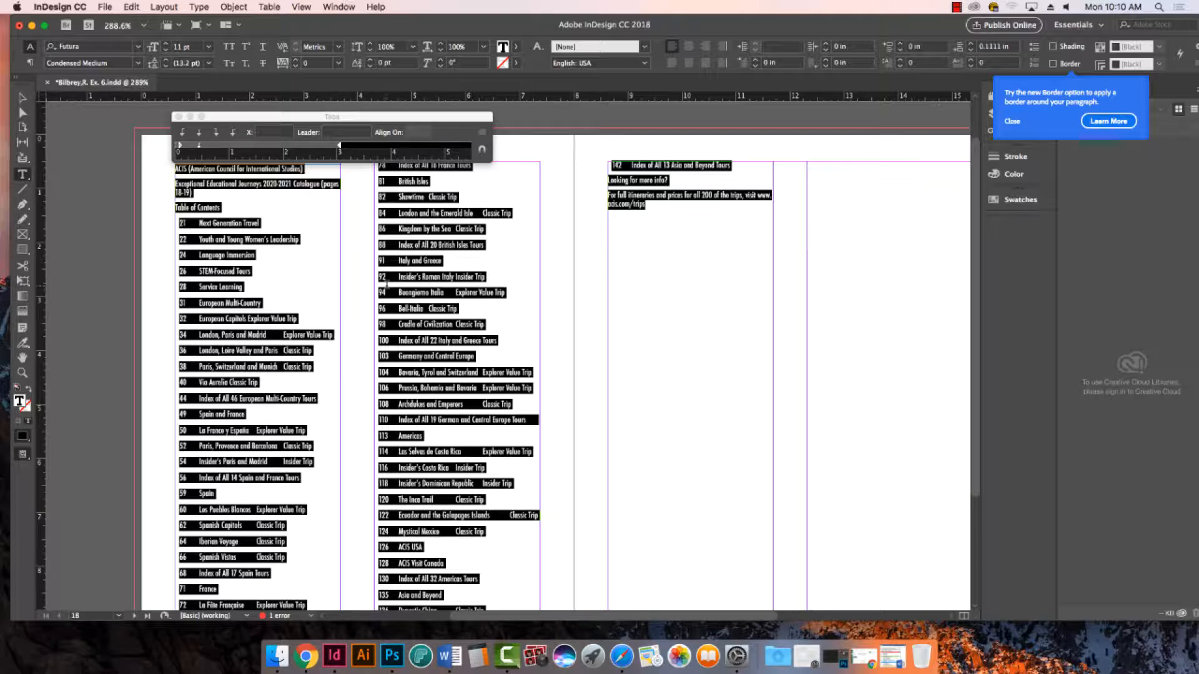
- Add a right-aligned tab stop for the trip types and move it to the column edge at 3.0556 in
{"action": "left_click", "coordinate": [216, 133]}
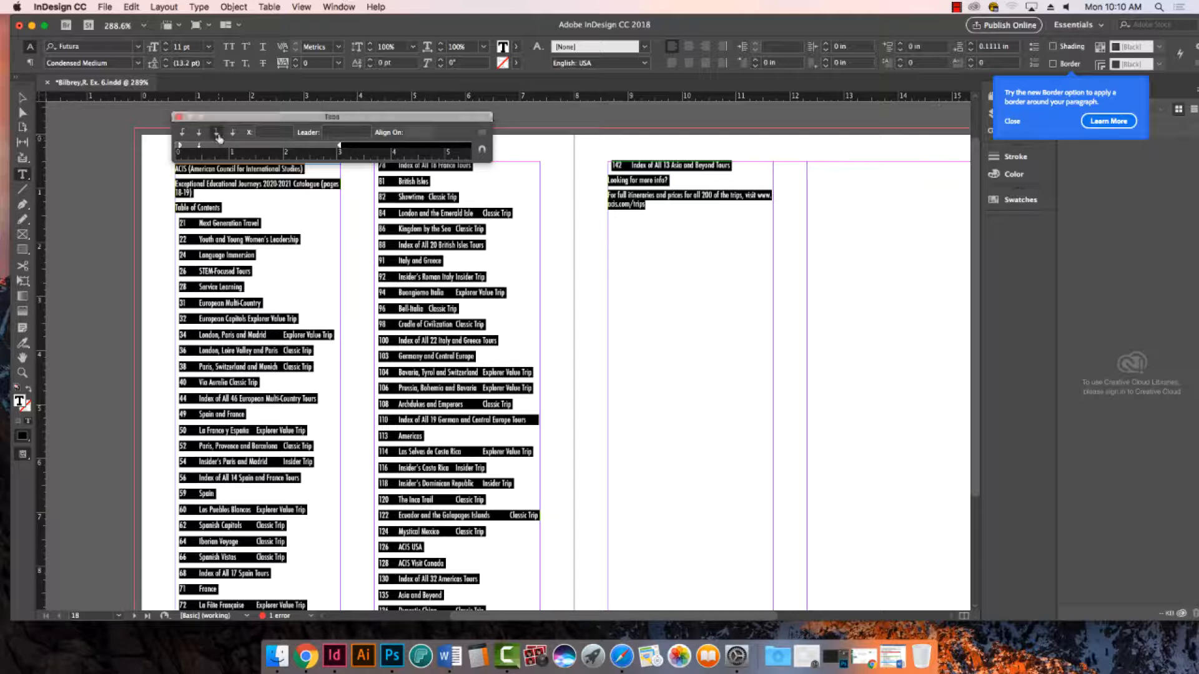
{"action": "left_click", "coordinate": [320, 146]}
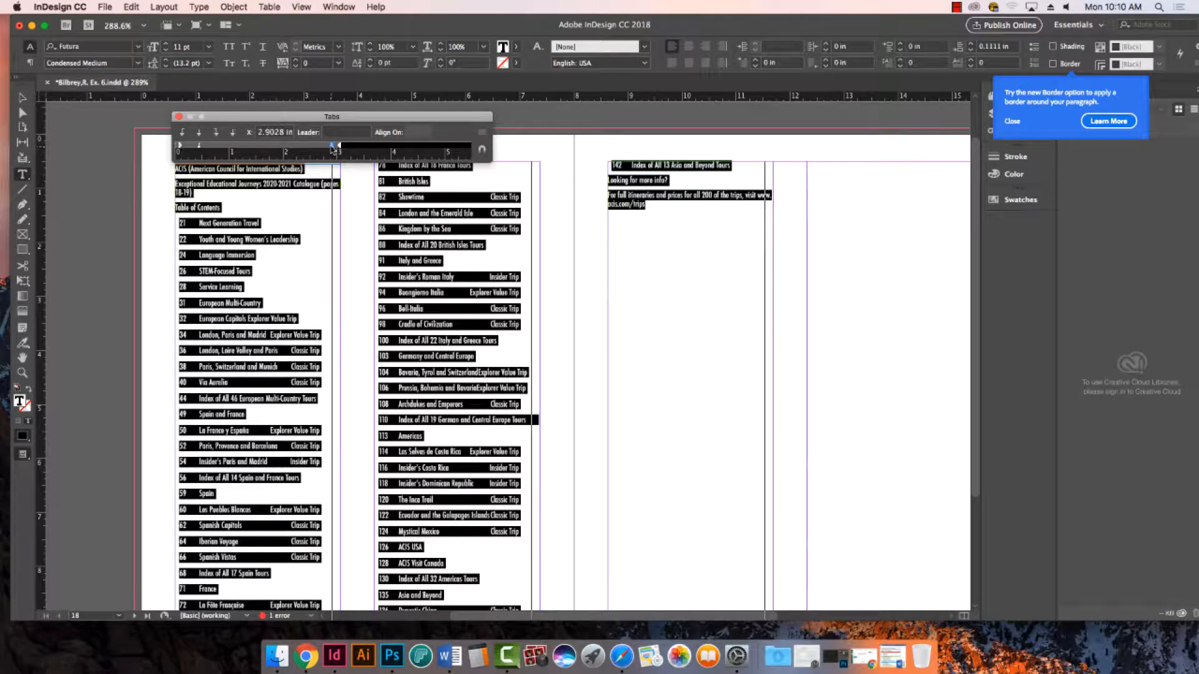
{"action": "left_click_drag", "start_coordinate": [330, 150], "coordinate": [341, 148]}
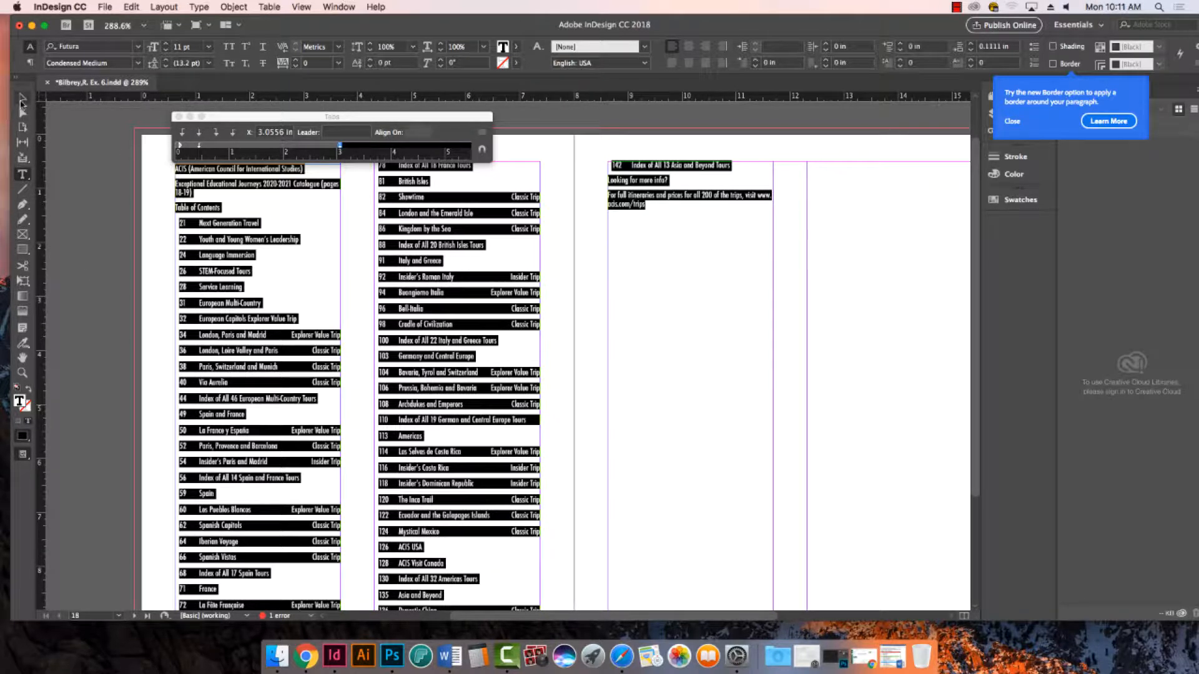
- Undo the move of the right-aligned tab stop and redo it
{"action": "left_click", "coordinate": [24, 372]}
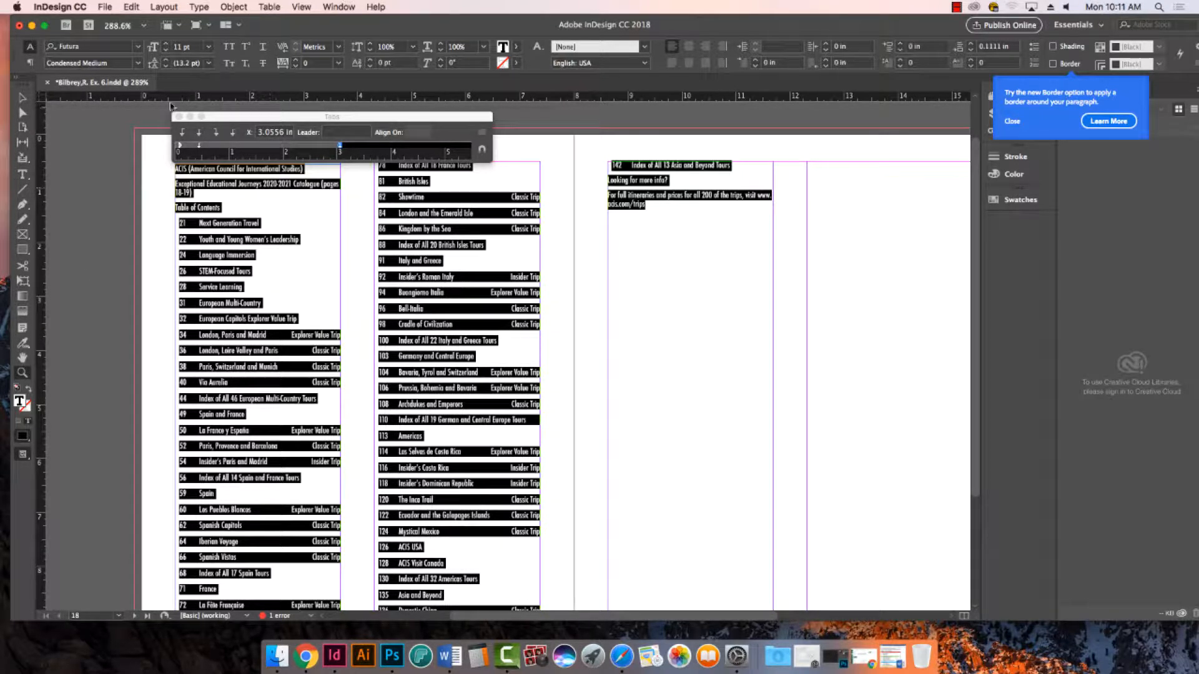
{"action": "left_click_drag", "start_coordinate": [165, 107], "coordinate": [534, 384]}
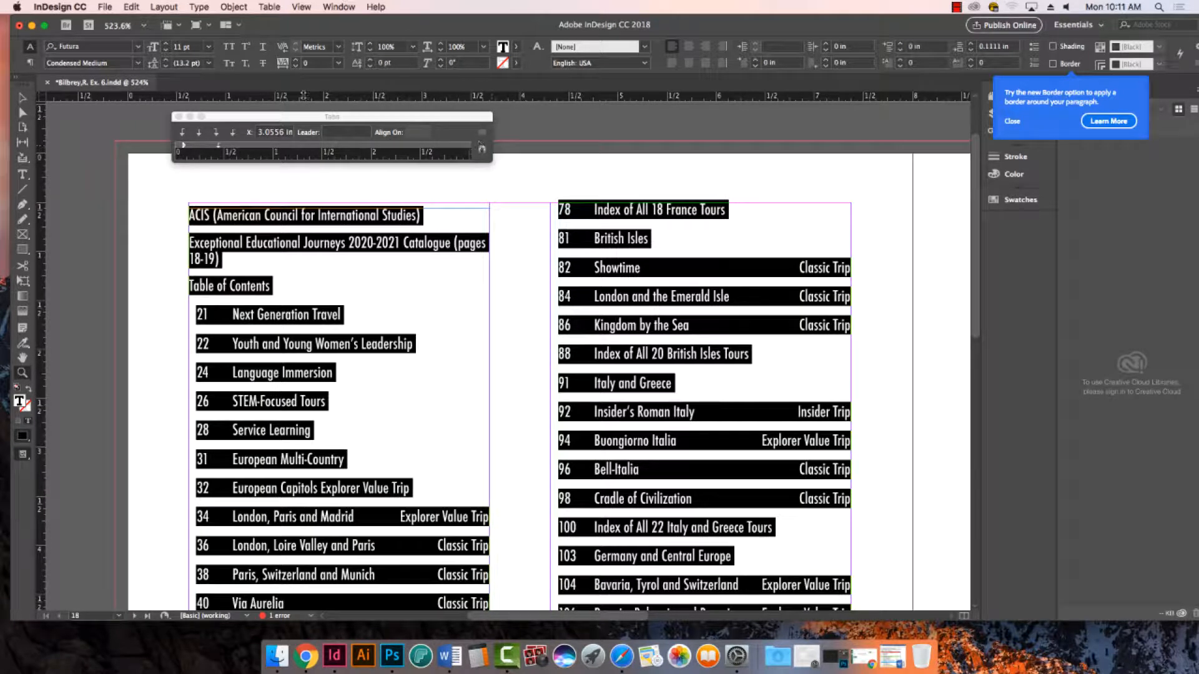
{"action": "key", "text": "super+z"}
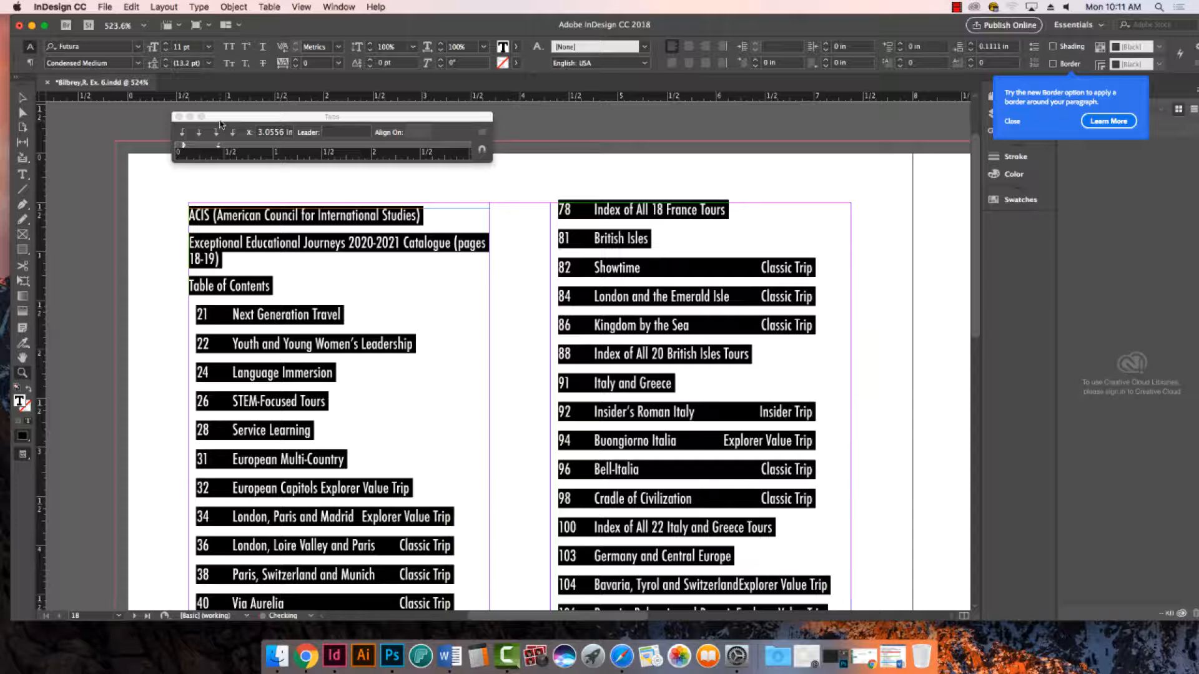
{"action": "left_click", "coordinate": [131, 6]}
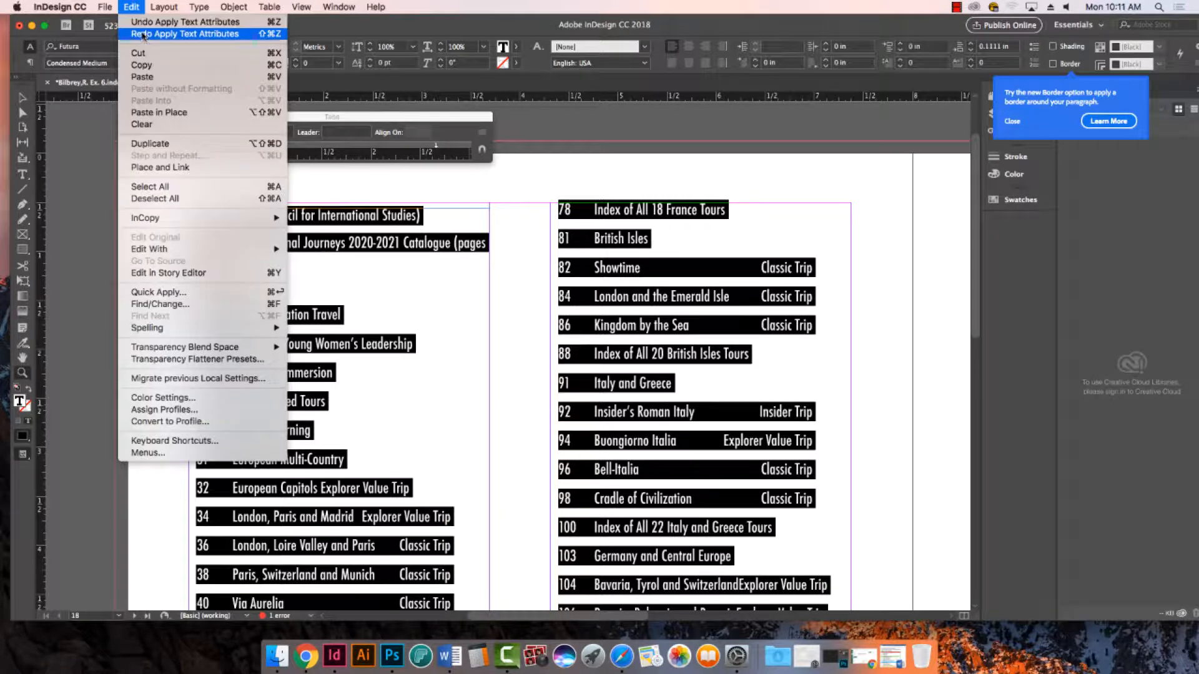
{"action": "left_click", "coordinate": [422, 116]}
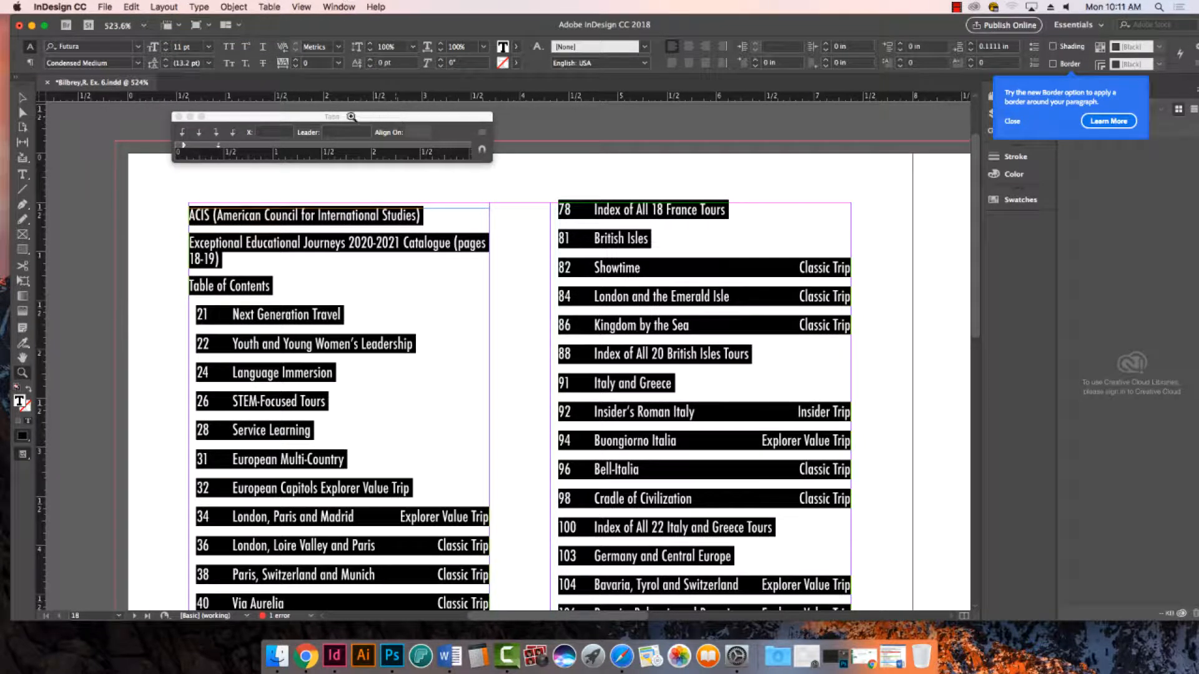
- Move the Tabs ruler clear of the text and snap it above the first column's text frame
{"action": "left_click_drag", "start_coordinate": [339, 118], "coordinate": [373, 137]}
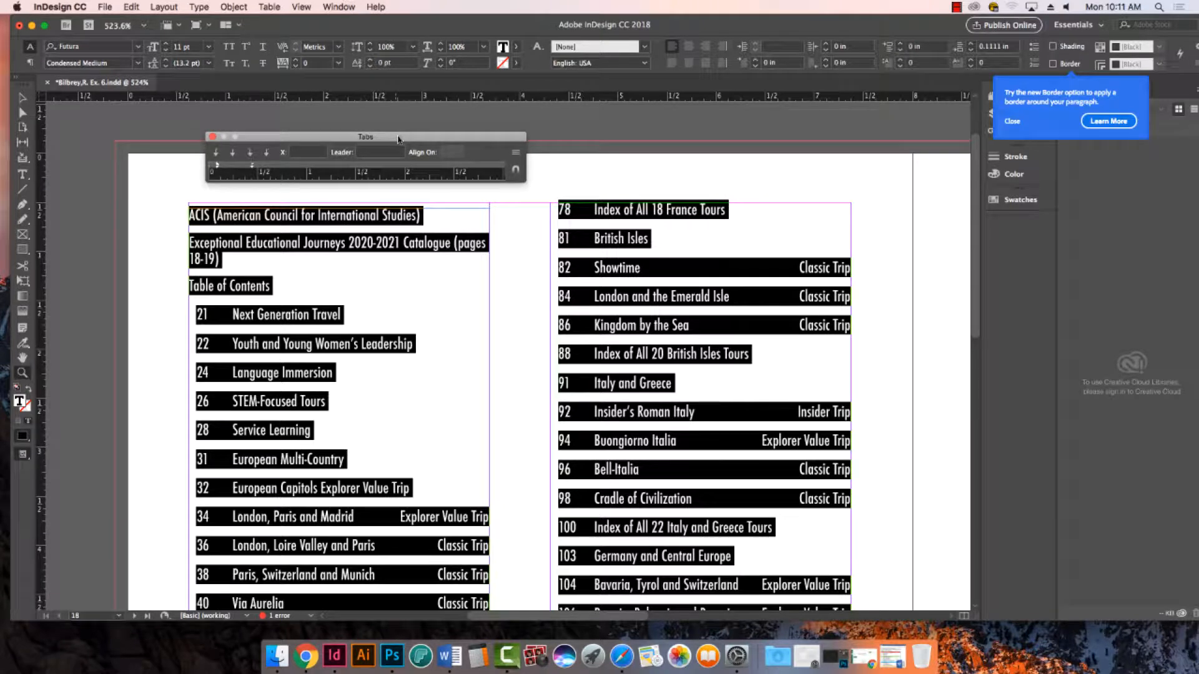
{"action": "key", "text": "super+0"}
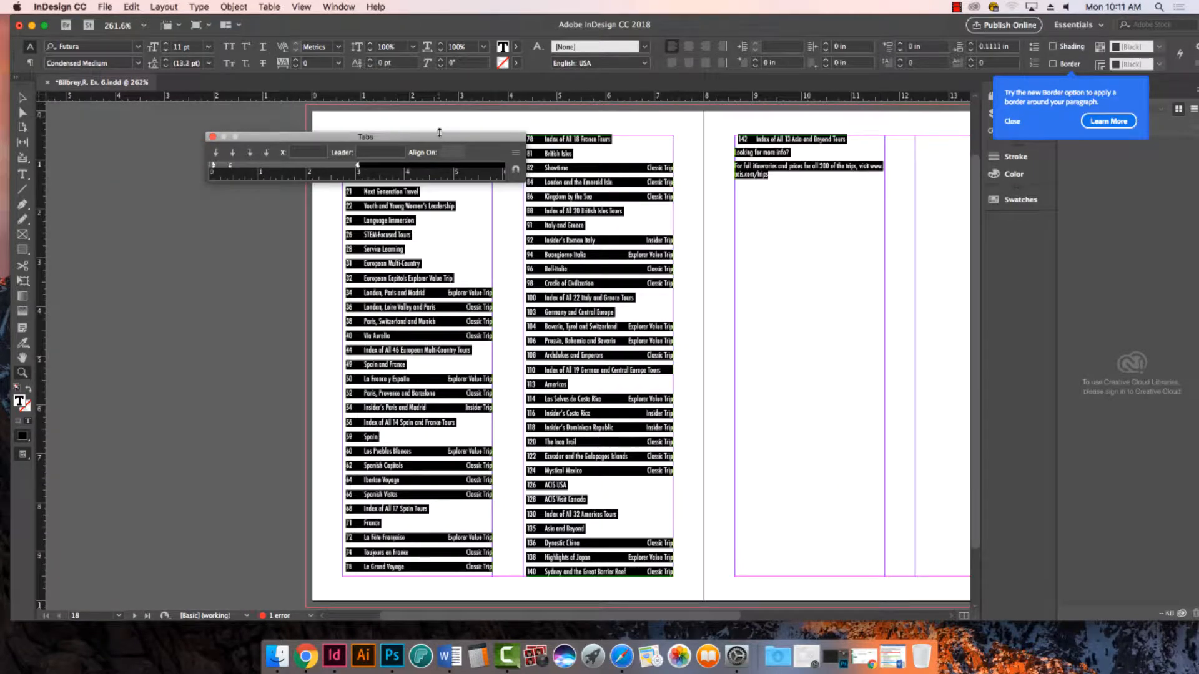
{"action": "mouse_move", "coordinate": [440, 140]}
{"action": "left_mouse_down"}
{"action": "mouse_move", "coordinate": [571, 103]}
{"action": "mouse_move", "coordinate": [548, 164]}
{"action": "mouse_move", "coordinate": [444, 139]}
{"action": "mouse_move", "coordinate": [460, 140]}
{"action": "left_mouse_up"}
{"action": "scroll", "coordinate": [690, 384], "scroll_direction": "down", "scroll_amount": 1}
{"action": "scroll", "coordinate": [690, 385], "scroll_direction": "up", "scroll_amount": 5}
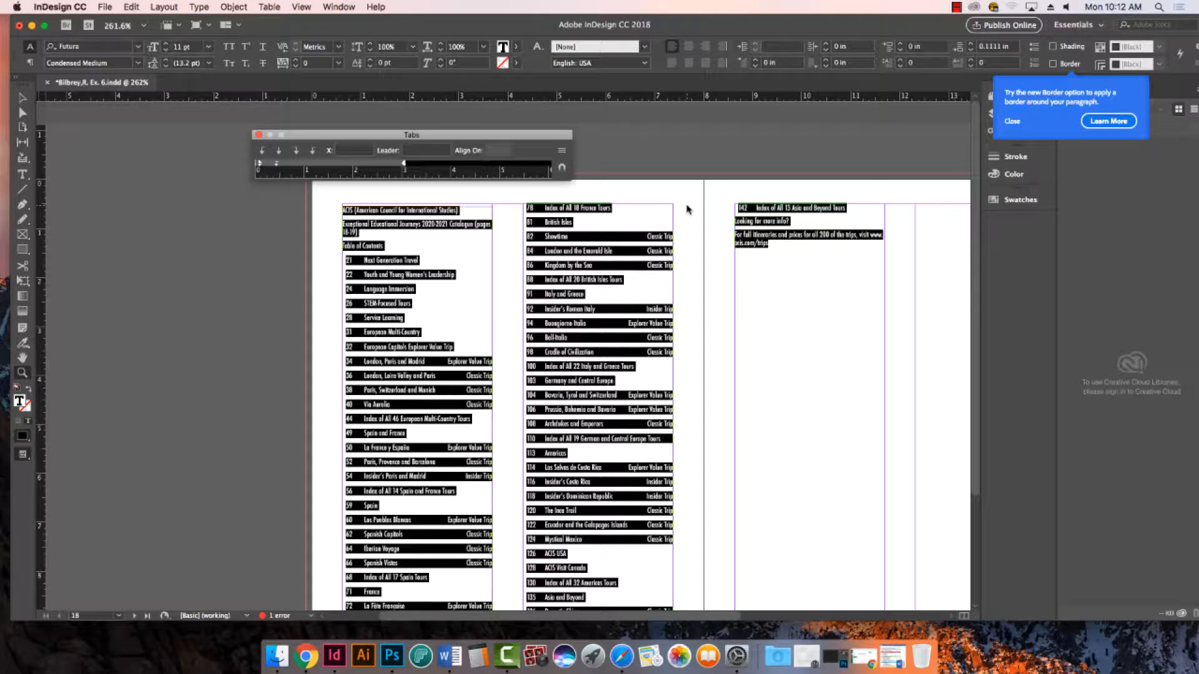
{"action": "left_click_drag", "start_coordinate": [462, 135], "coordinate": [356, 122]}
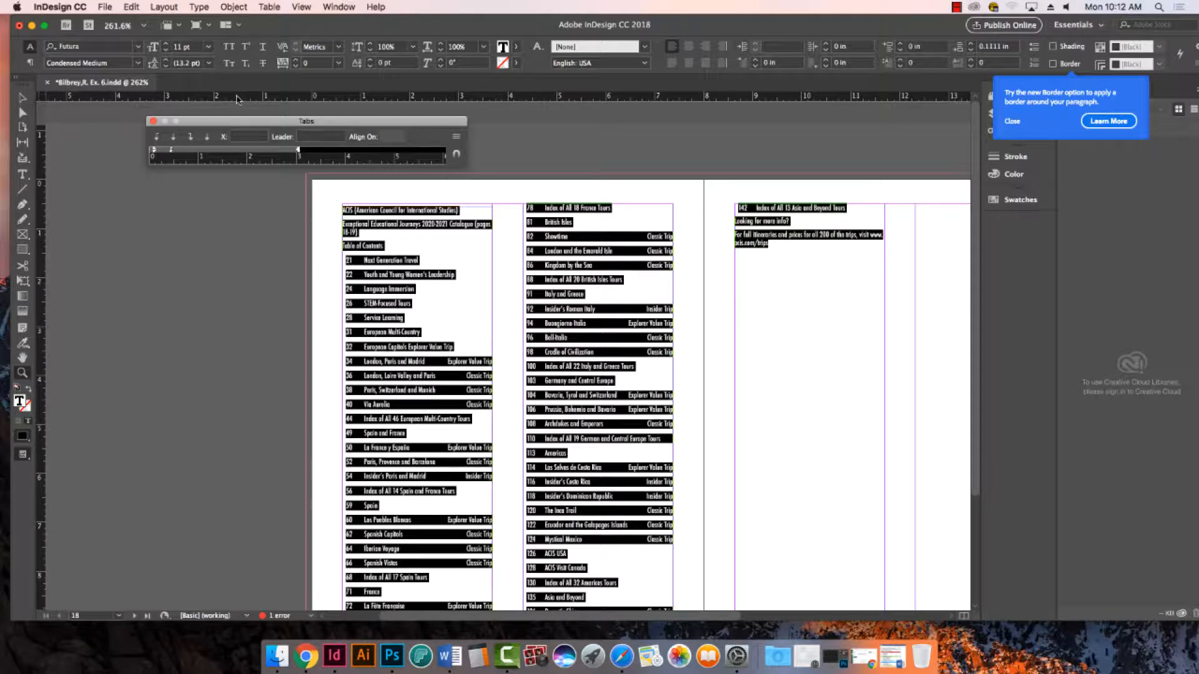
{"action": "left_click", "coordinate": [457, 156]}
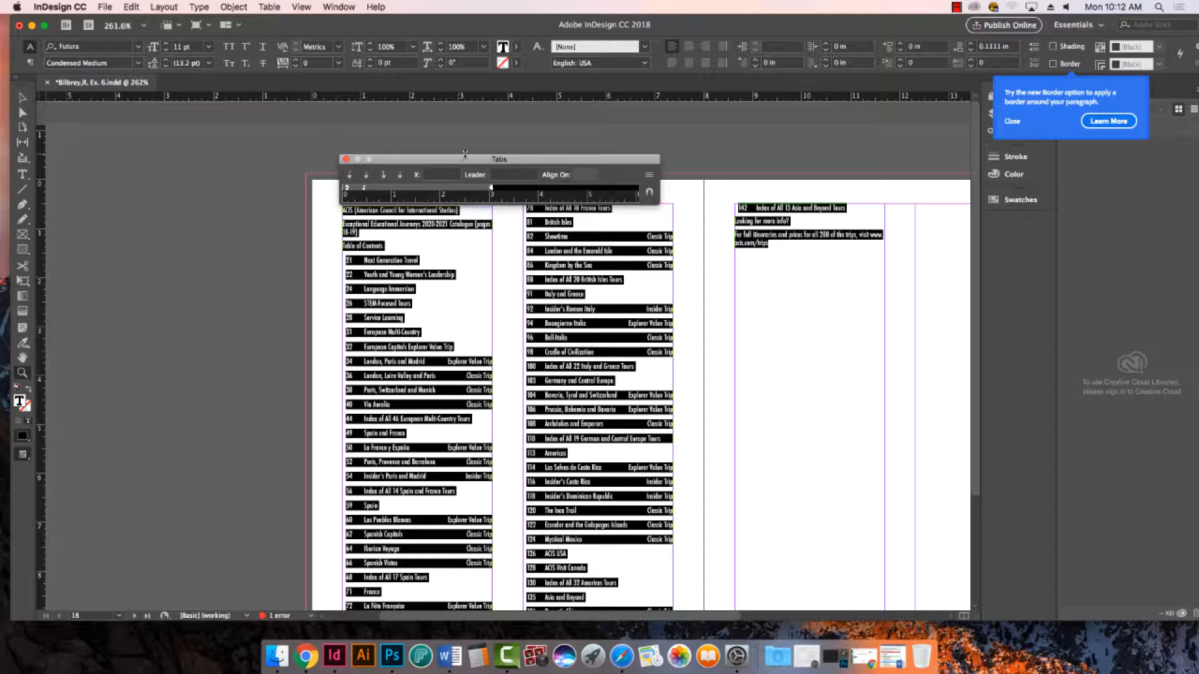
- Move the Tabs ruler away from the first column again and reattach it above the text frame
{"action": "left_click_drag", "start_coordinate": [478, 162], "coordinate": [360, 138]}
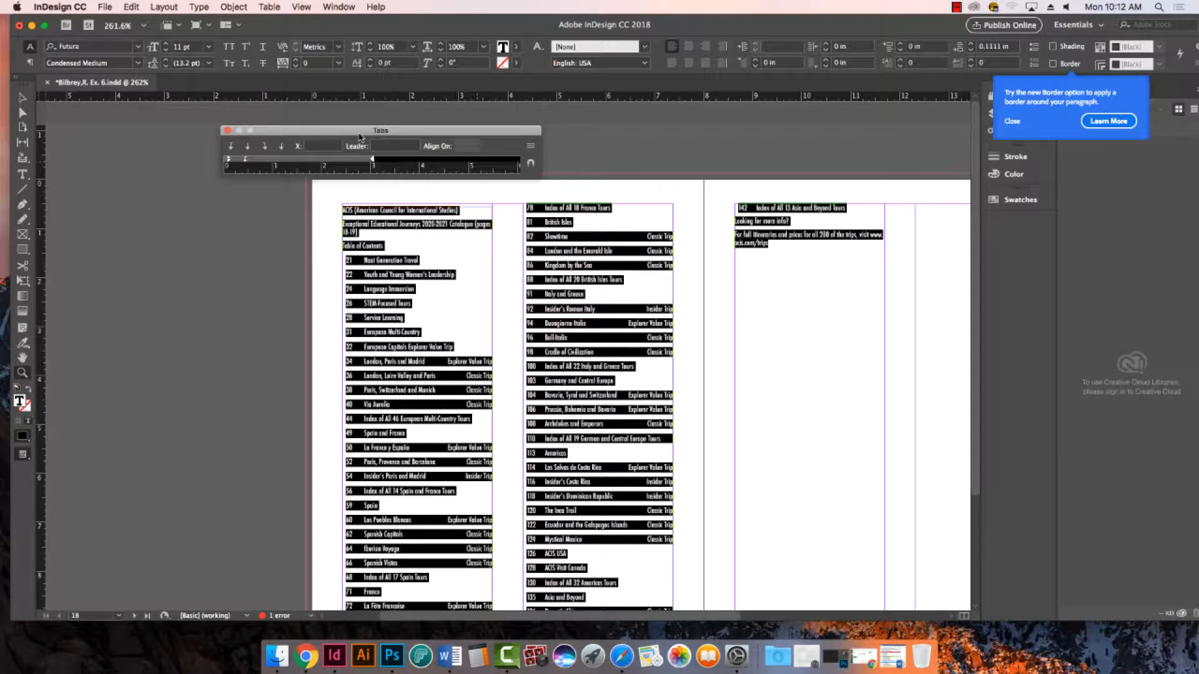
{"action": "scroll", "coordinate": [474, 134], "scroll_direction": "down", "scroll_amount": 1}
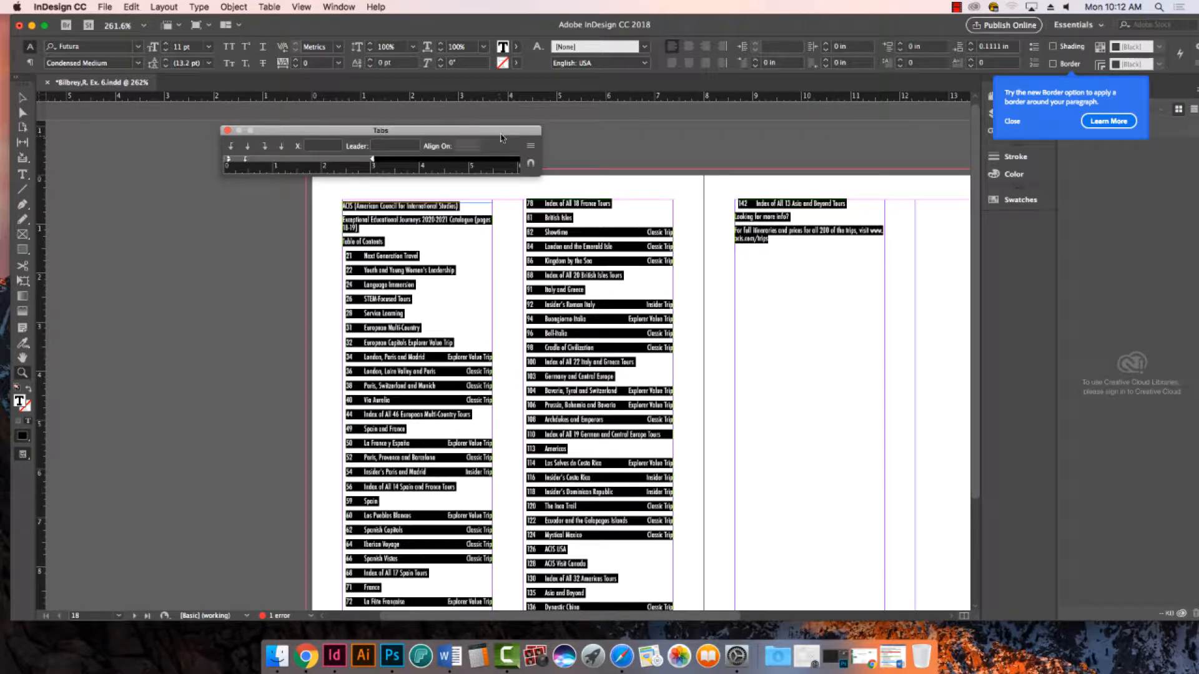
{"action": "left_click", "coordinate": [532, 166]}
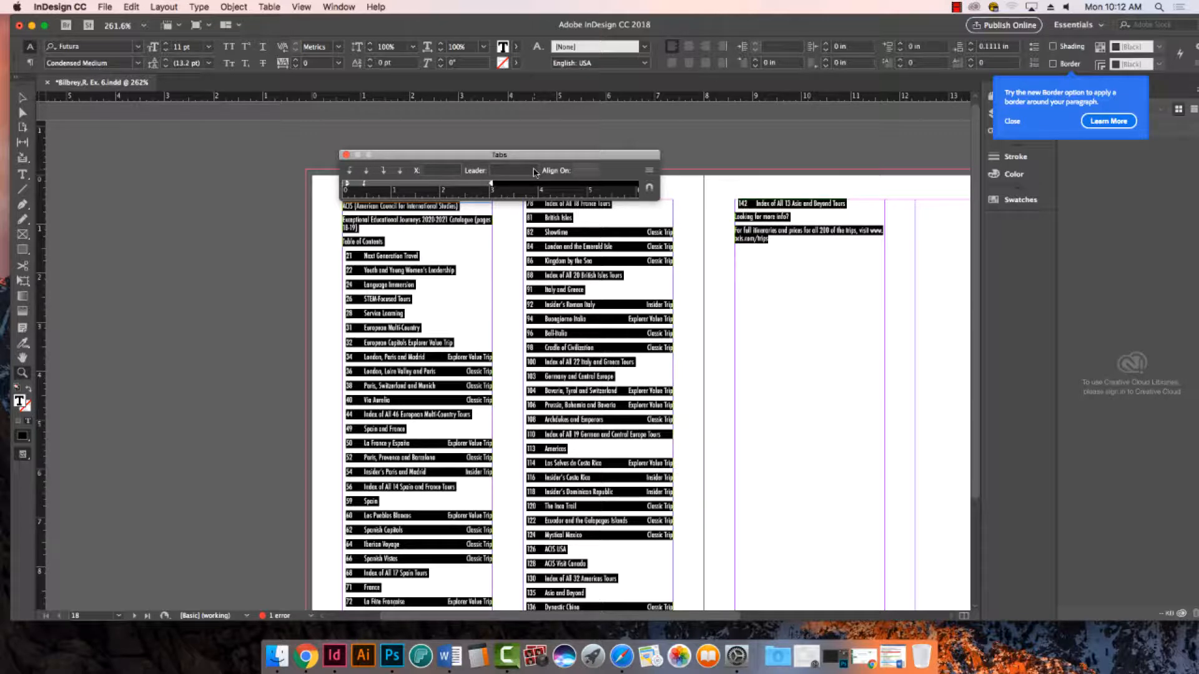
- Realign the Tabs ruler with the first column's text frame at different zoom levels
{"action": "scroll", "coordinate": [536, 172], "scroll_direction": "down", "scroll_amount": 2}
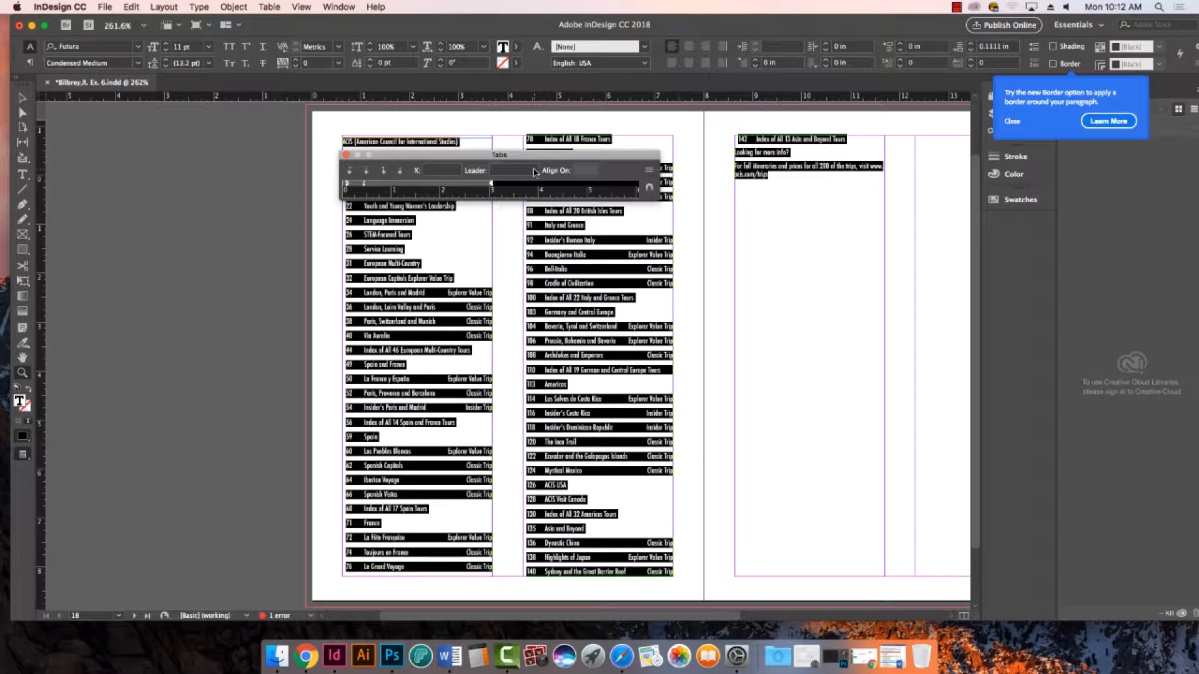
{"action": "key", "text": "super+minus"}
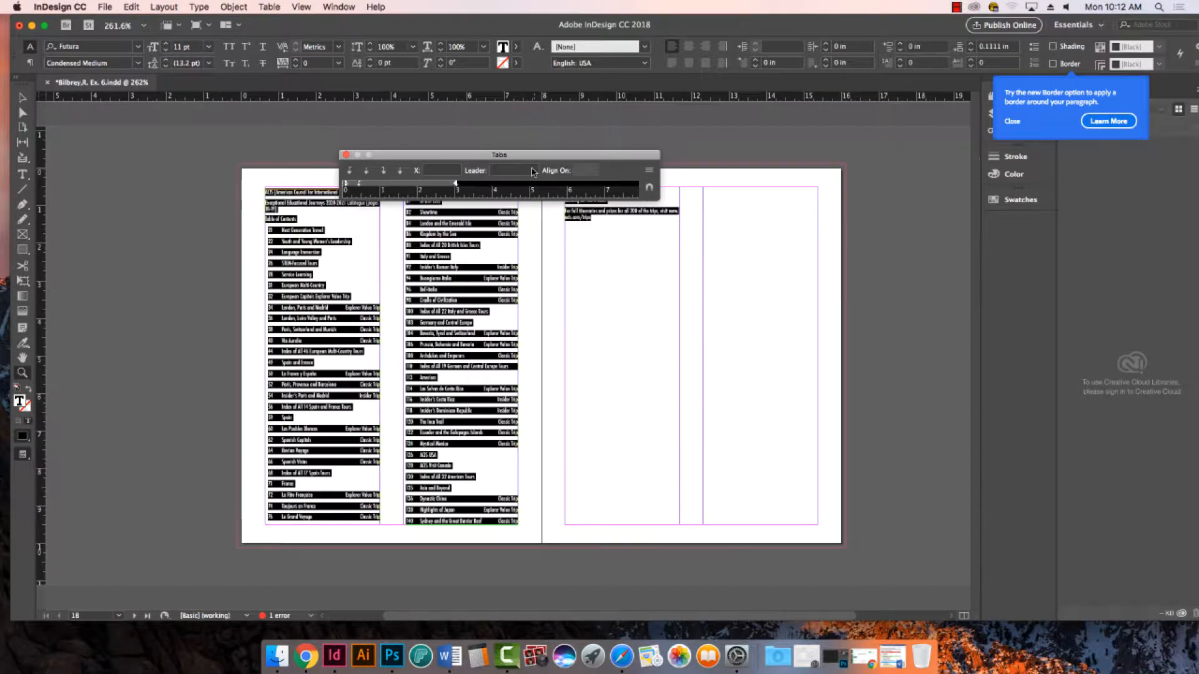
{"action": "left_click", "coordinate": [650, 187]}
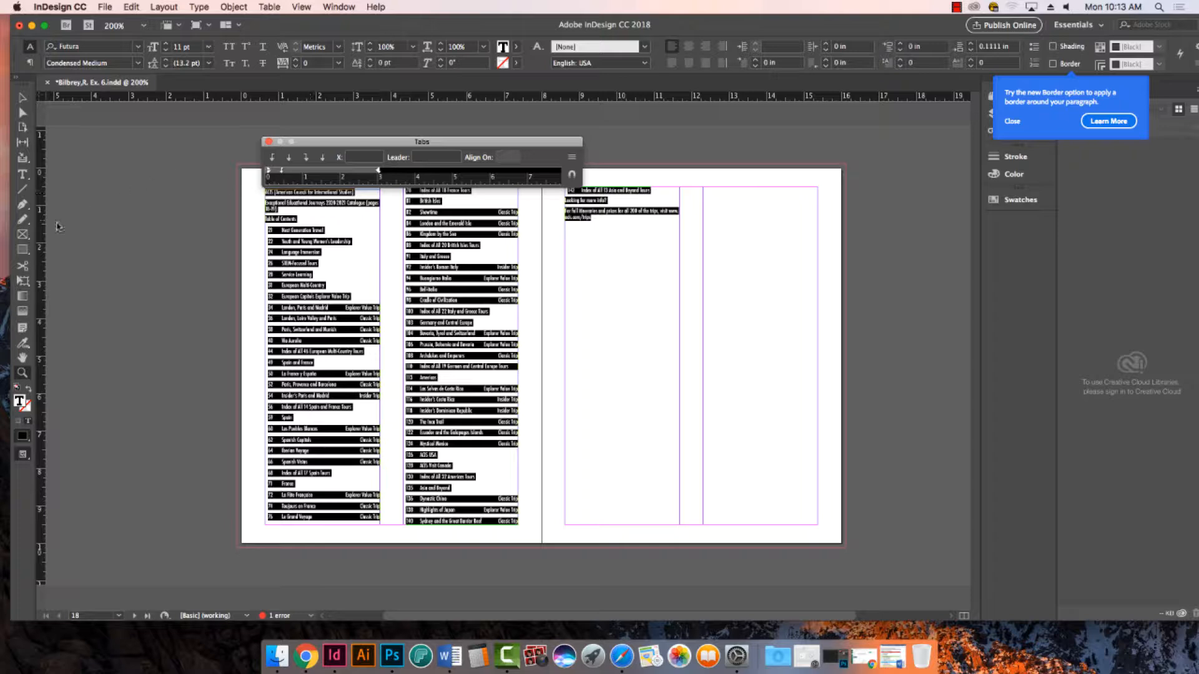
{"action": "left_click", "coordinate": [26, 376]}
{"action": "left_click_drag", "start_coordinate": [218, 122], "coordinate": [664, 394]}
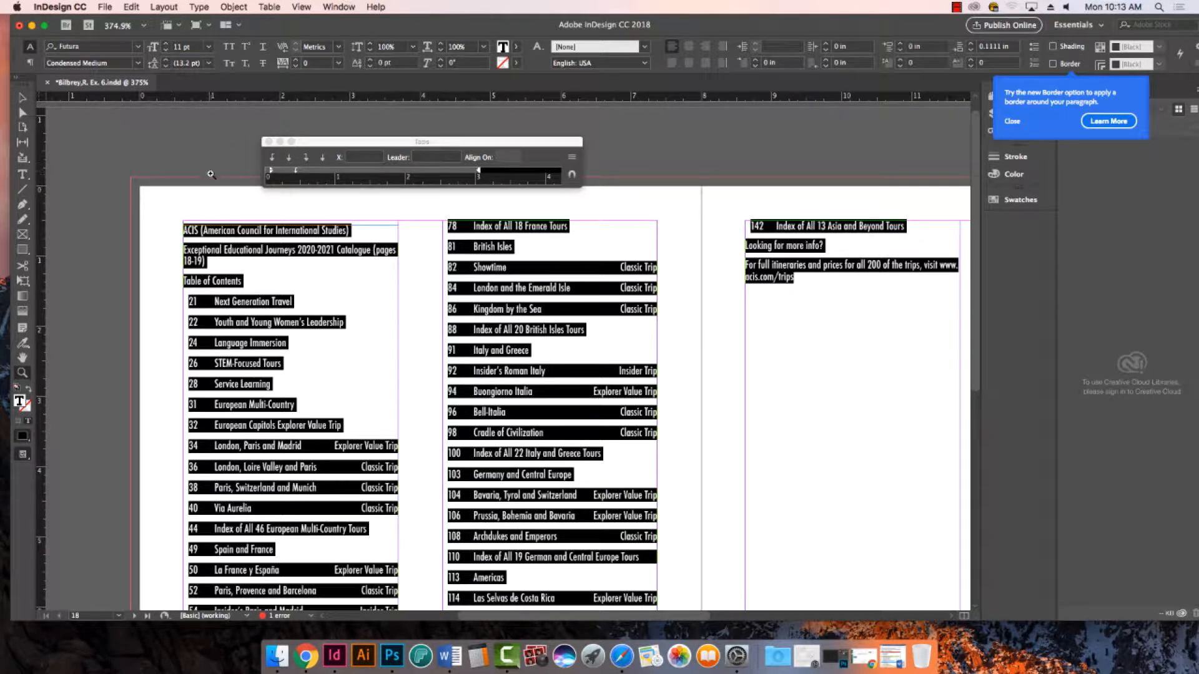
{"action": "left_click", "coordinate": [571, 175]}
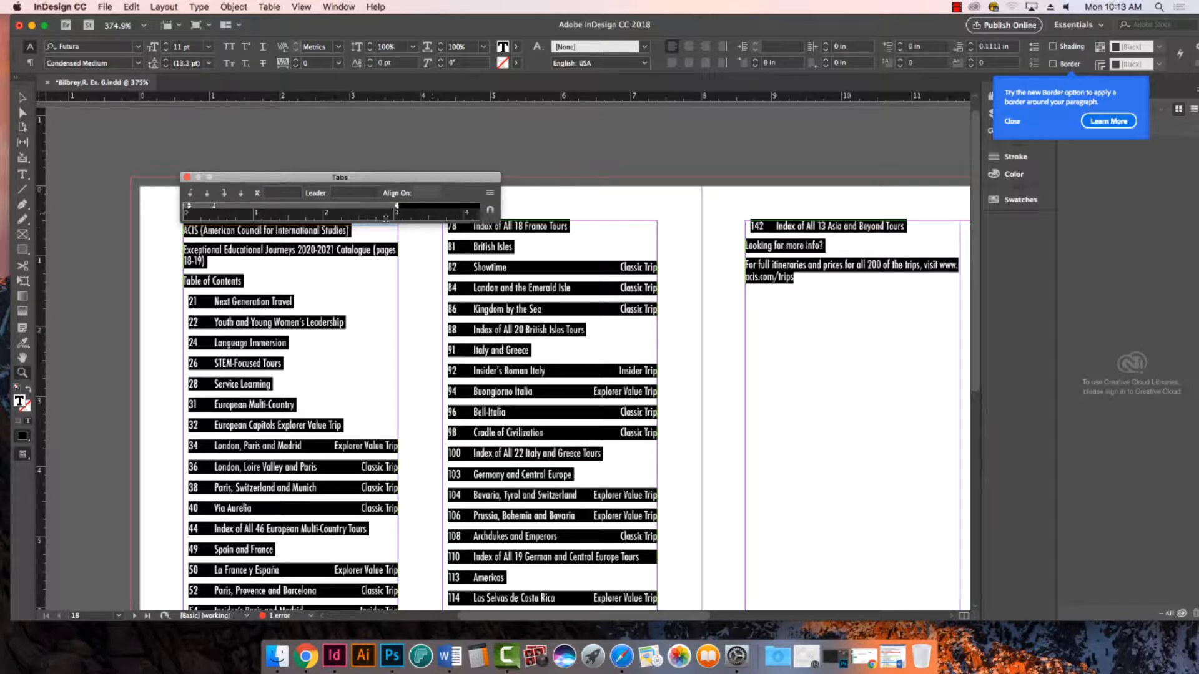
- Show the paragraph formatting controls and set the selected text's left indent to 0 in
{"action": "left_click", "coordinate": [30, 62]}
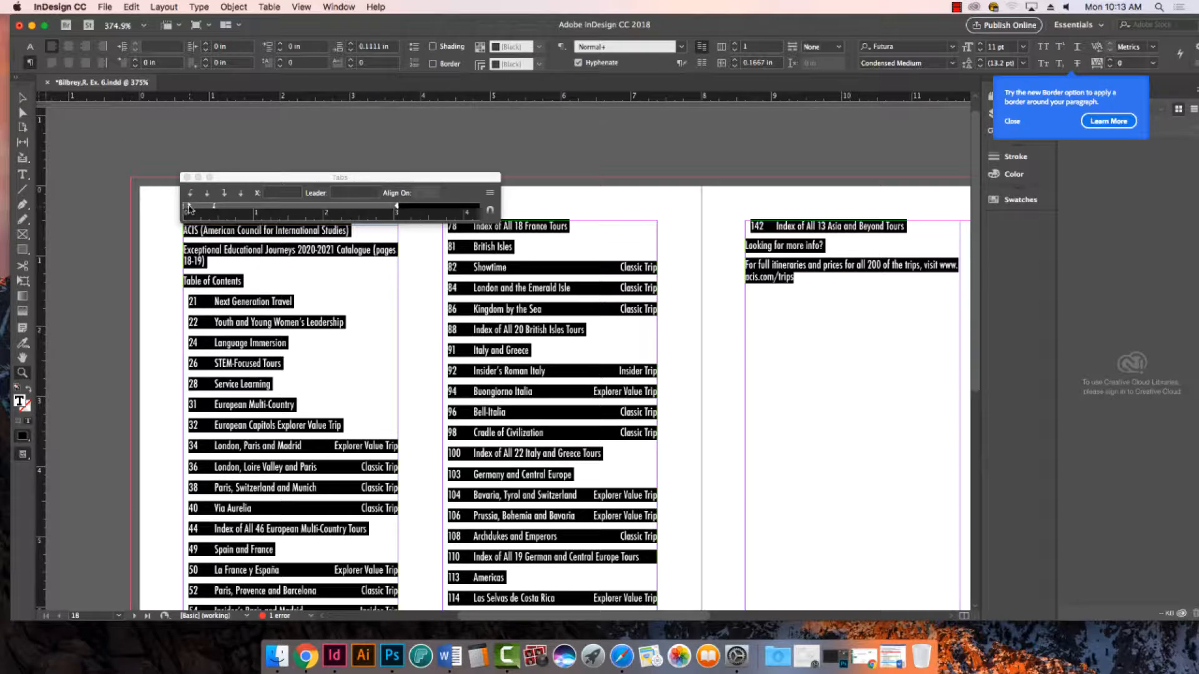
{"action": "left_click_drag", "start_coordinate": [189, 209], "coordinate": [193, 211]}
{"action": "left_click", "coordinate": [336, 209]}
{"action": "left_click_drag", "start_coordinate": [334, 206], "coordinate": [485, 299]}
{"action": "left_click", "coordinate": [162, 45]}
{"action": "type", "text": "0"}
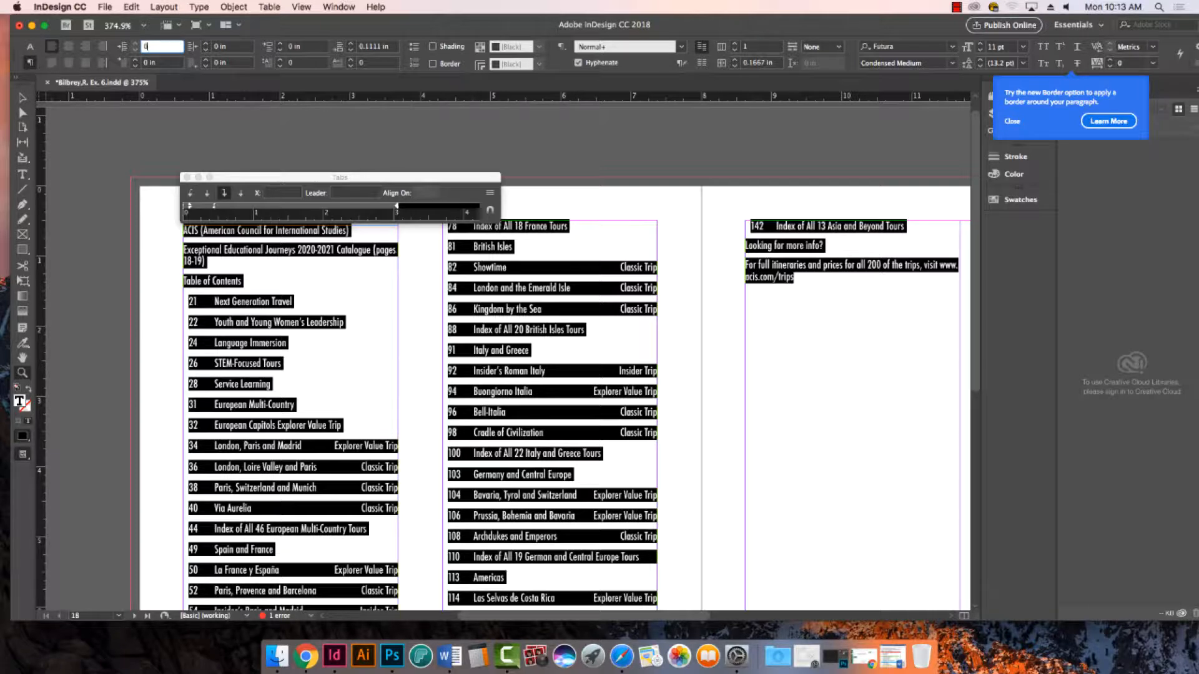
{"action": "key", "text": "Tab"}
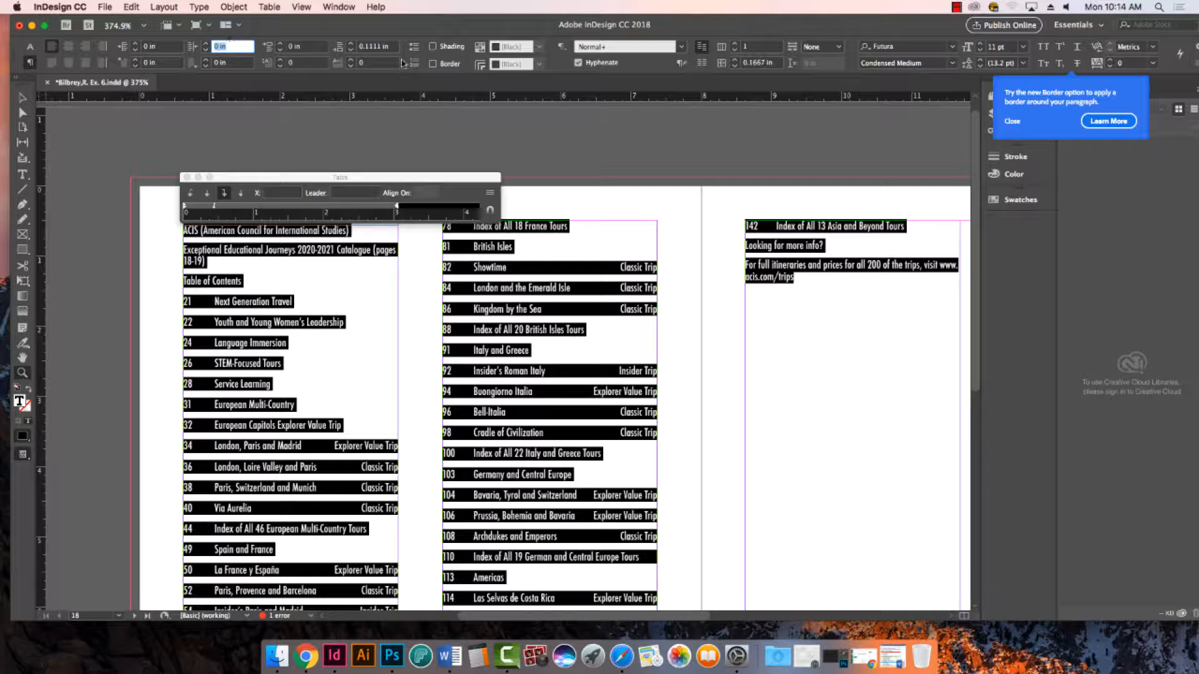
- Set the space after the selected paragraphs to 0
{"action": "double_click", "coordinate": [377, 49]}
{"action": "triple_click", "coordinate": [377, 49]}
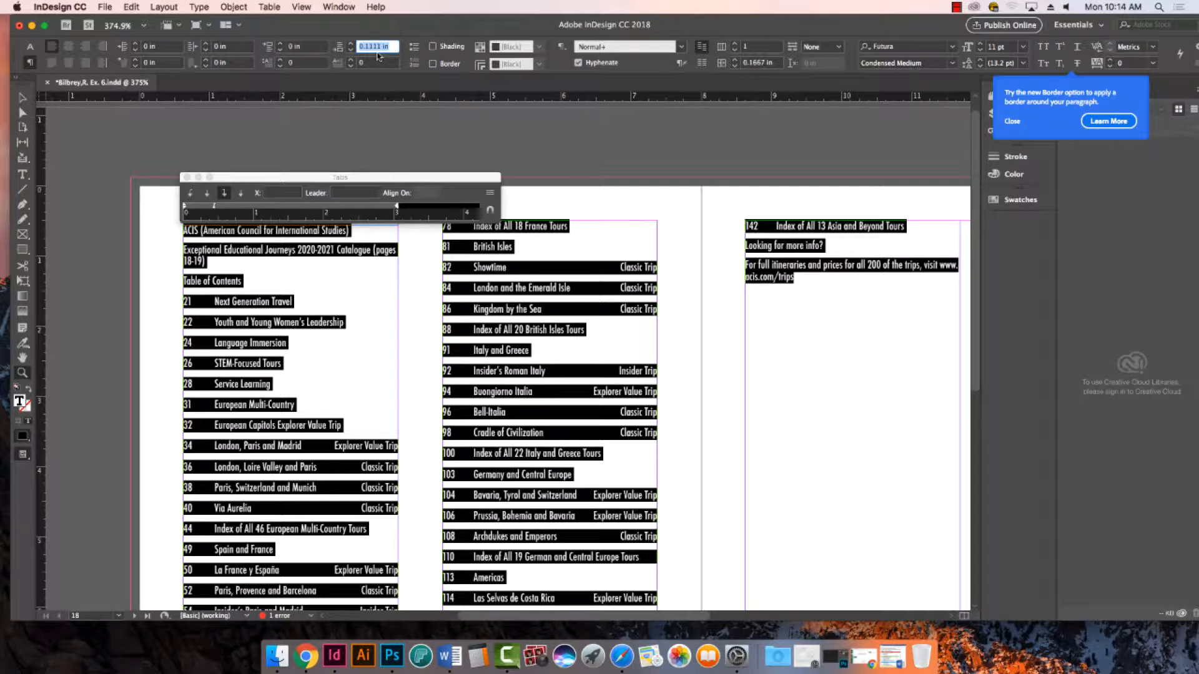
{"action": "type", "text": "0"}
{"action": "key", "text": "Tab"}
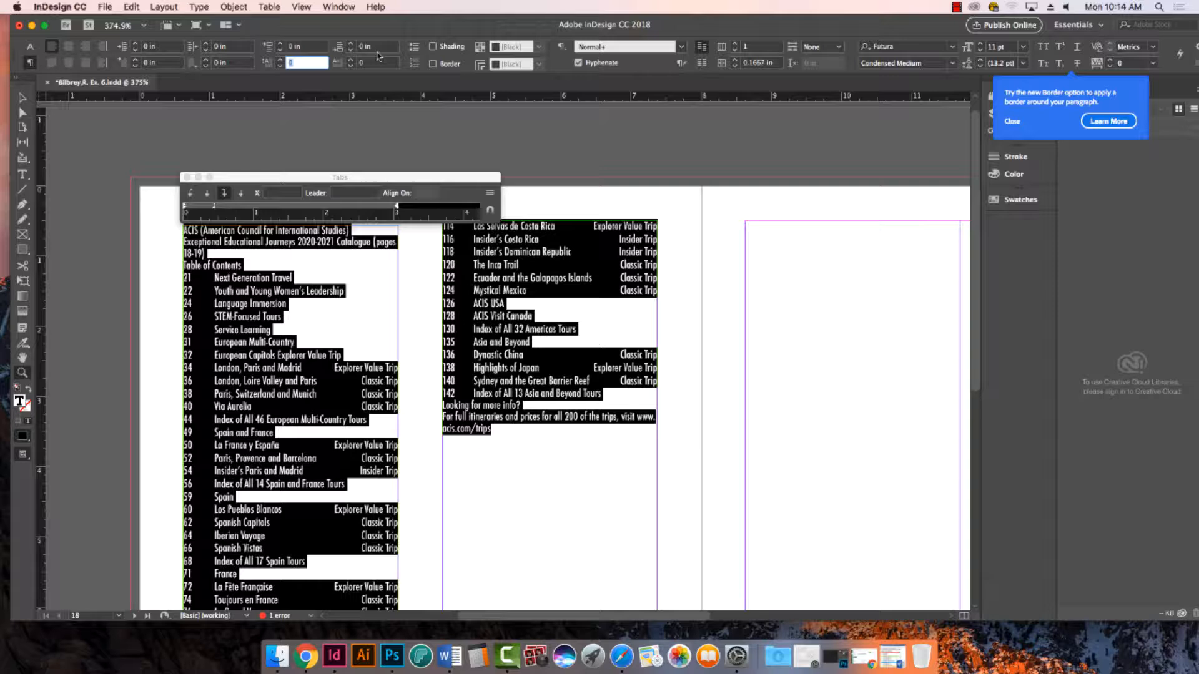
- Check the selected paragraphs' left indent, right indent and space after in the paragraph formatting controls
{"action": "left_click", "coordinate": [26, 65]}
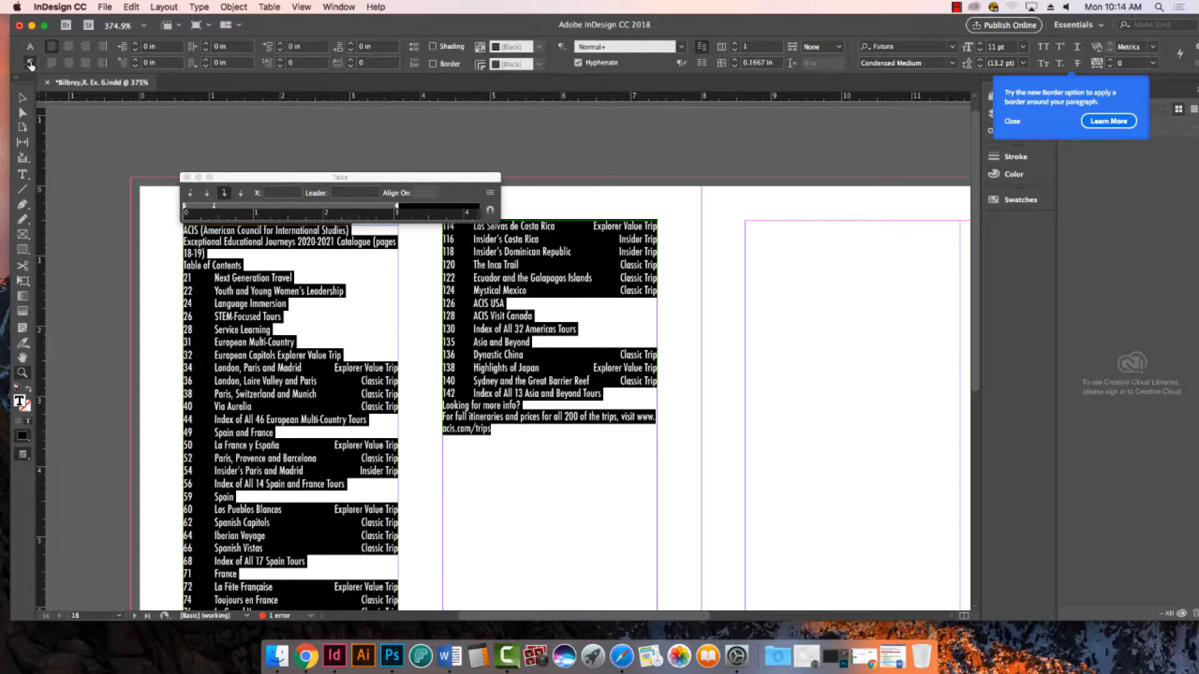
{"action": "left_click", "coordinate": [162, 47]}
{"action": "left_click", "coordinate": [226, 50]}
{"action": "left_click", "coordinate": [383, 48]}
{"action": "type", "text": "8pt"}
{"action": "key", "text": "Return"}
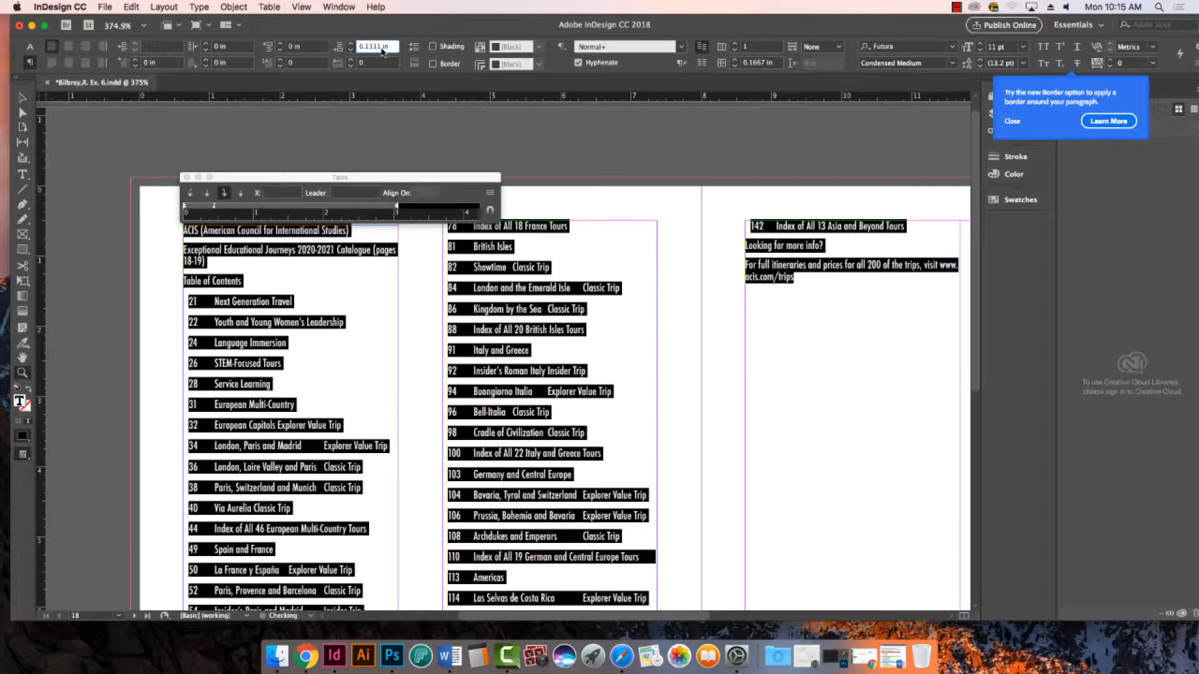
- Undo the recent indent, spacing and tab changes, redo the Futura Condensed Medium text attributes, and close the Tabs ruler
{"action": "key", "text": "super+z"}
{"action": "key", "text": "super+z"}
{"action": "key", "text": "super+z"}
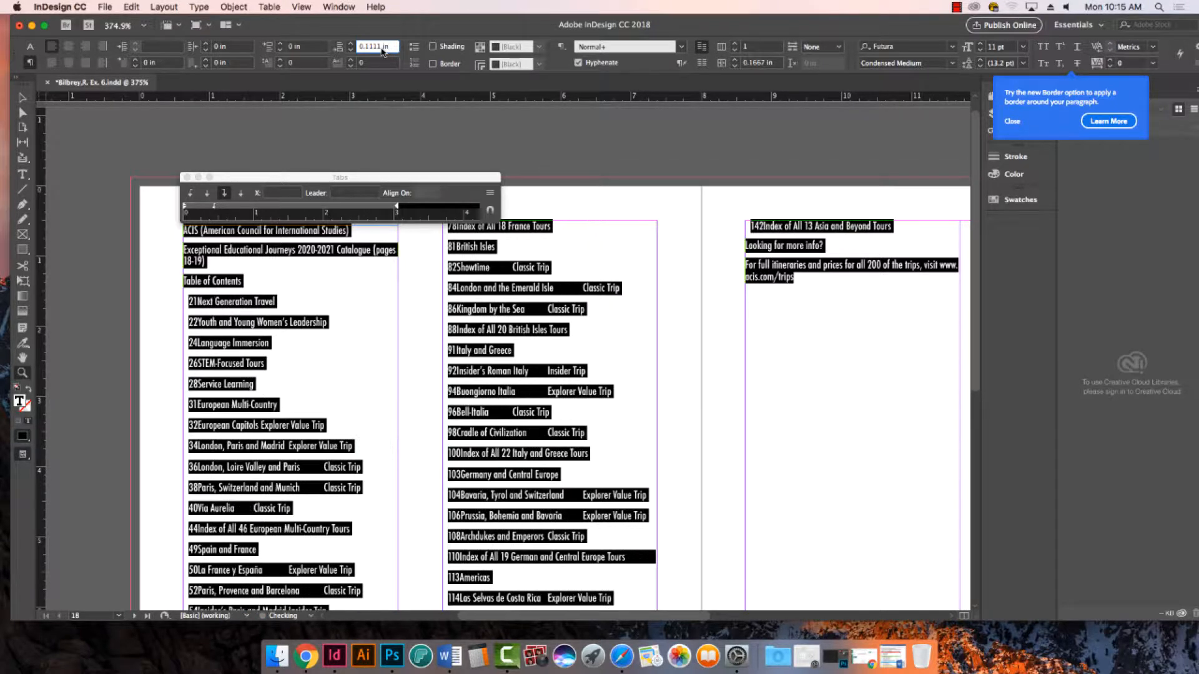
{"action": "key", "text": "super+z"}
{"action": "key", "text": "super+z"}
{"action": "key", "text": "super+z"}
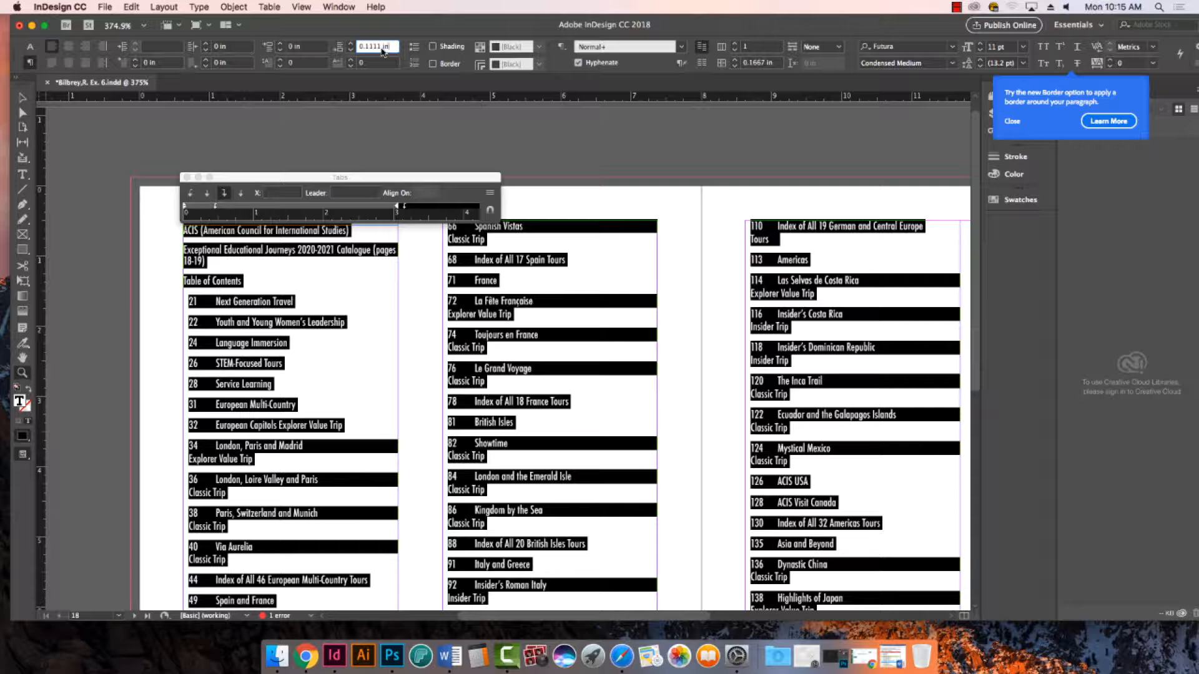
{"action": "key", "text": "super+z"}
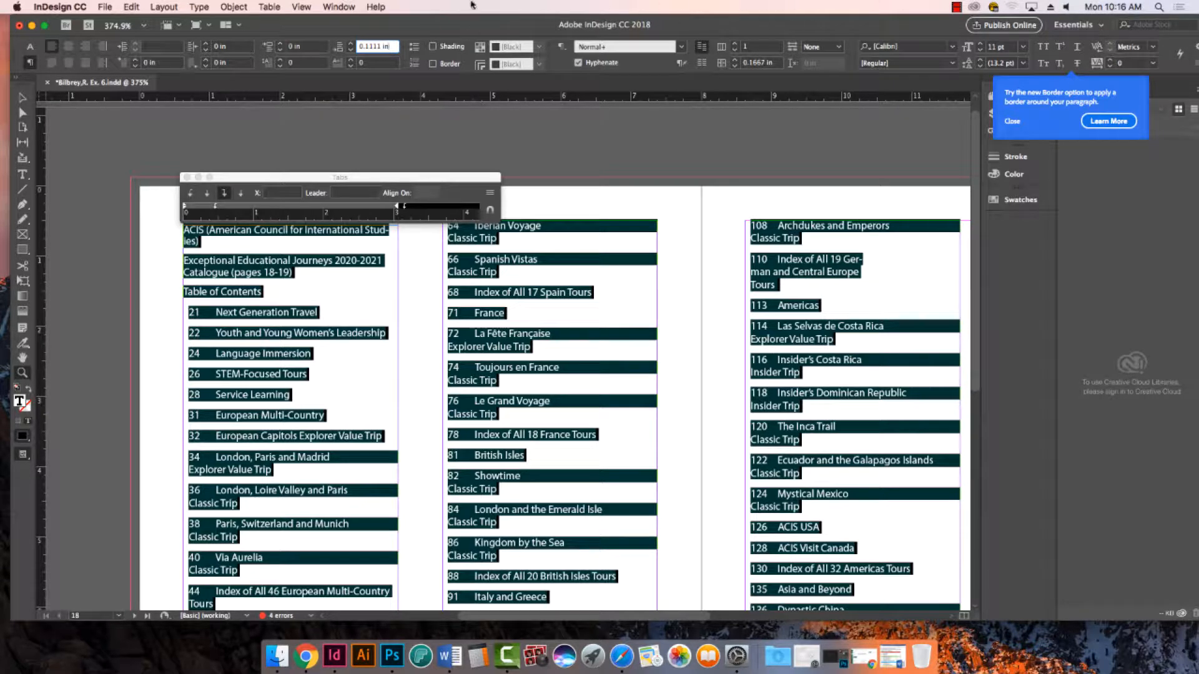
{"action": "left_click", "coordinate": [132, 7]}
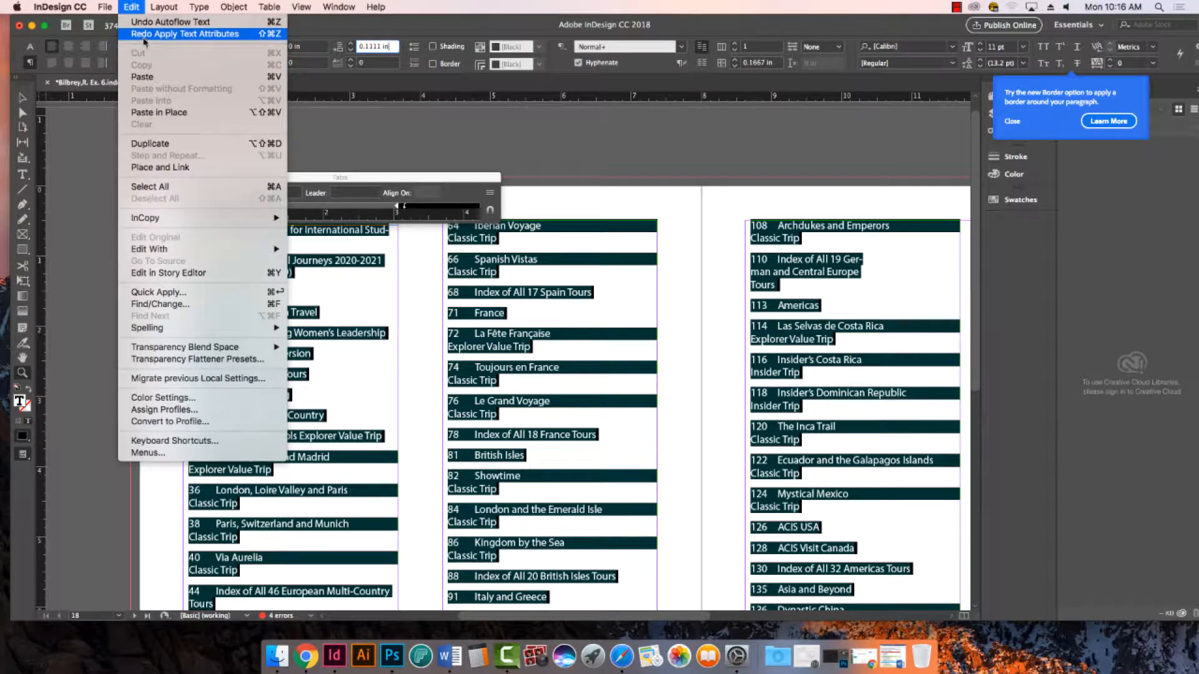
{"action": "key", "text": "Return"}
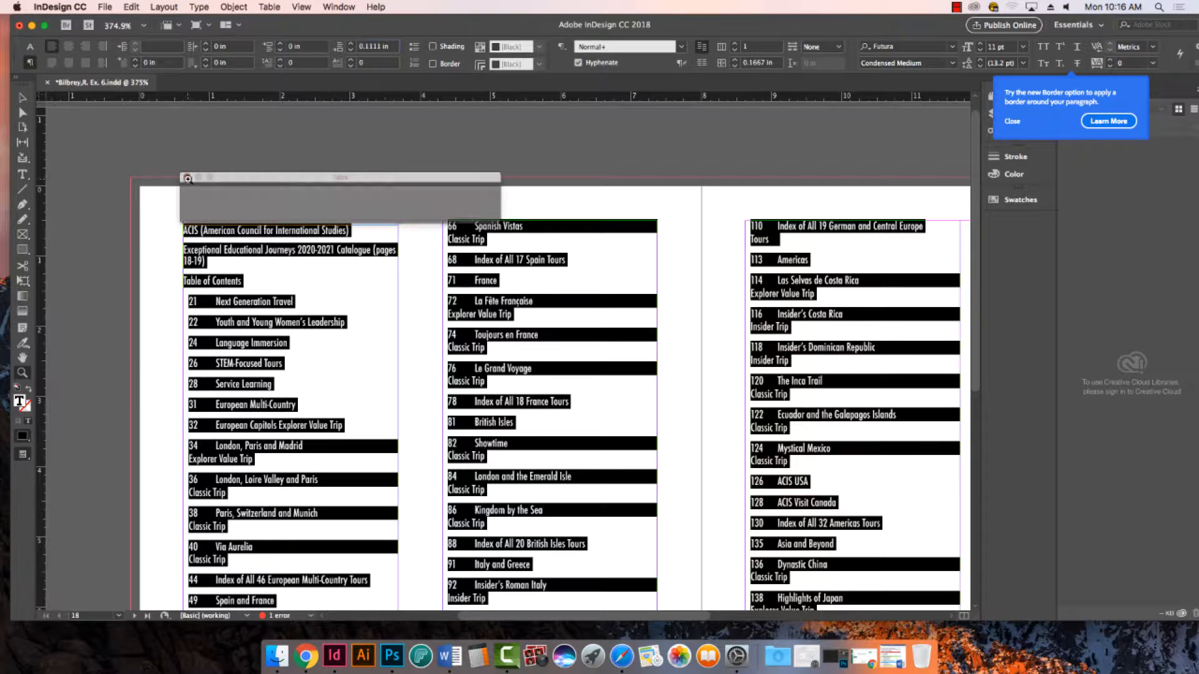
{"action": "left_click", "coordinate": [640, 259], "text": "alt"}
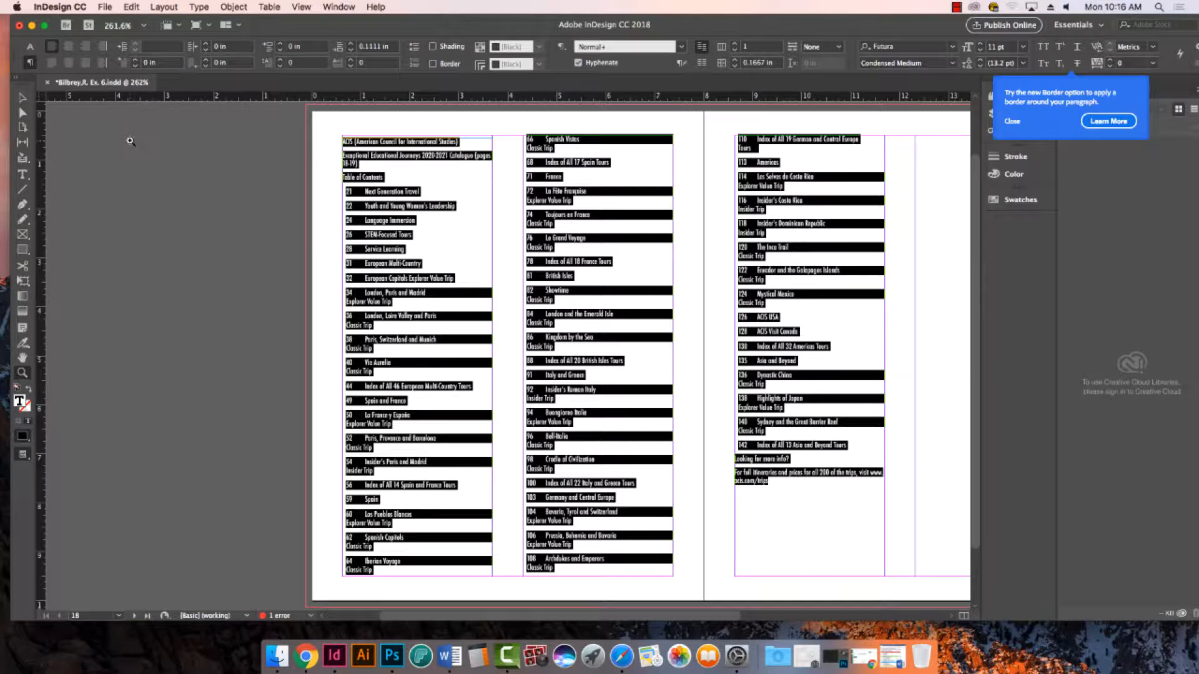
- Set the selected paragraphs' left indent to 0 in and their space after to 0 in
{"action": "left_click", "coordinate": [29, 63]}
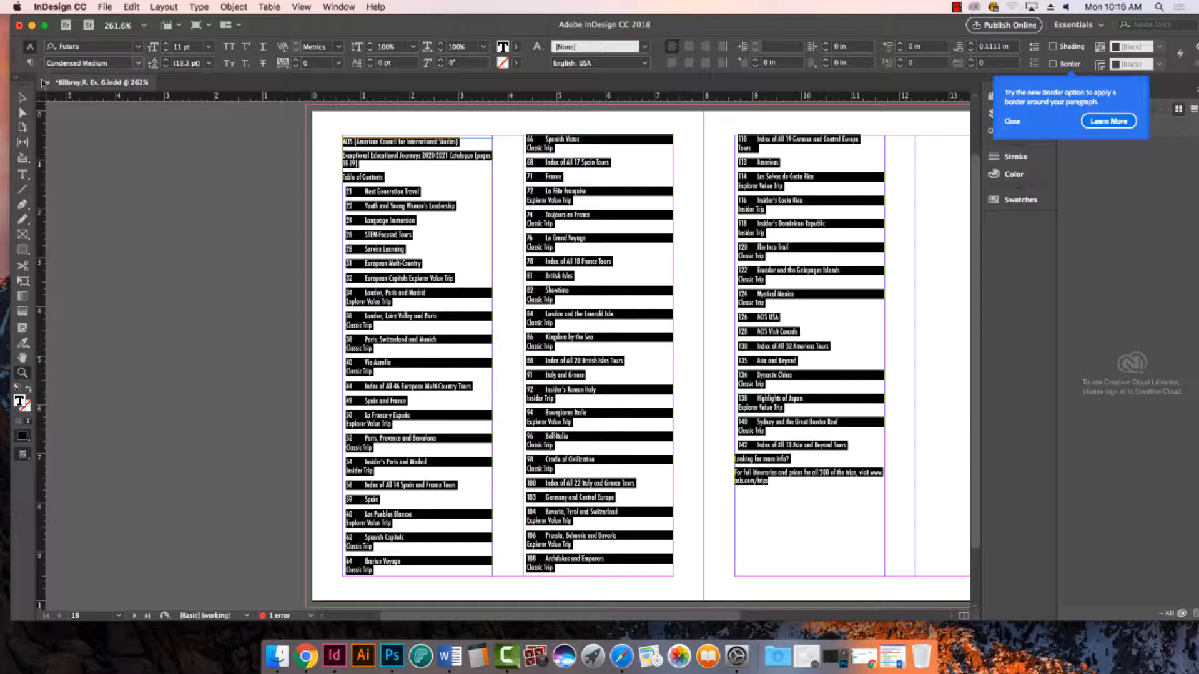
{"action": "left_click", "coordinate": [29, 63]}
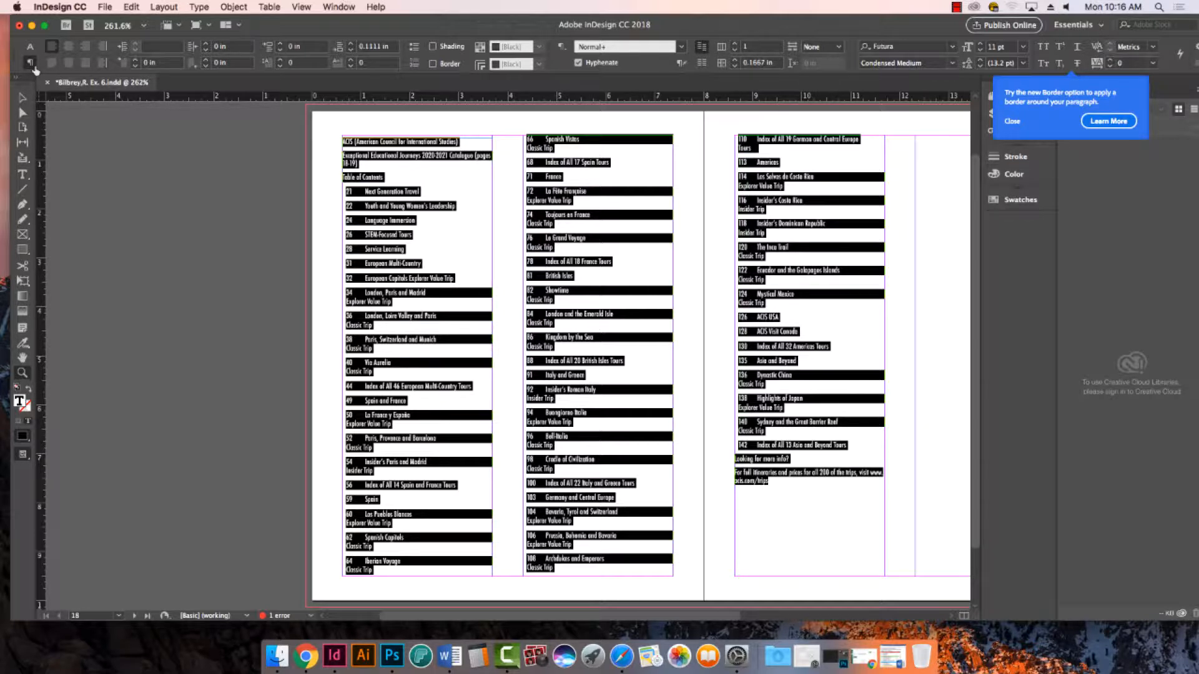
{"action": "left_click", "coordinate": [159, 48]}
{"action": "type", "text": "0"}
{"action": "key", "text": "Tab"}
{"action": "key", "text": "Tab"}
{"action": "key", "text": "Tab"}
{"action": "key", "text": "Tab"}
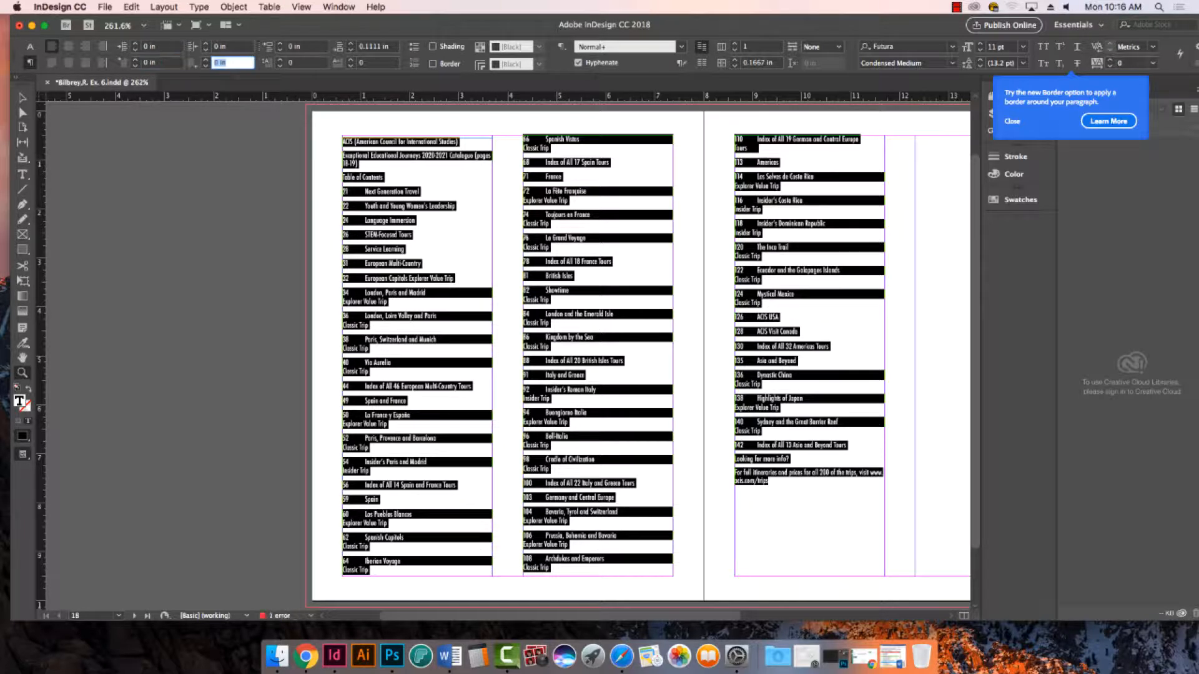
{"action": "type", "text": "0"}
{"action": "key", "text": "Tab"}
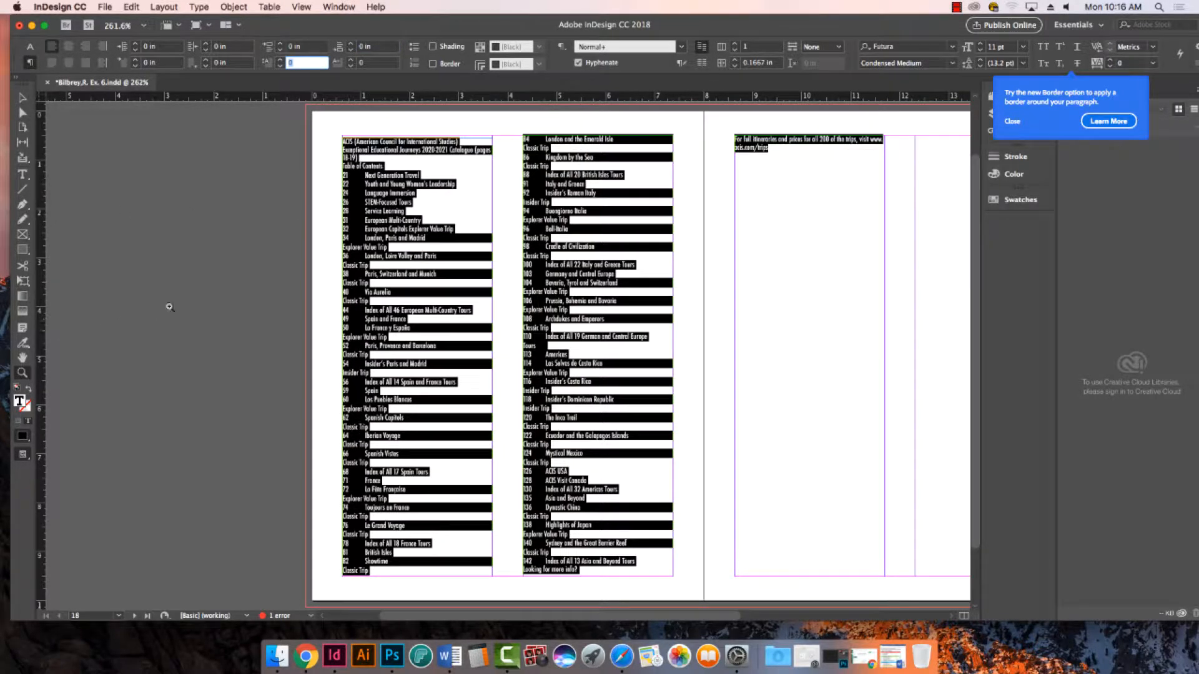
- Clear the selection and select all the table of contents text again from an insertion point in the first column
{"action": "left_click", "coordinate": [23, 98]}
{"action": "left_click", "coordinate": [194, 161]}
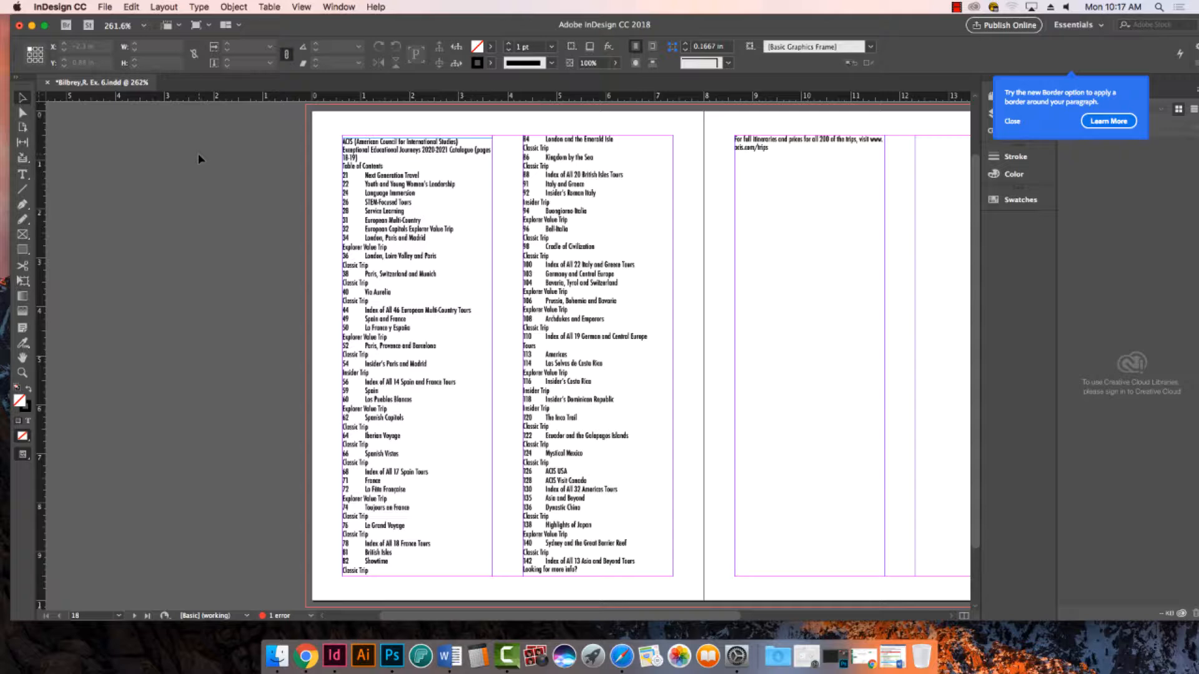
{"action": "left_click", "coordinate": [23, 175]}
{"action": "left_click", "coordinate": [406, 219]}
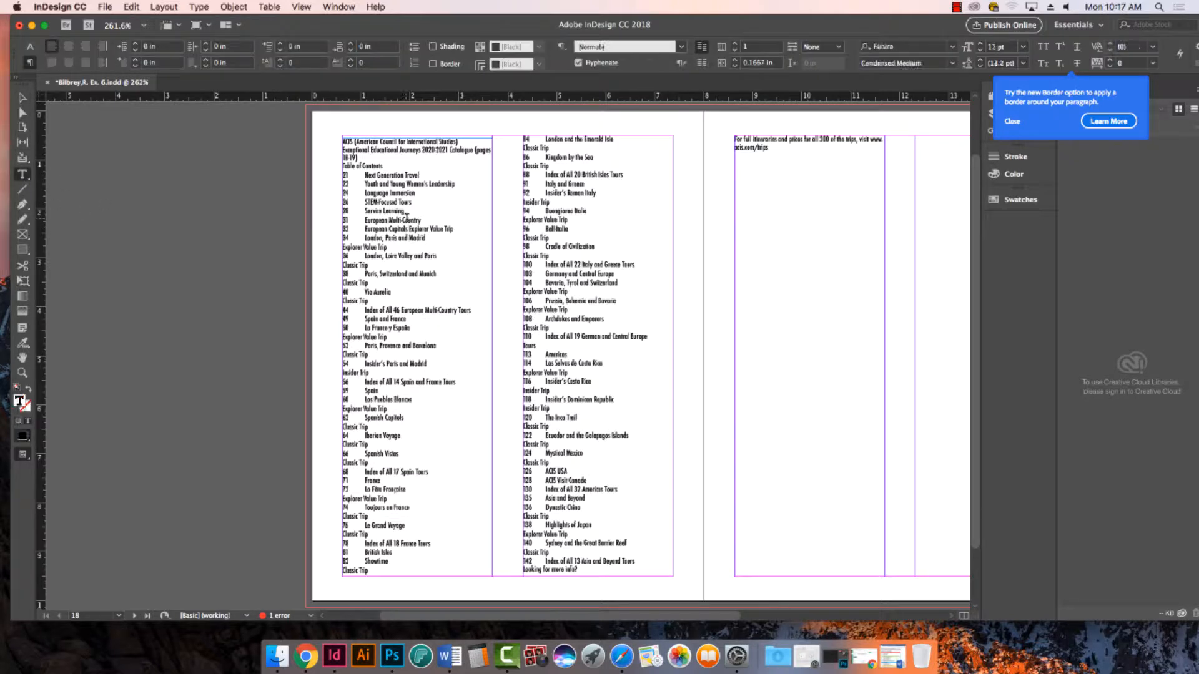
{"action": "key", "text": "super+a"}
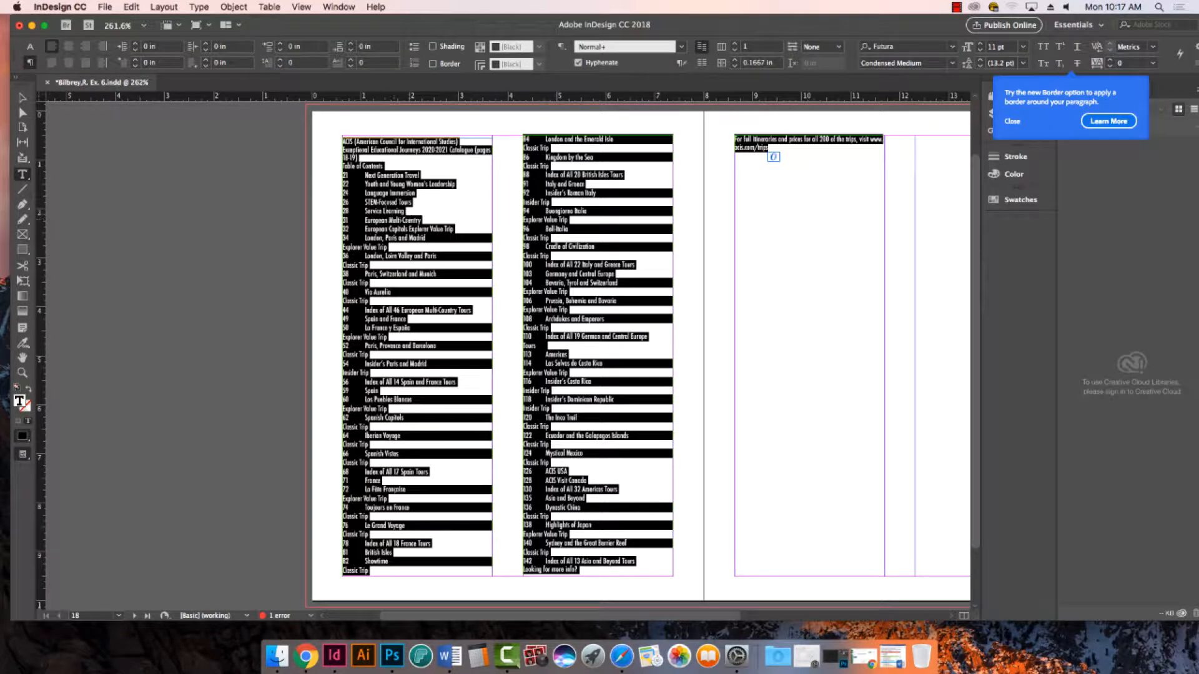
- Show the Tabs ruler and position it above the first column's text frame
{"action": "left_click", "coordinate": [199, 7]}
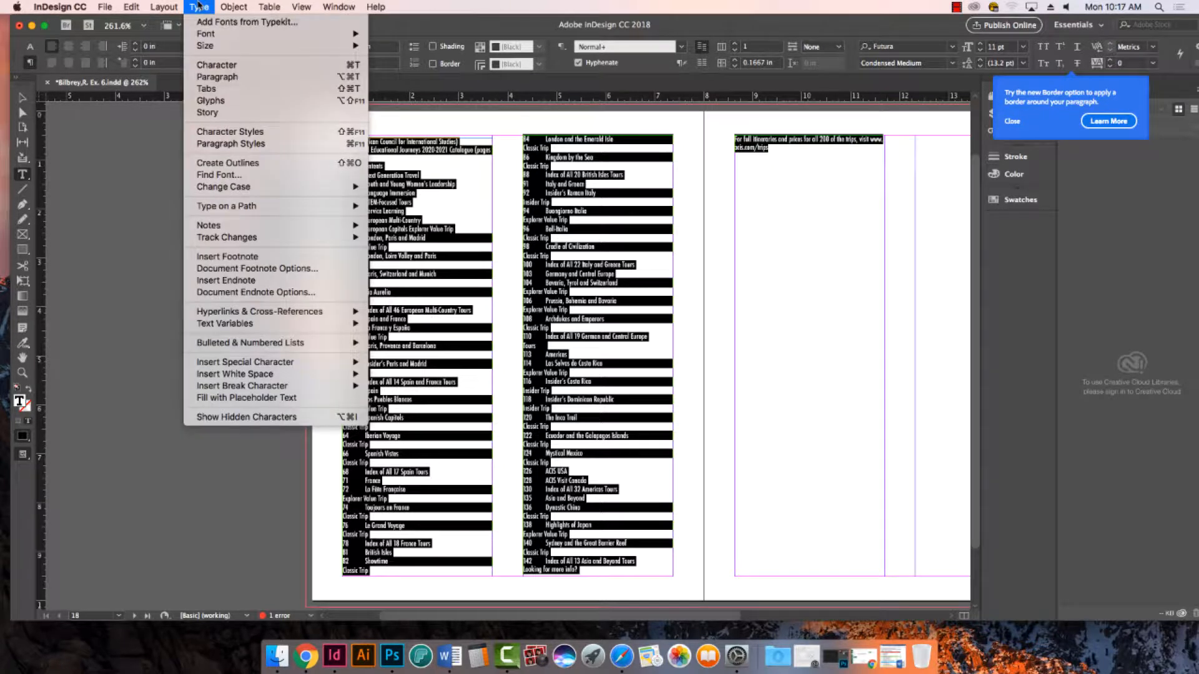
{"action": "left_click", "coordinate": [213, 88]}
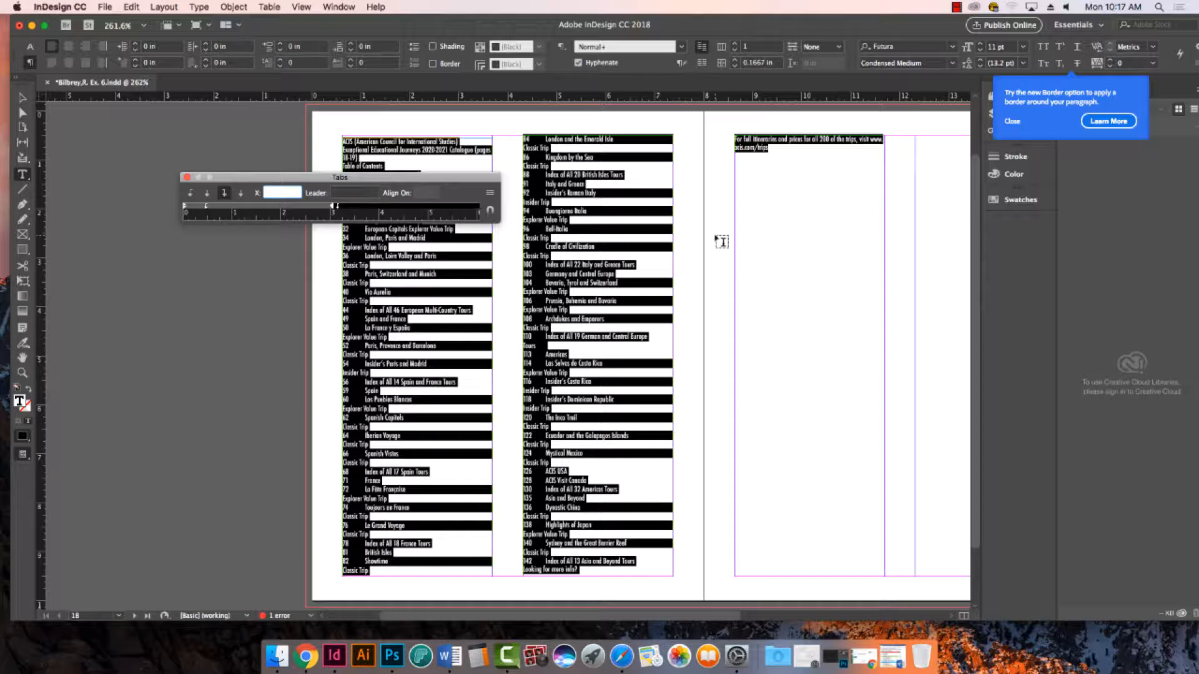
{"action": "left_click", "coordinate": [491, 213]}
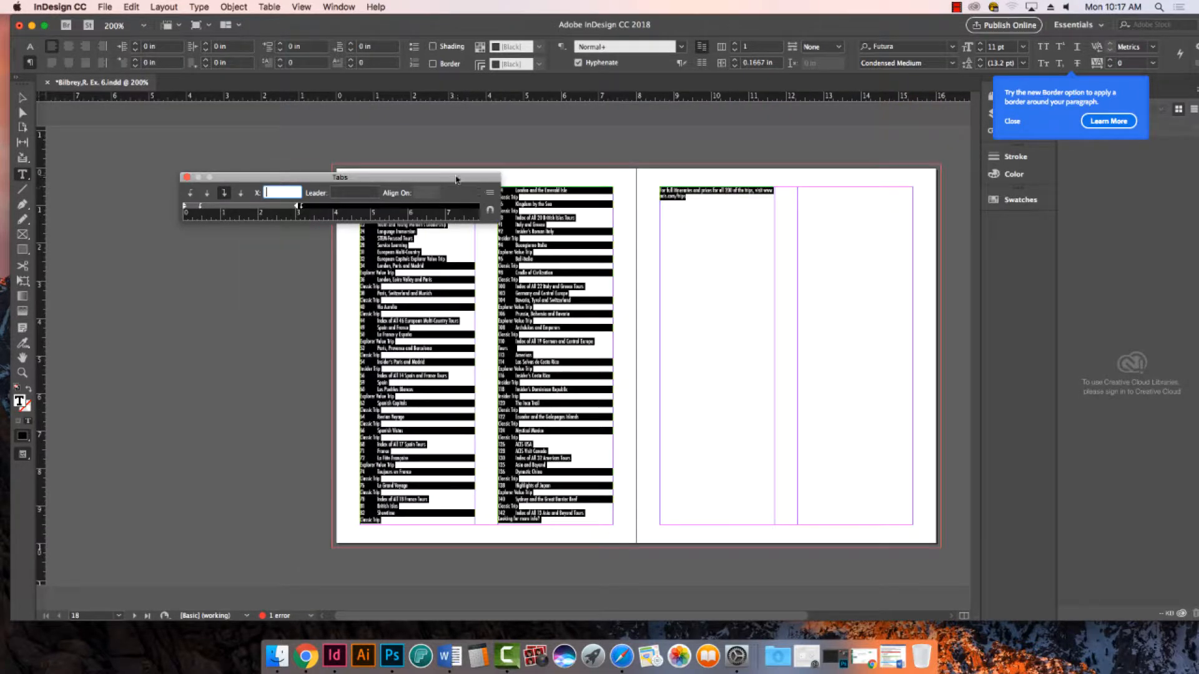
{"action": "left_click", "coordinate": [491, 212]}
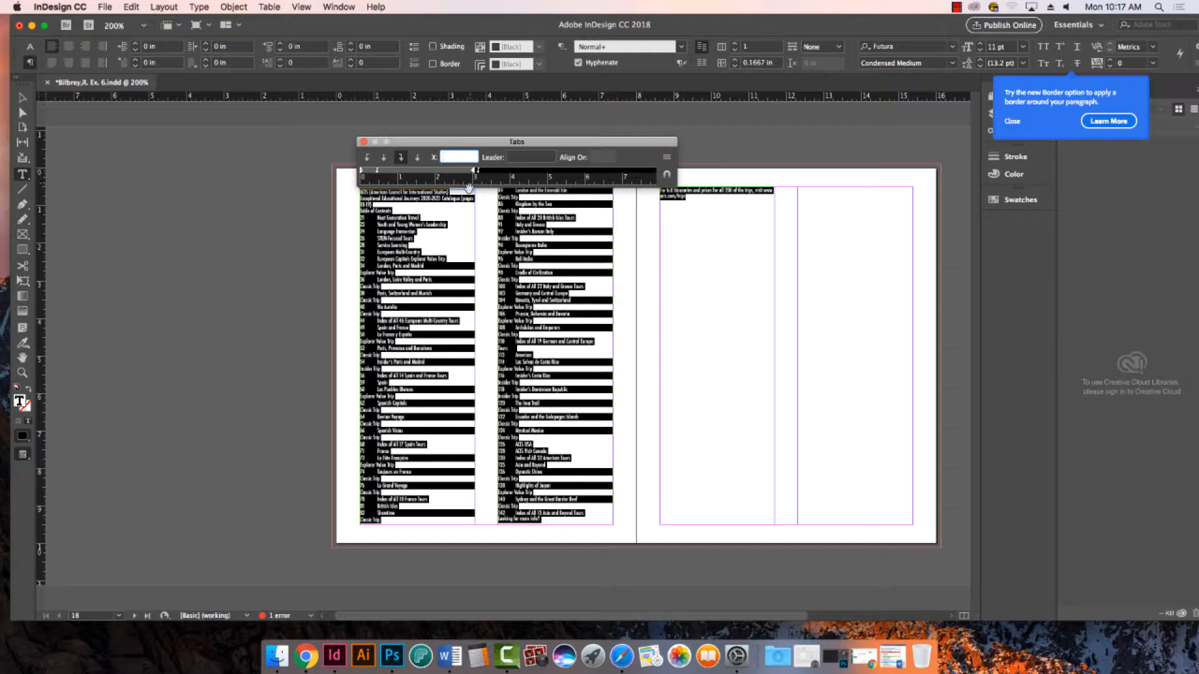
{"action": "key", "text": "super+minus"}
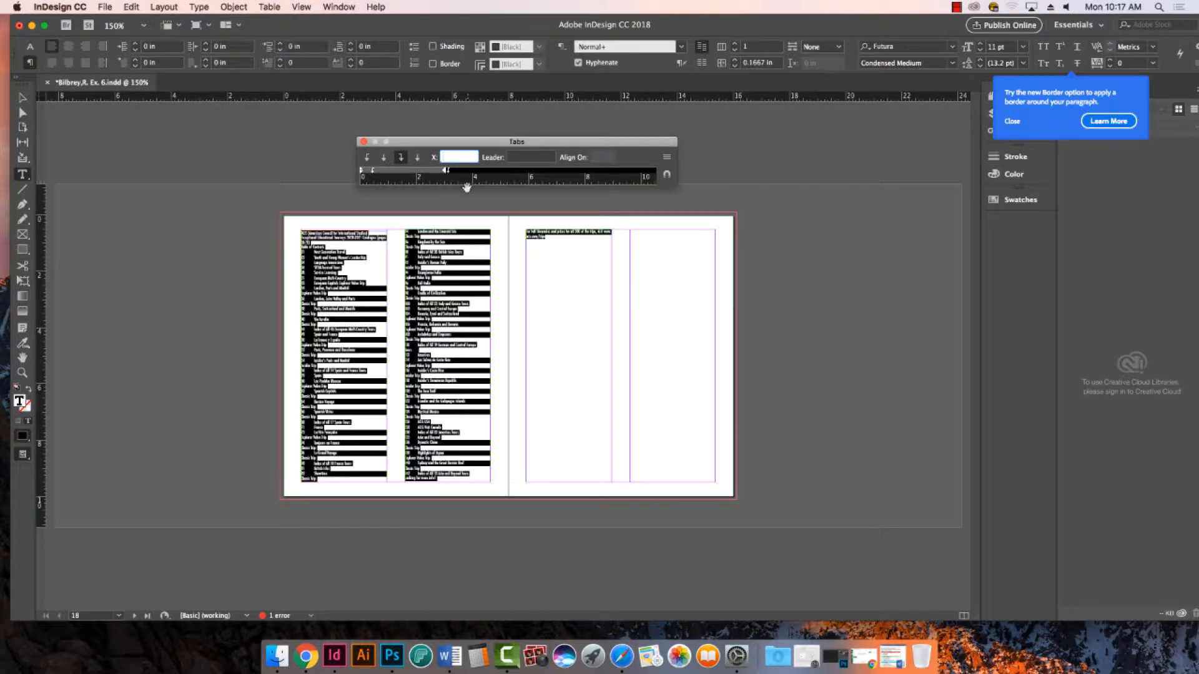
{"action": "key", "text": "super+equal"}
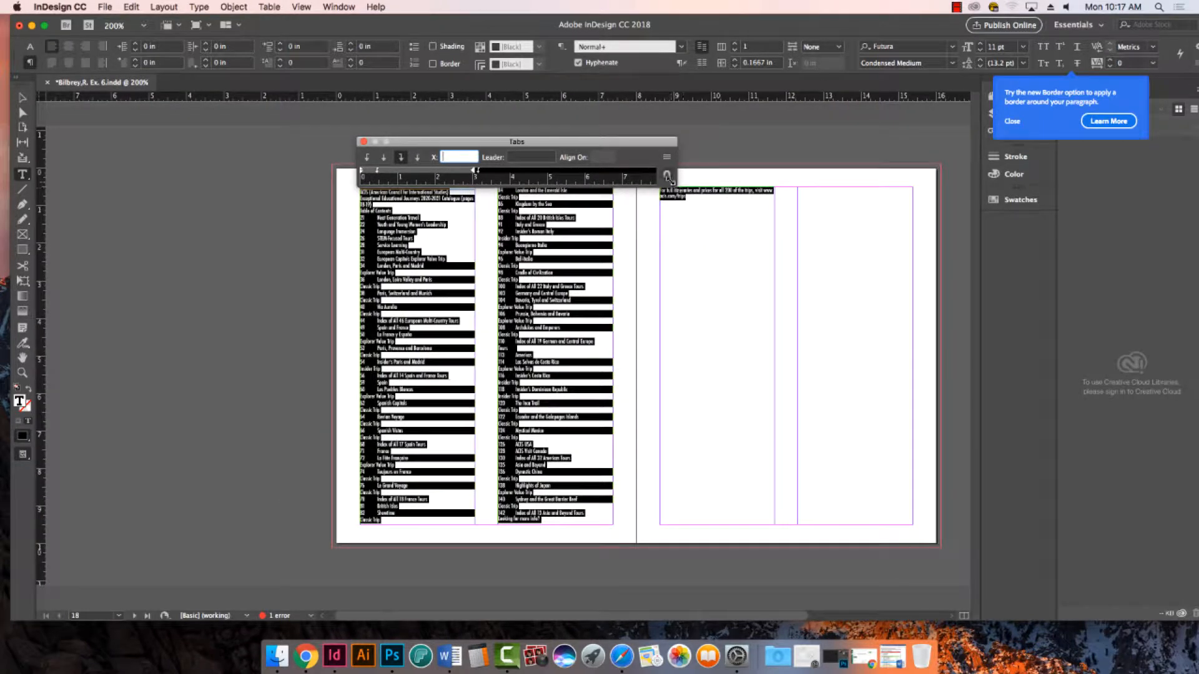
- Enlarge the first two columns to 400% and move the Tabs ruler close above the first column
{"action": "left_click", "coordinate": [22, 373]}
{"action": "left_click_drag", "start_coordinate": [319, 177], "coordinate": [590, 357]}
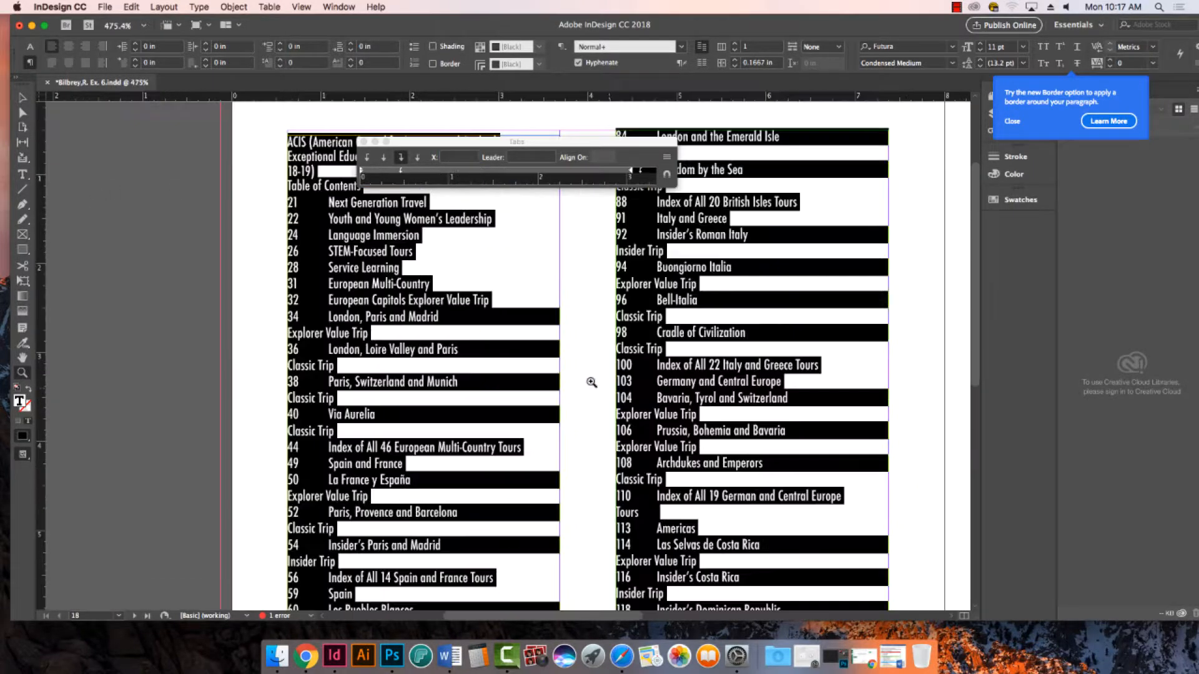
{"action": "scroll", "coordinate": [458, 341], "scroll_direction": "down", "scroll_amount": 5}
{"action": "scroll", "coordinate": [457, 341], "scroll_direction": "up", "scroll_amount": 10}
{"action": "scroll", "coordinate": [459, 337], "scroll_direction": "down", "scroll_amount": 4}
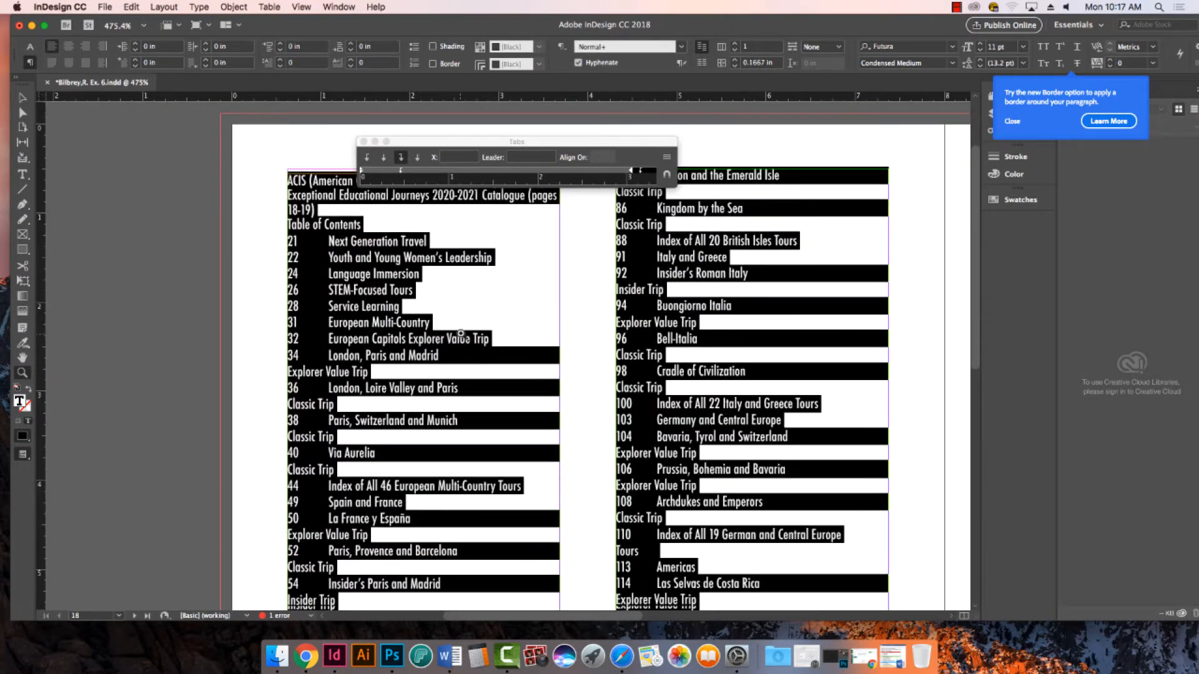
{"action": "left_click", "coordinate": [460, 333], "text": "alt"}
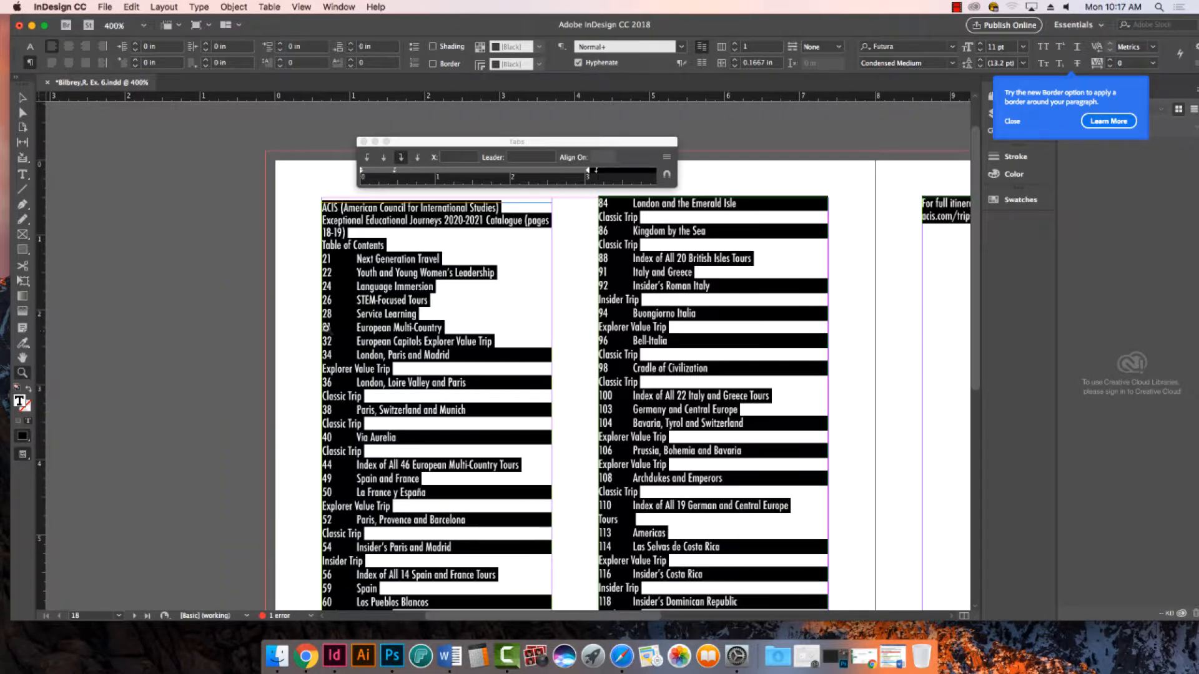
{"action": "left_click", "coordinate": [22, 99]}
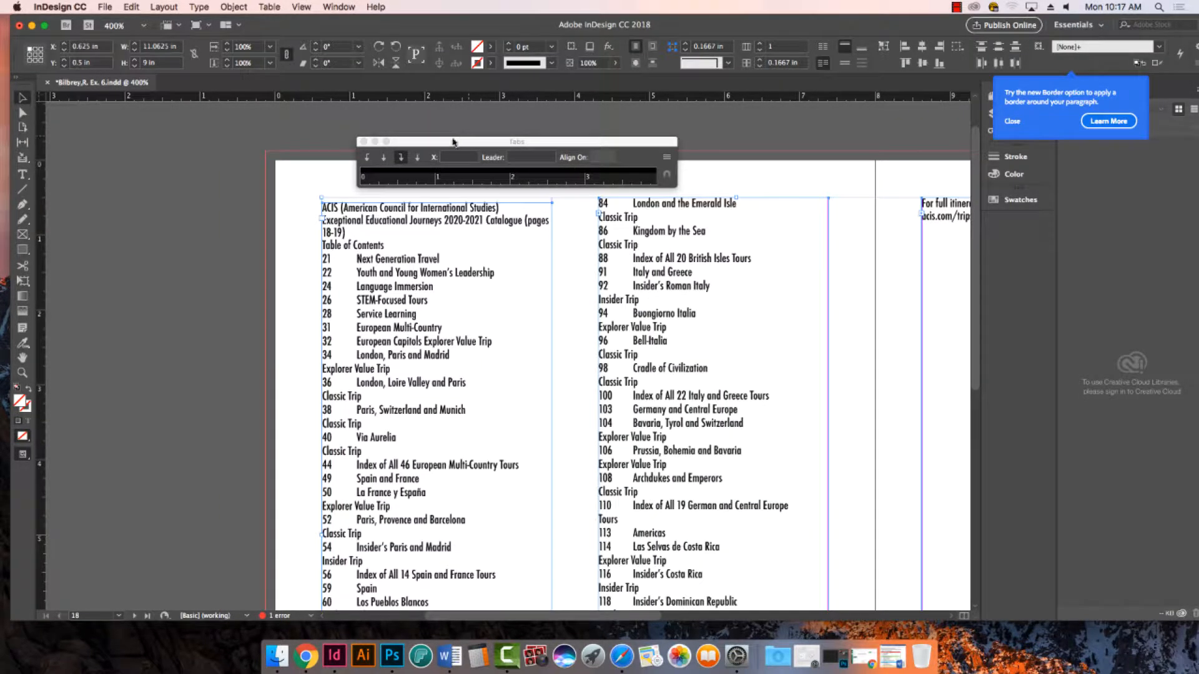
{"action": "left_click_drag", "start_coordinate": [453, 142], "coordinate": [436, 143]}
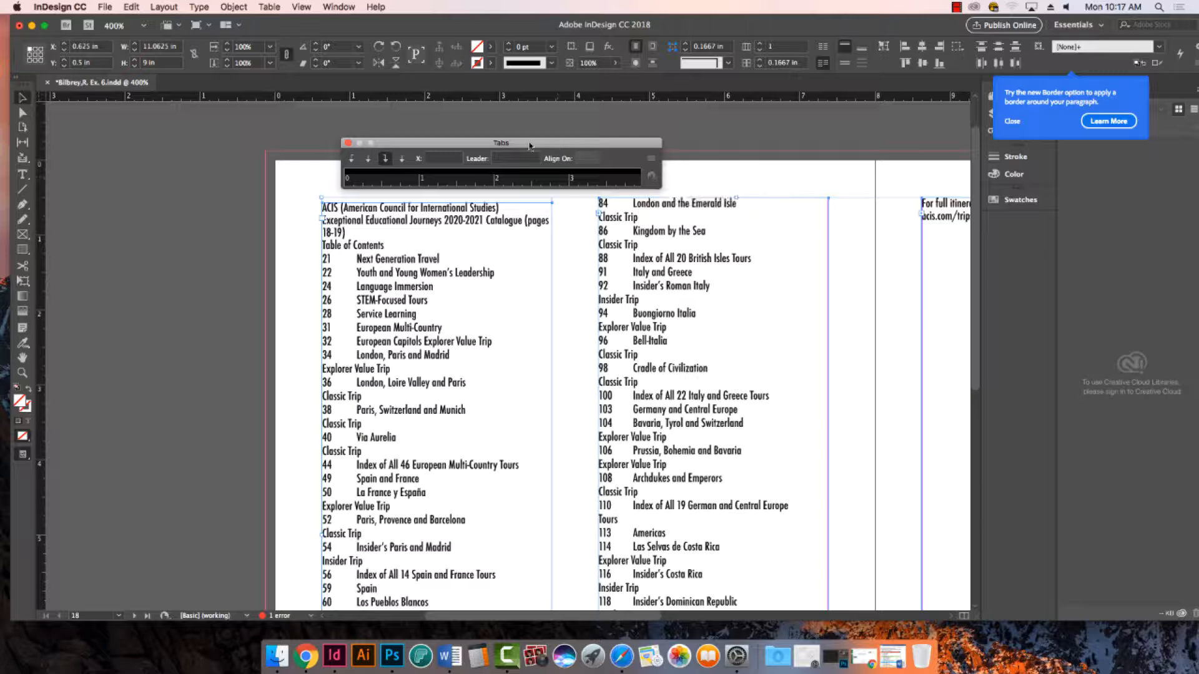
{"action": "left_click_drag", "start_coordinate": [567, 145], "coordinate": [540, 149]}
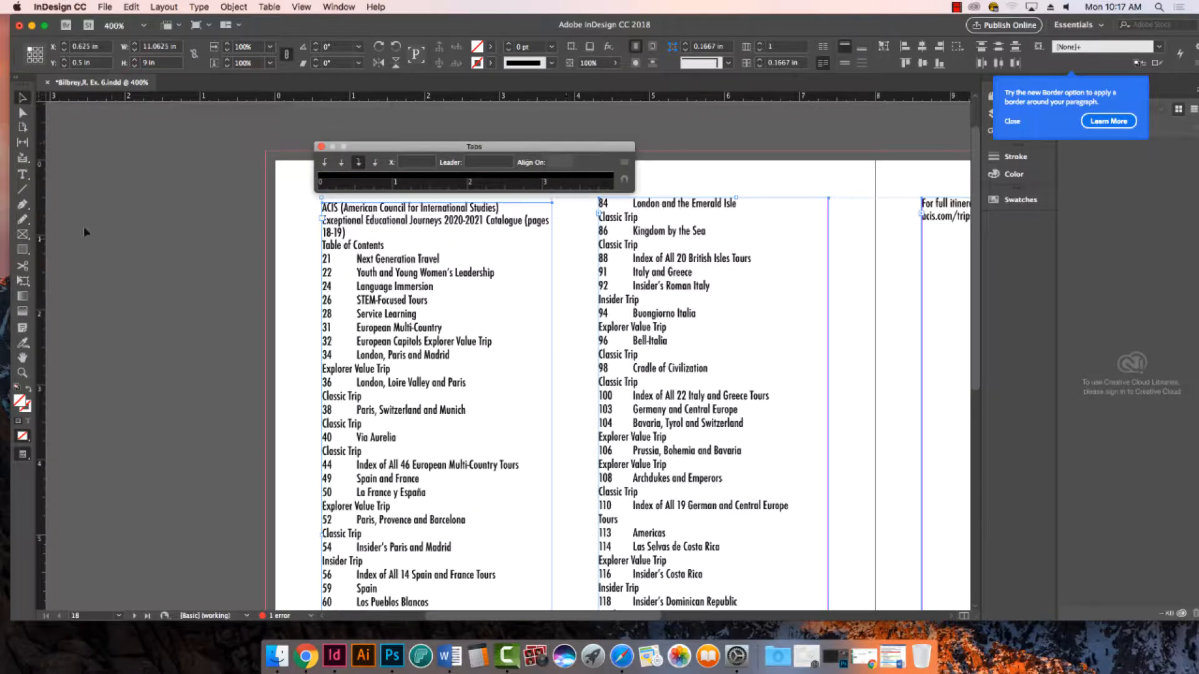
- Select all the table of contents text and snap the Tabs ruler above its text frame
{"action": "double_click", "coordinate": [396, 288]}
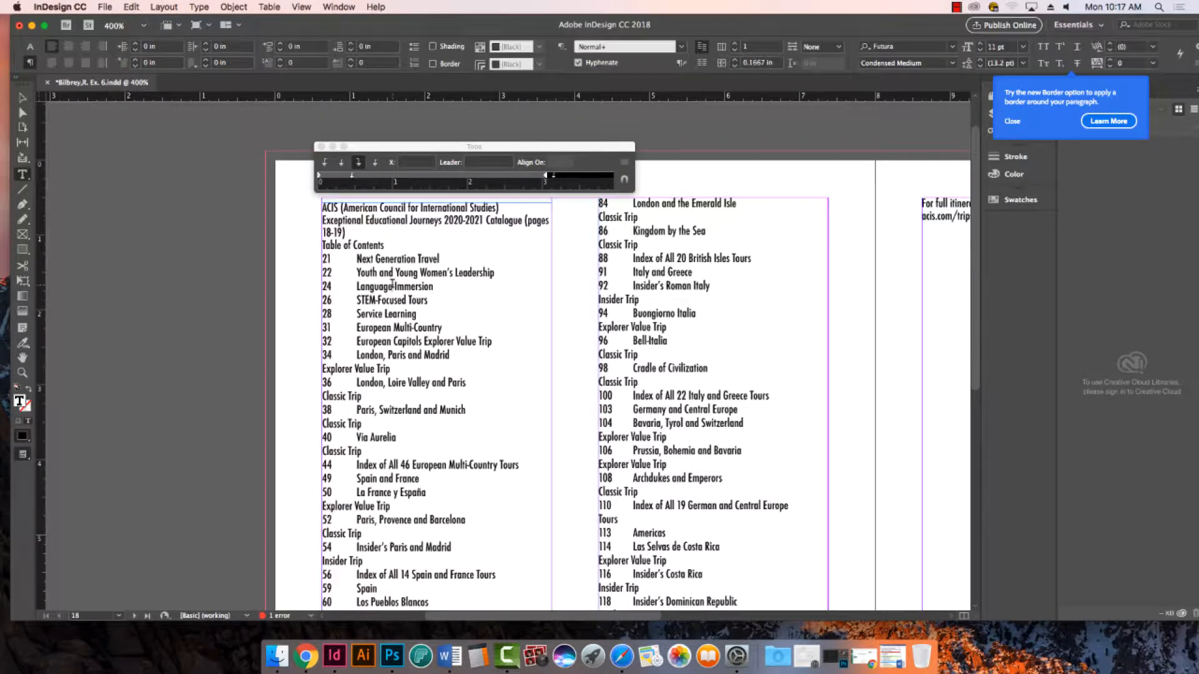
{"action": "triple_click", "coordinate": [396, 288]}
{"action": "key", "text": "super+a"}
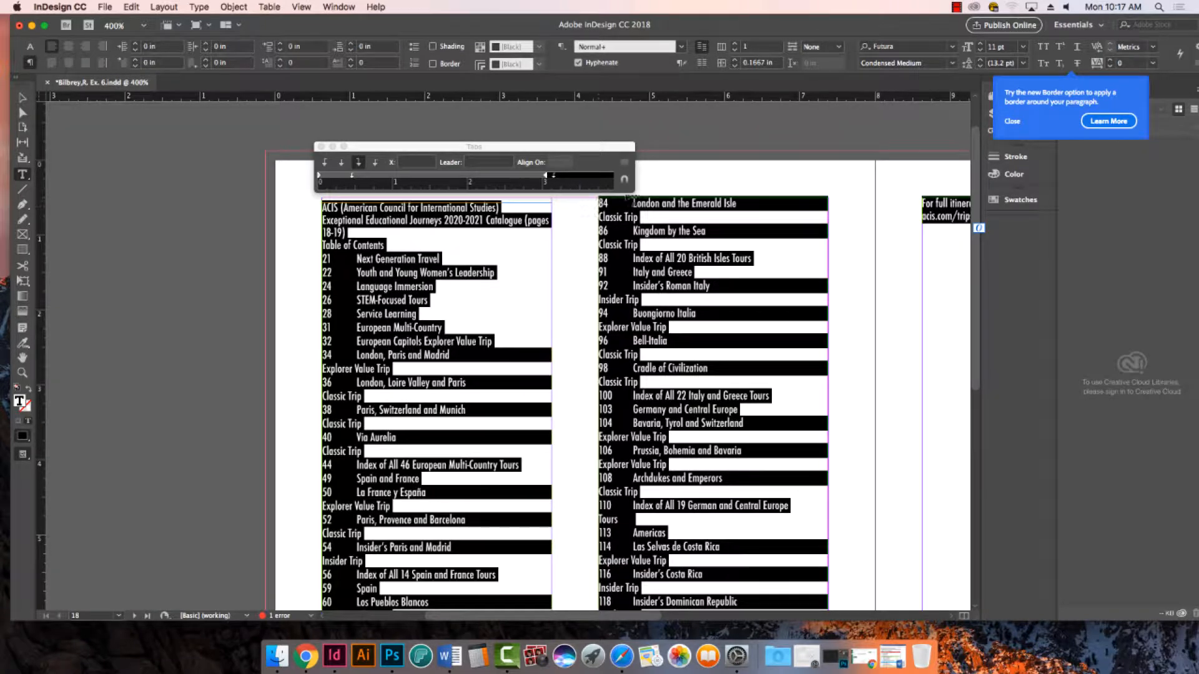
{"action": "left_click", "coordinate": [625, 182]}
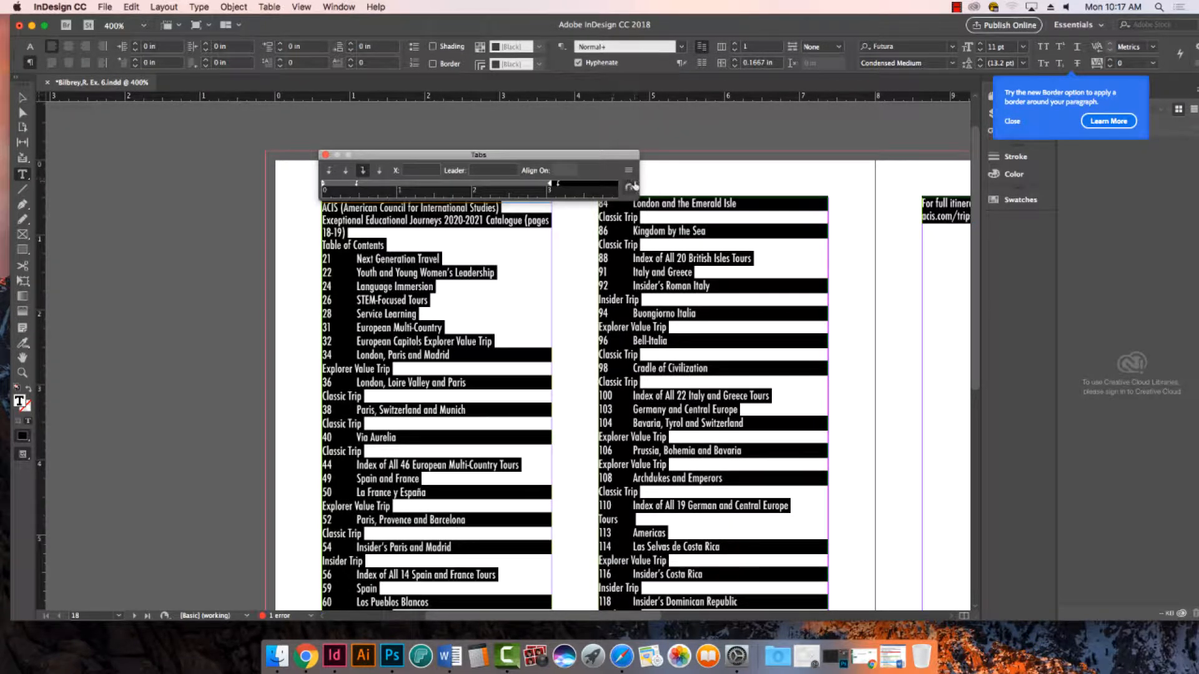
- Remove the right-justified tab stop just past 3 in and move the first left-justified tab stop to 0.3056 in
{"action": "left_click_drag", "start_coordinate": [638, 183], "coordinate": [590, 175]}
{"action": "left_click_drag", "start_coordinate": [558, 185], "coordinate": [584, 426]}
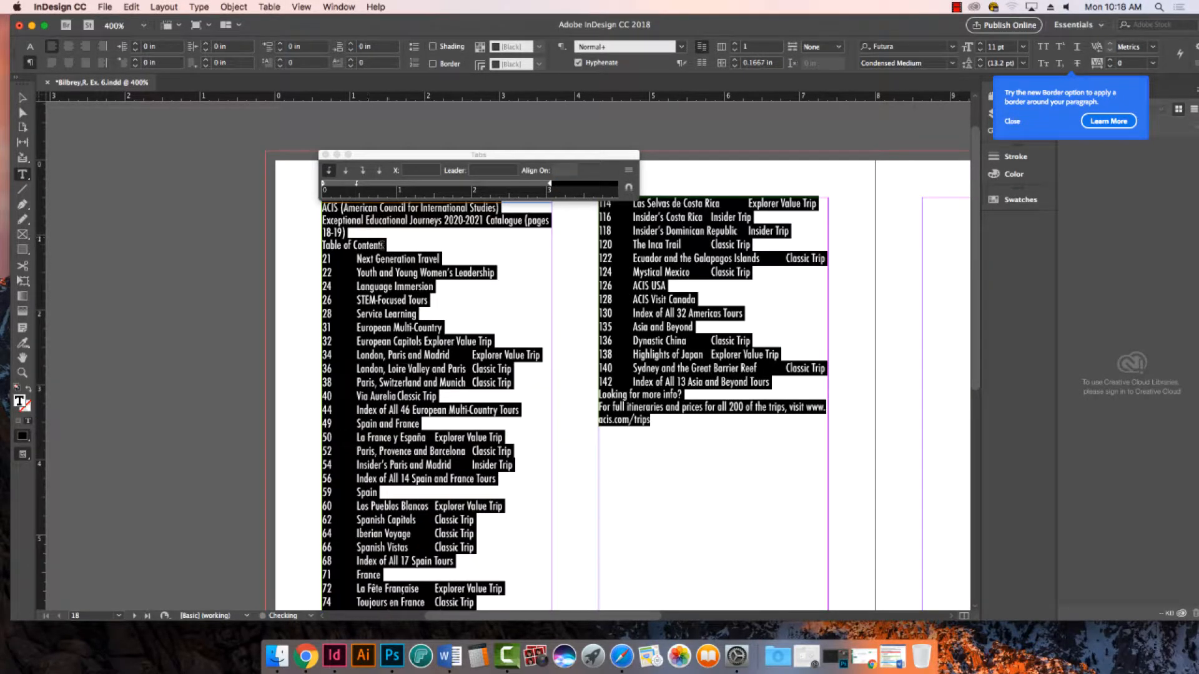
{"action": "left_click_drag", "start_coordinate": [357, 186], "coordinate": [346, 189]}
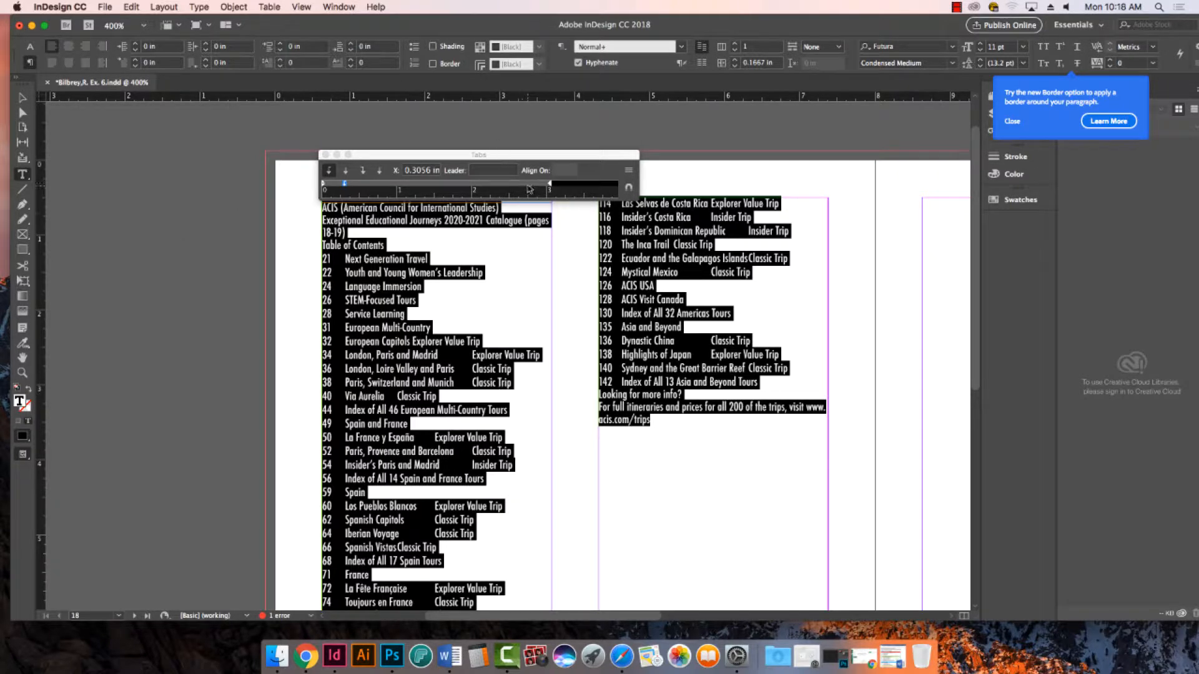
- Add a second tab stop for the trip types, make it right-justified, and move it to 3.0556 in at the column edge
{"action": "left_click", "coordinate": [535, 186]}
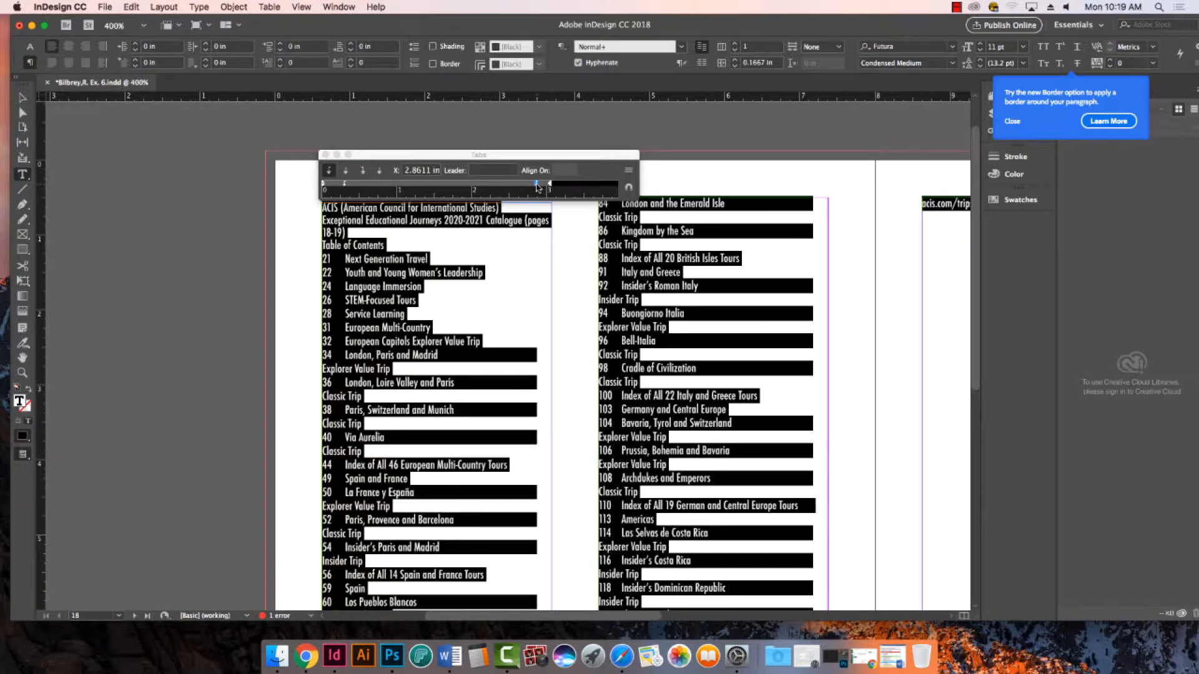
{"action": "left_click", "coordinate": [365, 171]}
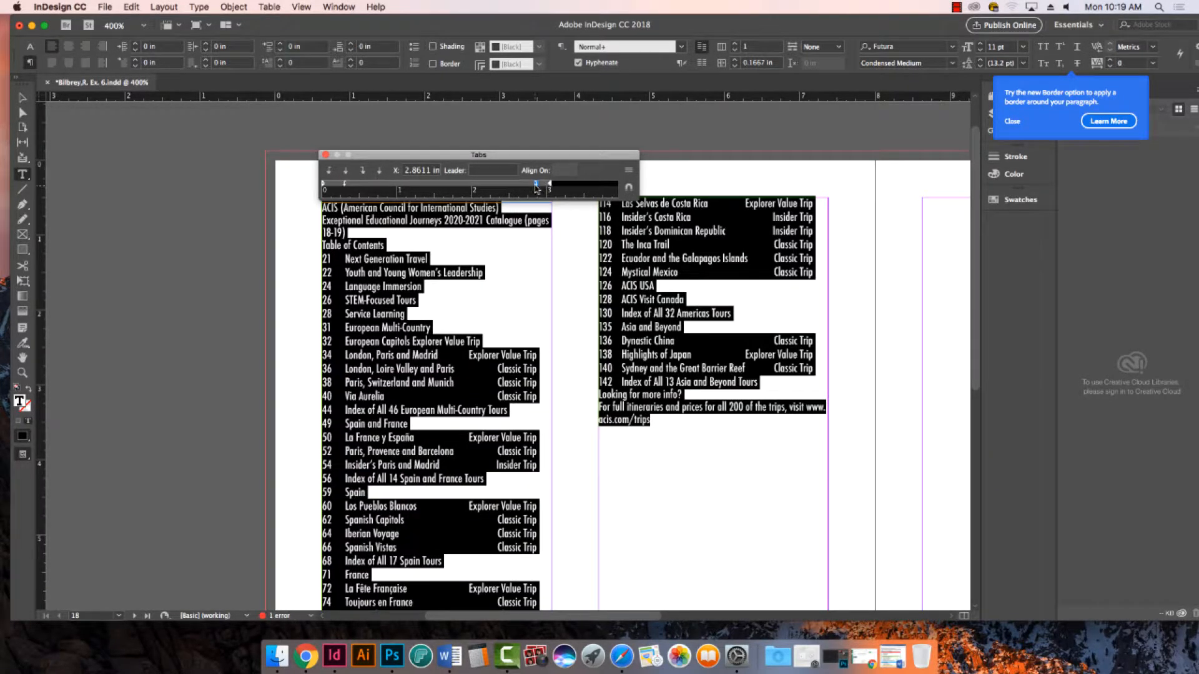
{"action": "left_click_drag", "start_coordinate": [536, 186], "coordinate": [552, 187]}
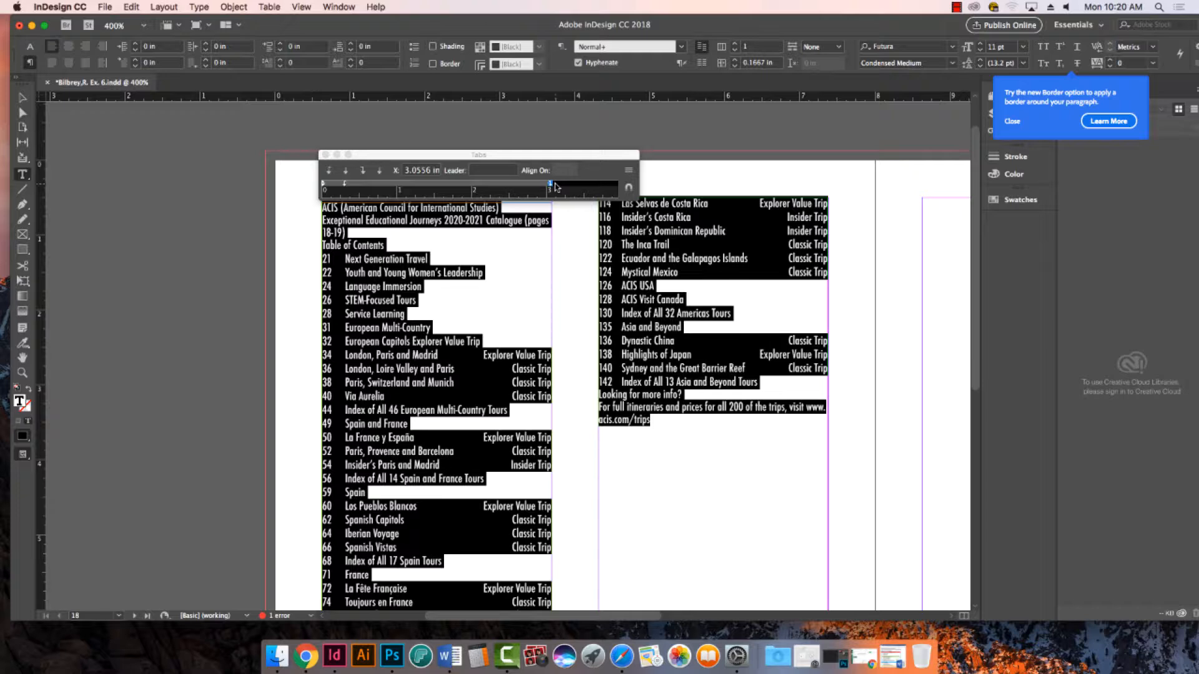
- Save the document and close the Tabs ruler
{"action": "key", "text": "super+s"}
{"action": "left_click_drag", "start_coordinate": [411, 159], "coordinate": [409, 135]}
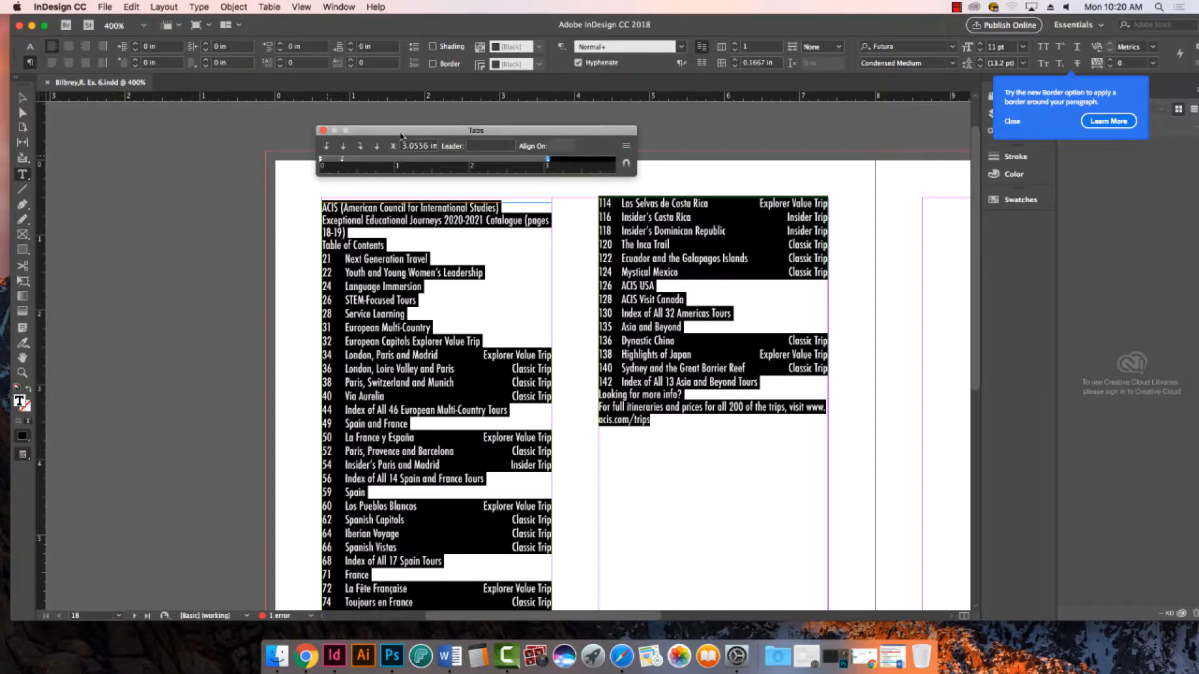
{"action": "left_click", "coordinate": [323, 131]}
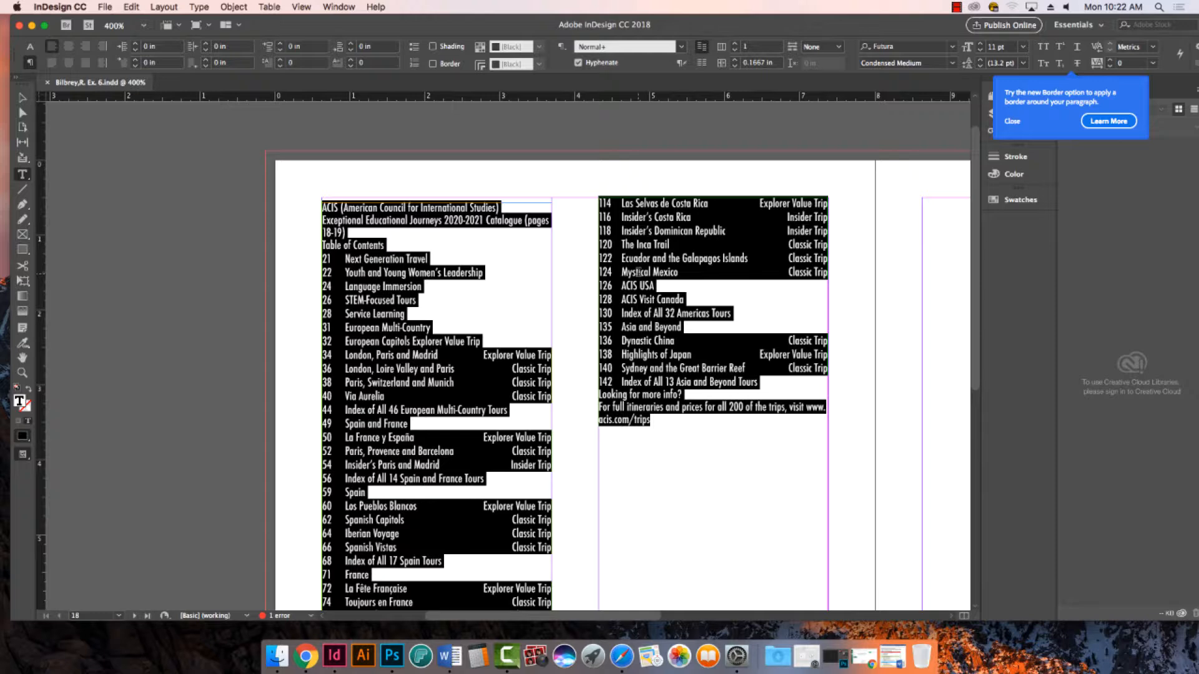
- Delete the ACIS (American Council for International Studies) line at the start of the text
{"action": "left_click", "coordinate": [439, 228]}
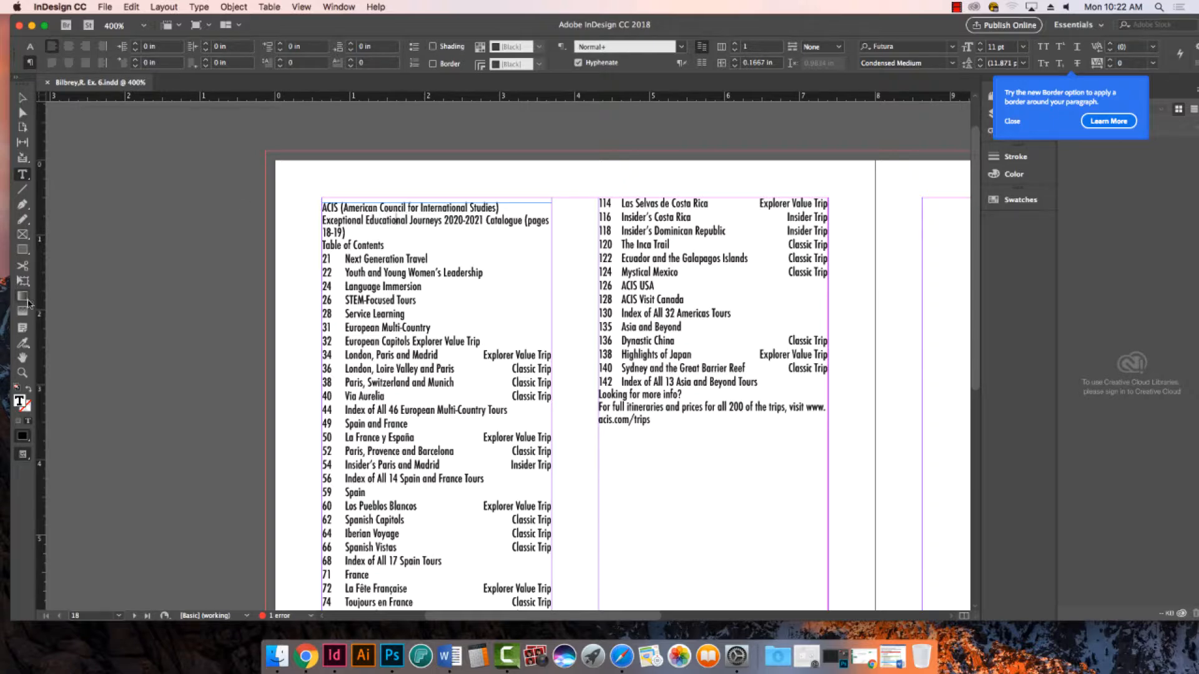
{"action": "left_click", "coordinate": [22, 373]}
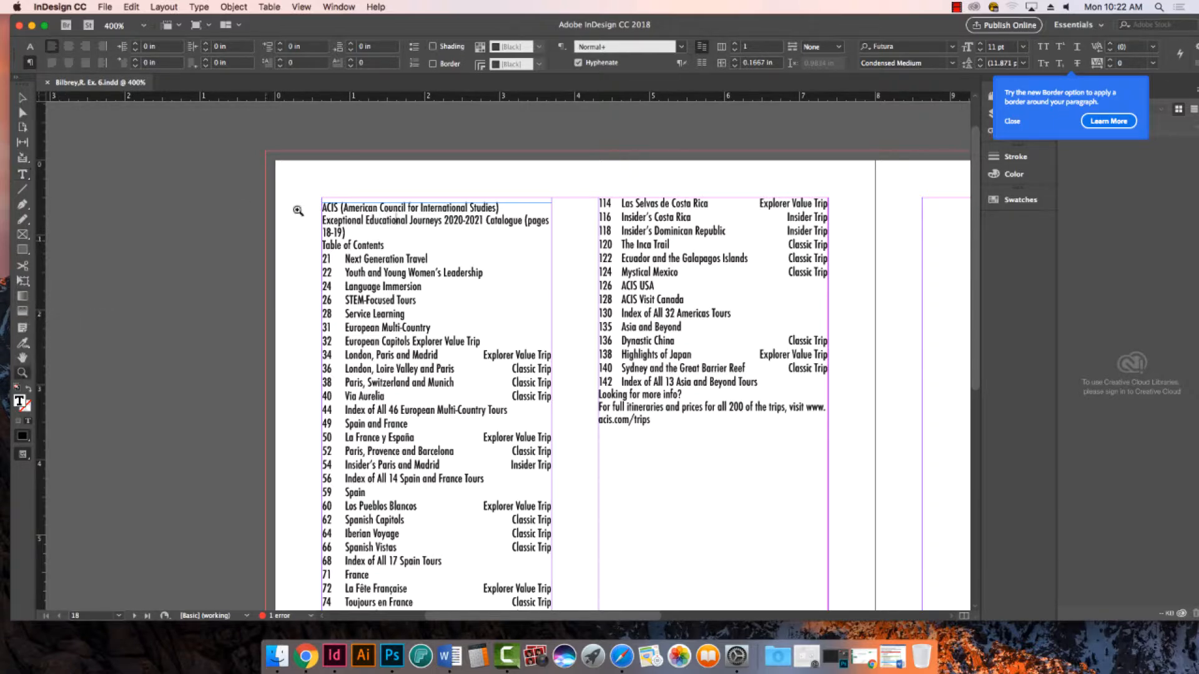
{"action": "left_click_drag", "start_coordinate": [277, 178], "coordinate": [724, 382]}
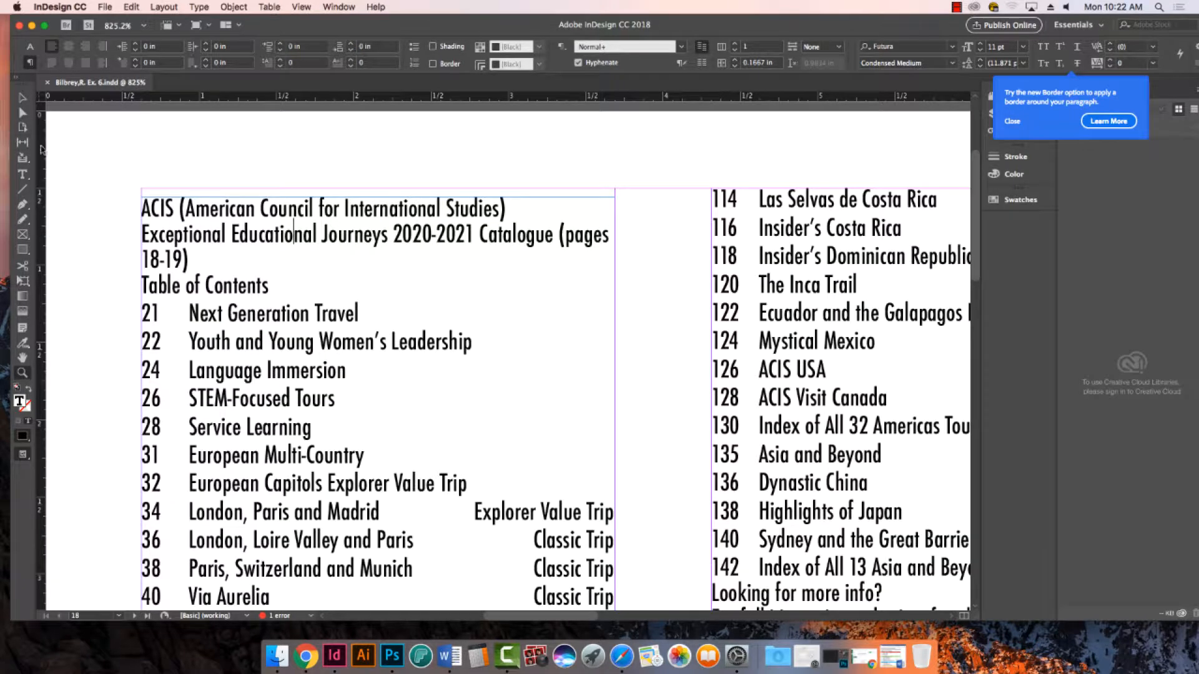
{"action": "left_click", "coordinate": [22, 174]}
{"action": "triple_click", "coordinate": [366, 208]}
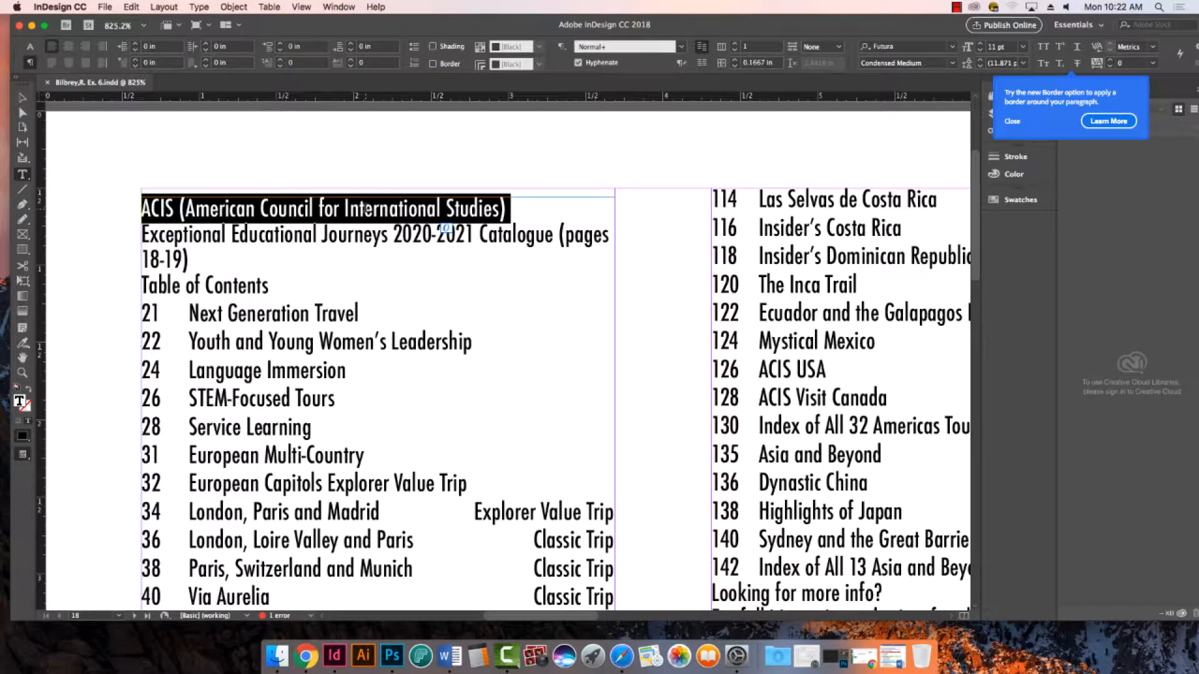
{"action": "key", "text": "BackSpace"}
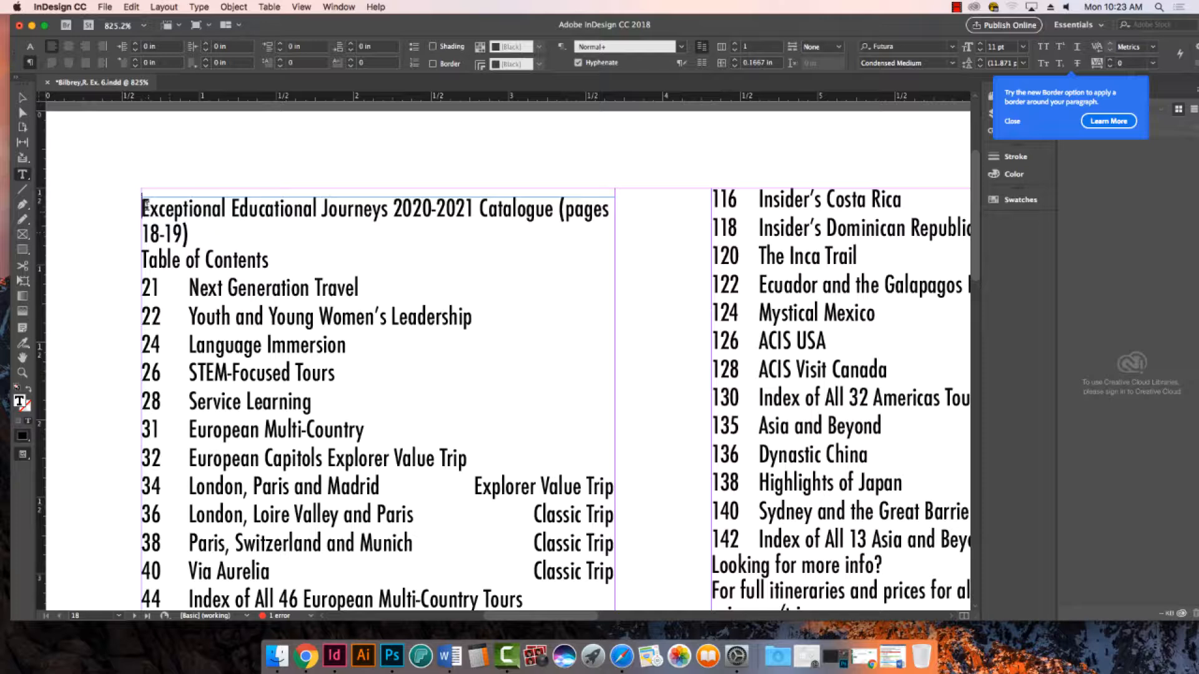
- Delete the whole two-line Exceptional Educational Journeys 2020-2021 Catalogue (pages 18-19) paragraph
{"action": "triple_click", "coordinate": [185, 208]}
{"action": "left_click", "coordinate": [189, 209]}
{"action": "triple_click", "coordinate": [190, 210]}
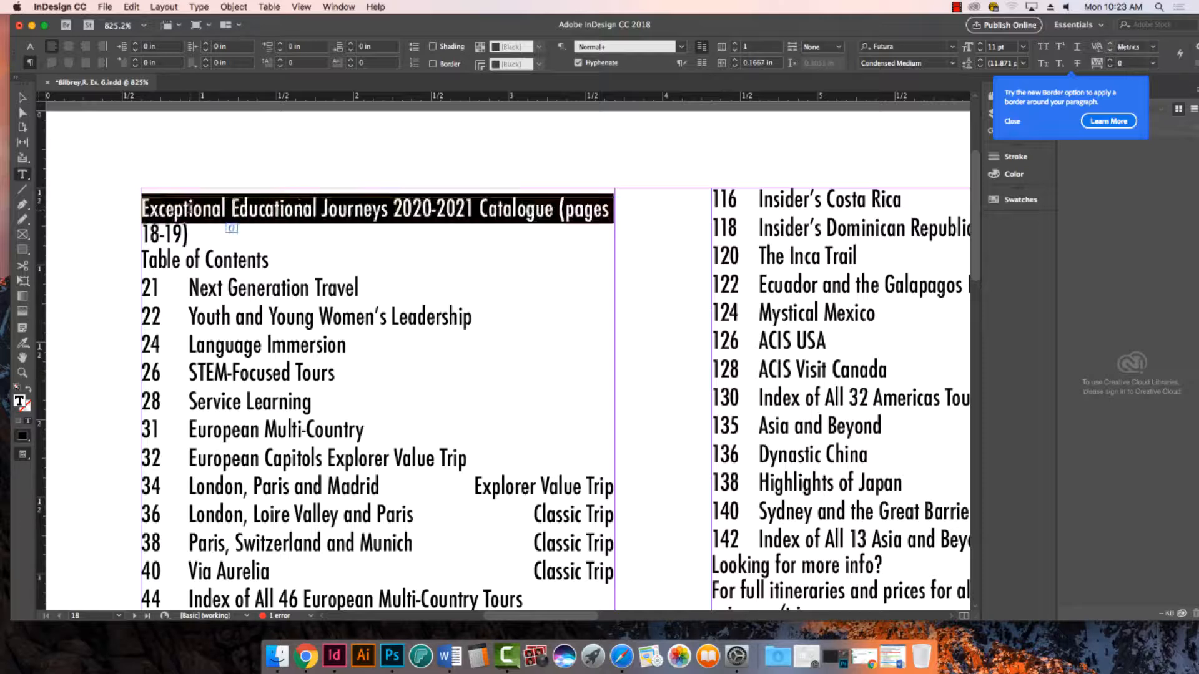
{"action": "left_click", "coordinate": [190, 209]}
{"action": "key", "text": "BackSpace"}
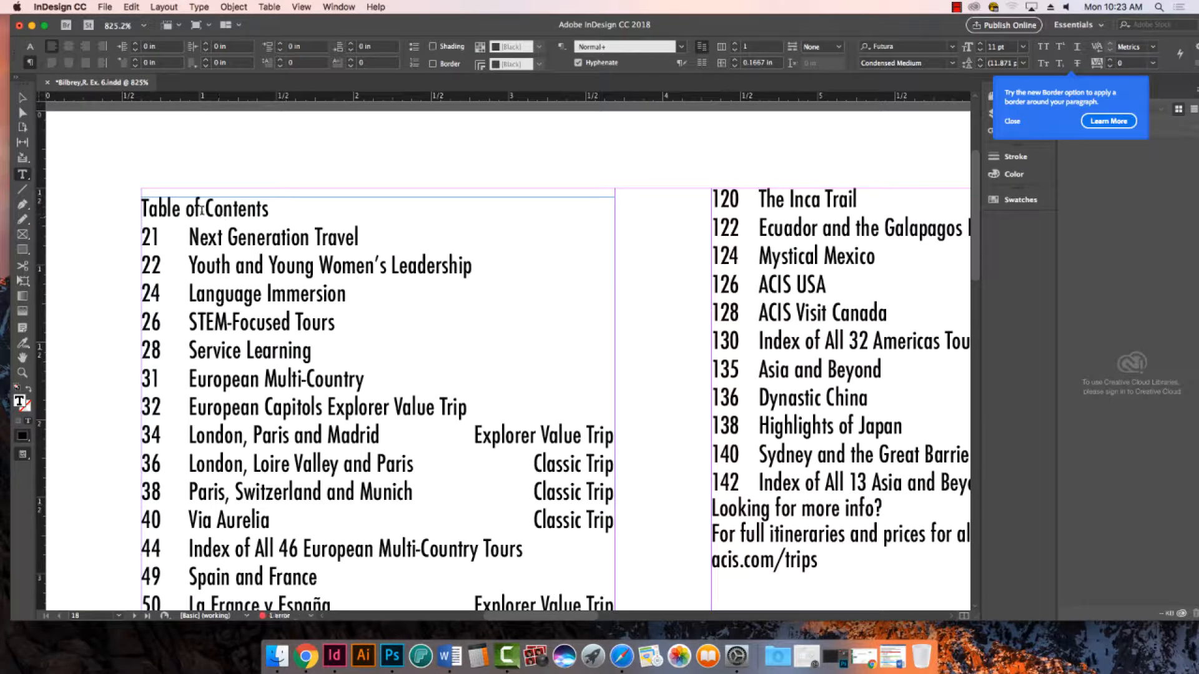
- Cut the Table of Contents title from the story and remove the empty line above the page 21 entry
{"action": "left_click_drag", "start_coordinate": [290, 209], "coordinate": [77, 190]}
{"action": "key", "text": "super+c"}
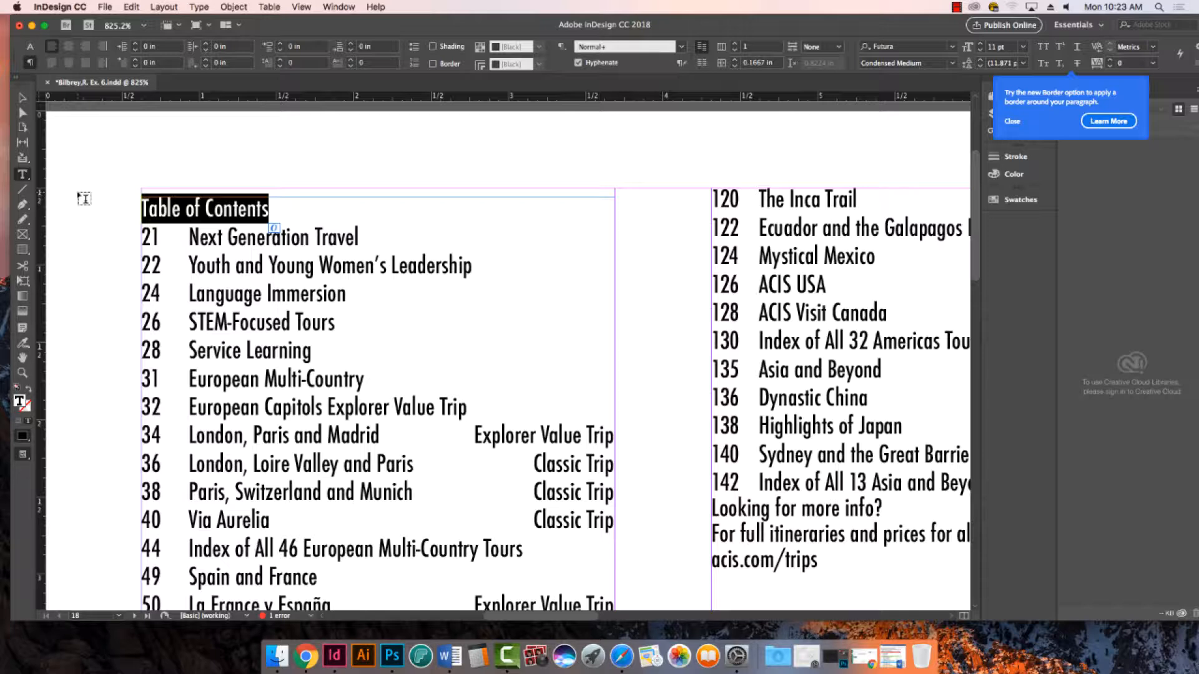
{"action": "key", "text": "BackSpace"}
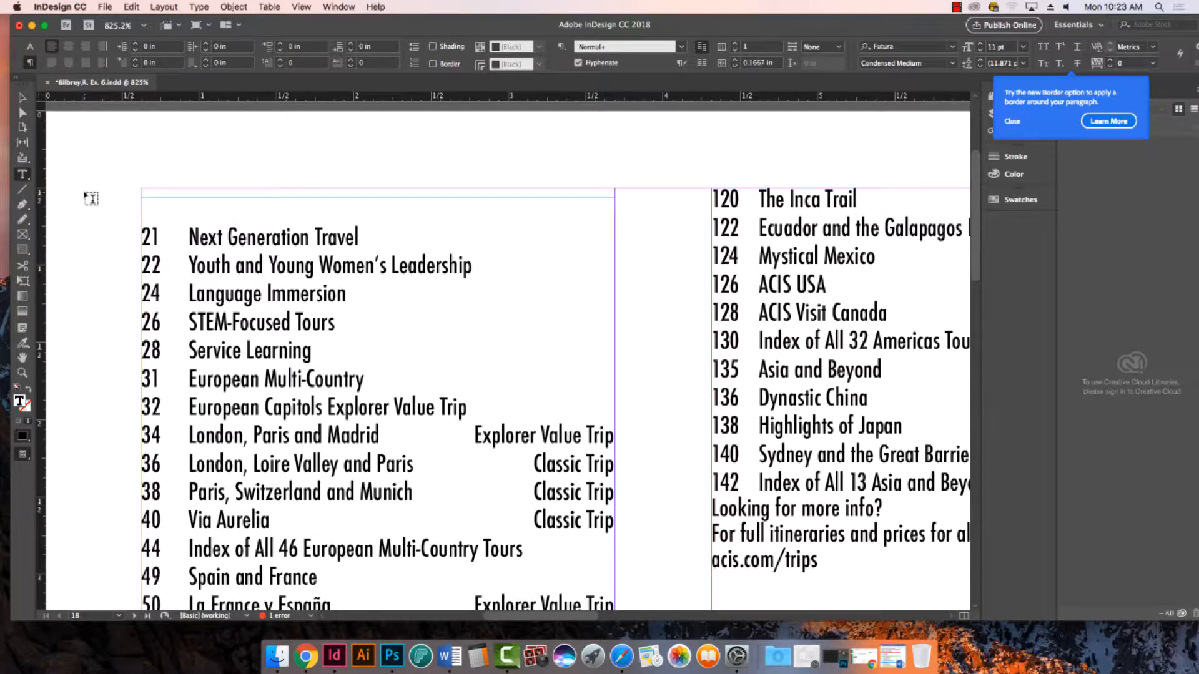
{"action": "key", "text": "Delete"}
- Lower the top edge of the first column's text frame to about 2.195 in, leaving room above for a title
{"action": "left_click", "coordinate": [23, 97]}
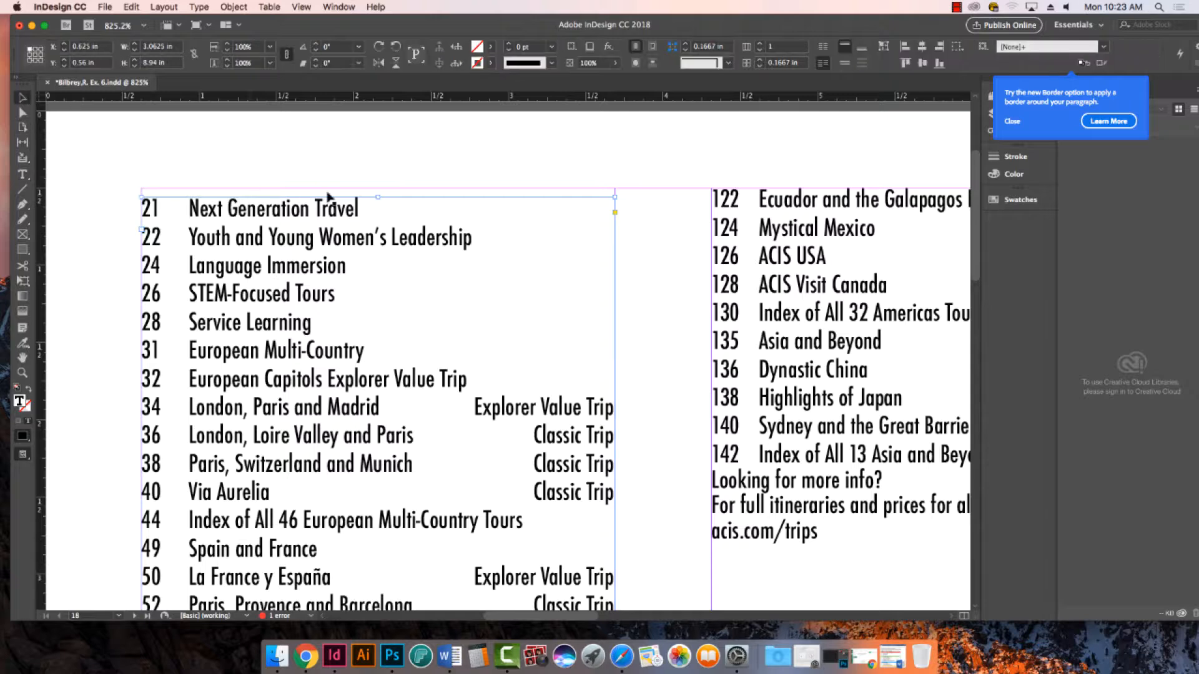
{"action": "left_click_drag", "start_coordinate": [378, 196], "coordinate": [380, 450]}
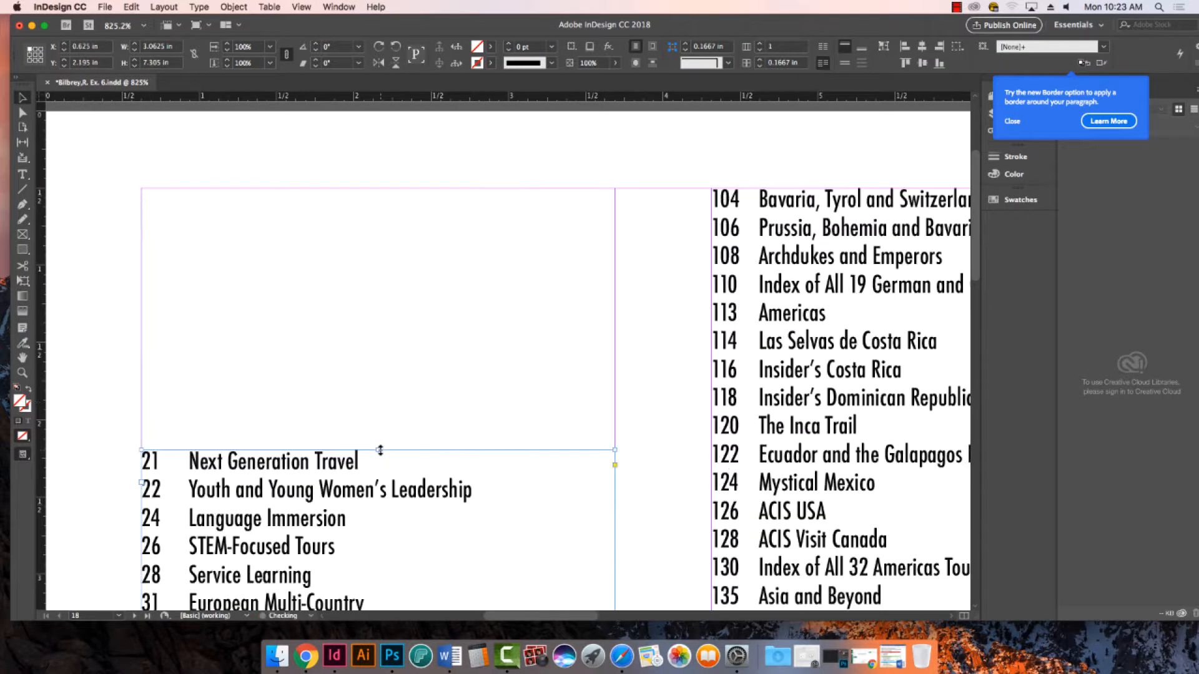
{"action": "key", "text": "super+minus"}
{"action": "key", "text": "super+minus"}
{"action": "key", "text": "super+0"}
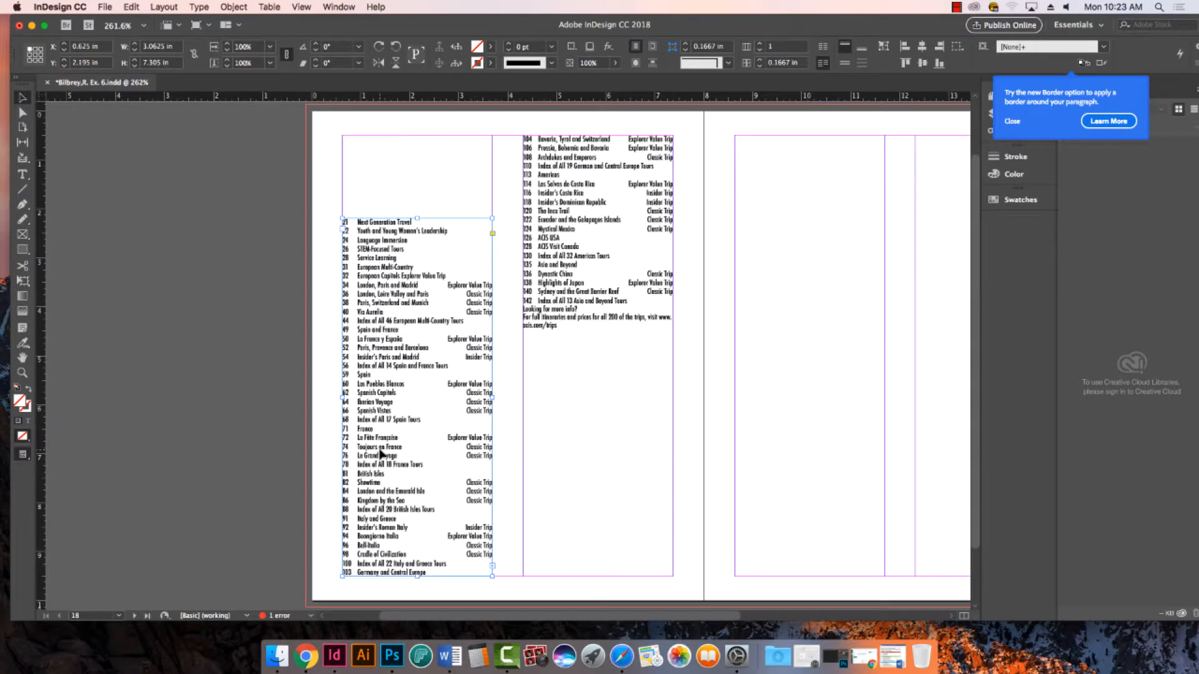
- Draw a text frame about 2.175 by 0.84 in above the first column's entries and paste the Table of Contents title into it
{"action": "left_click", "coordinate": [22, 174]}
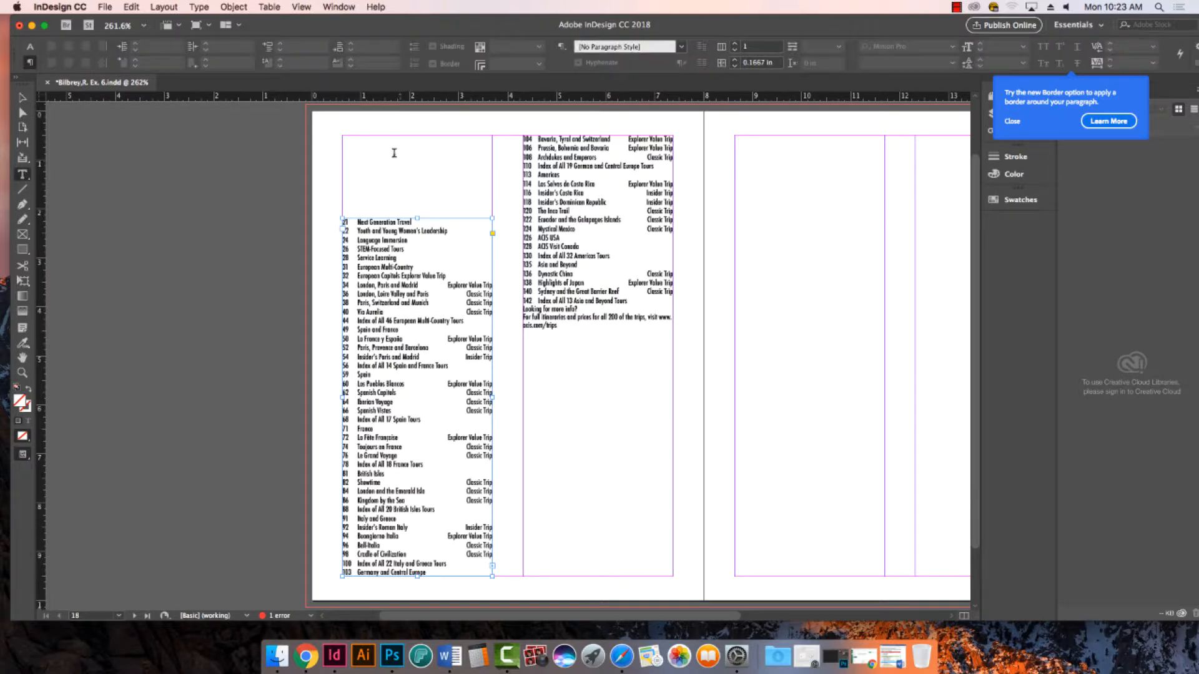
{"action": "left_click_drag", "start_coordinate": [343, 136], "coordinate": [449, 176]}
{"action": "key", "text": "super+v"}
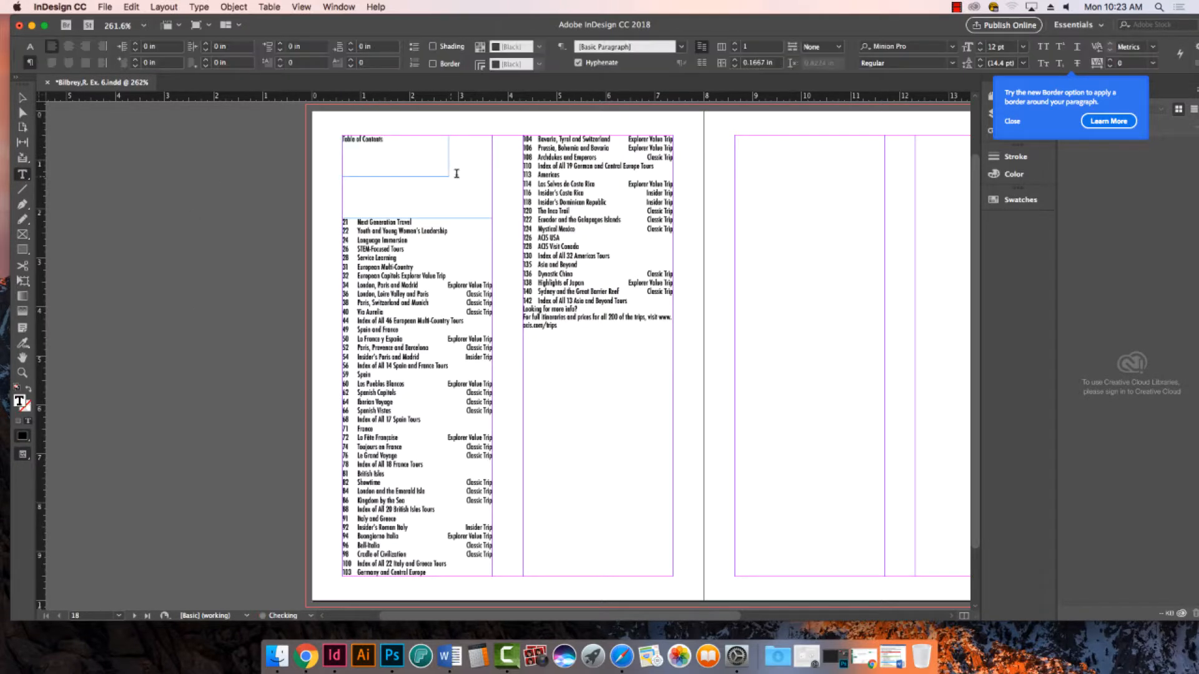
- Select the Table of Contents title and enlarge its text to 33 pt
{"action": "key", "text": "super+a"}
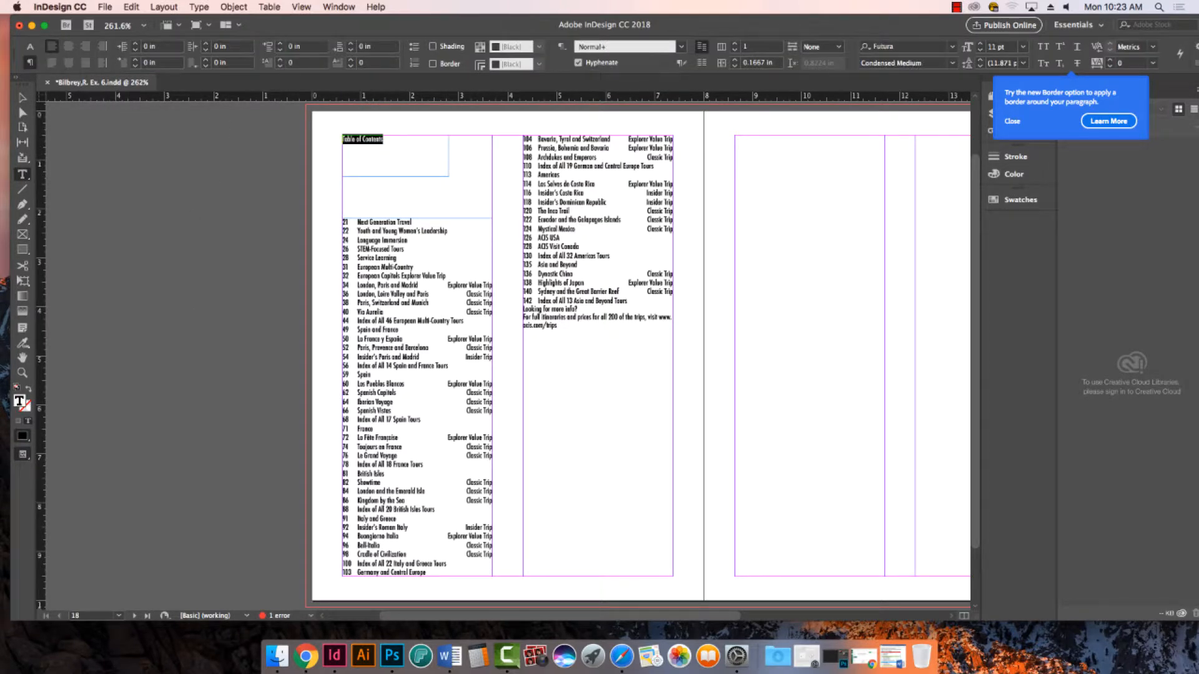
{"action": "key", "text": "super+shift+slash"}
{"action": "left_click", "coordinate": [373, 158]}
{"action": "left_click", "coordinate": [377, 149]}
{"action": "key", "text": "super+a"}
{"action": "key", "text": "super+shift+period"}
{"action": "key", "text": "super+shift+period"}
{"action": "key", "text": "super+shift+period"}
{"action": "key", "text": "super+shift+period"}
{"action": "key", "text": "super+shift+period"}
{"action": "key", "text": "super+shift+period"}
{"action": "key", "text": "super+shift+period"}
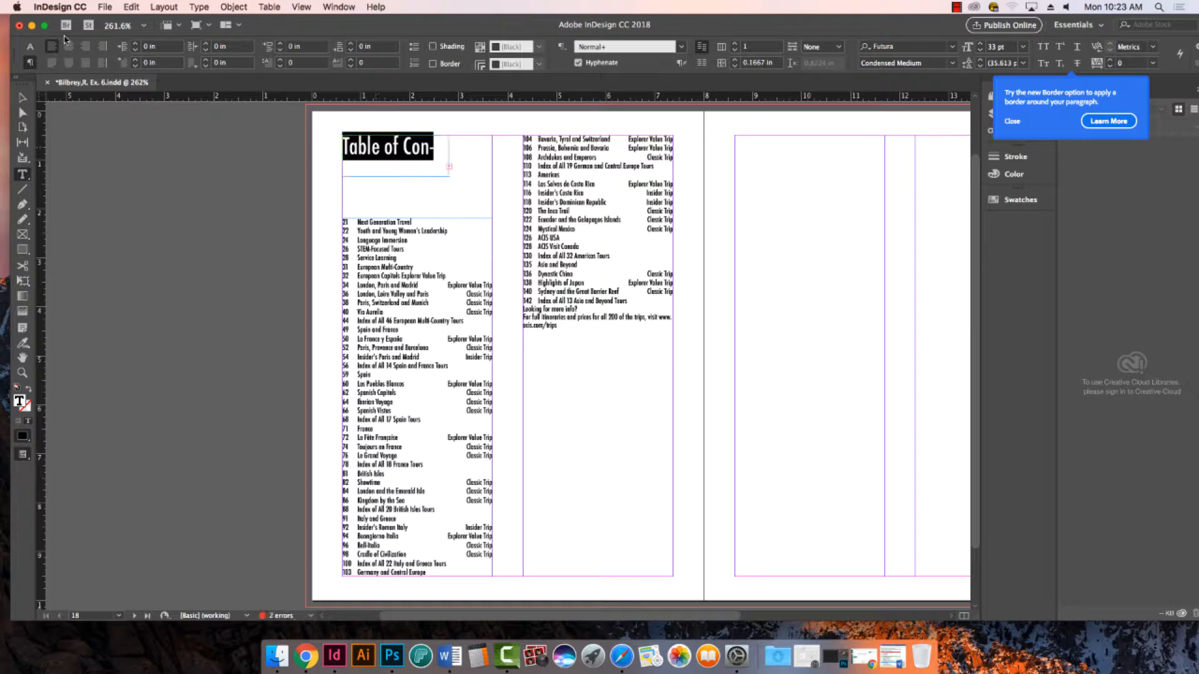
- Widen the title's frame to the full column width of 3.0625 in and enlarge the title text to 43 pt
{"action": "key", "text": "Escape"}
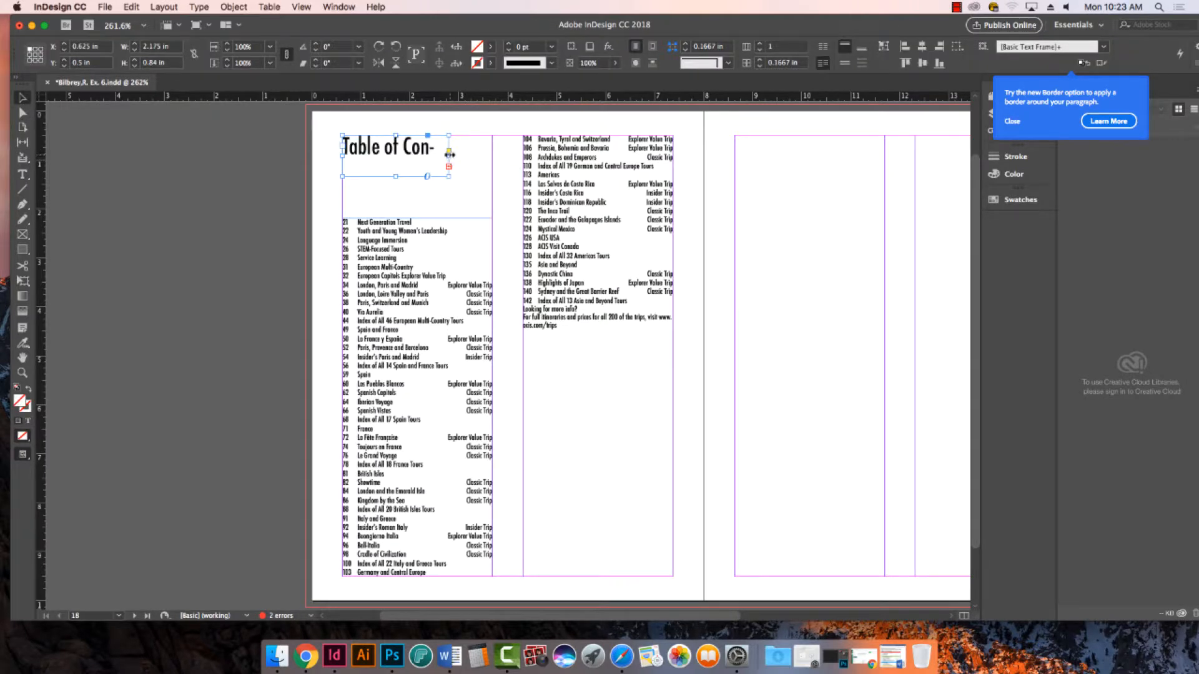
{"action": "left_click_drag", "start_coordinate": [450, 155], "coordinate": [492, 154]}
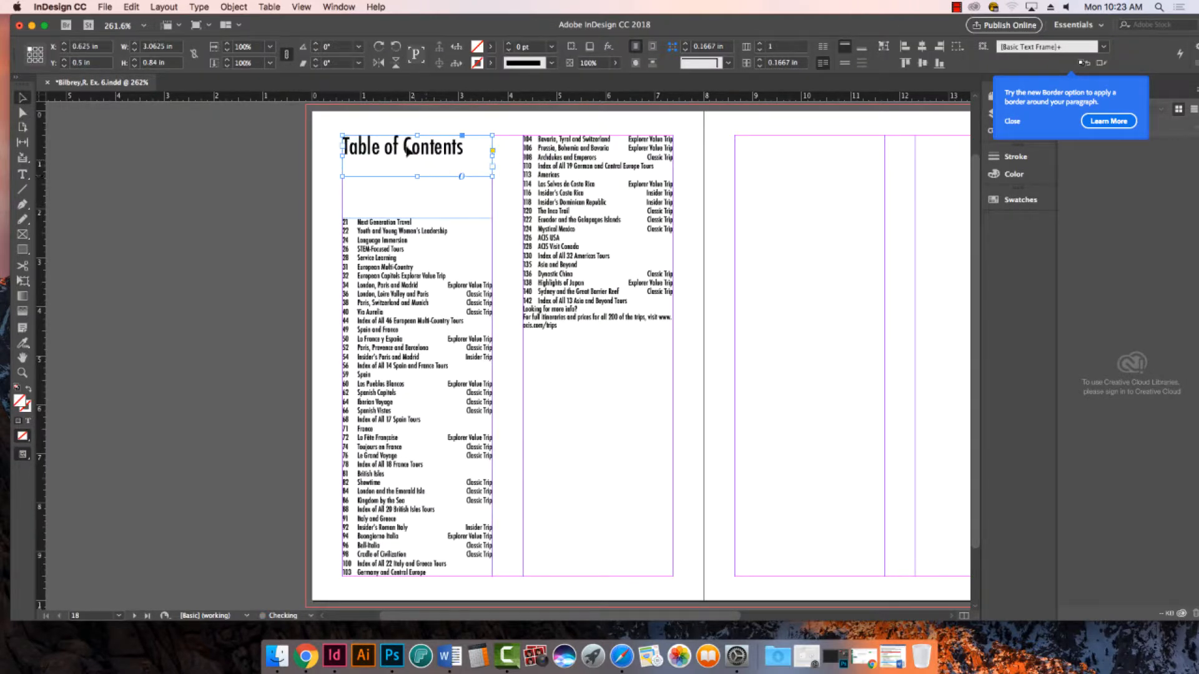
{"action": "triple_click", "coordinate": [407, 149]}
{"action": "key", "text": "super+shift+period"}
{"action": "key", "text": "super+shift+period"}
{"action": "key", "text": "super+shift+period"}
{"action": "key", "text": "super+shift+period"}
{"action": "key", "text": "super+shift+period"}
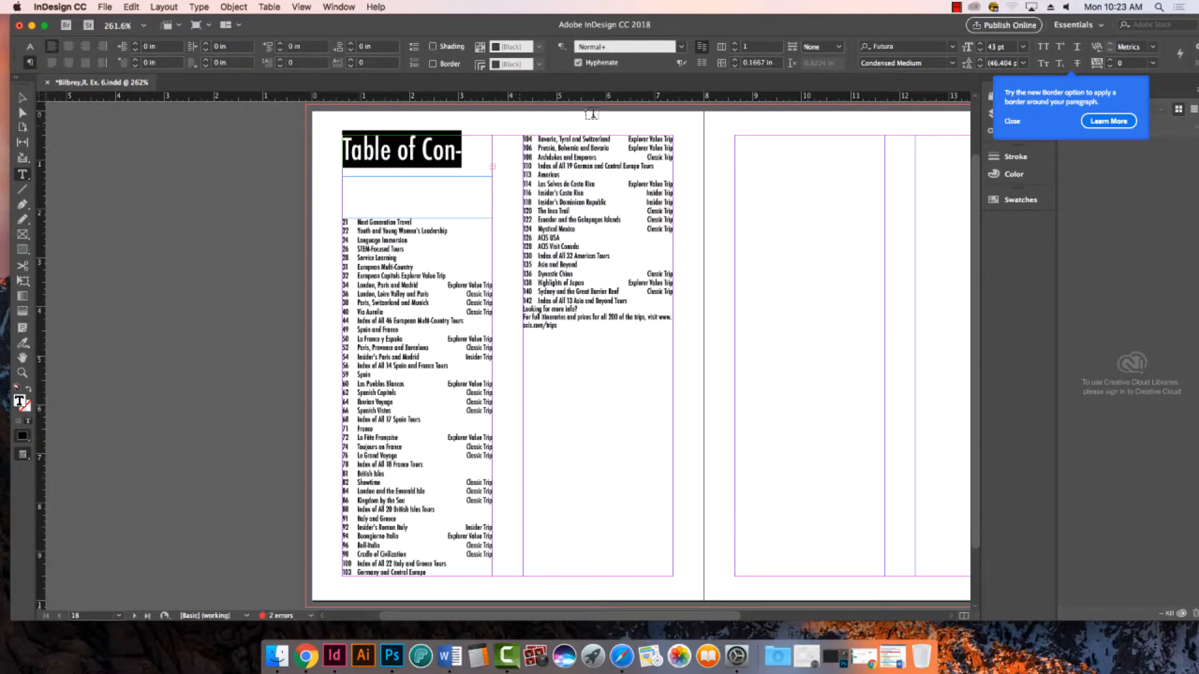
- Turn off hyphenation for the Table of Contents title and centre it
{"action": "left_click", "coordinate": [578, 63]}
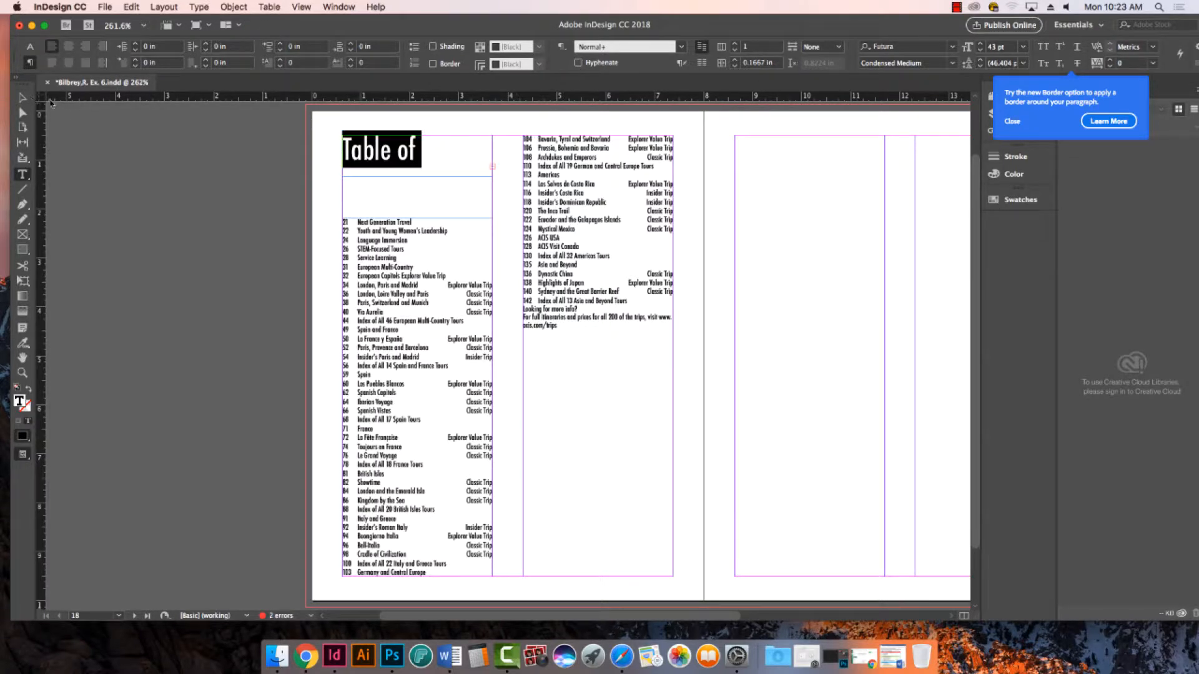
{"action": "key", "text": "super+shift+c"}
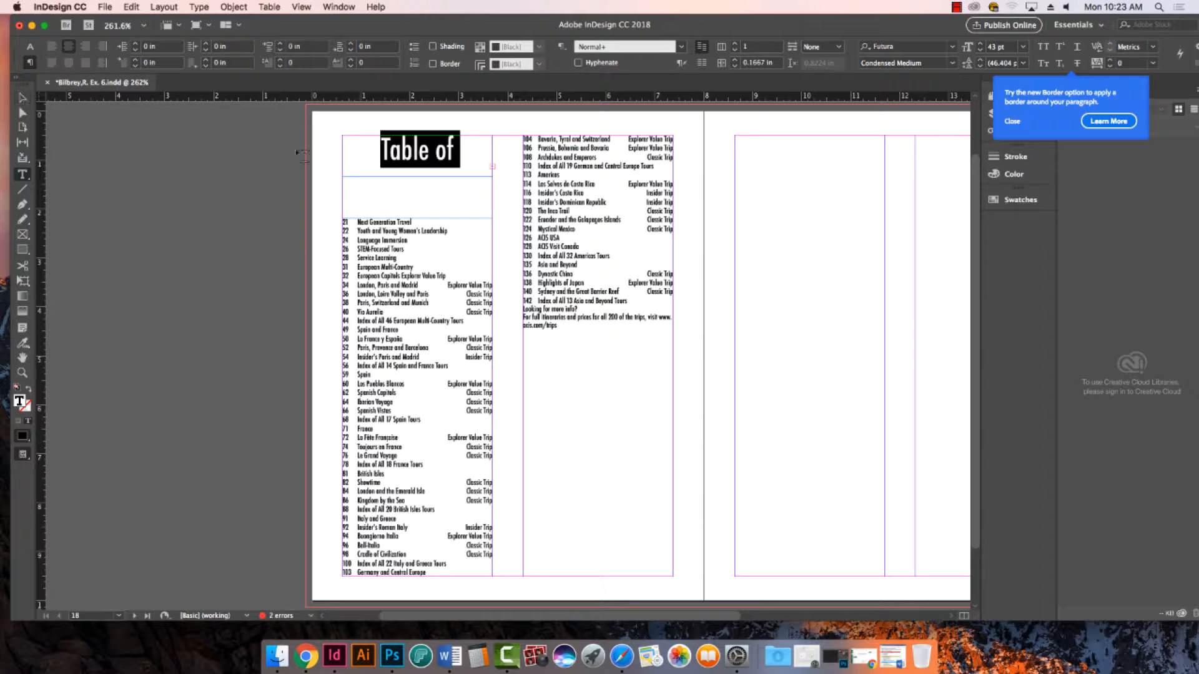
- Extend the title frame downward to a height of about 1.14 in so both title lines fit, and deselect it
{"action": "left_click", "coordinate": [23, 99]}
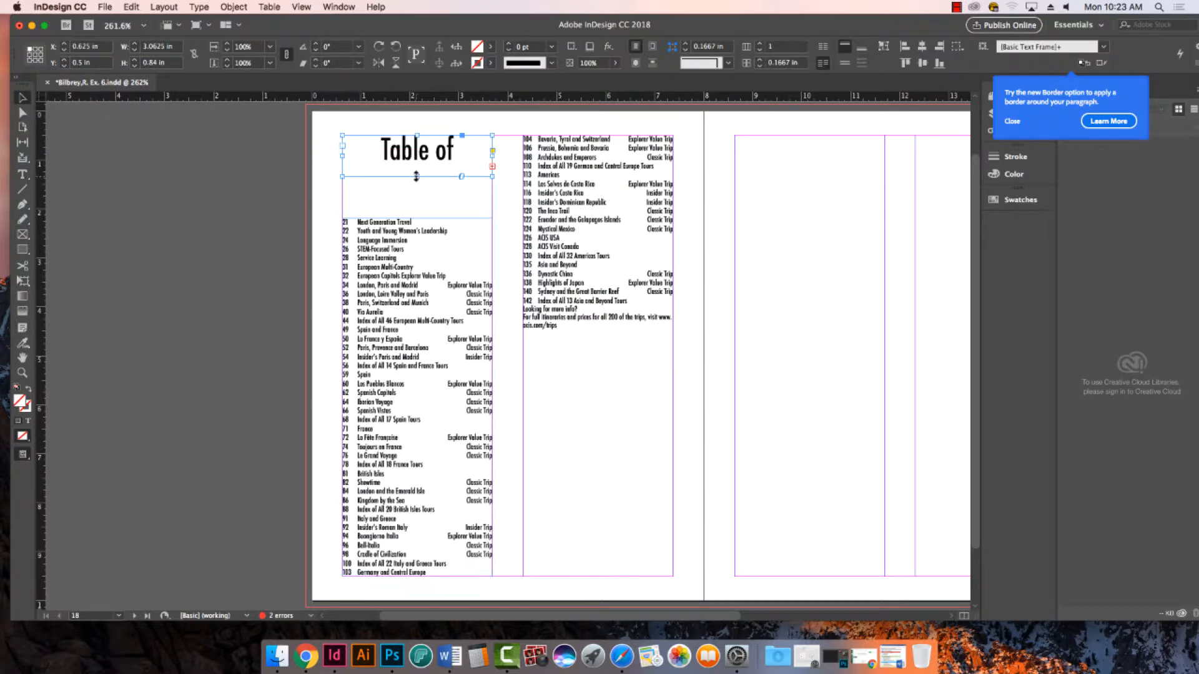
{"action": "left_click_drag", "start_coordinate": [417, 177], "coordinate": [418, 191]}
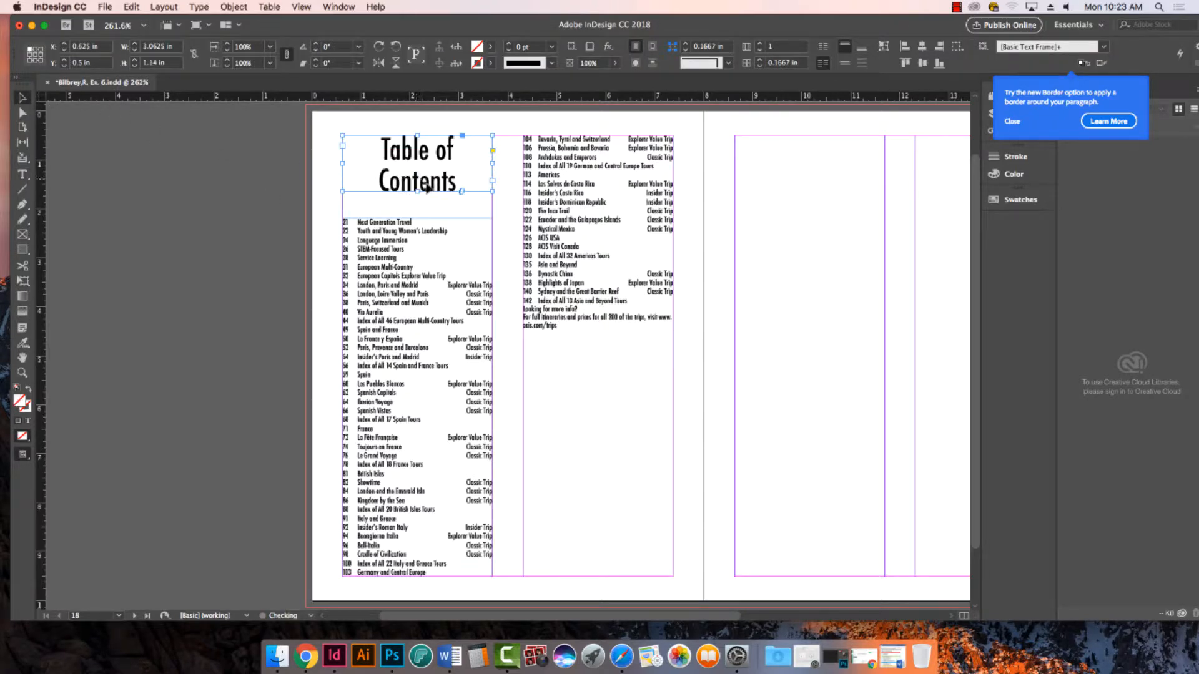
{"action": "left_click", "coordinate": [205, 198]}
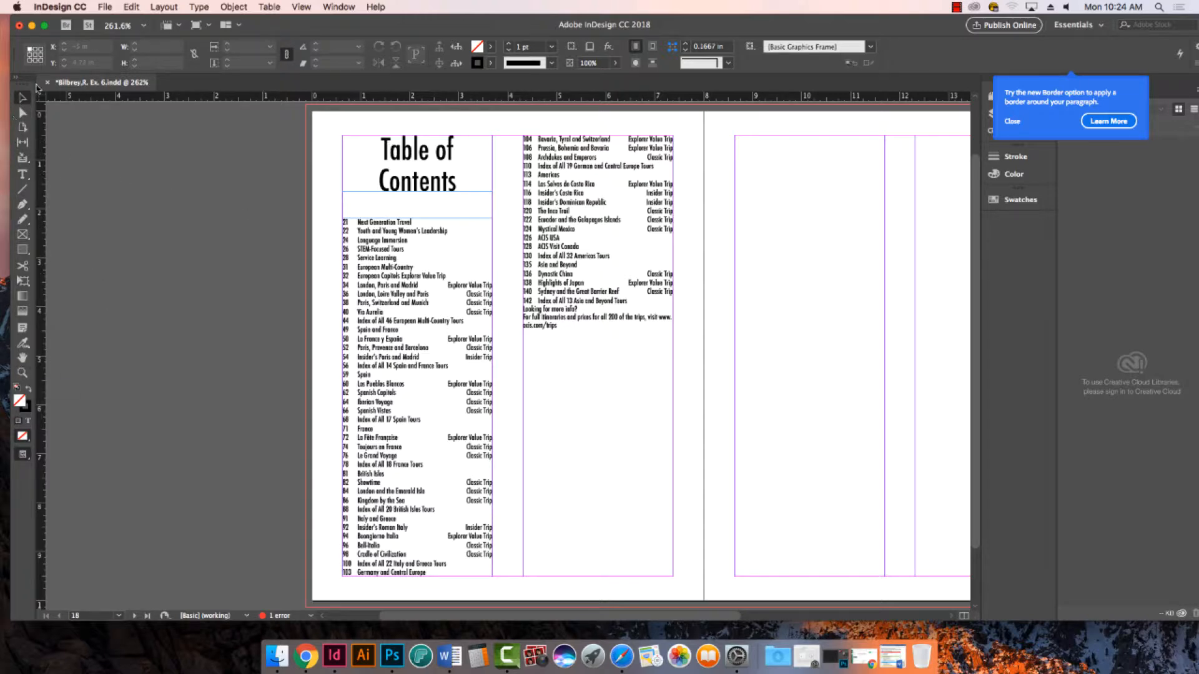
- View the whole two-page spread and save the document
{"action": "key", "text": "super+minus"}
{"action": "key", "text": "super+minus"}
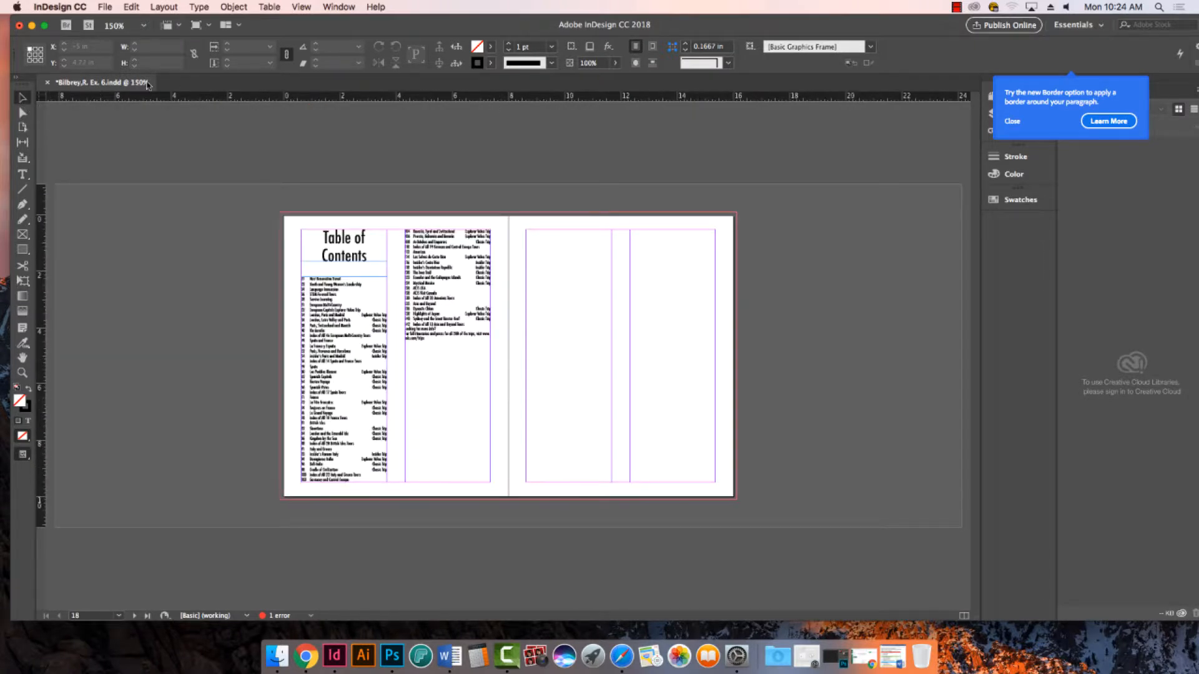
{"action": "key", "text": "super+s"}
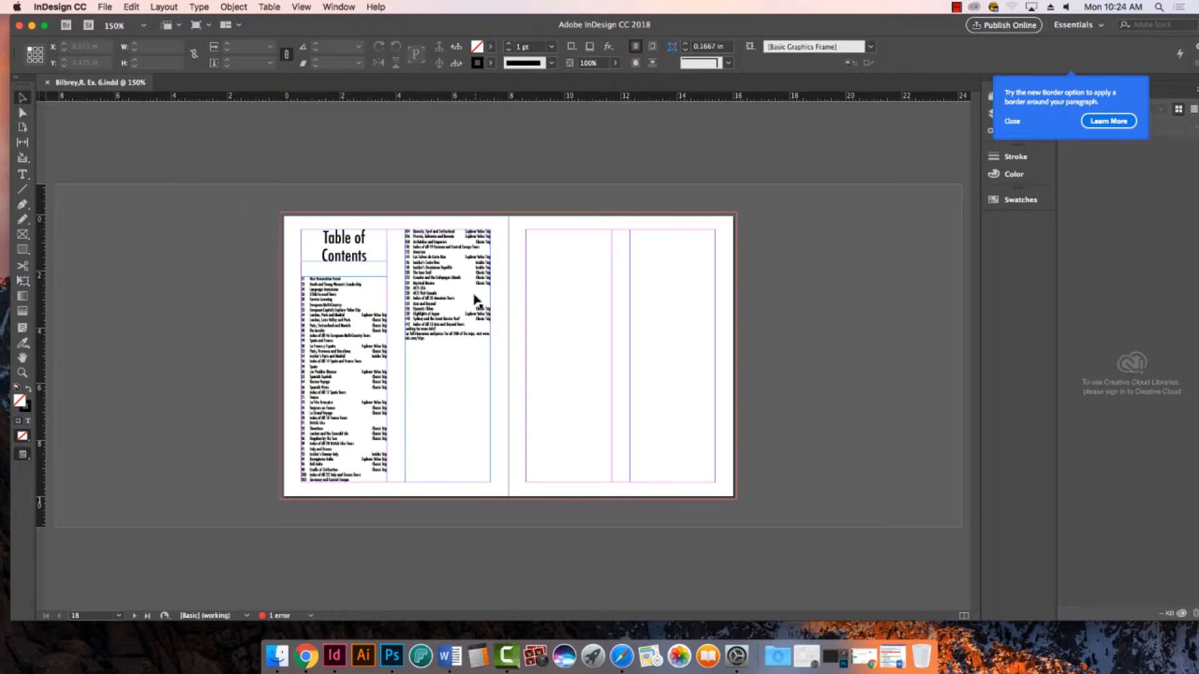
- Switch to the formatted Table of Contents document in Word, review its headings and image instructions, and return to InDesign
{"action": "left_click", "coordinate": [450, 656]}
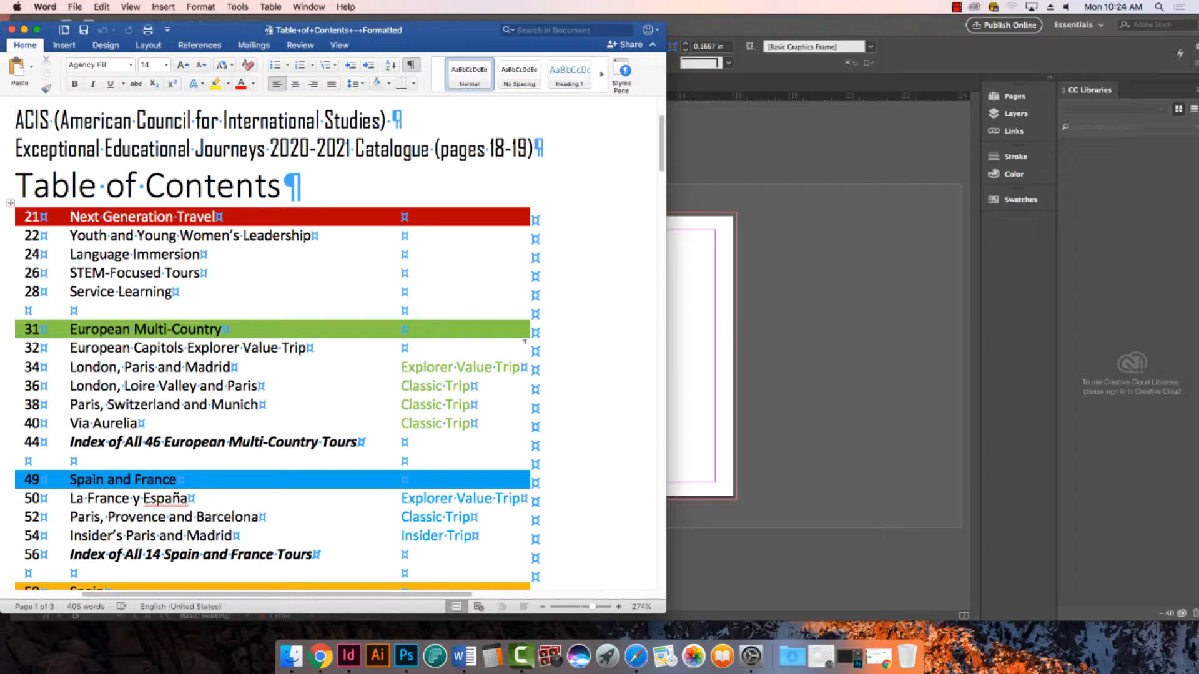
{"action": "scroll", "coordinate": [525, 359], "scroll_direction": "down", "scroll_amount": 4}
{"action": "scroll", "coordinate": [525, 359], "scroll_direction": "down", "scroll_amount": 10}
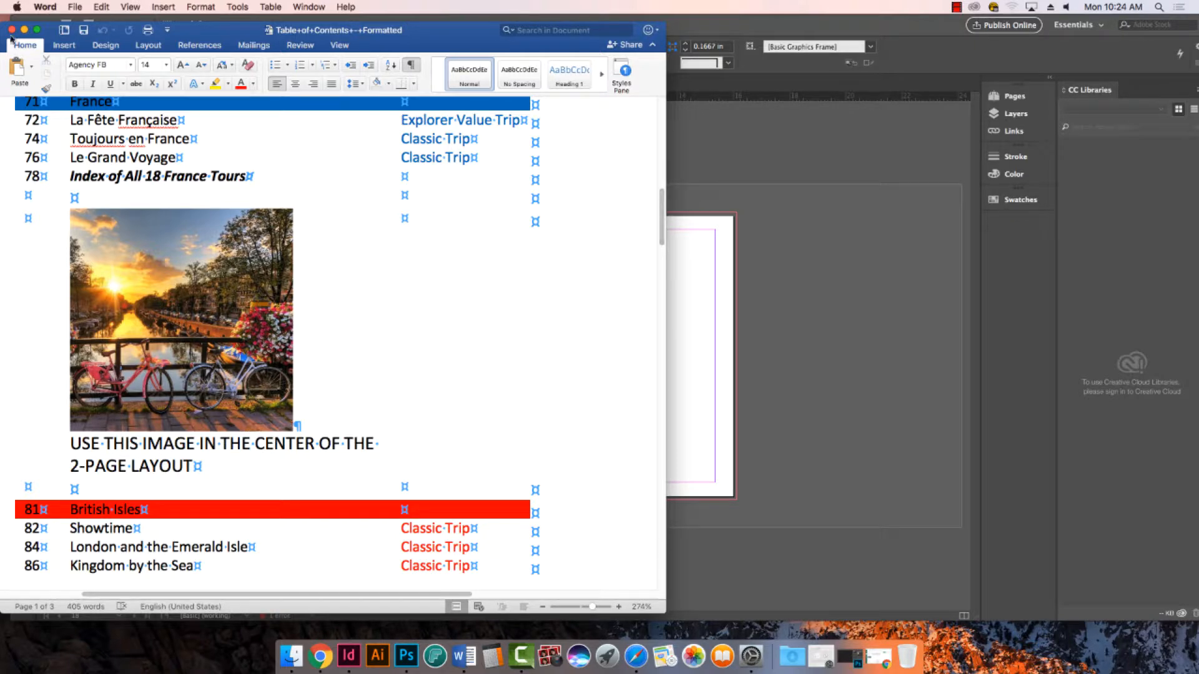
{"action": "left_click", "coordinate": [24, 29]}
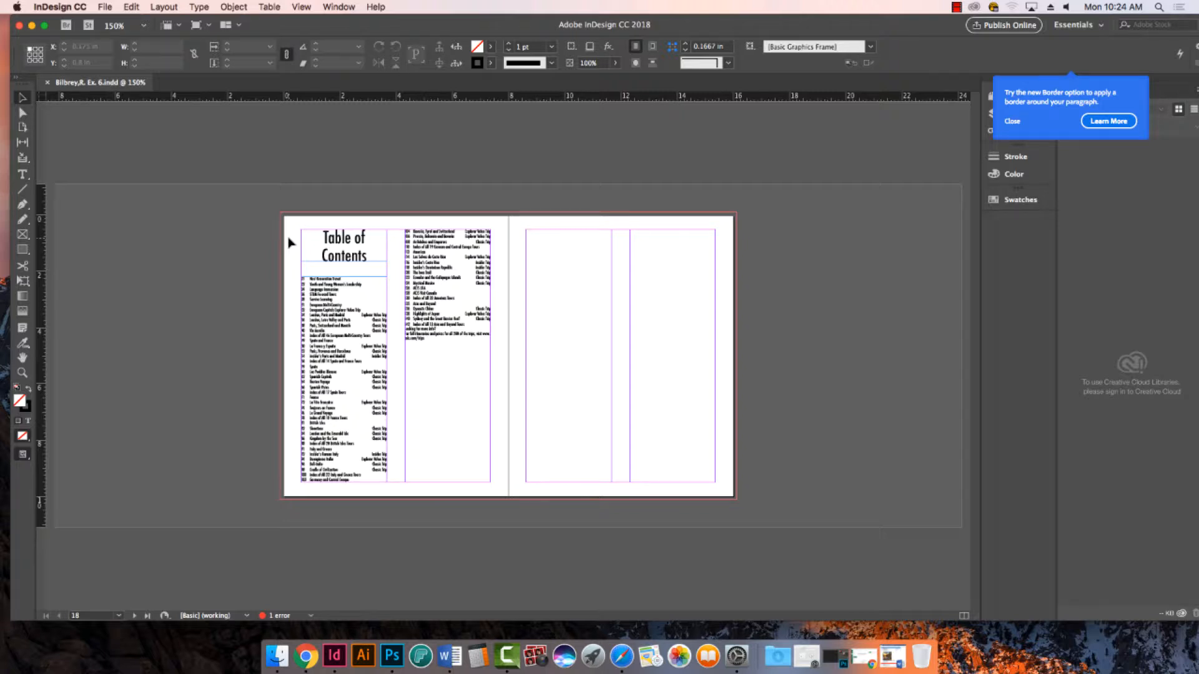
- Move the second column's text frame to the outer column of the right-hand page, at X 12.3125 in and Y 0.5 in
{"action": "left_click", "coordinate": [456, 289]}
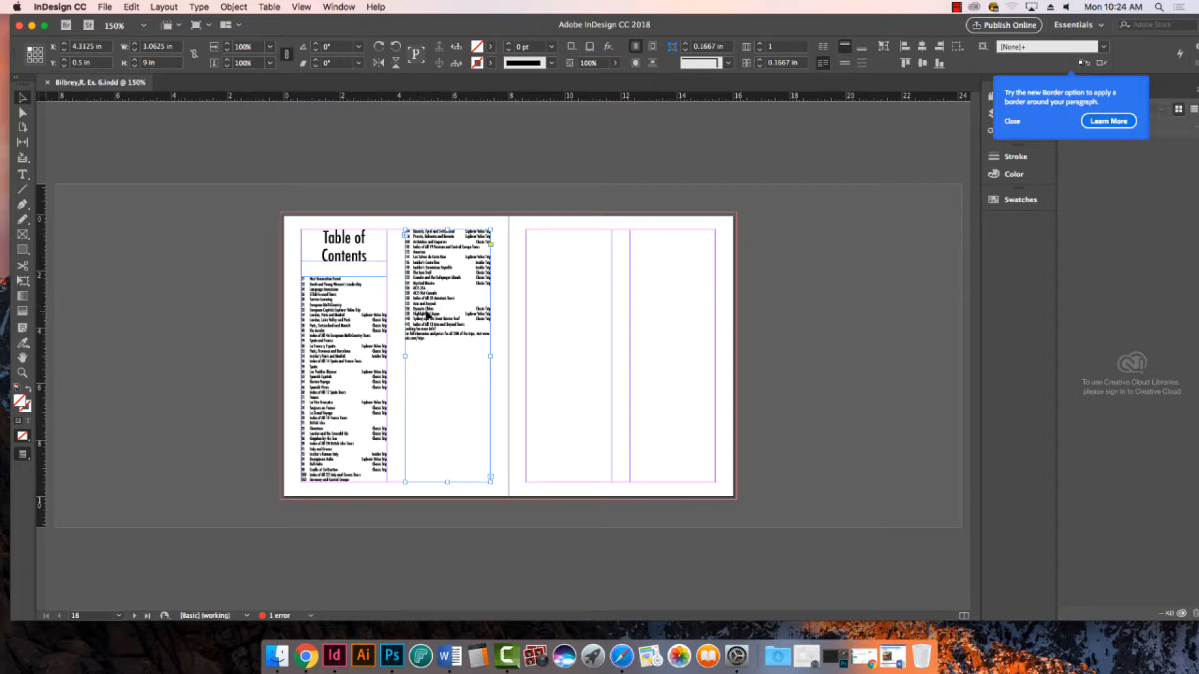
{"action": "left_click_drag", "start_coordinate": [437, 312], "coordinate": [659, 311]}
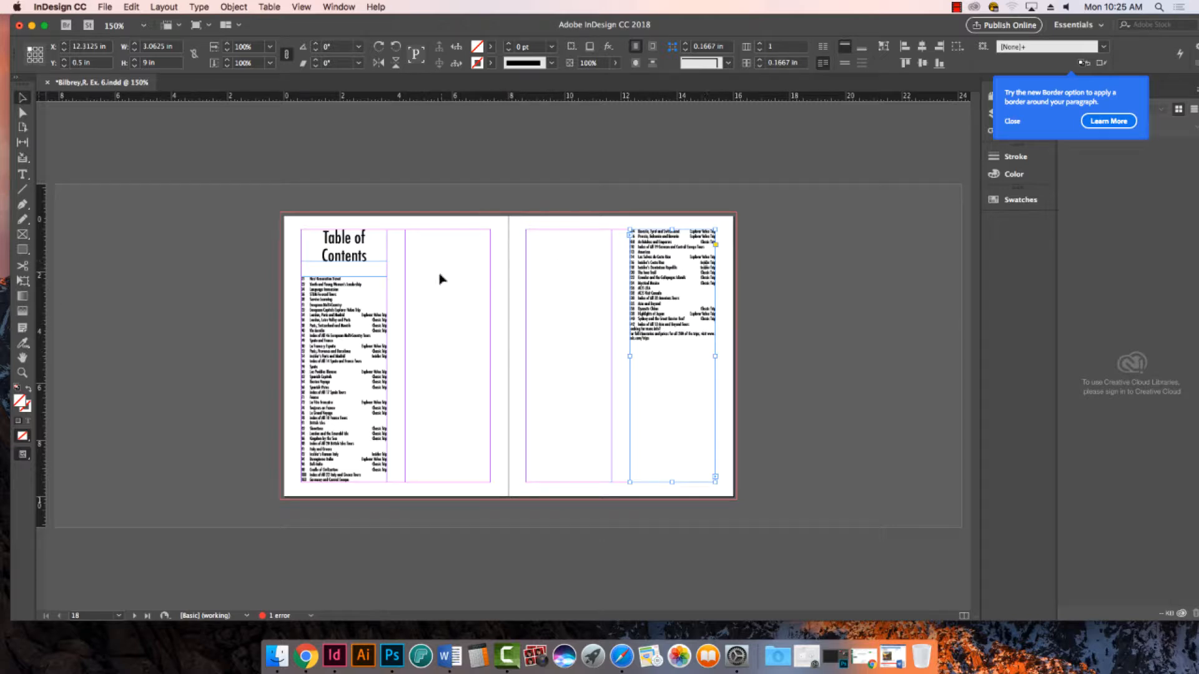
{"action": "left_click", "coordinate": [460, 268]}
- Remove the empty text frame from the inner column of the right-hand page
{"action": "left_click_drag", "start_coordinate": [446, 218], "coordinate": [530, 299]}
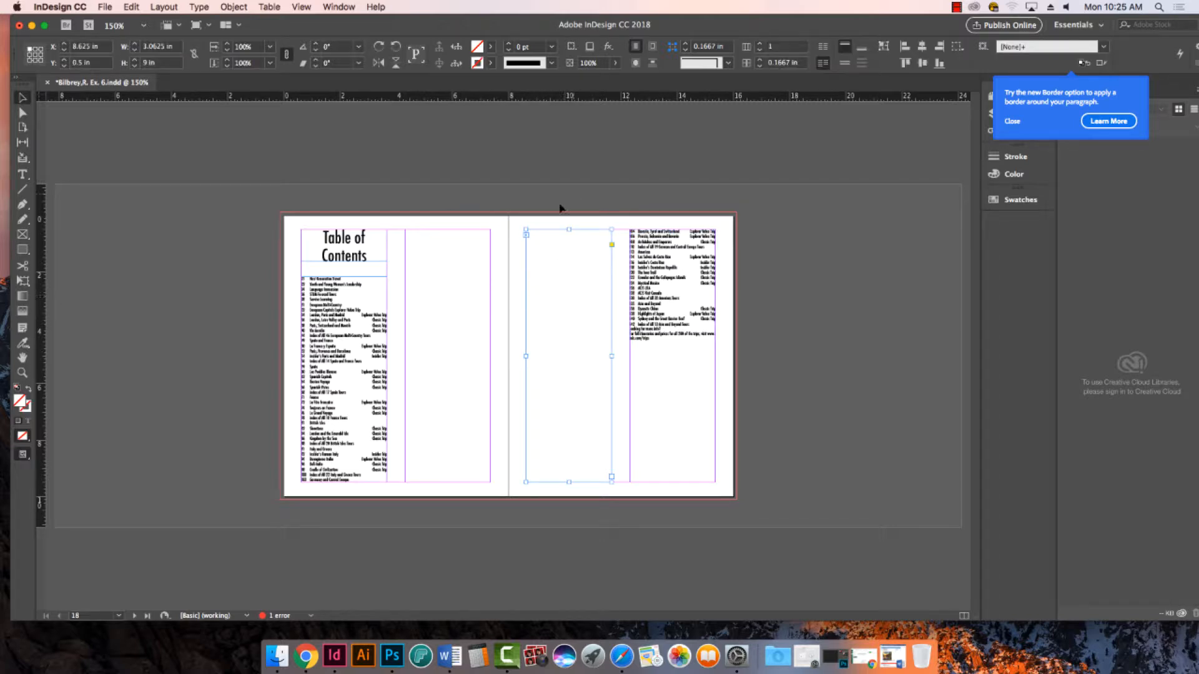
{"action": "left_click", "coordinate": [493, 164]}
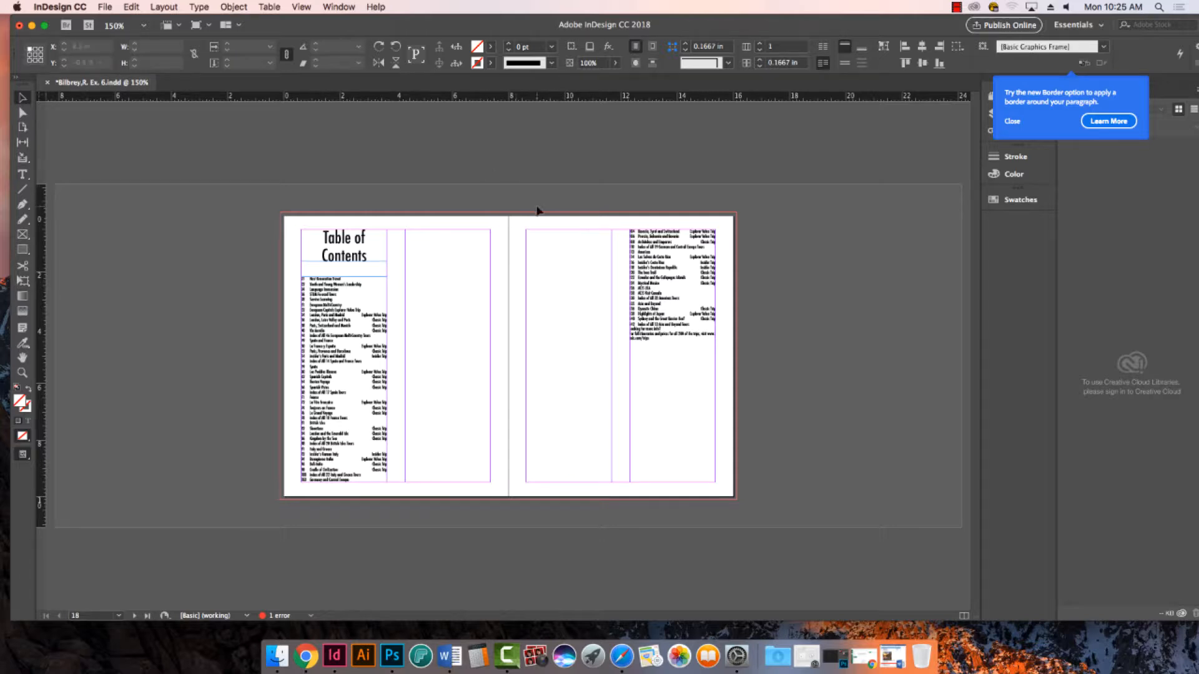
{"action": "left_click_drag", "start_coordinate": [456, 219], "coordinate": [577, 327]}
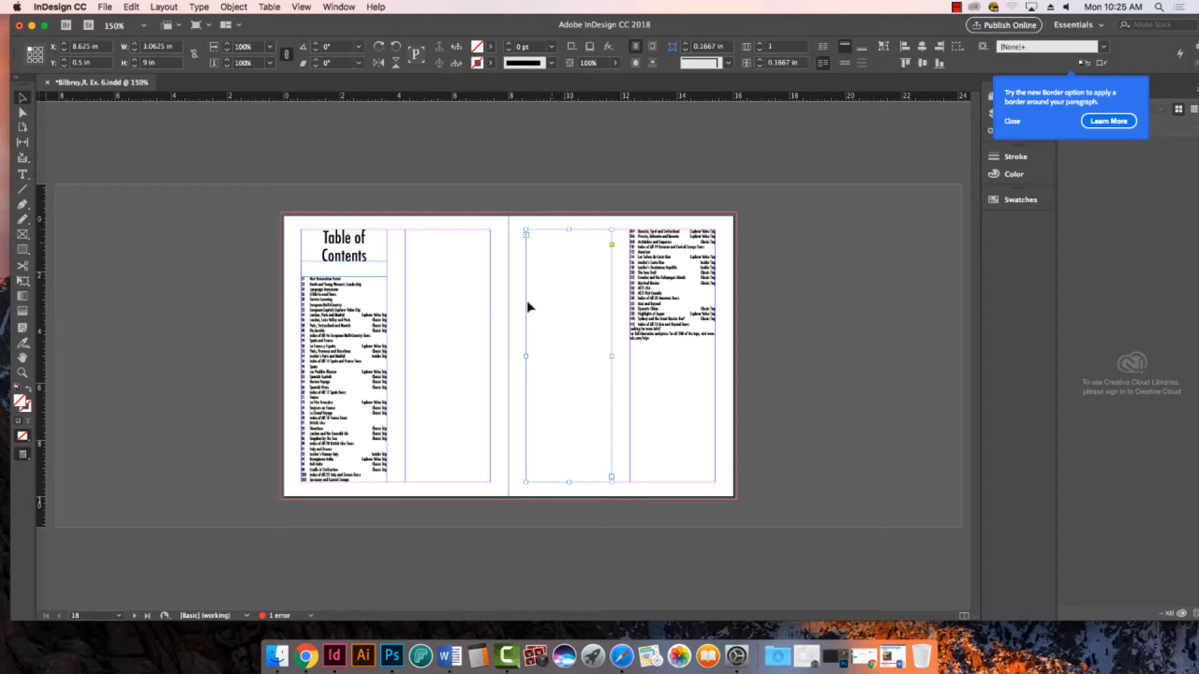
{"action": "left_click", "coordinate": [570, 304]}
{"action": "left_click", "coordinate": [659, 387]}
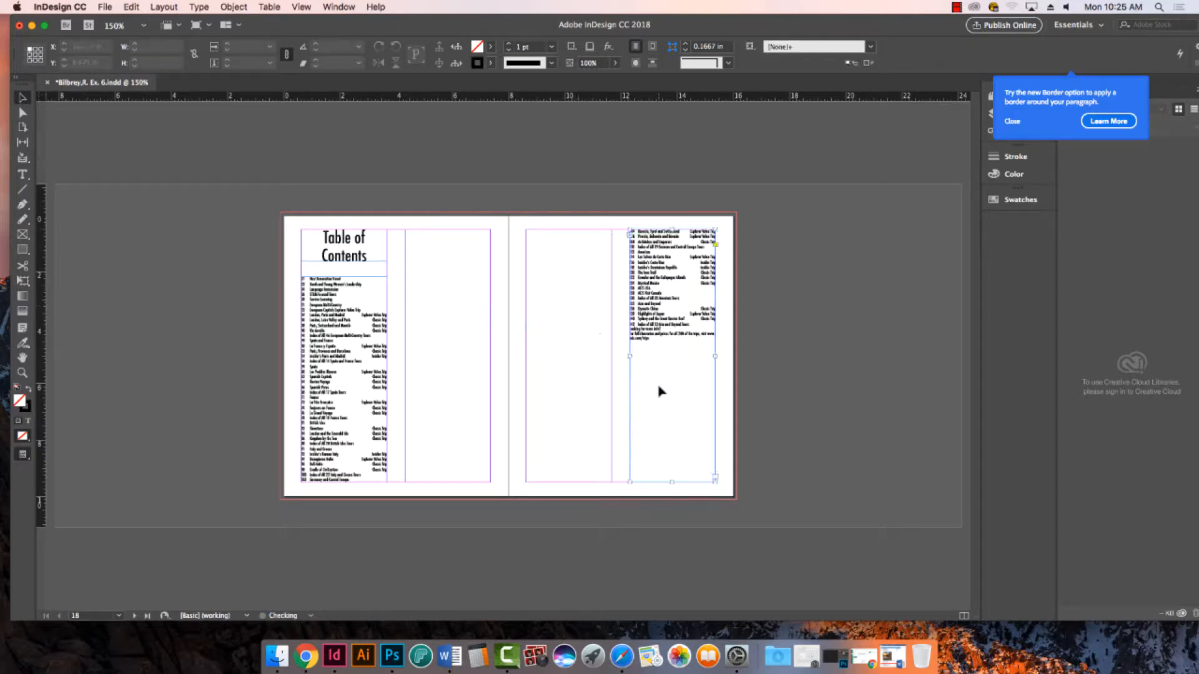
- Deselect the entries frame in the right-hand page's outer column and save the document
{"action": "mouse_move", "coordinate": [658, 300]}
{"action": "left_mouse_down"}
{"action": "mouse_move", "coordinate": [755, 299]}
{"action": "mouse_move", "coordinate": [754, 275]}
{"action": "mouse_move", "coordinate": [813, 282]}
{"action": "mouse_move", "coordinate": [681, 299]}
{"action": "left_mouse_up"}
{"action": "left_click", "coordinate": [658, 244]}
{"action": "left_click", "coordinate": [527, 281]}
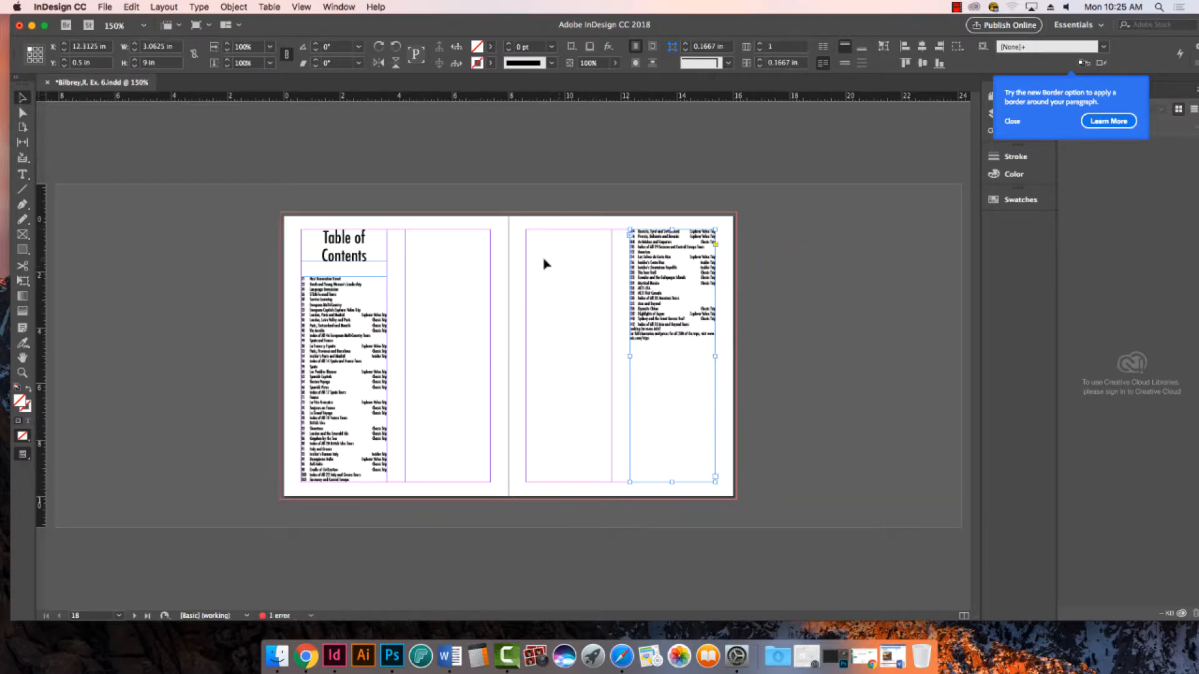
{"action": "left_click", "coordinate": [490, 195]}
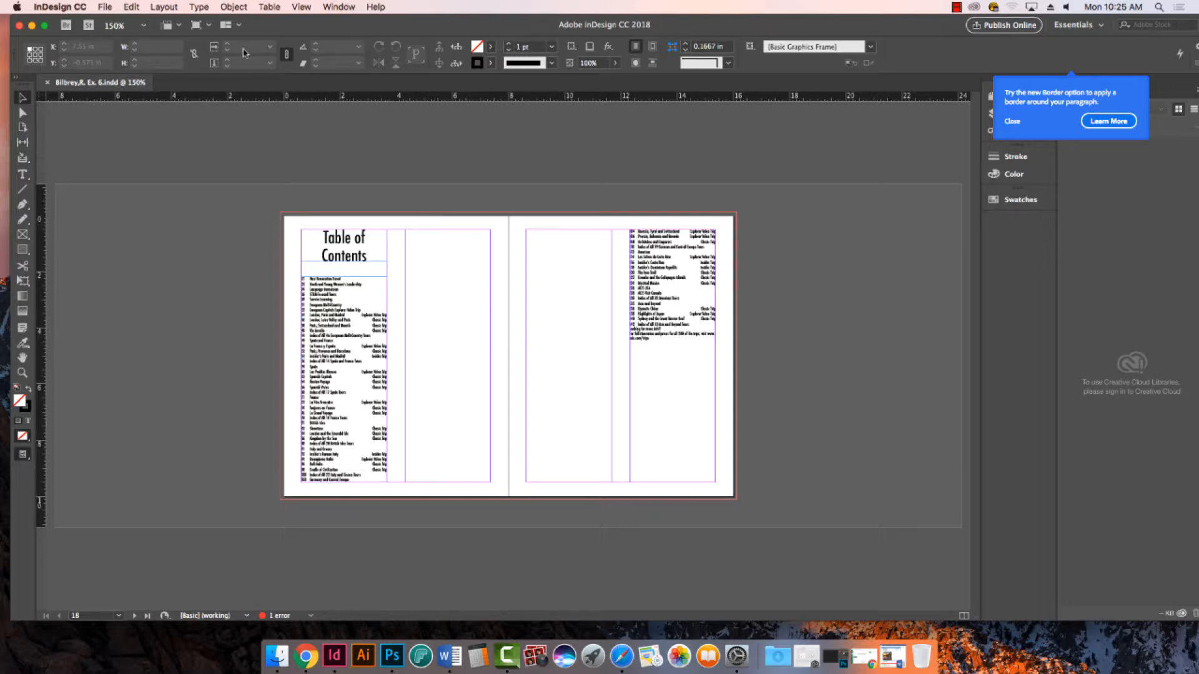
- Place the student+travel.jpg image on the spread at full size, starting at the left-hand page's inner column
{"action": "left_click", "coordinate": [105, 8]}
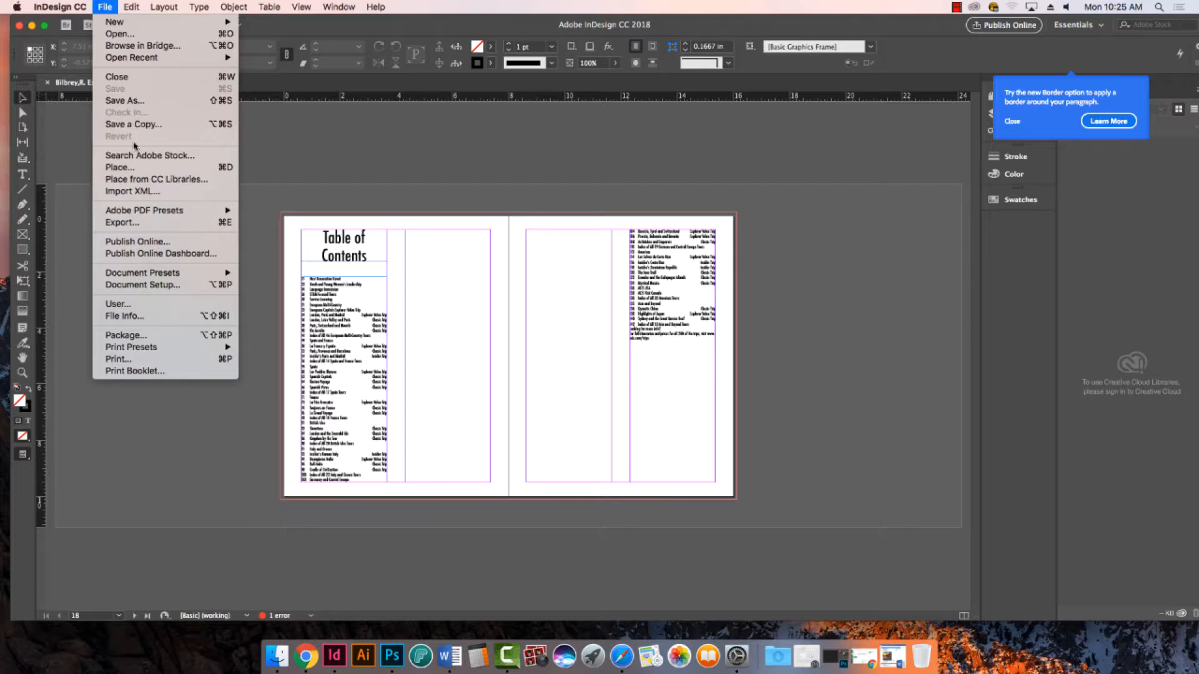
{"action": "left_click", "coordinate": [138, 167]}
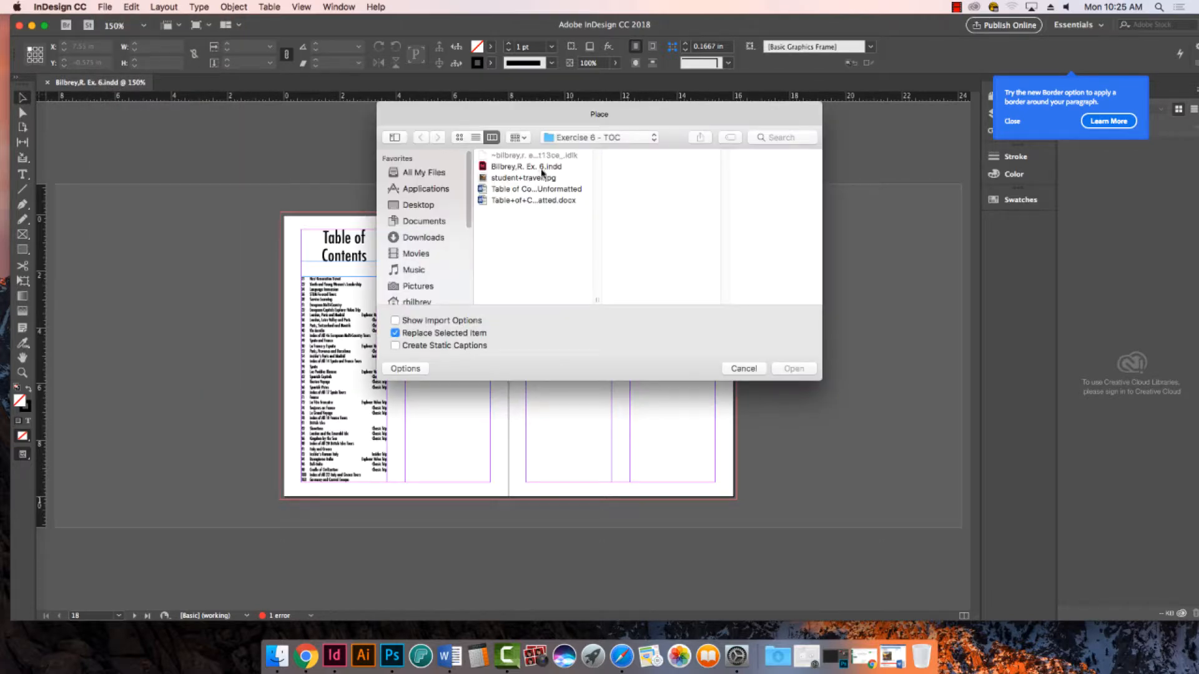
{"action": "left_click", "coordinate": [541, 178]}
{"action": "left_click", "coordinate": [792, 370]}
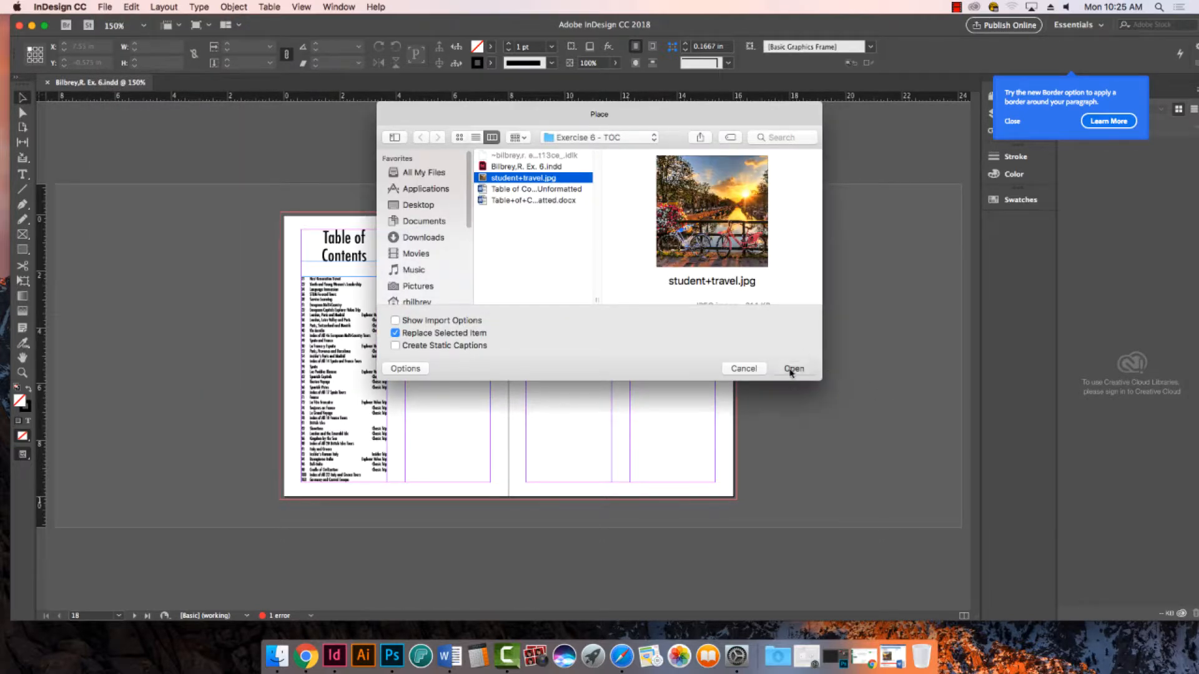
{"action": "left_click", "coordinate": [407, 207]}
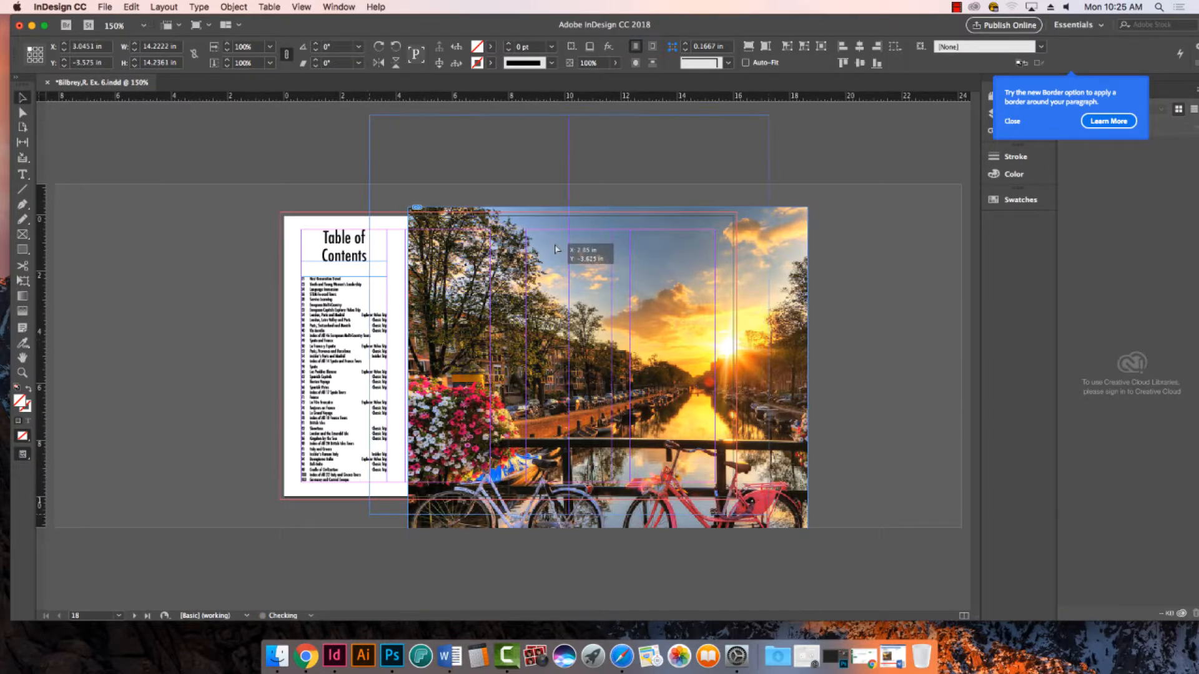
- Scale the photo to about 10.35 x 10.36 in and position it at X 1.3339 in, Y -0.05 in, ending at the right-hand inner column
{"action": "left_click_drag", "start_coordinate": [601, 342], "coordinate": [552, 245]}
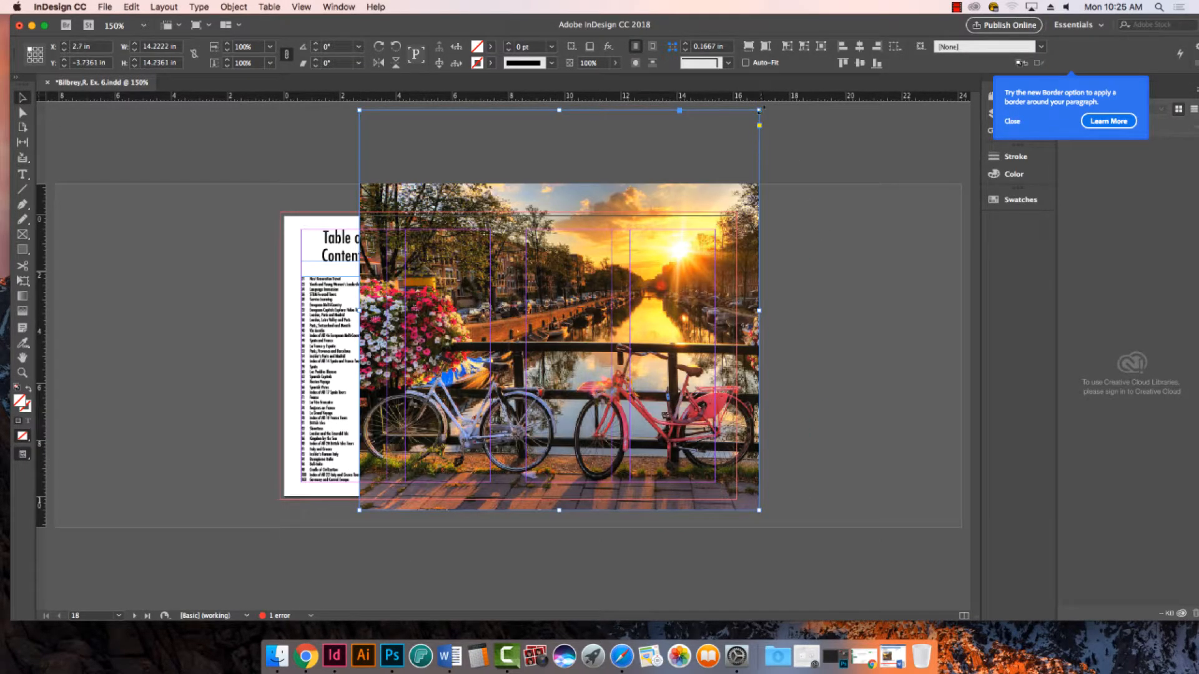
{"action": "left_click_drag", "start_coordinate": [760, 110], "coordinate": [654, 216]}
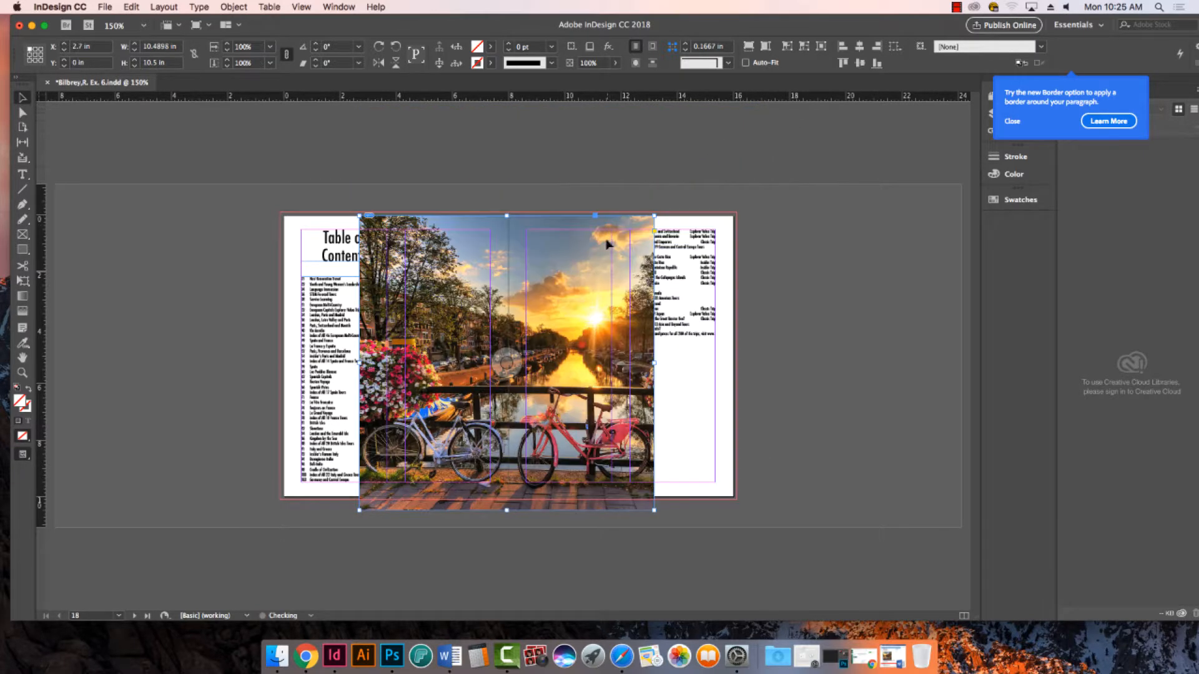
{"action": "left_click_drag", "start_coordinate": [440, 264], "coordinate": [489, 250]}
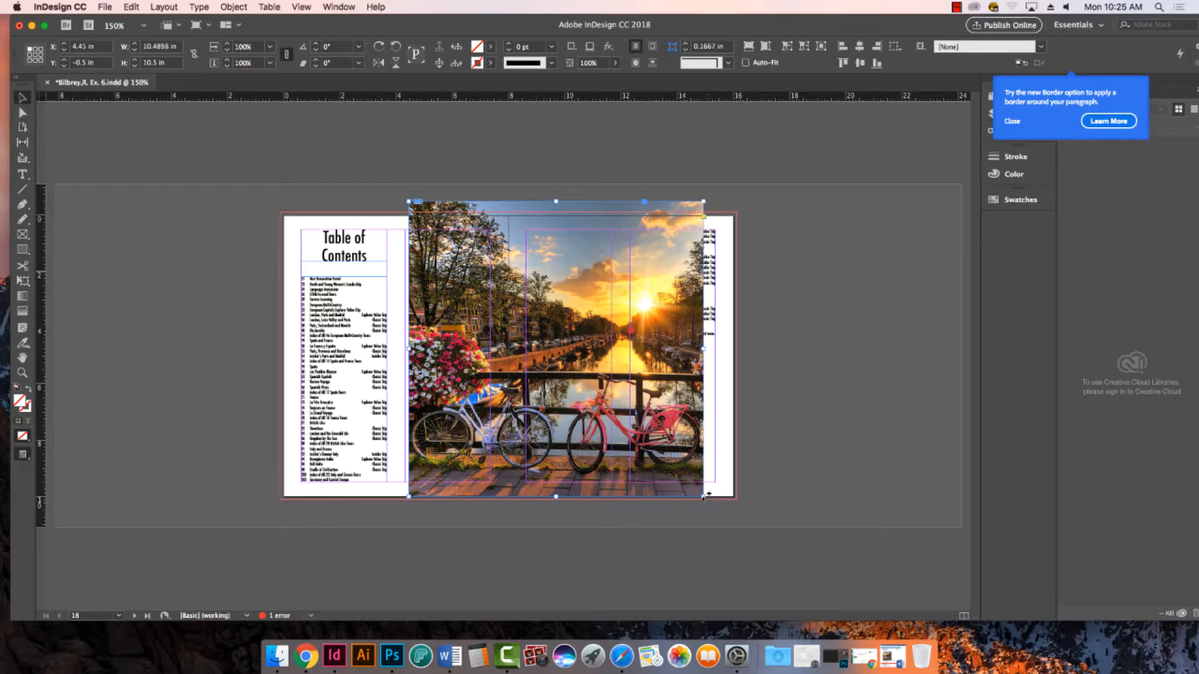
{"action": "left_click_drag", "start_coordinate": [703, 497], "coordinate": [661, 471]}
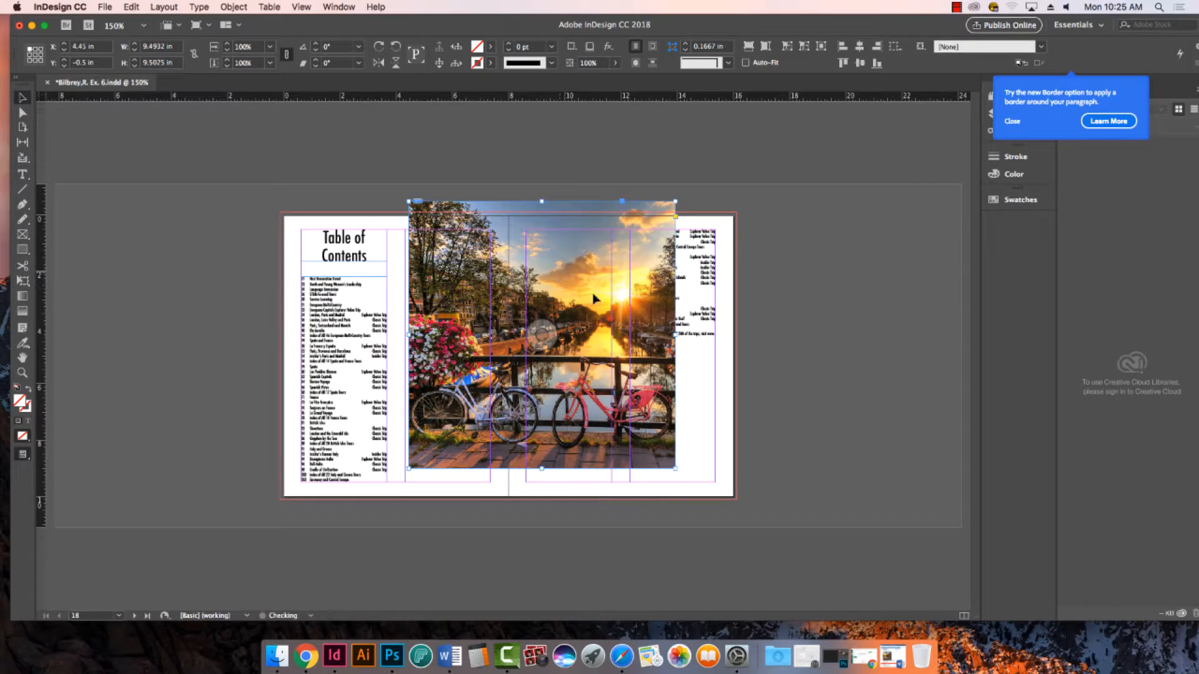
{"action": "left_click_drag", "start_coordinate": [575, 210], "coordinate": [553, 246]}
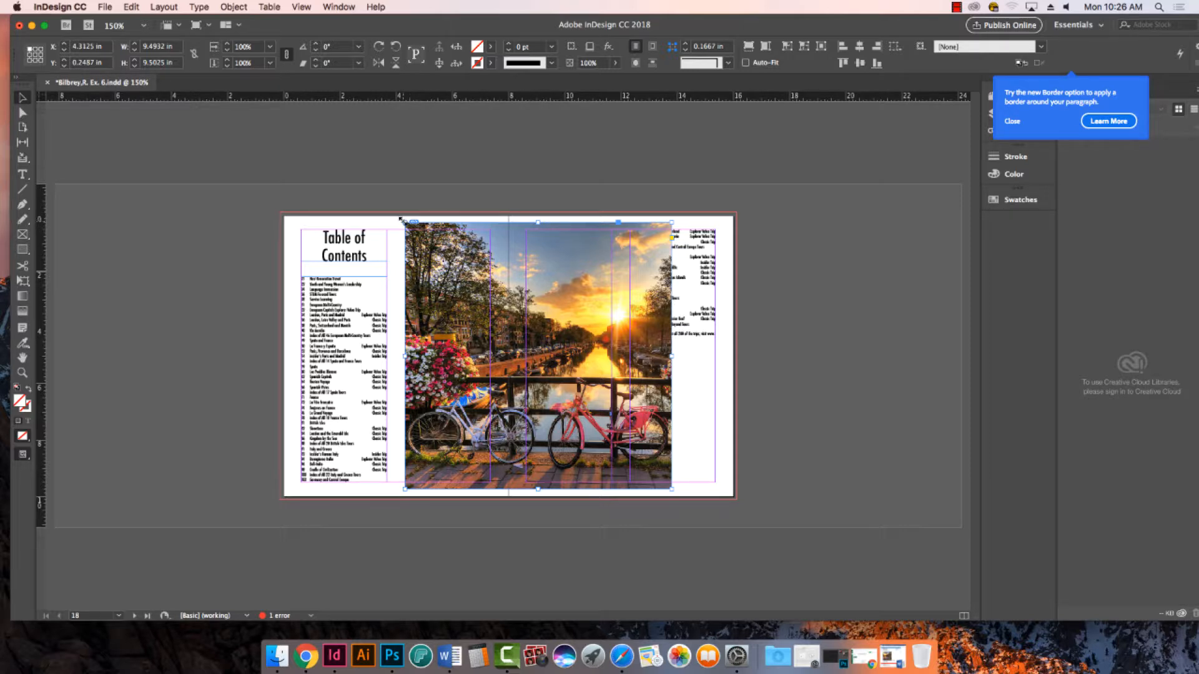
{"action": "left_click_drag", "start_coordinate": [400, 219], "coordinate": [381, 199]}
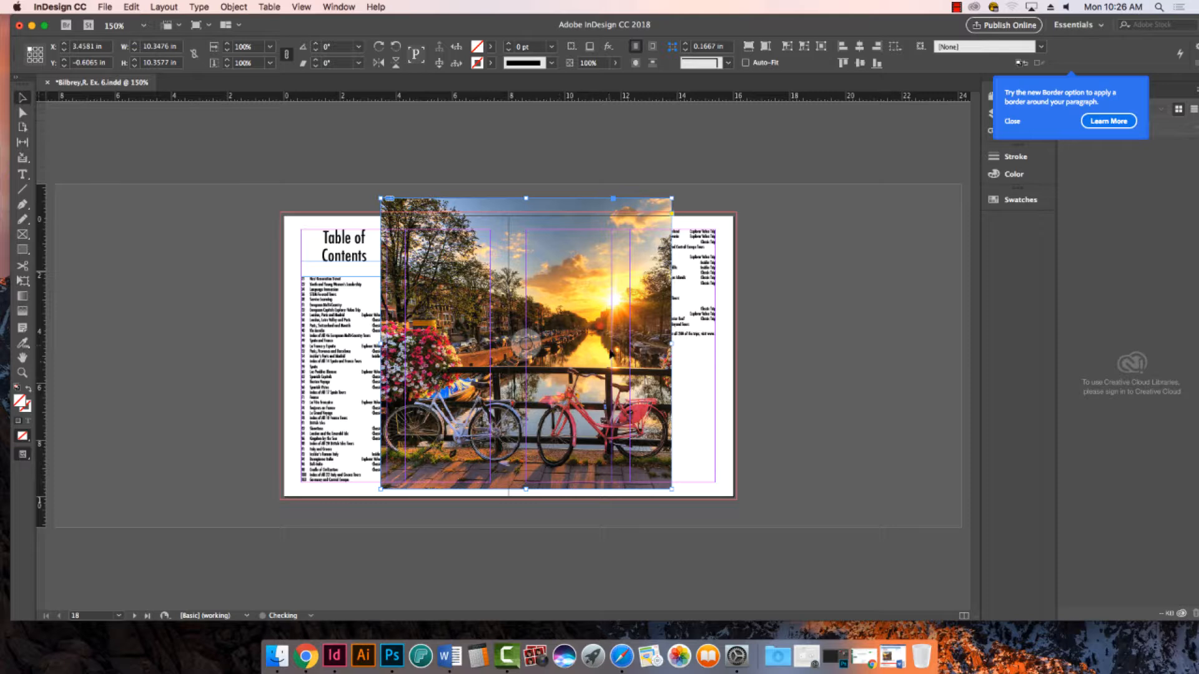
{"action": "mouse_move", "coordinate": [564, 342]}
{"action": "left_mouse_down"}
{"action": "mouse_move", "coordinate": [587, 344]}
{"action": "mouse_move", "coordinate": [555, 349]}
{"action": "left_mouse_up"}
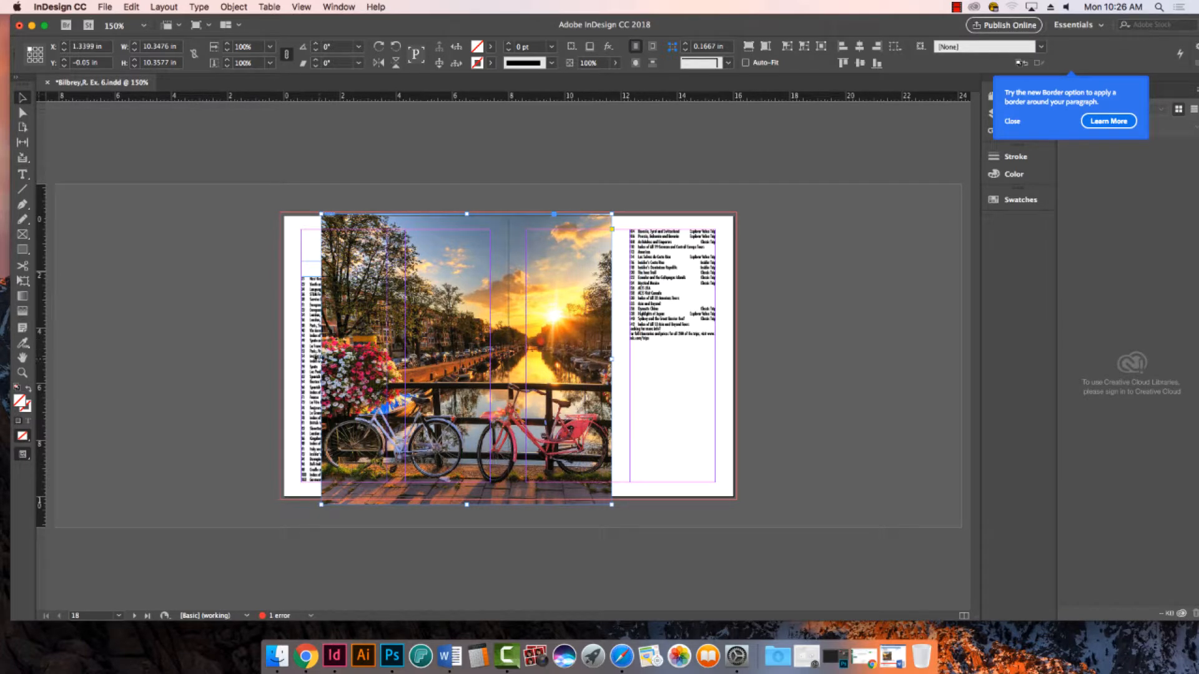
- Crop the photo's left side to the inner column for a 7.375 in width, and nudge it up to Y -0.1611 in
{"action": "left_click_drag", "start_coordinate": [321, 359], "coordinate": [405, 366]}
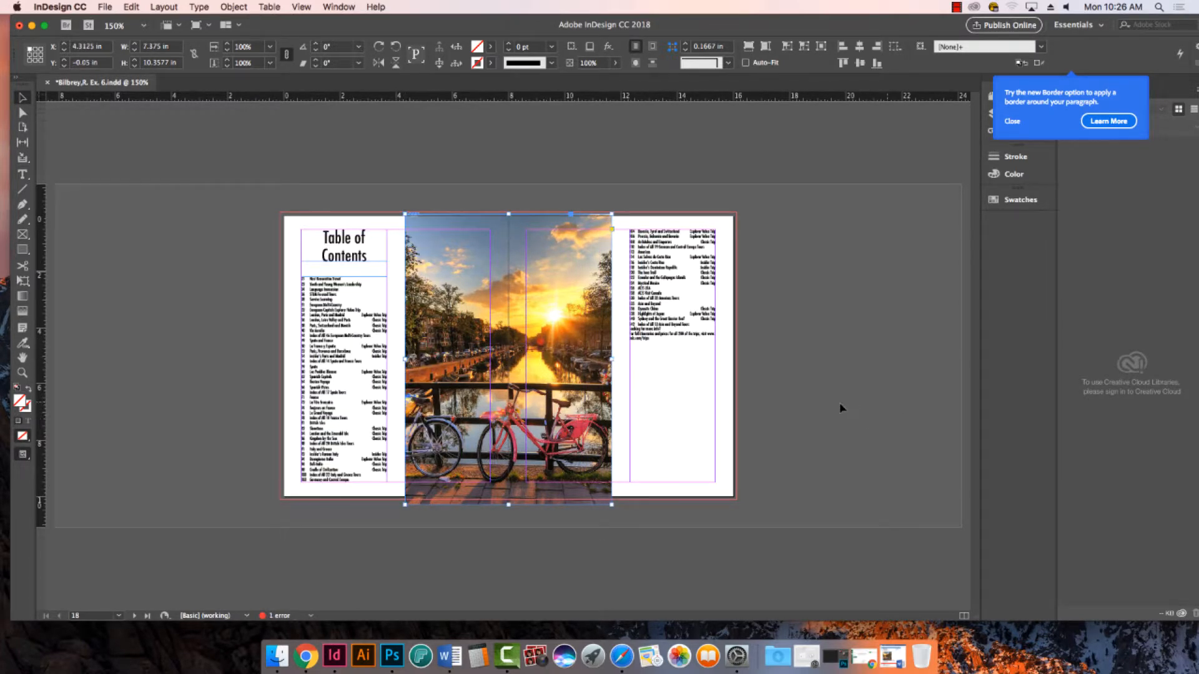
{"action": "left_click", "coordinate": [839, 409]}
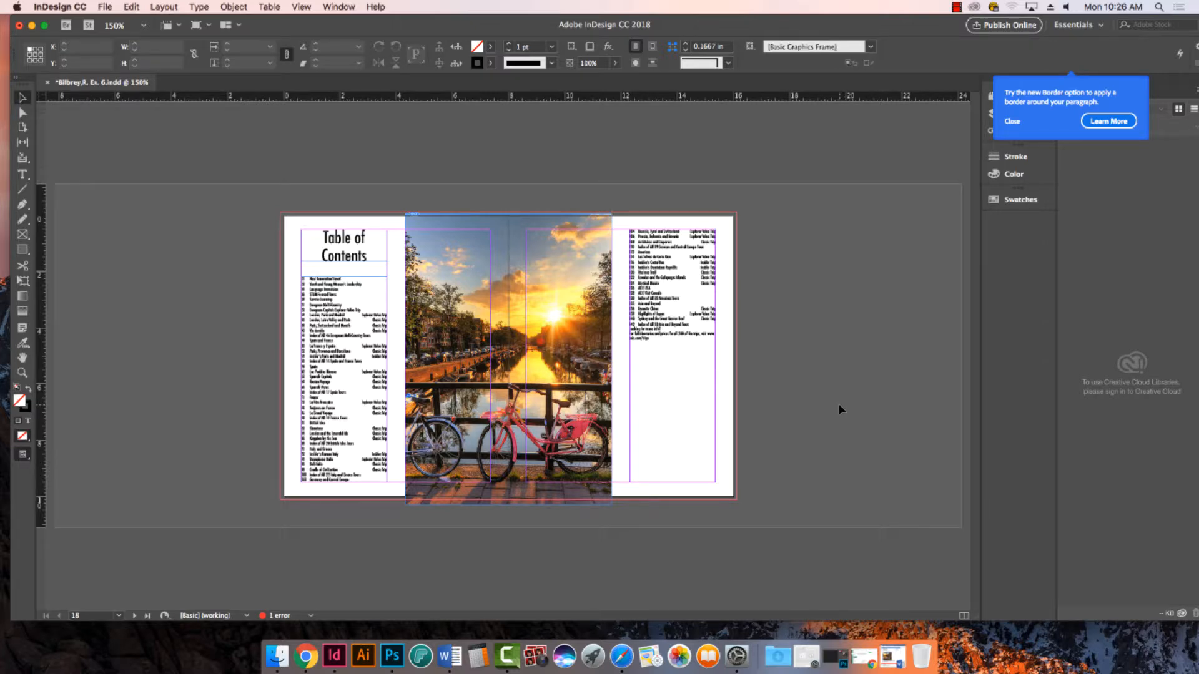
{"action": "left_click", "coordinate": [511, 358]}
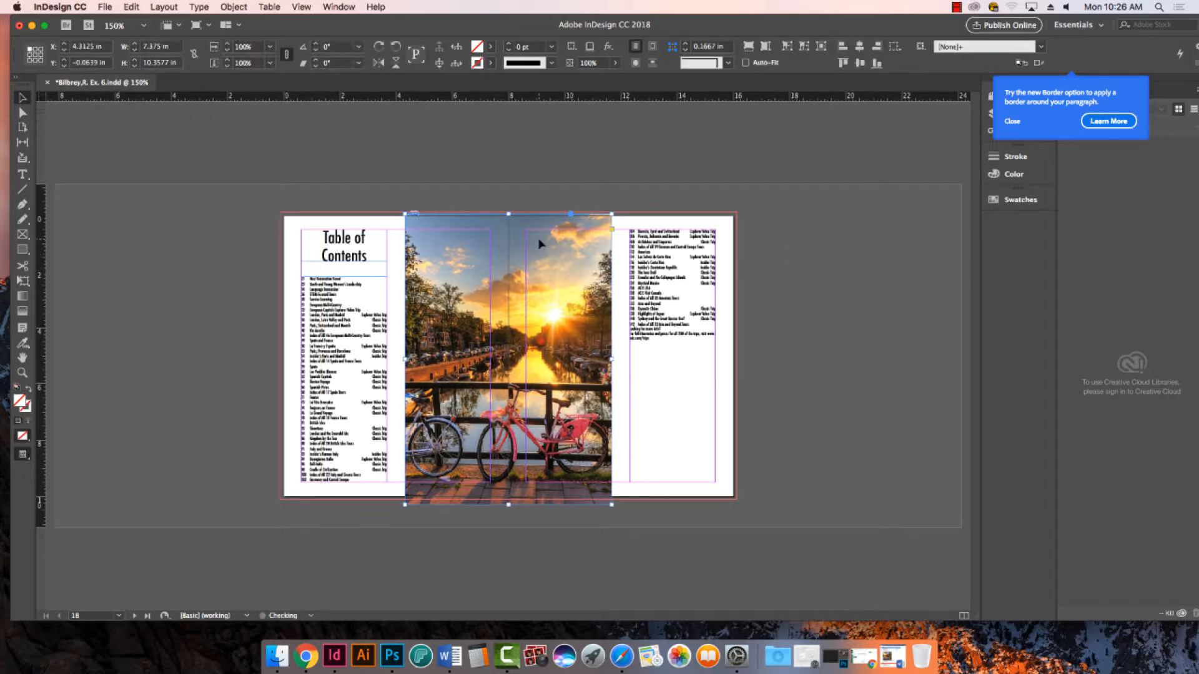
{"action": "left_click", "coordinate": [541, 243]}
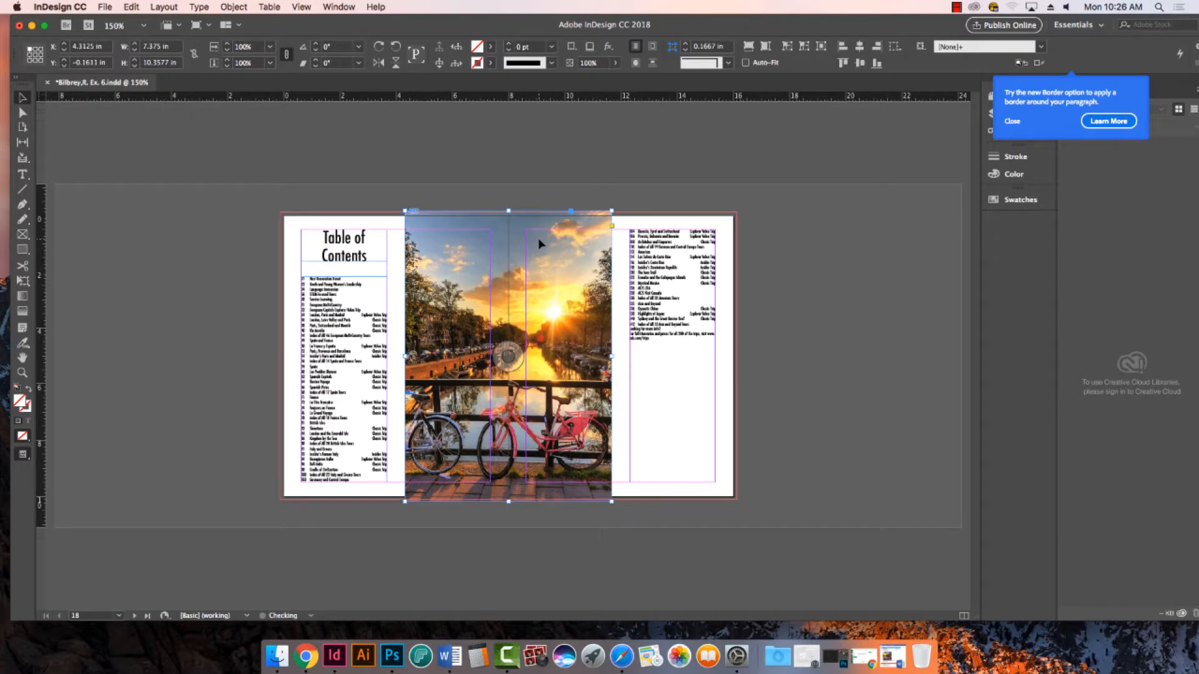
- Preview the spread without guides and display the full link information for the placed photo
{"action": "left_click", "coordinate": [830, 310]}
{"action": "key", "text": "w"}
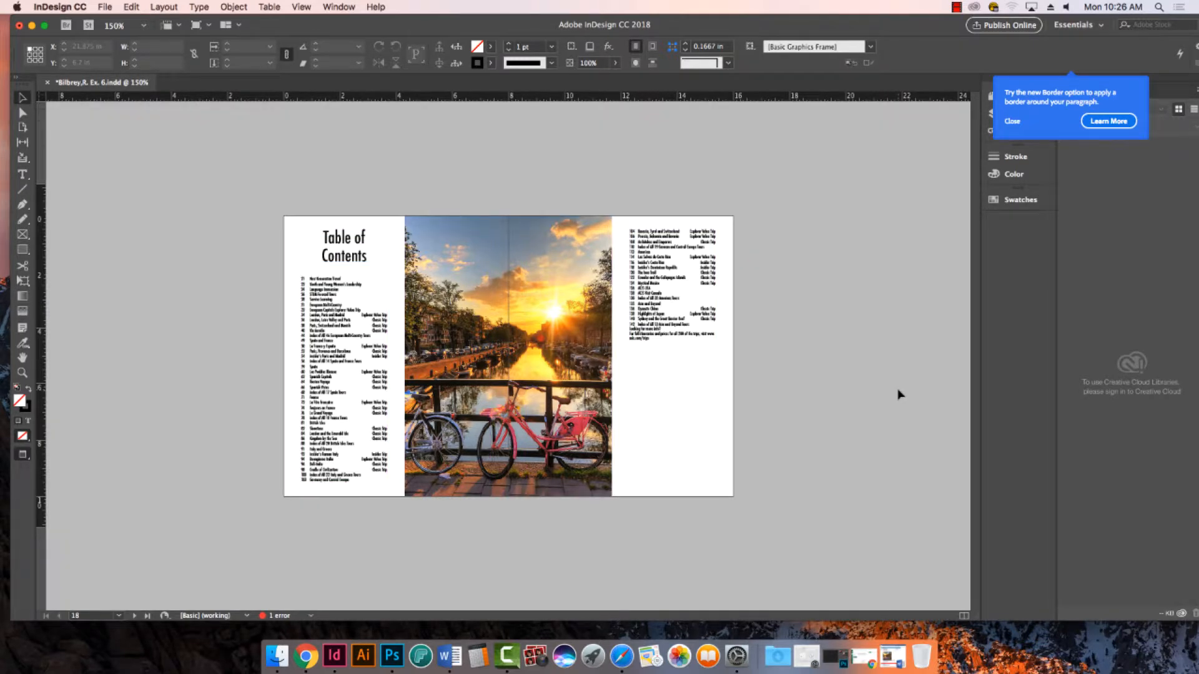
{"action": "left_click", "coordinate": [564, 241]}
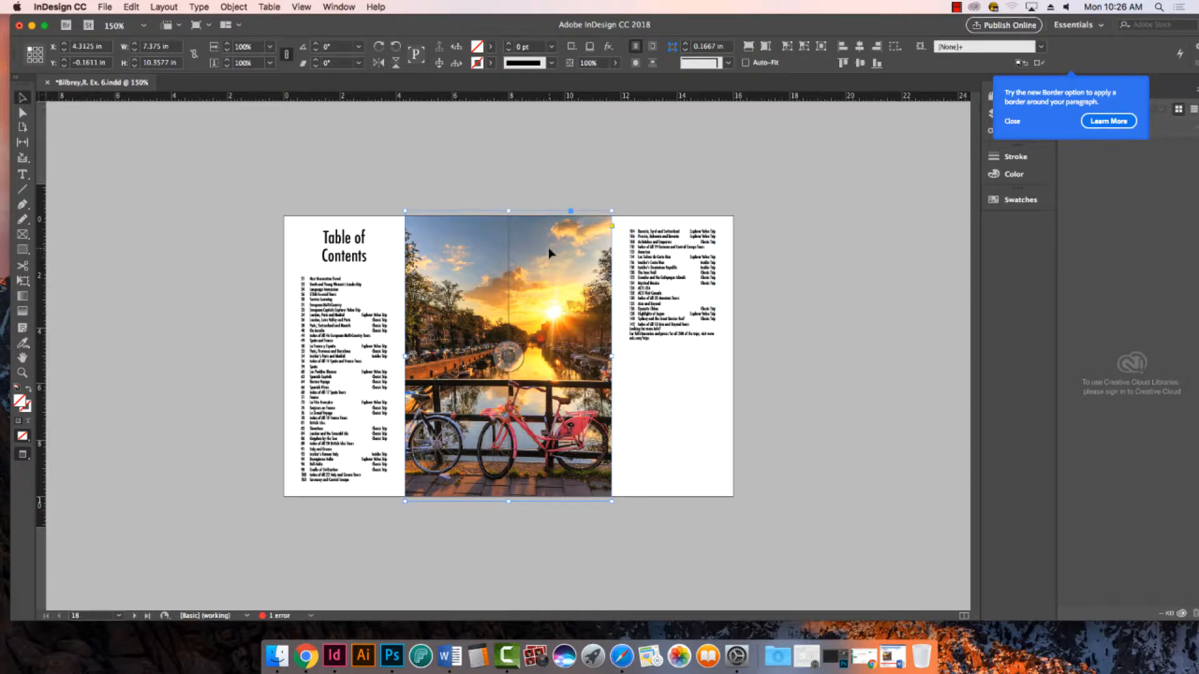
{"action": "left_click", "coordinate": [350, 8]}
{"action": "left_click", "coordinate": [368, 178]}
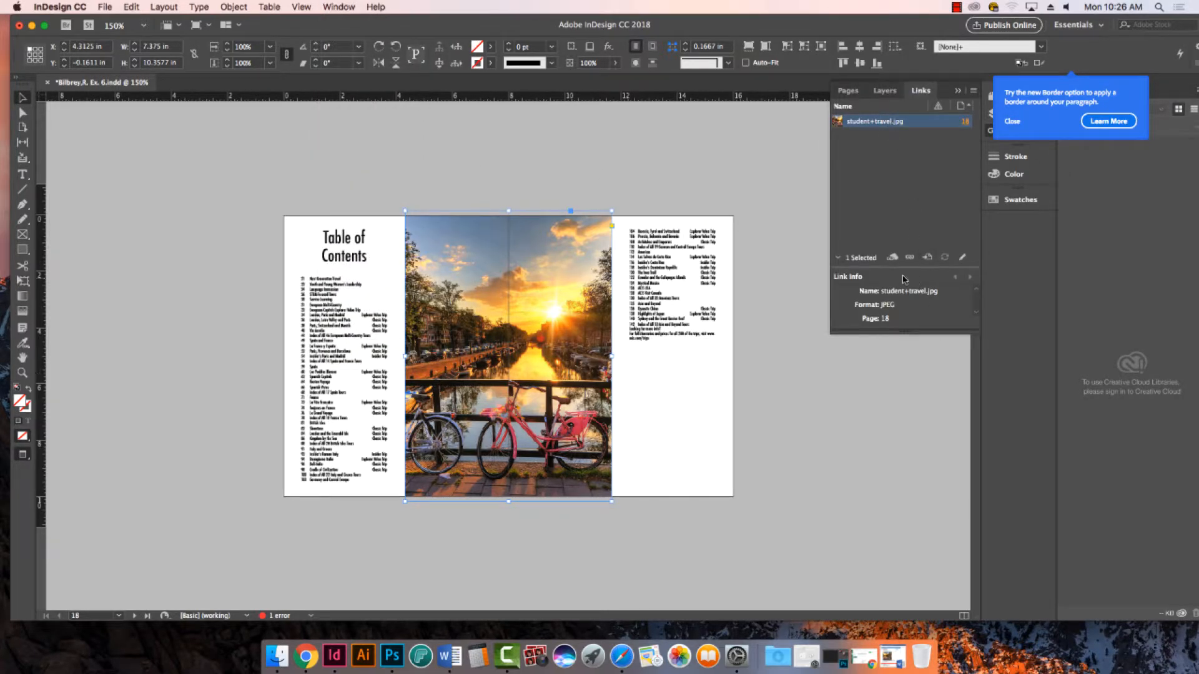
{"action": "left_click_drag", "start_coordinate": [906, 332], "coordinate": [914, 507]}
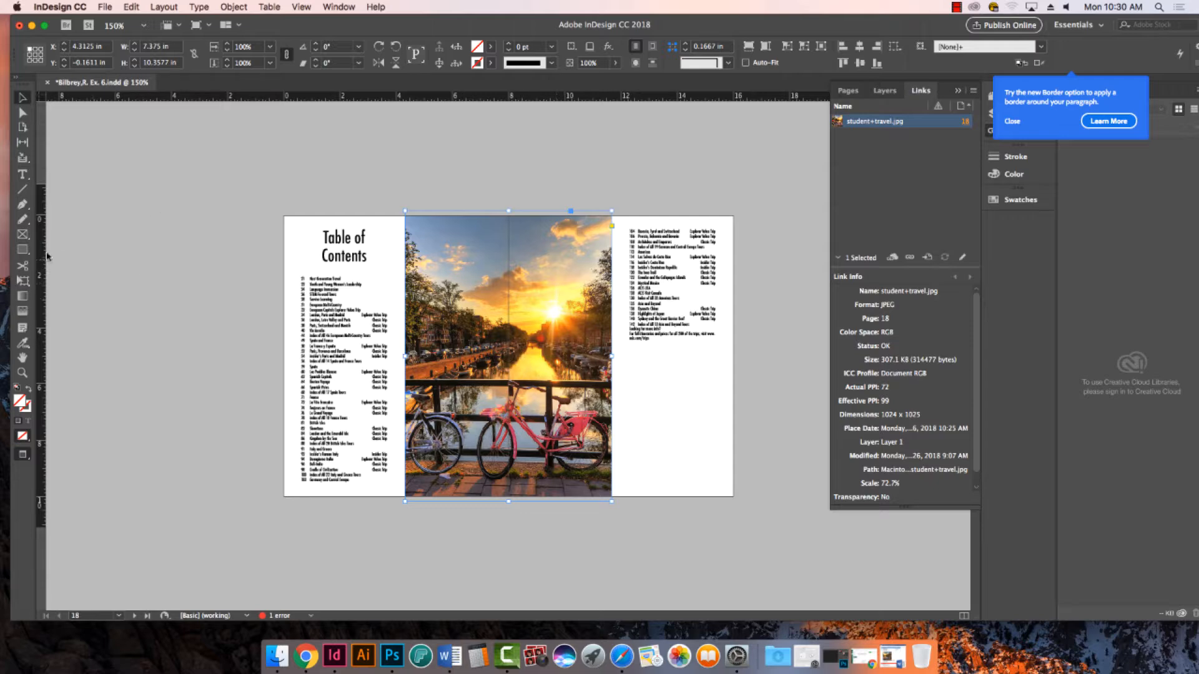
- Deselect the photo and save the document with the image in place
{"action": "left_click", "coordinate": [190, 247]}
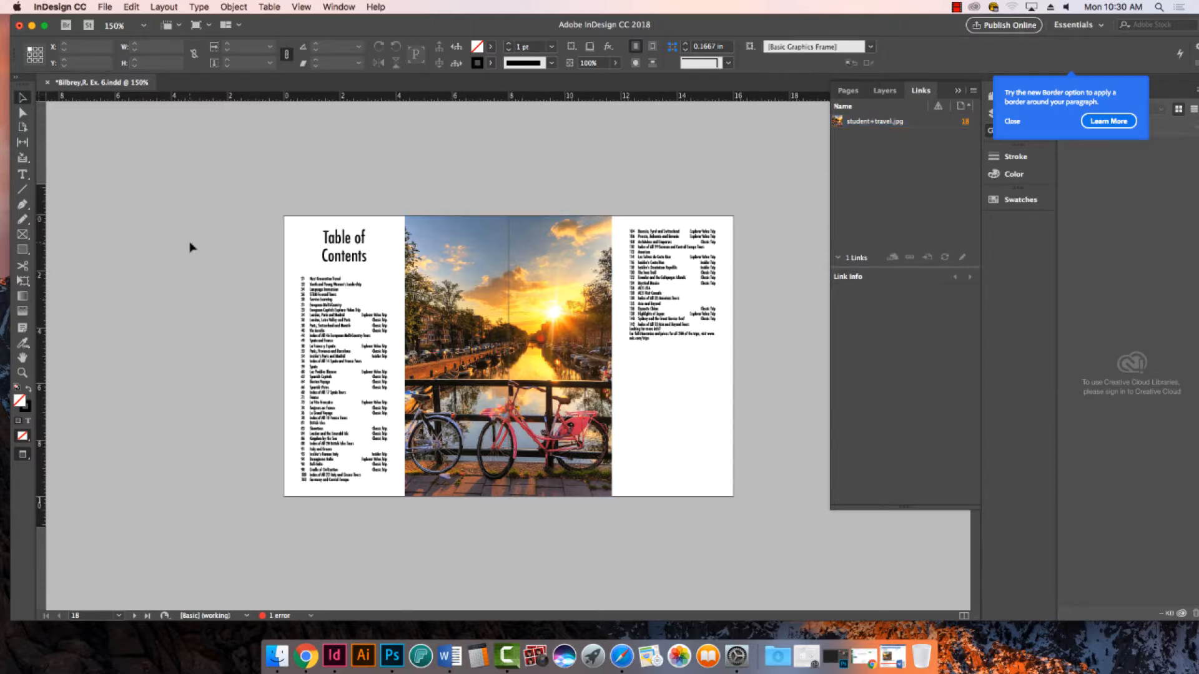
{"action": "key", "text": "super+s"}
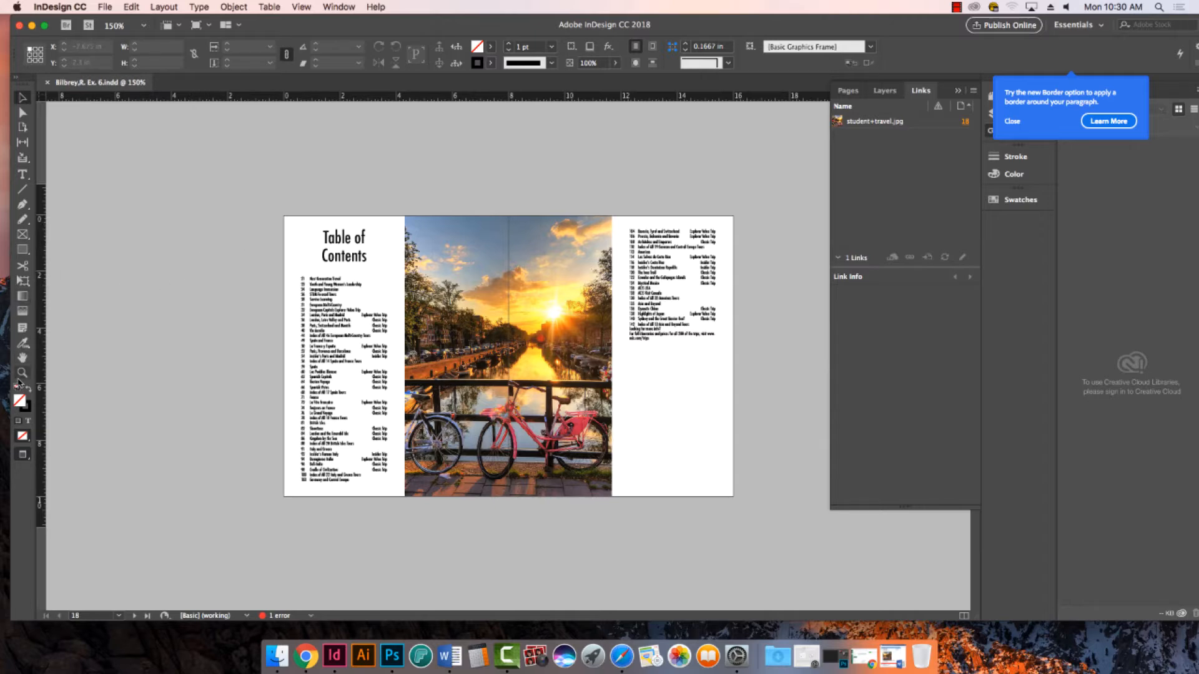
- Shorten the entries text frame on the right-hand page to a height of about 4.52 in, freeing space beneath it
{"action": "left_click", "coordinate": [25, 175]}
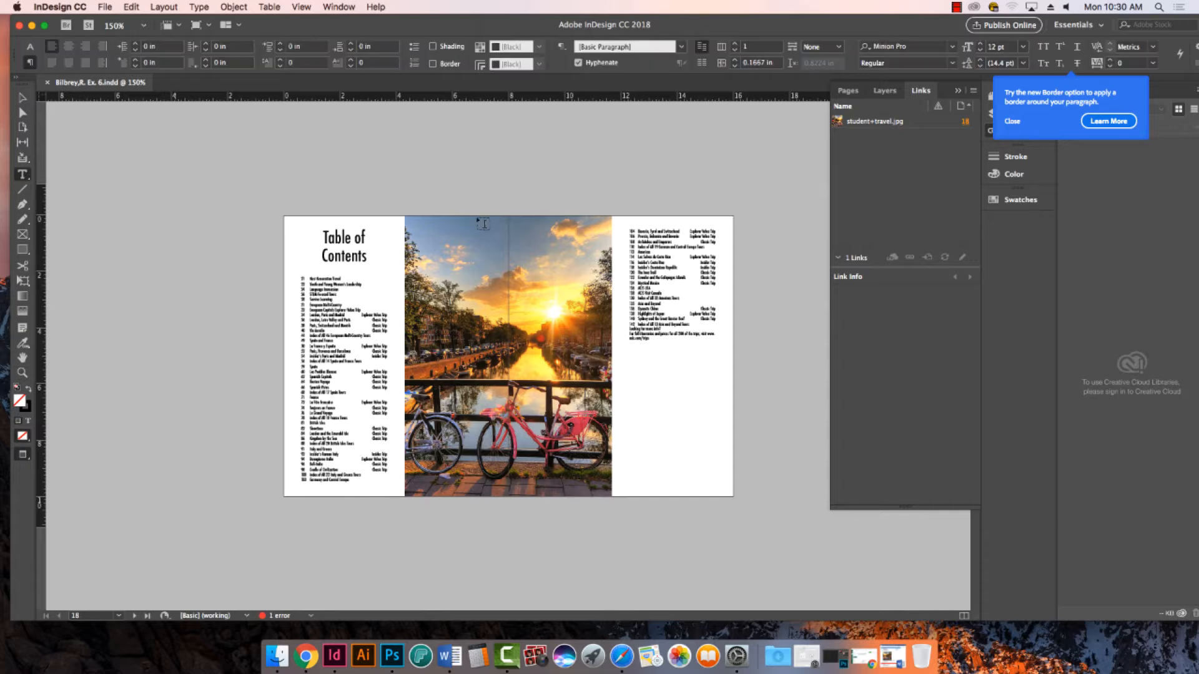
{"action": "left_click", "coordinate": [23, 373]}
{"action": "left_click_drag", "start_coordinate": [285, 208], "coordinate": [790, 542]}
{"action": "left_click", "coordinate": [23, 175]}
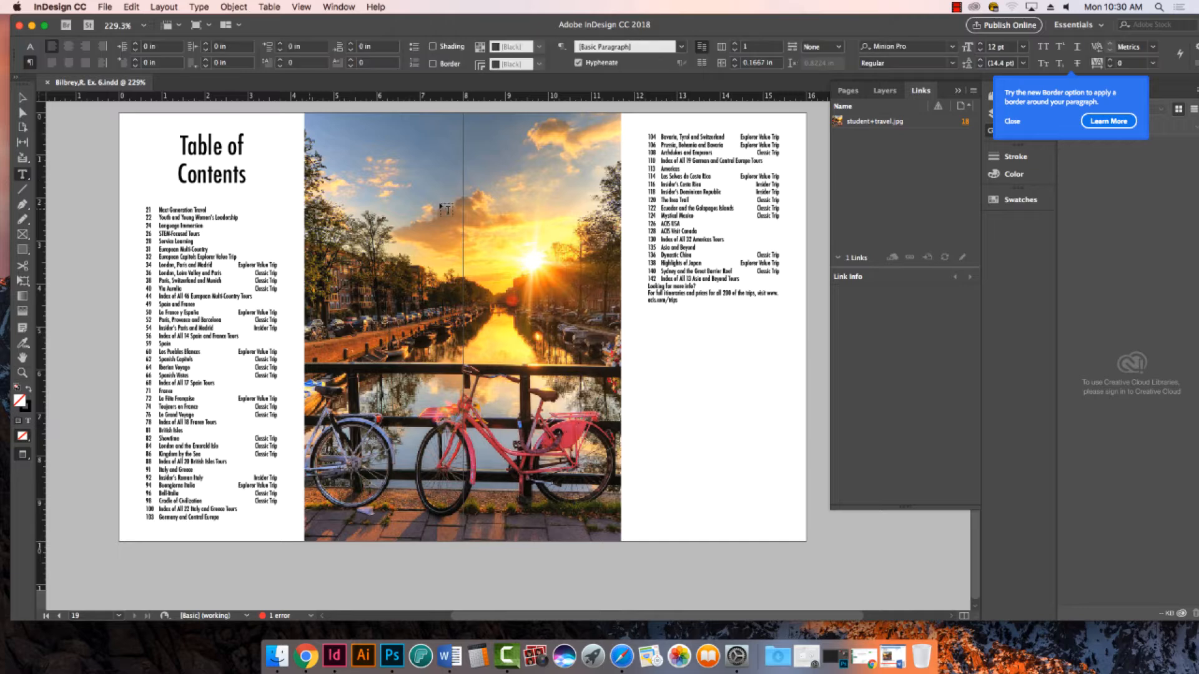
{"action": "scroll", "coordinate": [440, 459], "scroll_direction": "down", "scroll_amount": 1}
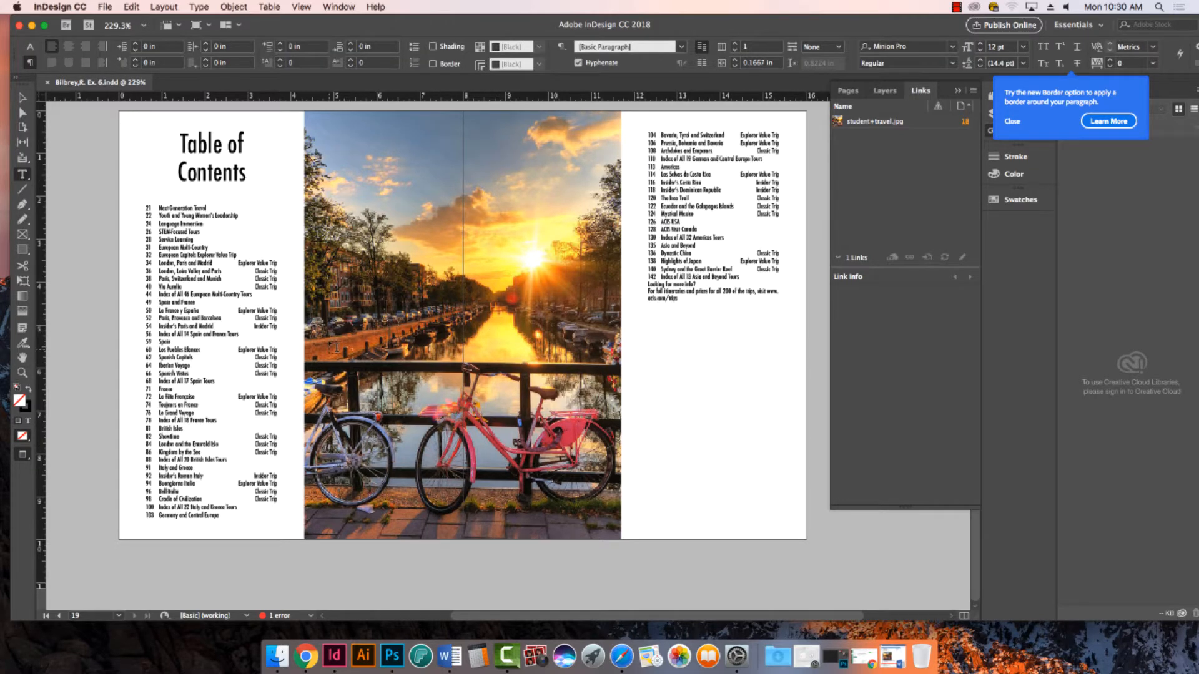
{"action": "left_click", "coordinate": [658, 375]}
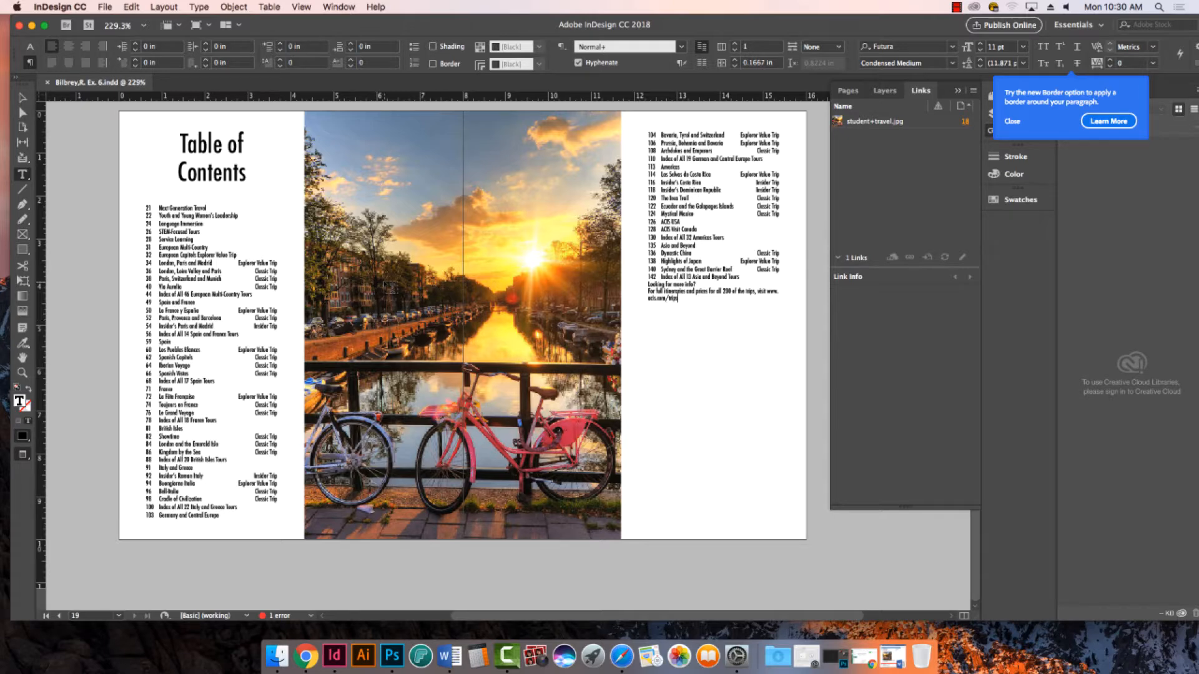
{"action": "left_click", "coordinate": [23, 98]}
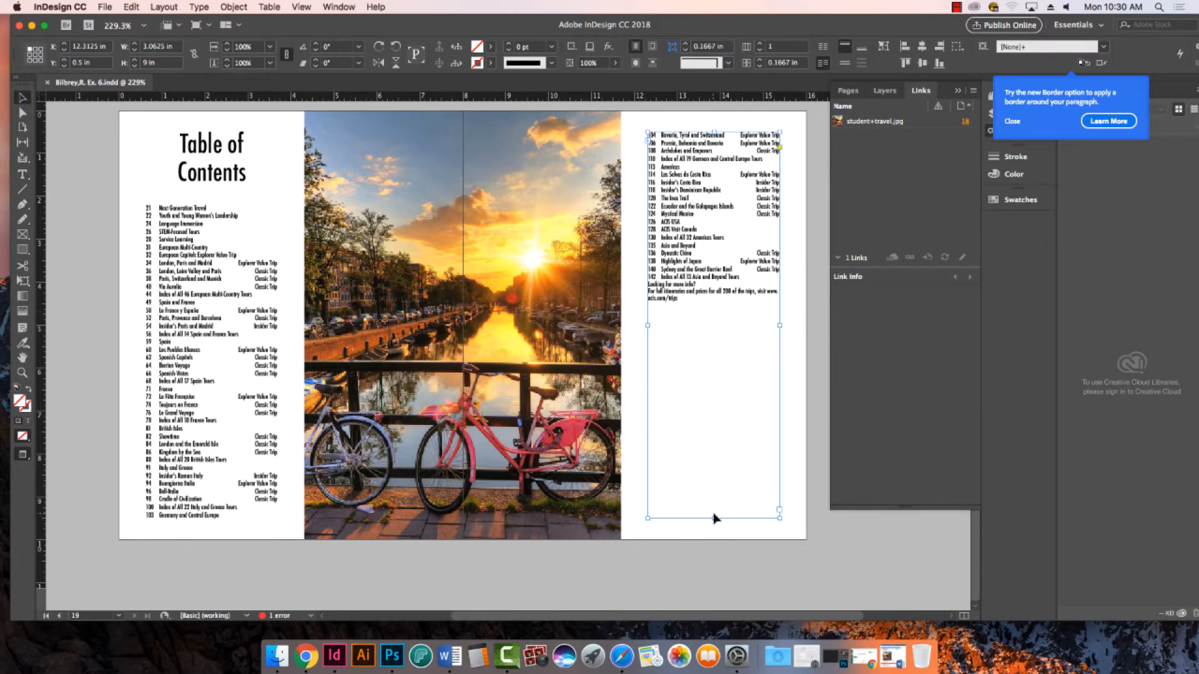
{"action": "left_click_drag", "start_coordinate": [716, 518], "coordinate": [715, 326]}
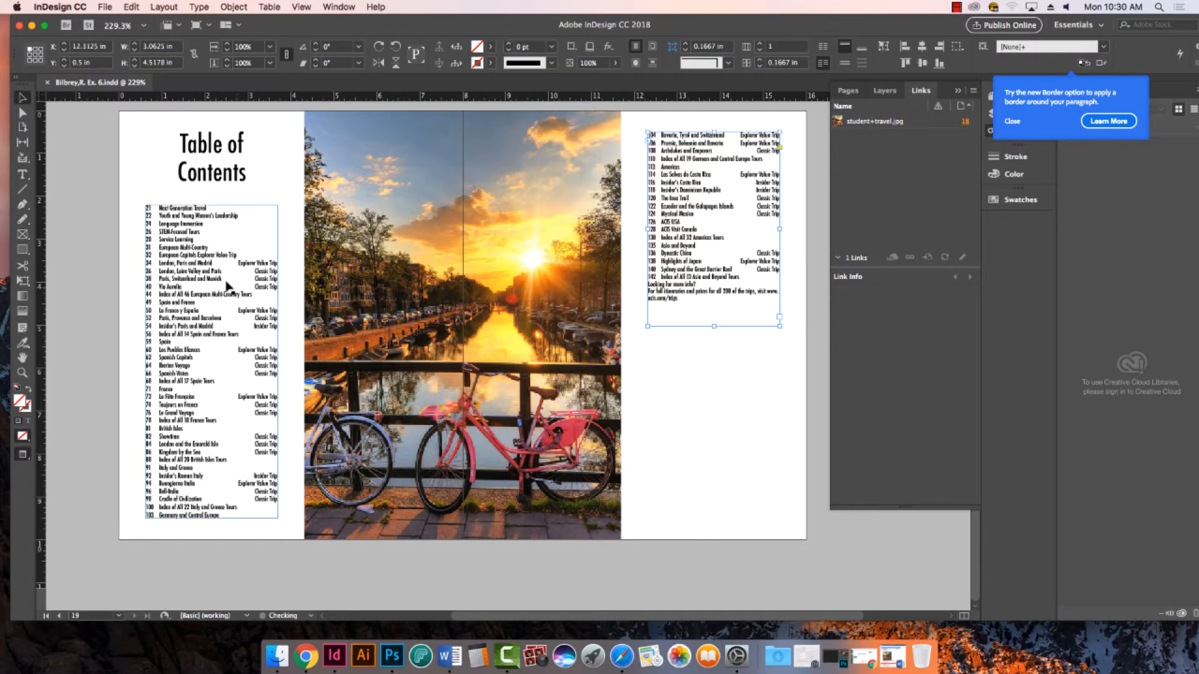
- Draw a text frame about 3.68 x 0.84 in on the pasteboard below the right-hand page and show the guides again
{"action": "left_click", "coordinate": [22, 174]}
{"action": "left_click_drag", "start_coordinate": [644, 549], "coordinate": [802, 584]}
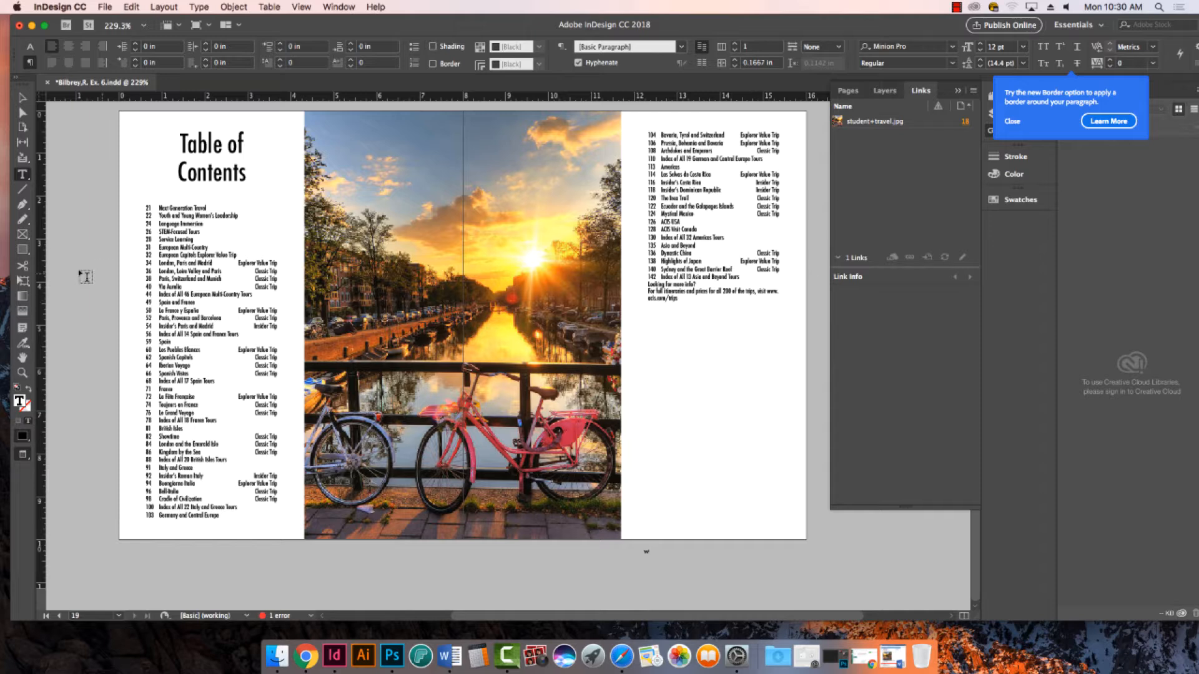
{"action": "key", "text": "Escape"}
{"action": "key", "text": "w"}
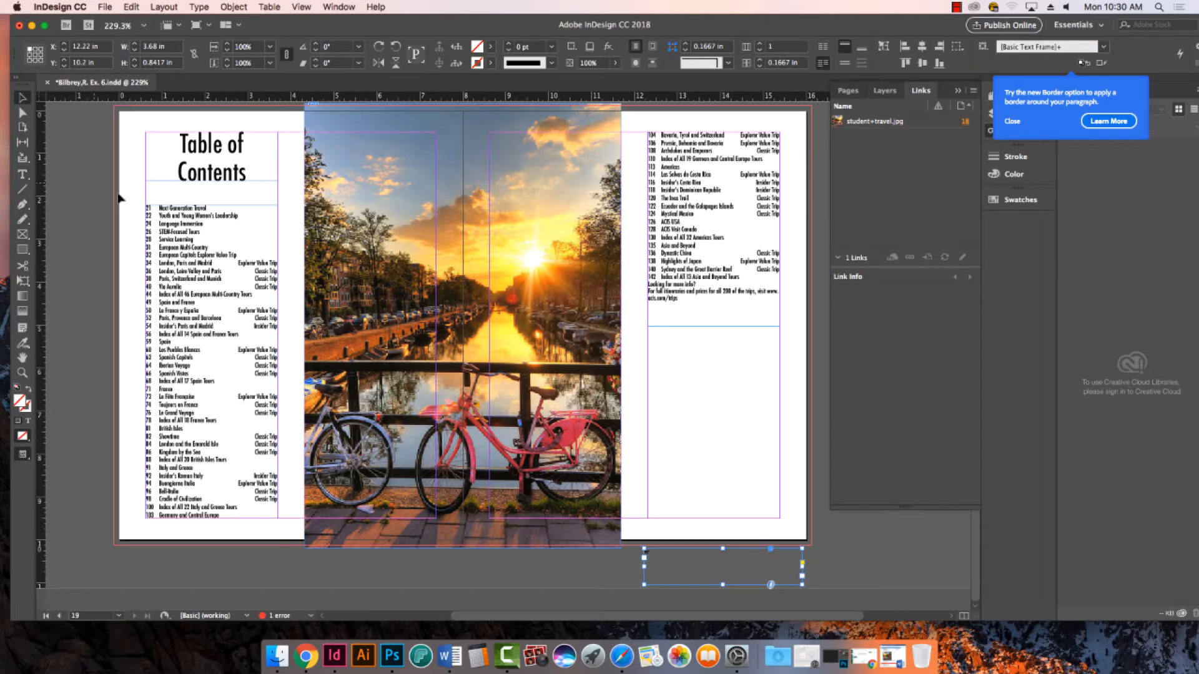
- Enter FPO in the empty text frame below the right-hand page and enlarge the text to fill the frame's height
{"action": "double_click", "coordinate": [665, 556]}
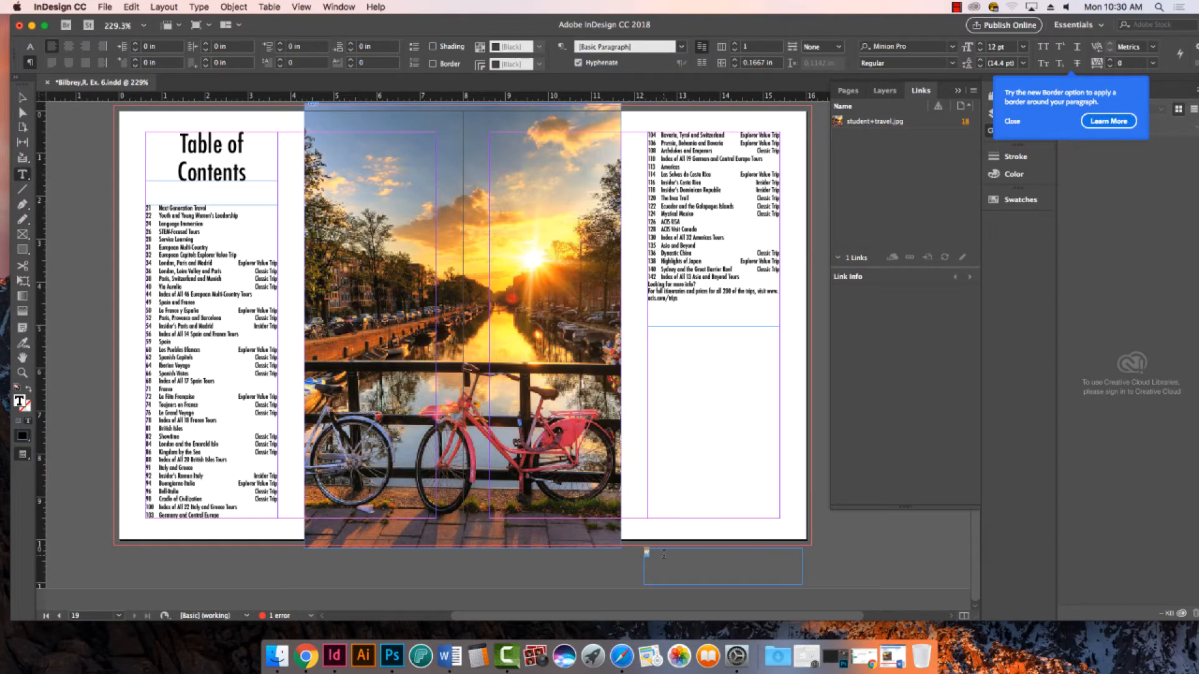
{"action": "type", "text": "F"}
{"action": "key", "text": "super+a"}
{"action": "key", "text": "shift+super+period"}
{"action": "key", "text": "shift+super+period"}
{"action": "key", "text": "shift+super+period"}
{"action": "key", "text": "shift+super+period"}
{"action": "key", "text": "shift+super+period"}
{"action": "key", "text": "shift+super+period"}
{"action": "key", "text": "shift+super+period"}
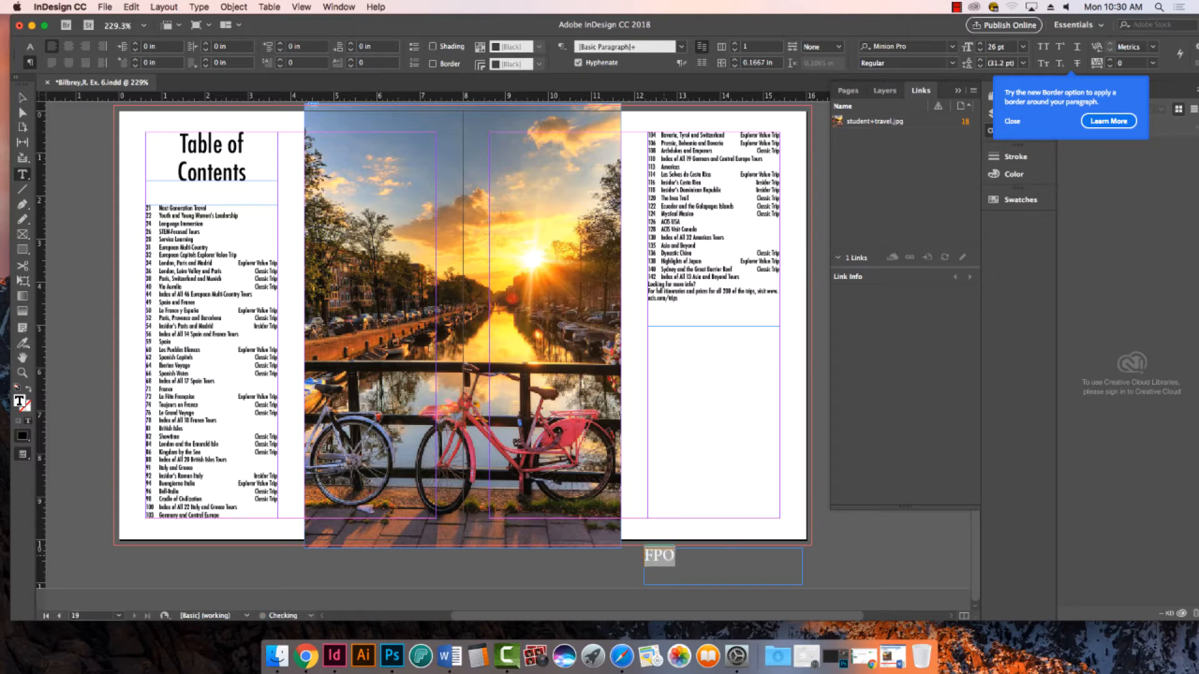
{"action": "key", "text": "shift+super+period"}
{"action": "key", "text": "shift+super+period"}
{"action": "key", "text": "shift+super+period"}
{"action": "key", "text": "shift+super+period"}
{"action": "key", "text": "shift+super+period"}
{"action": "key", "text": "shift+super+period"}
{"action": "key", "text": "shift+super+period"}
{"action": "key", "text": "shift+super+period"}
{"action": "key", "text": "shift+super+period"}
{"action": "key", "text": "shift+super+period"}
{"action": "key", "text": "shift+super+period"}
{"action": "key", "text": "shift+super+period"}
{"action": "key", "text": "shift+super+period"}
{"action": "key", "text": "shift+super+period"}
{"action": "key", "text": "shift+super+period"}
{"action": "key", "text": "shift+super+period"}
{"action": "key", "text": "shift+super+period"}
{"action": "key", "text": "shift+super+period"}
{"action": "key", "text": "shift+super+period"}
{"action": "key", "text": "shift+super+period"}
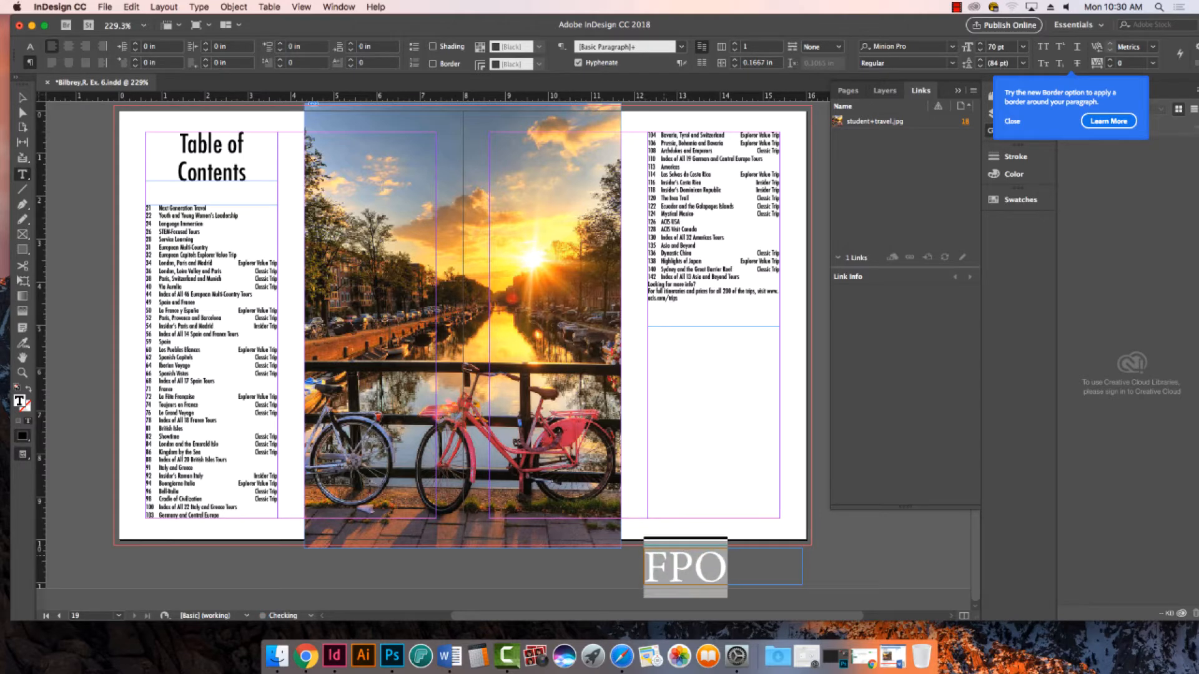
{"action": "key", "text": "shift+super+period"}
{"action": "left_click", "coordinate": [20, 99]}
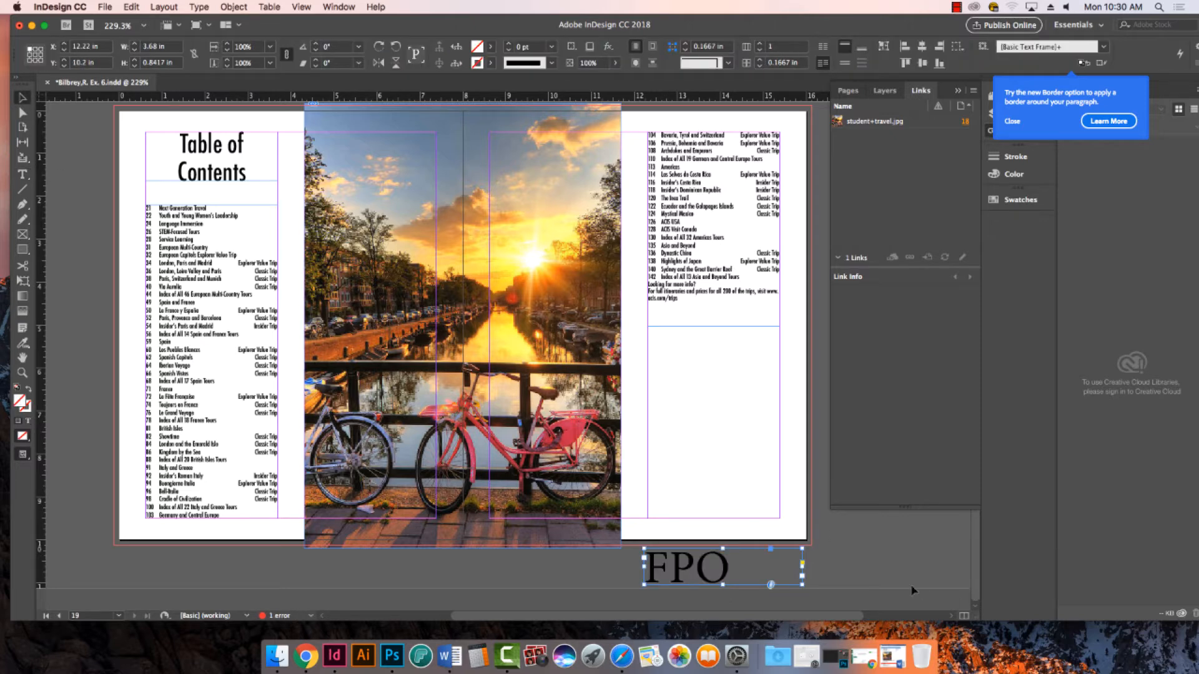
- Move the FPO frame onto the photo, fit it to its text and scale both to about 5.72 x 2.26 in
{"action": "left_click_drag", "start_coordinate": [749, 582], "coordinate": [500, 183]}
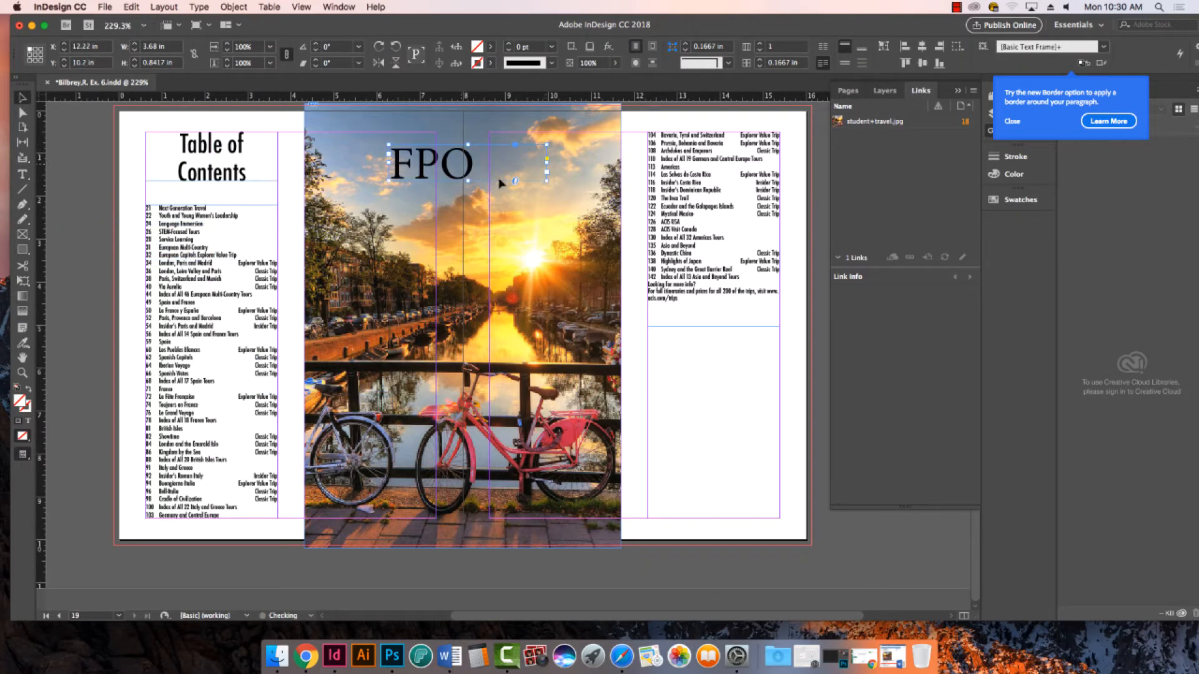
{"action": "double_click", "coordinate": [547, 180]}
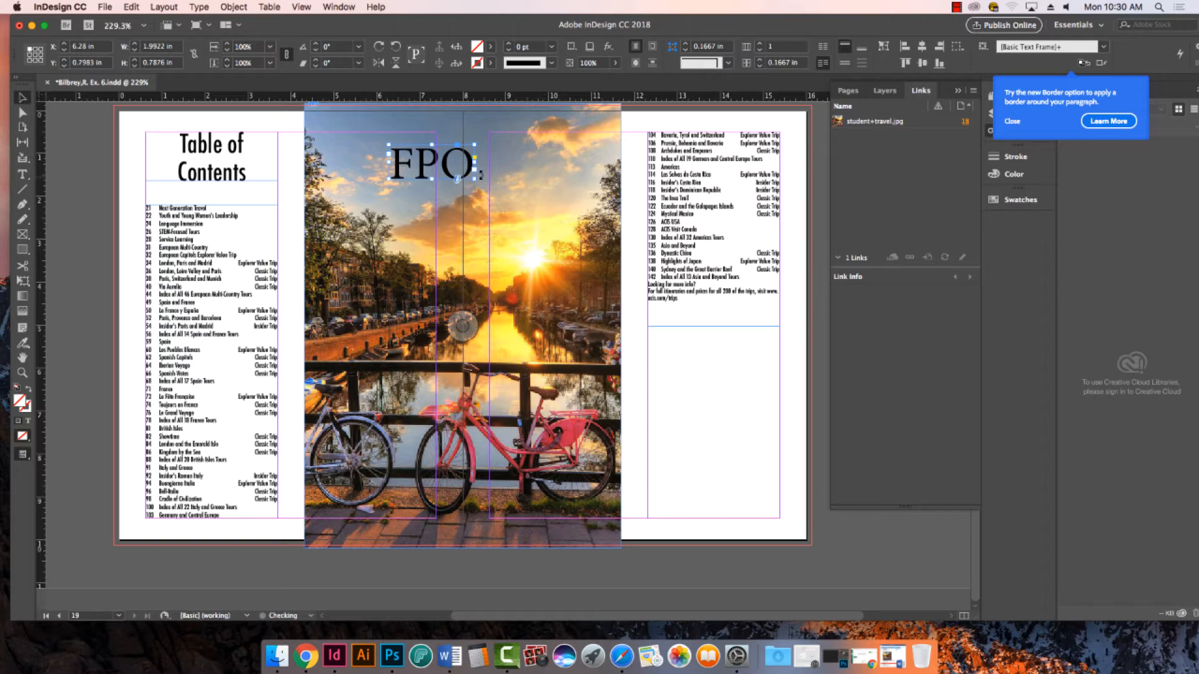
{"action": "left_click_drag", "start_coordinate": [475, 179], "coordinate": [634, 243]}
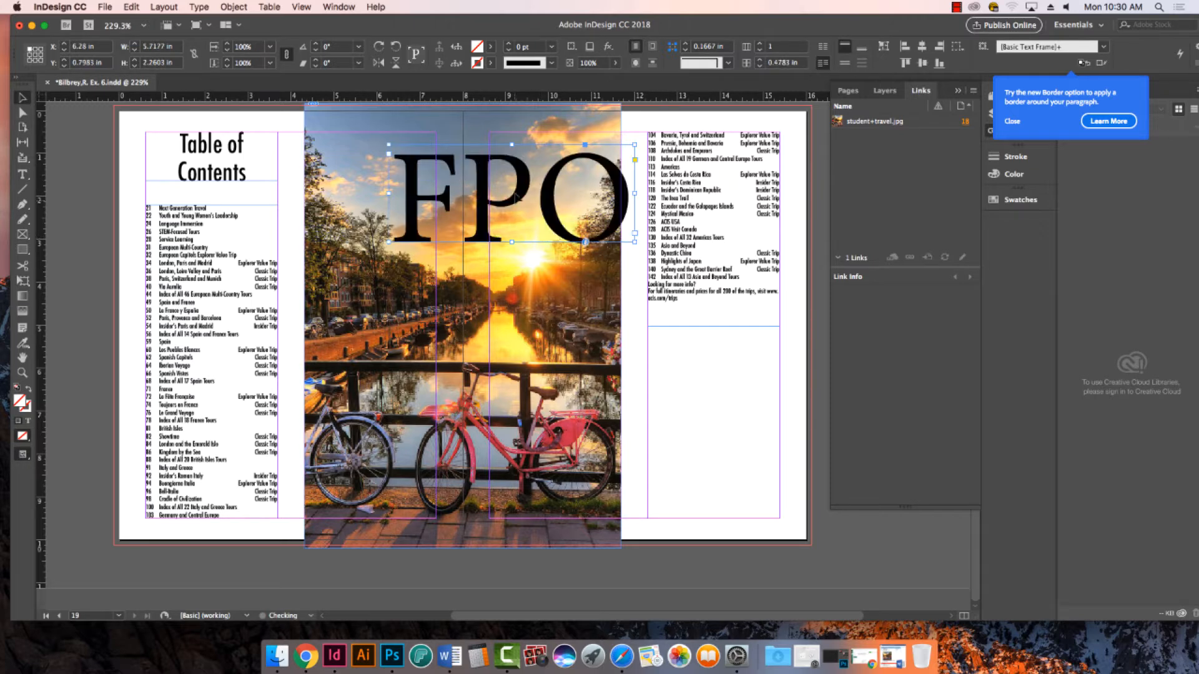
- Reposition the FPO text over the middle of the photo's upper half and rotate it about 35.5° counterclockwise
{"action": "left_click_drag", "start_coordinate": [515, 197], "coordinate": [455, 257]}
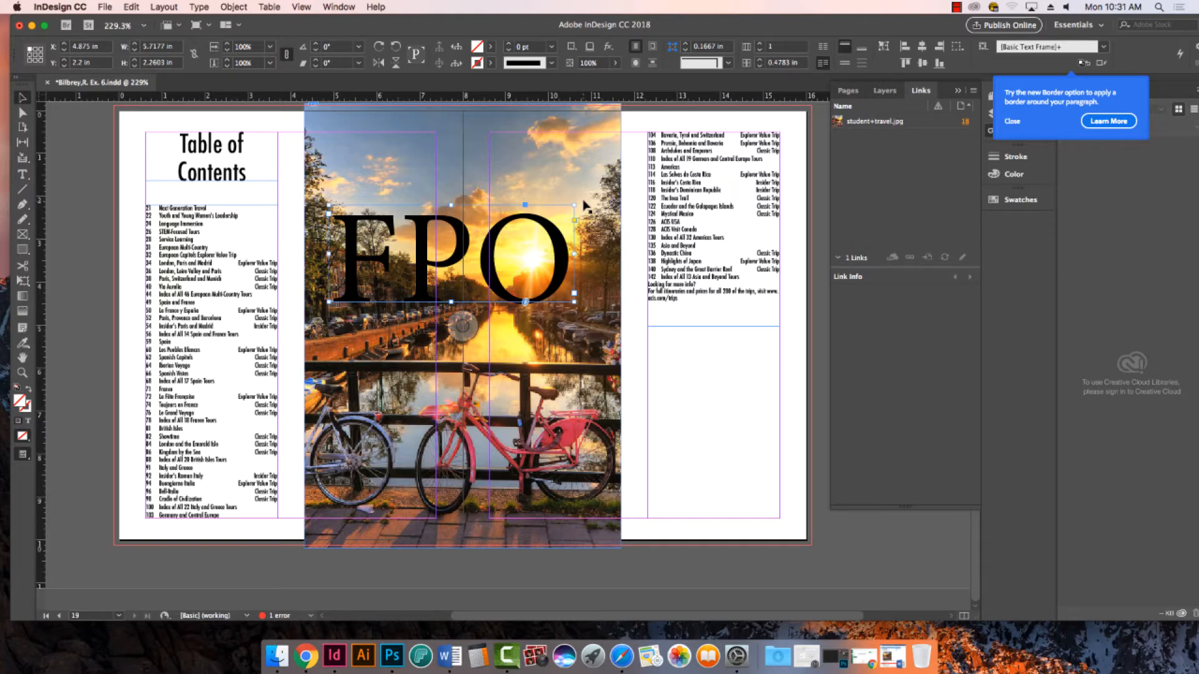
{"action": "left_click_drag", "start_coordinate": [585, 205], "coordinate": [532, 136]}
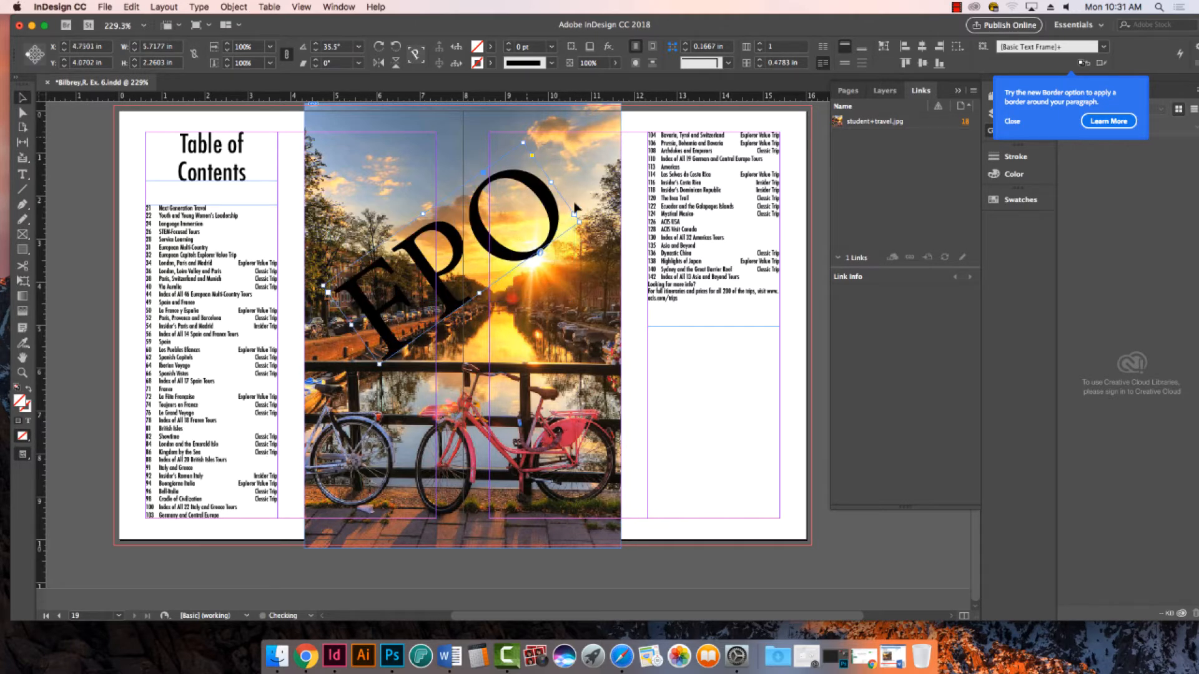
- Set the FPO text in the Impact font and refit its frame to the text
{"action": "double_click", "coordinate": [448, 262]}
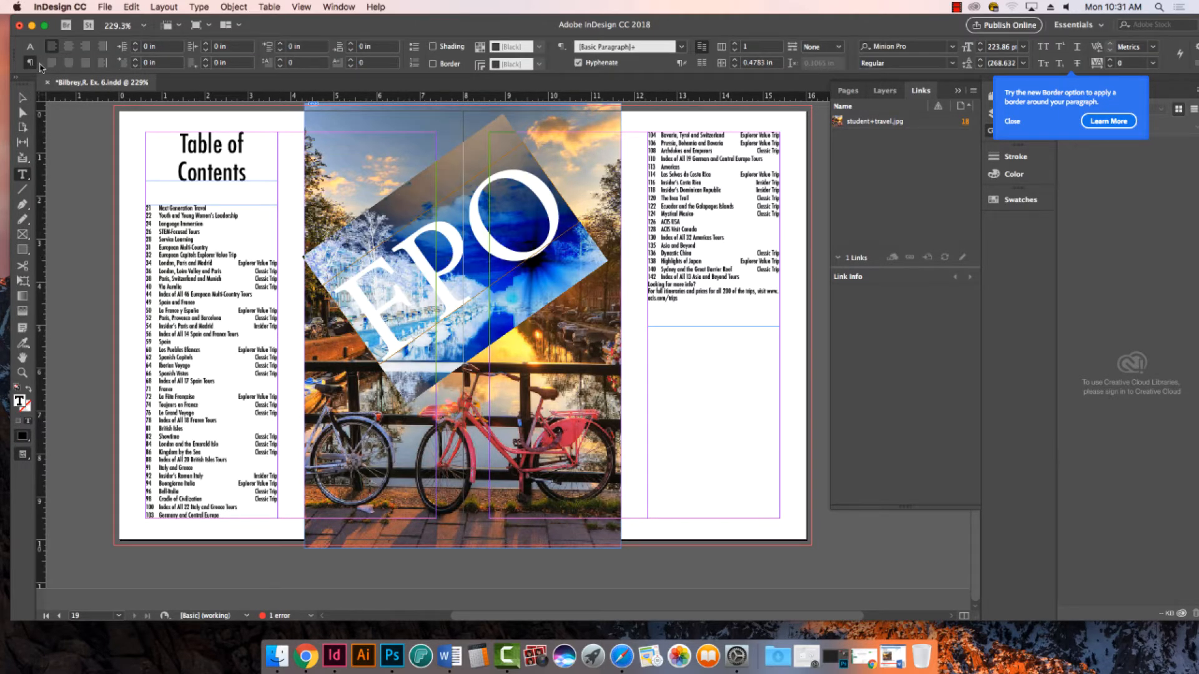
{"action": "left_click", "coordinate": [29, 46]}
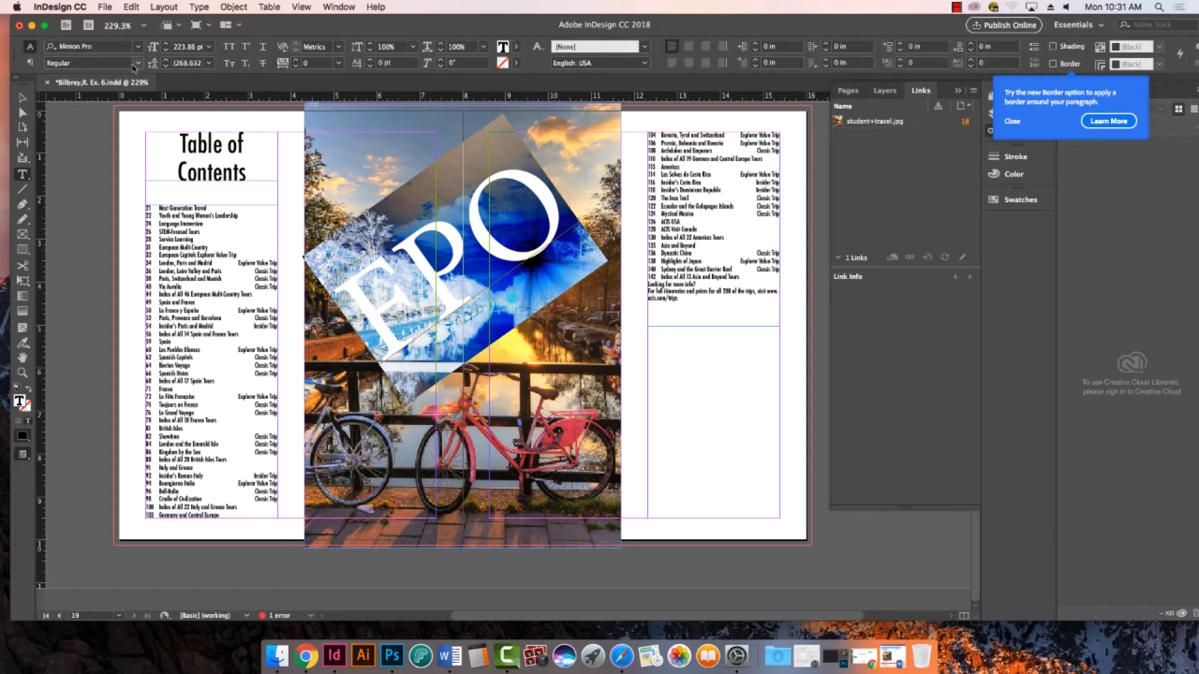
{"action": "left_click", "coordinate": [105, 46]}
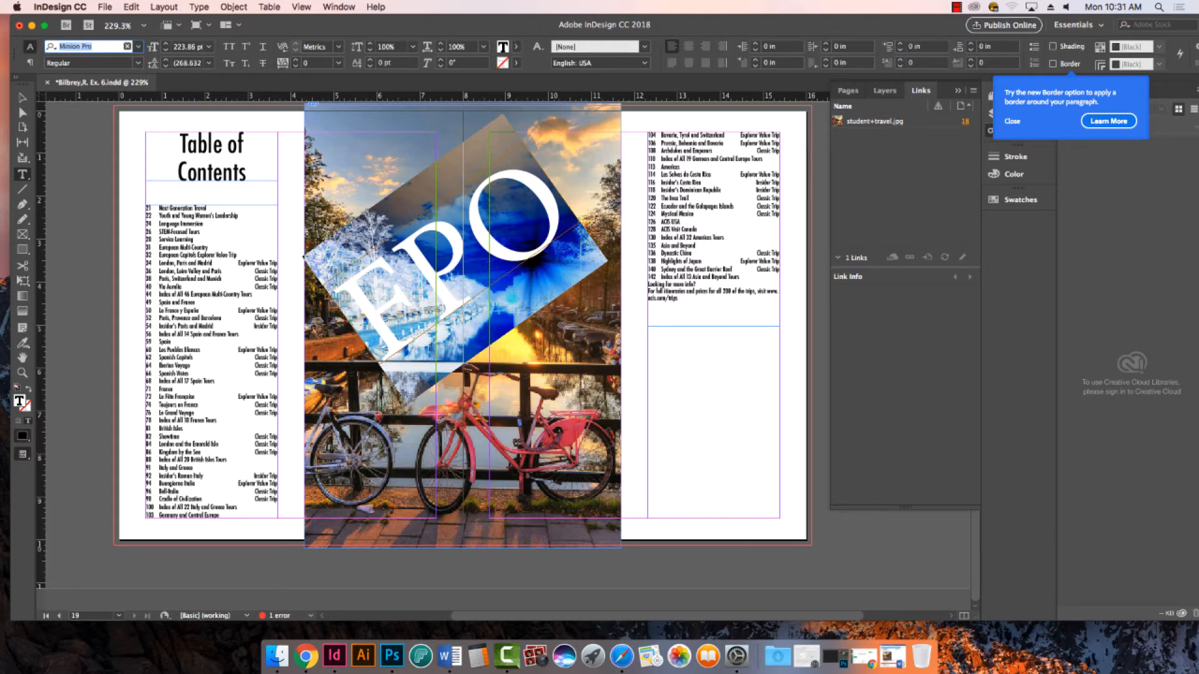
{"action": "type", "text": "imp"}
{"action": "key", "text": "Return"}
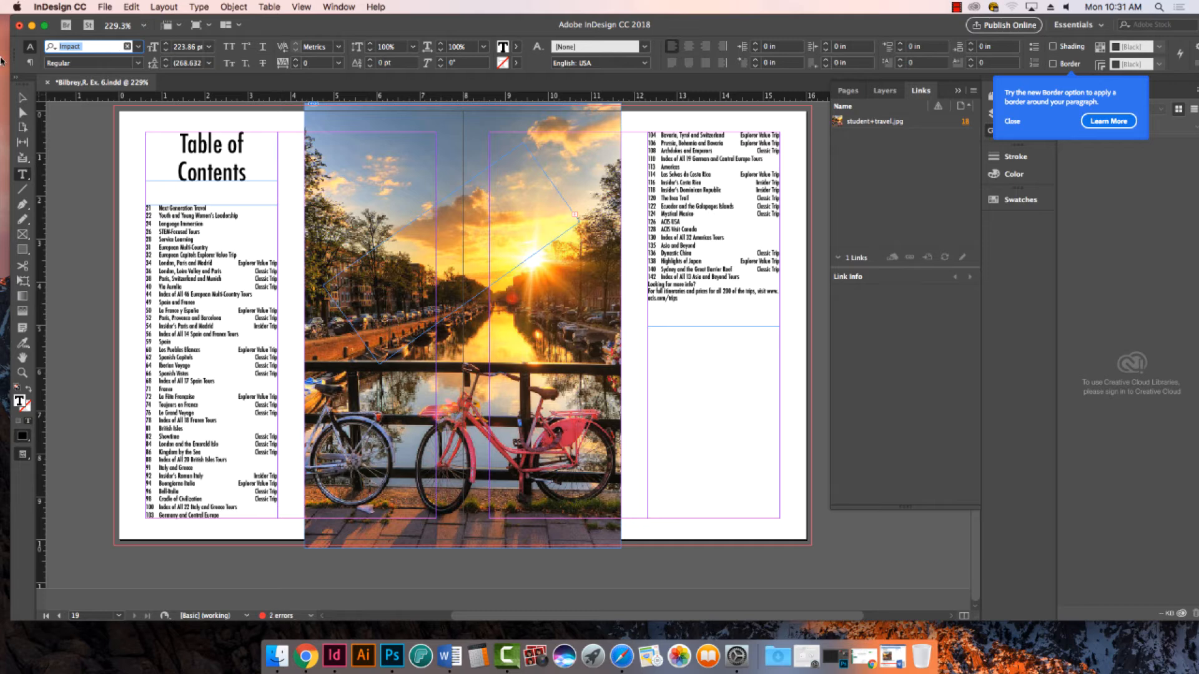
{"action": "key", "text": "Escape"}
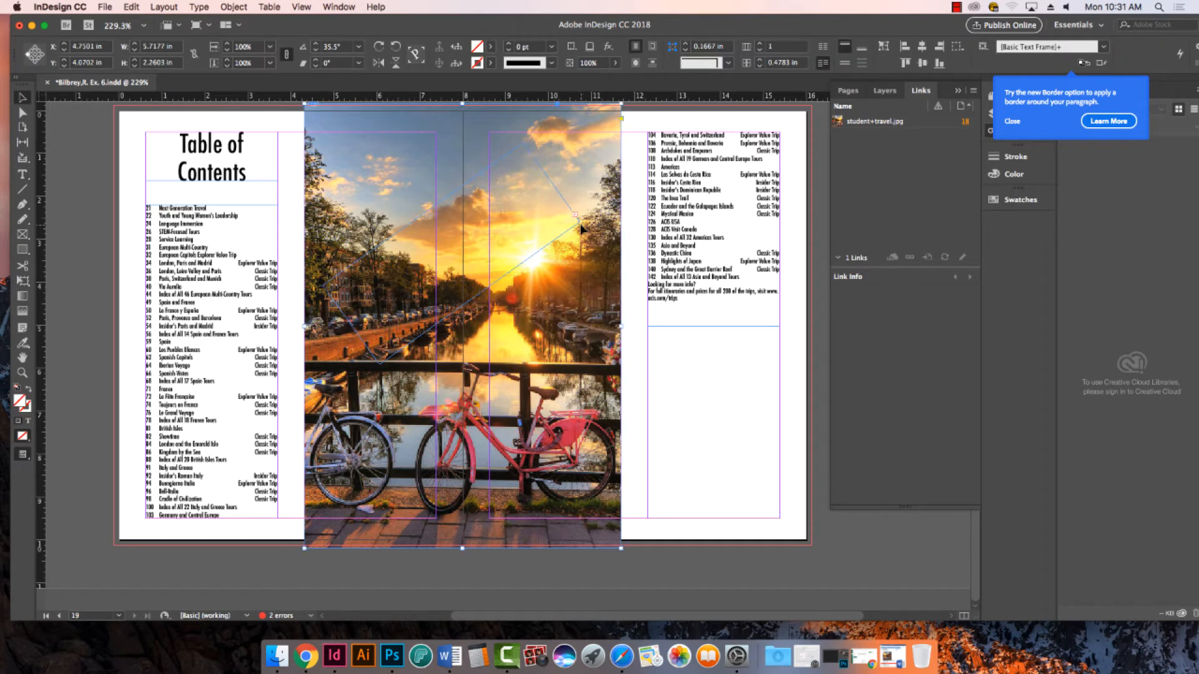
{"action": "left_click", "coordinate": [579, 226]}
{"action": "left_click", "coordinate": [503, 221]}
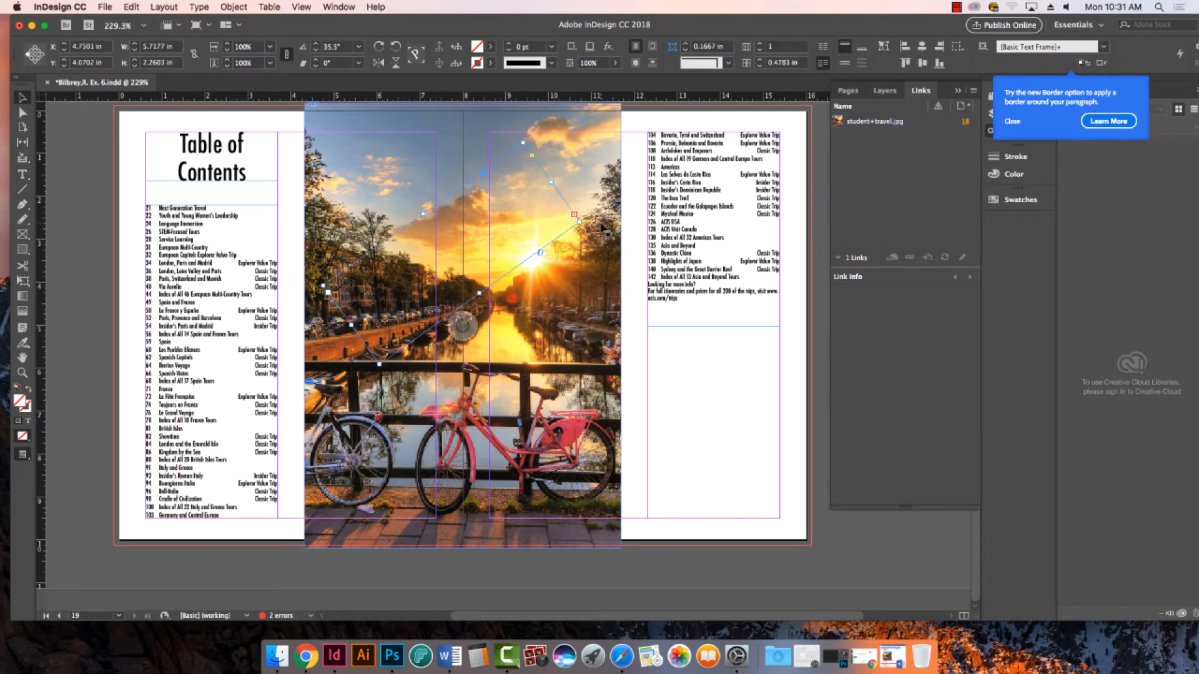
{"action": "double_click", "coordinate": [579, 224]}
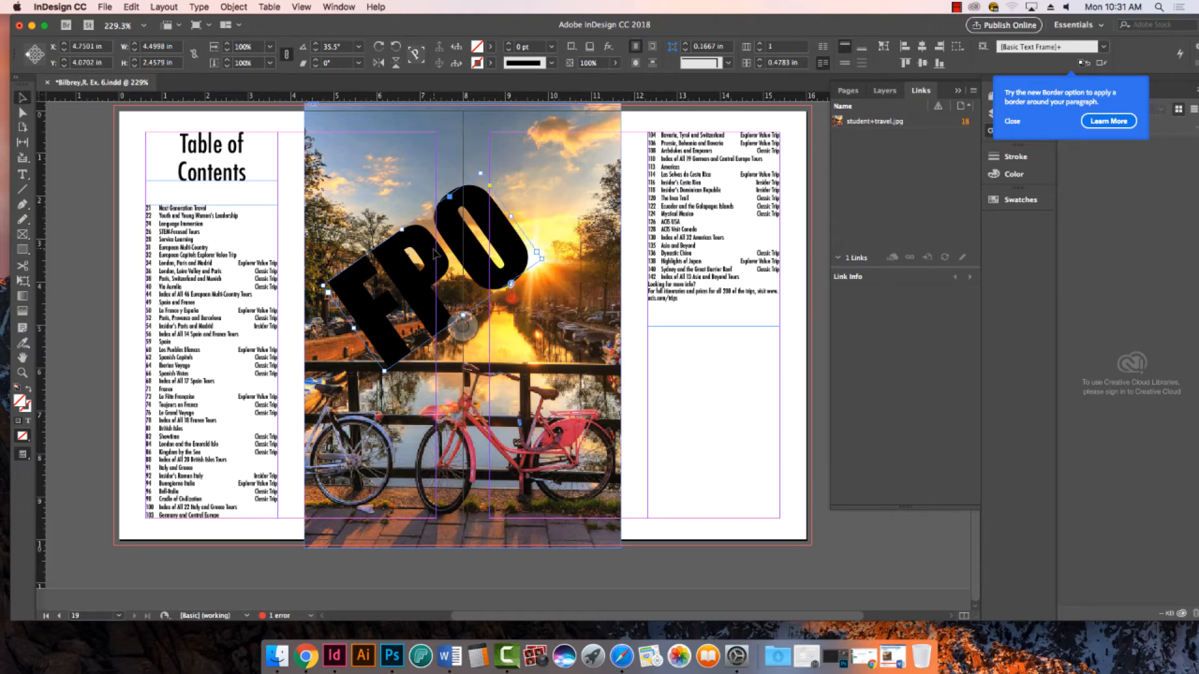
- Fill the FPO text with the [Paper] swatch, move it down to the centre of the photo and deselect it
{"action": "double_click", "coordinate": [402, 260]}
{"action": "key", "text": "super+a"}
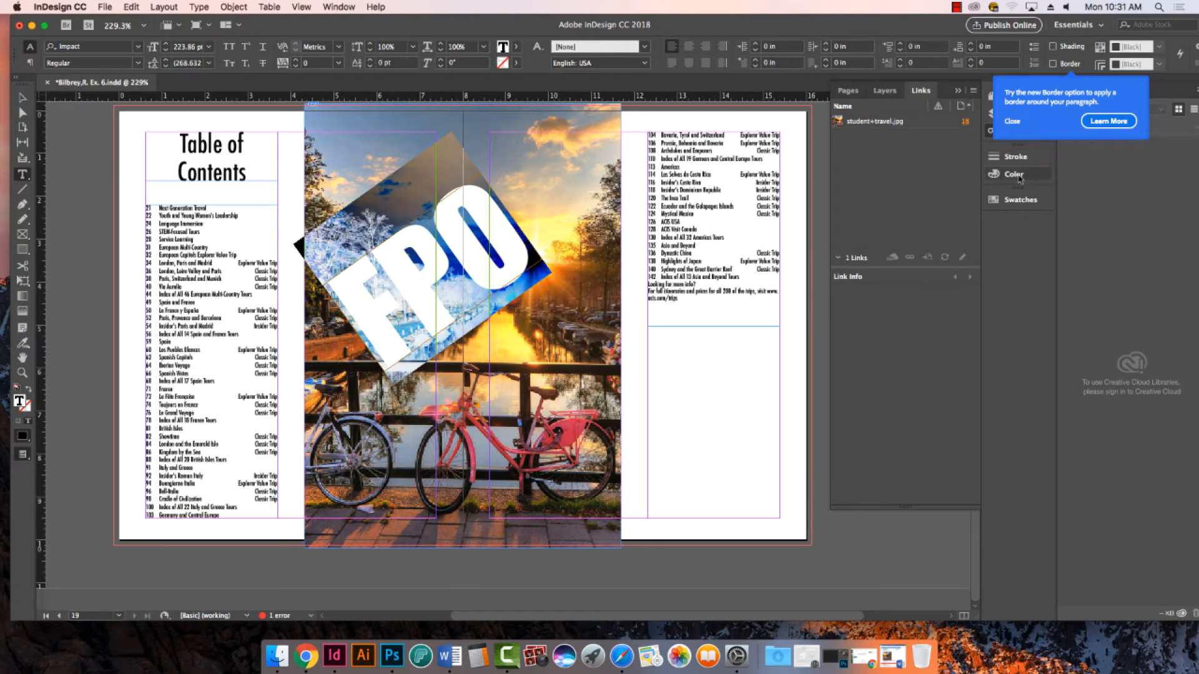
{"action": "left_click", "coordinate": [988, 204]}
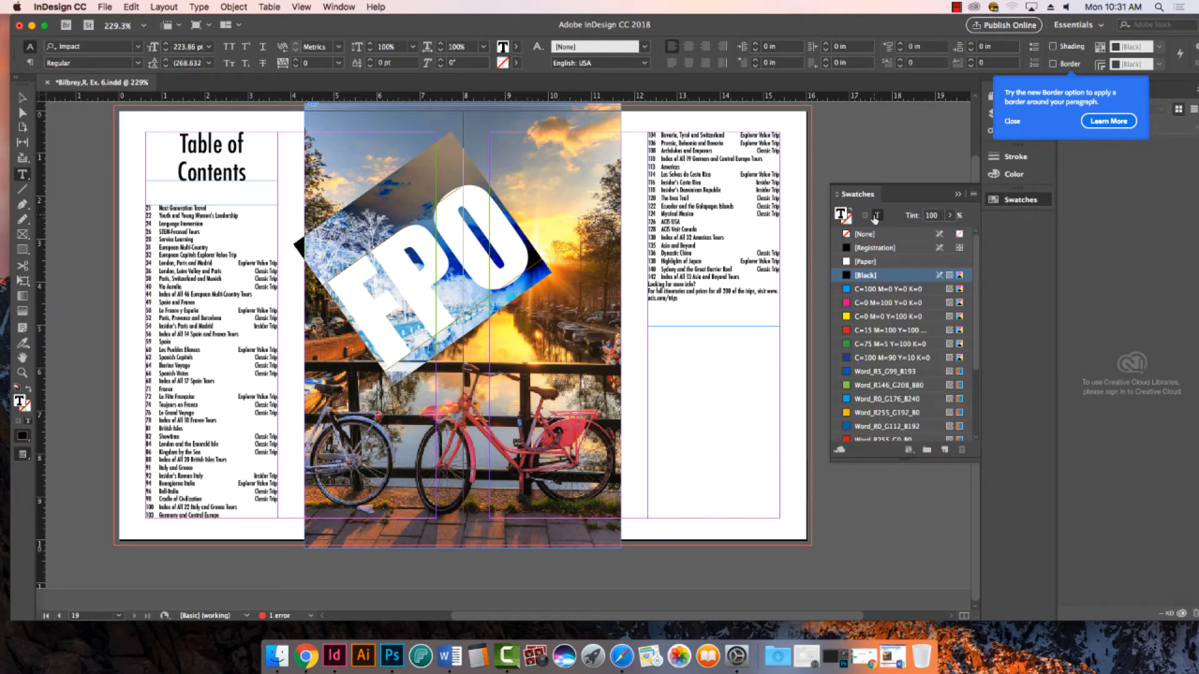
{"action": "left_click", "coordinate": [866, 262]}
{"action": "left_click", "coordinate": [23, 98]}
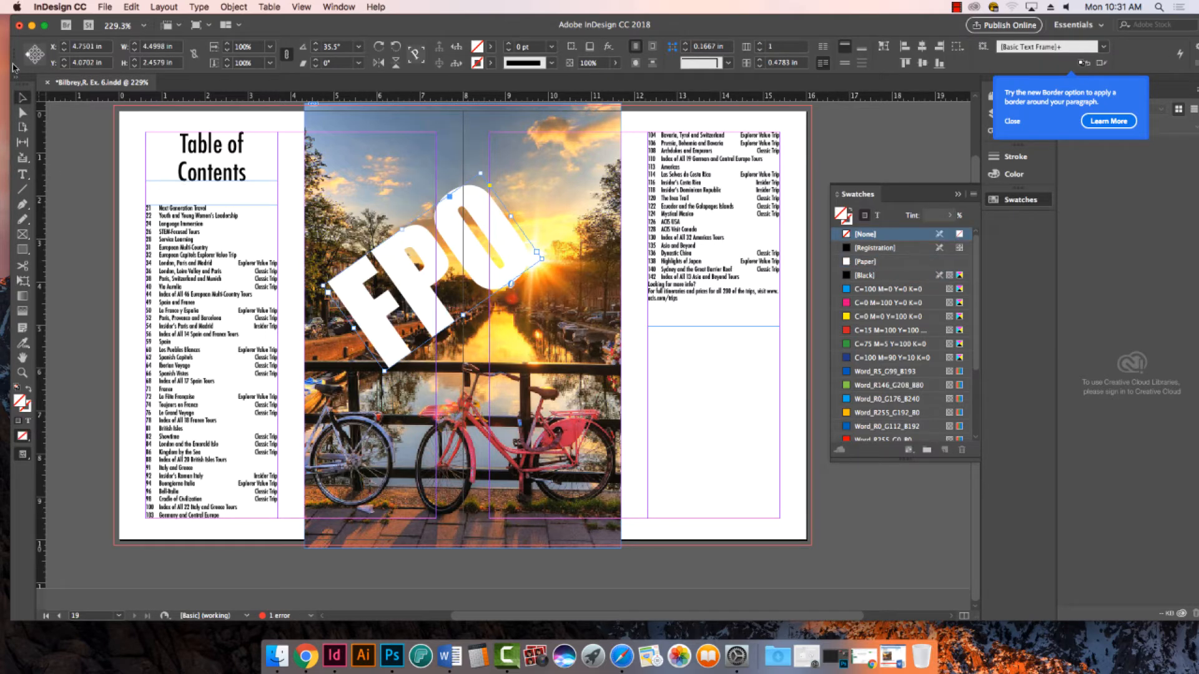
{"action": "left_click_drag", "start_coordinate": [403, 259], "coordinate": [432, 328]}
{"action": "left_click", "coordinate": [866, 503]}
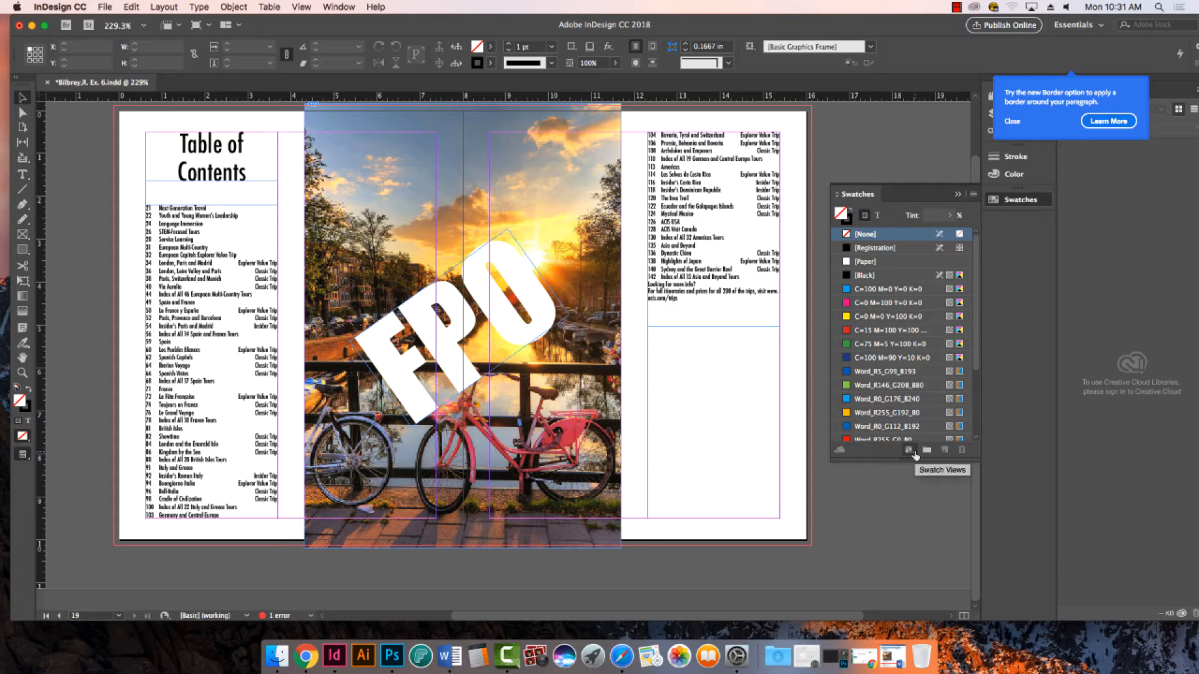
- Preview the finished spread without guides and save the document
{"action": "key", "text": "w"}
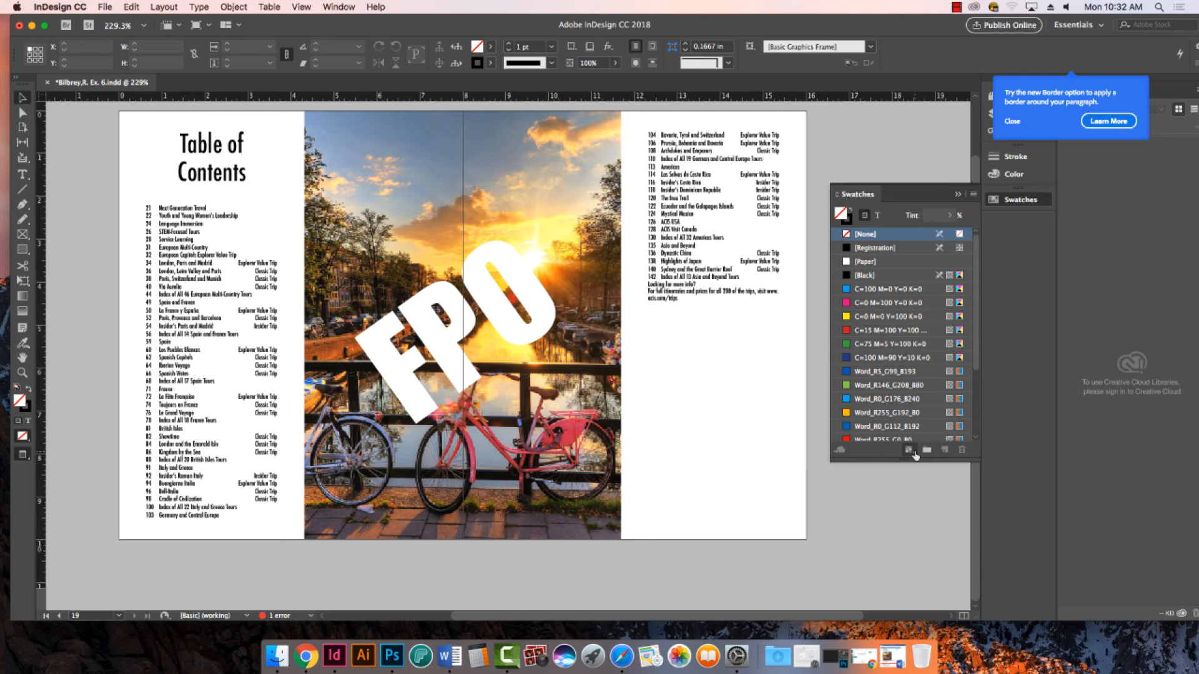
{"action": "key", "text": "super+s"}
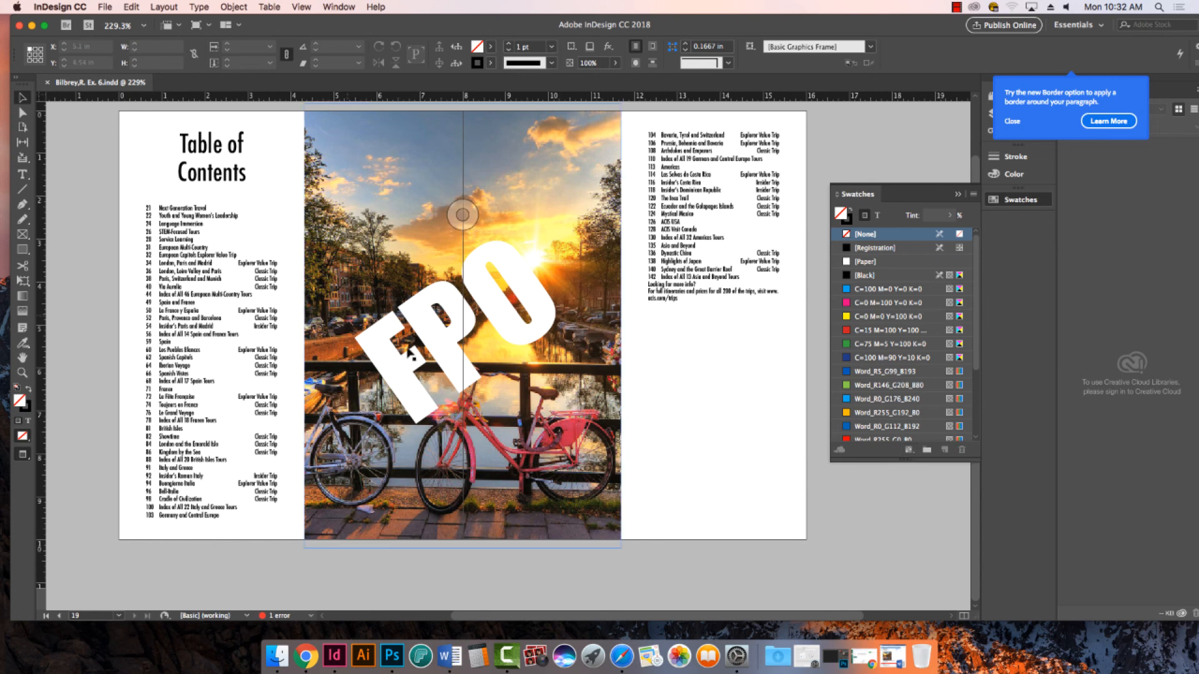
{"action": "left_click", "coordinate": [507, 655]}
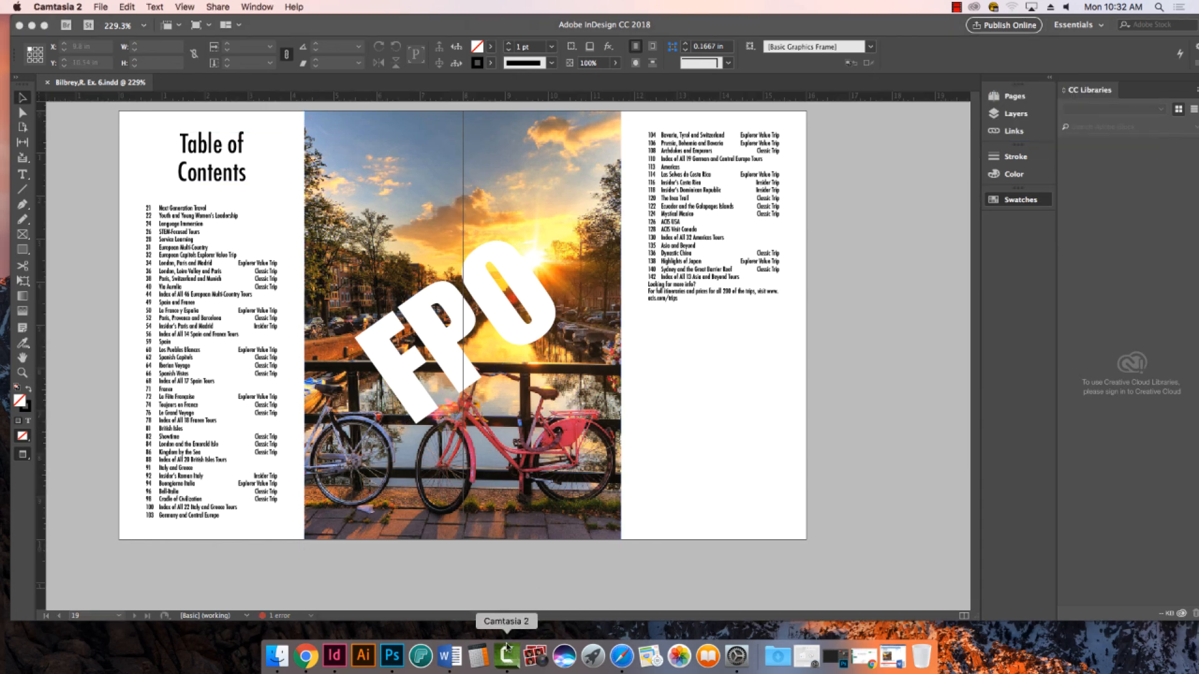